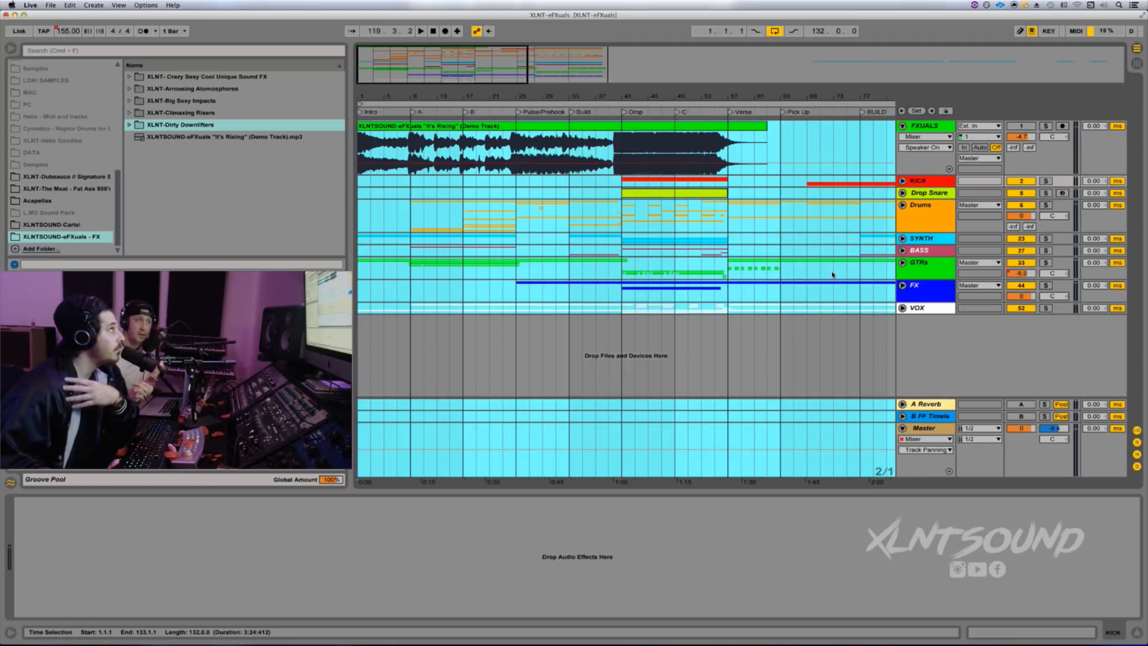
# Step: Expand the FX group, solo the BIRD track and play its BIRDS clip from bar 25
pyautogui.click(903, 286)
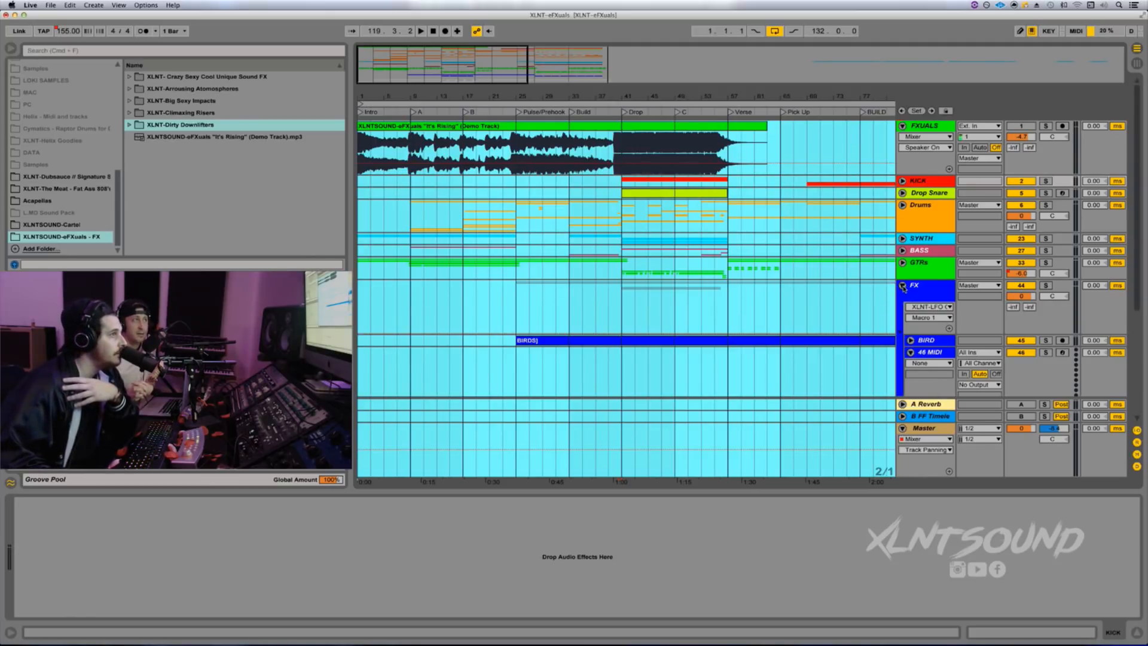
pyautogui.click(903, 286)
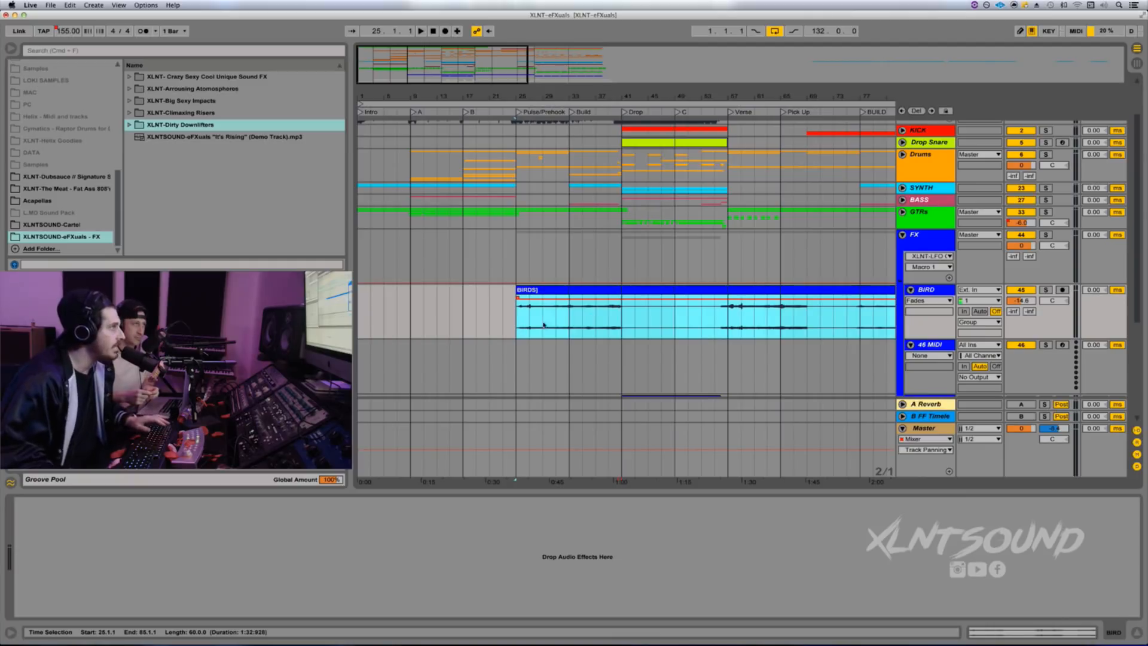
pyautogui.click(1069, 294)
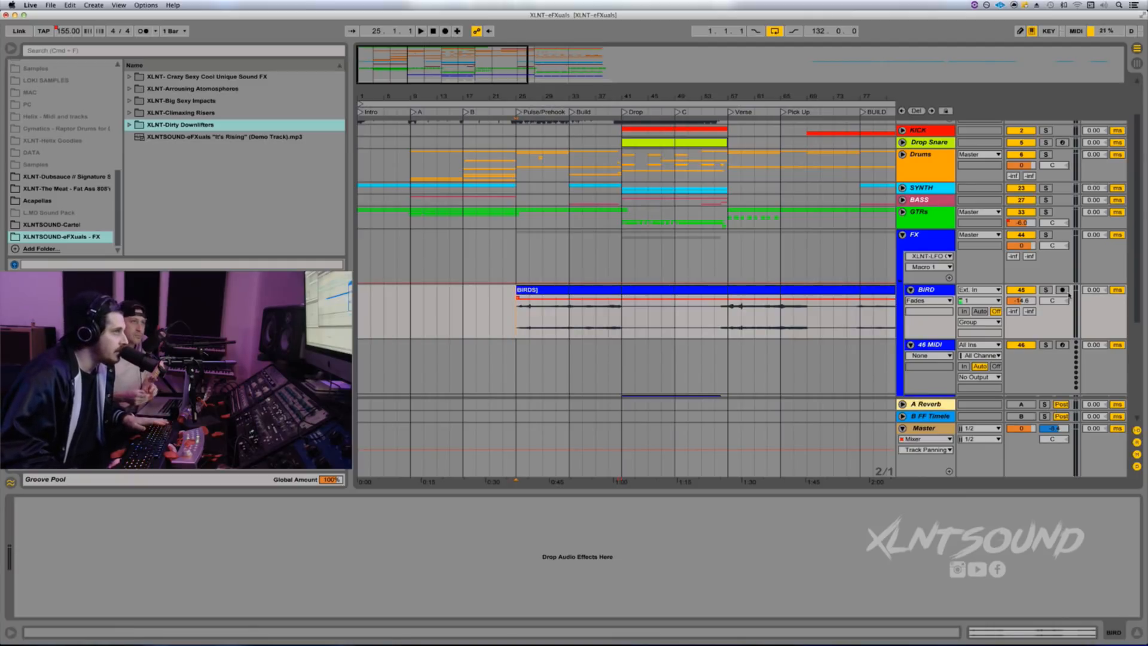
pyautogui.click(1046, 290)
pyautogui.press('space')
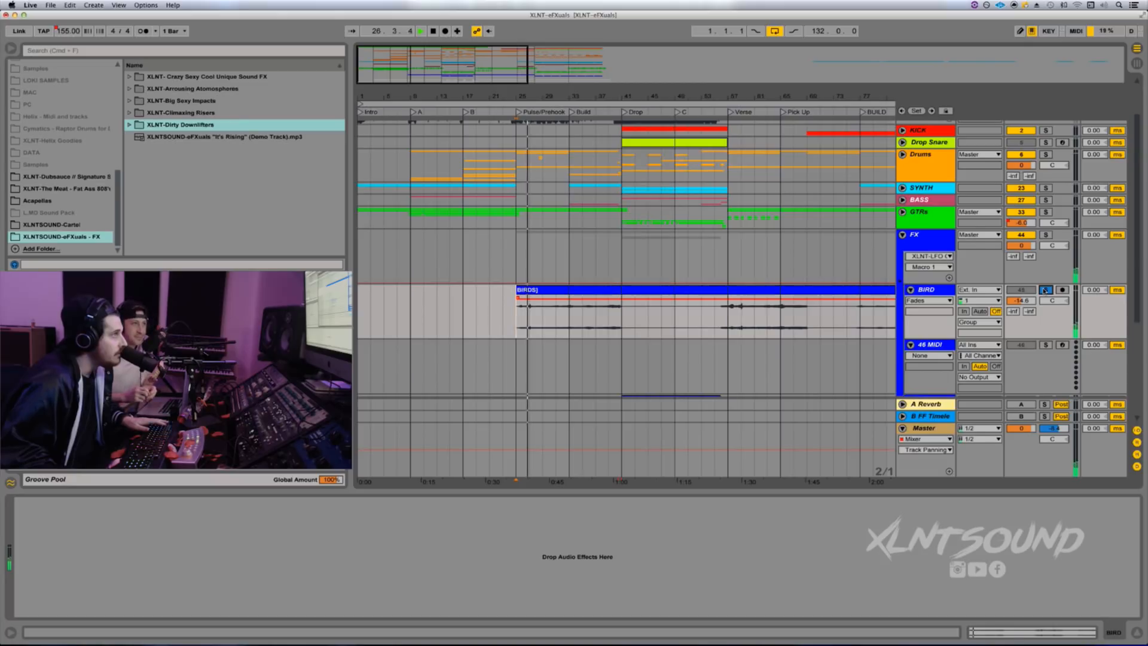
# Step: Solo the REVERB track in the FX group and play its first clip from bar 41
pyautogui.scroll(-3, 727, 339)
pyautogui.click(634, 338)
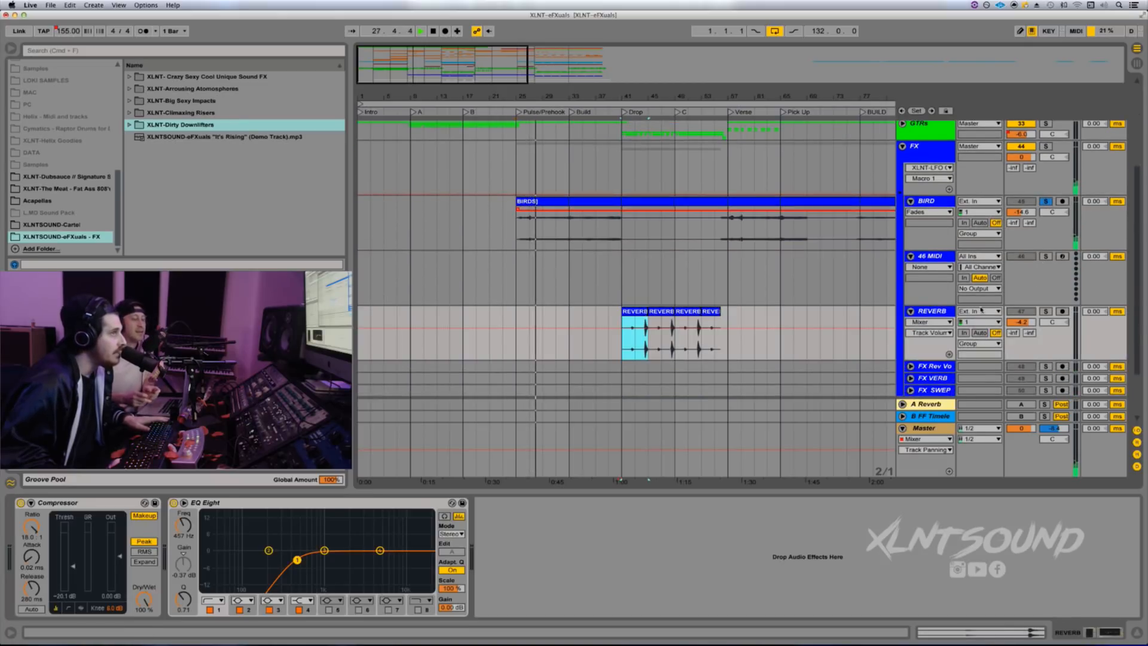
pyautogui.click(1045, 311)
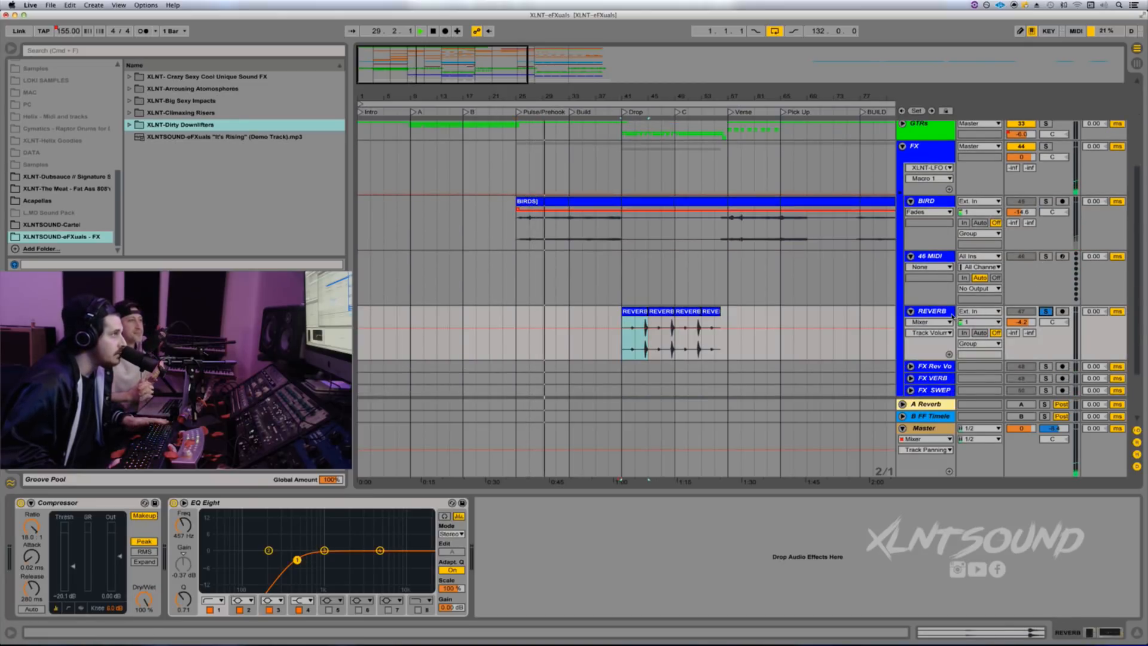
pyautogui.click(624, 344)
pyautogui.press('space')
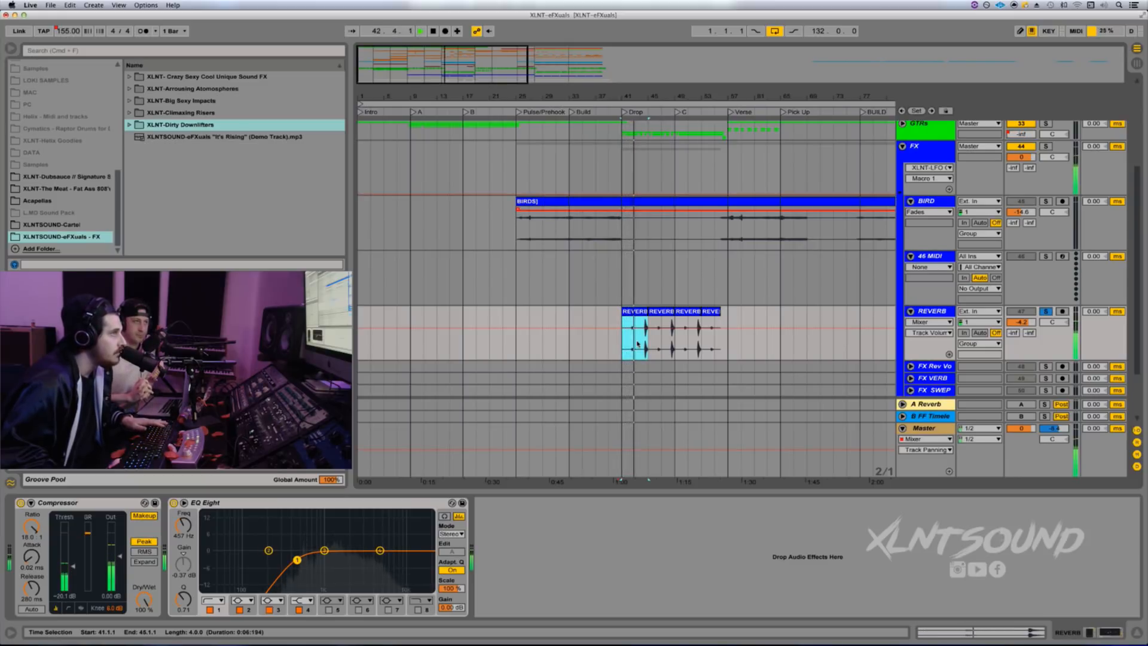
pyautogui.click(949, 167)
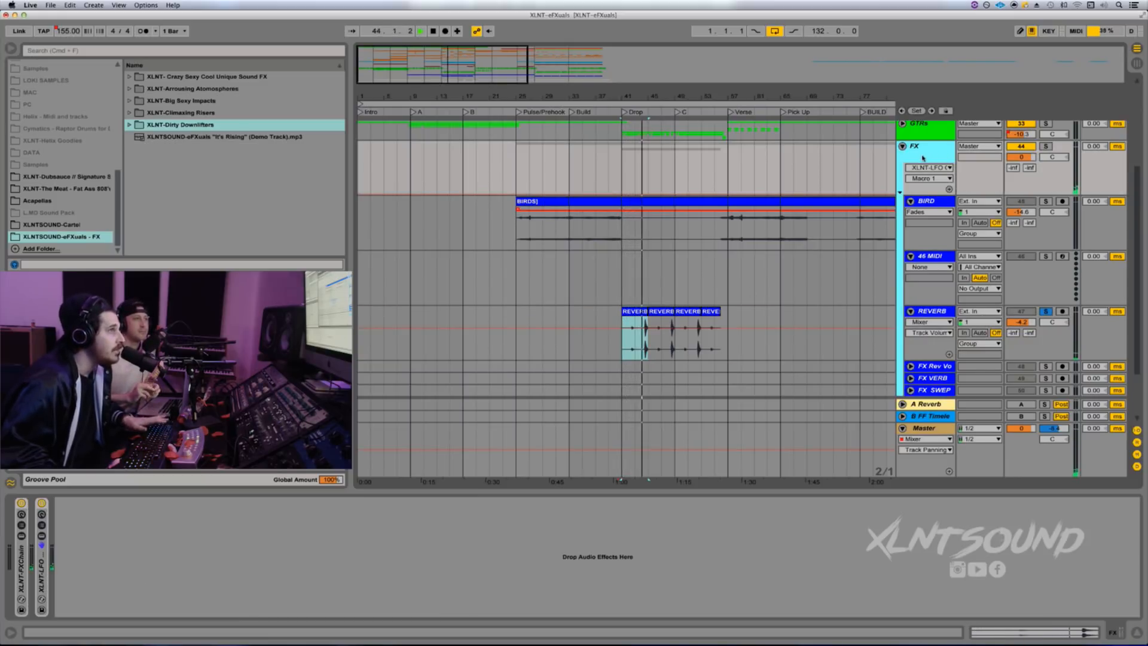
pyautogui.press('space')
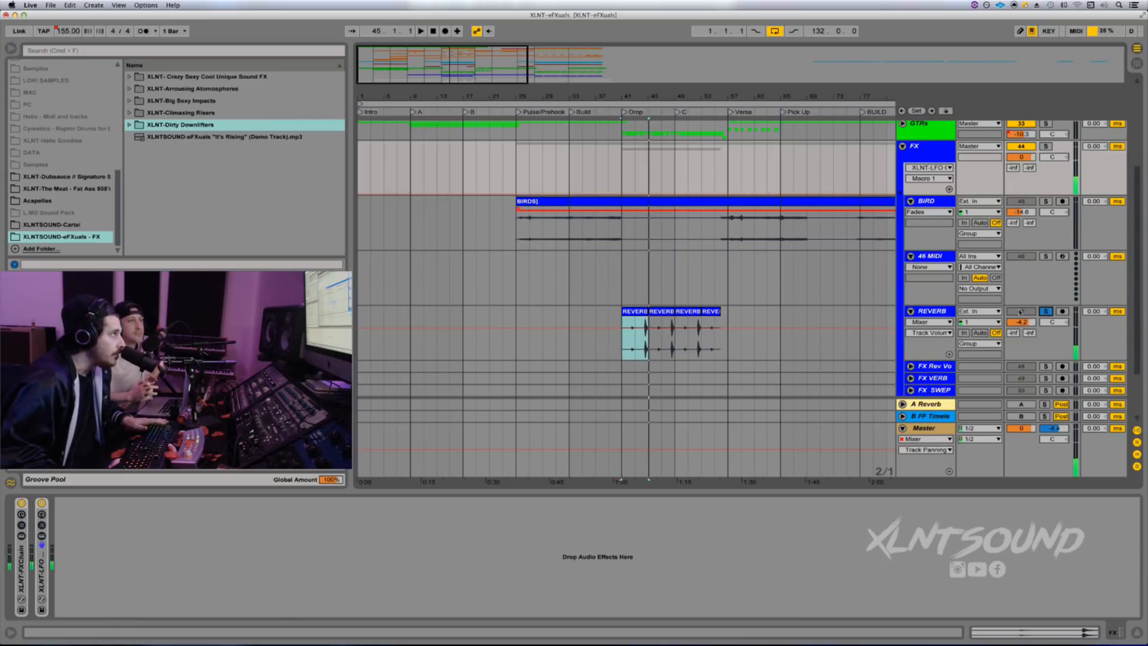
pyautogui.scroll(1, 511, 283)
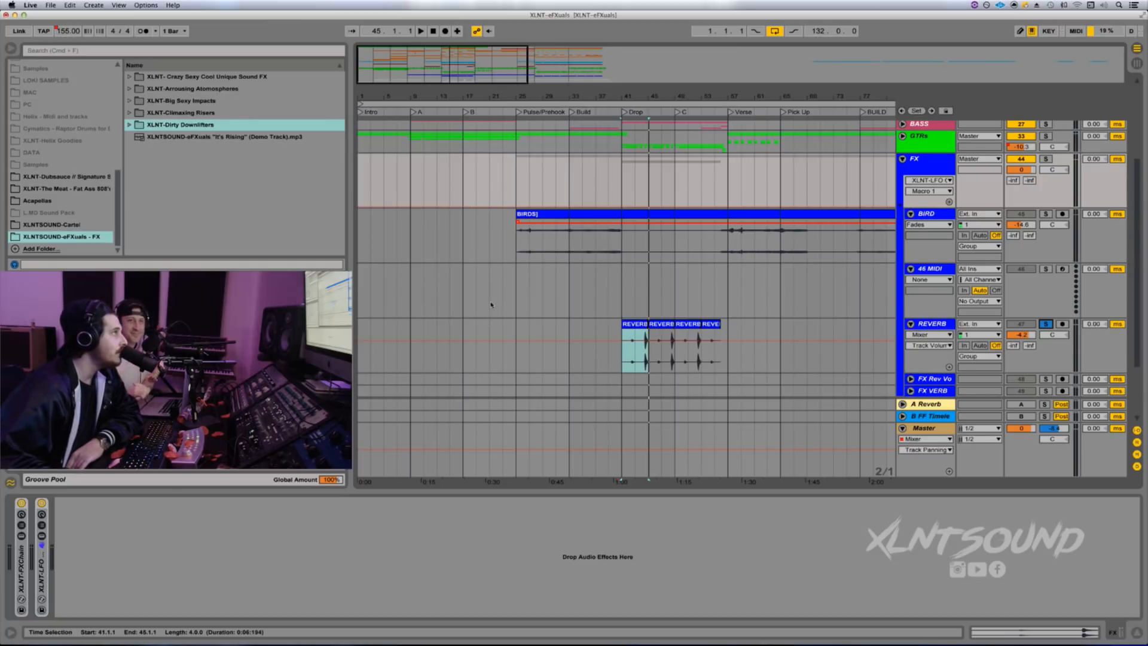
# Step: Turn off the REVERB track's solo and play the full arrangement's intro from bar 1
pyautogui.click(361, 293)
pyautogui.press('space')
pyautogui.press('space')
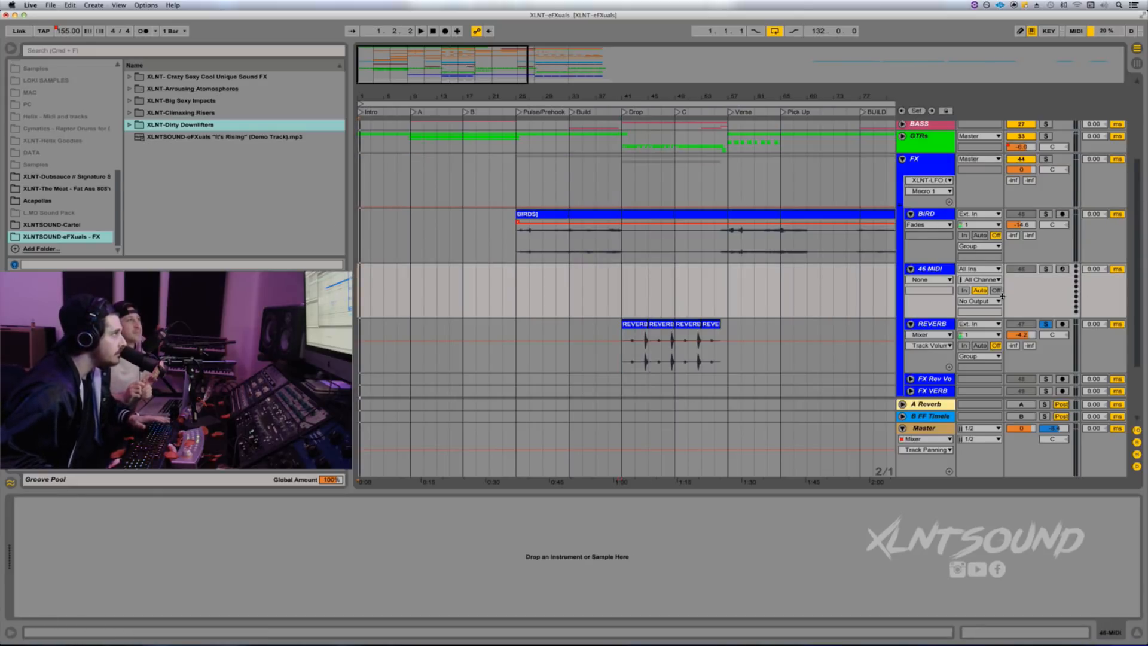
pyautogui.click(1048, 324)
pyautogui.press('space')
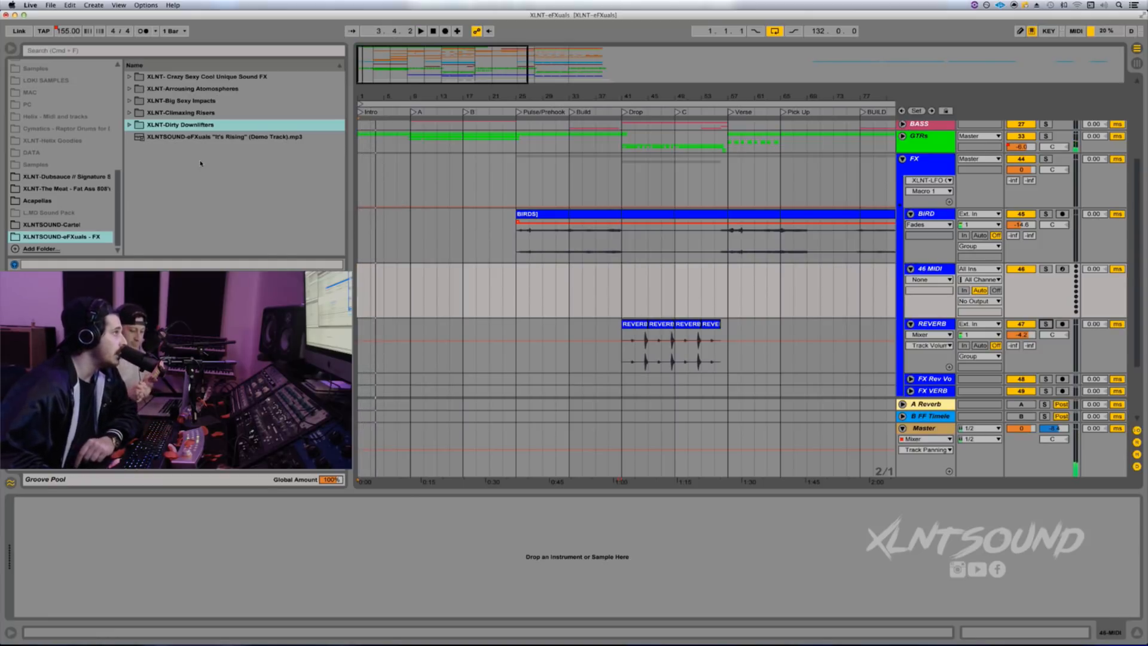
pyautogui.click(360, 290)
pyautogui.press('space')
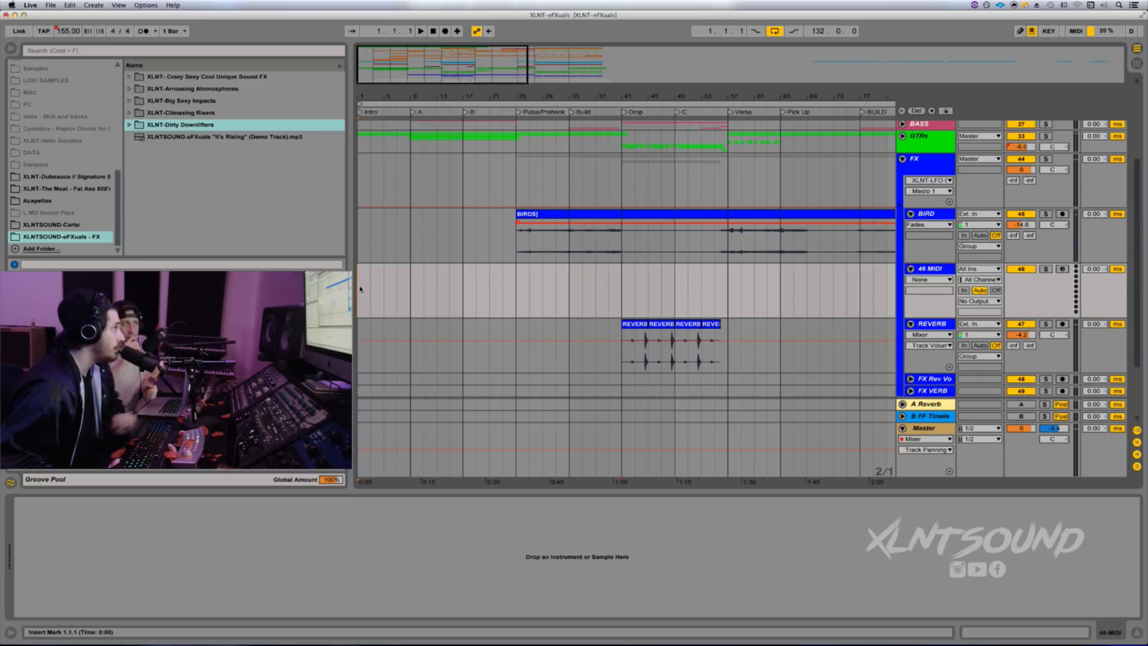
# Step: Add an audio track below the MIDI track in the FX group and place XLNT-Coin Flip Impact C#.wav from XLNT-Big Sexy Impacts at bar 1
pyautogui.press('super+t')
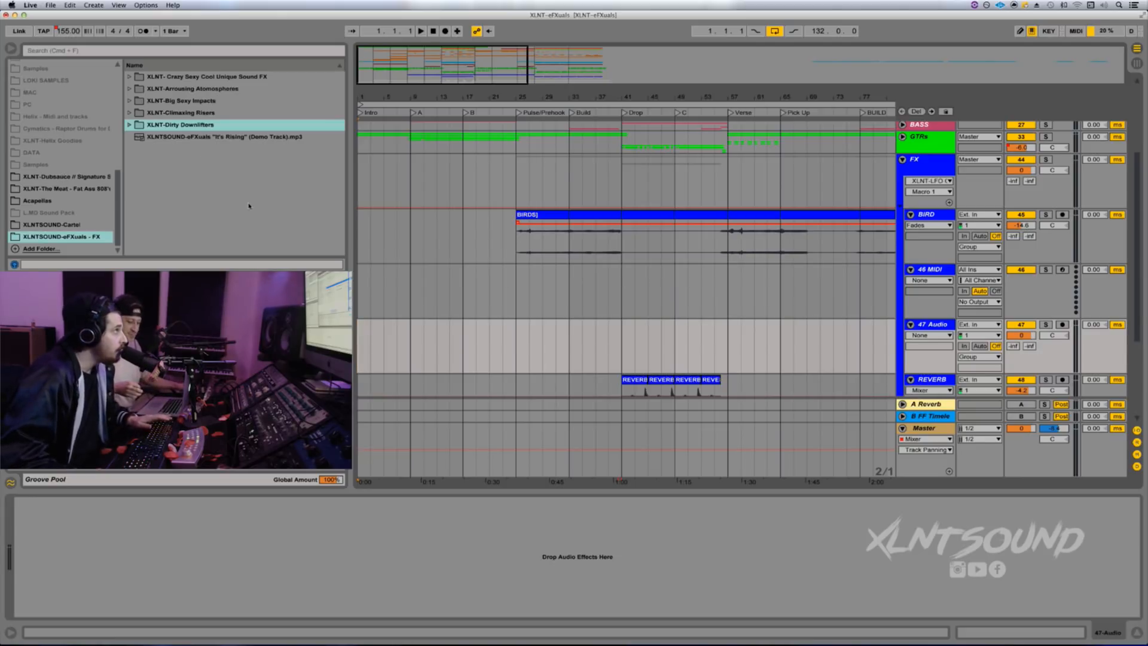
pyautogui.click(130, 101)
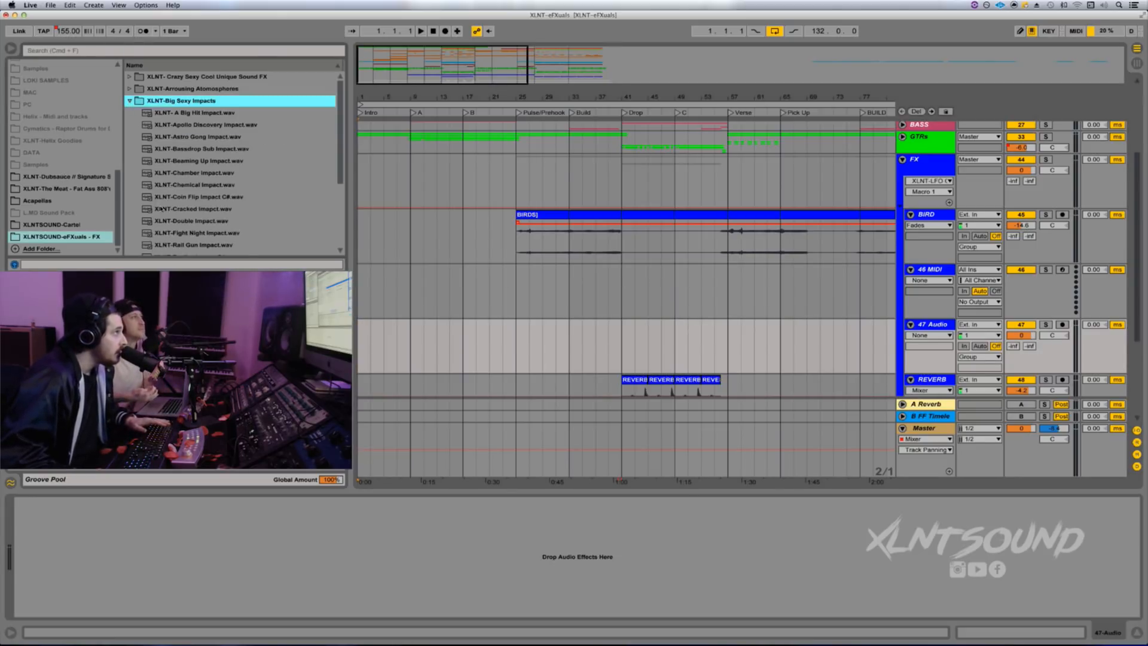
pyautogui.click(170, 186)
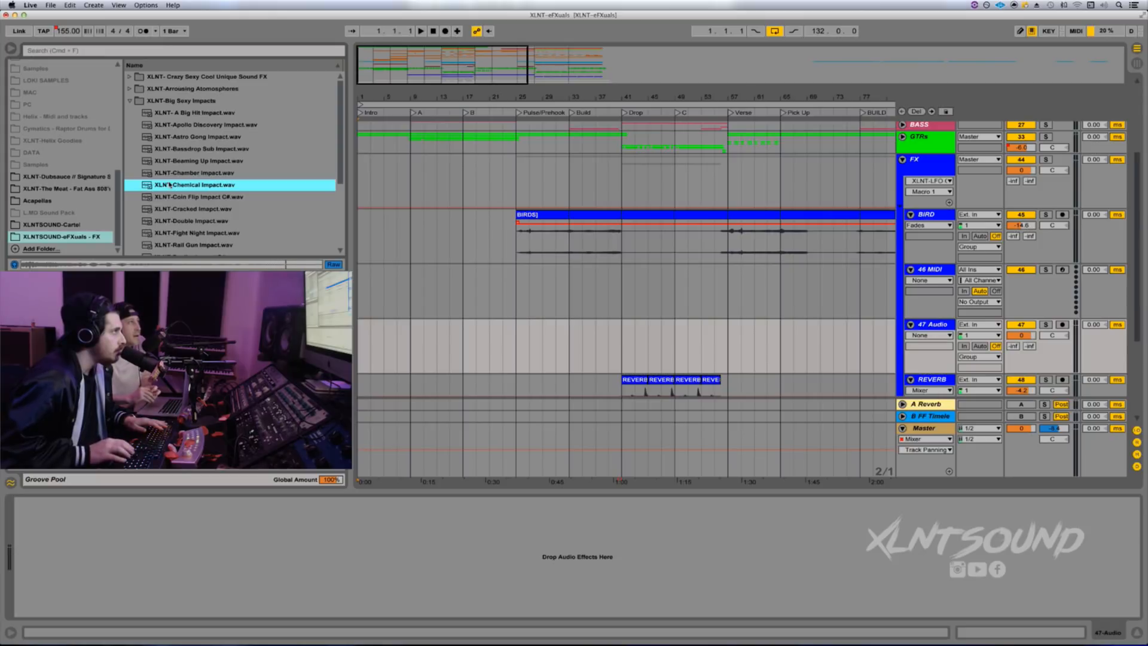
pyautogui.press('Down')
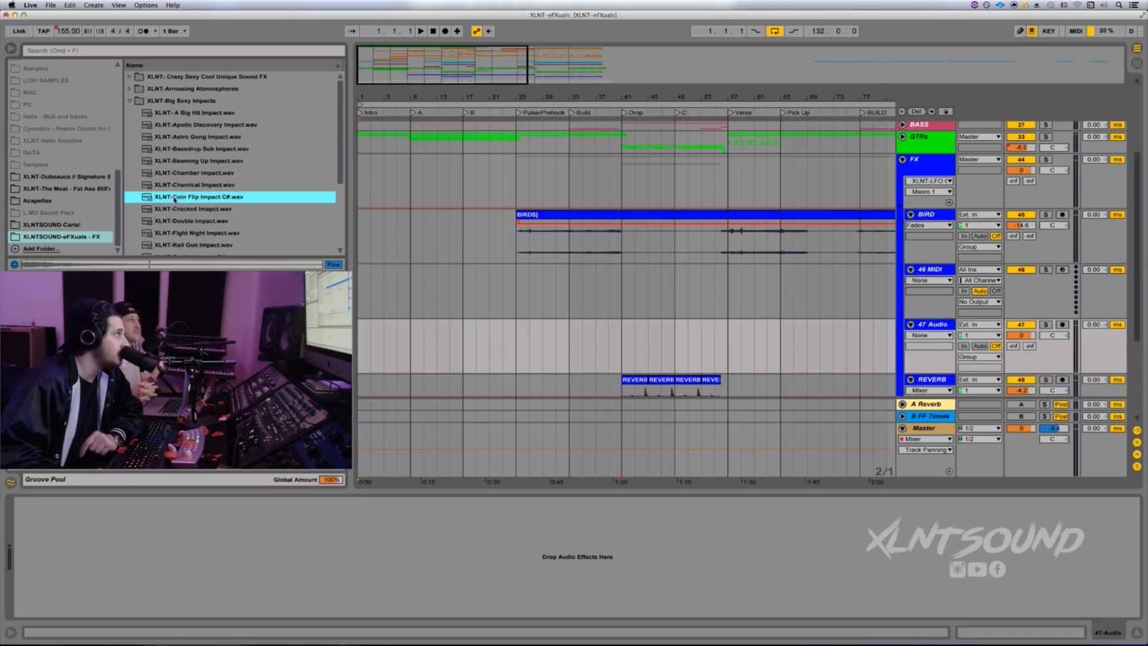
pyautogui.moveTo(179, 201); pyautogui.dragTo(374, 341)
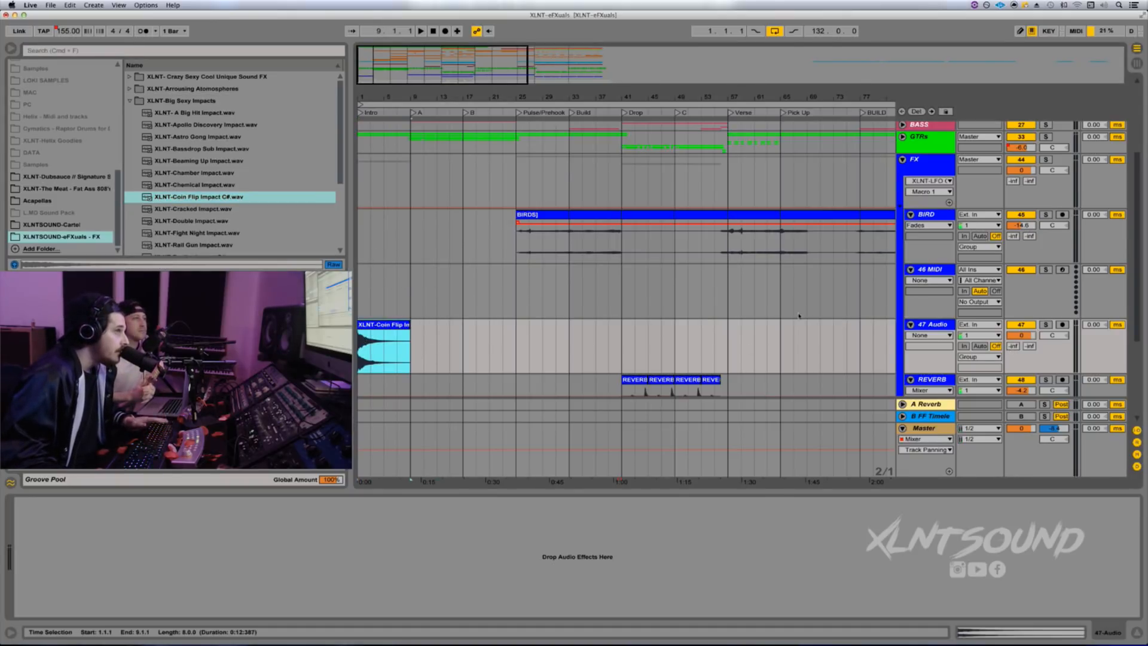
# Step: Play the intro with the Coin Flip impact and lower its track's volume to -6.7 dB
pyautogui.press('space')
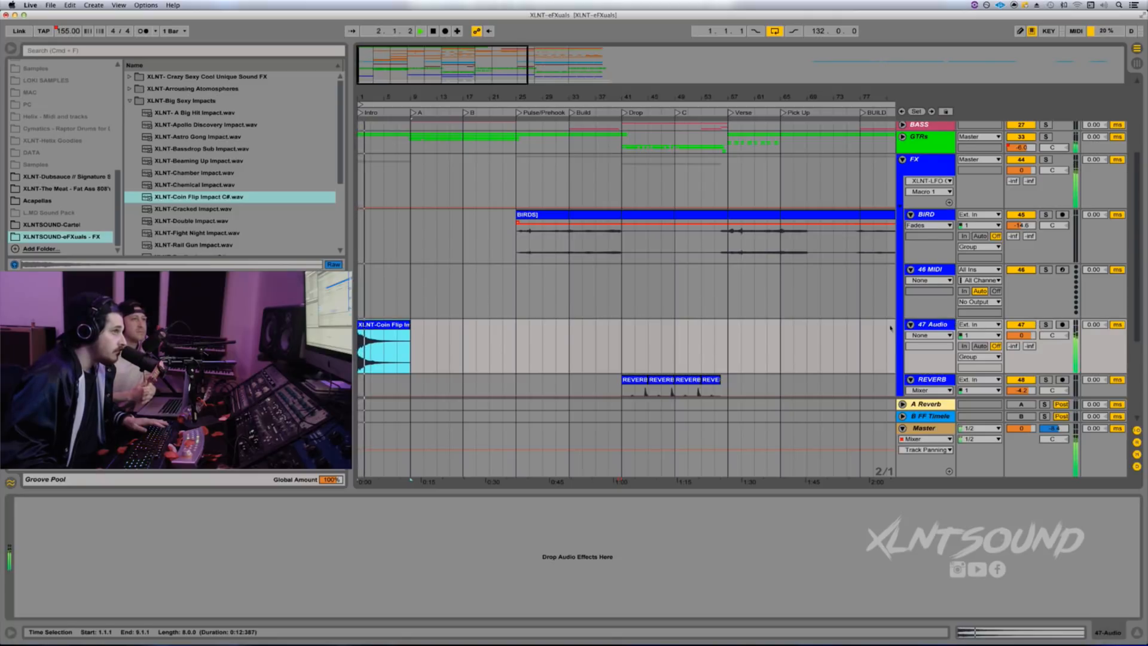
pyautogui.moveTo(1021, 335); pyautogui.dragTo(1022, 353)
pyautogui.press('space')
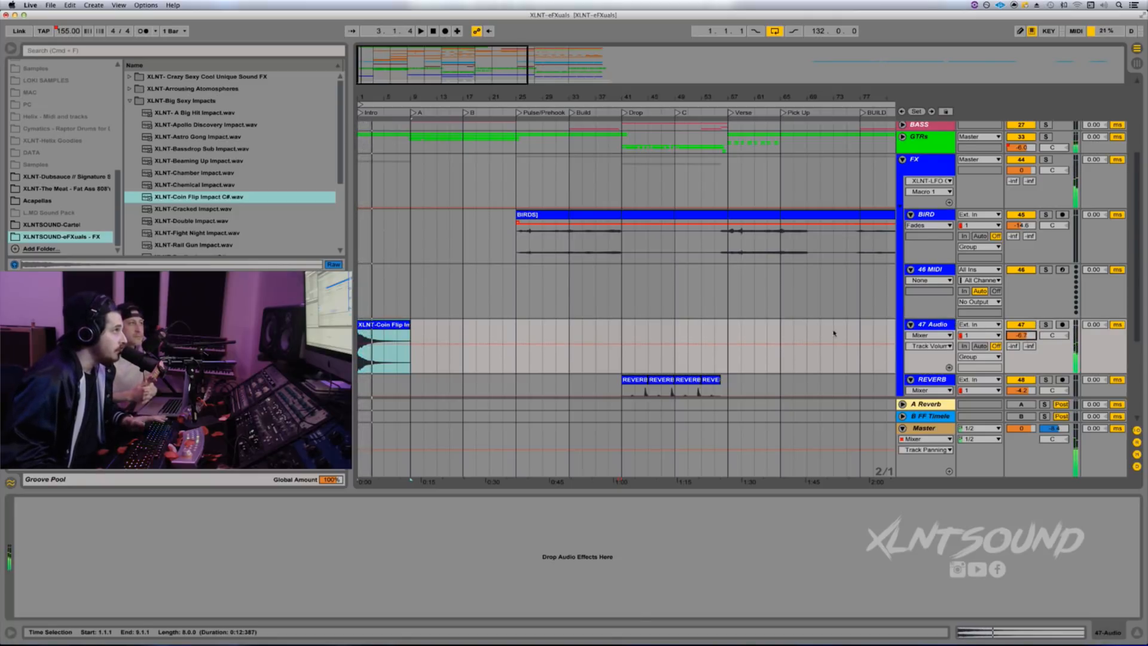
pyautogui.press('space')
pyautogui.press('space')
# Step: Transpose the Coin Flip impact clip to -5 st, auditioning each semitone against the intro, and lower its track's volume further
pyautogui.click(382, 327)
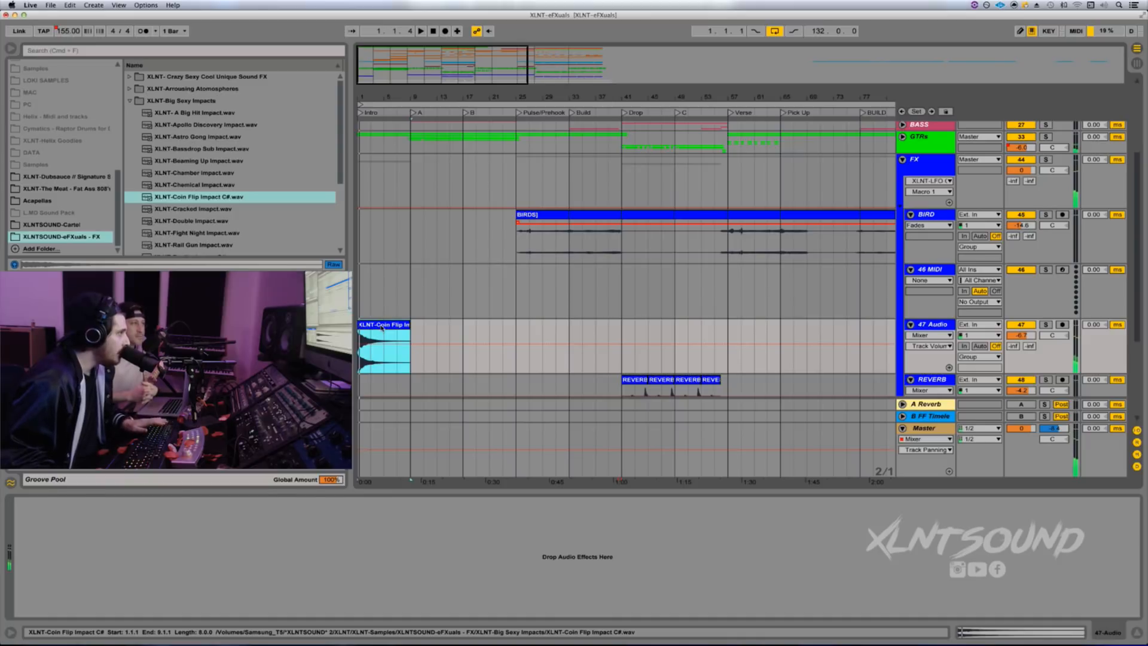
pyautogui.doubleClick(381, 327)
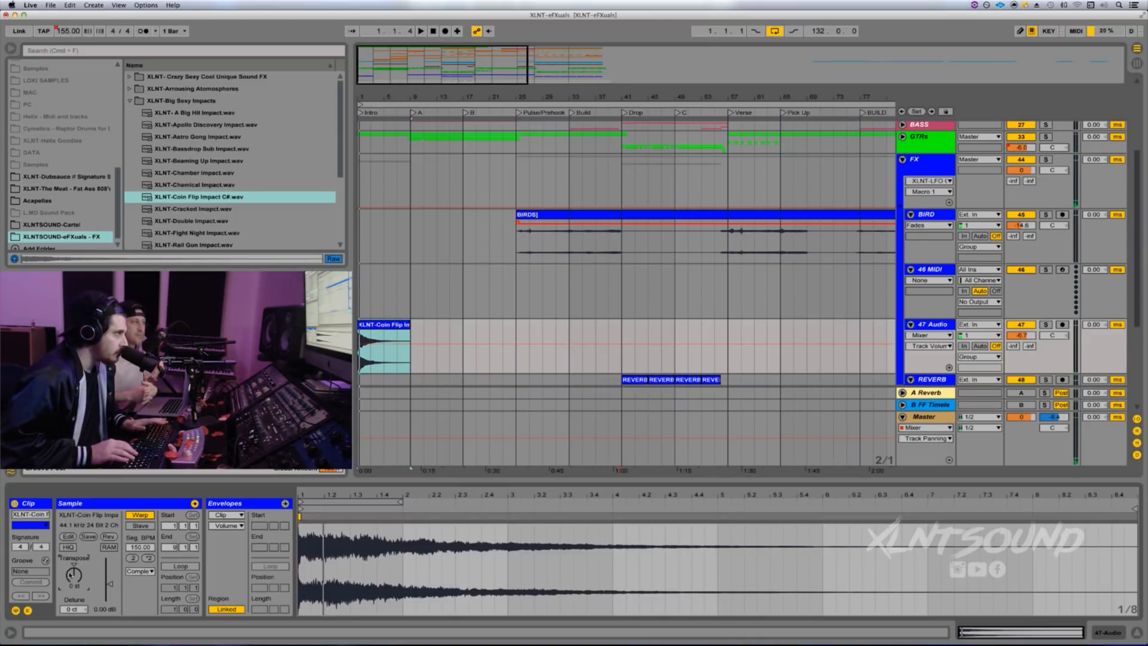
pyautogui.press('space')
pyautogui.press('Down')
pyautogui.press('space')
pyautogui.press('space')
pyautogui.press('Down')
pyautogui.press('space')
pyautogui.press('space')
pyautogui.press('Down')
pyautogui.press('space')
pyautogui.press('space')
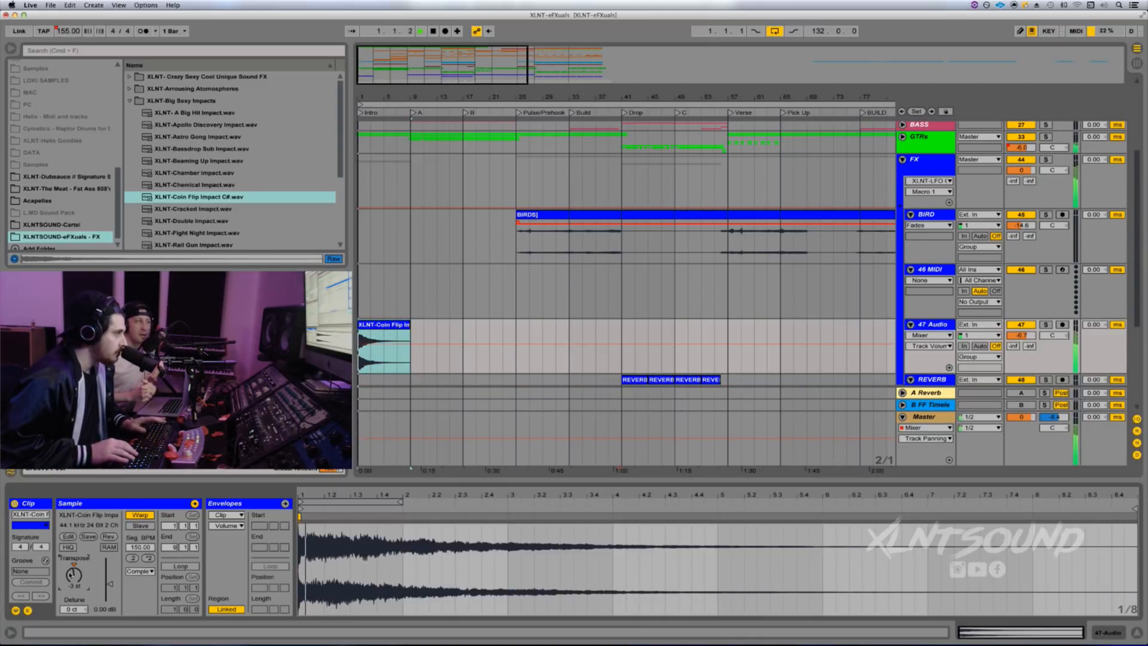
pyautogui.press('Down')
pyautogui.press('space')
pyautogui.press('space')
pyautogui.press('Down')
pyautogui.press('space')
pyautogui.press('space')
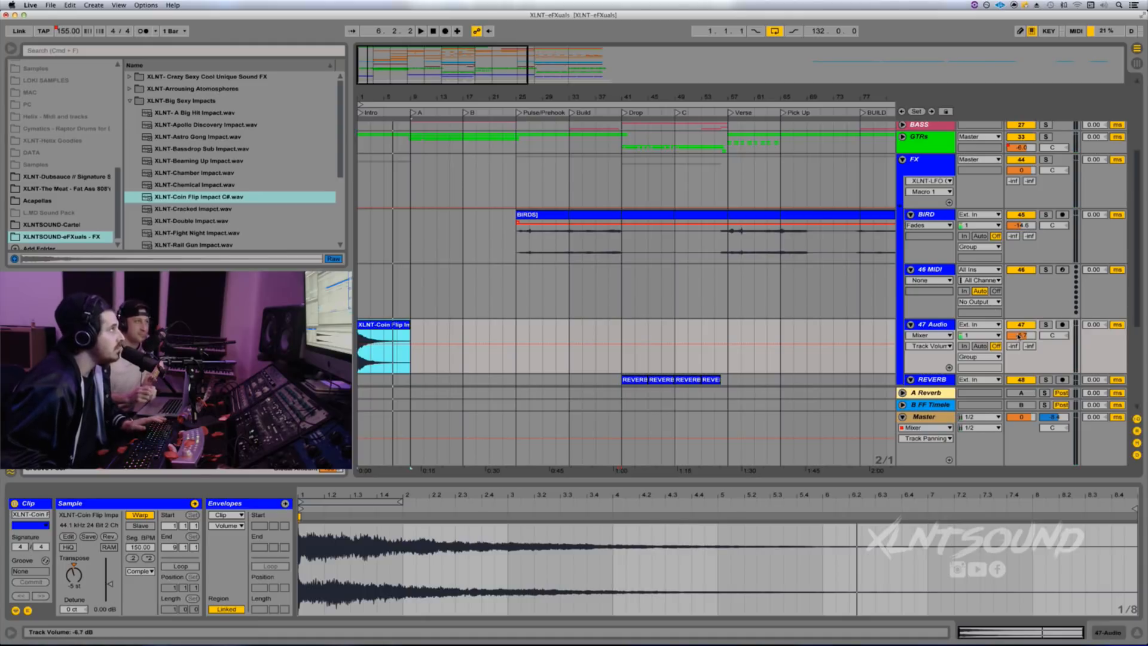
pyautogui.moveTo(1020, 335); pyautogui.dragTo(1018, 336)
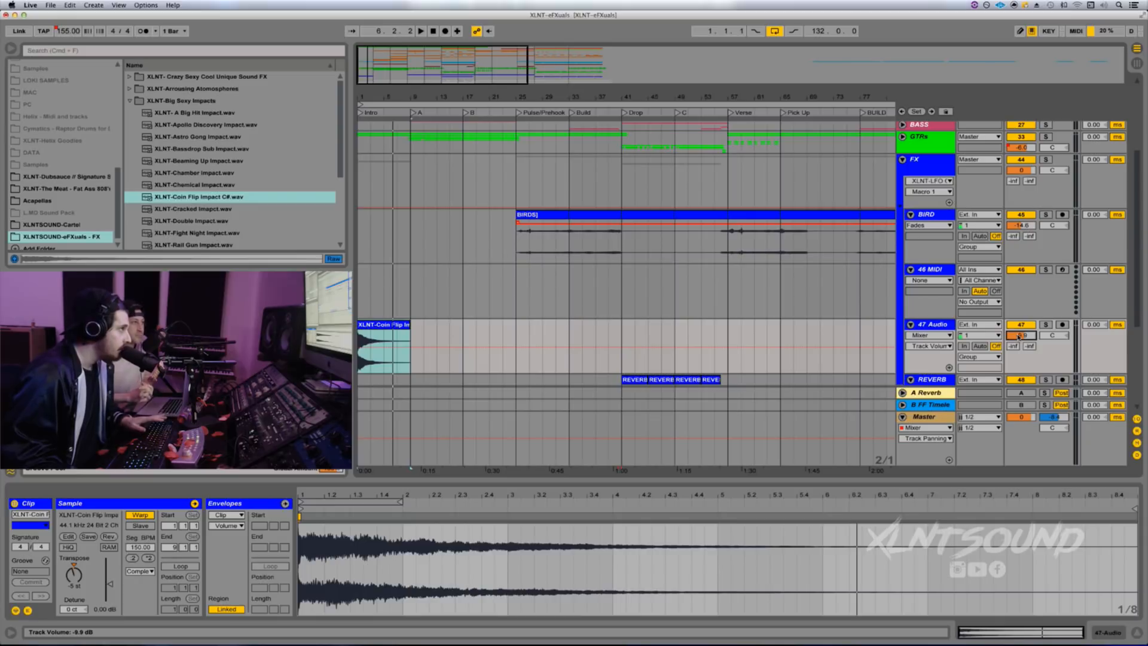
pyautogui.press('space')
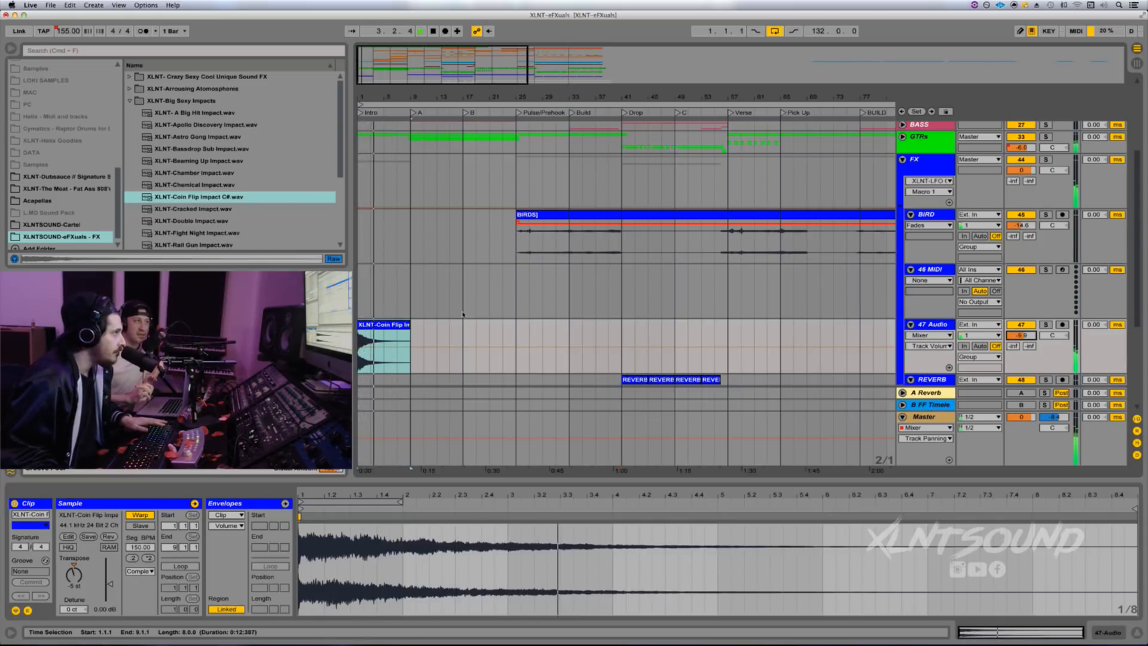
# Step: Add another audio track above the Coin Flip track, audition the XLNT-Dirty Downlifters samples and place XLNT-Steam Valve Downsweep.wav at bar 1
pyautogui.click(358, 313)
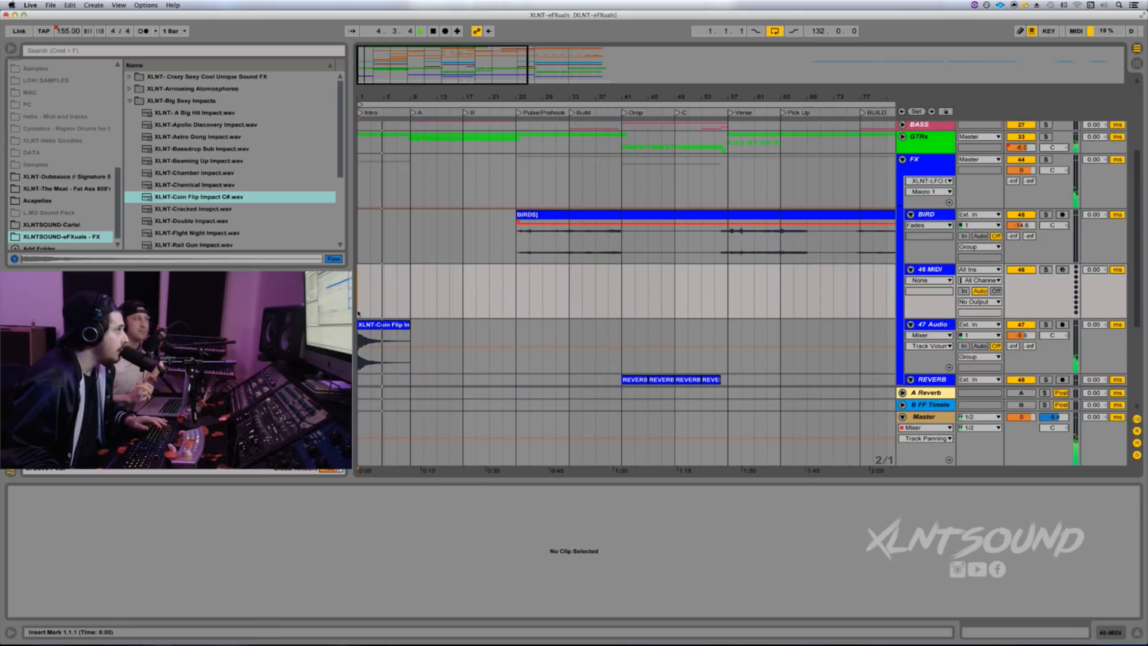
pyautogui.press('super+t')
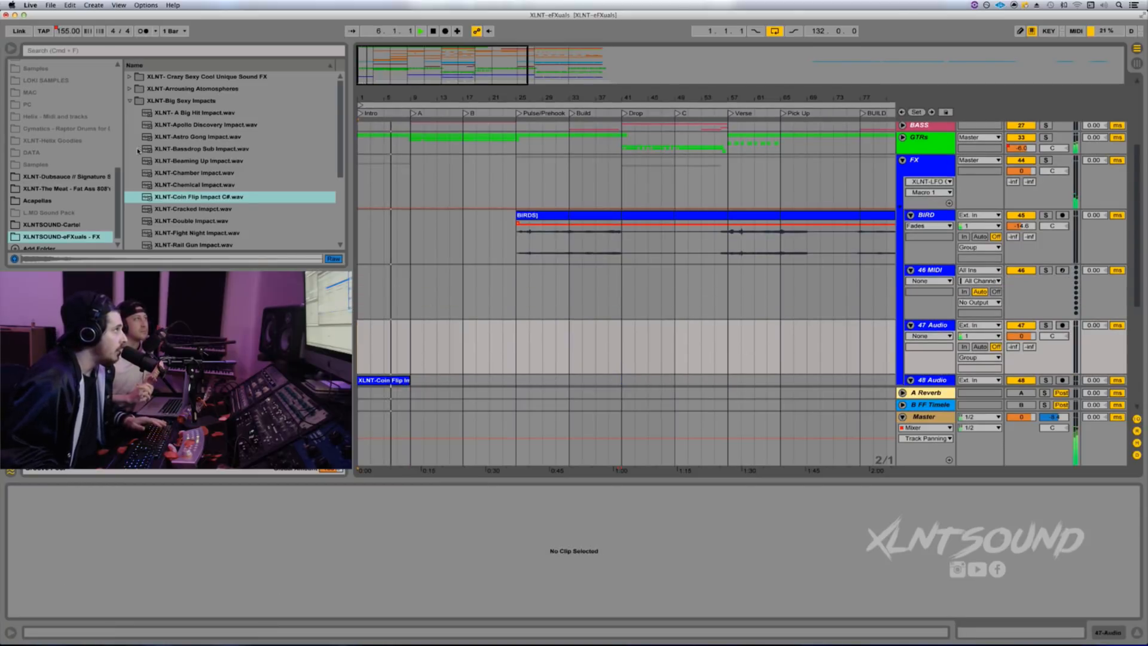
pyautogui.press('space')
pyautogui.click(130, 101)
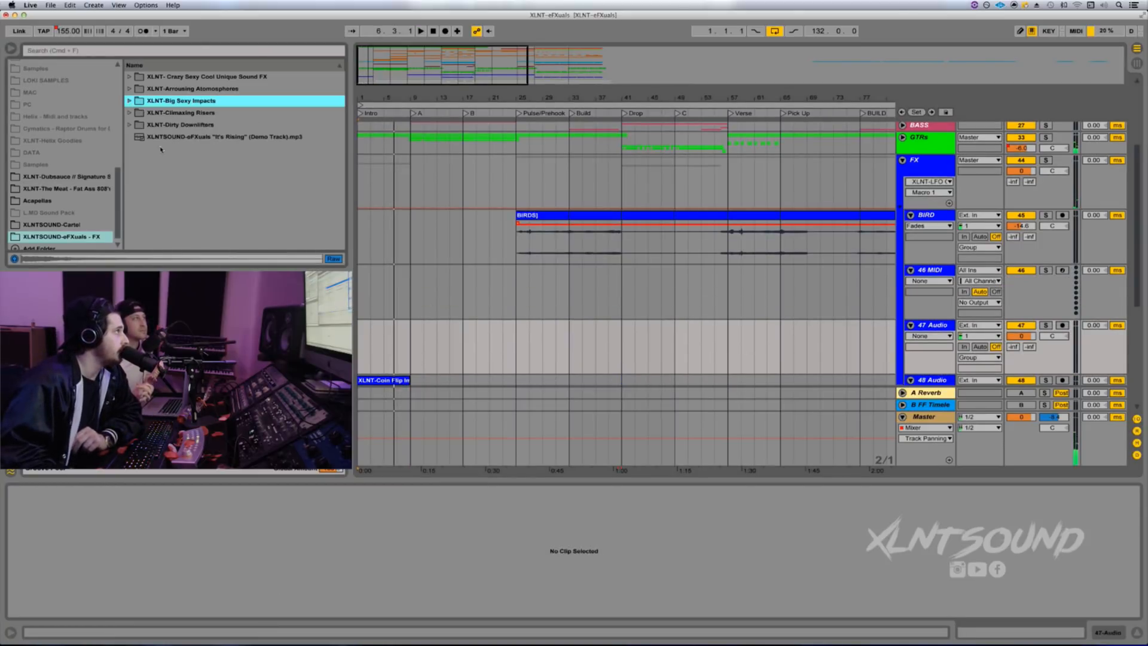
pyautogui.click(130, 125)
pyautogui.click(163, 150)
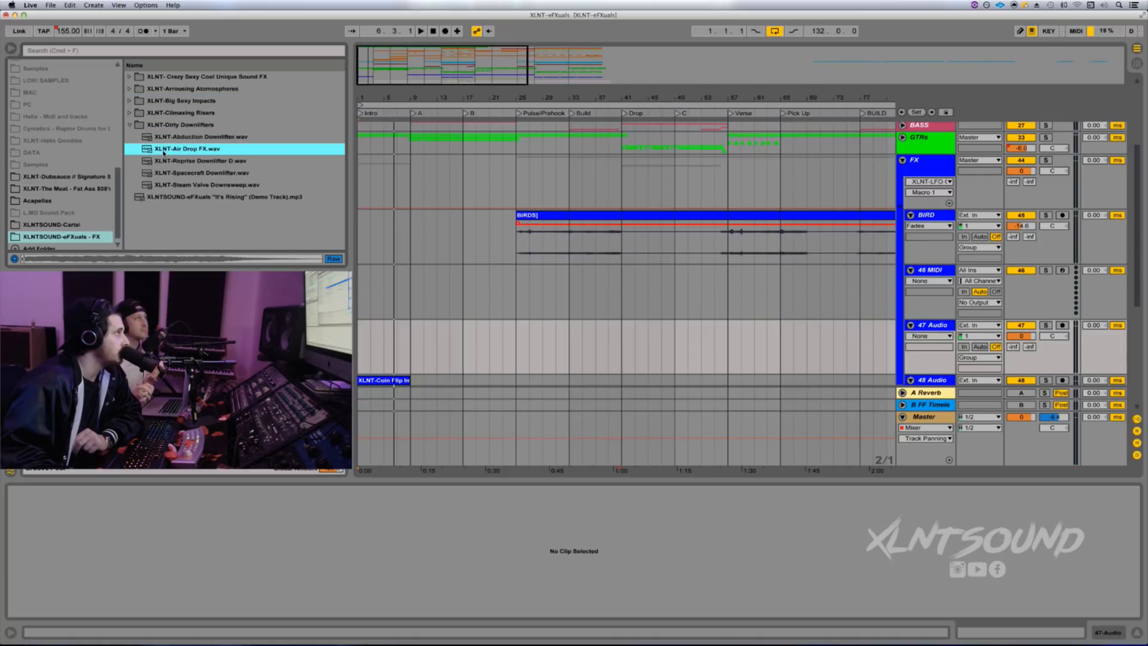
pyautogui.click(164, 162)
pyautogui.click(175, 186)
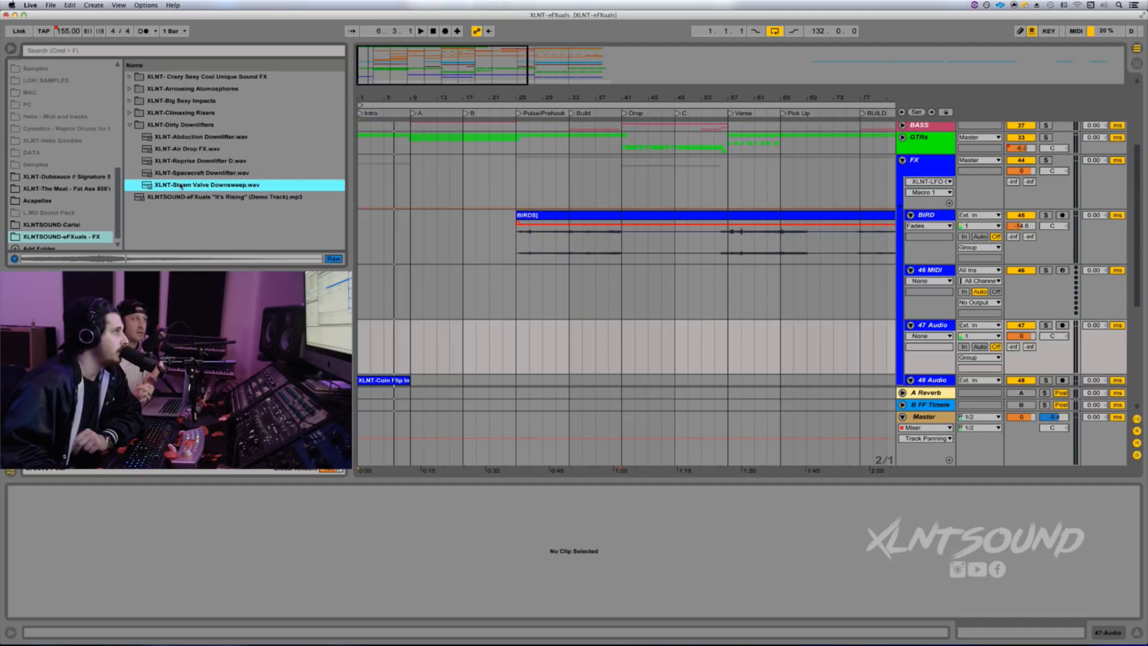
pyautogui.moveTo(357, 343); pyautogui.dragTo(361, 341)
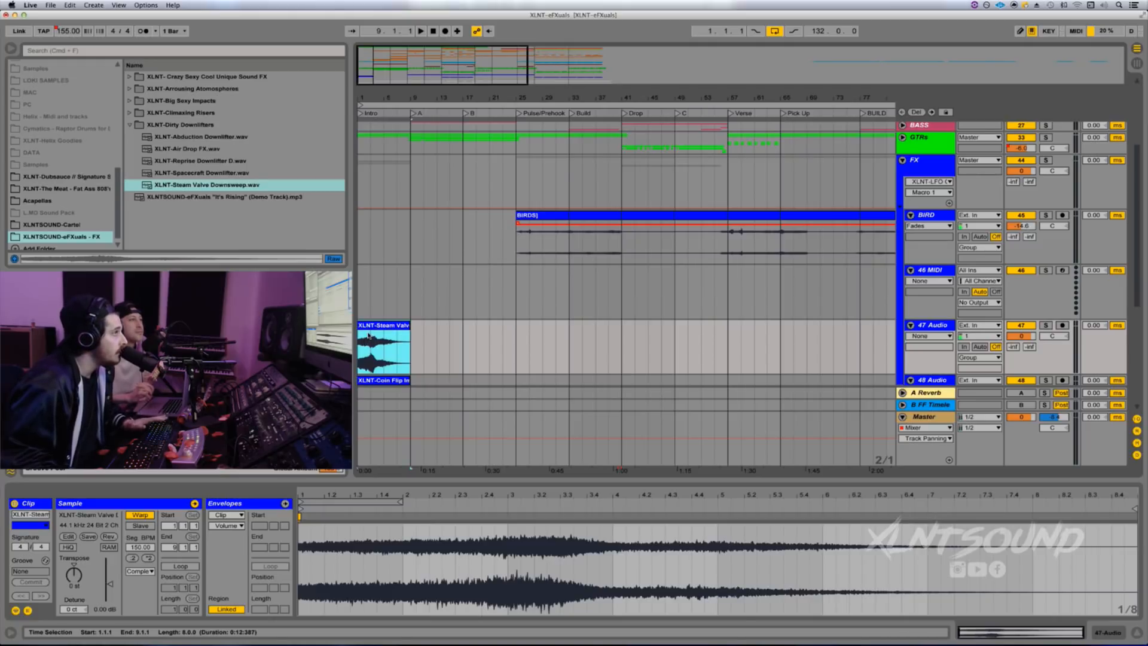
# Step: Lower the Steam Valve Downsweep track's volume to -15.3 dB and play it in the intro
pyautogui.press('space')
pyautogui.moveTo(1021, 336); pyautogui.dragTo(1021, 369)
pyautogui.press('space')
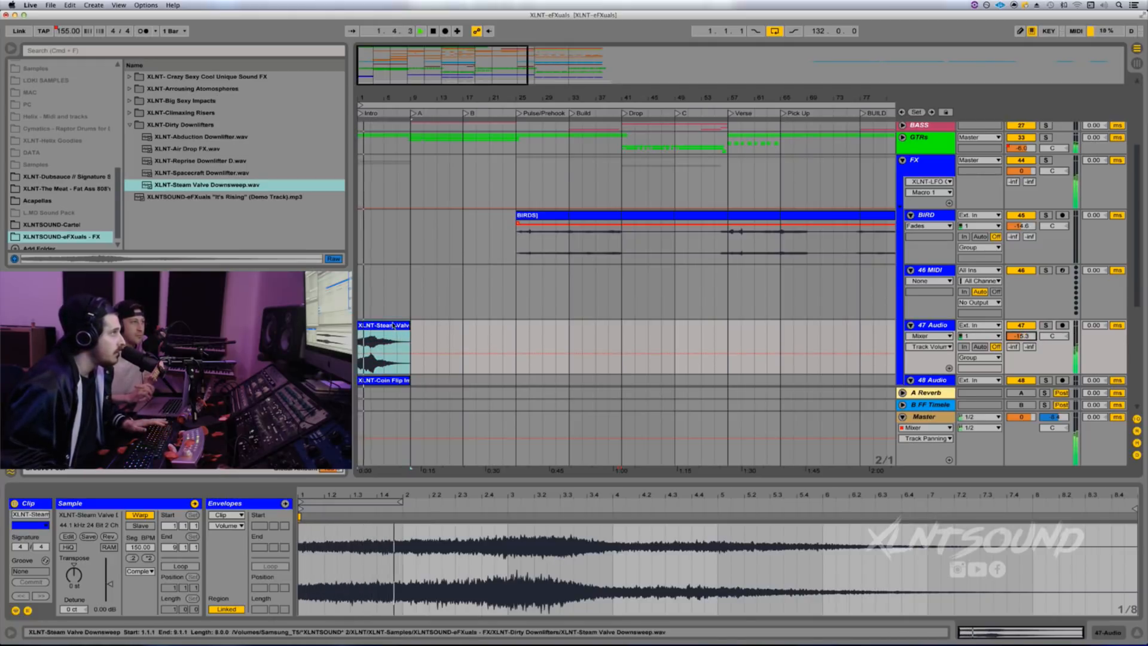
# Step: Cut the first two bars off the Steam Valve Downsweep clip, move the remainder to bar 1 and play it
pyautogui.click(369, 351)
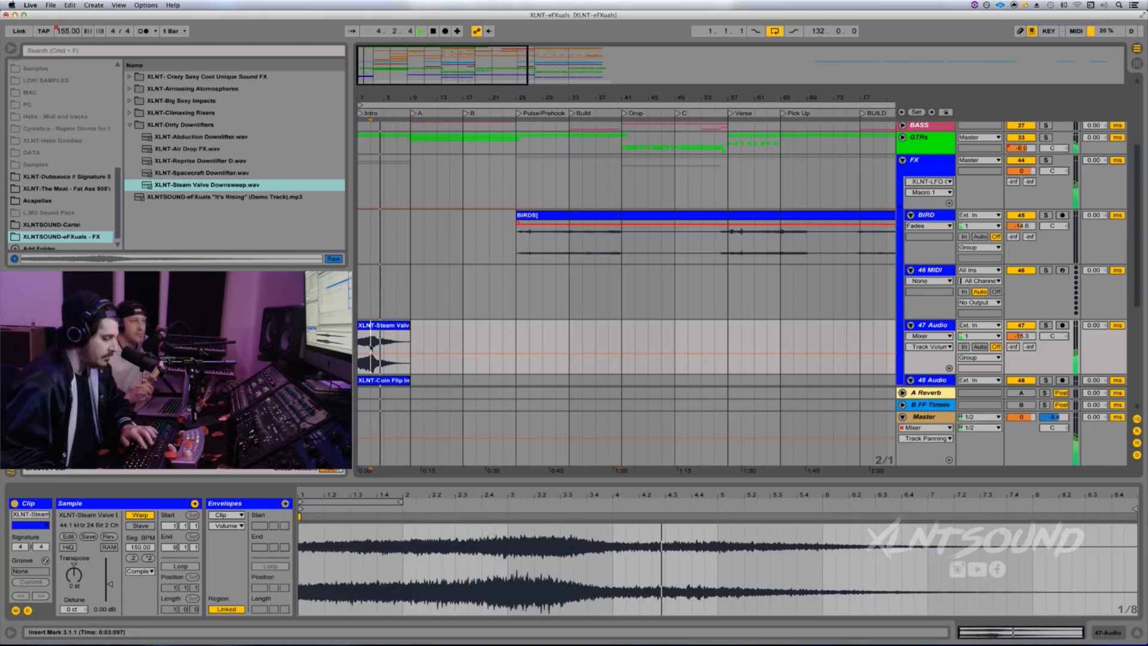
pyautogui.press('space')
pyautogui.moveTo(370, 351); pyautogui.dragTo(357, 351)
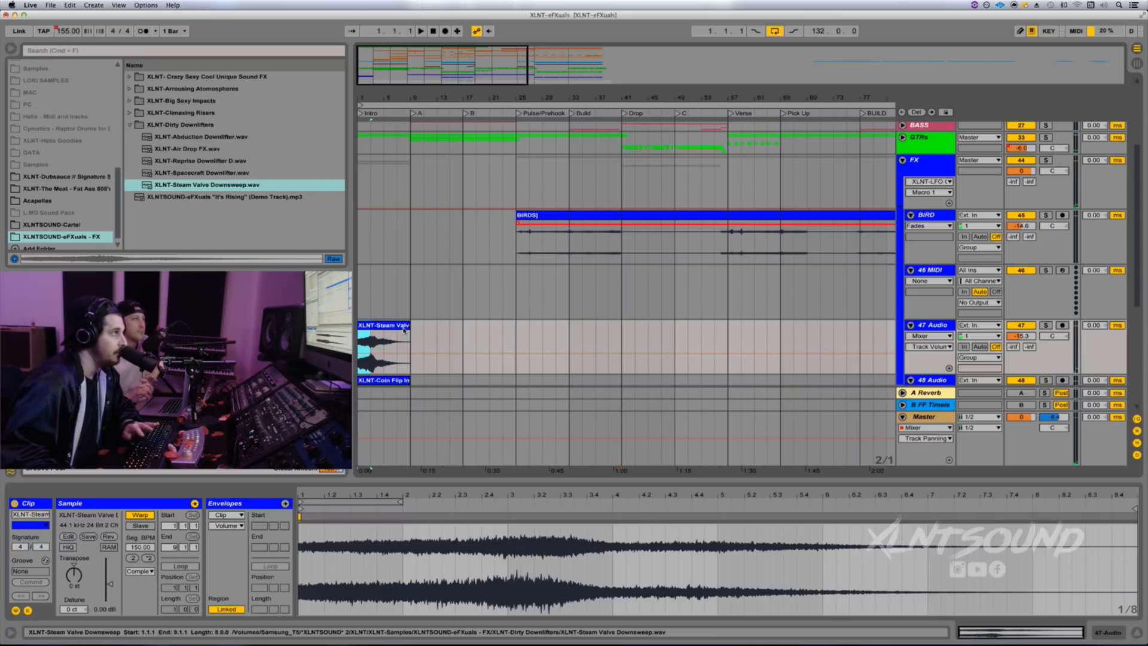
pyautogui.press('Delete')
pyautogui.moveTo(403, 328); pyautogui.dragTo(379, 333)
pyautogui.press('space')
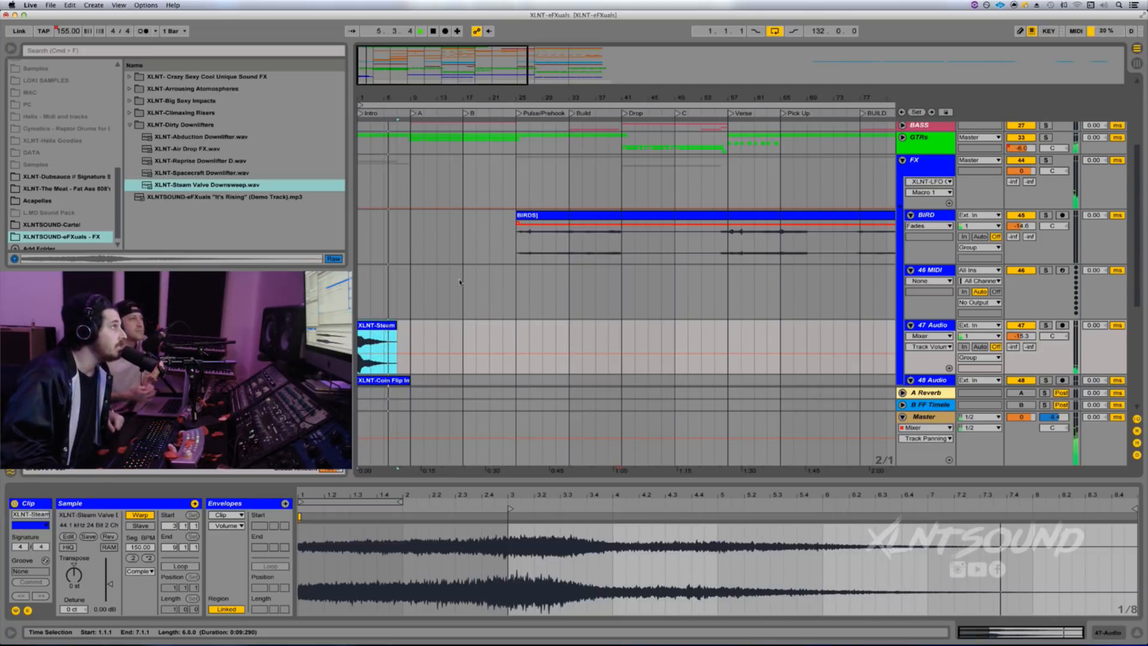
# Step: Listen to the transition from the intro into section A, replaying it from bar 7
pyautogui.press('+')
pyautogui.press('+')
pyautogui.press('+')
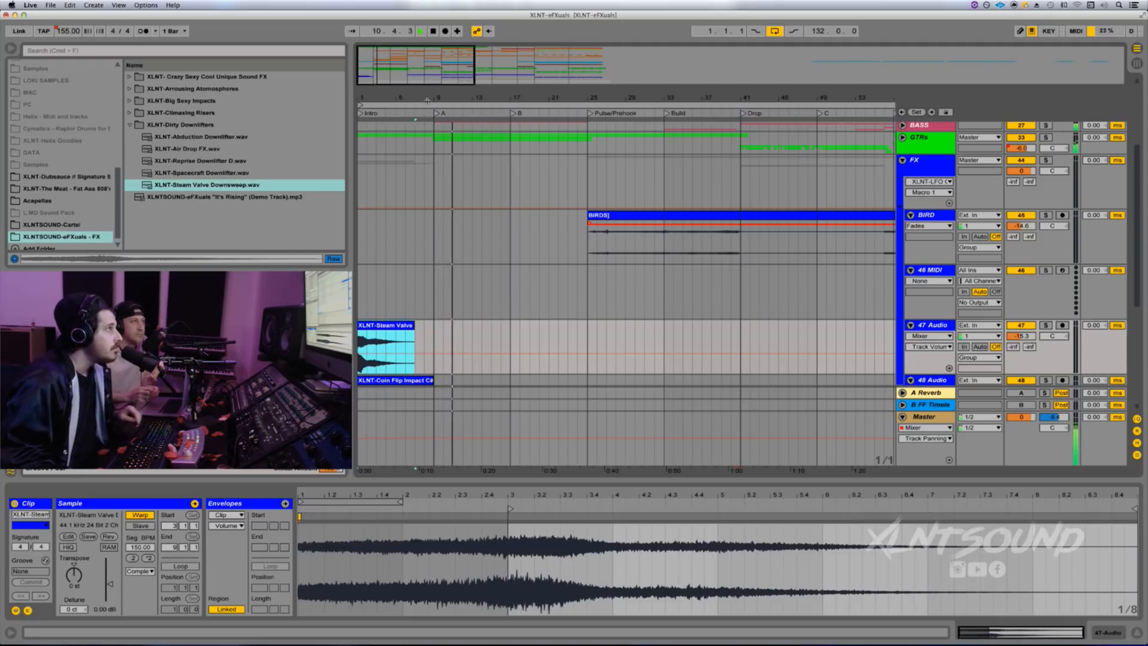
pyautogui.moveTo(427, 98); pyautogui.dragTo(428, 129)
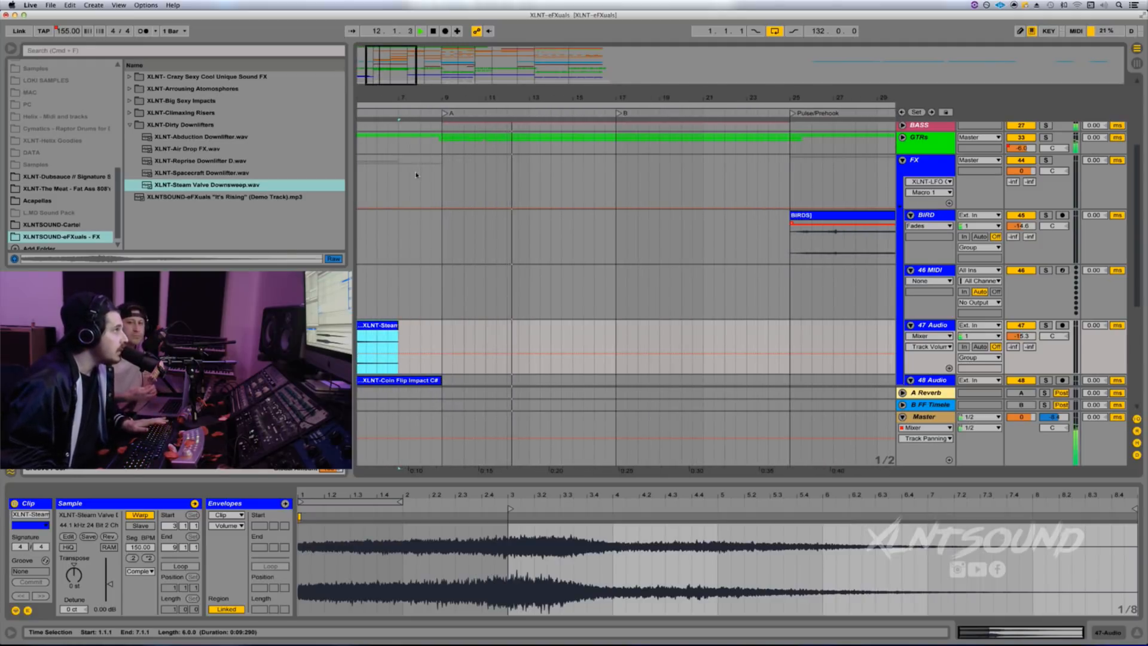
pyautogui.hscroll(-5, 430, 187)
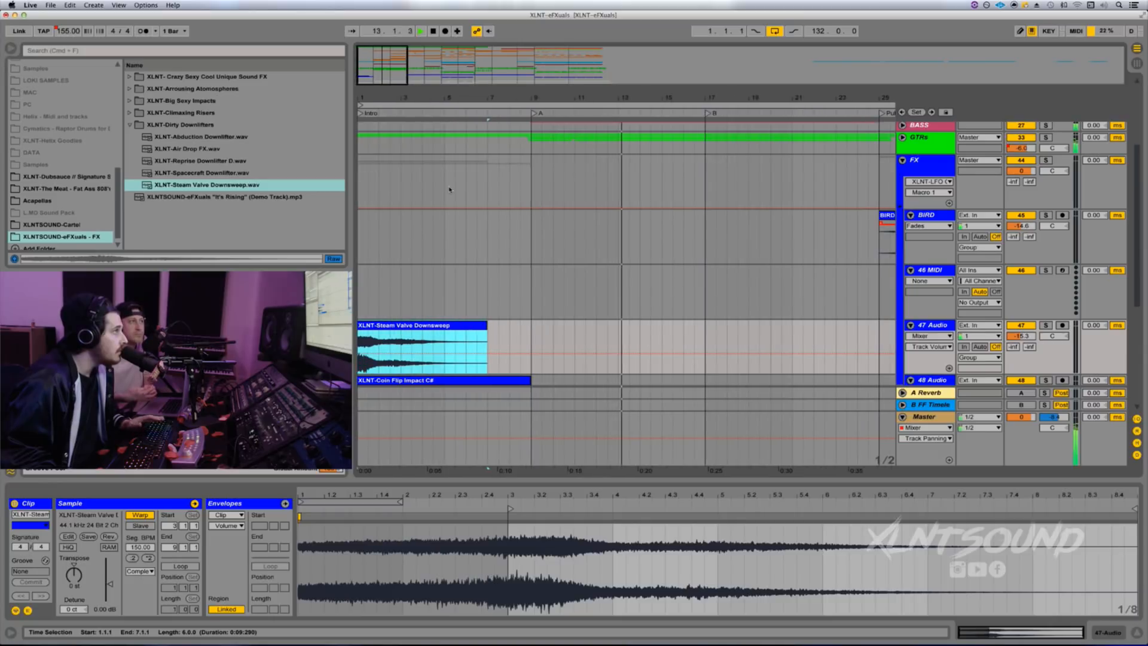
pyautogui.click(486, 189)
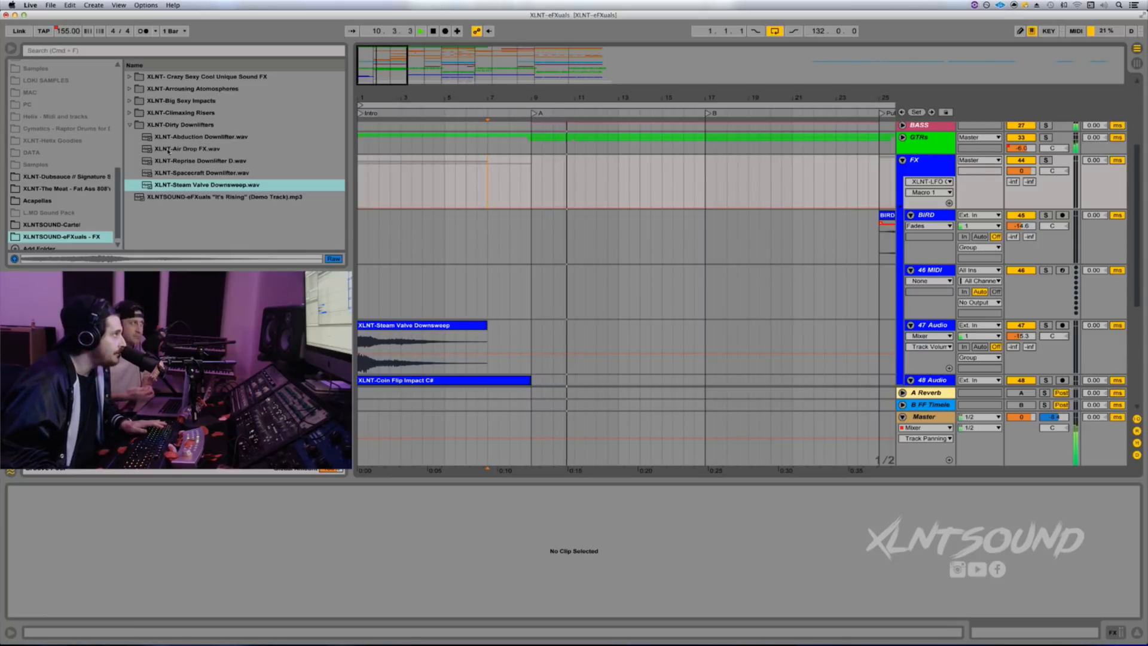
pyautogui.press('space')
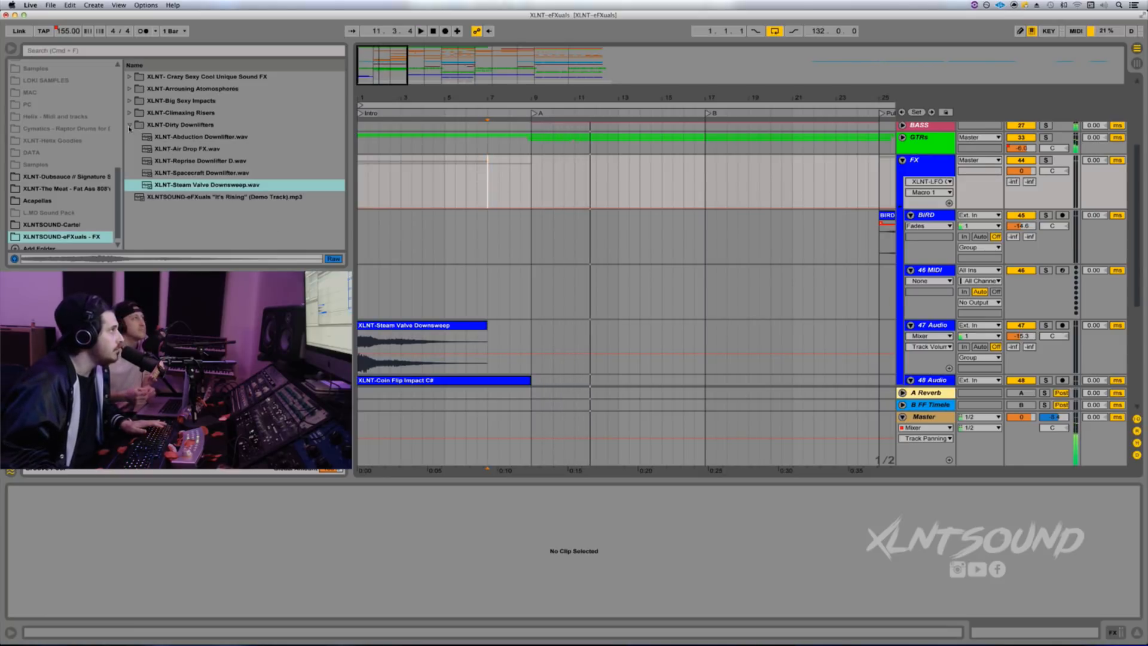
# Step: Browse the XLNT-Climaxing Risers samples in the eFXuals pack
pyautogui.click(129, 125)
pyautogui.click(129, 113)
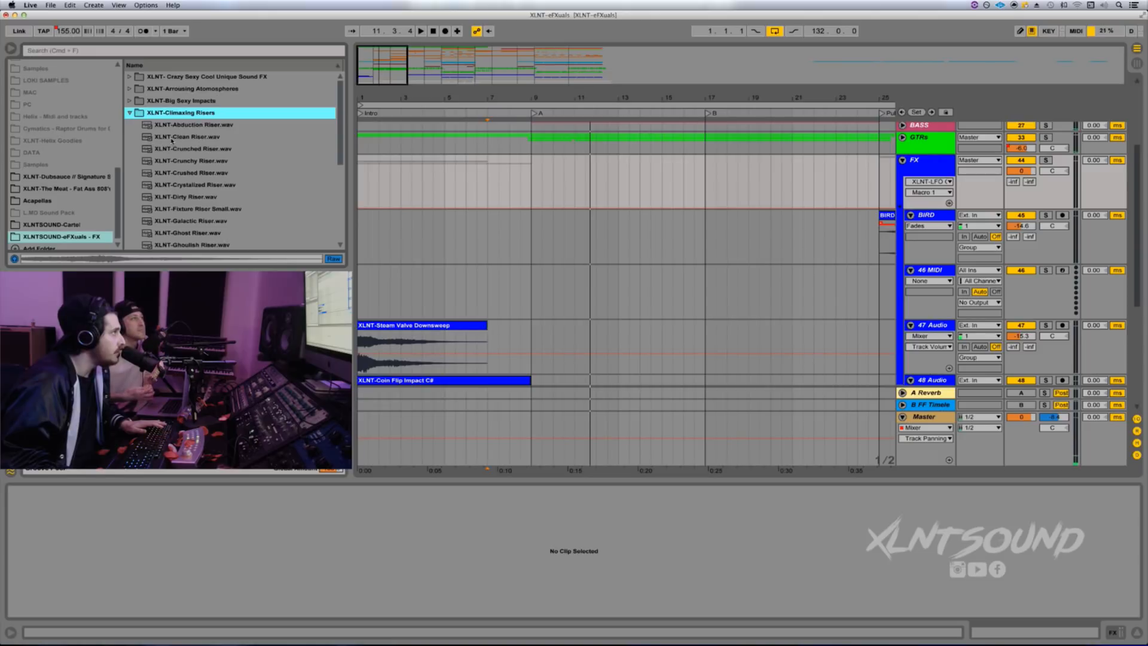
pyautogui.scroll(-5, 172, 140)
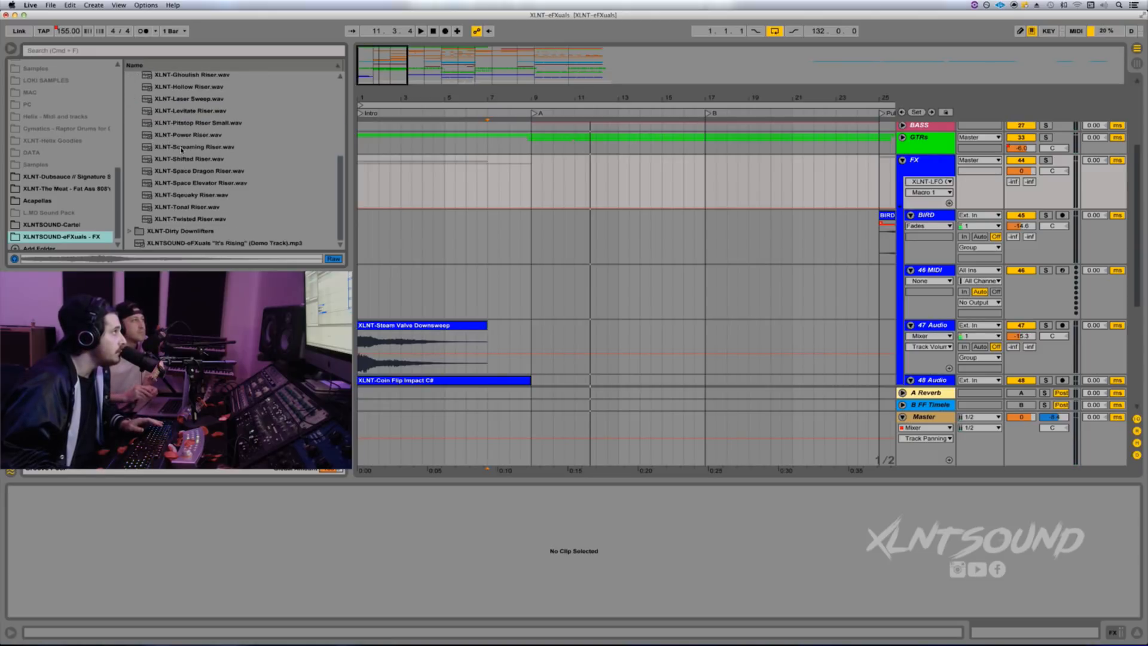
pyautogui.scroll(5, 181, 149)
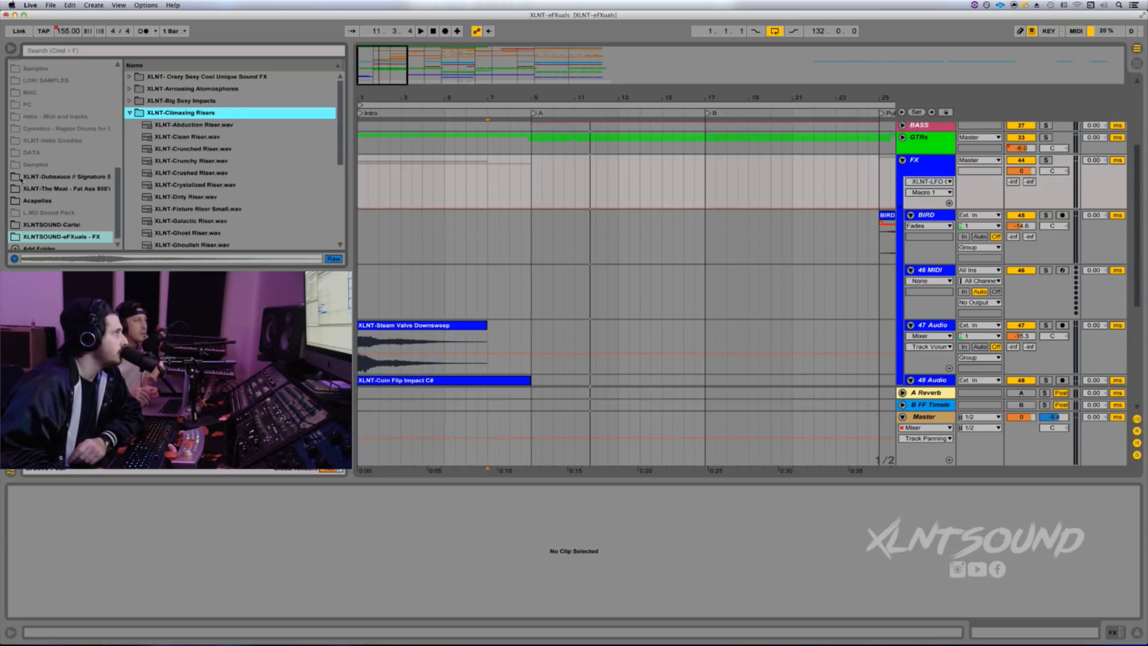
# Step: Audition crashes from the XLNT-DUBSAUCE CYMBALS folder and place XLNT-Dubsauce Crash 1.wav at bar 8 on the empty track above the downsweep
pyautogui.click(21, 179)
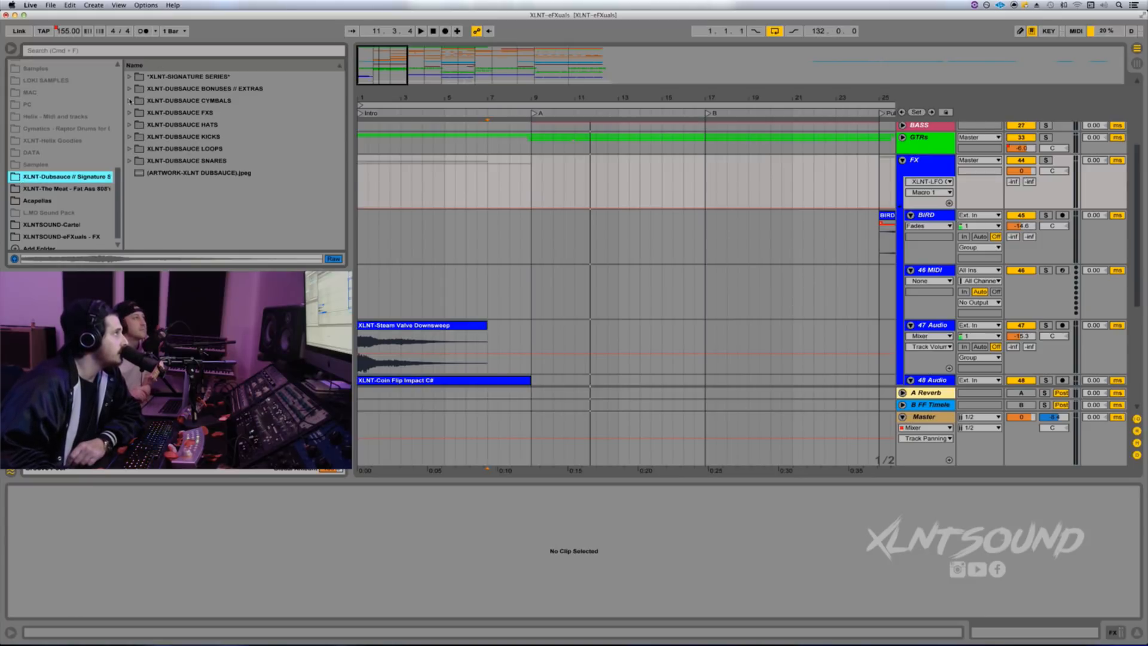
pyautogui.click(130, 101)
pyautogui.click(202, 124)
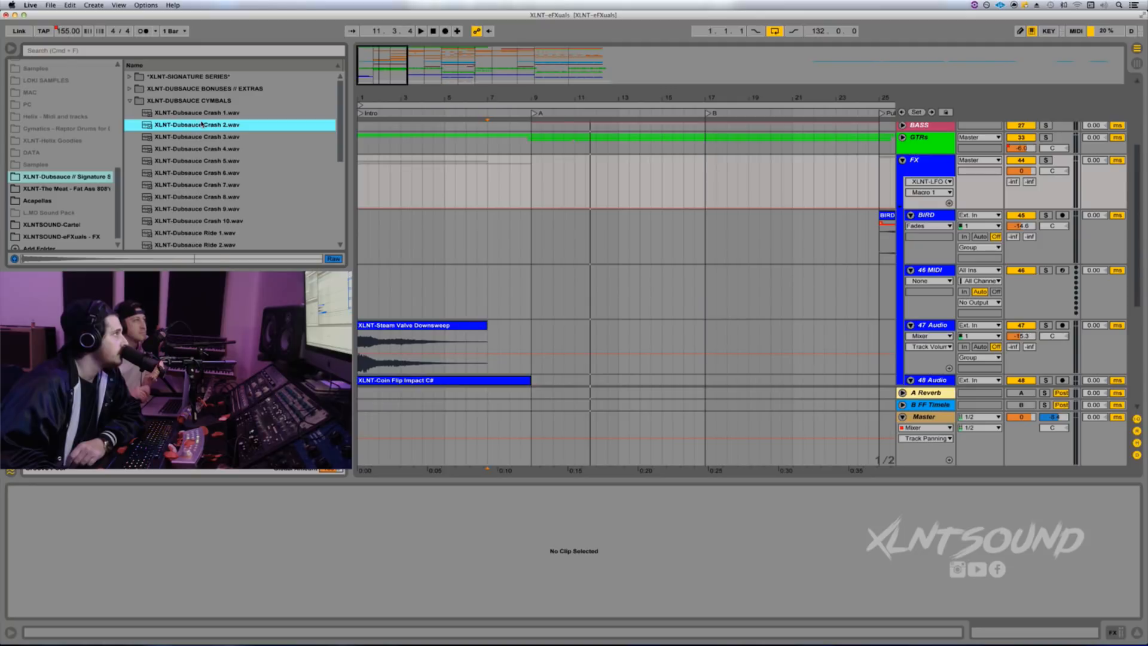
pyautogui.click(200, 116)
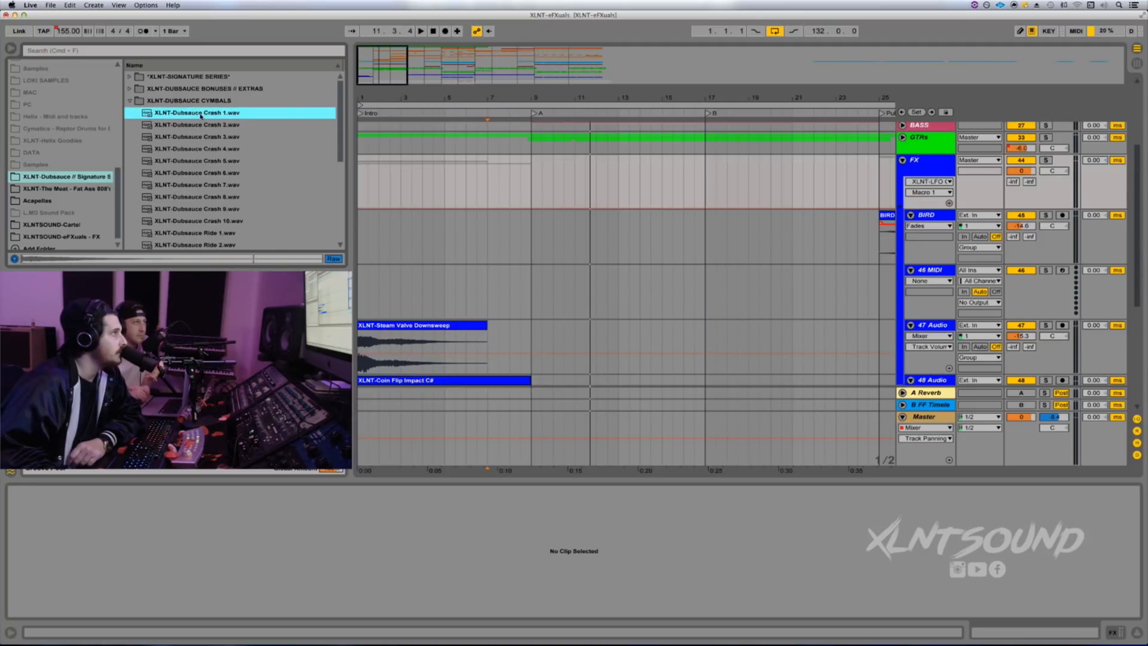
pyautogui.moveTo(200, 114); pyautogui.dragTo(522, 276)
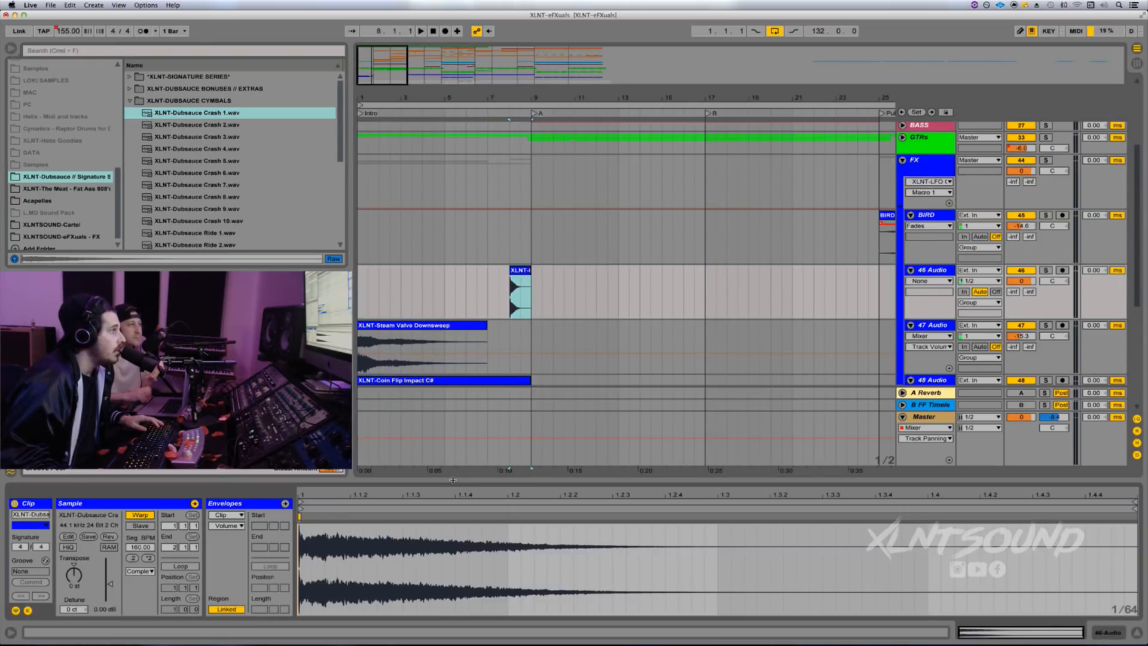
# Step: Reverse the Dubsauce Crash 1 clip and play it leading into section A
pyautogui.moveTo(418, 481); pyautogui.dragTo(423, 456)
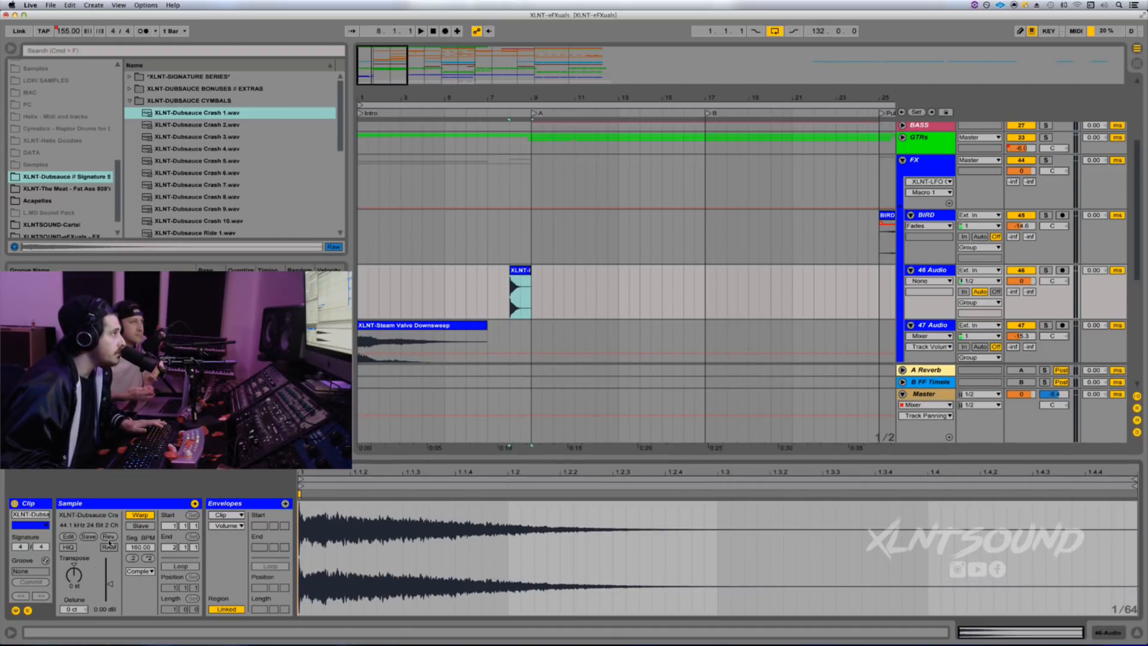
pyautogui.click(109, 537)
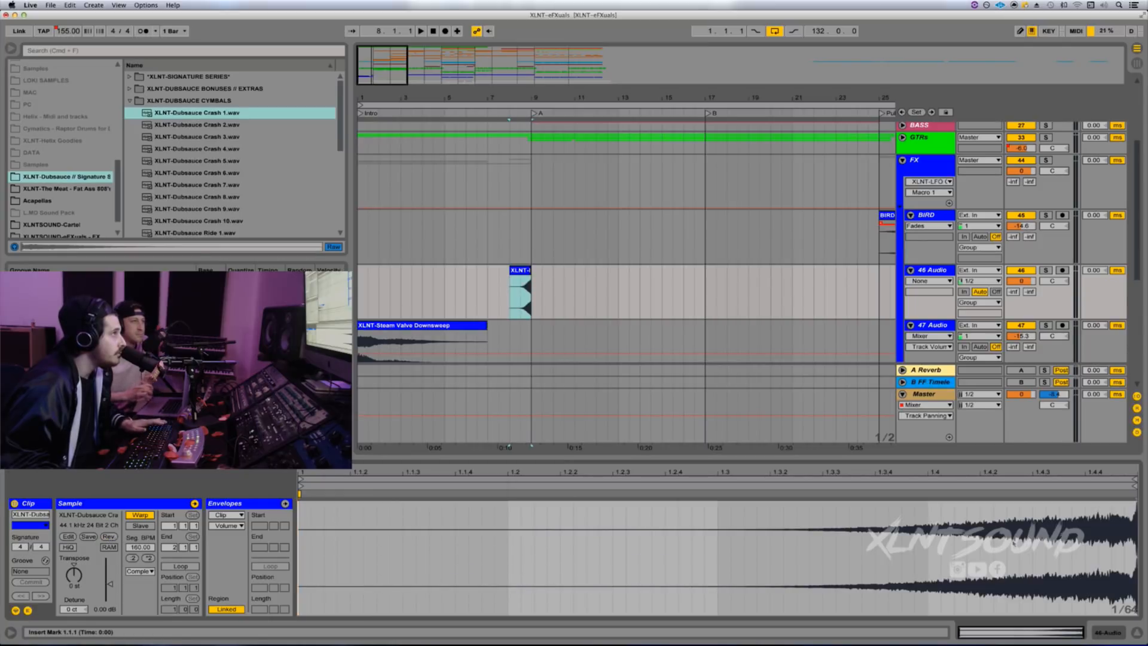
pyautogui.press('space')
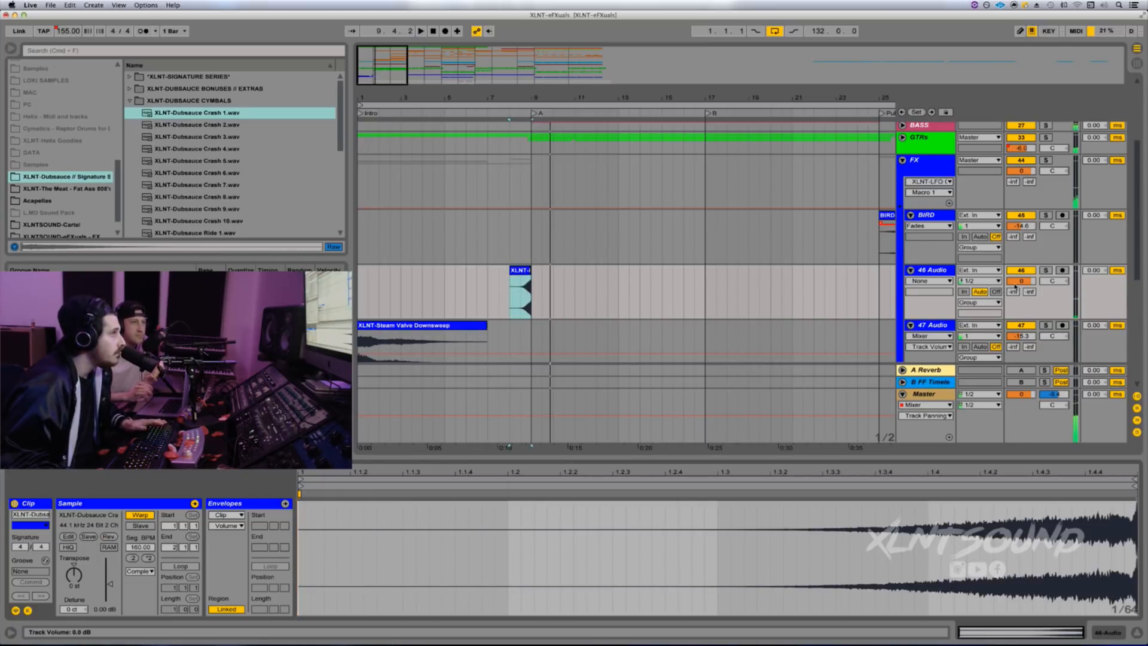
# Step: Lower the crash track's volume to -17.1 dB and replay the lead-in to section A
pyautogui.moveTo(1015, 283); pyautogui.dragTo(1015, 310)
pyautogui.press('space')
pyautogui.press('space')
pyautogui.press('space')
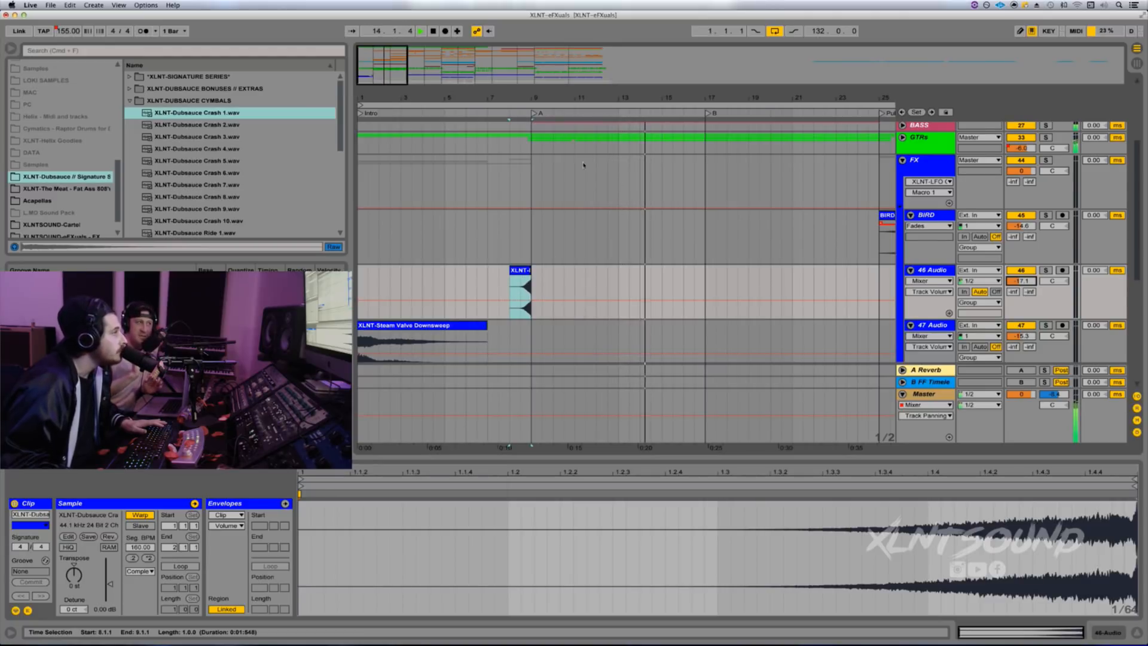
pyautogui.press('space')
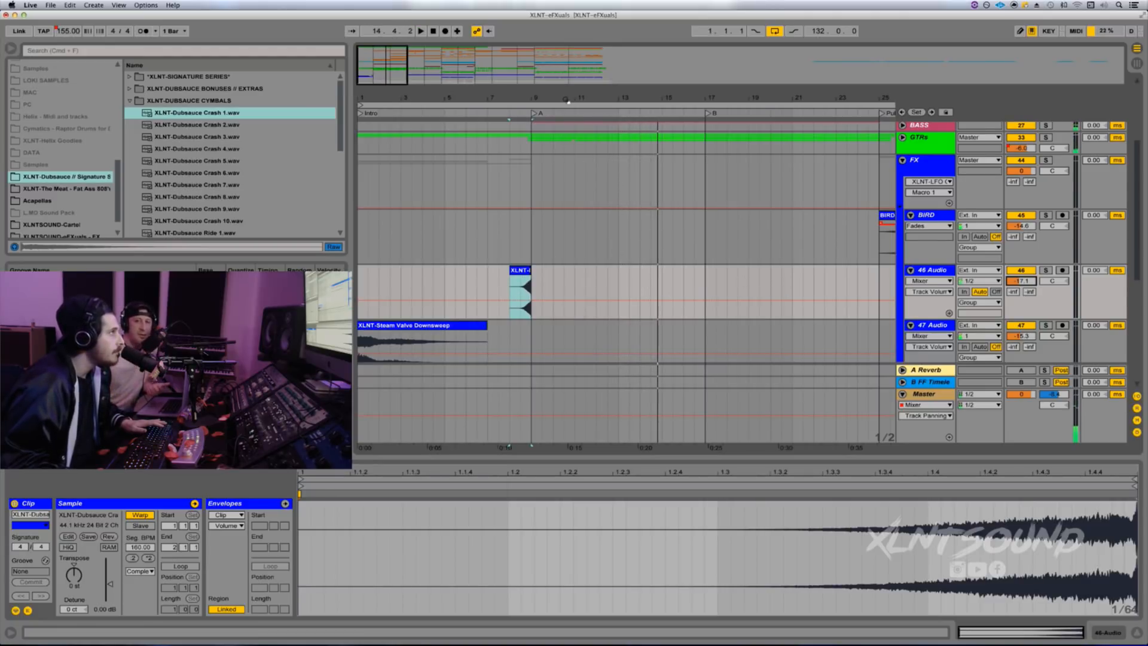
# Step: Duplicate the reversed crash to bar 9, reverse the copy so it plays forward, and audition it at section A
pyautogui.moveTo(567, 101); pyautogui.dragTo(433, 134)
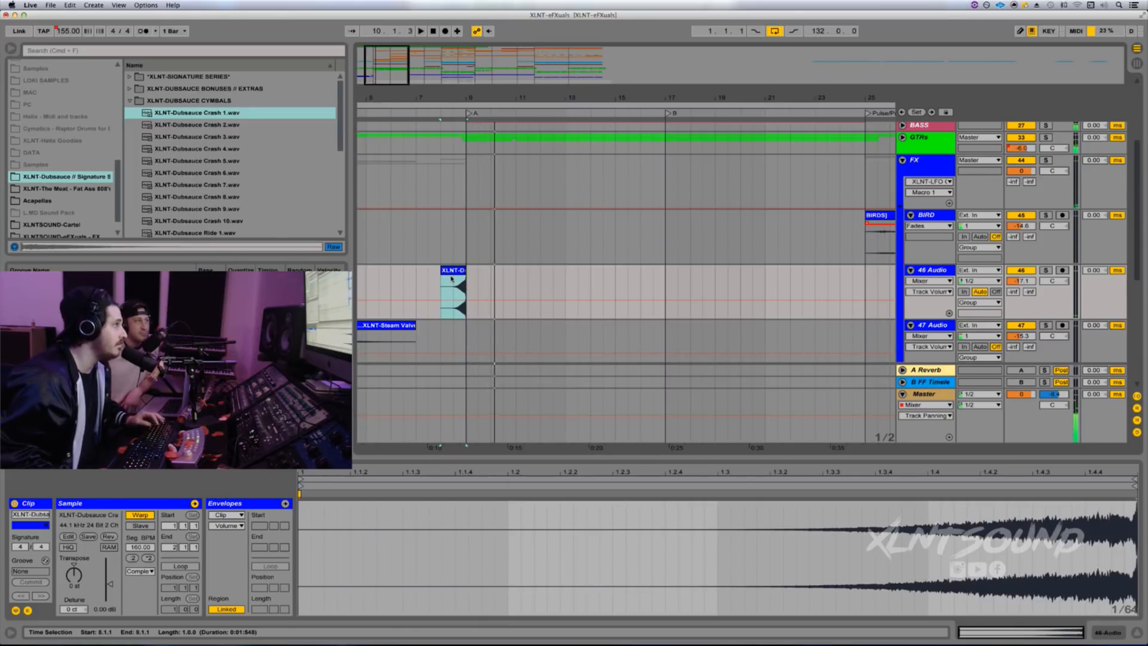
pyautogui.click(455, 273)
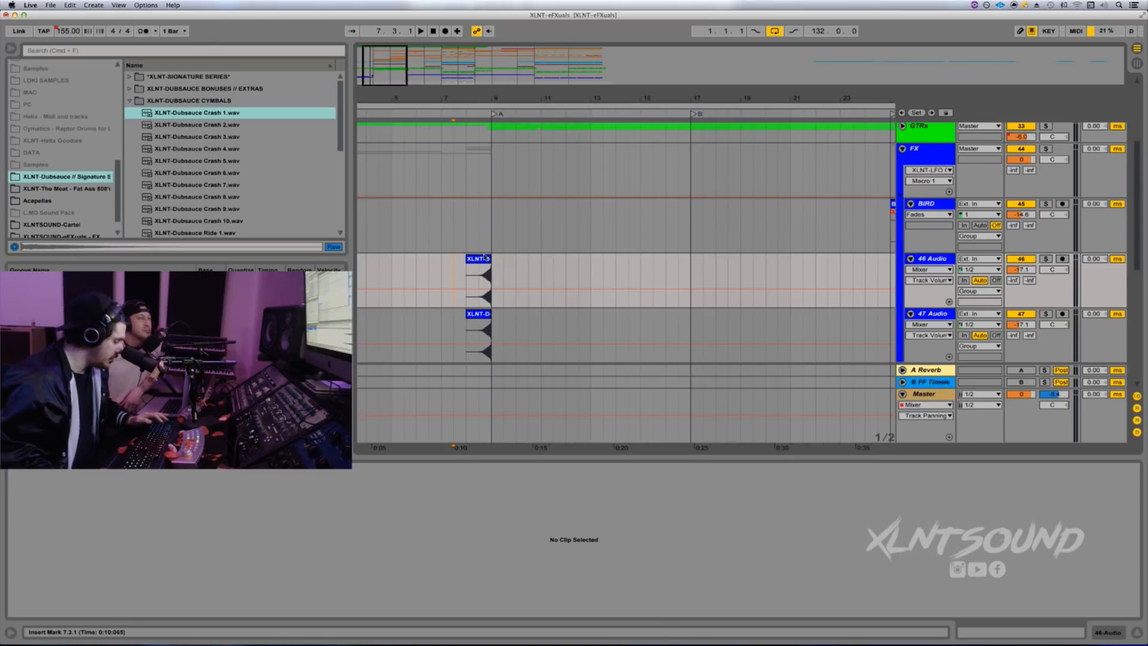
pyautogui.click(478, 258)
pyautogui.press('super+d')
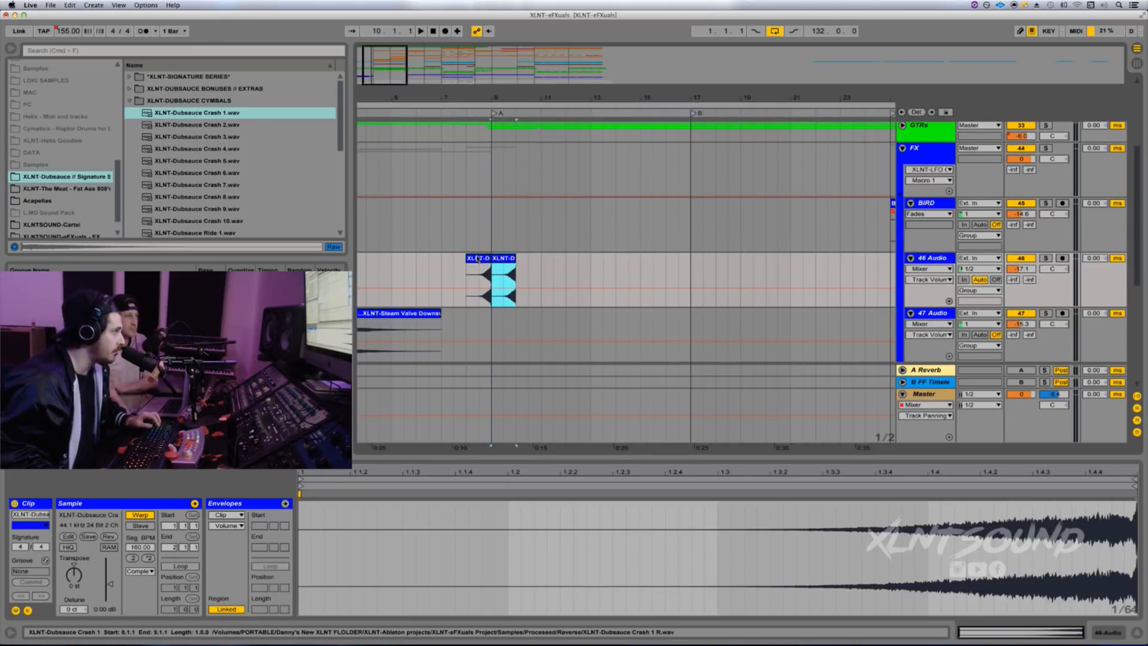
pyautogui.click(106, 537)
pyautogui.press('space')
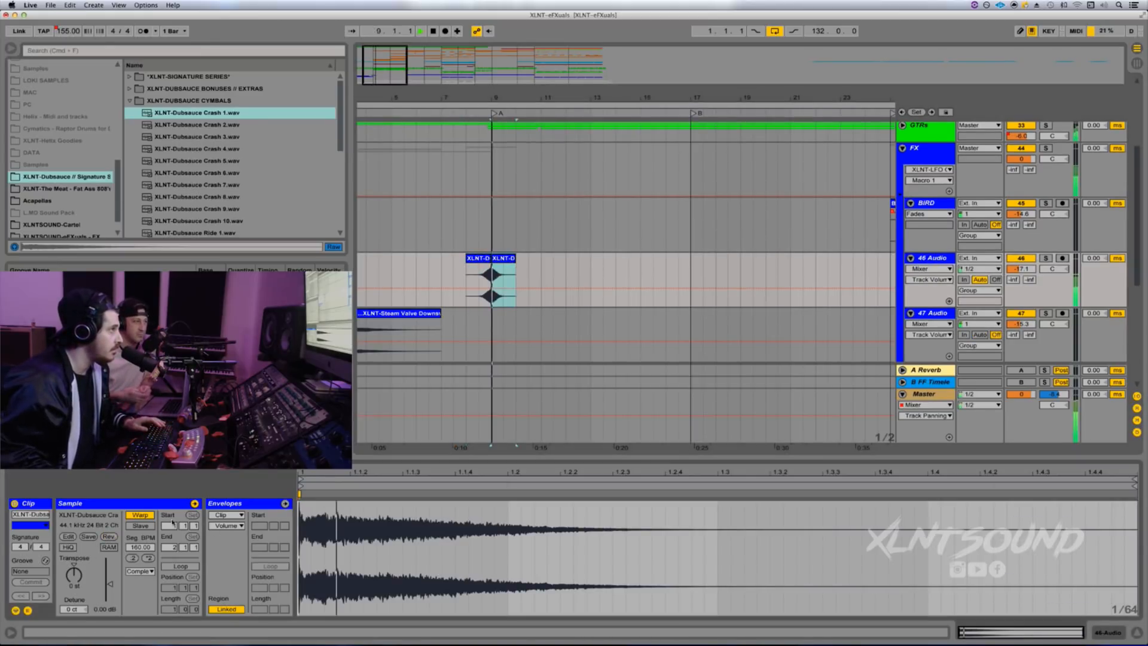
# Step: Stop playback and delete the forward crash copy at bar 9
pyautogui.click(485, 259)
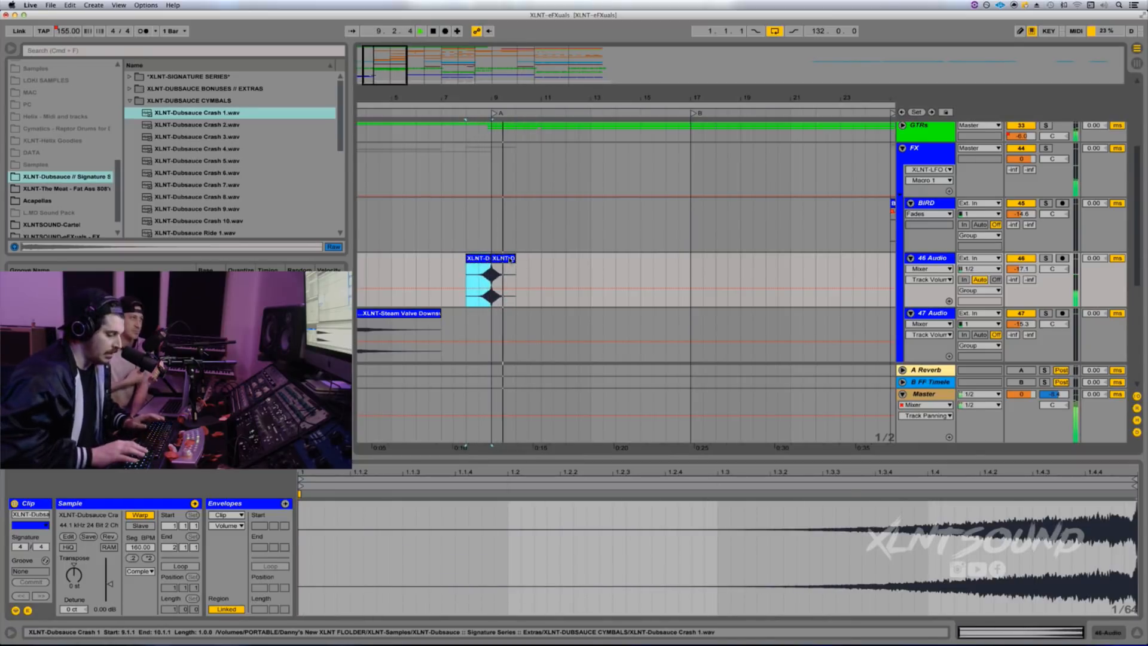
pyautogui.click(509, 258)
pyautogui.press('space')
pyautogui.press('Delete')
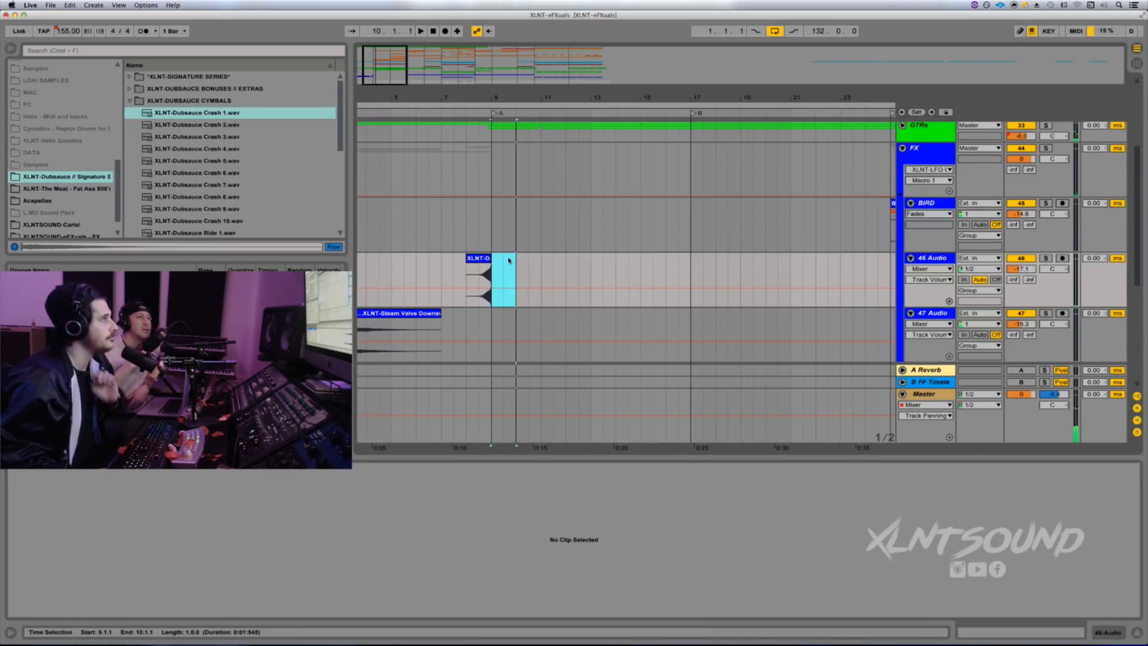
# Step: Play the reversed crash into section A and reopen the XLNTSOUND-eFXuals sample folder
pyautogui.click(481, 259)
pyautogui.press('space')
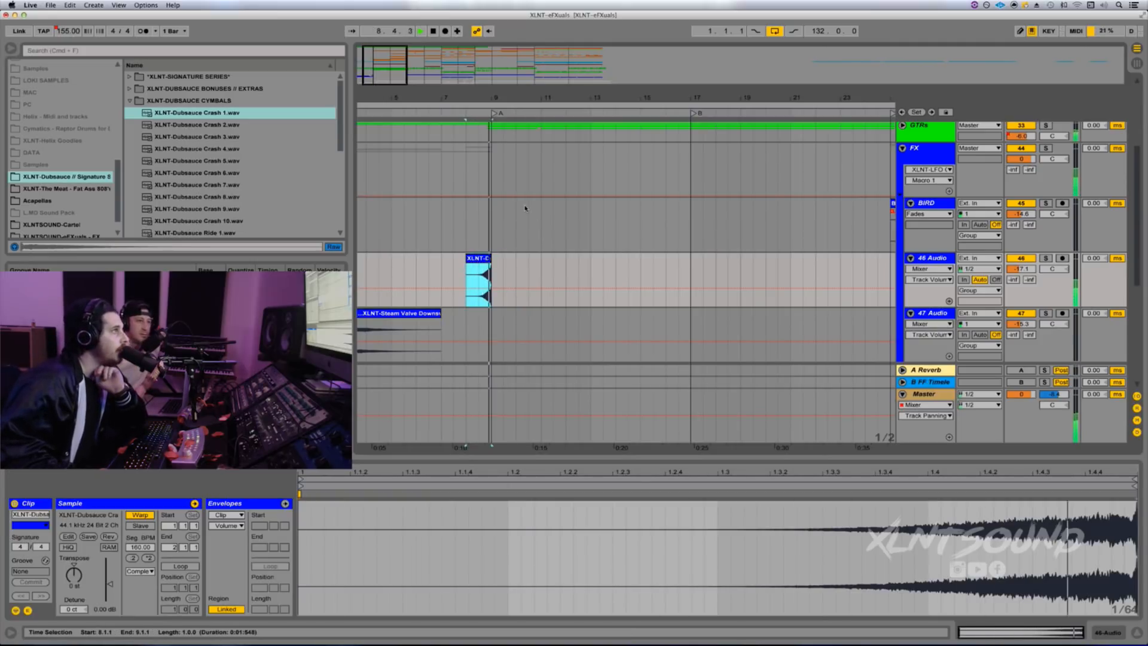
pyautogui.moveTo(542, 97); pyautogui.dragTo(542, 84)
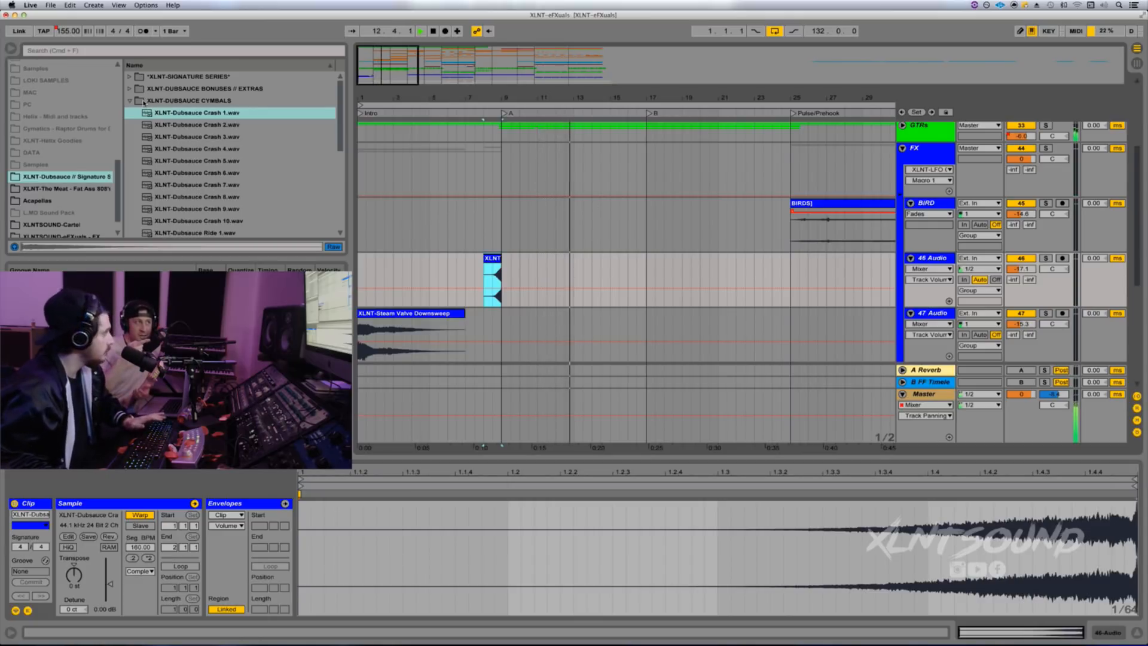
pyautogui.scroll(-1, 54, 206)
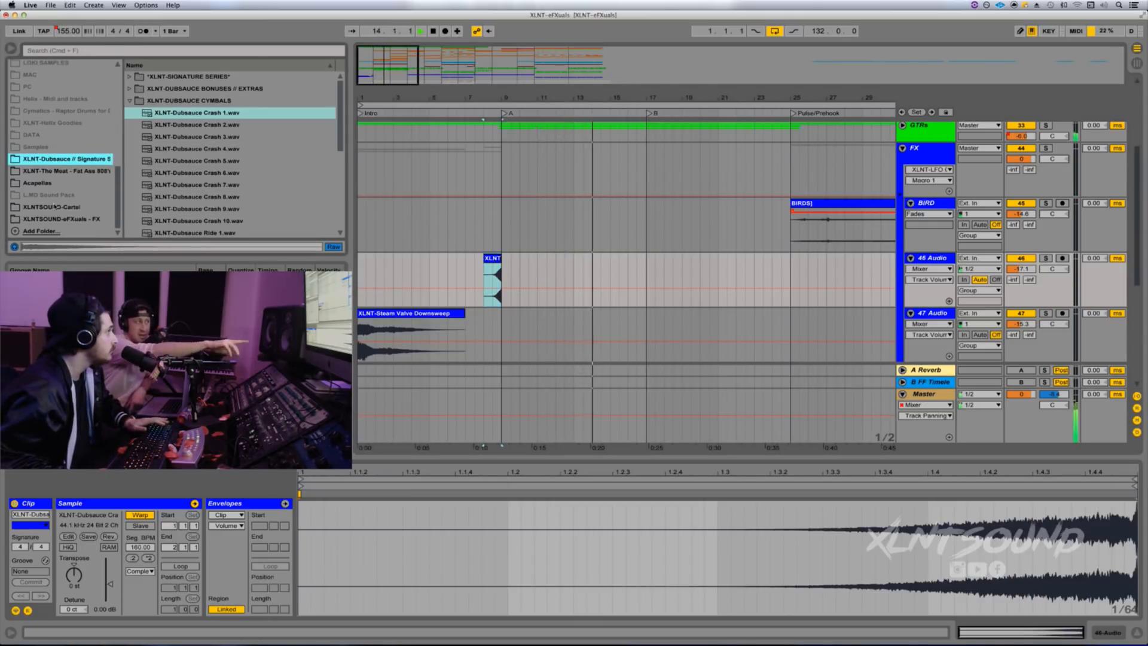
pyautogui.click(54, 219)
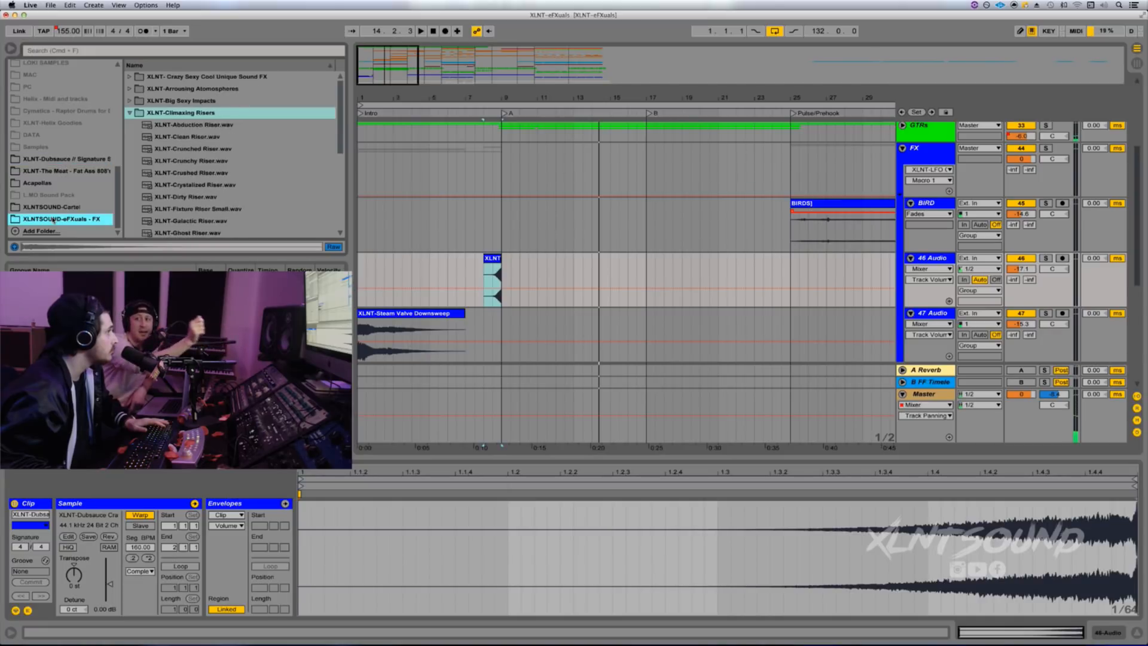
# Step: Solo the crash track, play the reversed crash clip and set its warp mode to Complex Pro
pyautogui.click(492, 258)
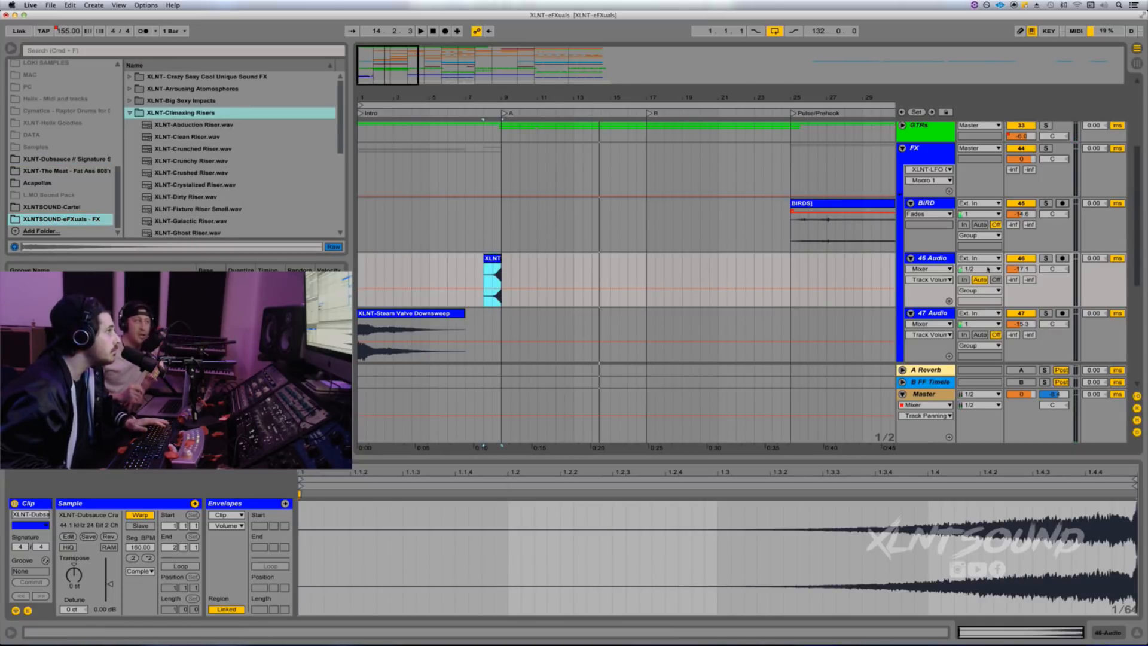
pyautogui.click(1047, 259)
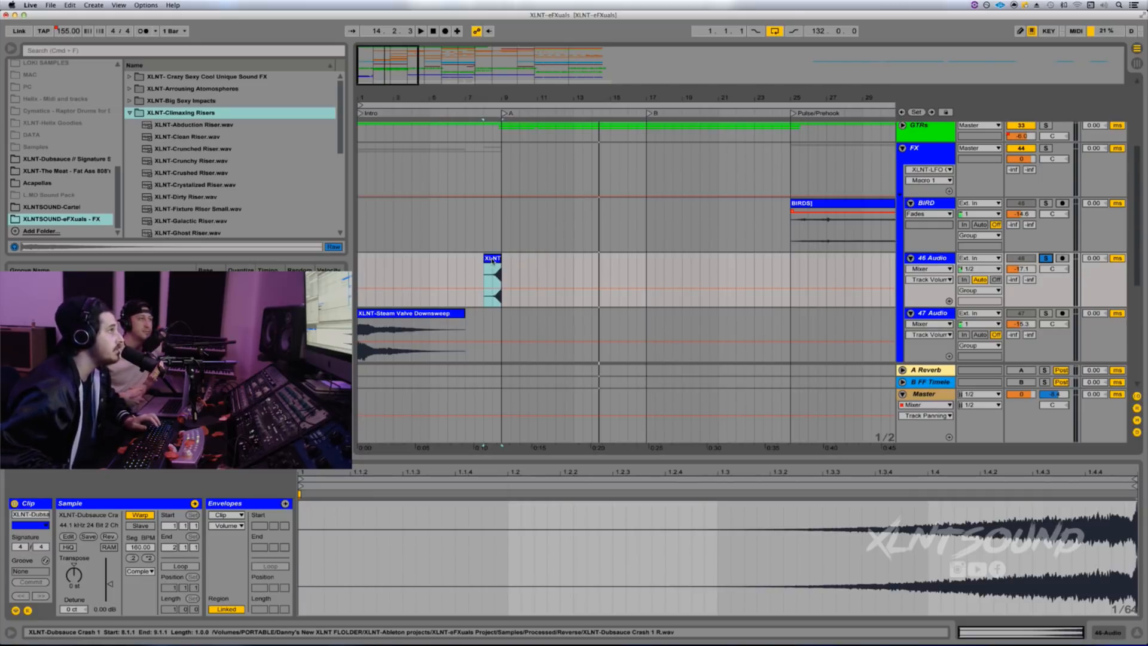
pyautogui.press('space')
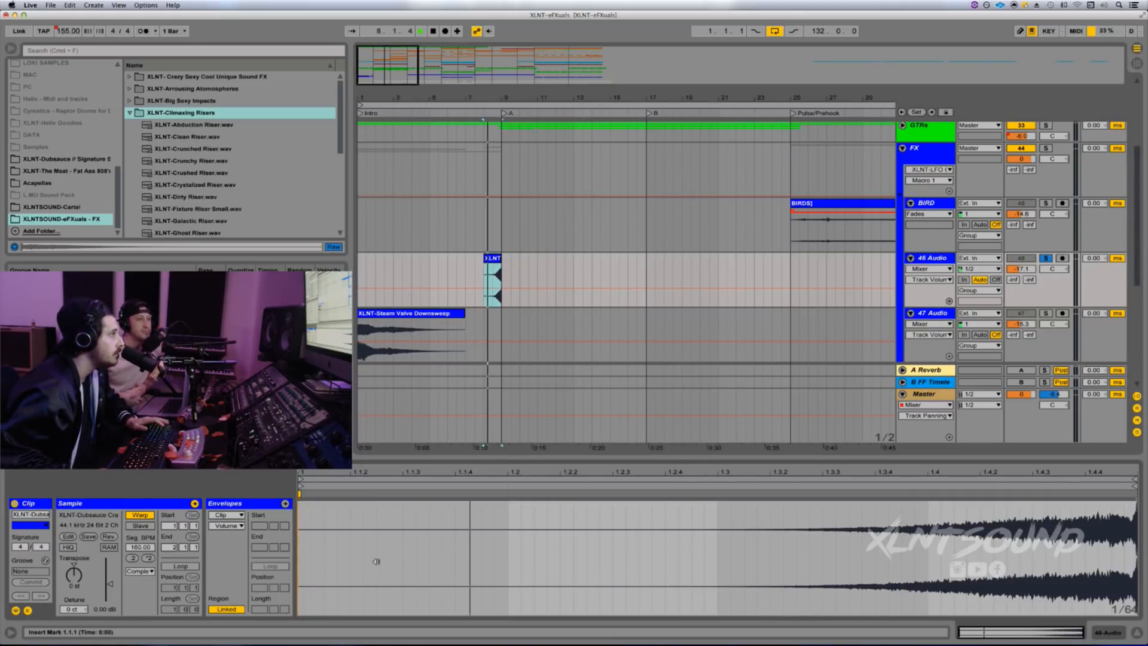
pyautogui.click(142, 571)
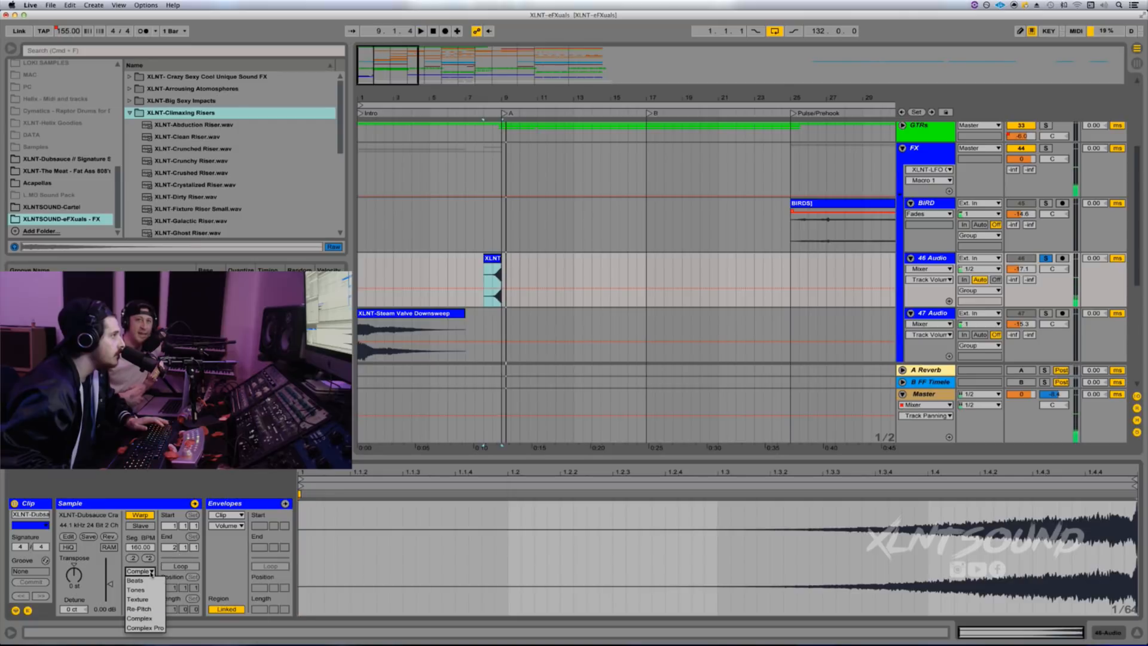
pyautogui.click(152, 625)
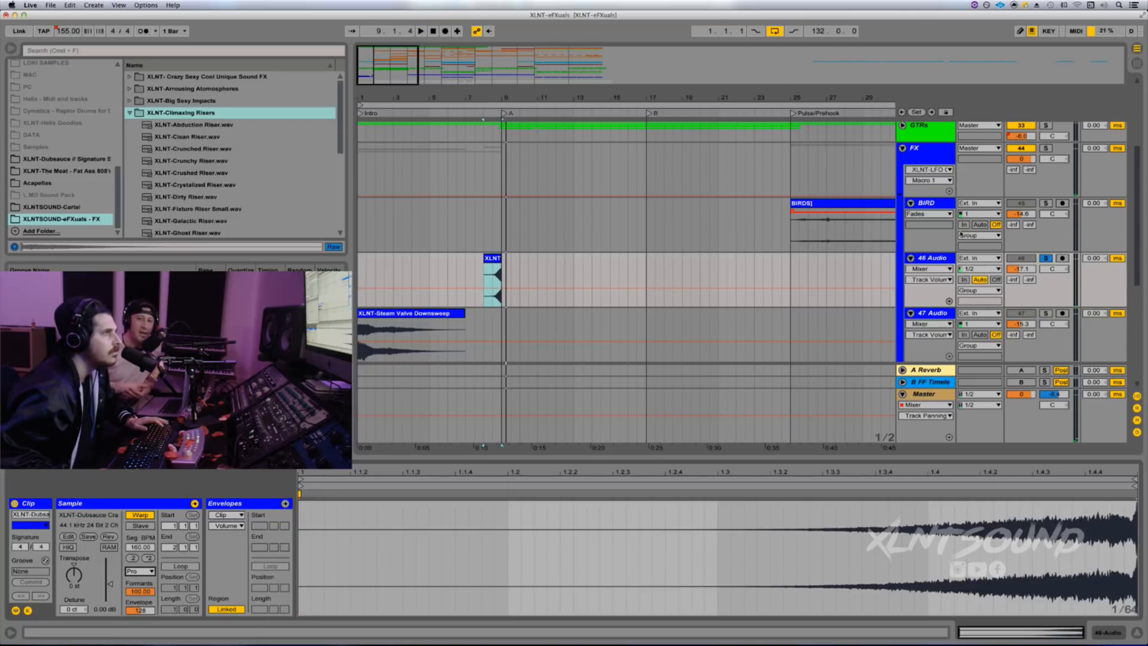
# Step: Delete both effect devices, the XLNT-FXChain and the XLNT-LFO, from the FX group track
pyautogui.click(940, 153)
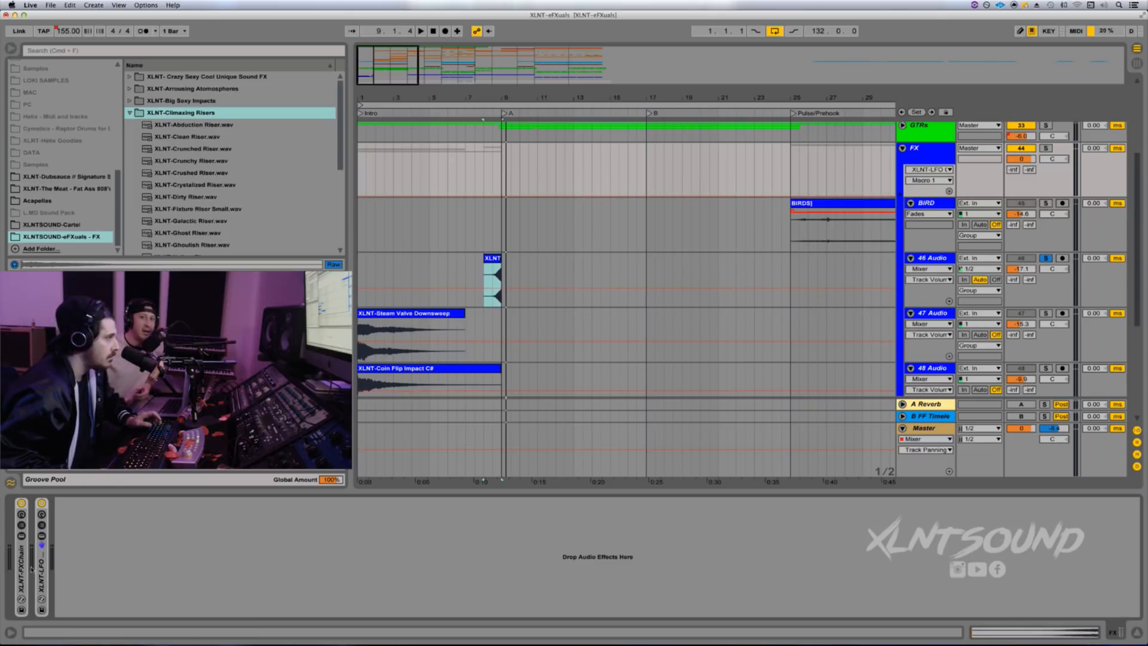
pyautogui.click(41, 568)
pyautogui.keyDown('shift'); pyautogui.click(21, 571); pyautogui.keyUp('shift')
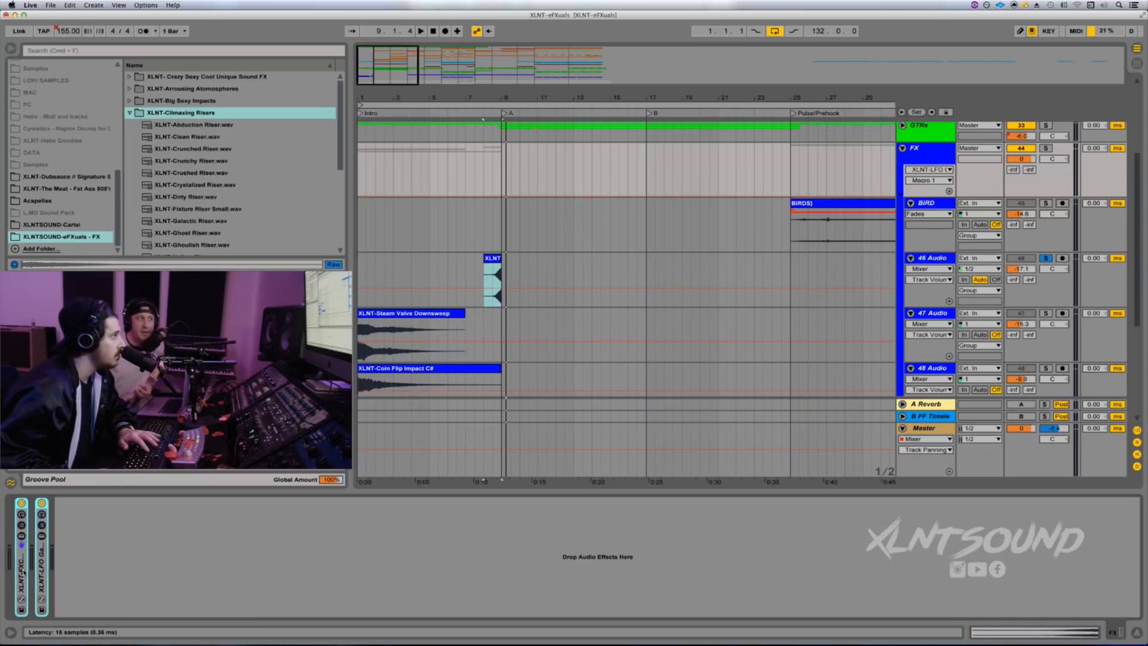
pyautogui.press('Delete')
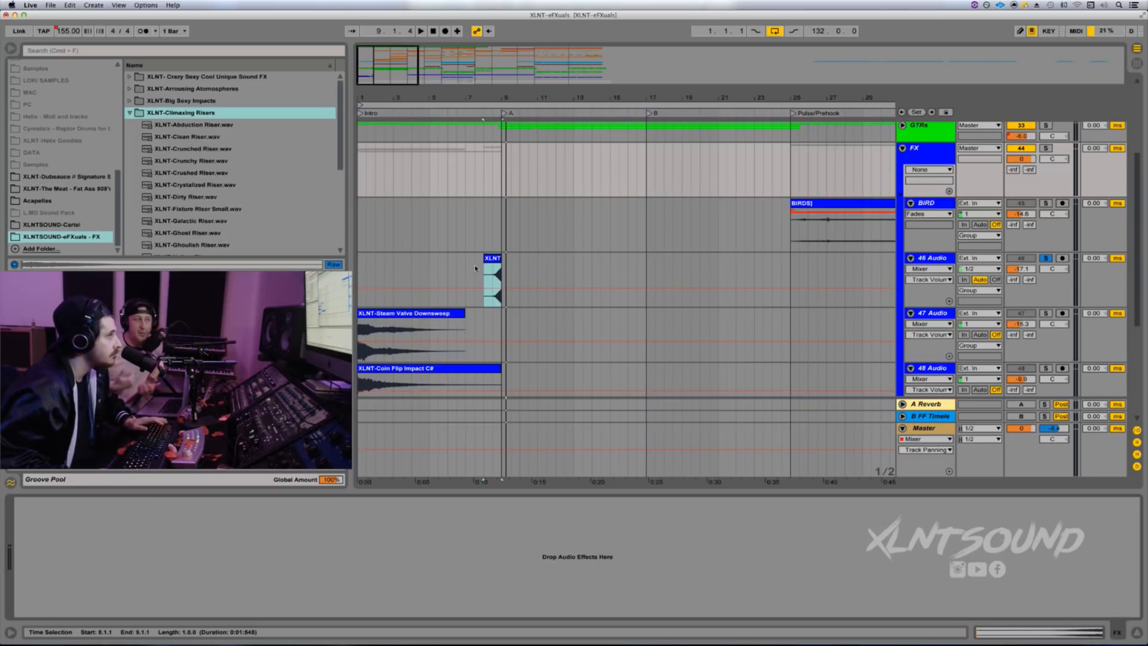
# Step: Add a warp marker where the reversed crash begins to swell and move it earlier to stretch the swell
pyautogui.press('space')
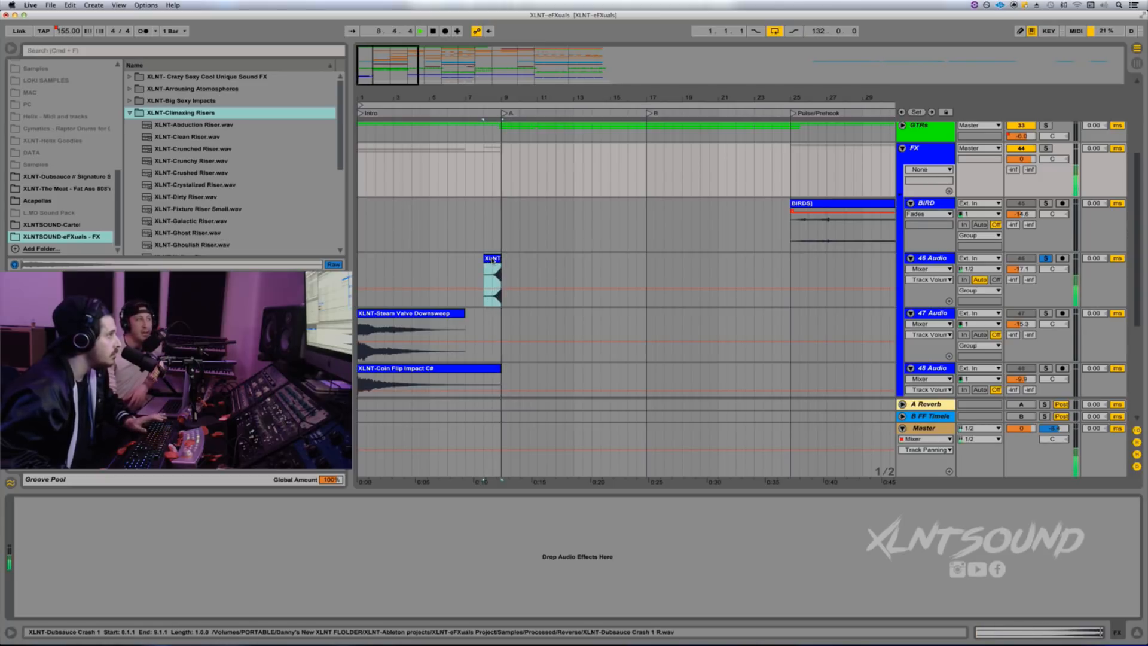
pyautogui.doubleClick(492, 259)
pyautogui.click(430, 547)
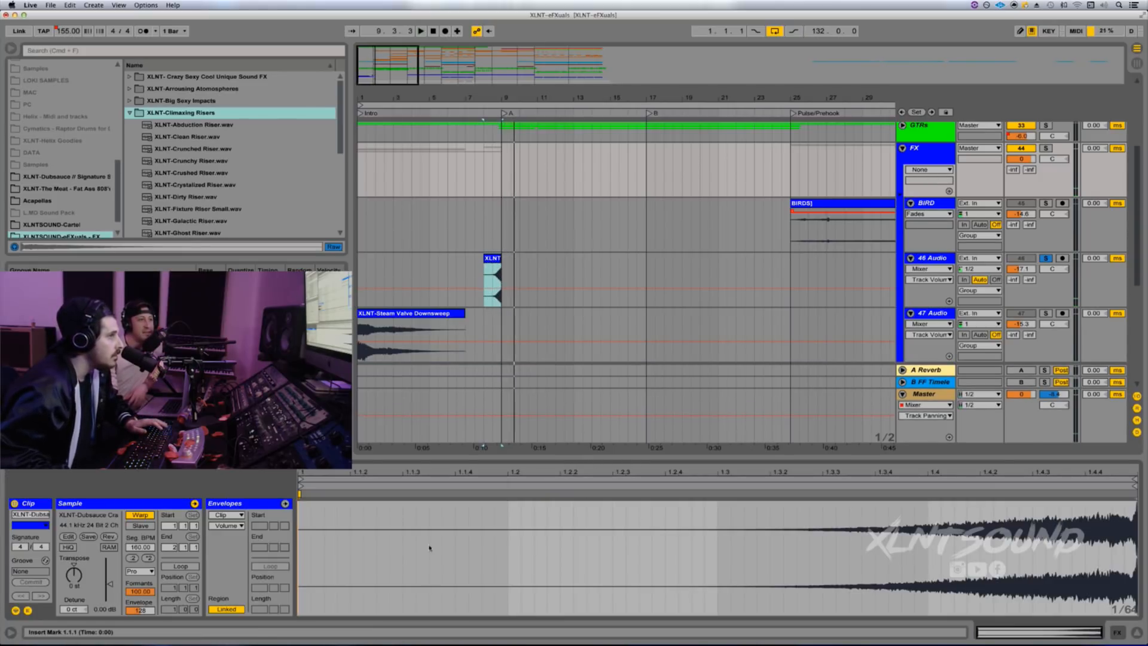
pyautogui.doubleClick(784, 496)
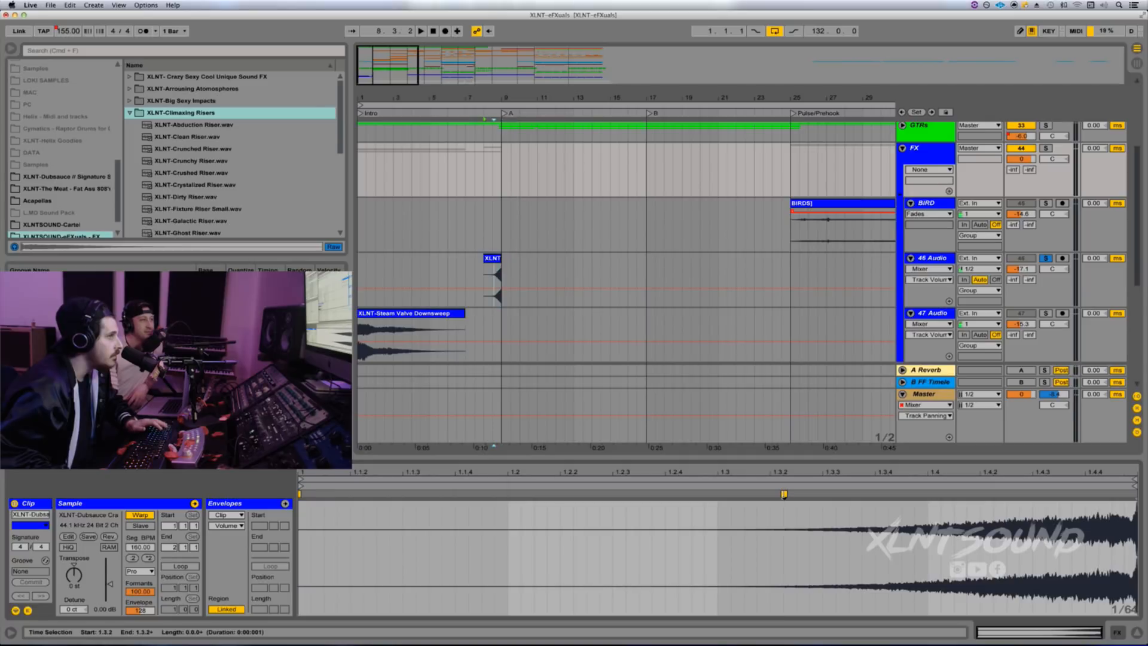
pyautogui.moveTo(784, 495); pyautogui.dragTo(587, 496)
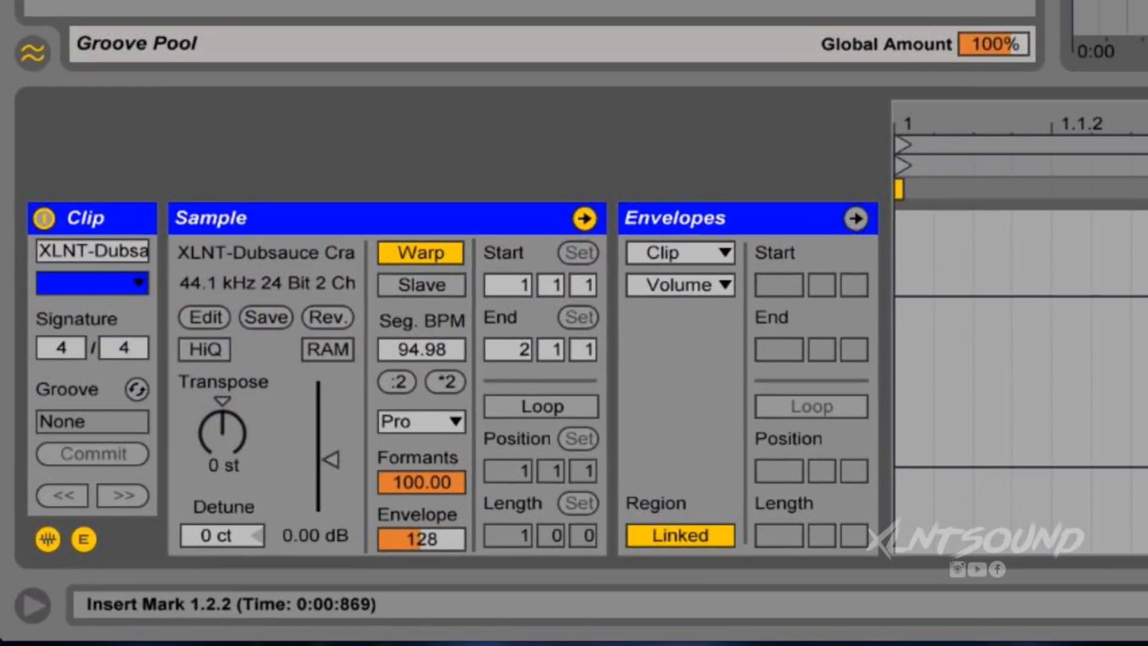
pyautogui.moveTo(1107, 411); pyautogui.dragTo(1146, 411)
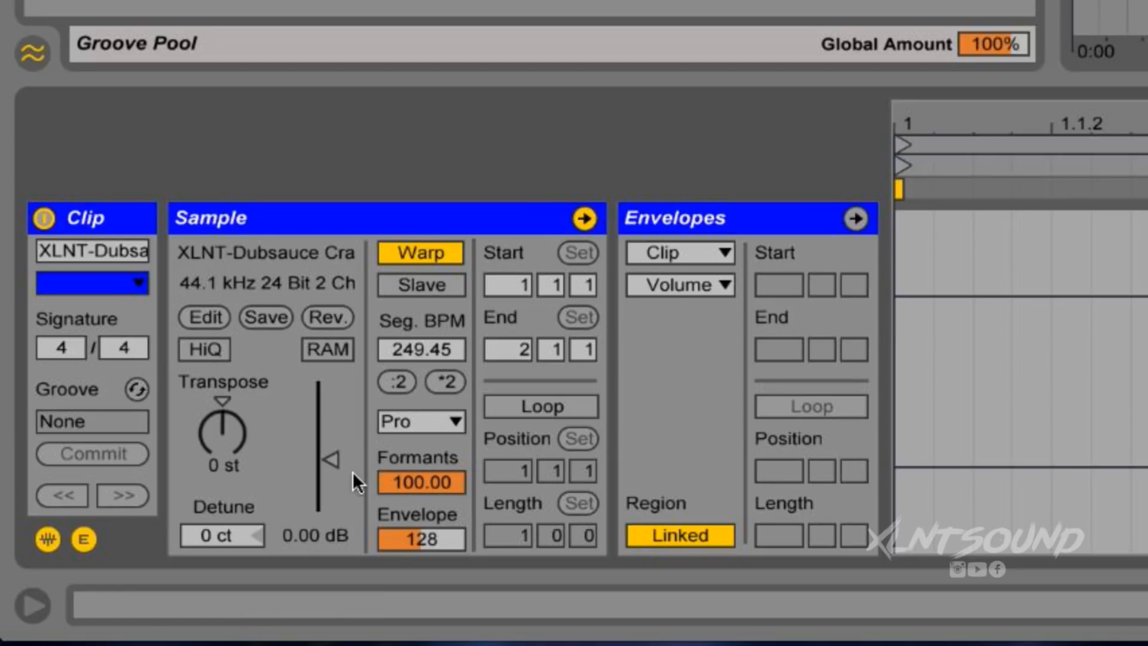
# Step: Set the crash clip's Formants to 1.56 and Envelope to 8, and move its warp marker close to 1.1.2
pyautogui.moveTo(392, 482); pyautogui.dragTo(392, 486)
pyautogui.moveTo(408, 524); pyautogui.dragTo(408, 556)
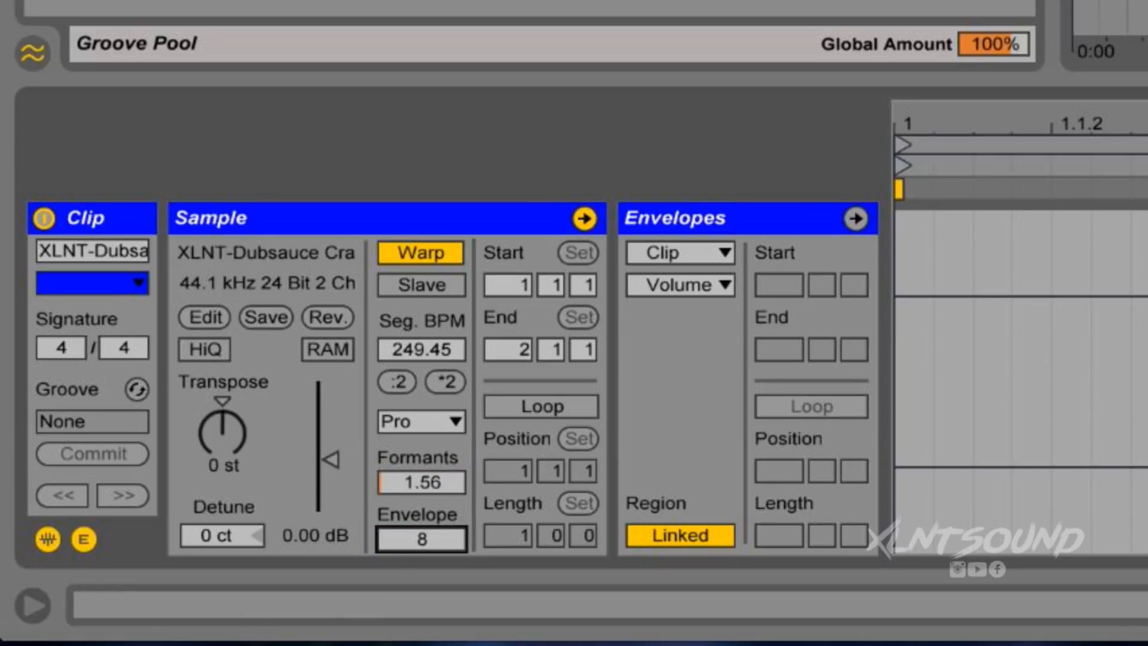
pyautogui.moveTo(1147, 235)
pyautogui.mouseDown()
pyautogui.moveTo(970, 235)
pyautogui.moveTo(1082, 234)
pyautogui.mouseUp()
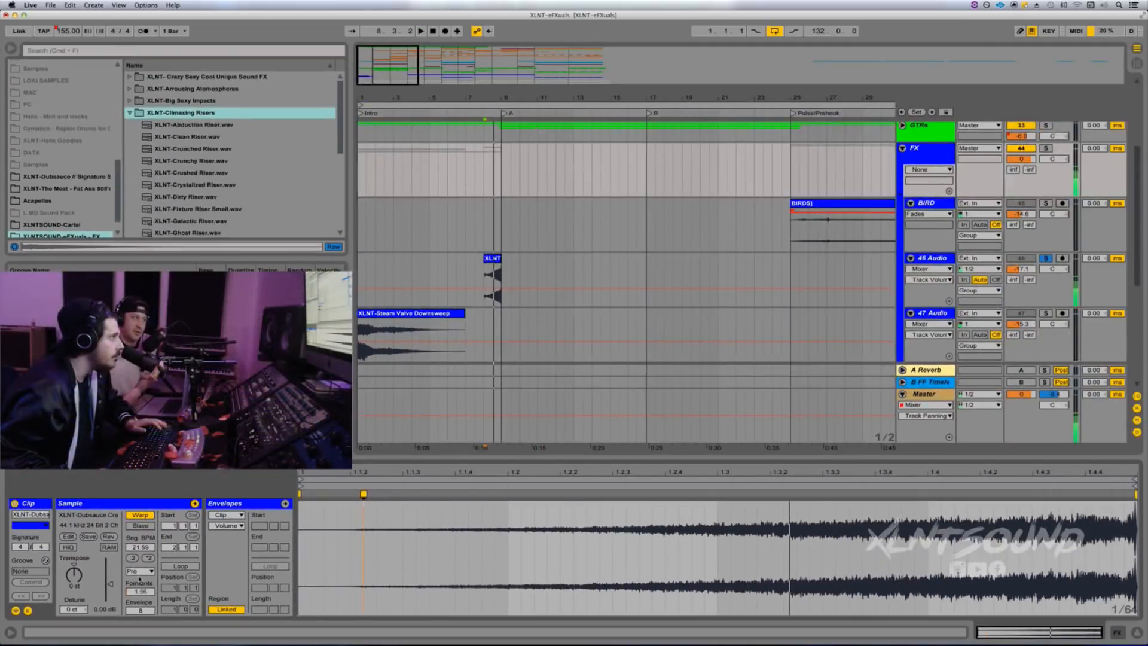
# Step: Change the reversed crash's warp mode to Tones, set the grain size to 78.35 and audition the sound
pyautogui.click(402, 431)
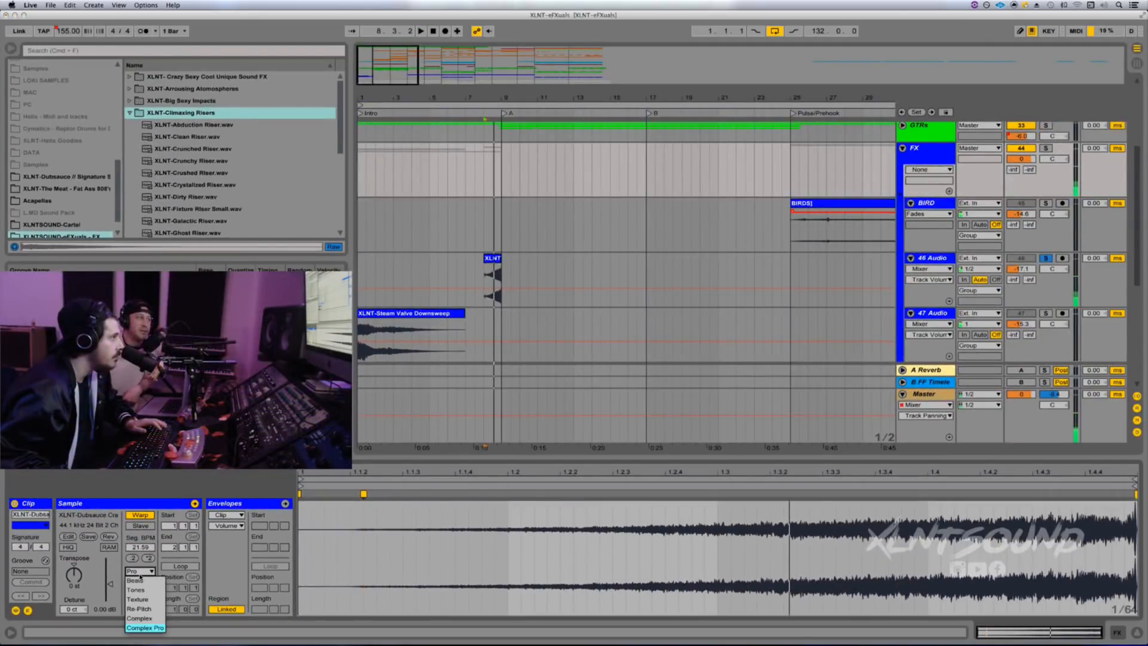
pyautogui.click(136, 590)
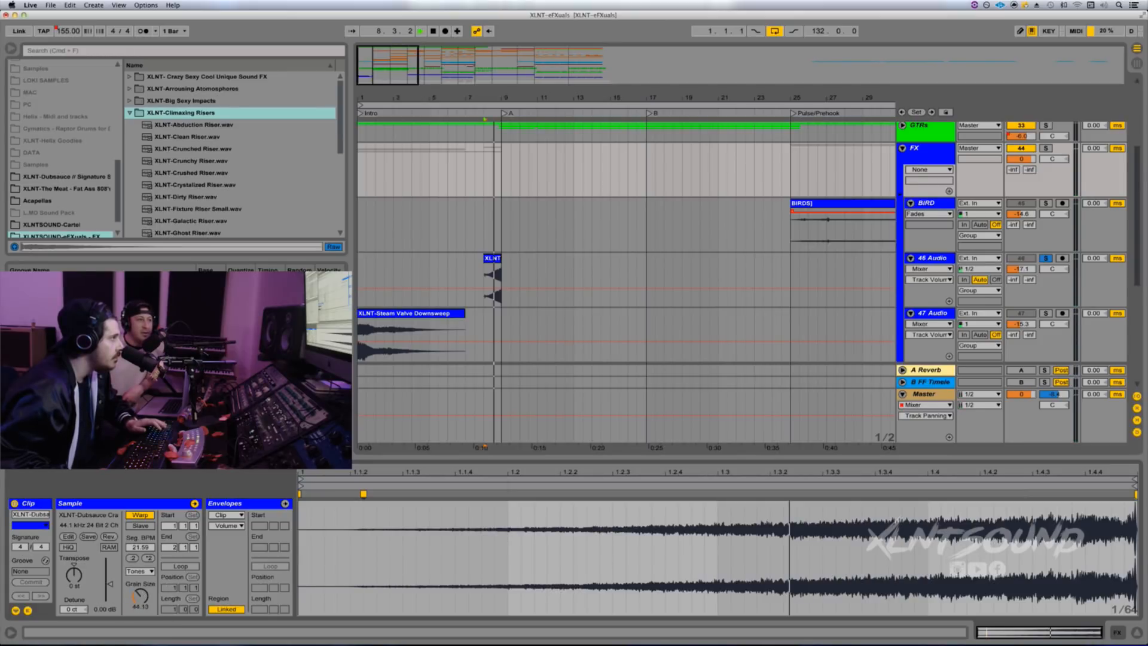
pyautogui.press('space')
pyautogui.press('space')
pyautogui.moveTo(141, 596); pyautogui.dragTo(142, 568)
pyautogui.press('space')
pyautogui.press('space')
pyautogui.press('space')
pyautogui.press('space')
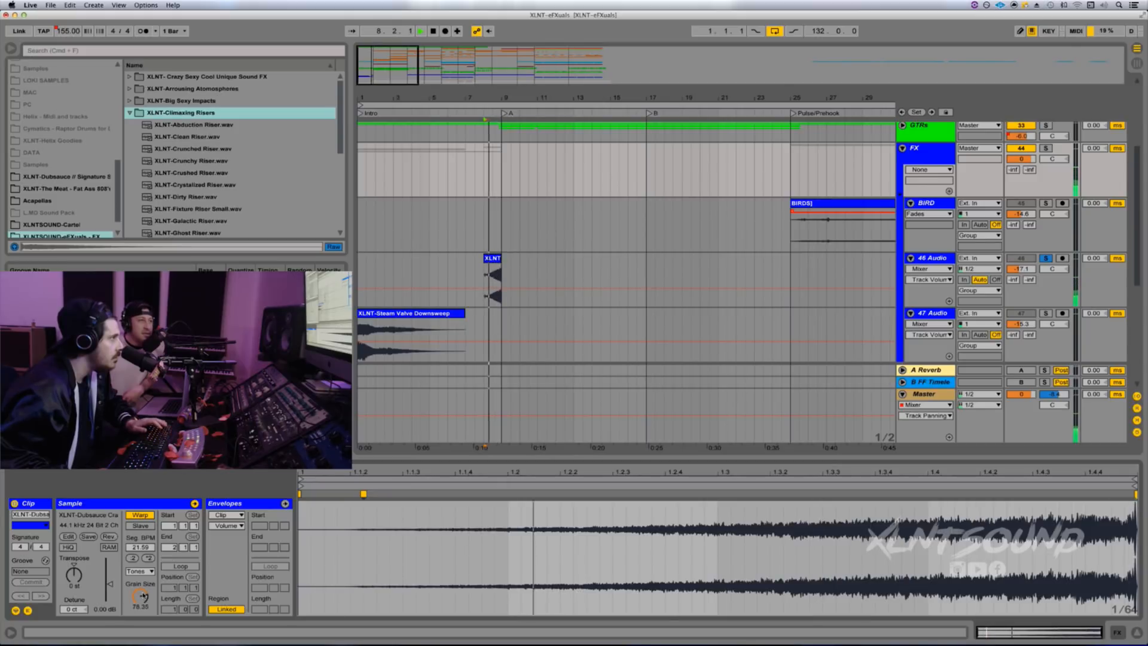
pyautogui.press('space')
pyautogui.press('space')
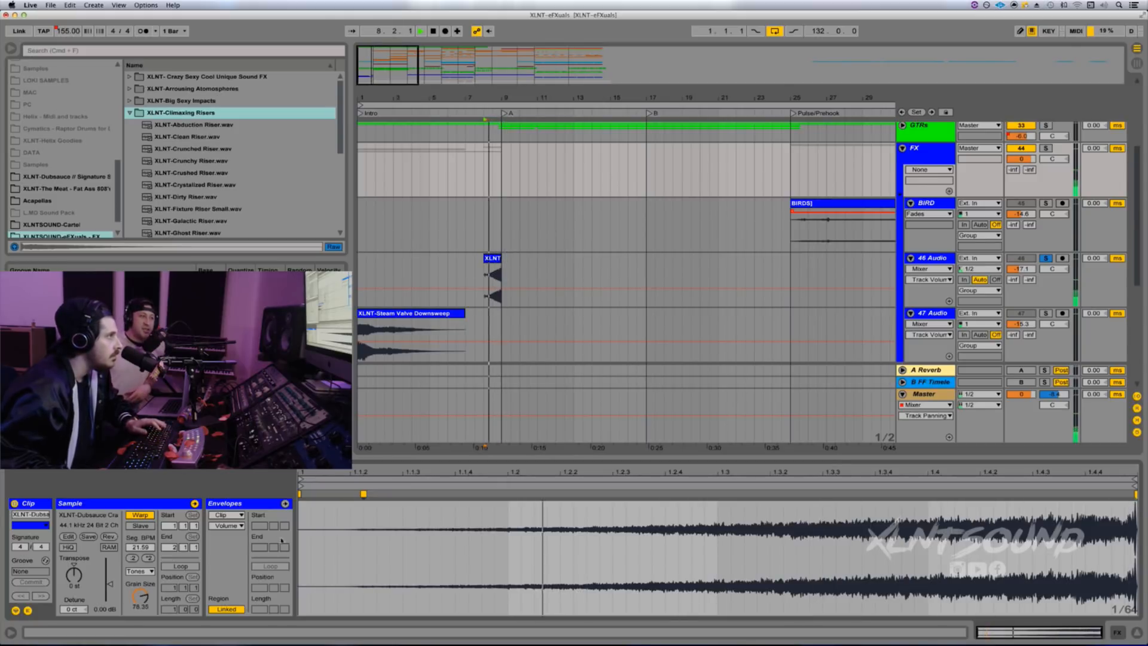
# Step: Fade in the reversed crash clip across its length and turn off the solo on its track
pyautogui.rightClick(508, 251)
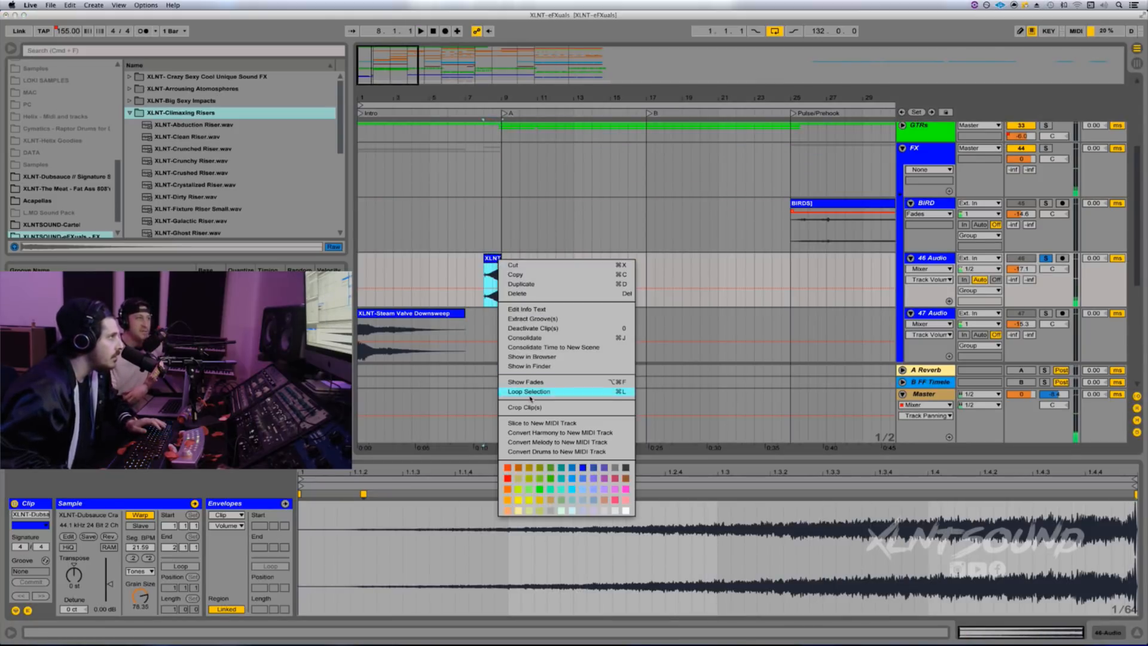
pyautogui.click(562, 382)
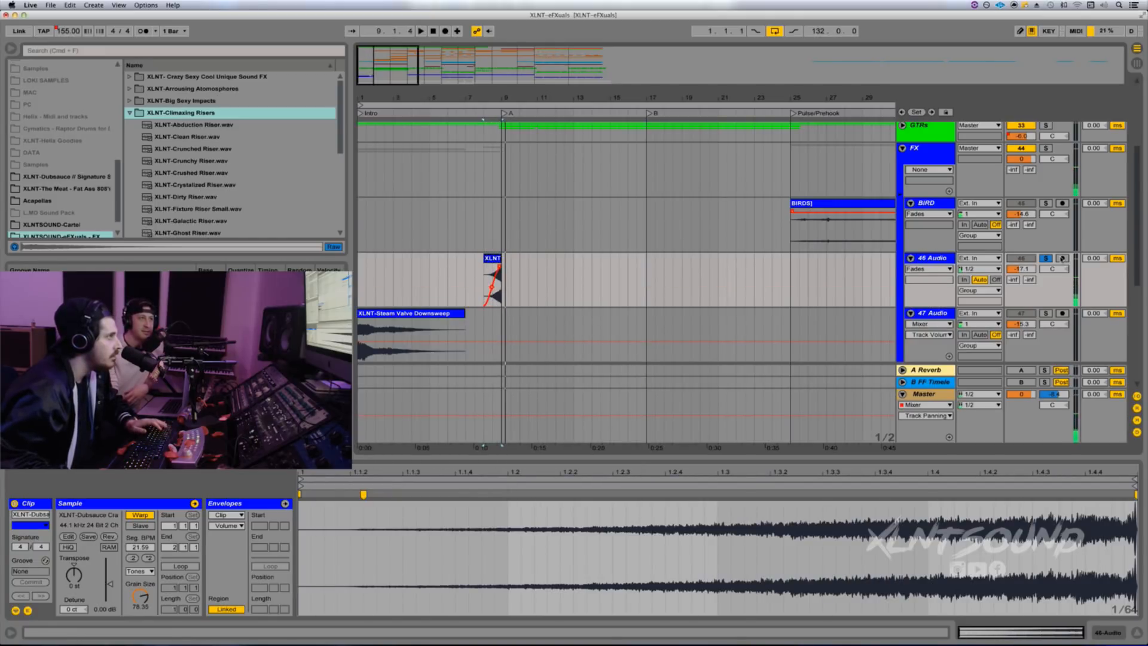
pyautogui.click(1047, 258)
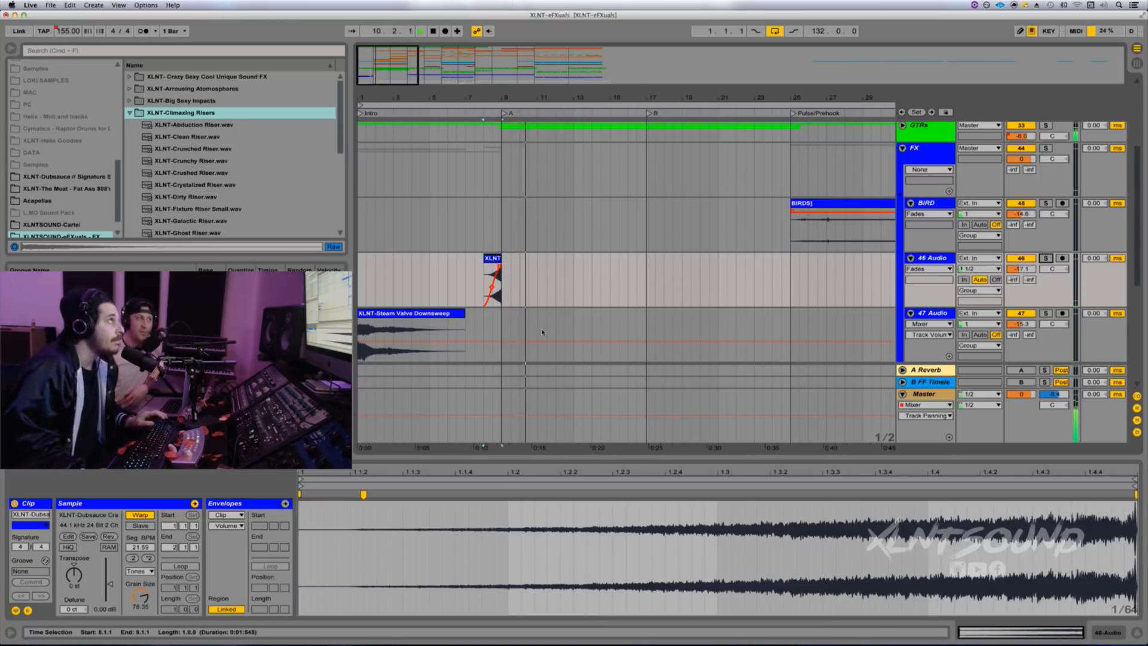
# Step: Play the song from section B into the Pulse/Prehook and bring the later sections and remaining FX tracks into view
pyautogui.hscroll(5, 574, 331)
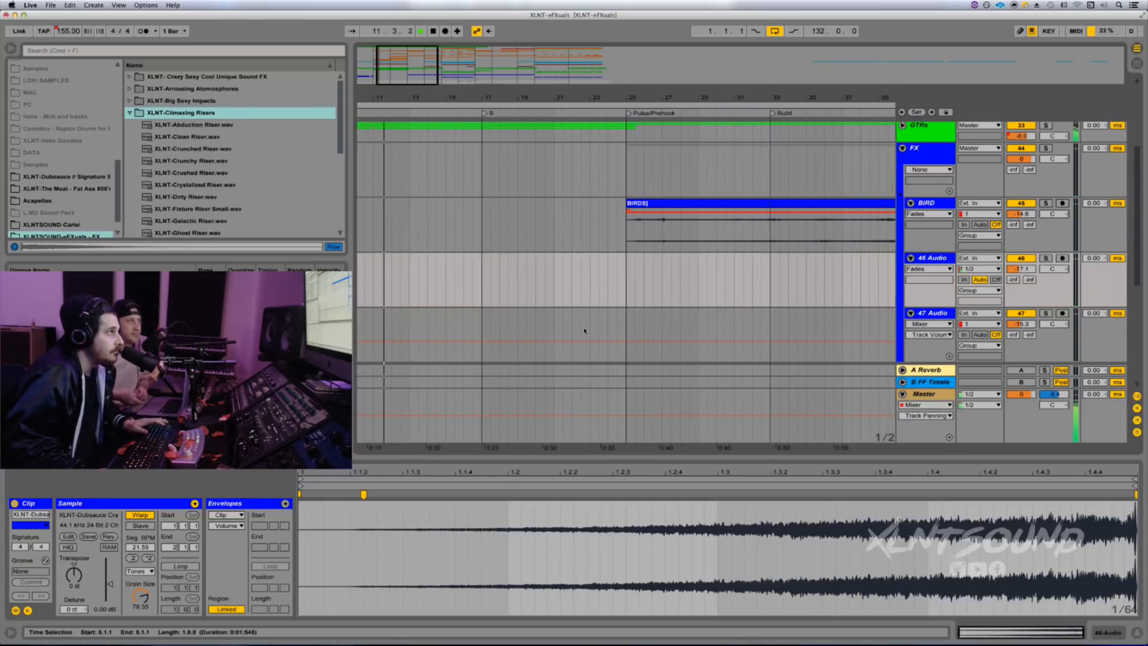
pyautogui.click(489, 263)
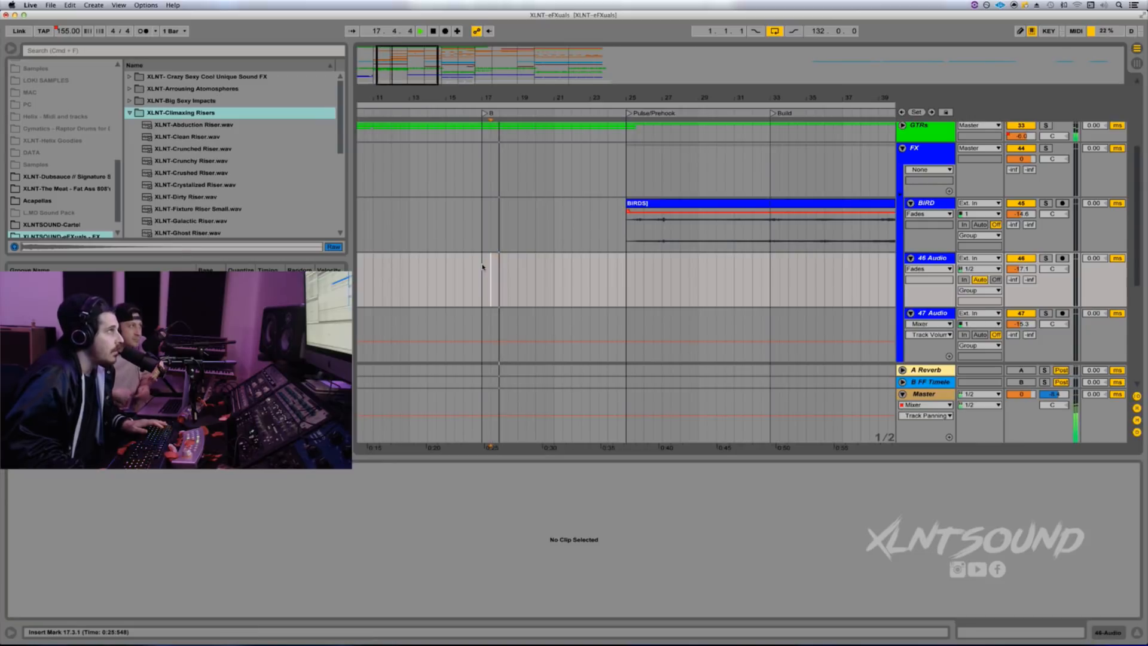
pyautogui.click(482, 267)
pyautogui.moveTo(602, 98); pyautogui.dragTo(602, 77)
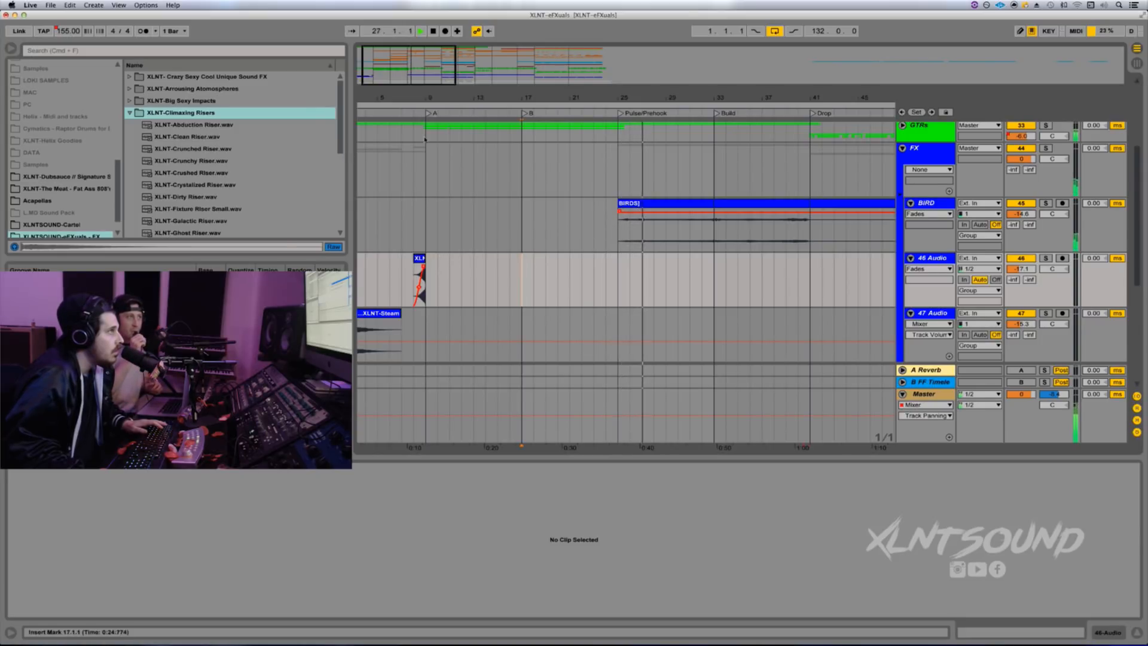
pyautogui.moveTo(562, 94); pyautogui.dragTo(496, 71)
pyautogui.scroll(-4, 492, 214)
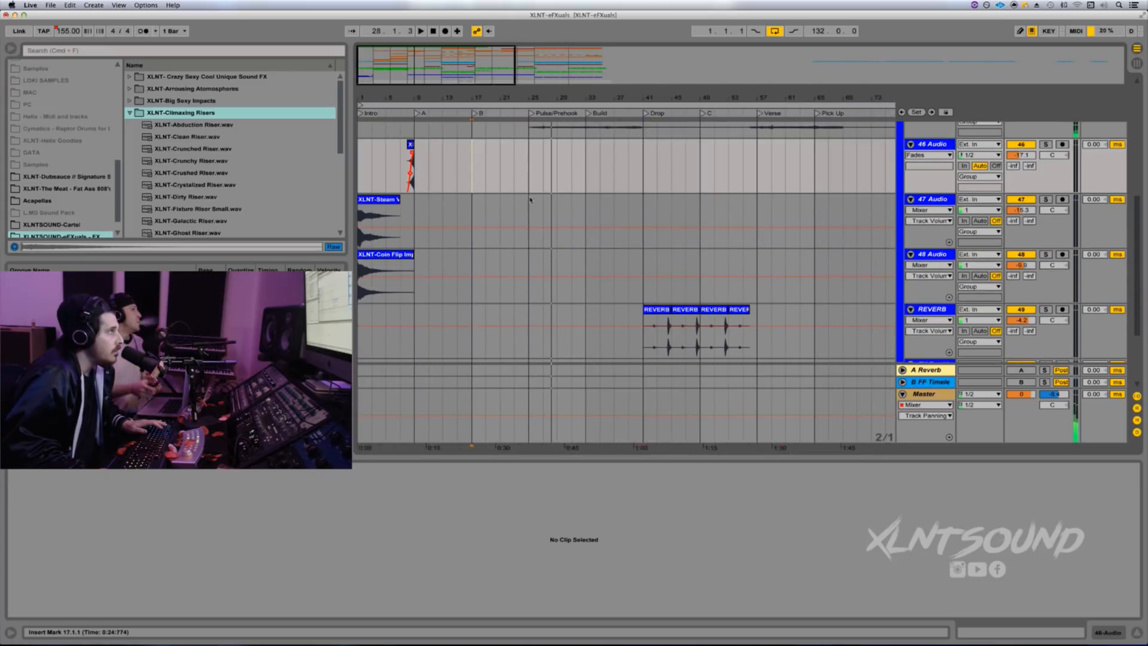
pyautogui.press('space')
# Step: Try a copy of the Coin Flip Impact clip at the start of the Pulse/Prehook, bar 25
pyautogui.click(376, 261)
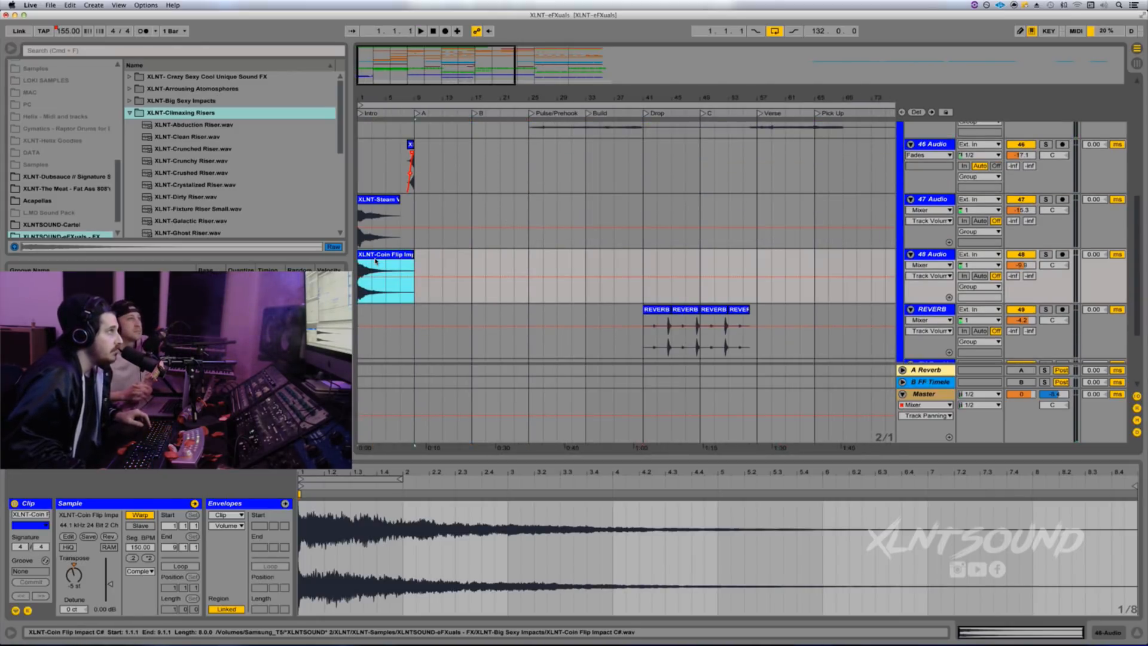
pyautogui.moveTo(376, 261); pyautogui.dragTo(545, 256)
pyautogui.press('space')
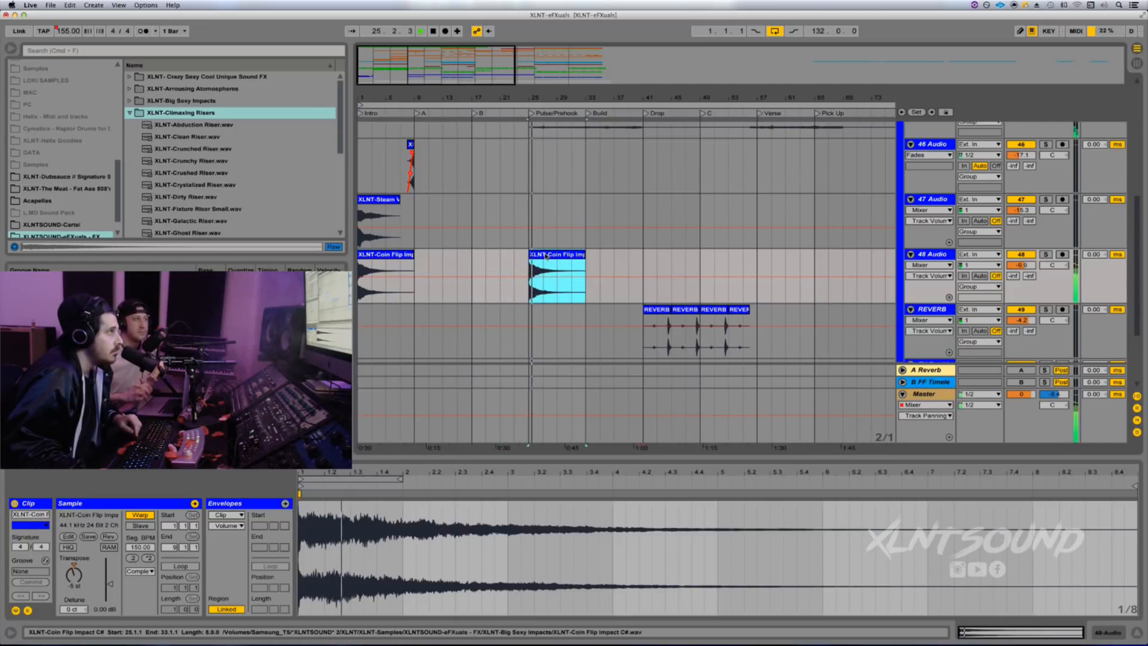
pyautogui.press('Delete')
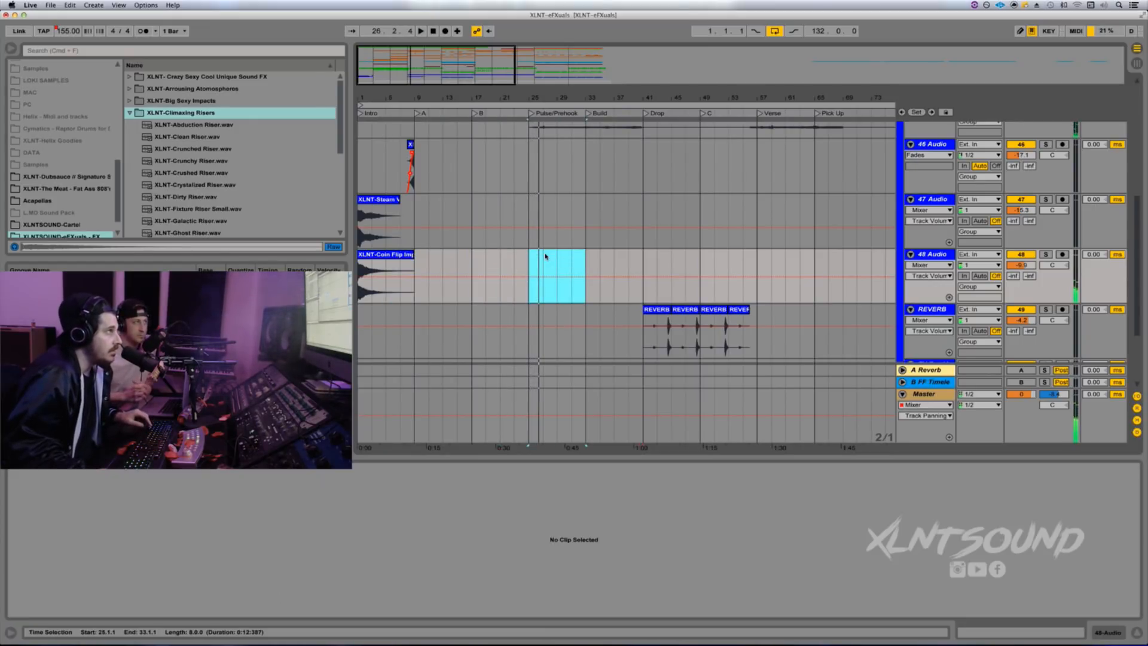
# Step: Copy the Steam Valve Downsweep to bar 25, lower the copy's gain to -7.39 dB and audition it in the Pulse/Prehook
pyautogui.moveTo(375, 209); pyautogui.dragTo(546, 209)
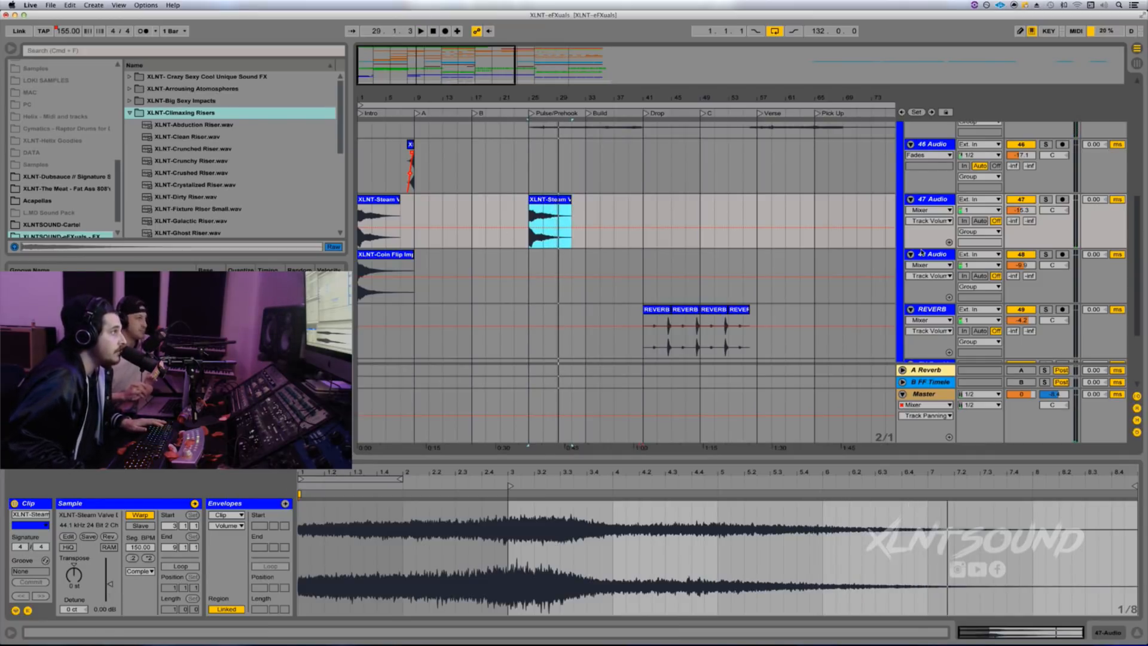
pyautogui.moveTo(111, 587); pyautogui.dragTo(111, 592)
pyautogui.press('space')
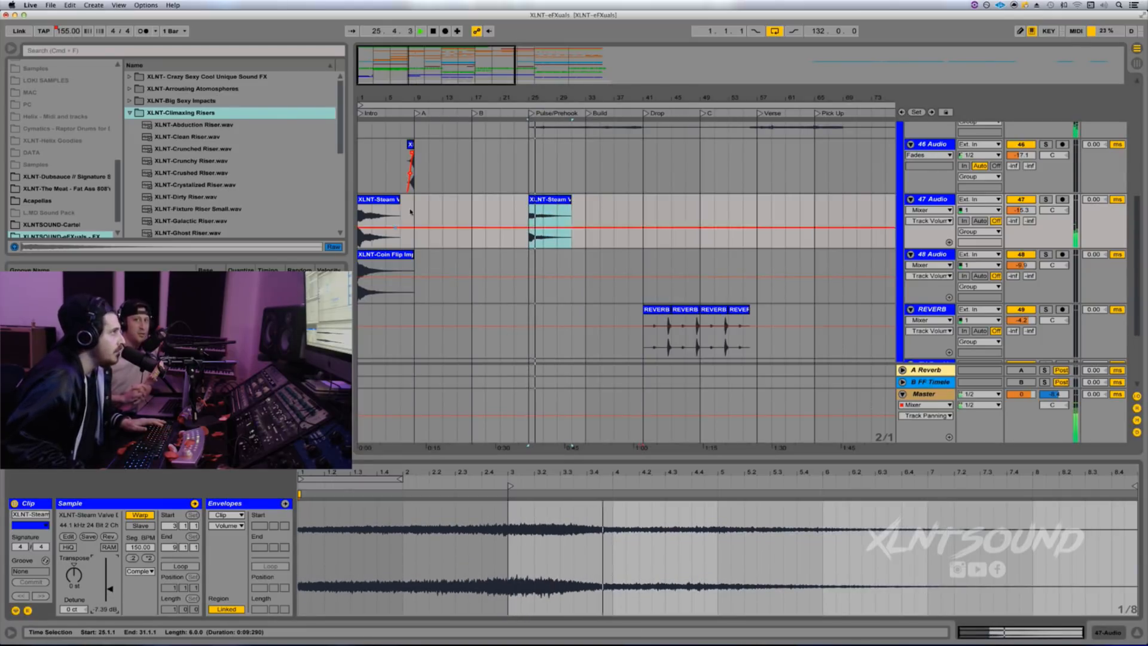
pyautogui.click(525, 209)
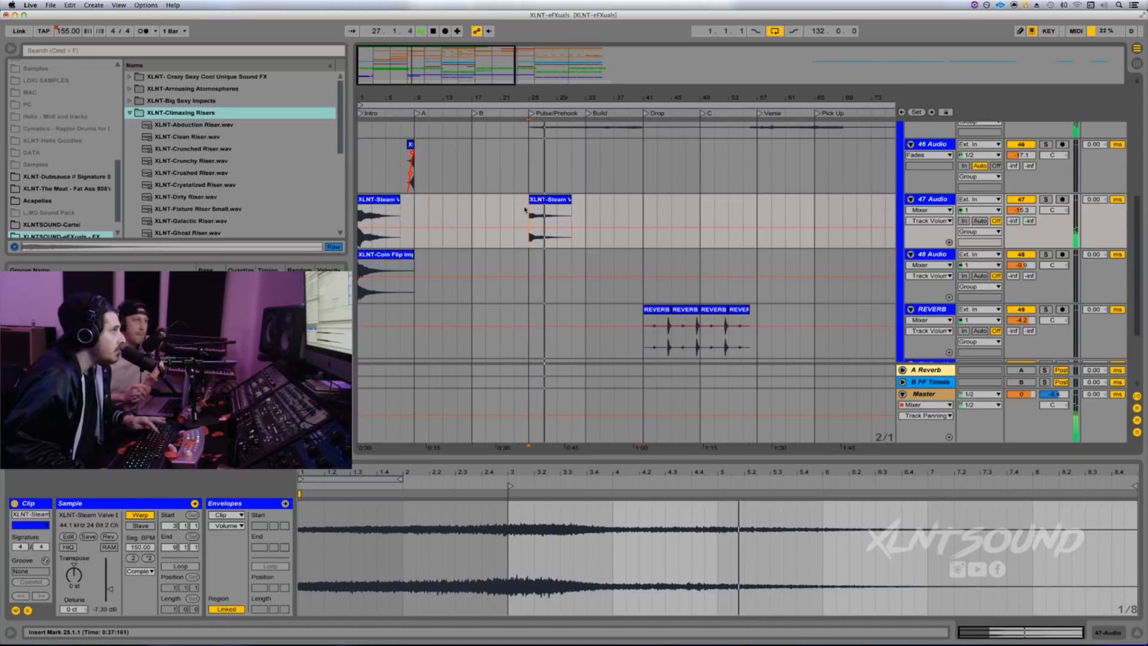
# Step: Insert an audio track below the Steam Valve track and swap the Climaxing Risers folder for the Crazy Sexy Cool Unique Sound FX samples
pyautogui.press('super+t')
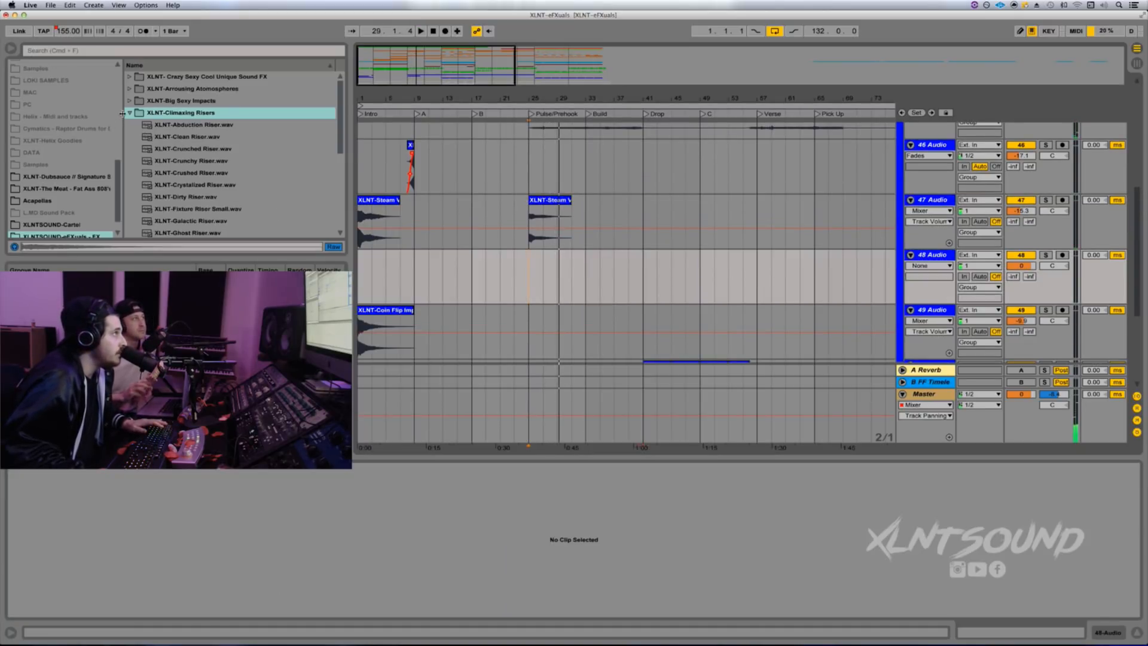
pyautogui.click(130, 113)
pyautogui.click(131, 77)
# Step: Audition one-shot effects in the sample folder, including Ghost Fill, Ripple FX, Potion FX and Space Chimes
pyautogui.click(186, 125)
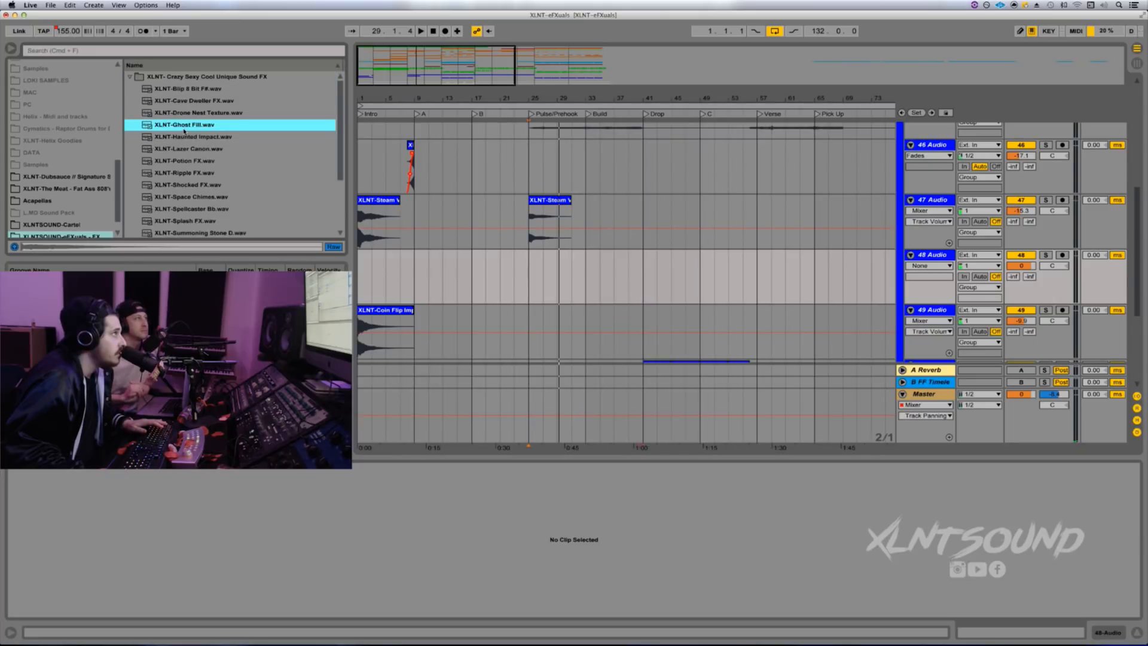
pyautogui.click(185, 150)
pyautogui.click(189, 173)
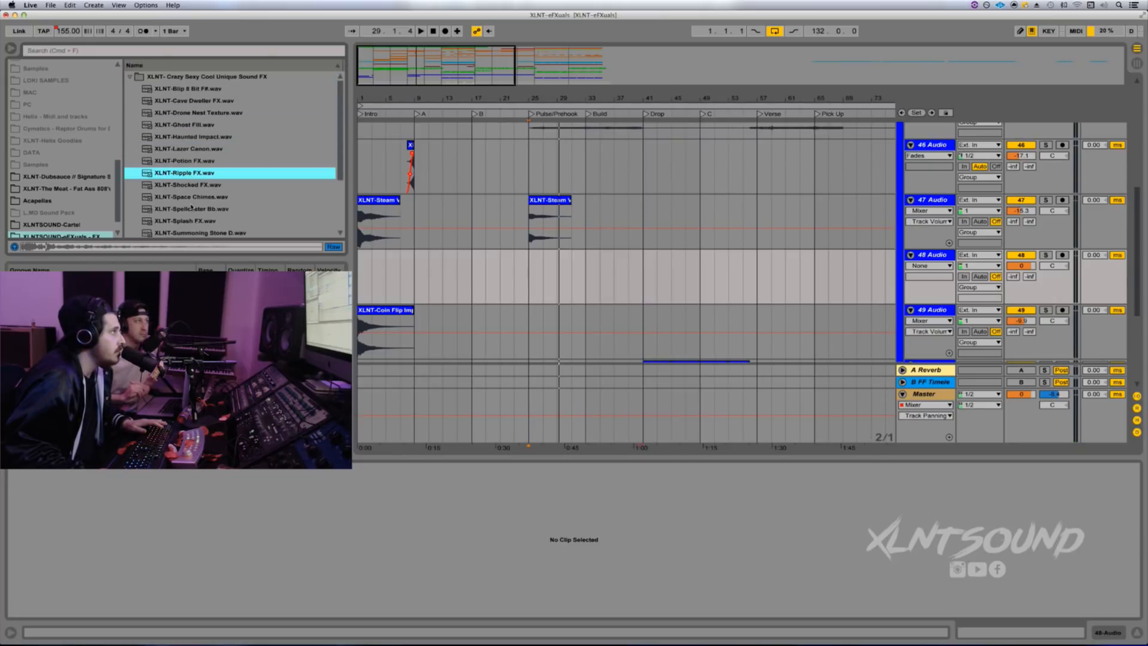
pyautogui.click(183, 125)
pyautogui.scroll(-2, 183, 126)
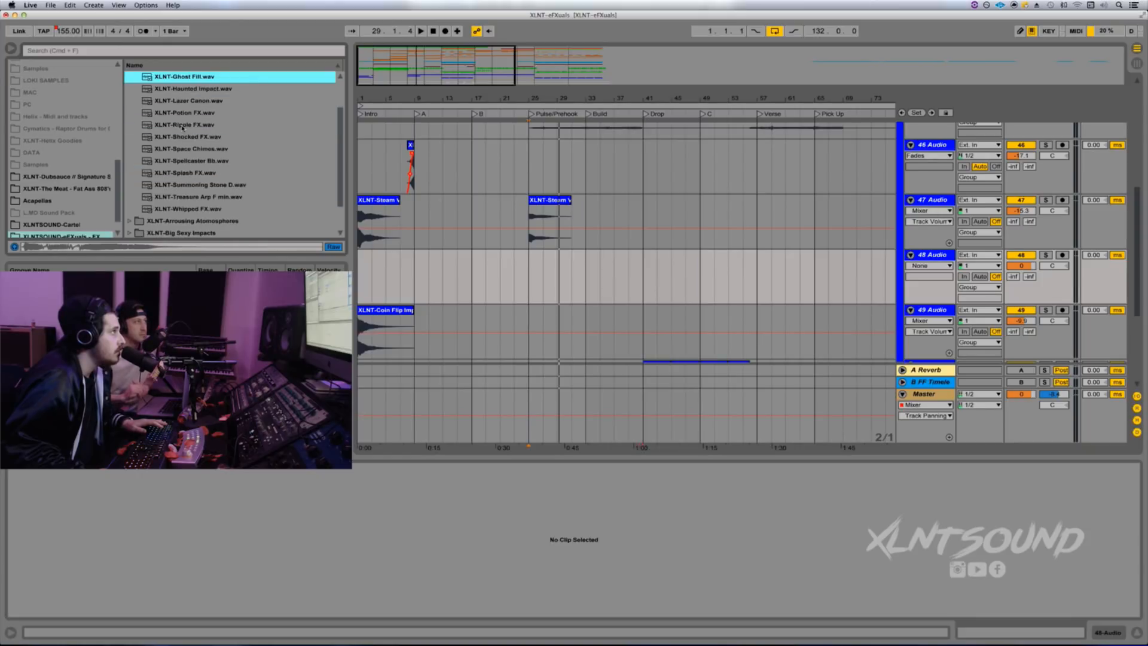
pyautogui.click(184, 127)
pyautogui.click(183, 112)
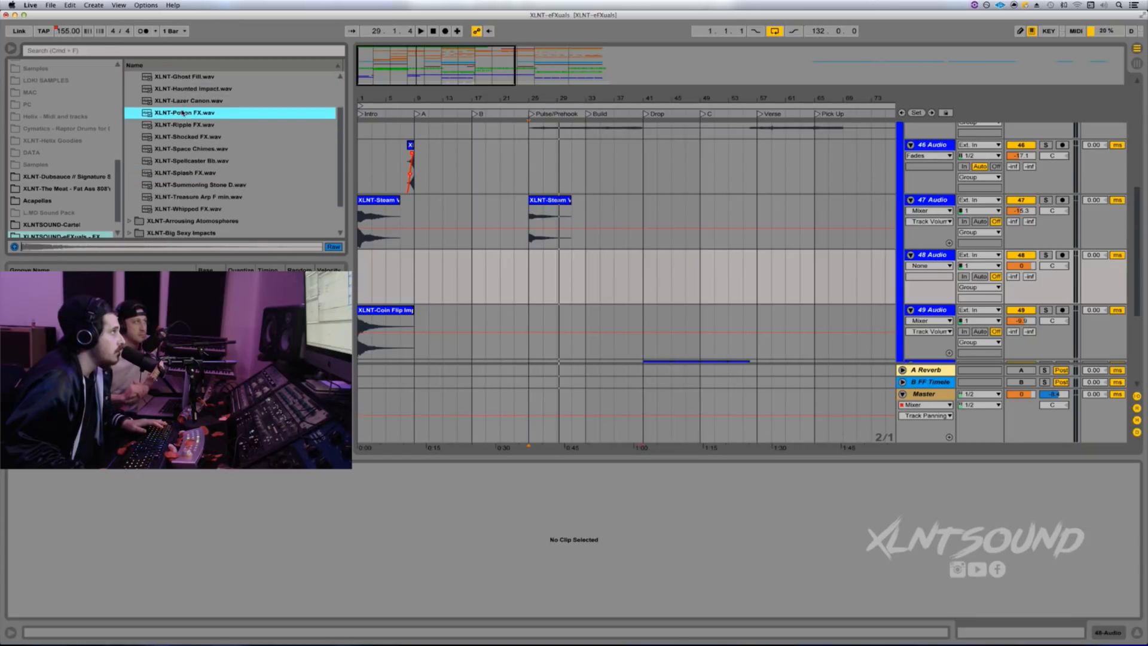
pyautogui.click(187, 162)
pyautogui.click(186, 150)
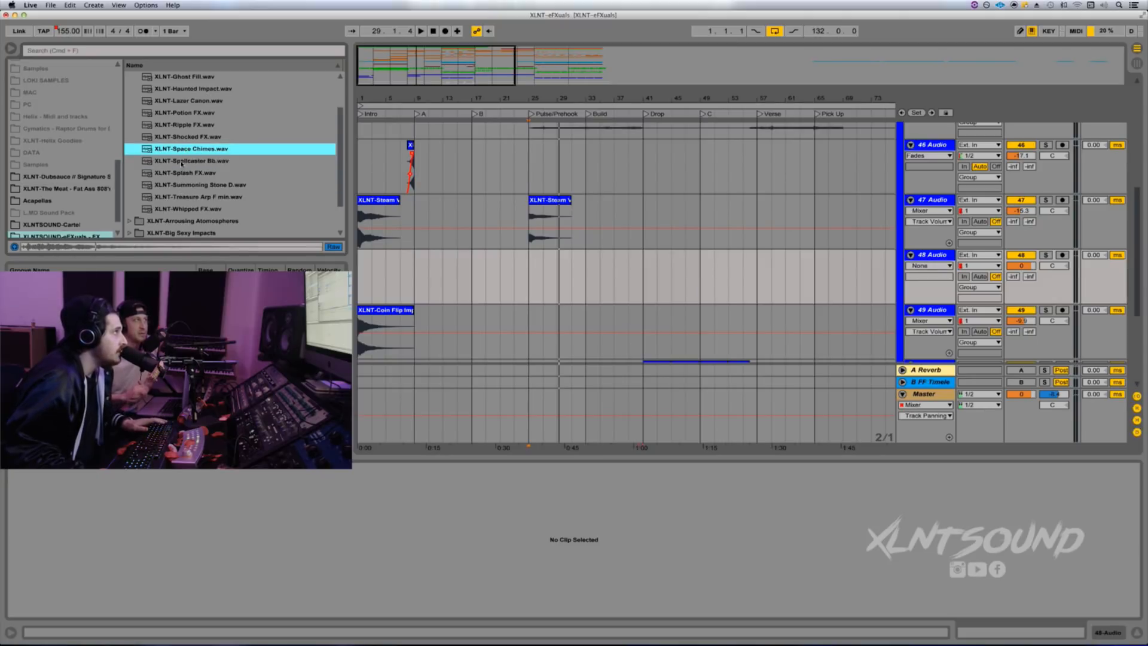
# Step: Preview the Splash FX sample, place it on the new audio track at bar 27 and play from bar 25
pyautogui.click(176, 174)
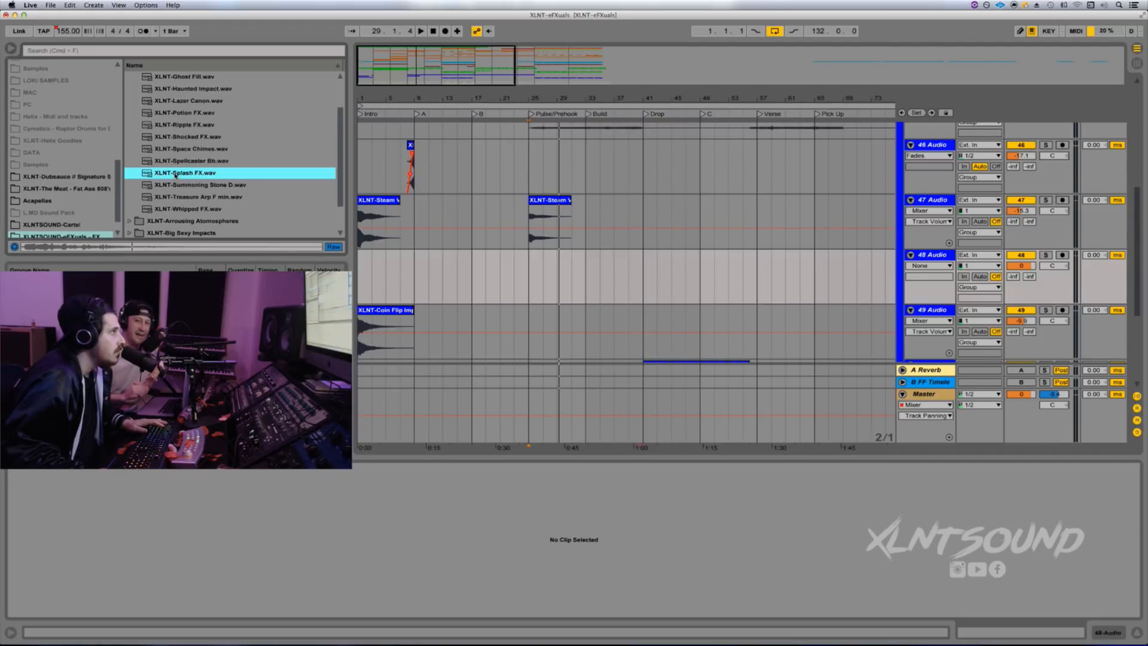
pyautogui.moveTo(176, 174); pyautogui.dragTo(546, 281)
pyautogui.click(535, 282)
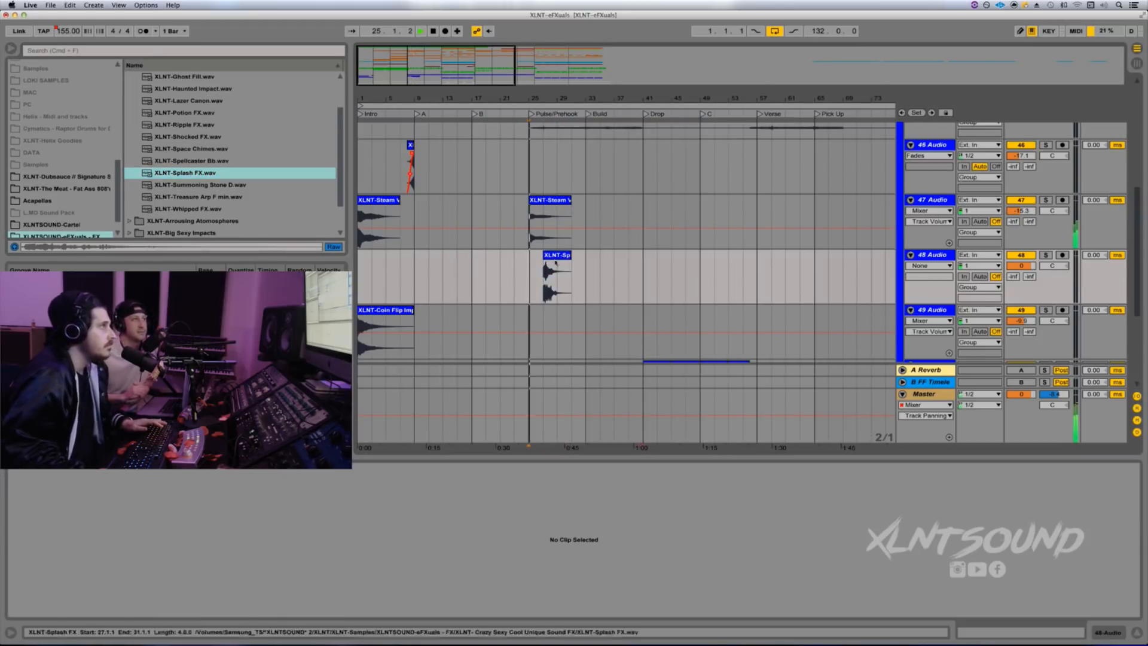
# Step: Play the Pulse/Prehook from bar 25 and lower the Splash FX track's volume to about -11.6 dB
pyautogui.press('space')
pyautogui.moveTo(540, 99); pyautogui.dragTo(546, 134)
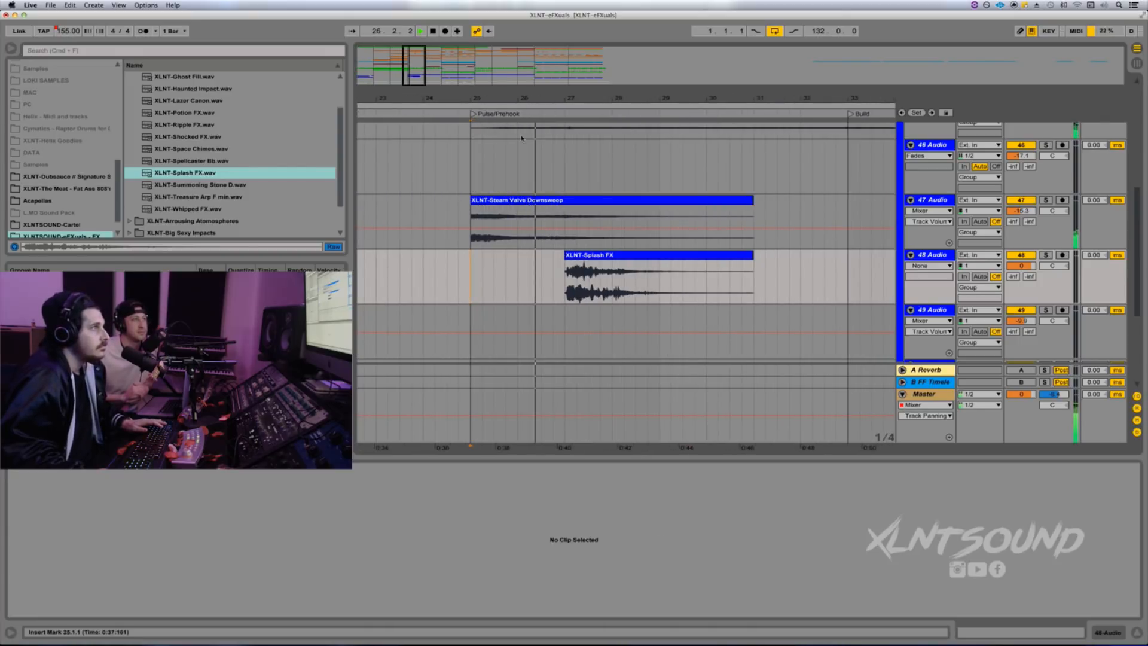
pyautogui.moveTo(1021, 266); pyautogui.dragTo(1021, 279)
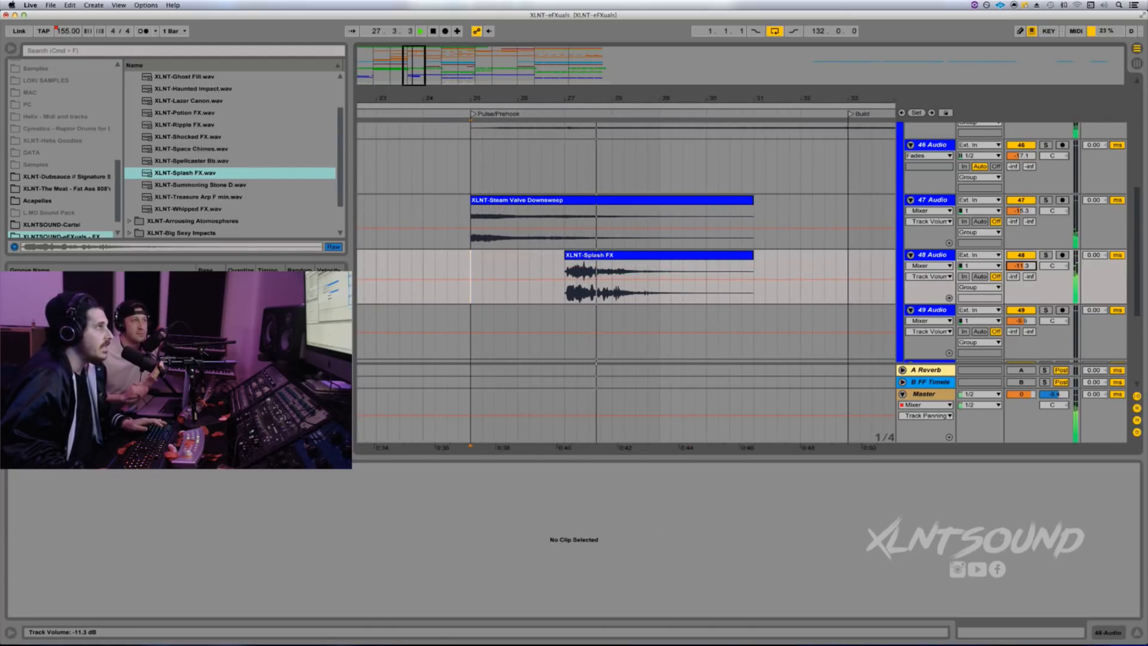
# Step: Trim the Splash FX clip to a half-bar hit by deleting everything after 27.3, and play the shortened clip
pyautogui.click(563, 267)
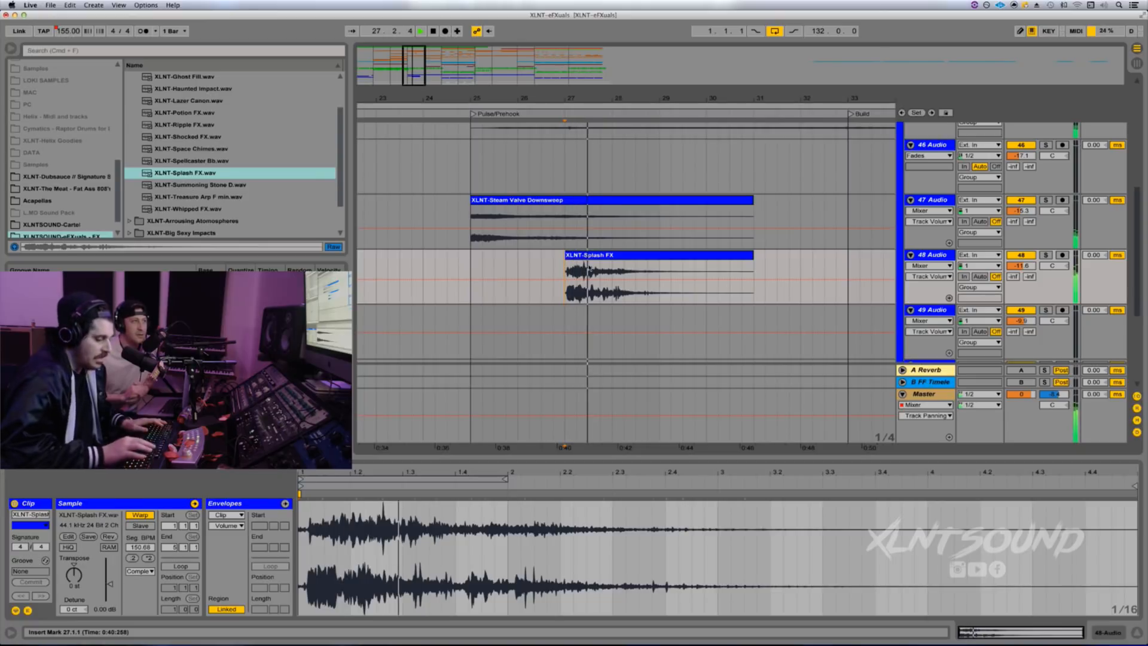
pyautogui.moveTo(589, 269); pyautogui.dragTo(799, 271)
pyautogui.press('Delete')
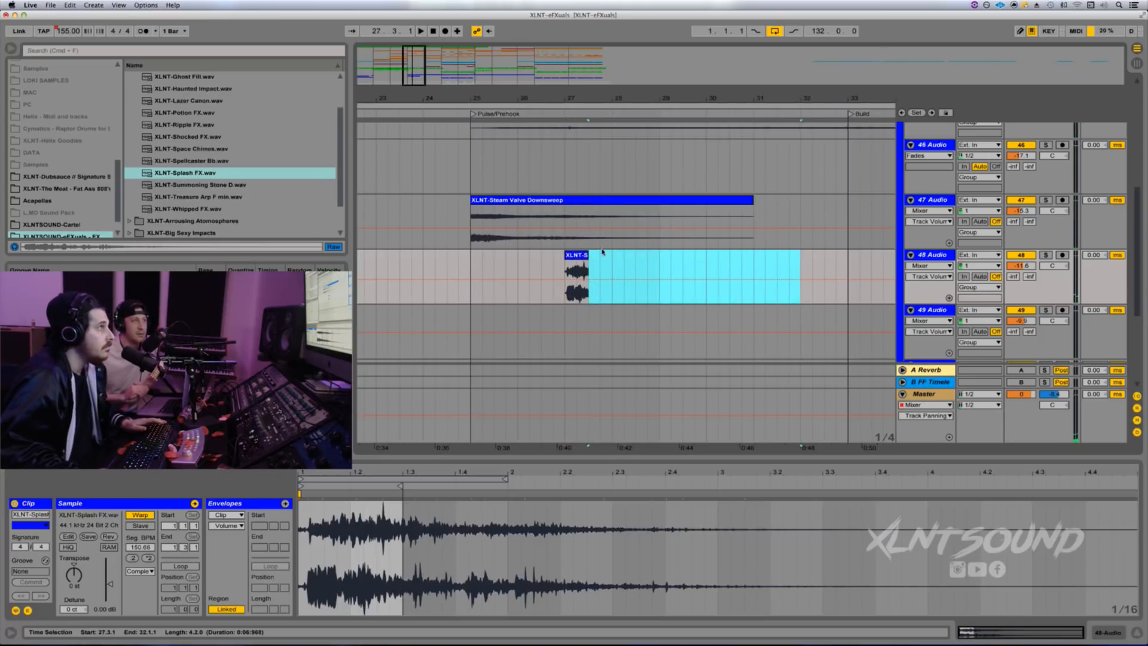
pyautogui.click(584, 255)
pyautogui.press('space')
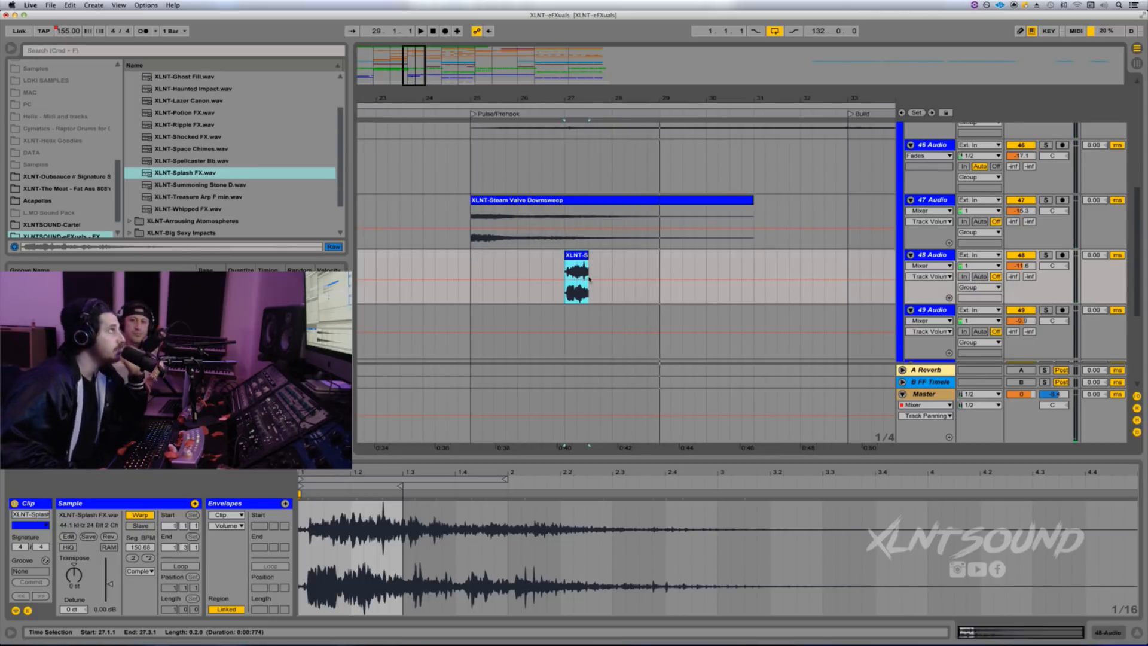
# Step: Audition the shortened Splash FX in context from bar 25 and on its own with its track soloed
pyautogui.click(471, 264)
pyautogui.press('space')
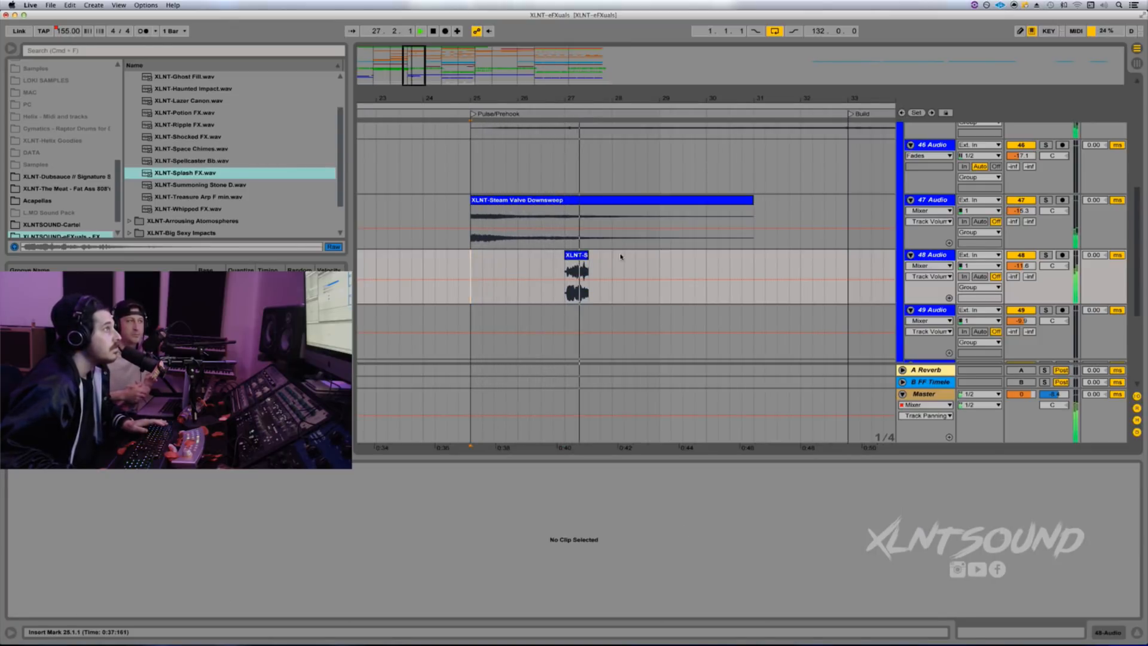
pyautogui.click(577, 255)
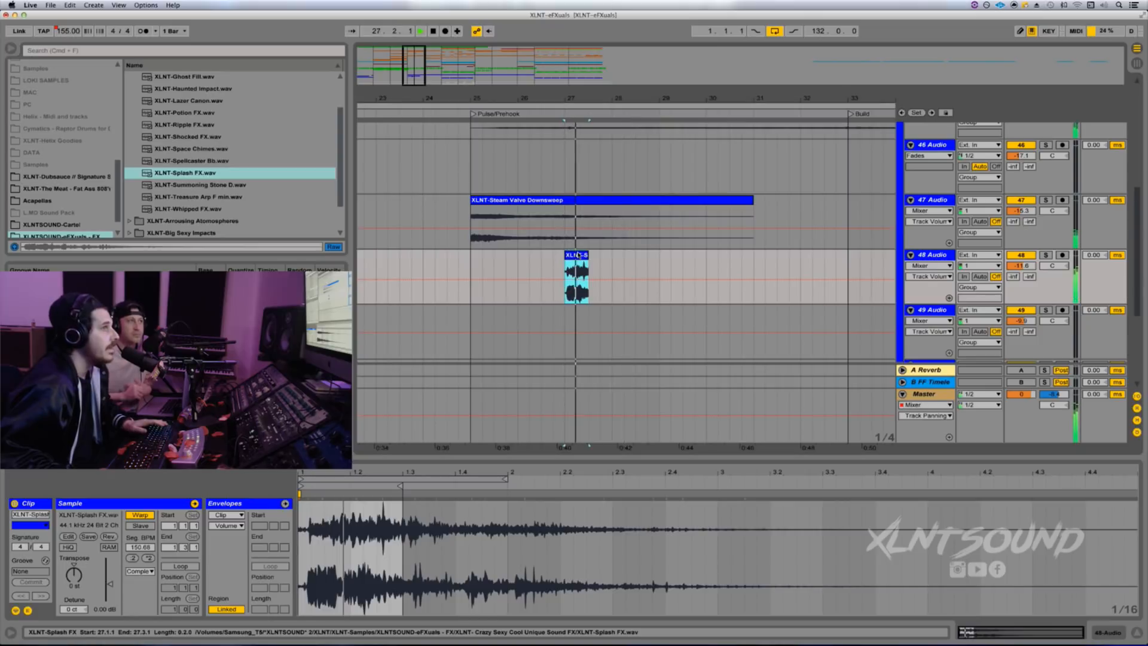
pyautogui.click(1045, 255)
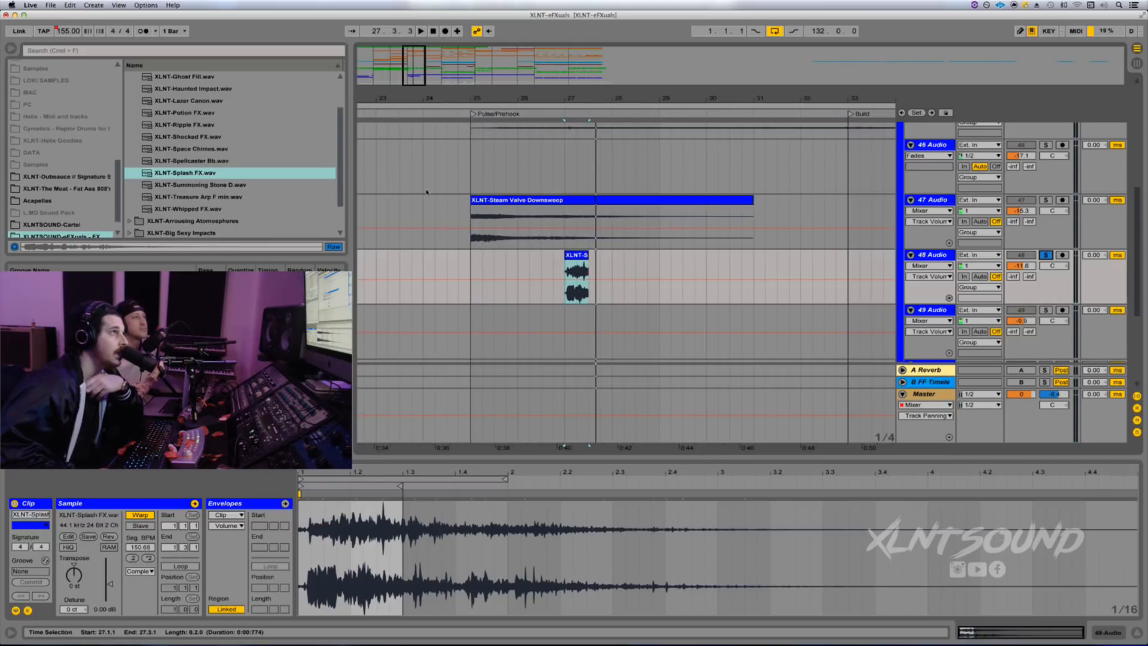
# Step: Select the FX group track and list the Audio Effects in the browser
pyautogui.scroll(2, 611, 233)
pyautogui.scroll(3, 611, 233)
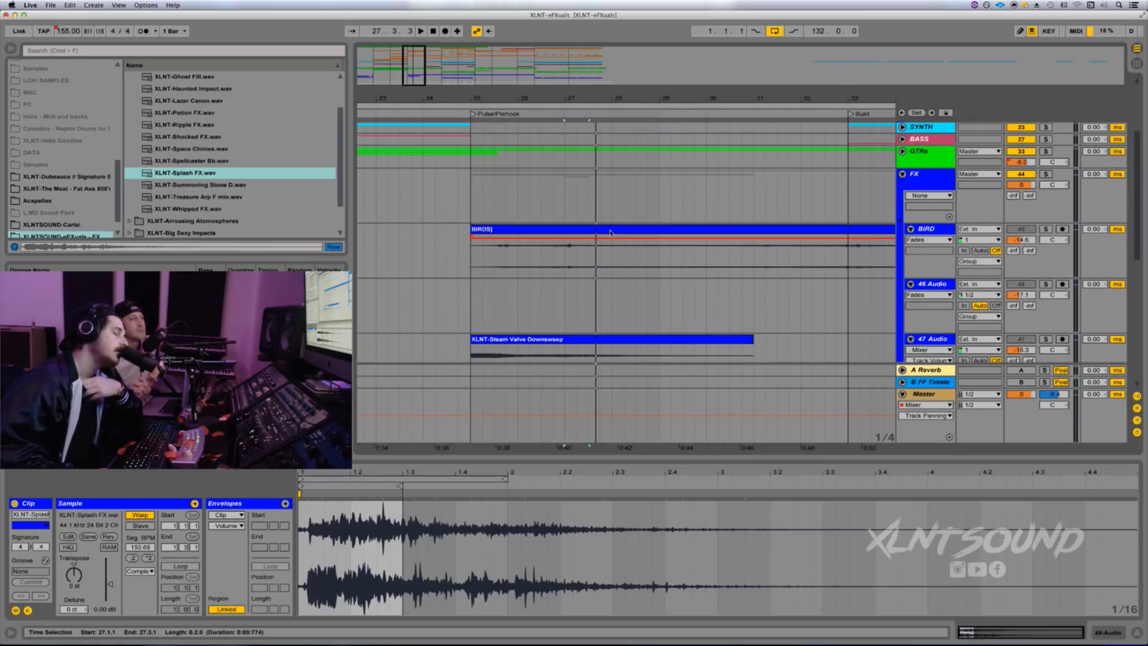
pyautogui.click(935, 180)
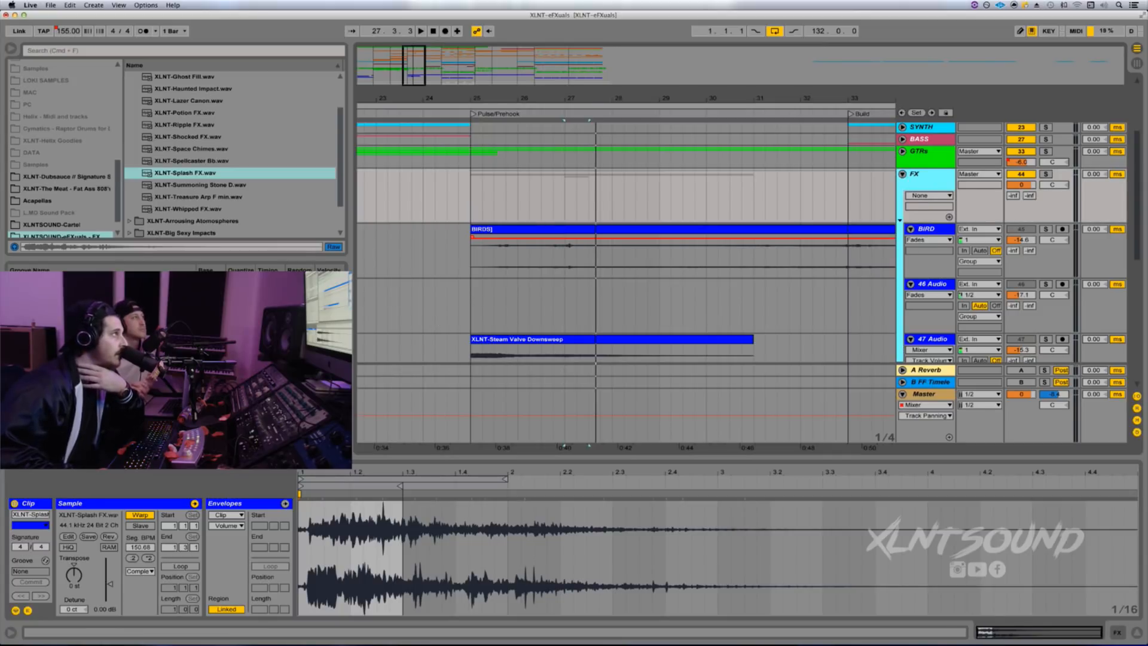
pyautogui.scroll(5, 32, 159)
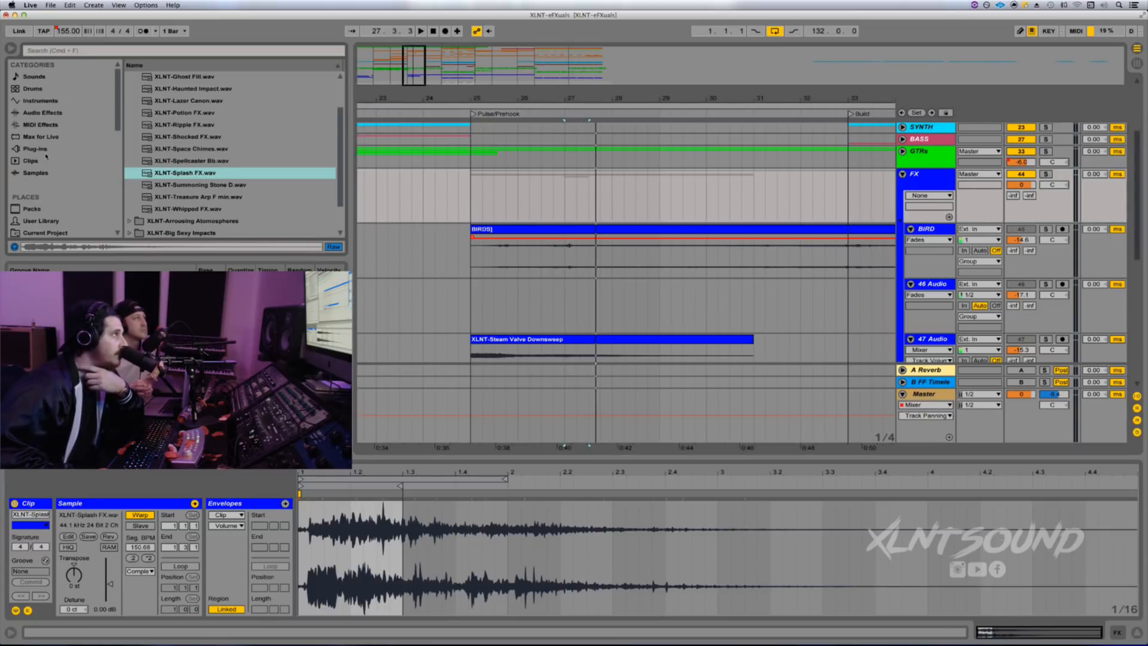
pyautogui.click(21, 113)
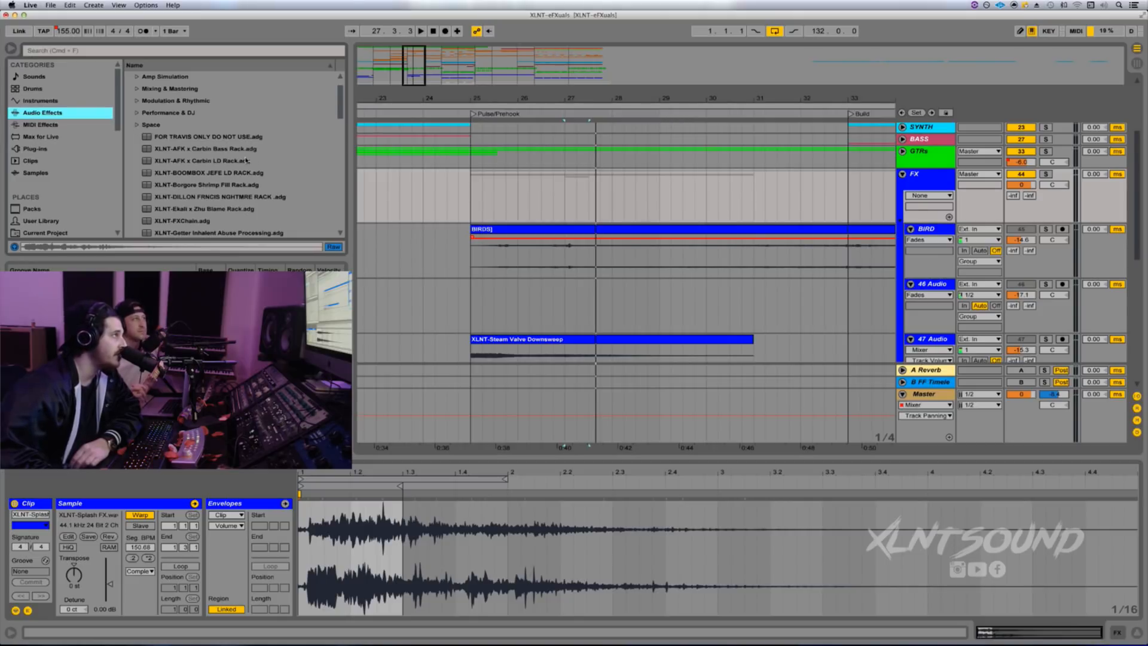
# Step: Find the XLNT-FXChain rack among the audio effects and load it onto the FX group track
pyautogui.scroll(-4, 186, 160)
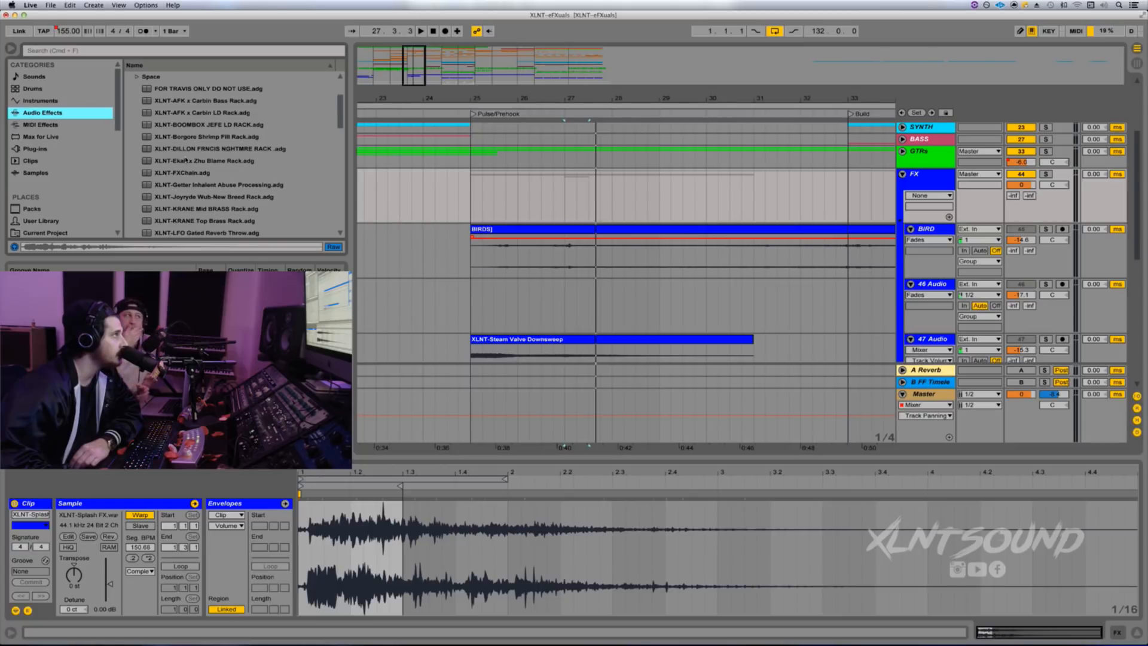
pyautogui.scroll(-6, 180, 130)
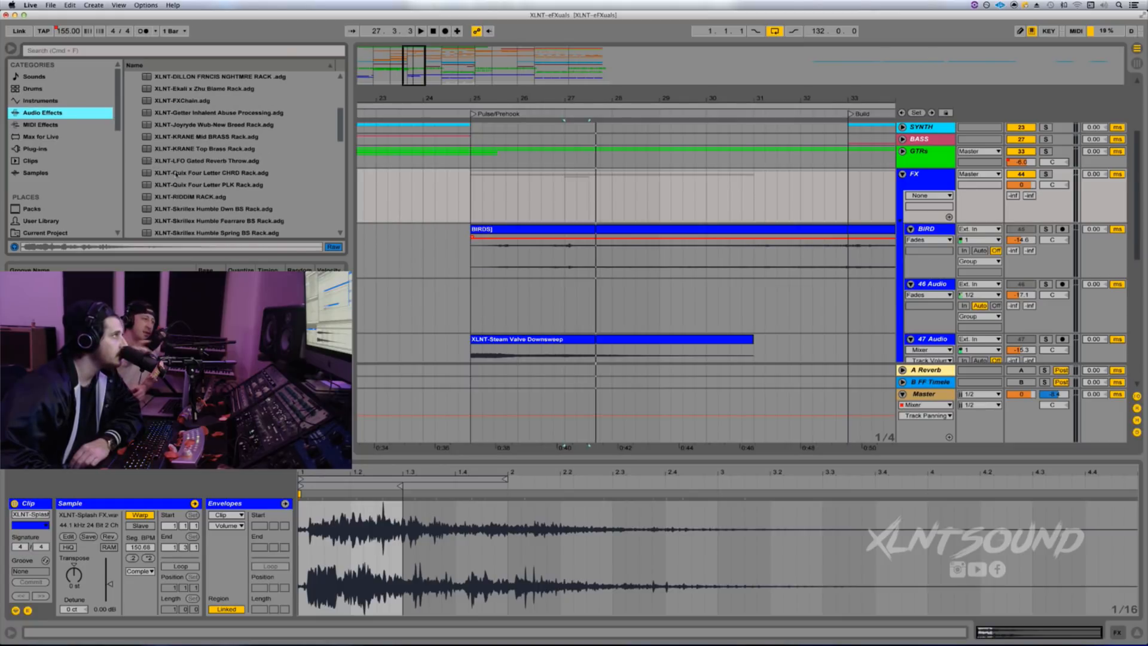
pyautogui.scroll(-6, 176, 173)
pyautogui.scroll(3, 182, 176)
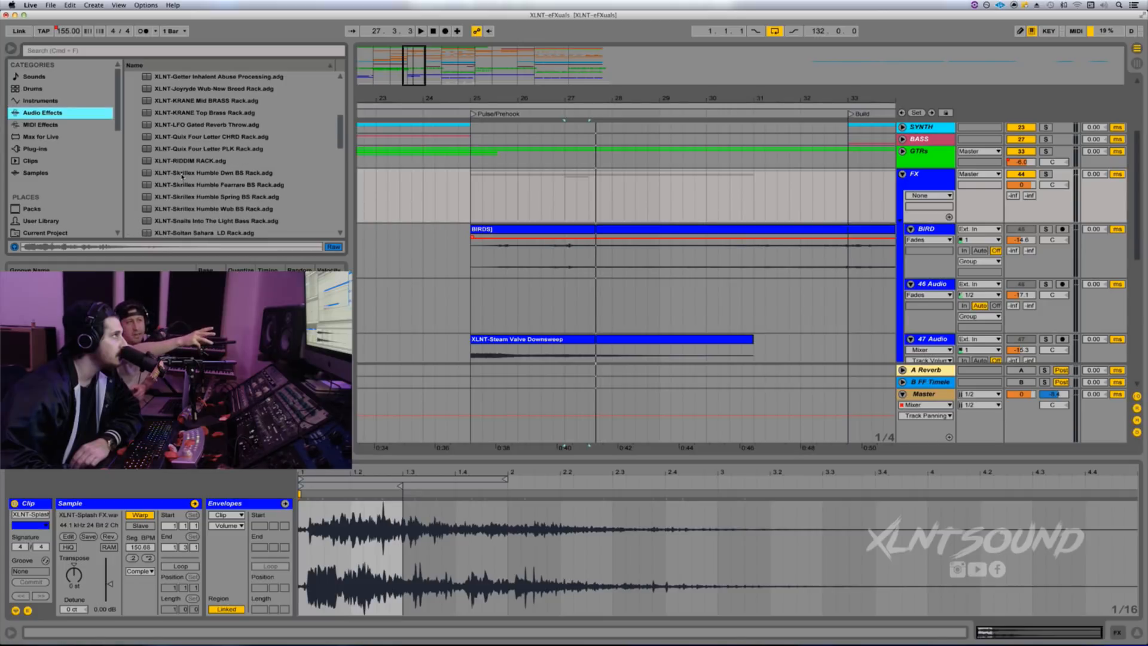
pyautogui.scroll(4, 182, 176)
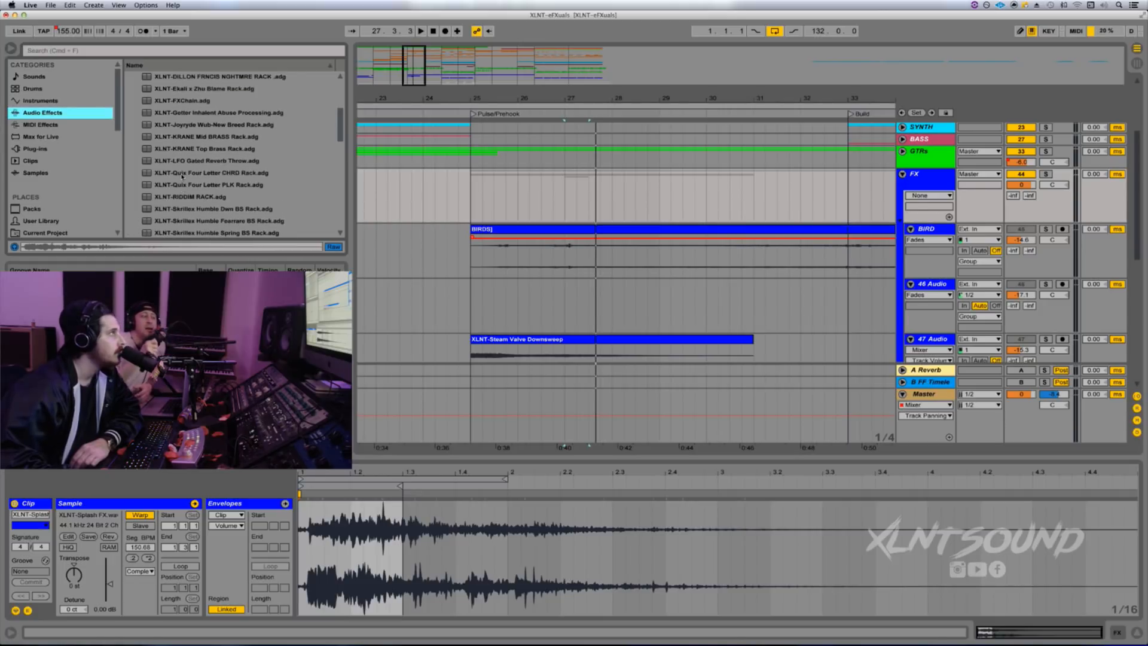
pyautogui.click(150, 113)
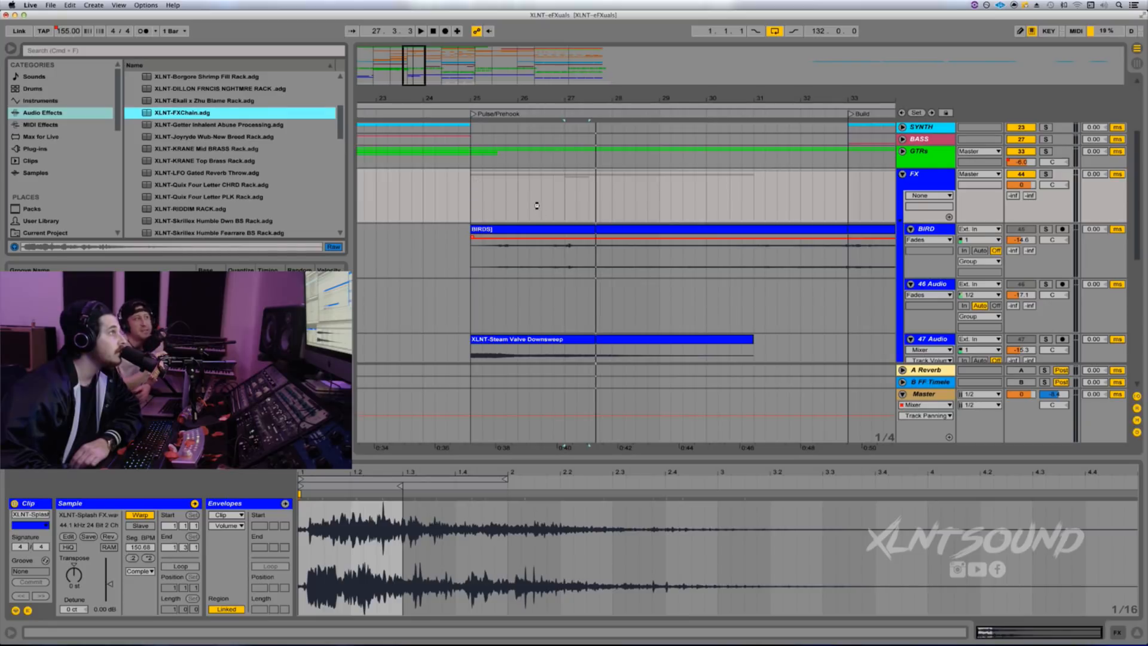
pyautogui.moveTo(537, 205); pyautogui.dragTo(536, 205)
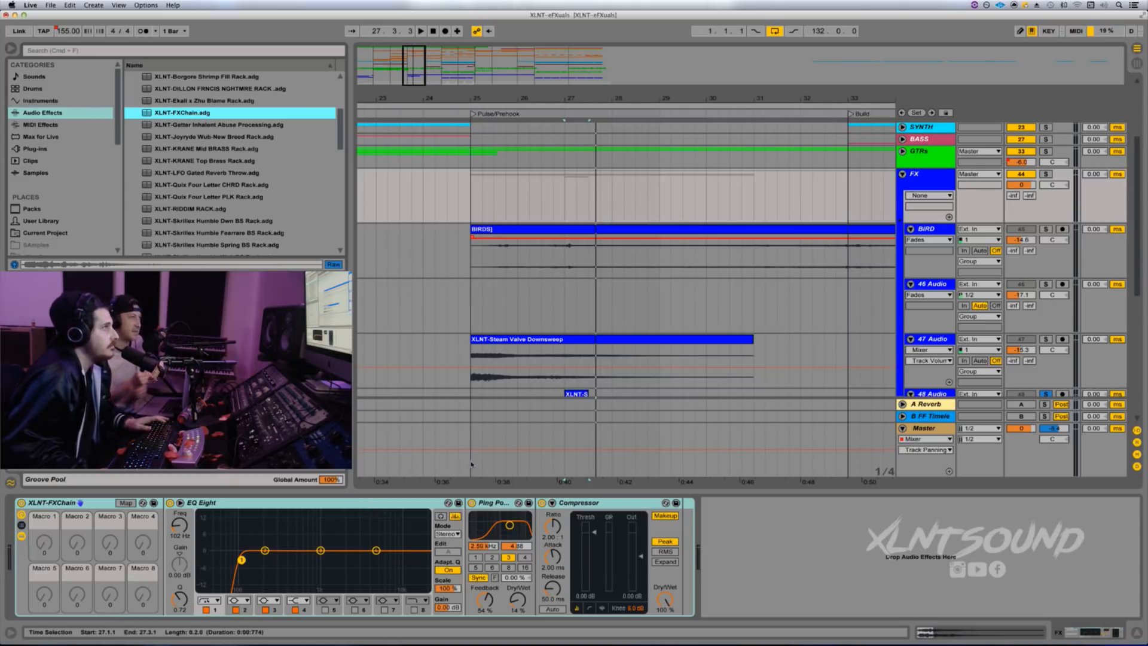
# Step: Set the low-cut frequency of the FXChain's EQ Eight to 100 Hz
pyautogui.moveTo(540, 101); pyautogui.dragTo(540, 94)
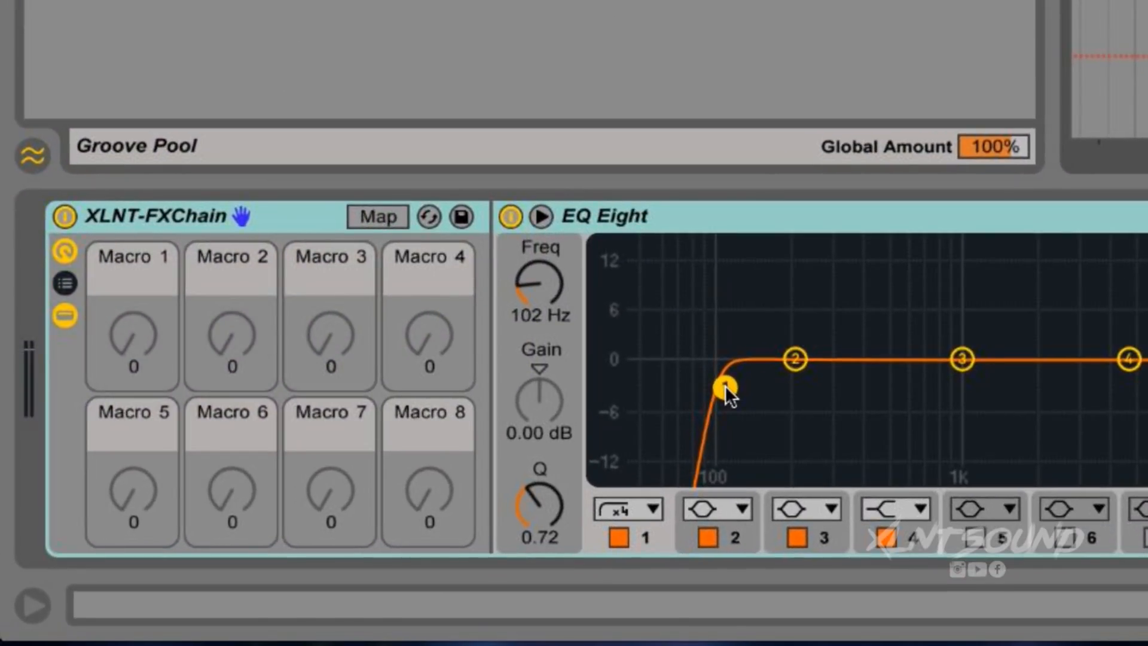
pyautogui.moveTo(721, 388); pyautogui.dragTo(746, 388)
pyautogui.moveTo(174, 388); pyautogui.dragTo(149, 388)
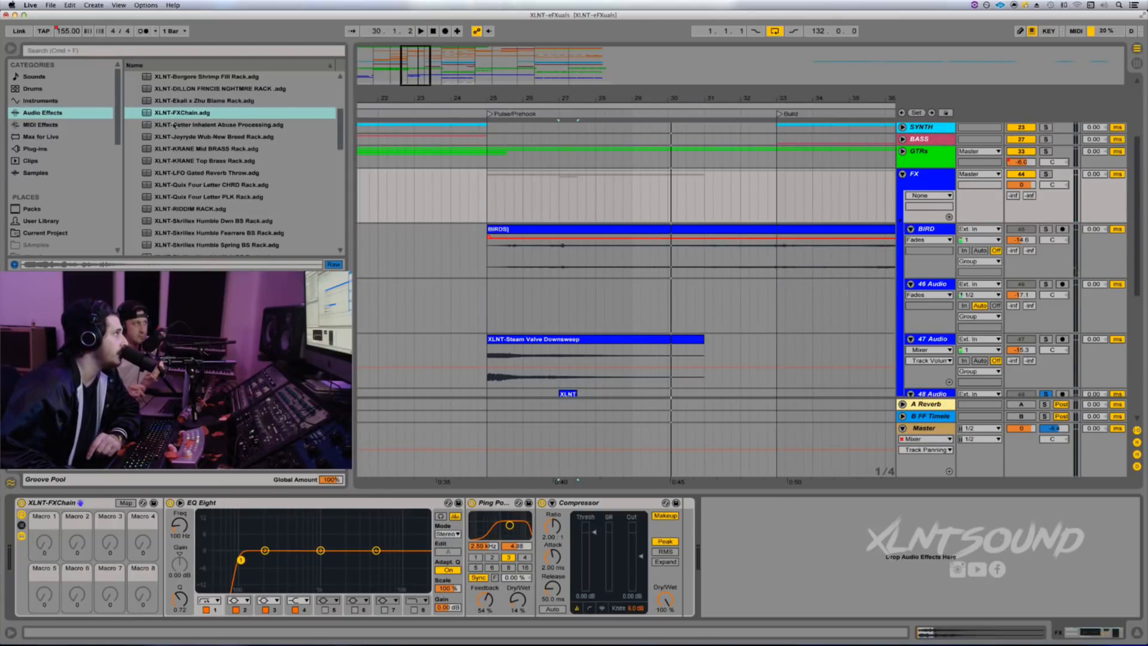
# Step: Add the XLNT-LFO Gated Reverb Throw rack after the FXChain's Compressor on the FX group
pyautogui.scroll(-3, 177, 149)
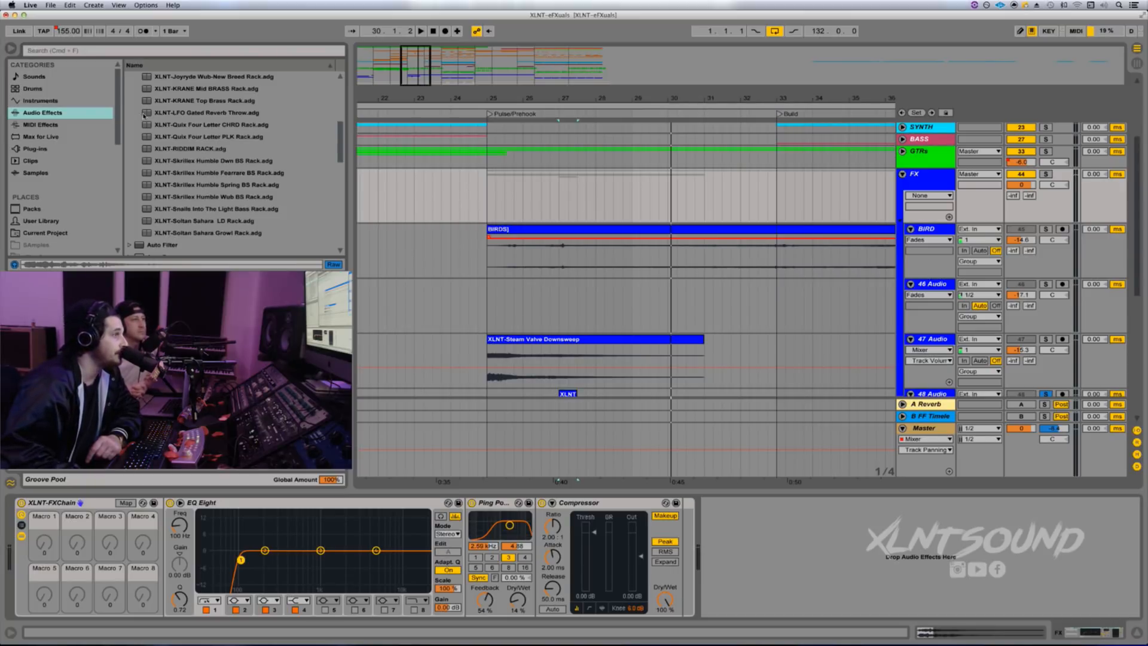
pyautogui.moveTo(144, 115); pyautogui.dragTo(723, 537)
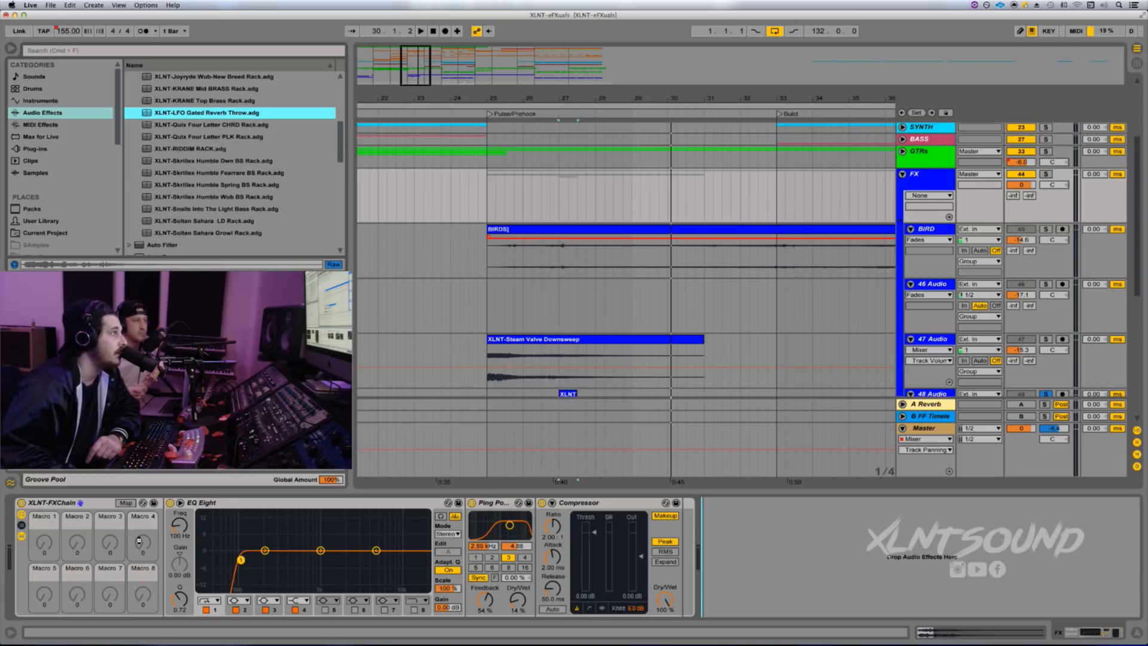
pyautogui.moveTo(23, 529); pyautogui.dragTo(226, 548)
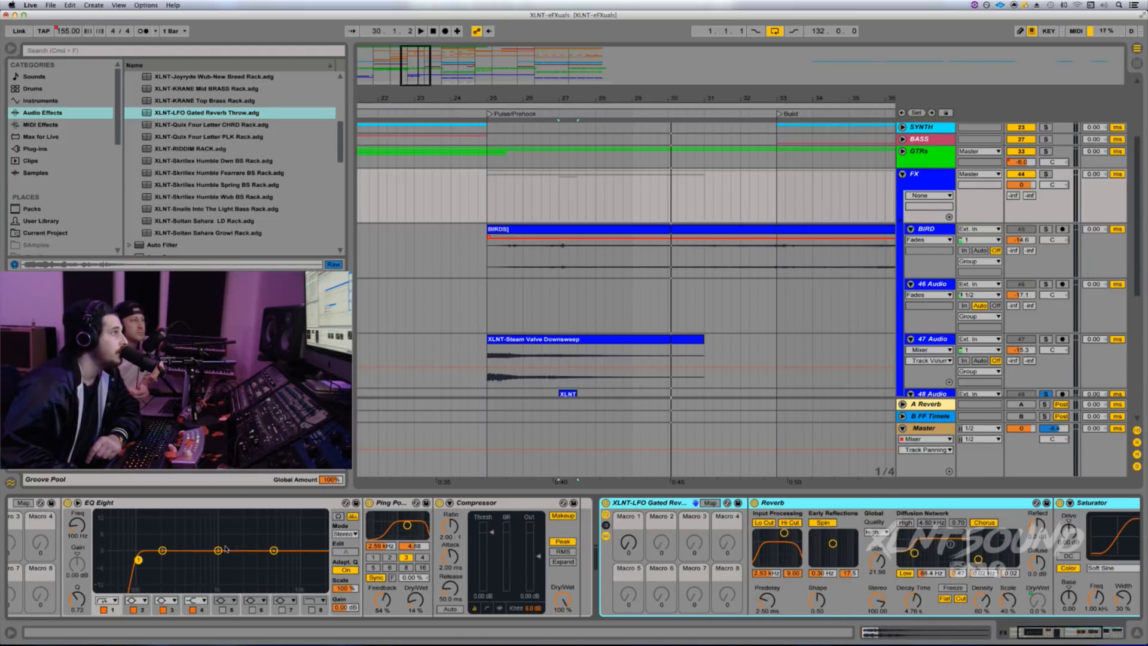
pyautogui.hscroll(6, 226, 548)
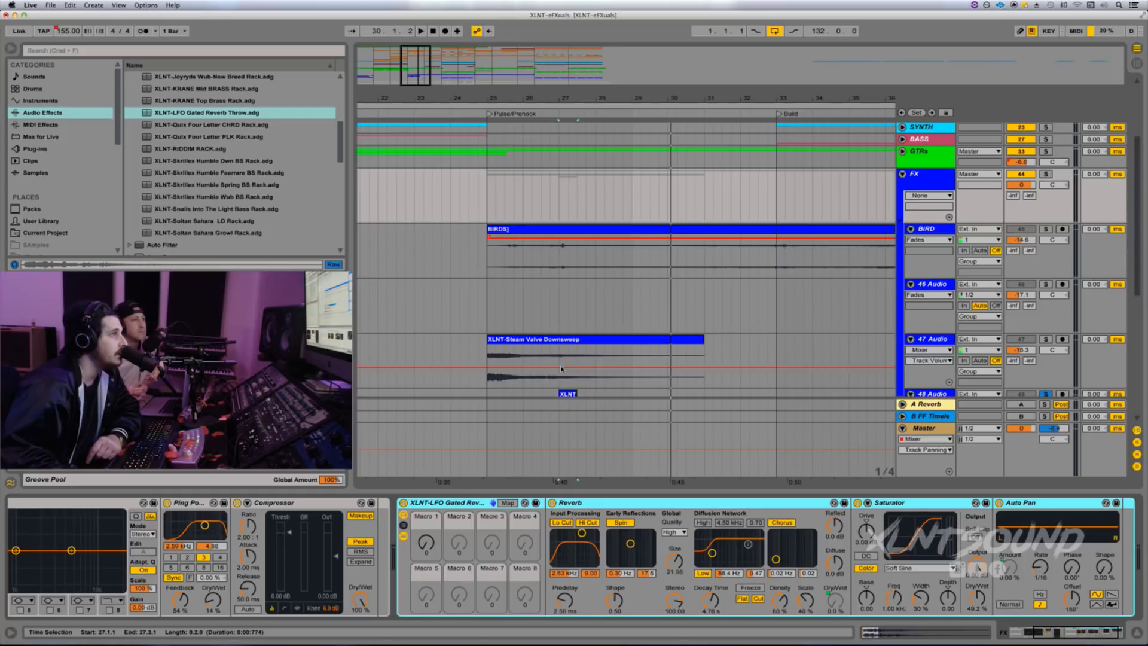
# Step: Solo the FX group, play the Steam Valve Downsweep from bar 25 and show the group's device chain
pyautogui.click(540, 338)
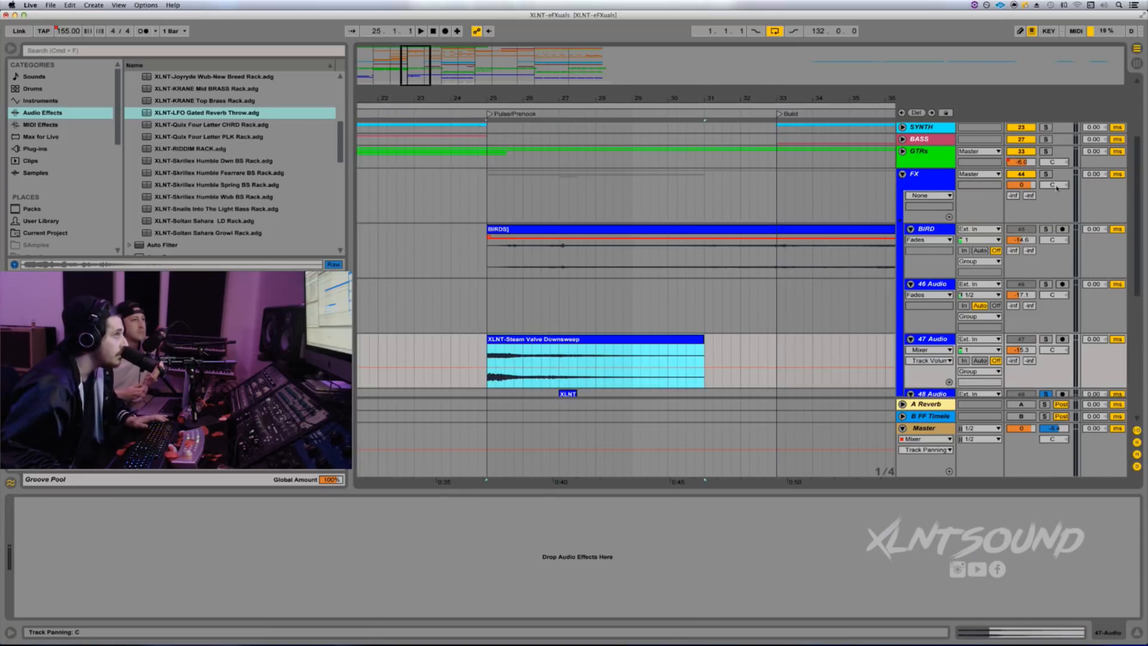
pyautogui.click(1046, 175)
pyautogui.press('space')
pyautogui.click(927, 181)
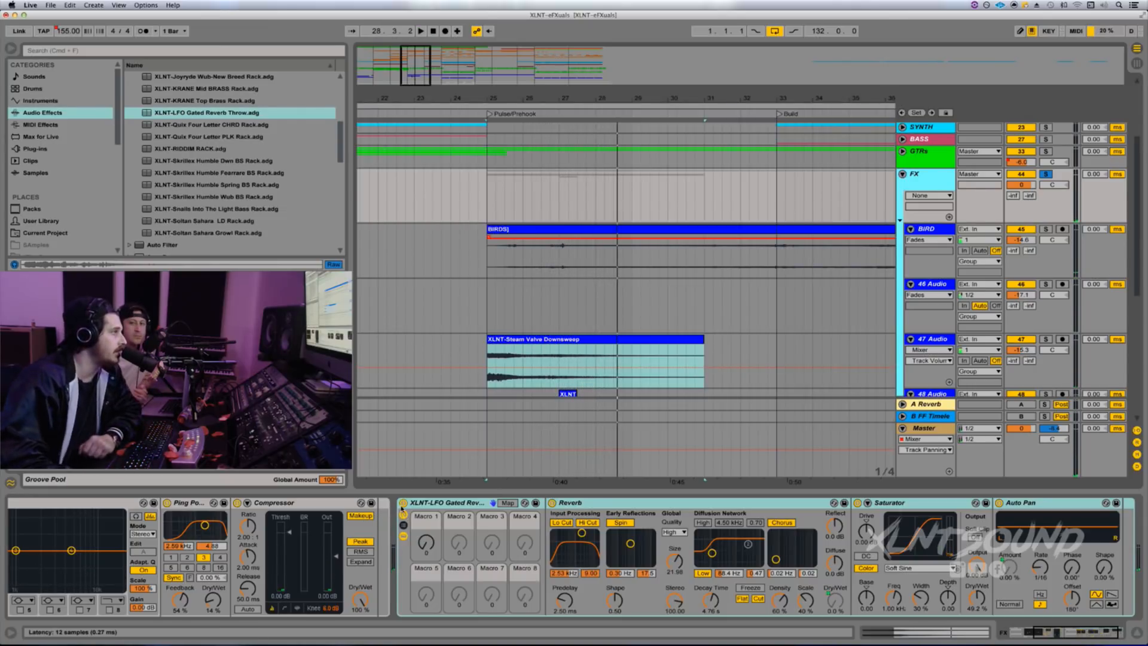
# Step: Review both effect racks on the FX group and collapse the XLNT-FXChain rack
pyautogui.hscroll(-5, 119, 554)
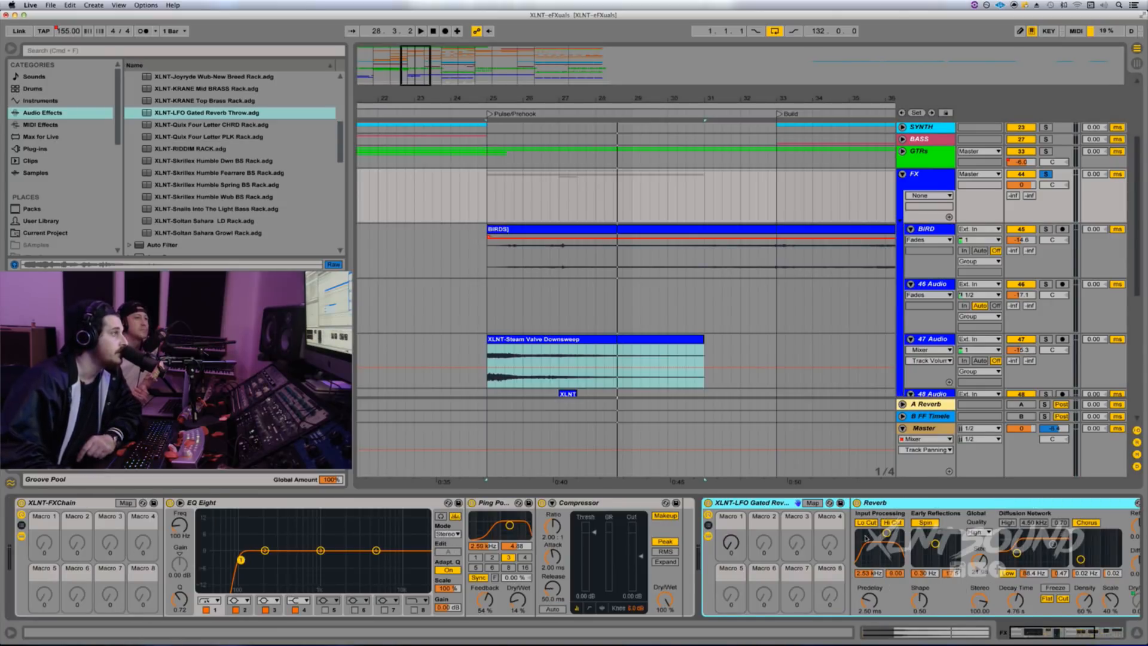
pyautogui.hscroll(5, 865, 537)
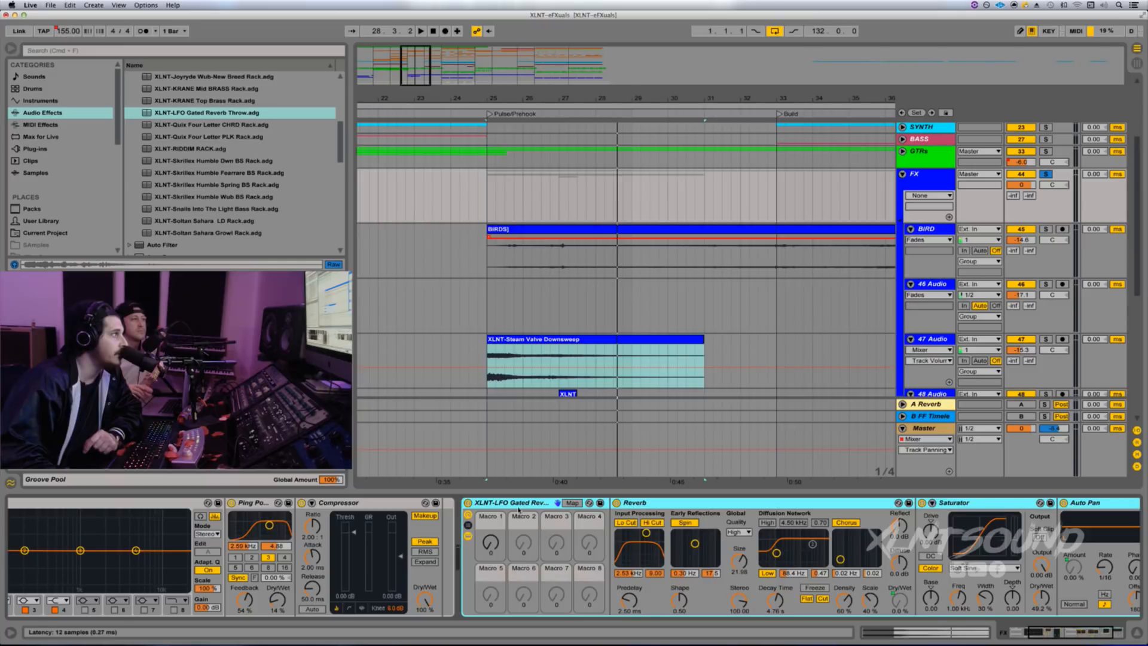
pyautogui.hscroll(-5, 122, 501)
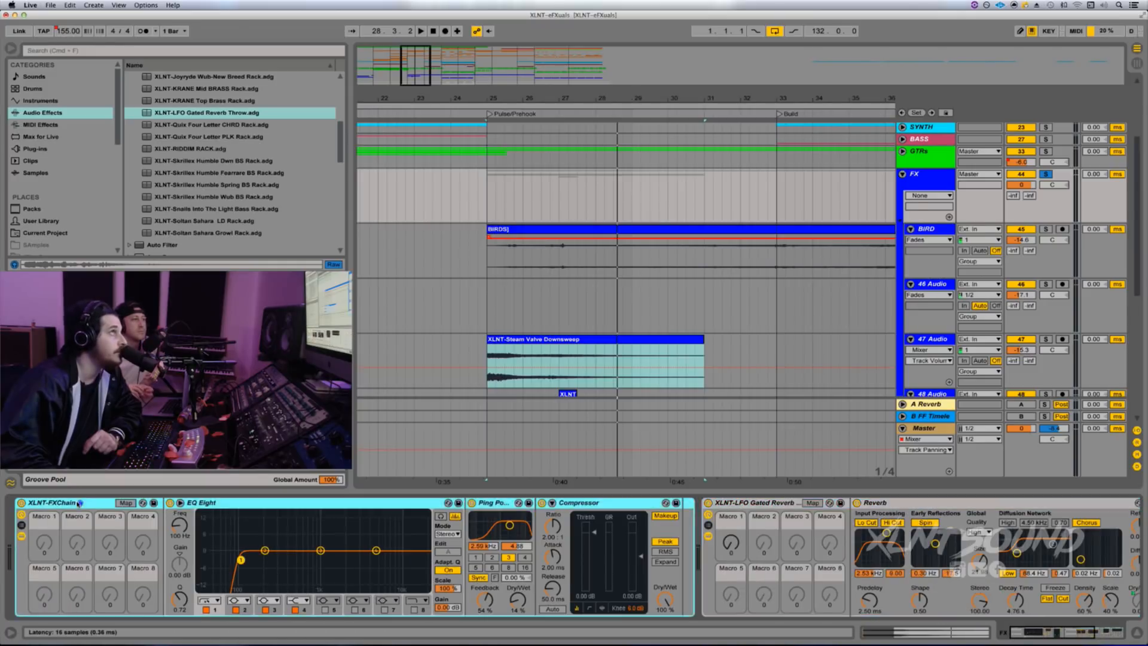
pyautogui.doubleClick(121, 501)
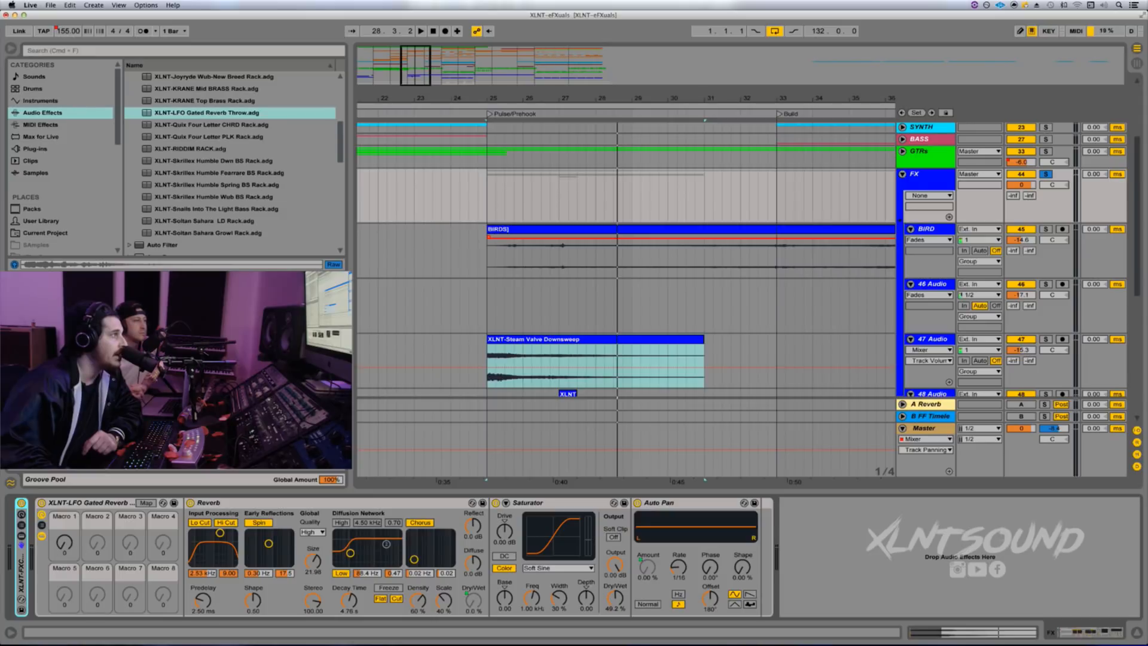
# Step: Audition the Steam Valve Downsweep through the gated reverb rack with the Macro 1 automation on the FX group
pyautogui.click(468, 605)
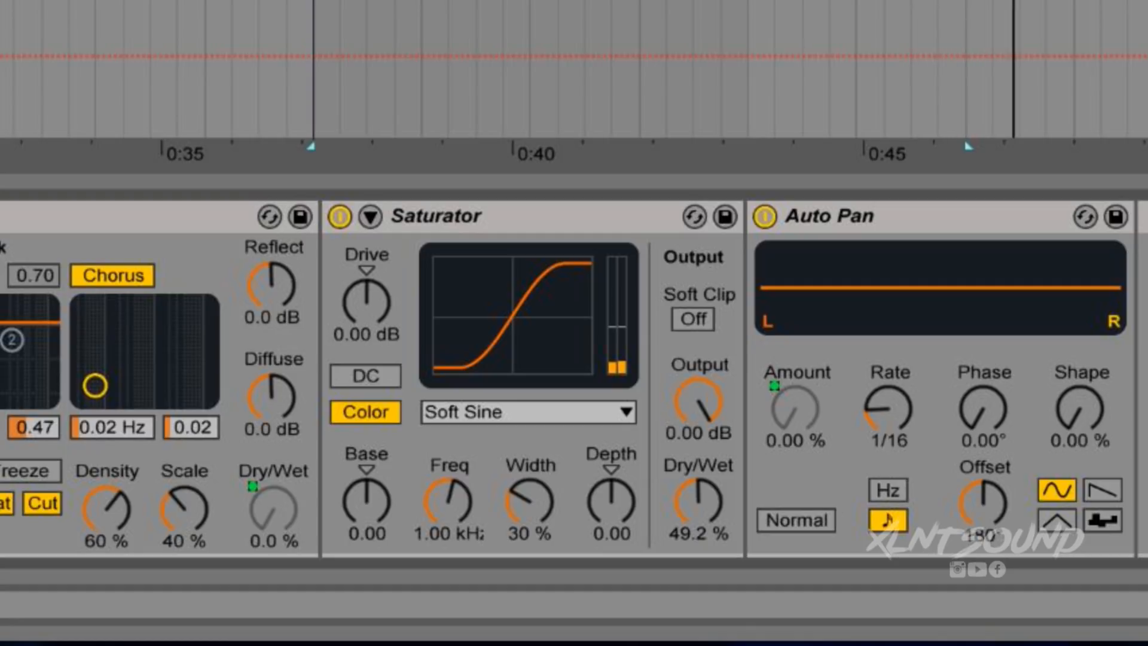
pyautogui.press('space')
pyautogui.press('space')
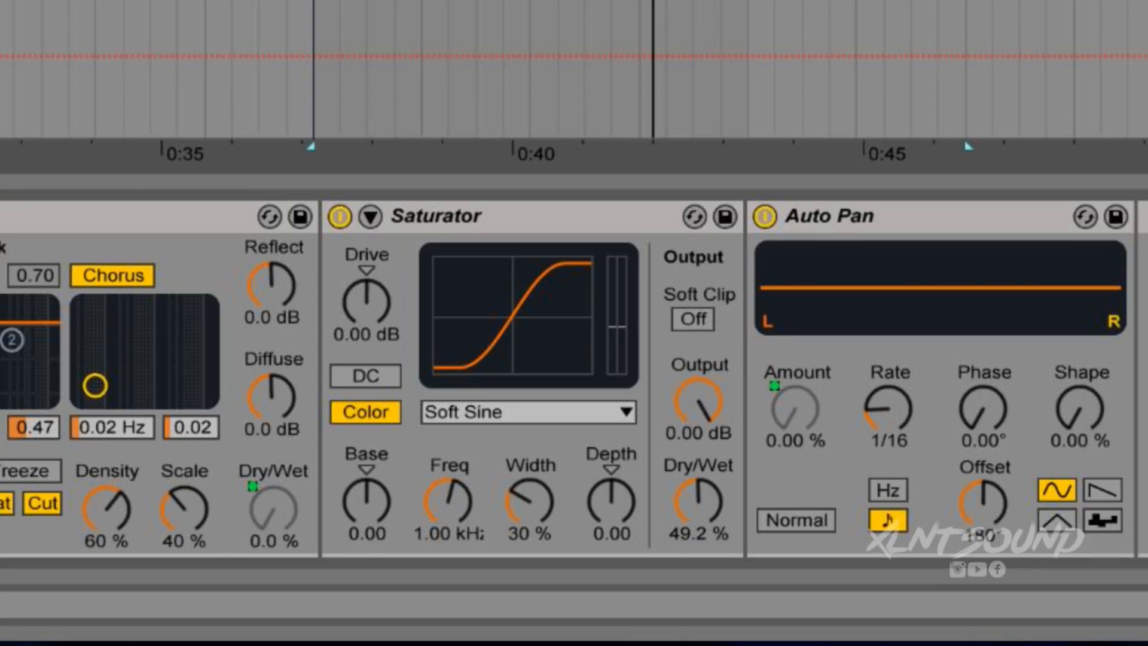
pyautogui.press('space')
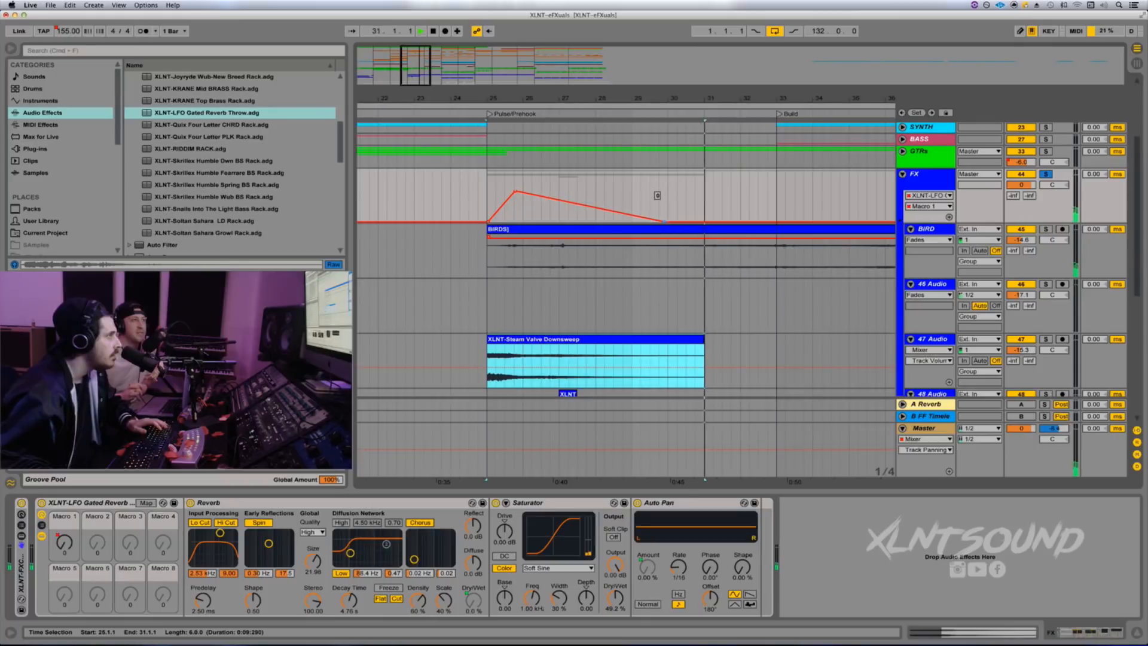
# Step: Add a stock Reverb effect to the 48 Audio track that holds the XLNT-Splash FX clip
pyautogui.scroll(-5, 631, 269)
pyautogui.press('space')
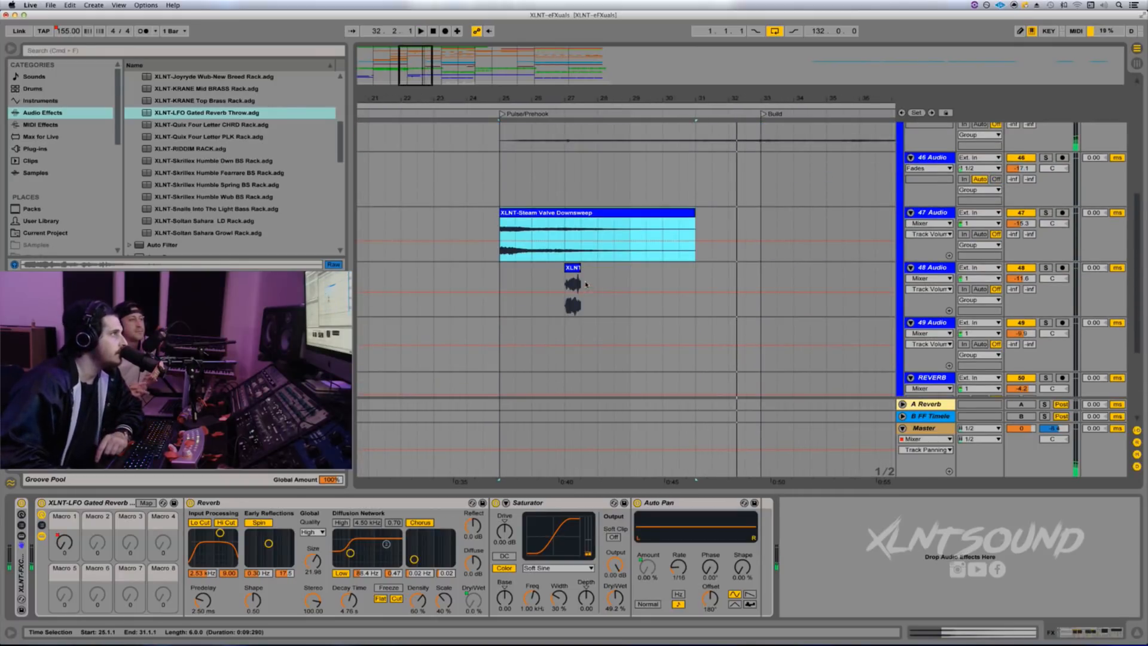
pyautogui.click(574, 272)
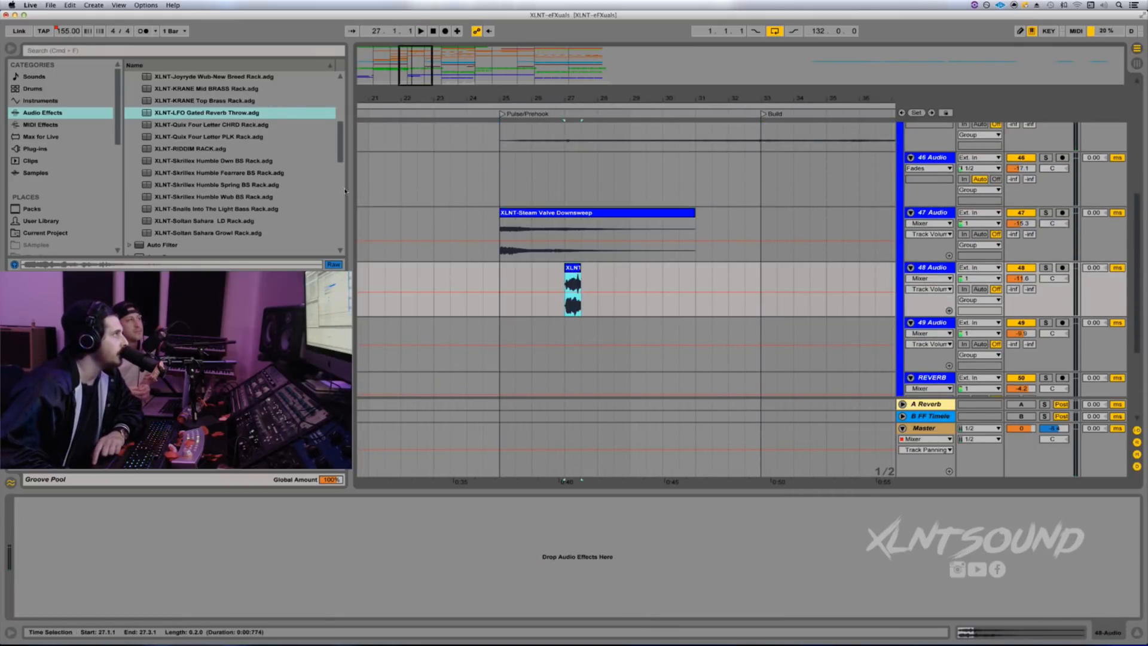
pyautogui.click(40, 111)
pyautogui.scroll(10, 229, 114)
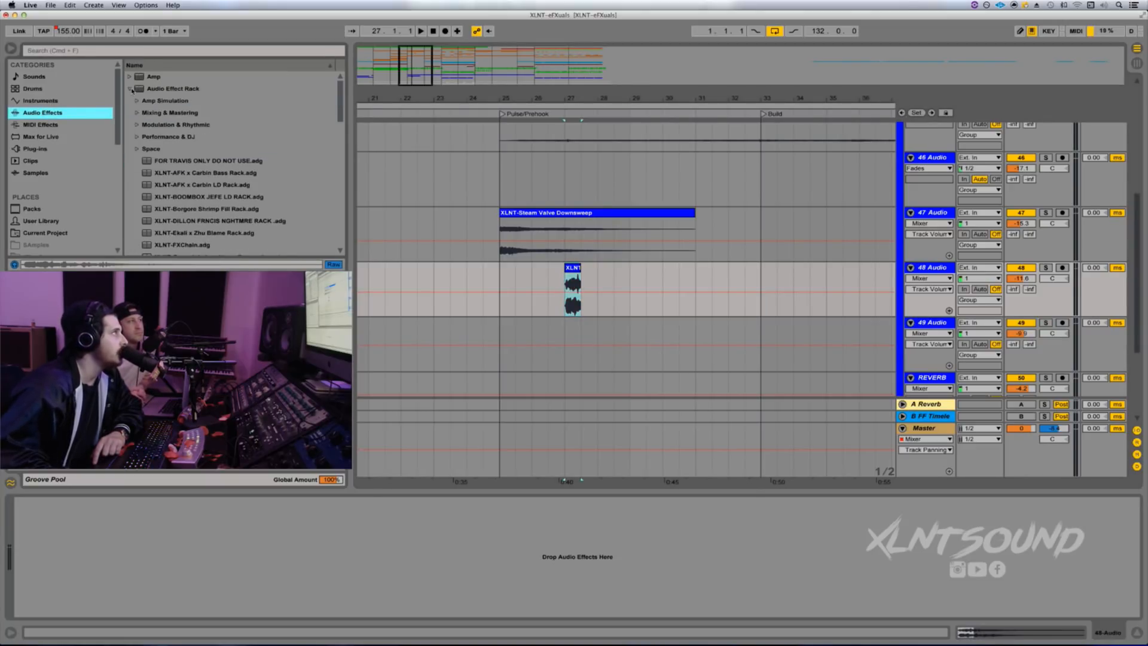
pyautogui.click(129, 90)
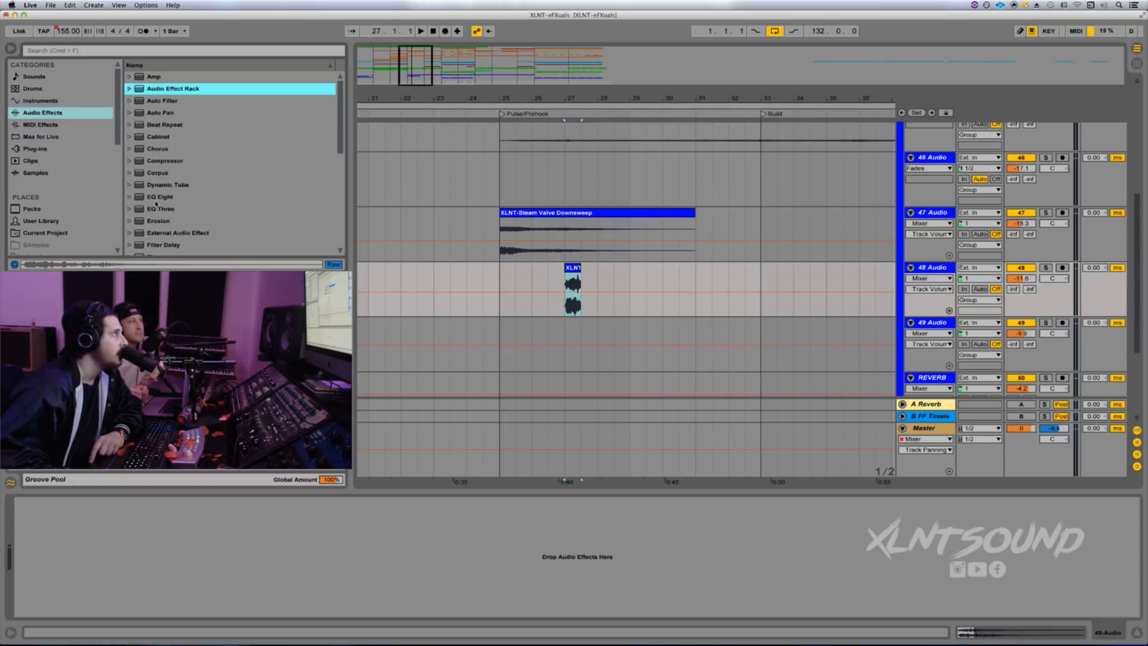
pyautogui.scroll(-5, 156, 203)
pyautogui.scroll(1, 159, 201)
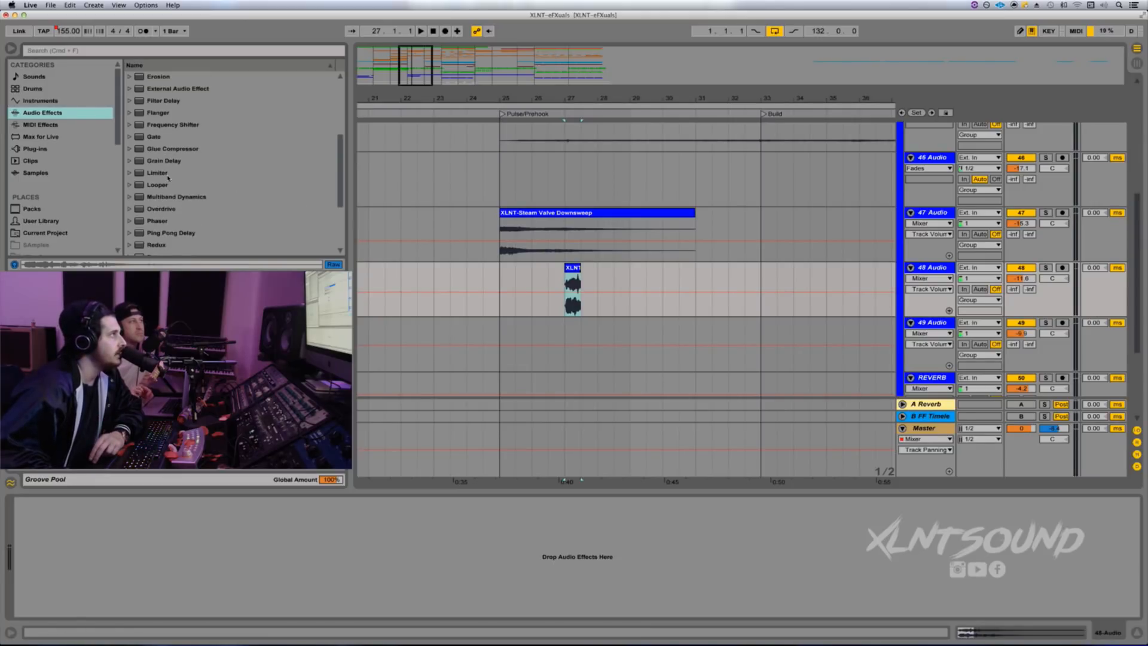
pyautogui.scroll(-2, 169, 177)
pyautogui.moveTo(142, 213); pyautogui.dragTo(574, 293)
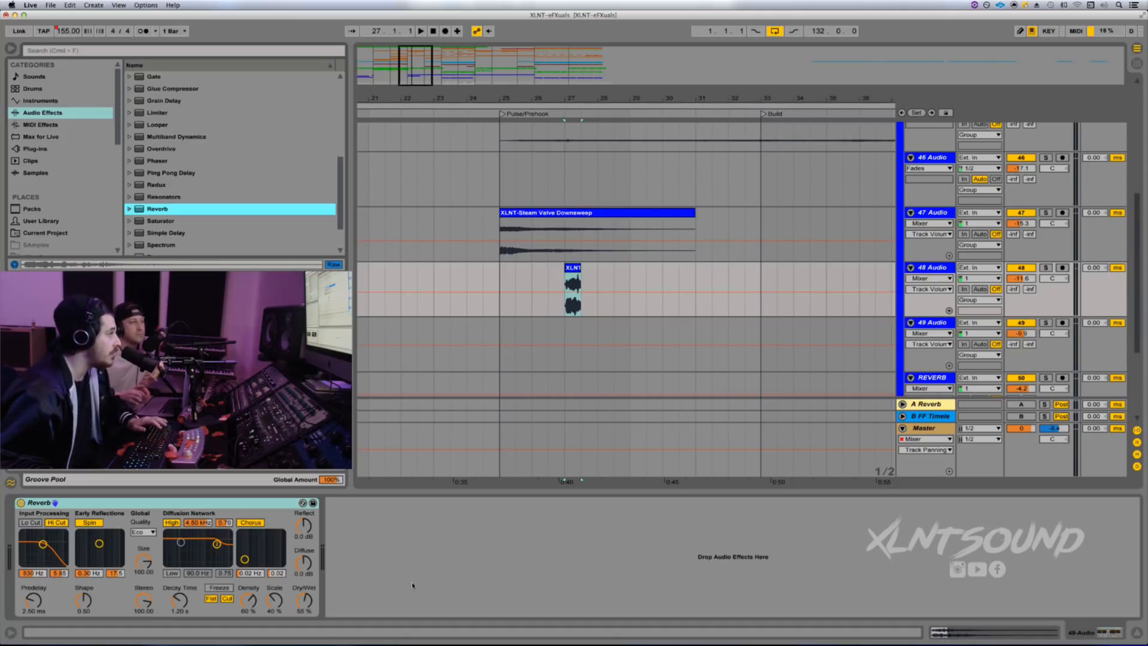
# Step: Set the Reverb's Dry/Wet to 100% and solo the 48 Audio track to hear the splash
pyautogui.moveTo(300, 603); pyautogui.dragTo(300, 568)
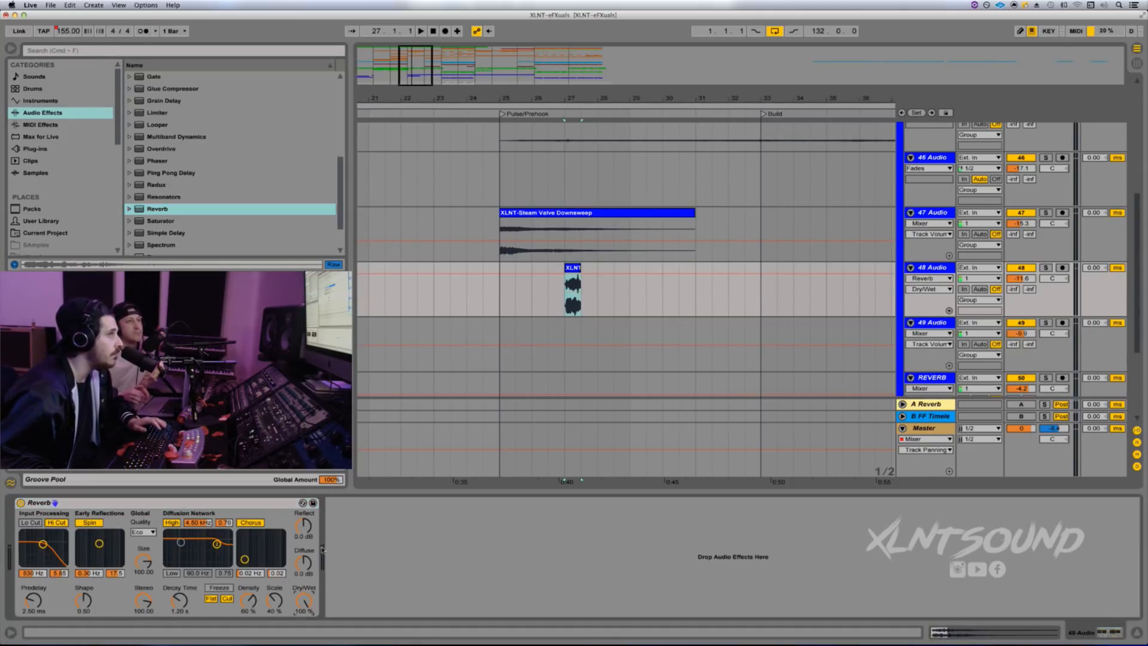
pyautogui.click(1046, 267)
pyautogui.press('space')
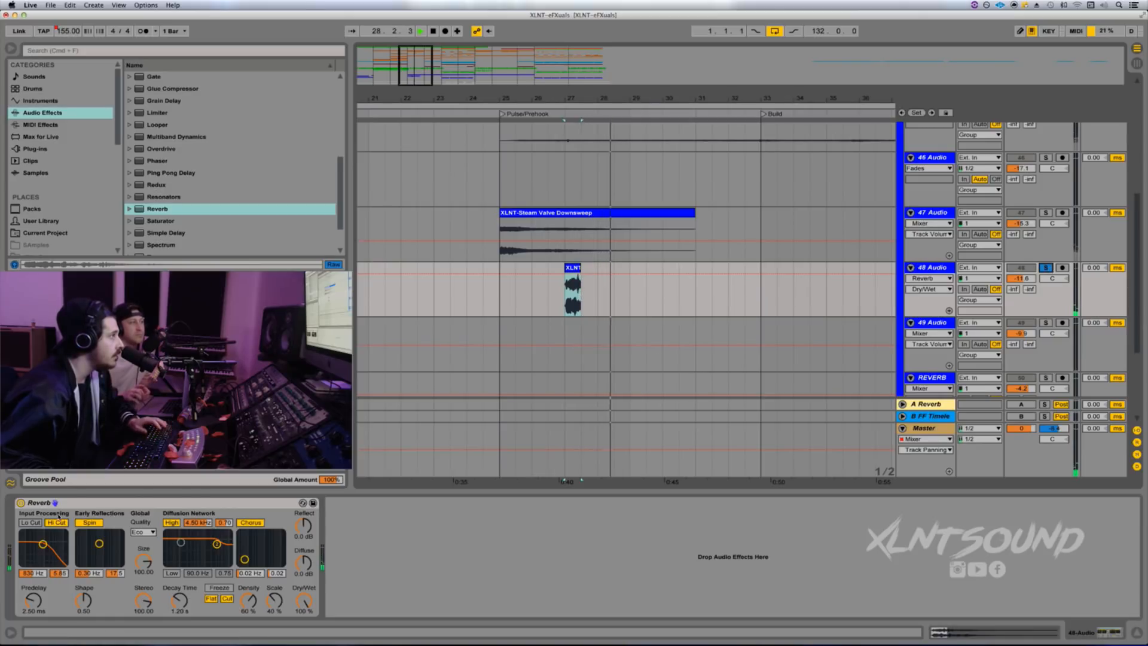
# Step: Switch the Reverb's input processing from Hi Cut to Lo Cut and raise the Decay Time to 8.57 s
pyautogui.click(30, 522)
pyautogui.click(56, 523)
pyautogui.press('space')
pyautogui.press('space')
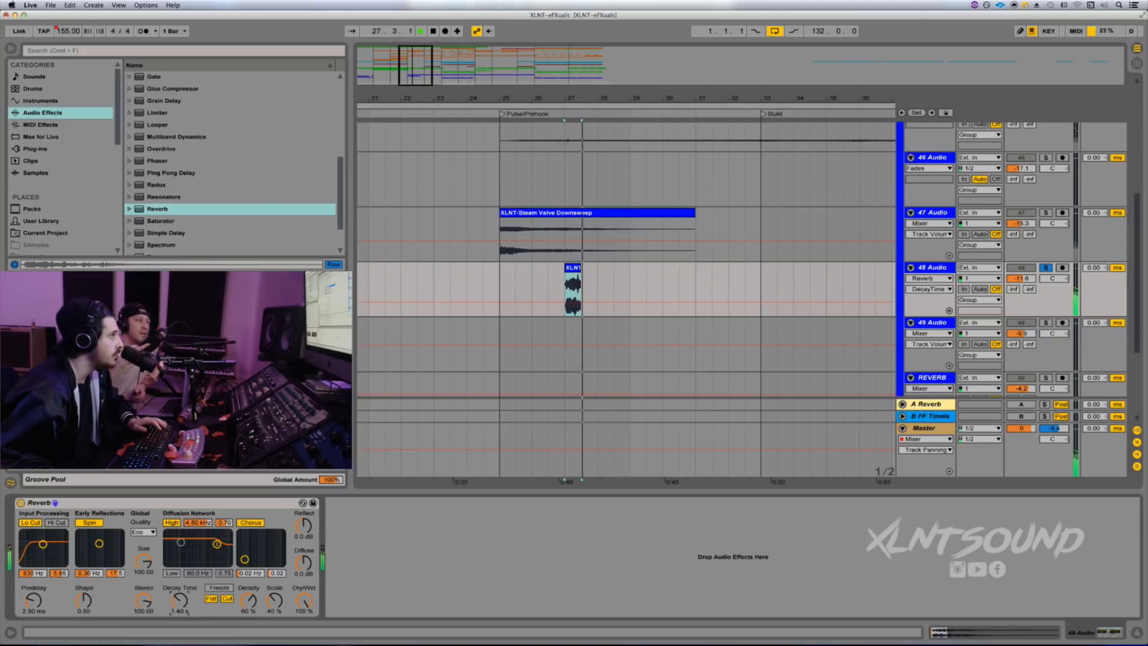
pyautogui.moveTo(180, 602); pyautogui.dragTo(179, 574)
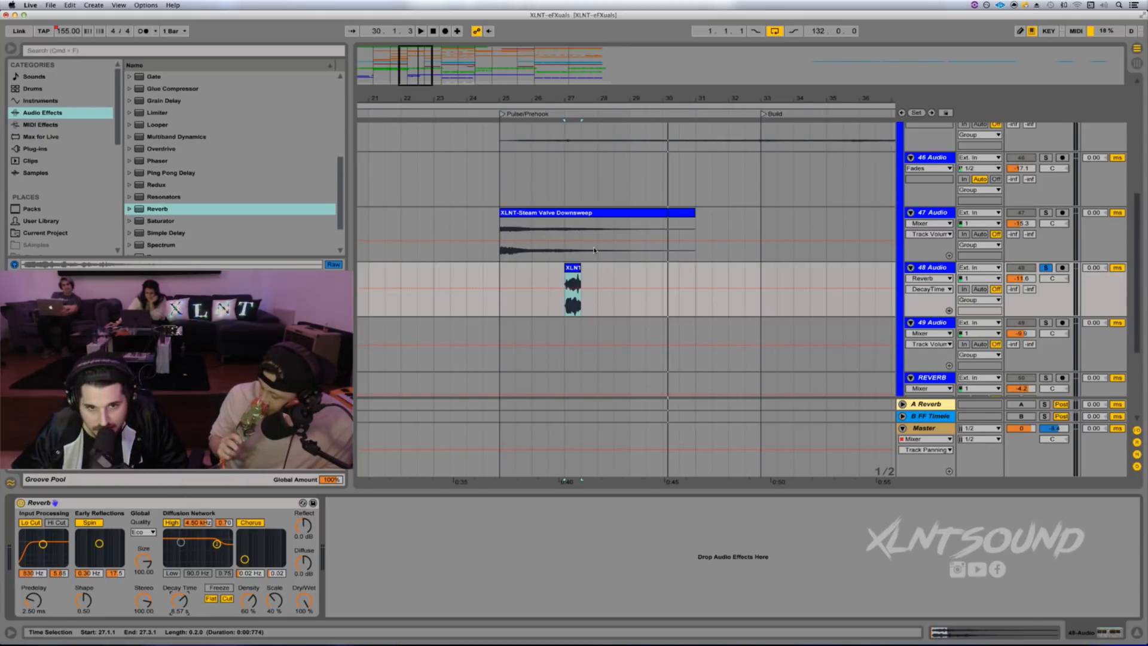
# Step: Compare the soloed splash with the Reverb switched on and off
pyautogui.press('space')
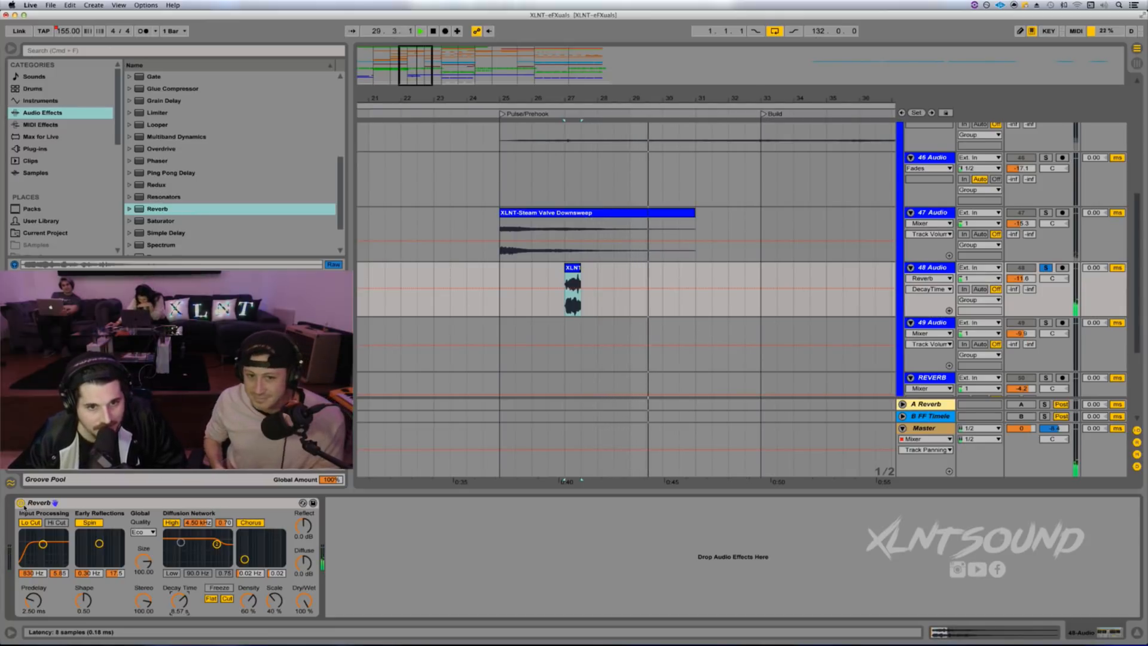
pyautogui.press('space')
pyautogui.press('space')
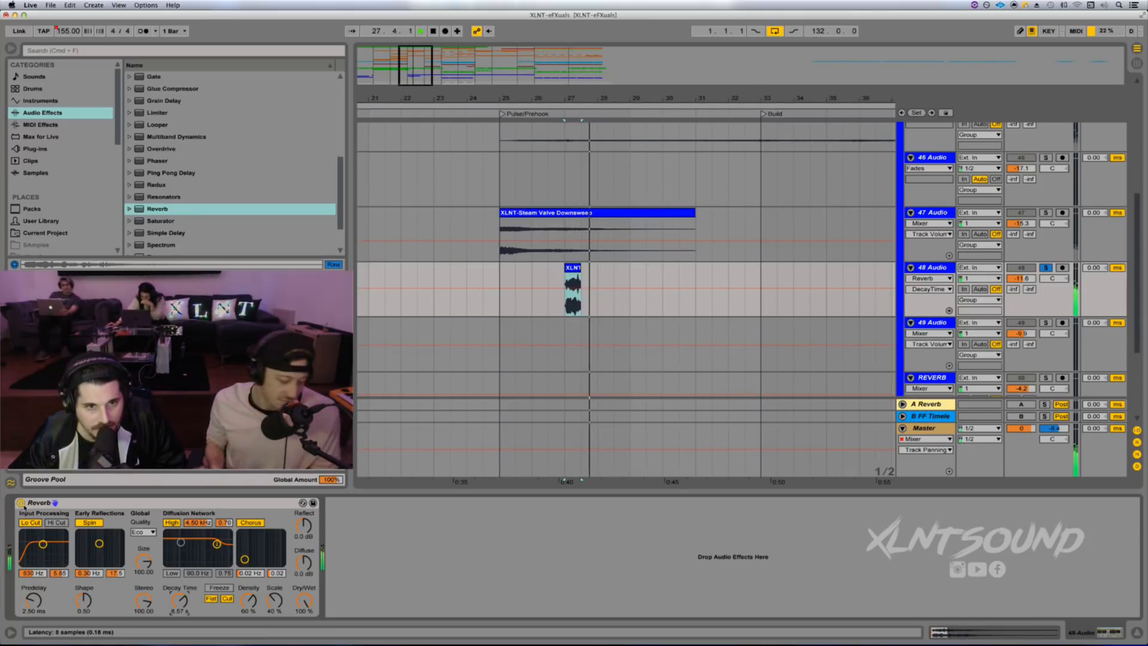
pyautogui.click(21, 503)
pyautogui.press('space')
pyautogui.press('space')
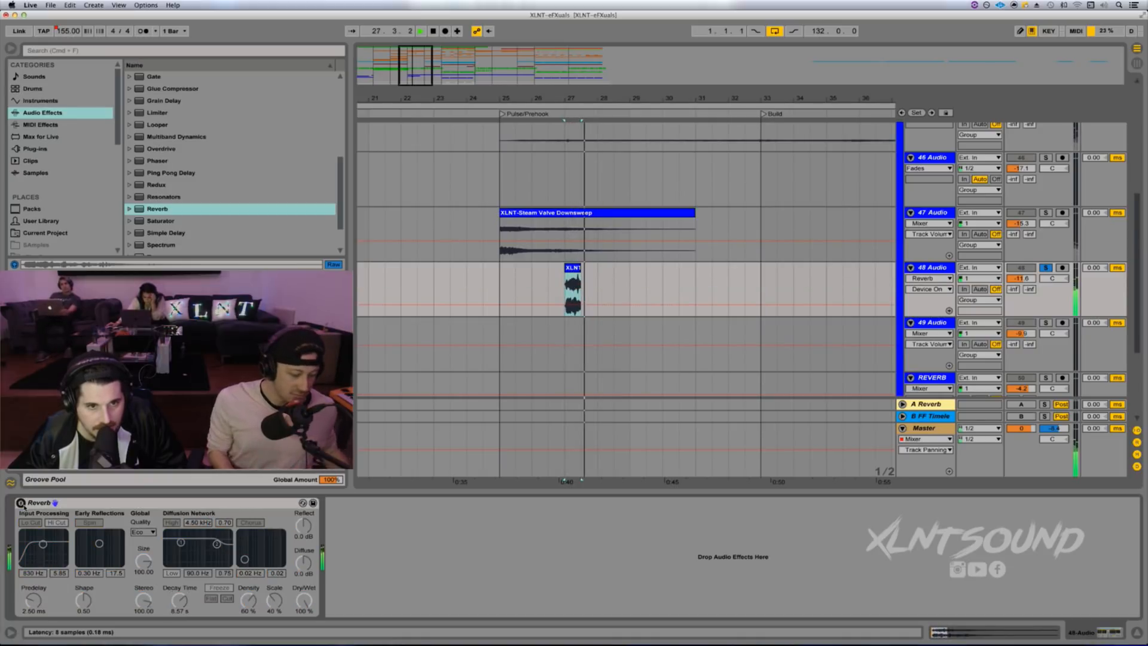
pyautogui.click(21, 503)
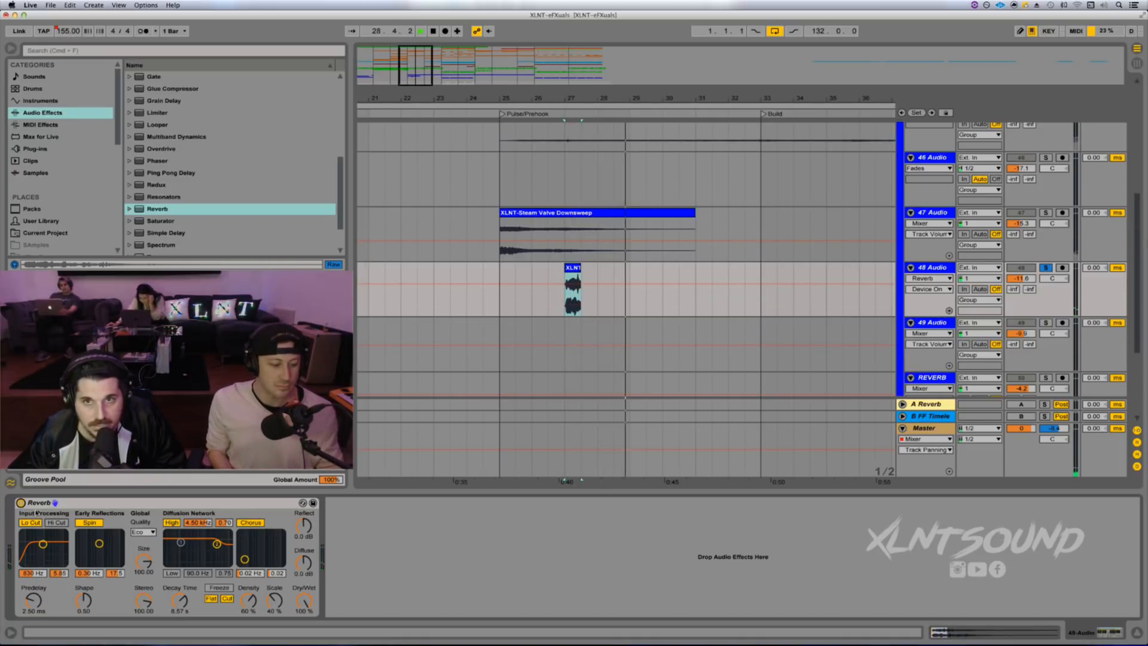
# Step: Audition the XLNT-Splash FX clip at bar 27 with reverb and leave the Reverb device switched off
pyautogui.moveTo(596, 98); pyautogui.dragTo(596, 185)
pyautogui.hscroll(-5, 644, 268)
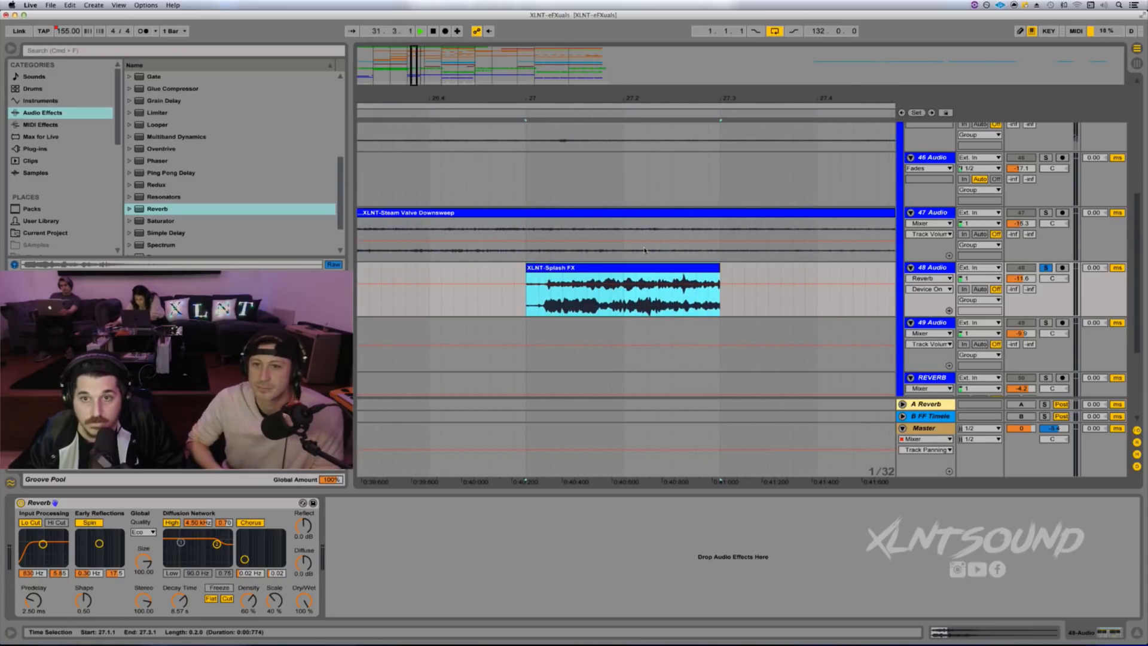
pyautogui.press('space')
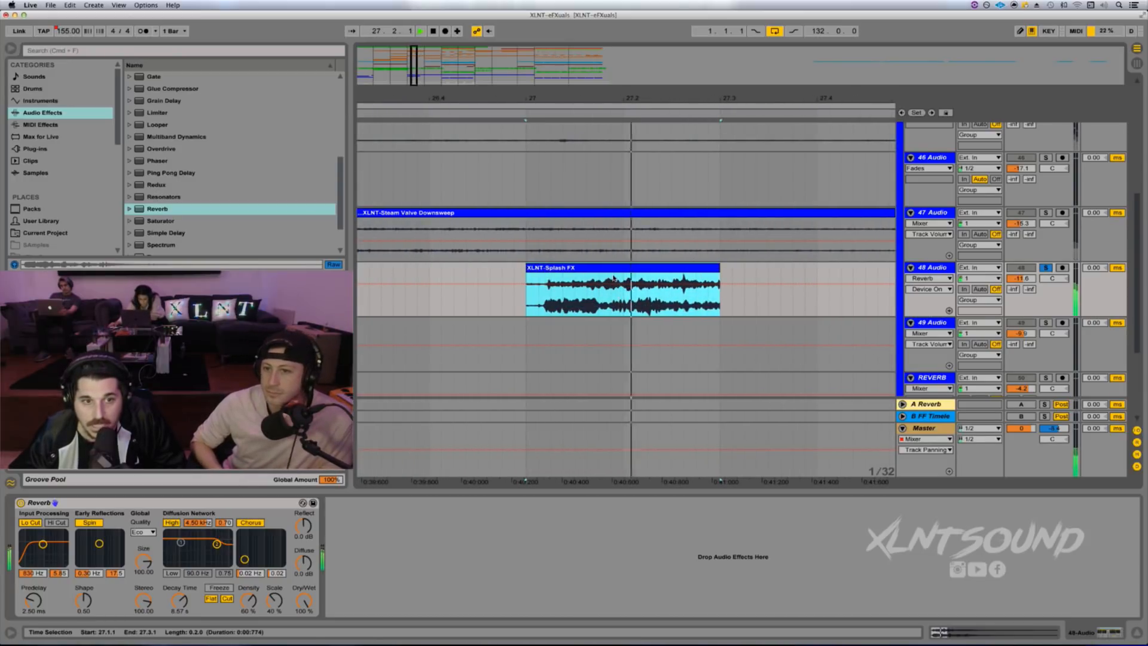
pyautogui.press('space')
pyautogui.click(21, 504)
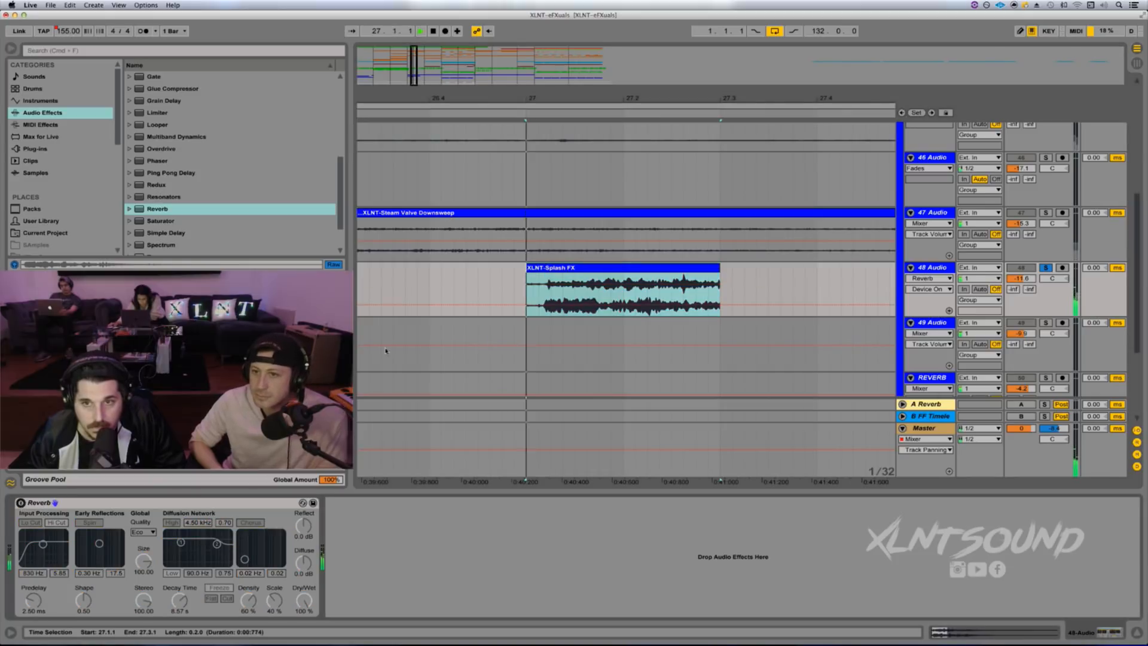
pyautogui.press('space')
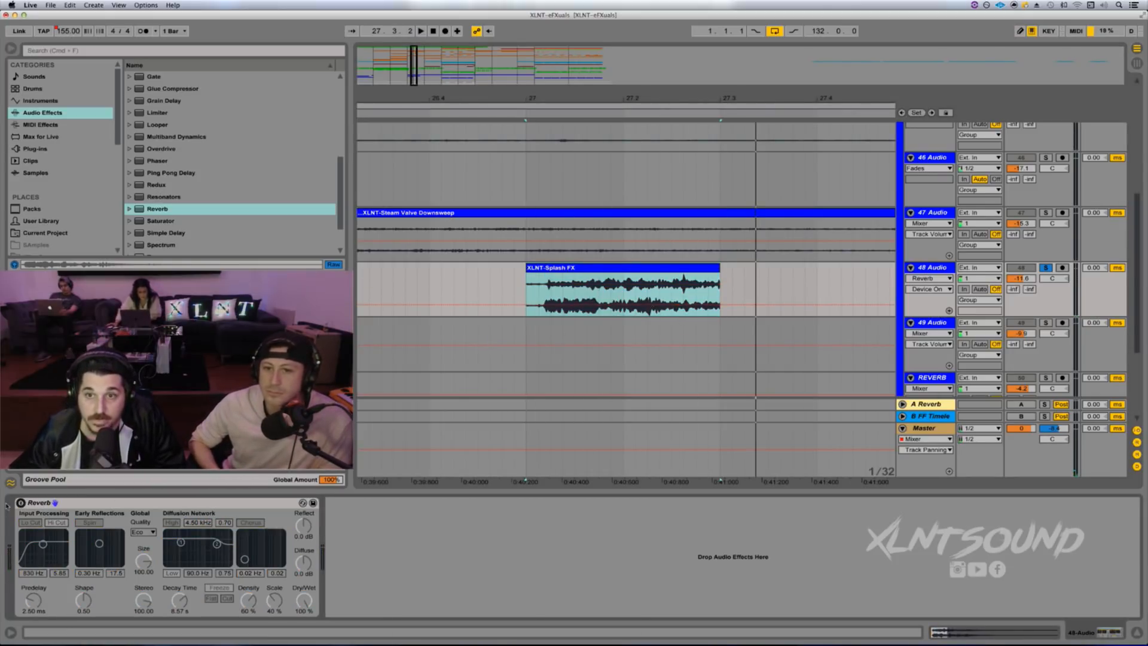
# Step: Draw Device On automation for the splash track's Reverb that switches it on only from 27.3 to 27.4, directly after the clip
pyautogui.click(649, 285)
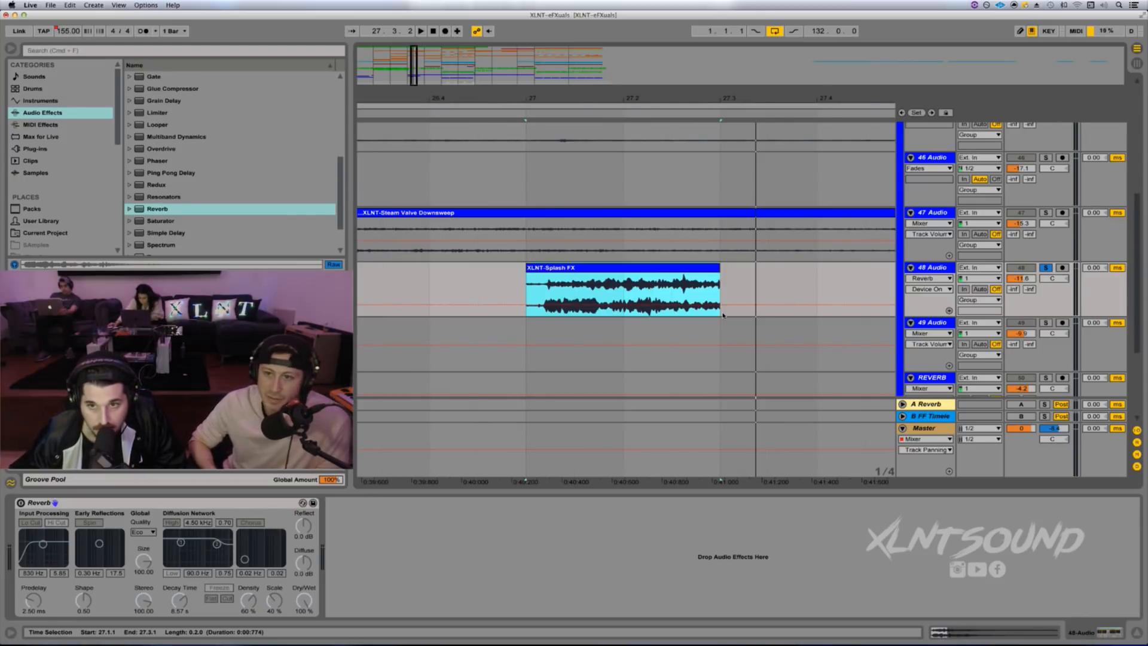
pyautogui.click(688, 299)
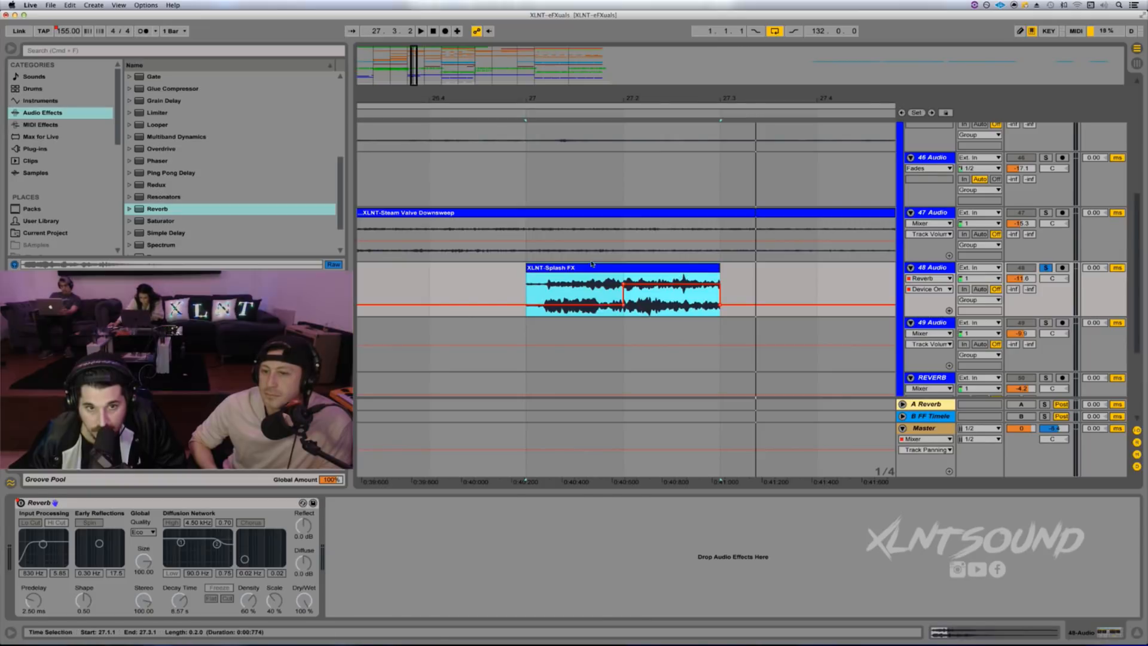
pyautogui.press('space')
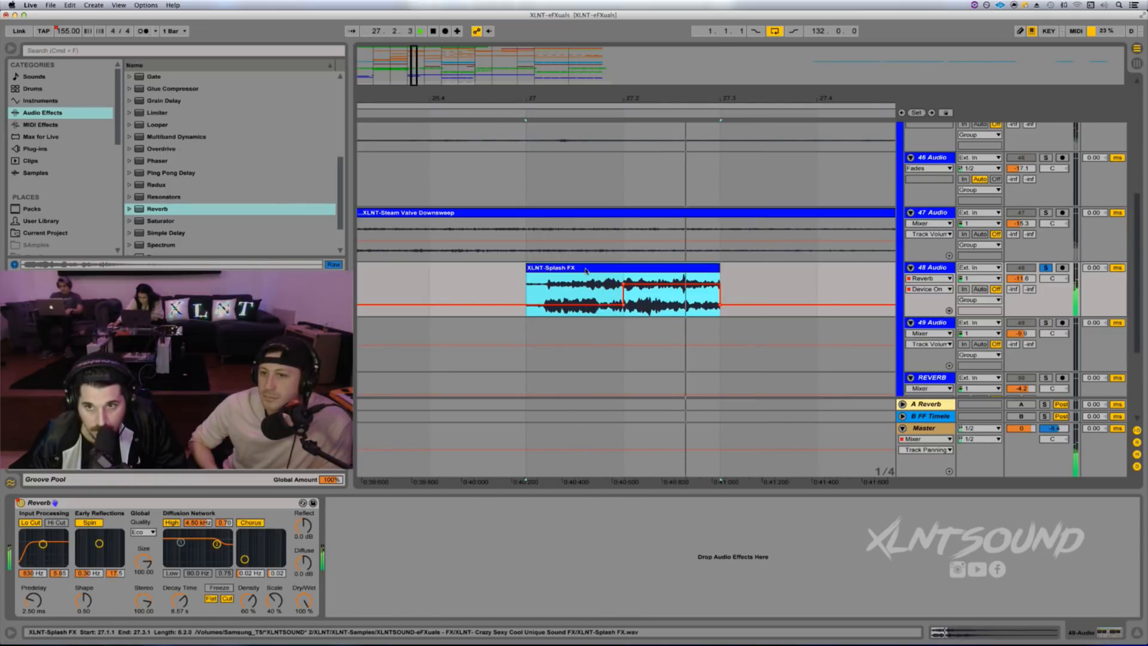
pyautogui.moveTo(741, 293); pyautogui.dragTo(746, 264)
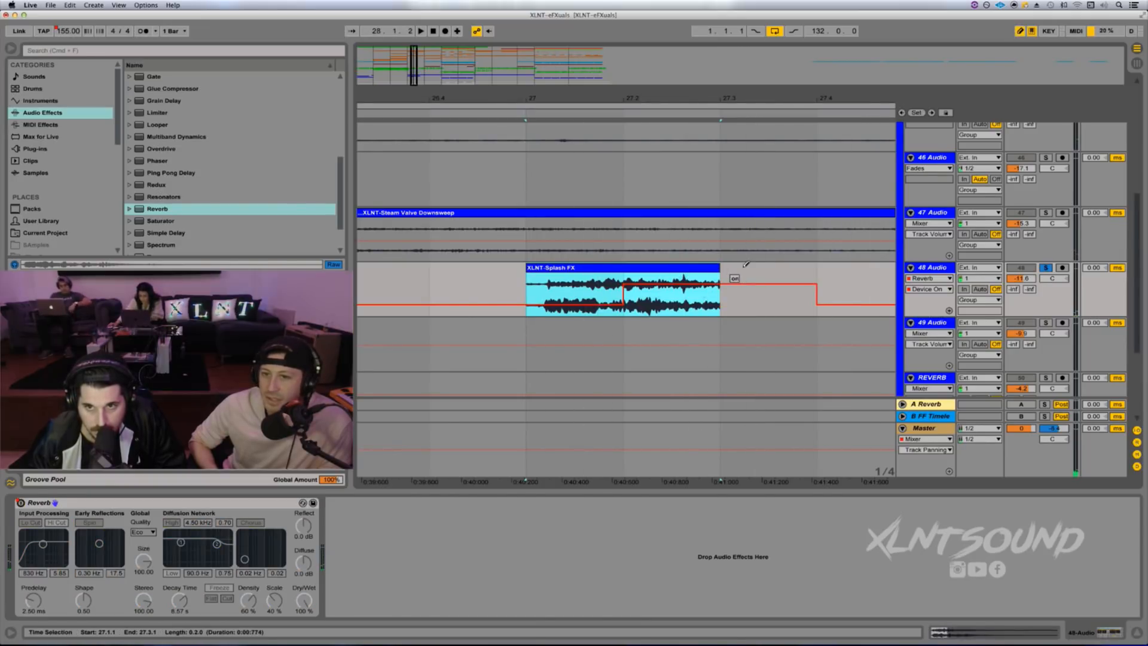
pyautogui.press('space')
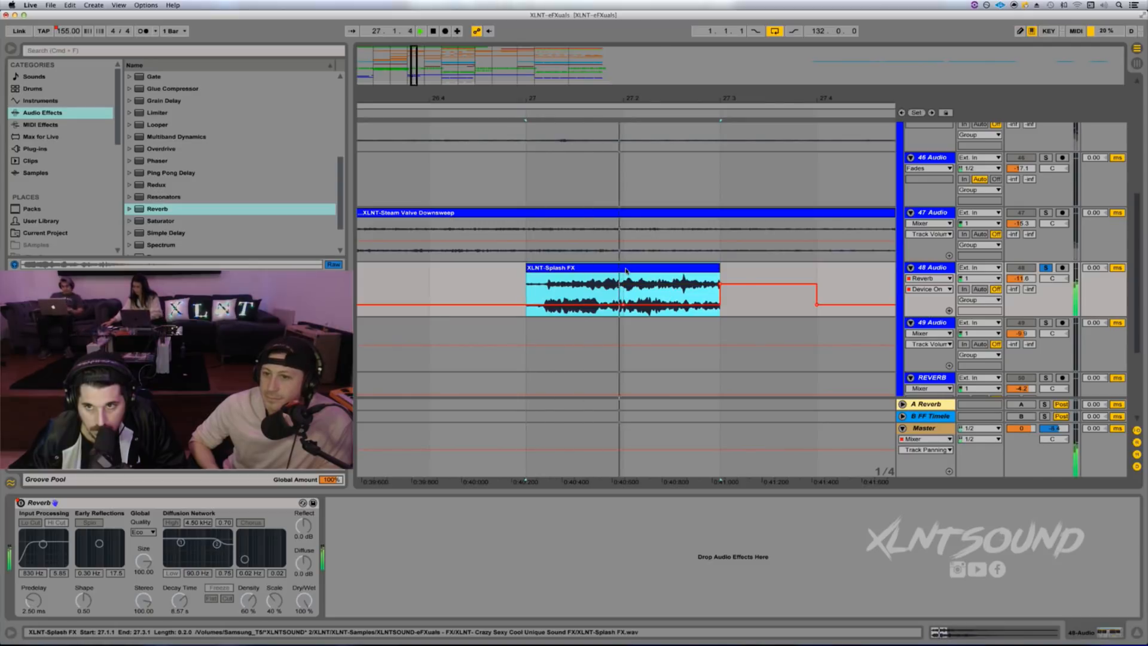
pyautogui.hscroll(3, 626, 272)
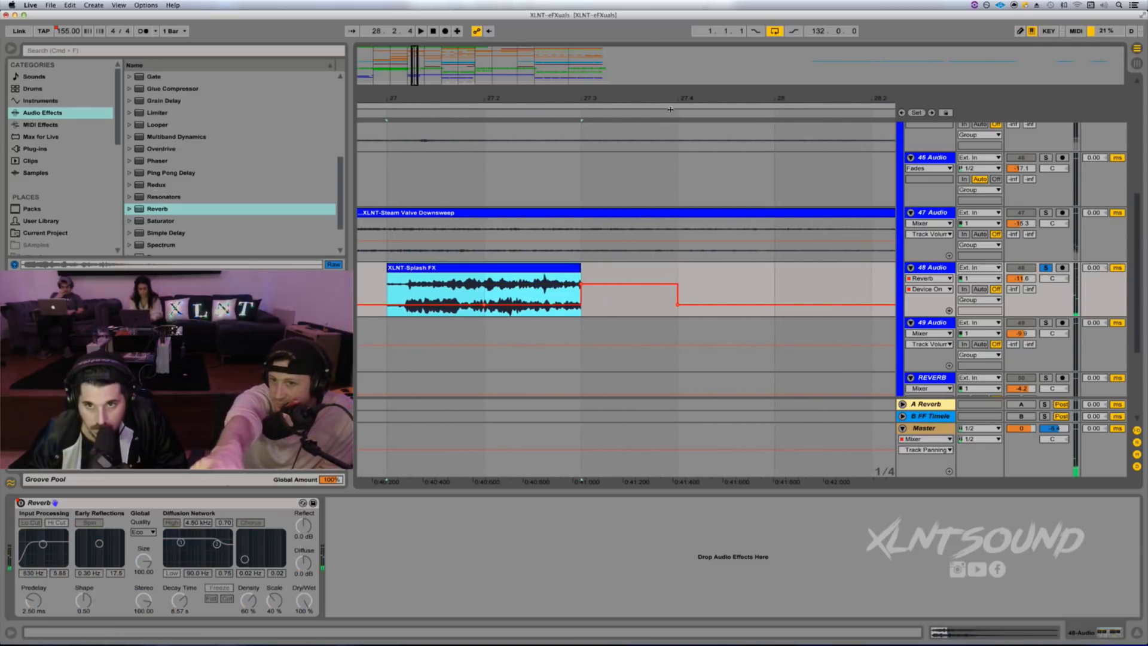
pyautogui.press('space')
# Step: Redraw the Reverb's Device On automation so it starts half a beat before the splash clip ends and lasts until 28.2
pyautogui.moveTo(669, 100); pyautogui.dragTo(670, 66)
pyautogui.moveTo(623, 100); pyautogui.dragTo(622, 150)
pyautogui.press('b')
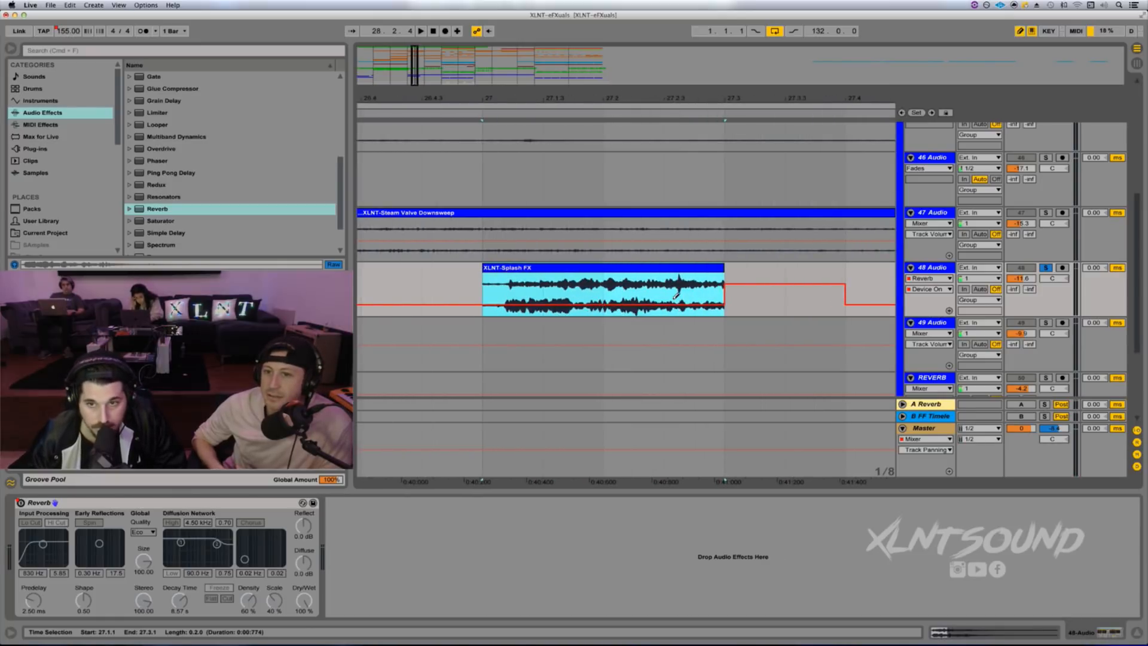
pyautogui.hscroll(5, 677, 280)
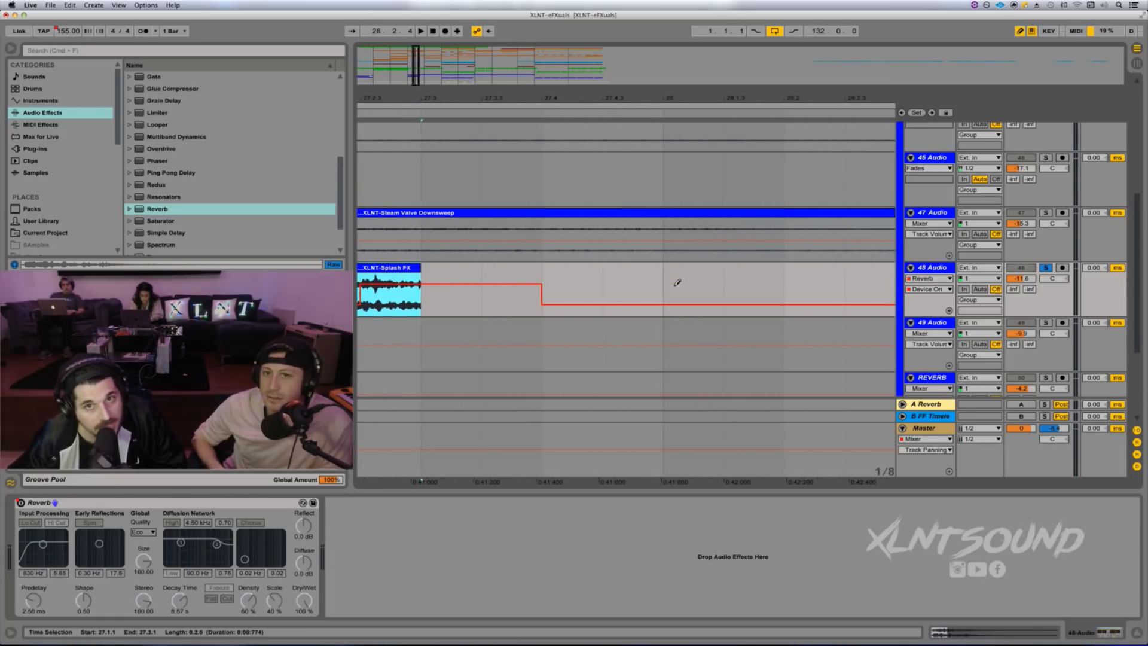
pyautogui.moveTo(427, 94); pyautogui.dragTo(433, 79)
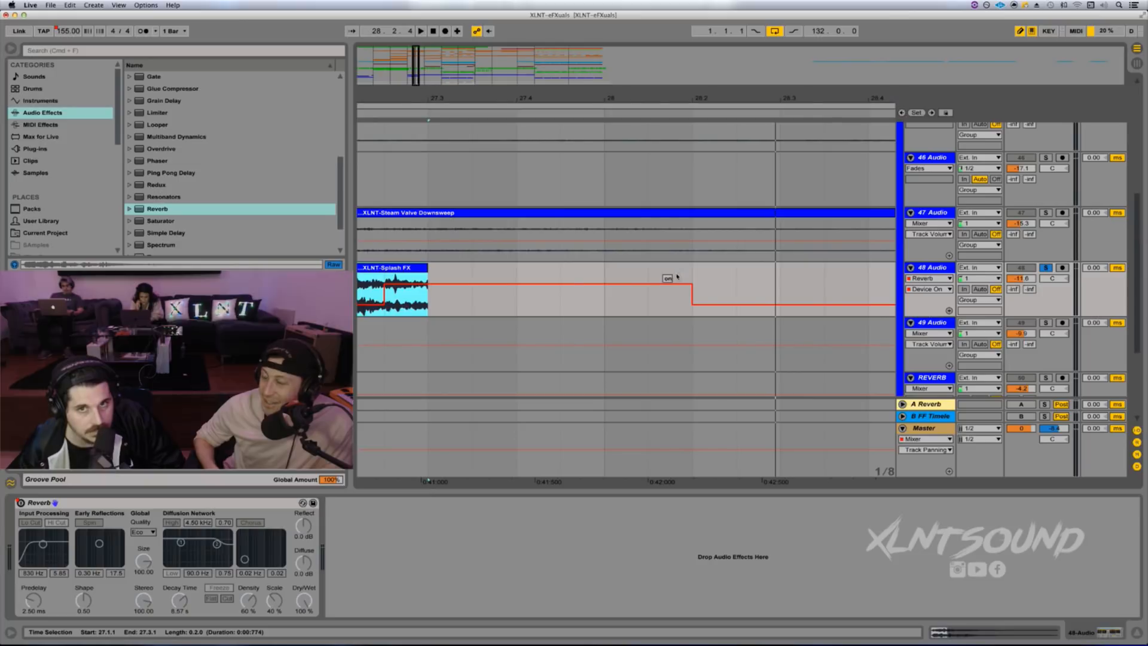
pyautogui.moveTo(428, 98); pyautogui.dragTo(505, 83)
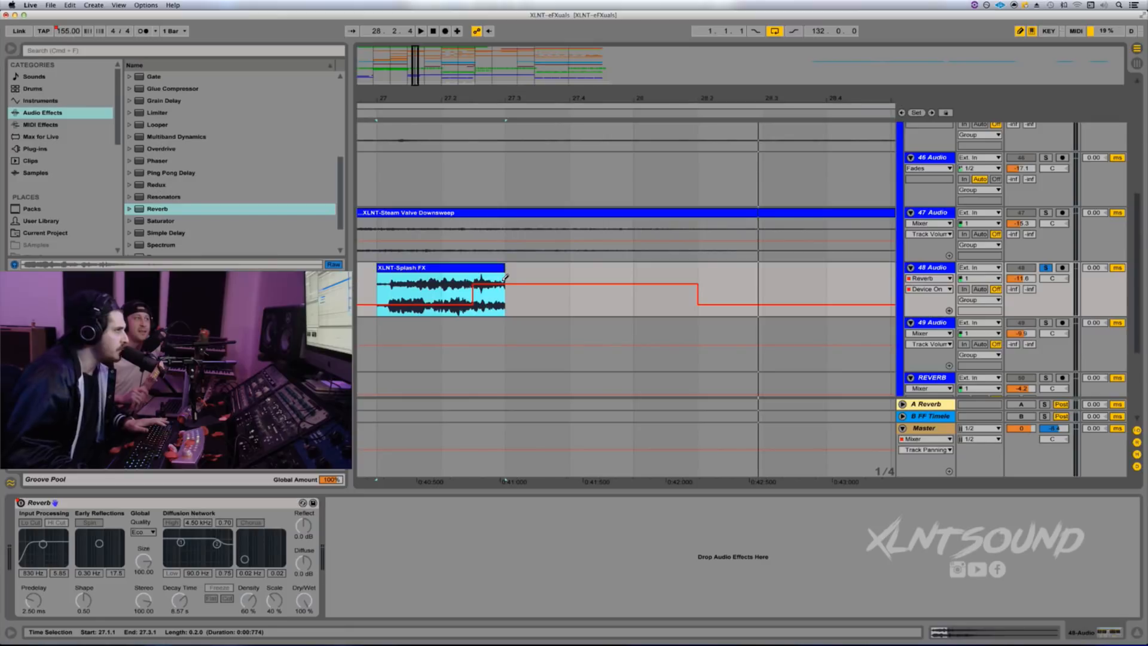
# Step: Audition the automated reverb throw on the splash and extend its on section to 28.3
pyautogui.press('space')
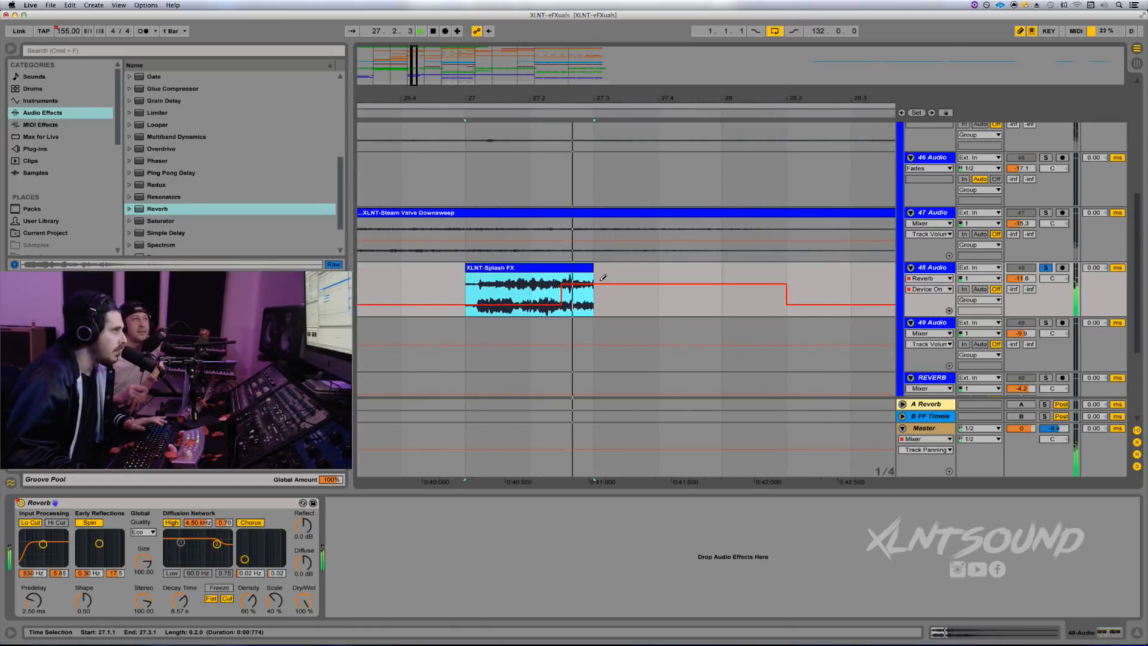
pyautogui.press('space')
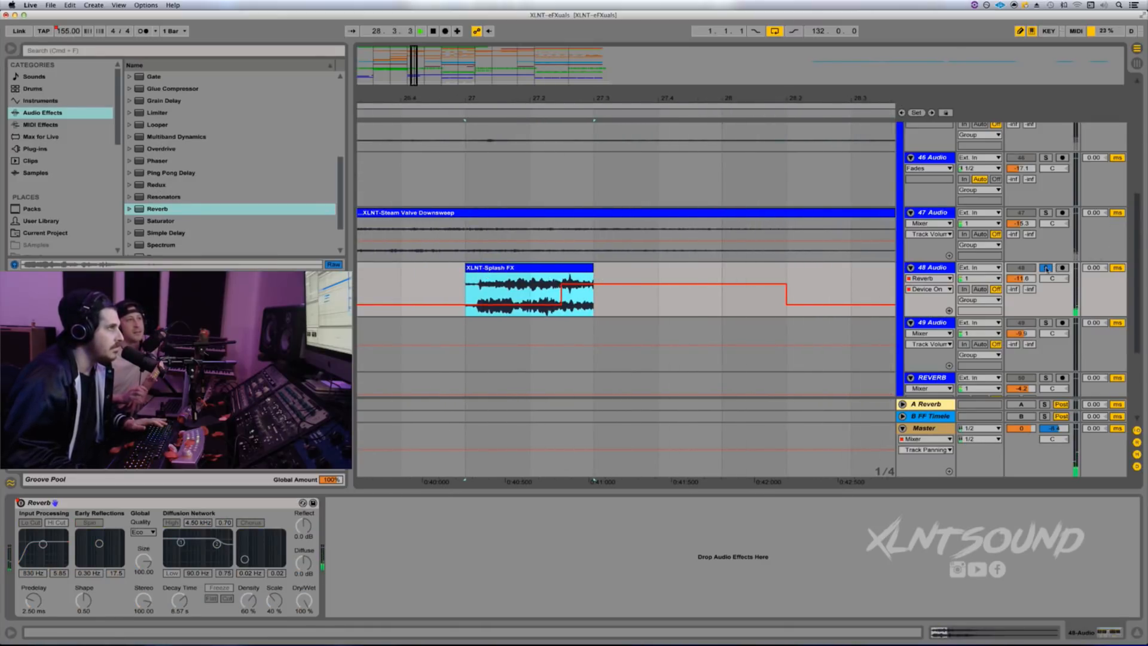
pyautogui.click(831, 283)
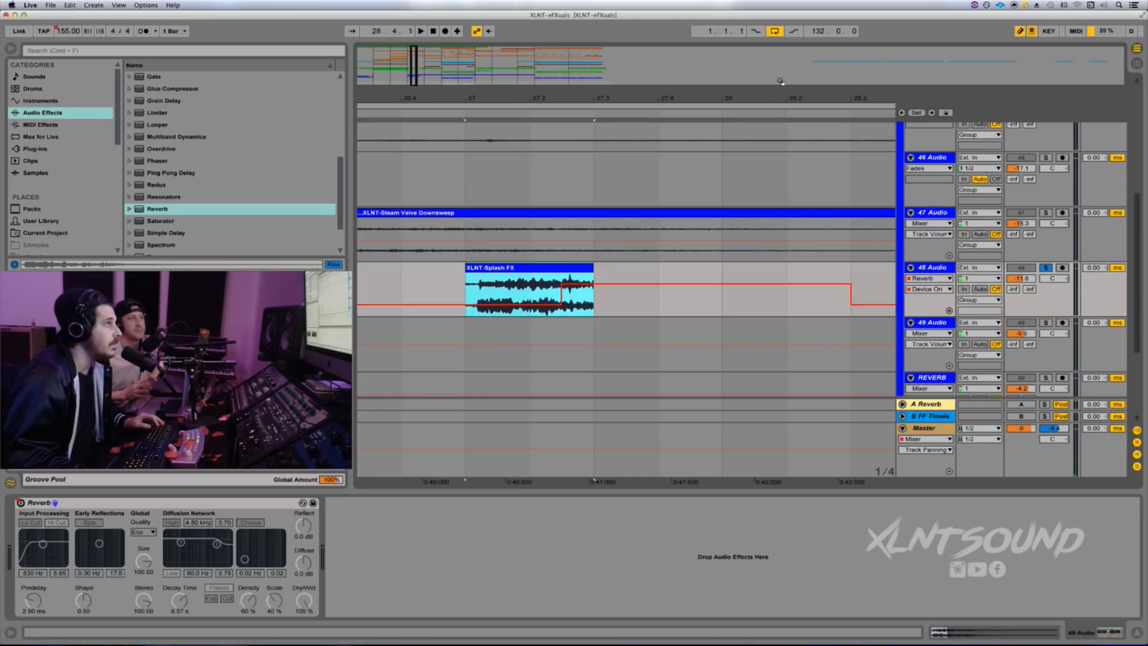
# Step: Unsolo the 48 Audio track and play the Pulse/Prehook section from bar 25 in the full mix
pyautogui.click(777, 76)
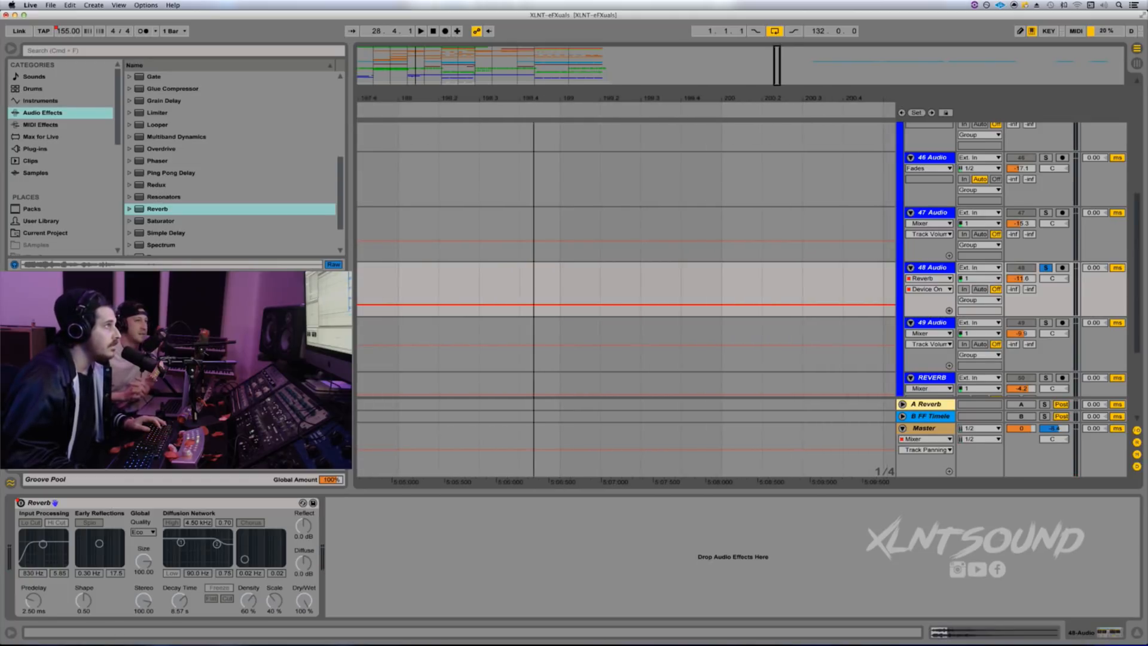
pyautogui.doubleClick(419, 100)
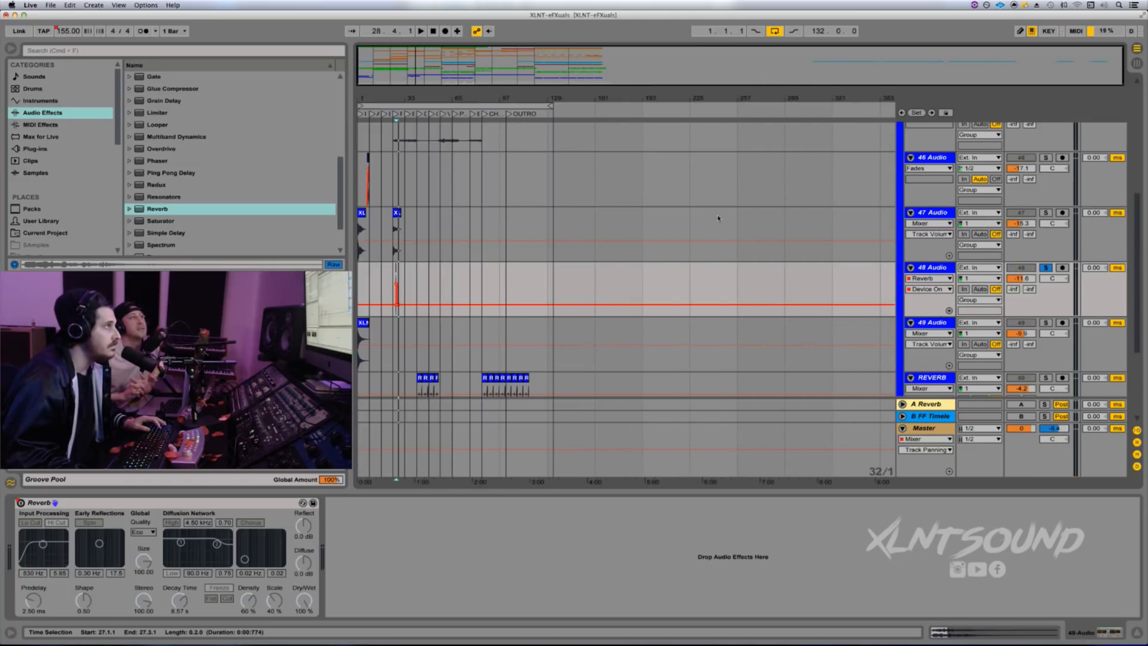
pyautogui.moveTo(381, 102); pyautogui.dragTo(505, 265)
pyautogui.click(485, 279)
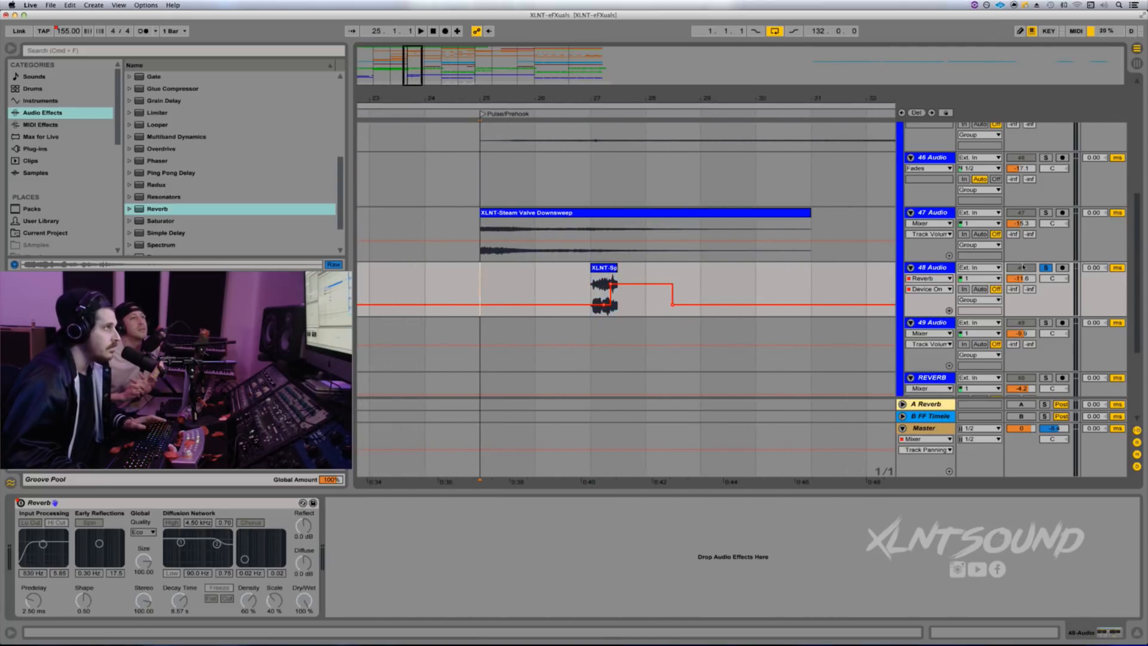
pyautogui.press('space')
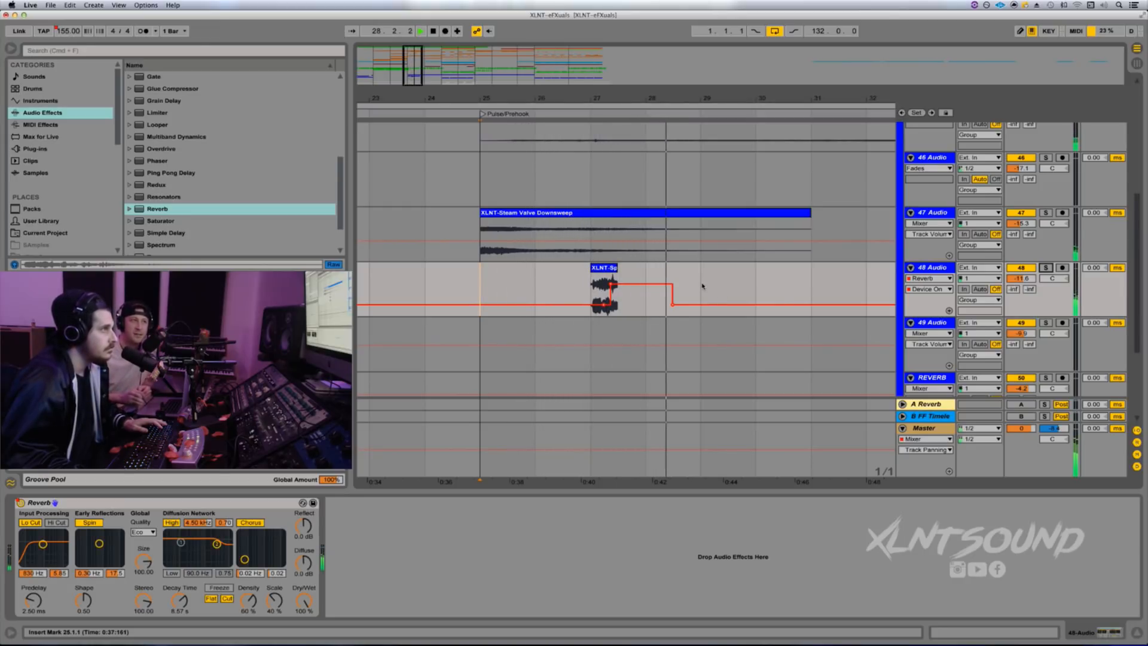
# Step: Duplicate the splash with its reverb automation from bars 25–29, copy it on to bar 32 and delete the bar 31 copy
pyautogui.moveTo(702, 286); pyautogui.dragTo(490, 295)
pyautogui.press('super+d')
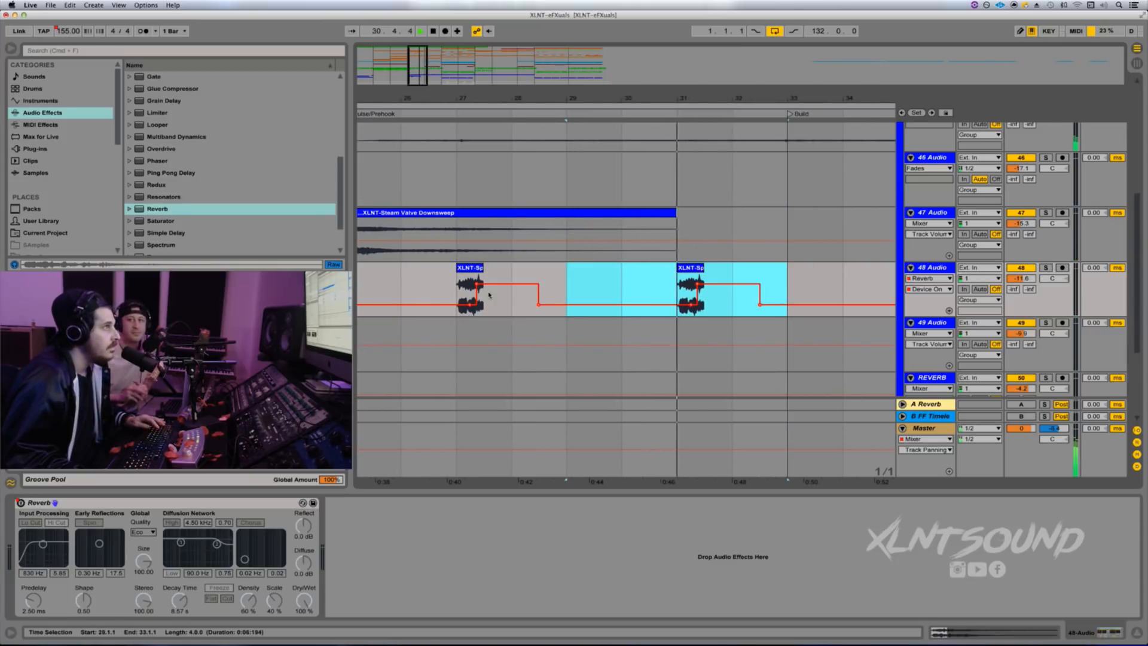
pyautogui.click(731, 270)
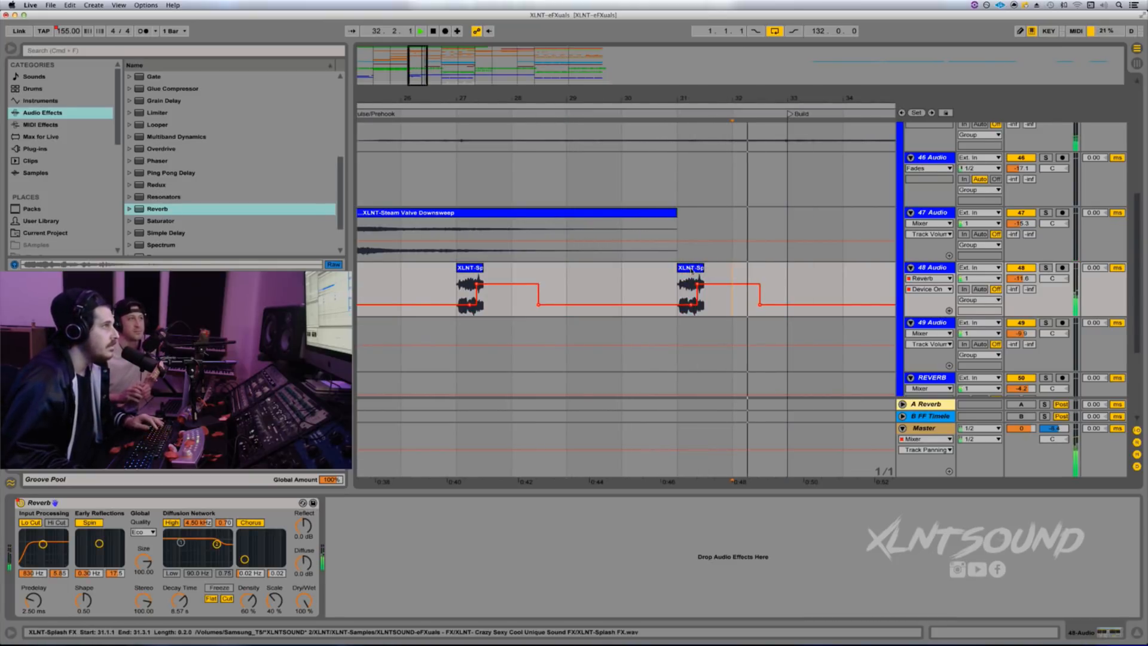
pyautogui.hotkey('shift', 'Left')
pyautogui.press('super+d')
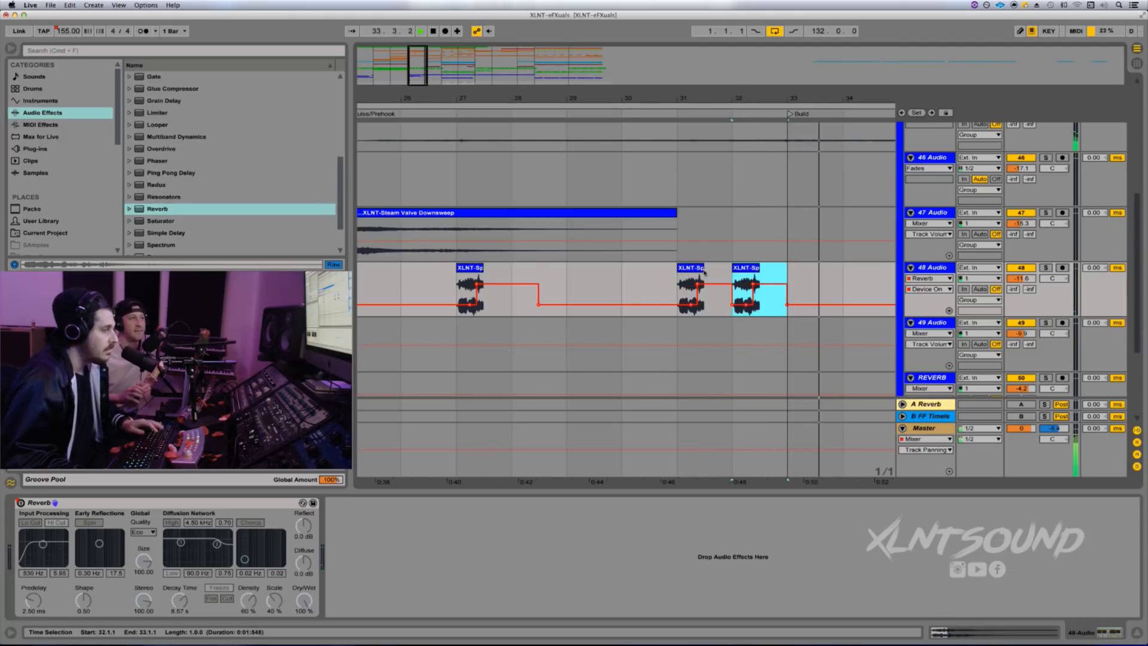
pyautogui.moveTo(731, 268); pyautogui.dragTo(678, 281)
pyautogui.press('Delete')
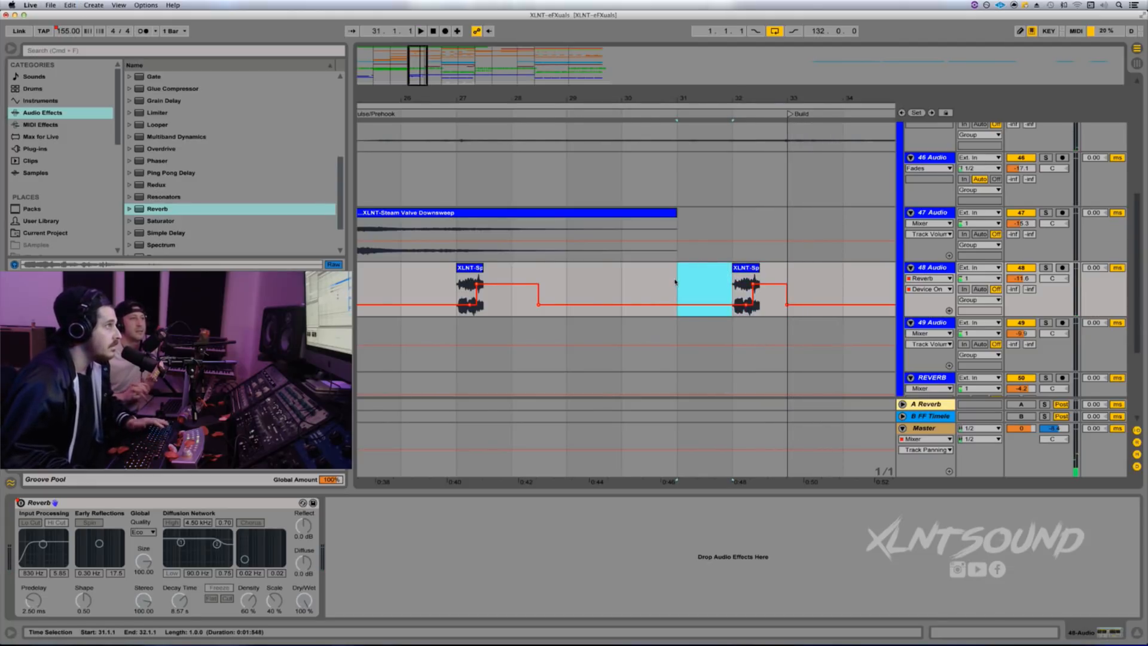
# Step: Audition both splashes in the Pulse/Prehook, first from bar 26 and again from bar 31 leading into the Build
pyautogui.hscroll(-5, 677, 281)
pyautogui.click(649, 257)
pyautogui.press('space')
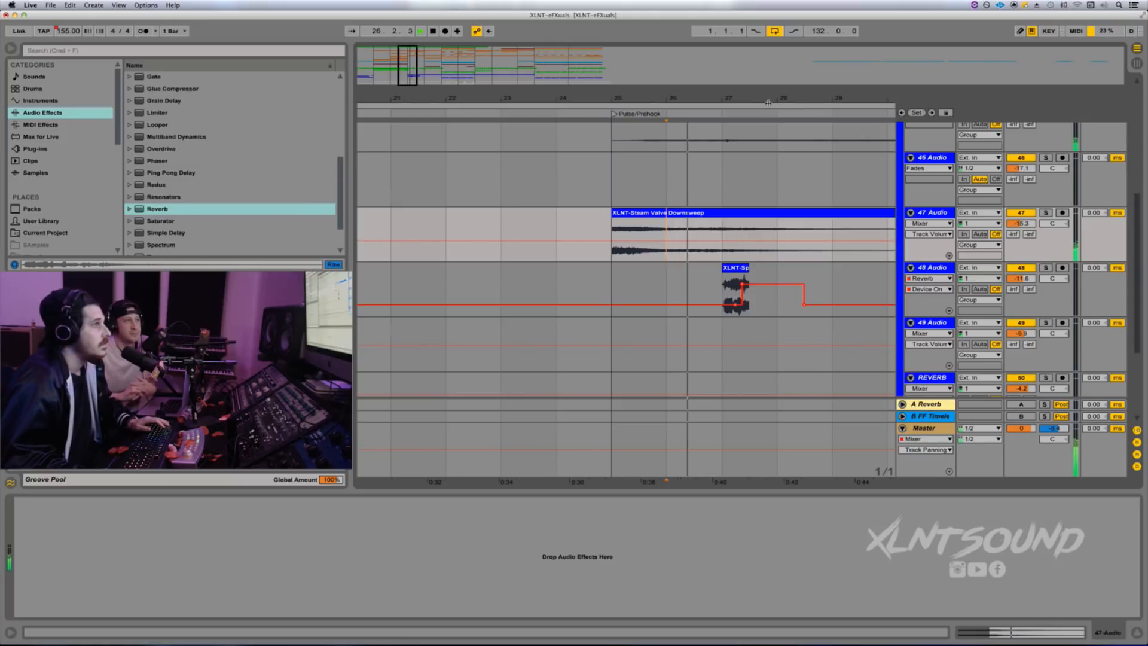
pyautogui.moveTo(769, 103); pyautogui.dragTo(769, 77)
pyautogui.hscroll(2, 781, 203)
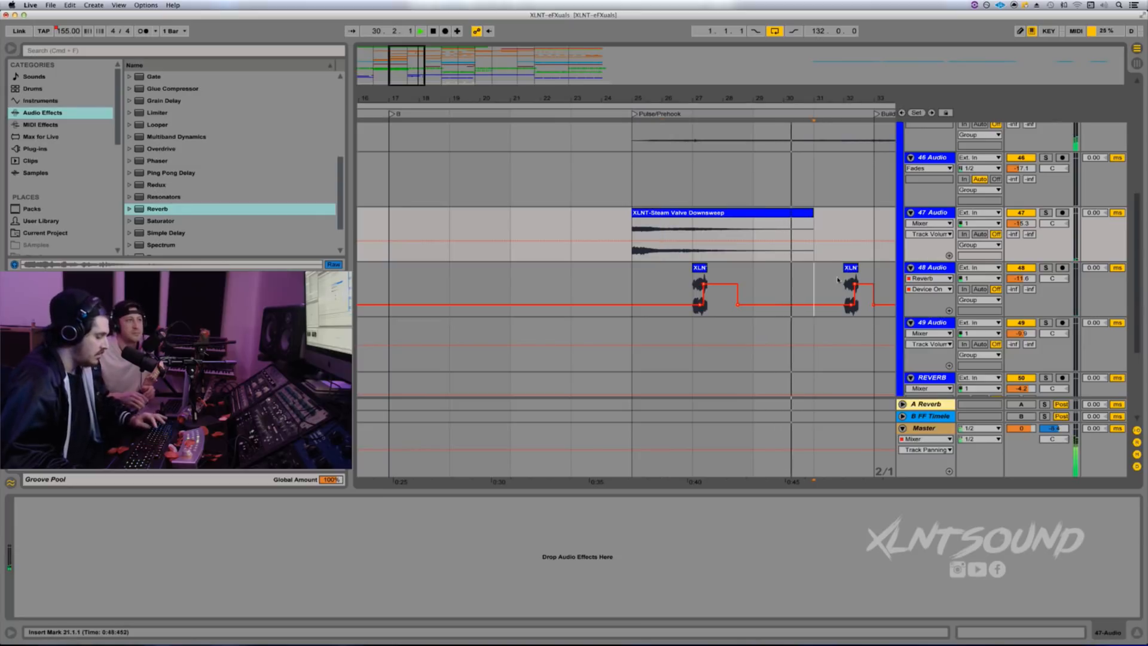
pyautogui.moveTo(815, 281); pyautogui.dragTo(872, 278)
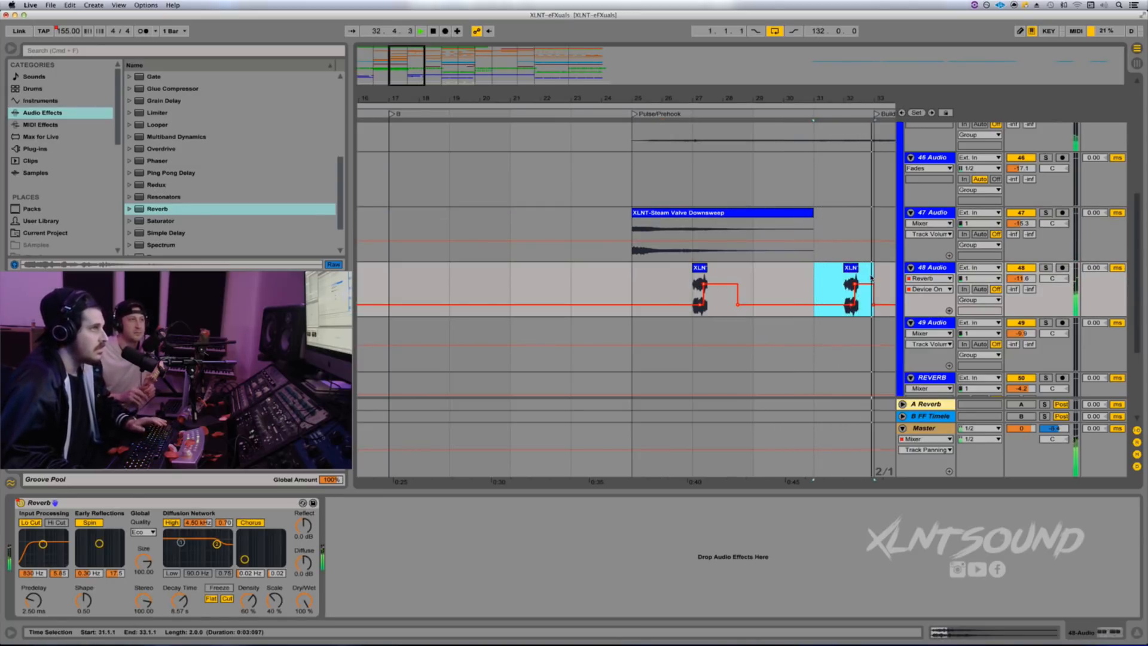
pyautogui.press('space')
pyautogui.press('space')
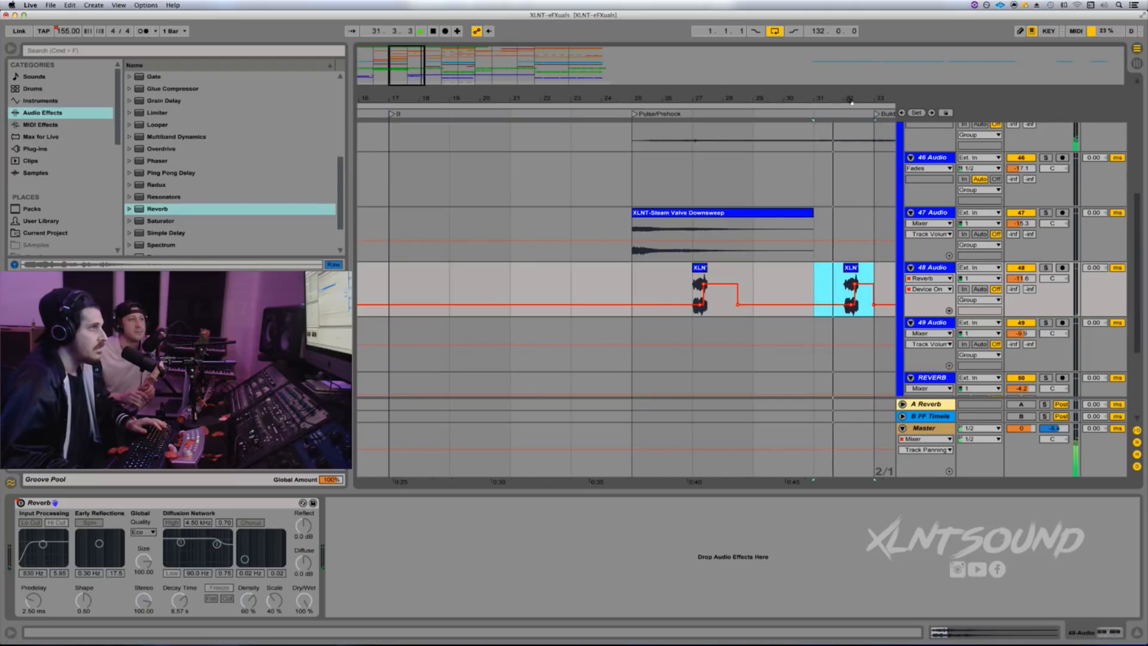
# Step: Try the second splash with its reverb automation two beats later, starting at 32.3, and audition it
pyautogui.moveTo(849, 101); pyautogui.dragTo(670, 179)
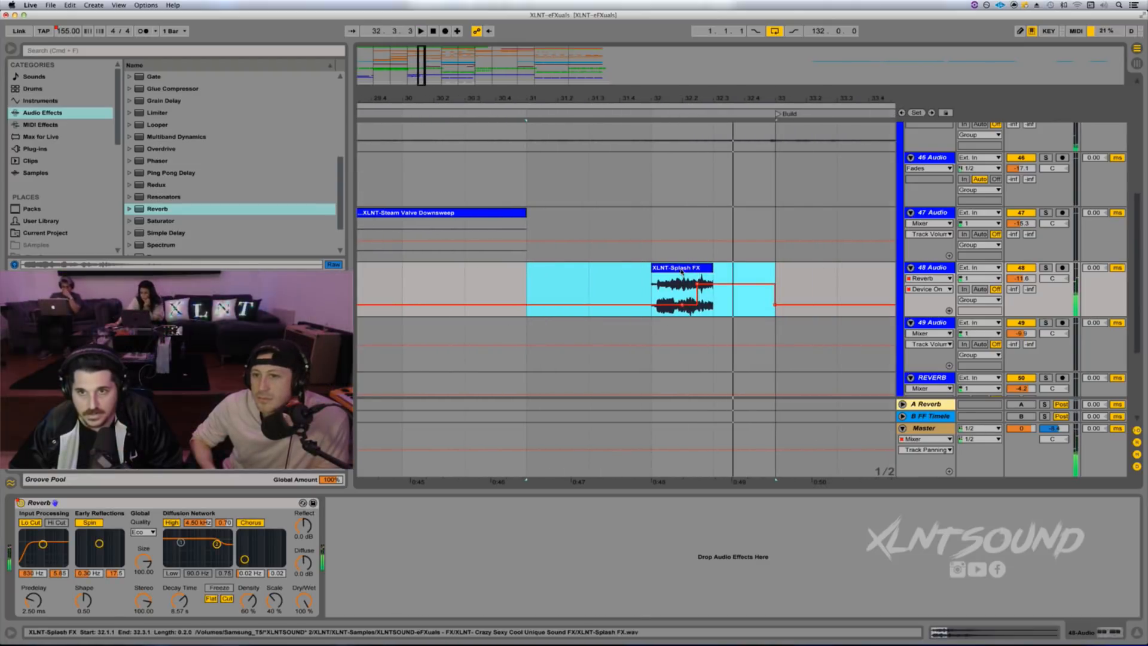
pyautogui.moveTo(722, 285); pyautogui.dragTo(764, 285)
pyautogui.press('space')
pyautogui.press('space')
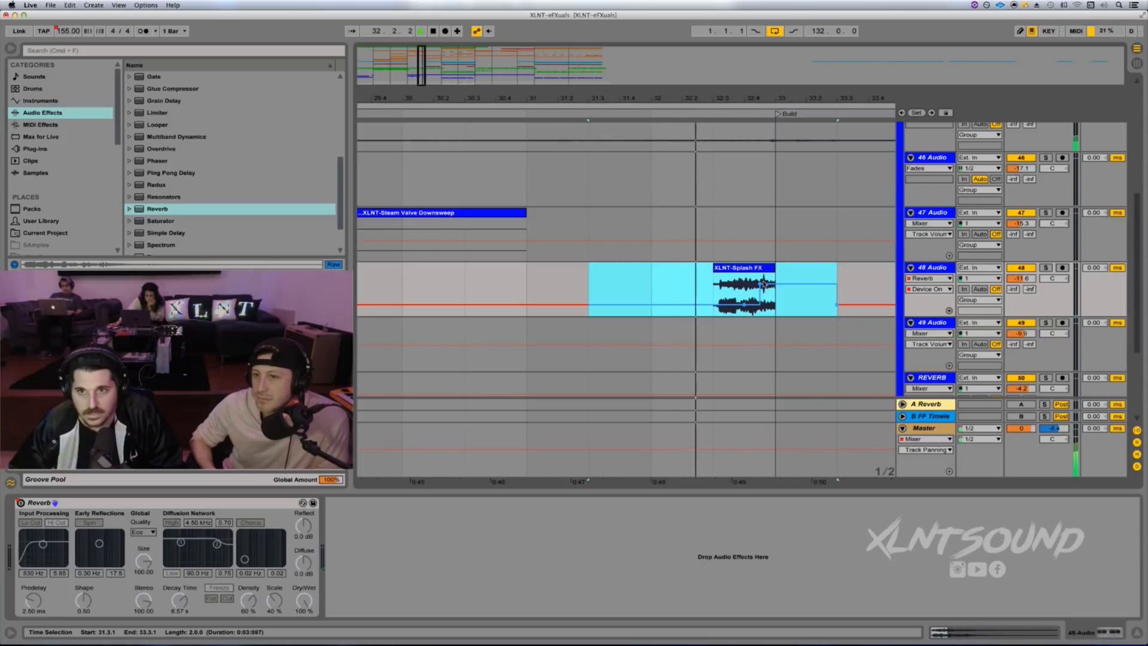
pyautogui.click(742, 267)
pyautogui.press('space')
# Step: Try the second splash one bar earlier, starting at 31.3, audition it and delete it
pyautogui.moveTo(706, 281); pyautogui.dragTo(681, 281)
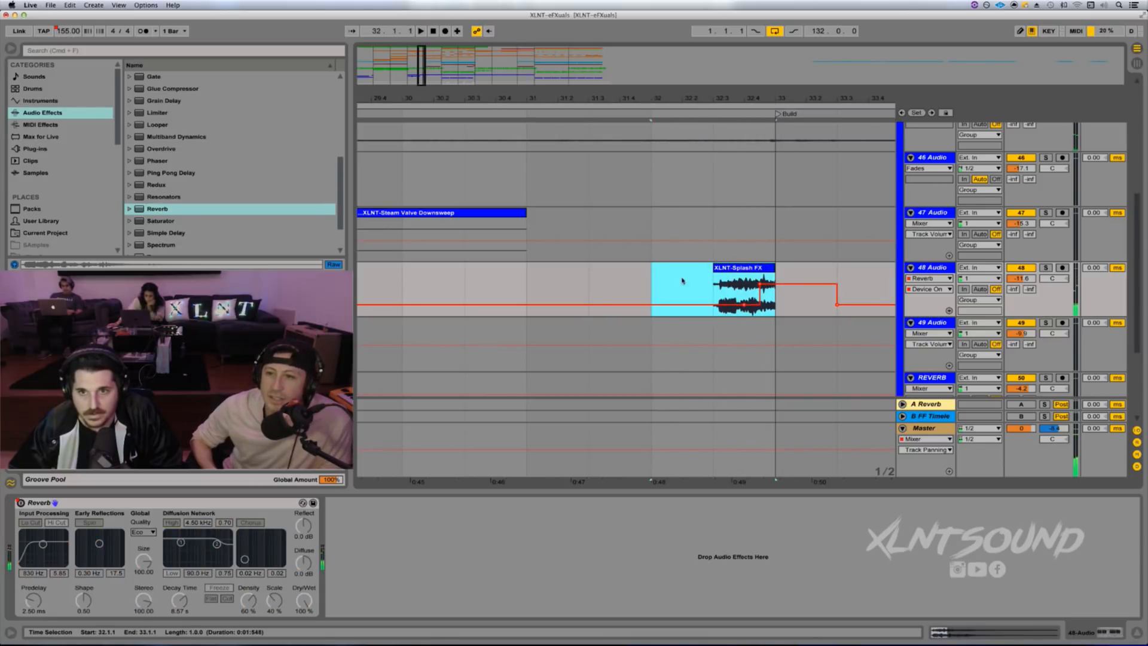
pyautogui.moveTo(750, 268); pyautogui.dragTo(630, 281)
pyautogui.press('space')
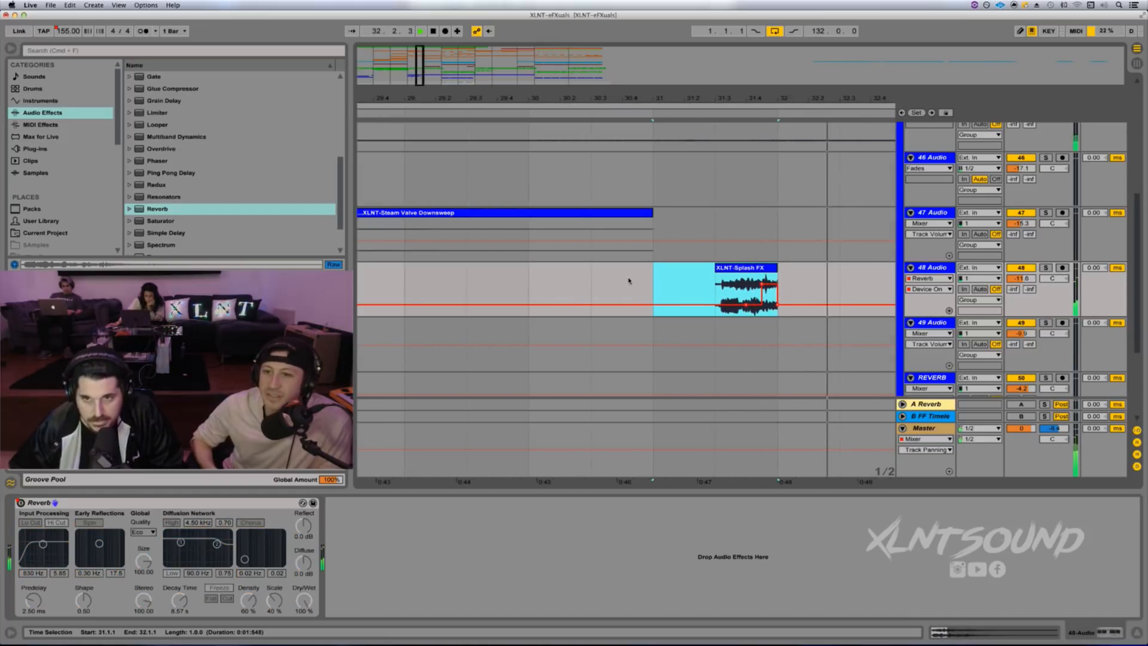
pyautogui.press('space')
pyautogui.press('Delete')
# Step: Play the Pulse/Prehook section from bar 25 through to the Build and check the FX tracks
pyautogui.hscroll(-10, 583, 277)
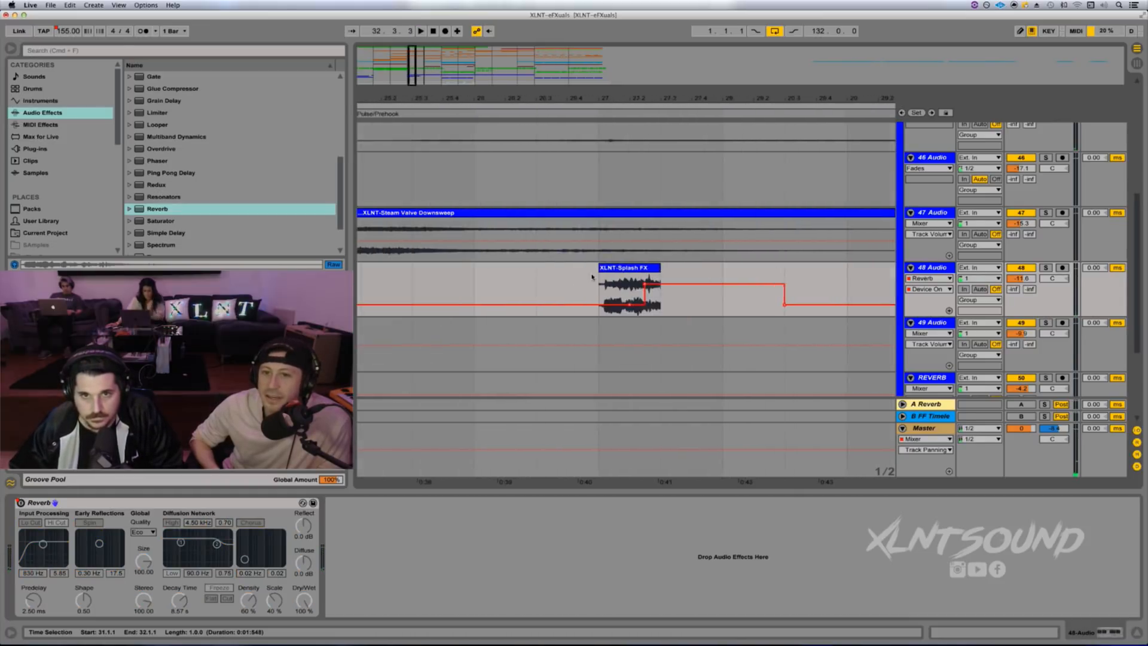
pyautogui.click(424, 274)
pyautogui.press('space')
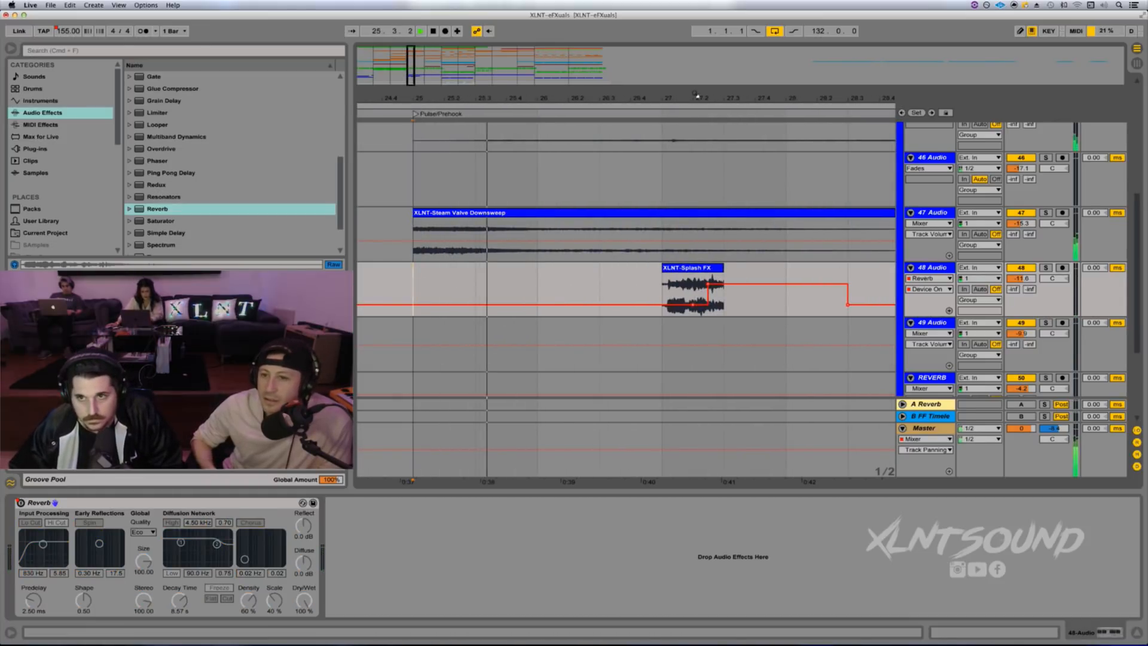
pyautogui.moveTo(697, 96); pyautogui.dragTo(696, 75)
pyautogui.scroll(3, 827, 208)
pyautogui.hscroll(1, 828, 207)
pyautogui.hscroll(1, 827, 207)
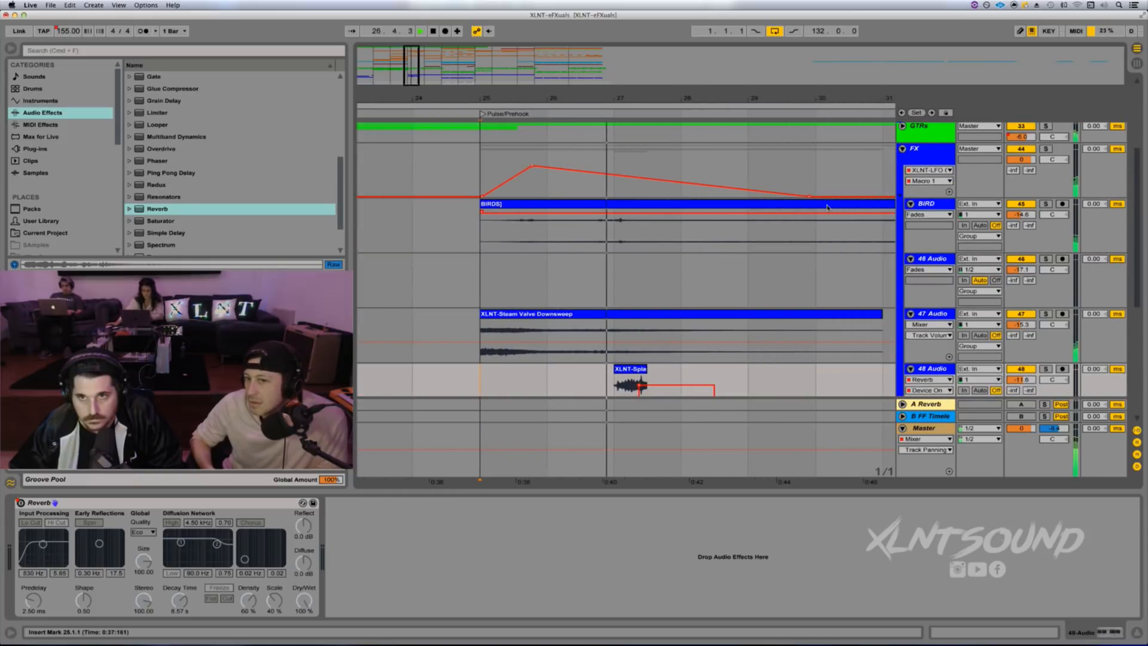
pyautogui.moveTo(774, 98); pyautogui.dragTo(773, 79)
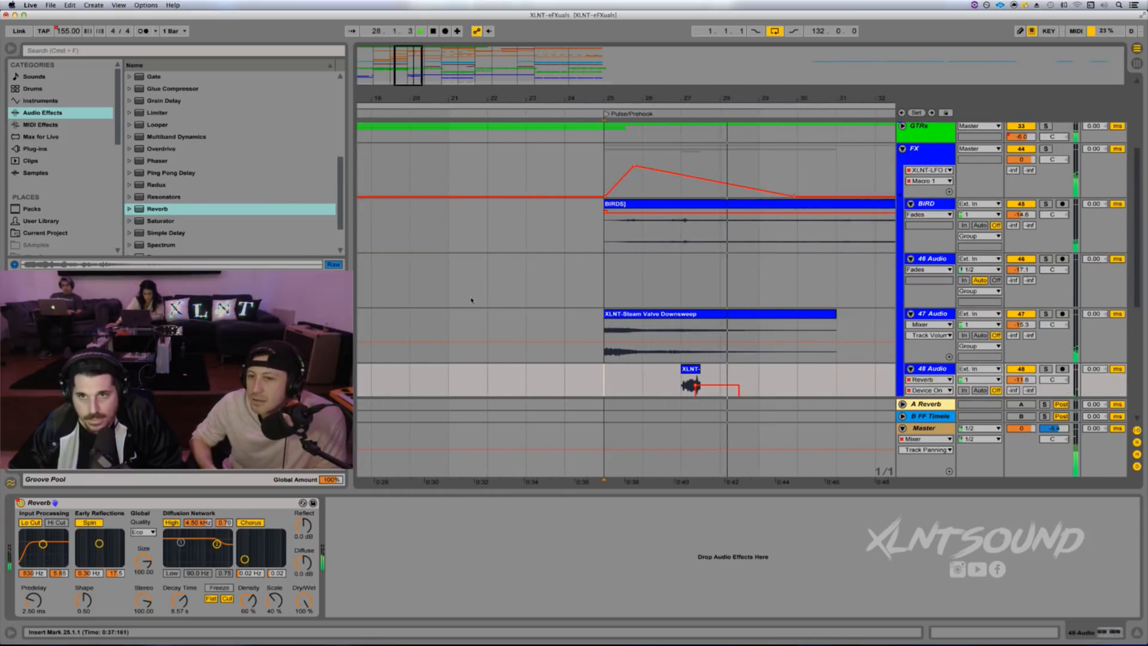
pyautogui.hscroll(5, 640, 226)
pyautogui.moveTo(658, 103); pyautogui.dragTo(659, 83)
pyautogui.scroll(-3, 766, 236)
pyautogui.hscroll(3, 766, 236)
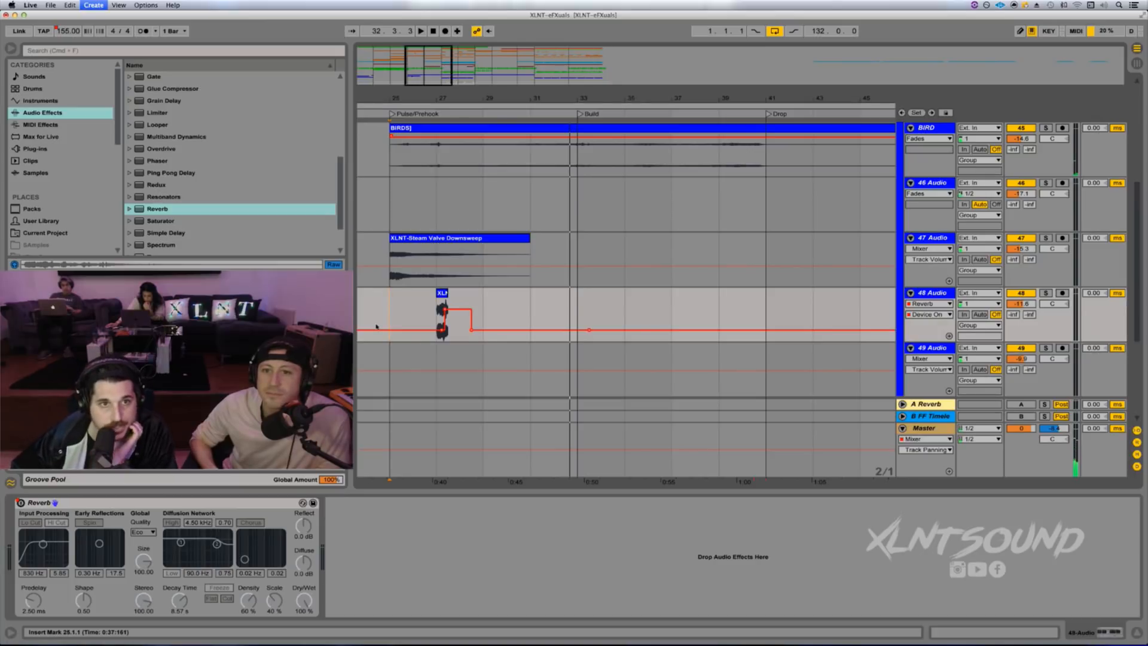
# Step: Insert a new audio track below 48 Audio and open the XLNTSOUND-eFXuals - FX sample folder
pyautogui.press('super+t')
pyautogui.scroll(-5, 58, 192)
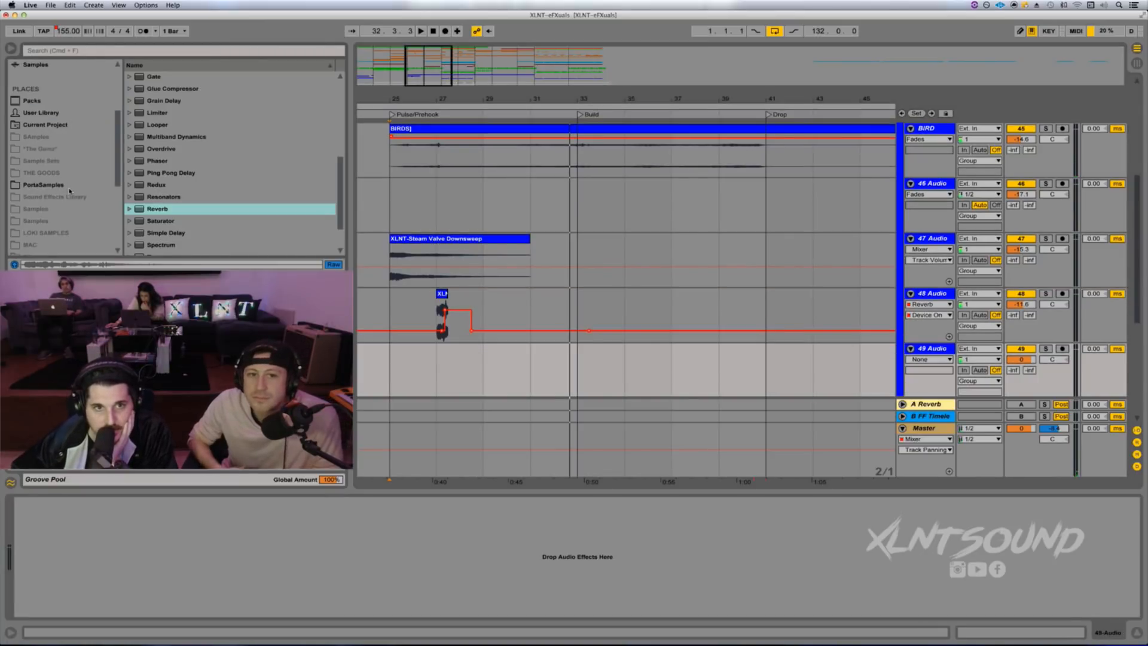
pyautogui.scroll(-5, 70, 190)
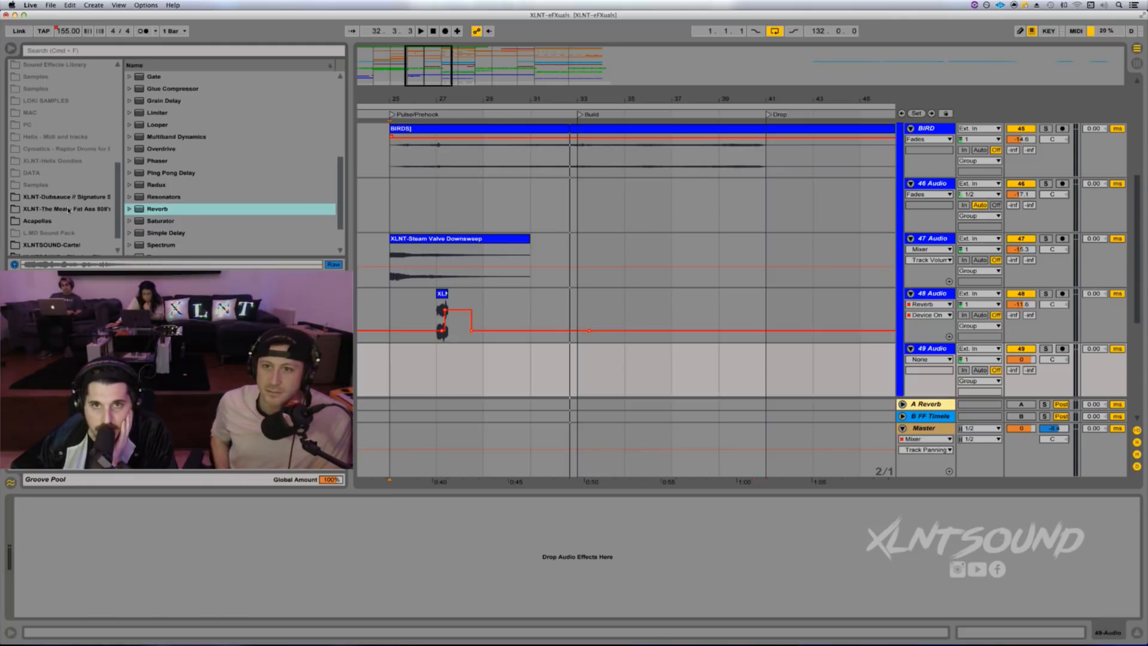
pyautogui.moveTo(458, 96); pyautogui.dragTo(599, 97)
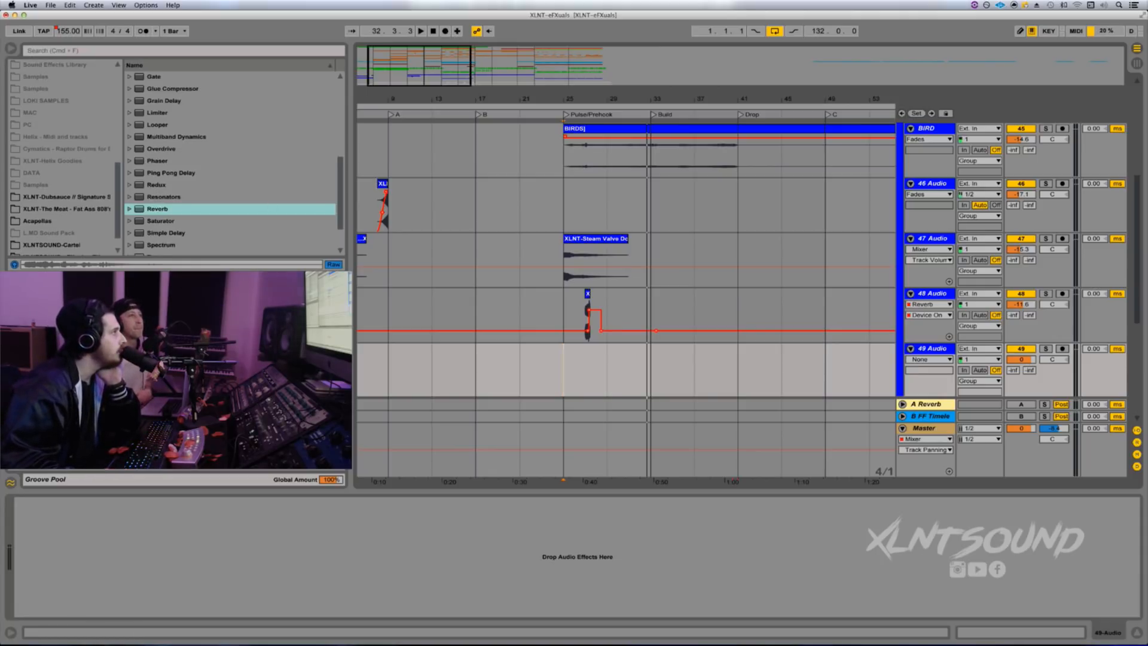
pyautogui.scroll(-2, 122, 199)
pyautogui.click(70, 237)
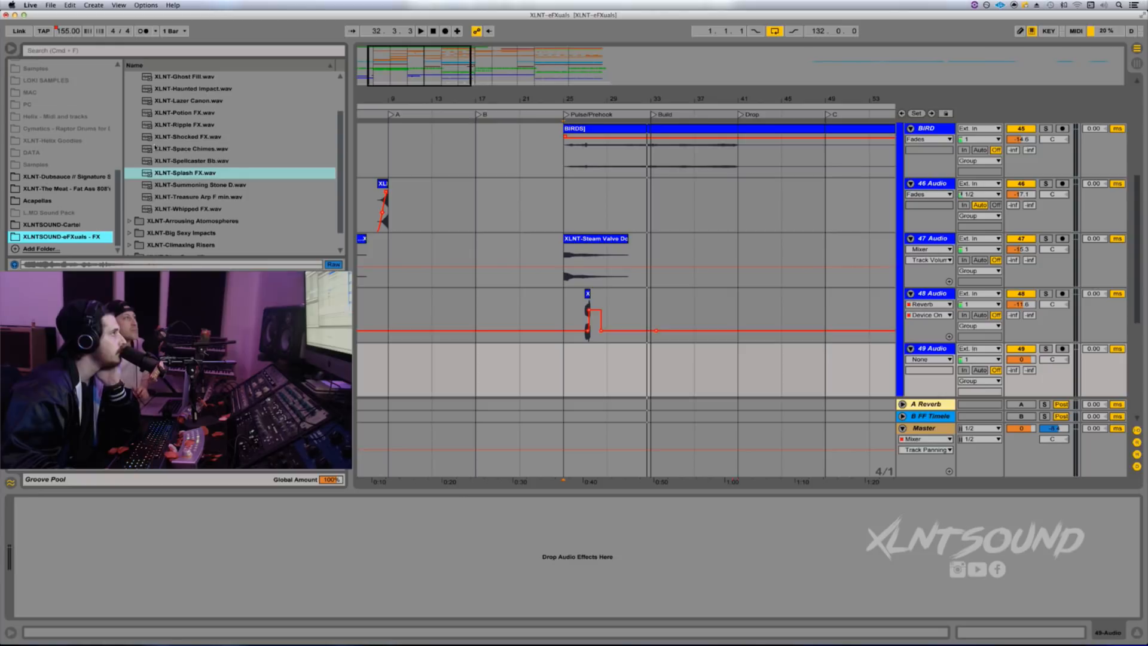
# Step: Audition samples in the Crazy Sexy Cool Unique Sound FX folder, including Whipped FX, Drone Nest Texture and Cave Dweller FX
pyautogui.click(168, 198)
pyautogui.click(174, 209)
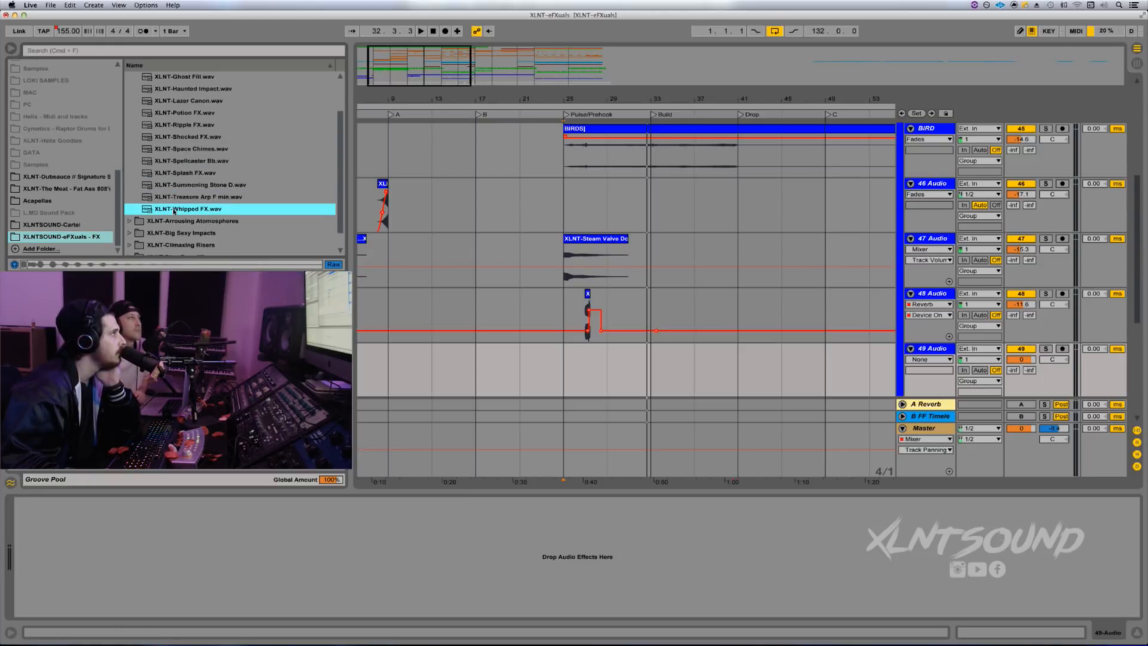
pyautogui.click(181, 149)
pyautogui.click(187, 113)
pyautogui.scroll(2, 190, 118)
pyautogui.click(190, 114)
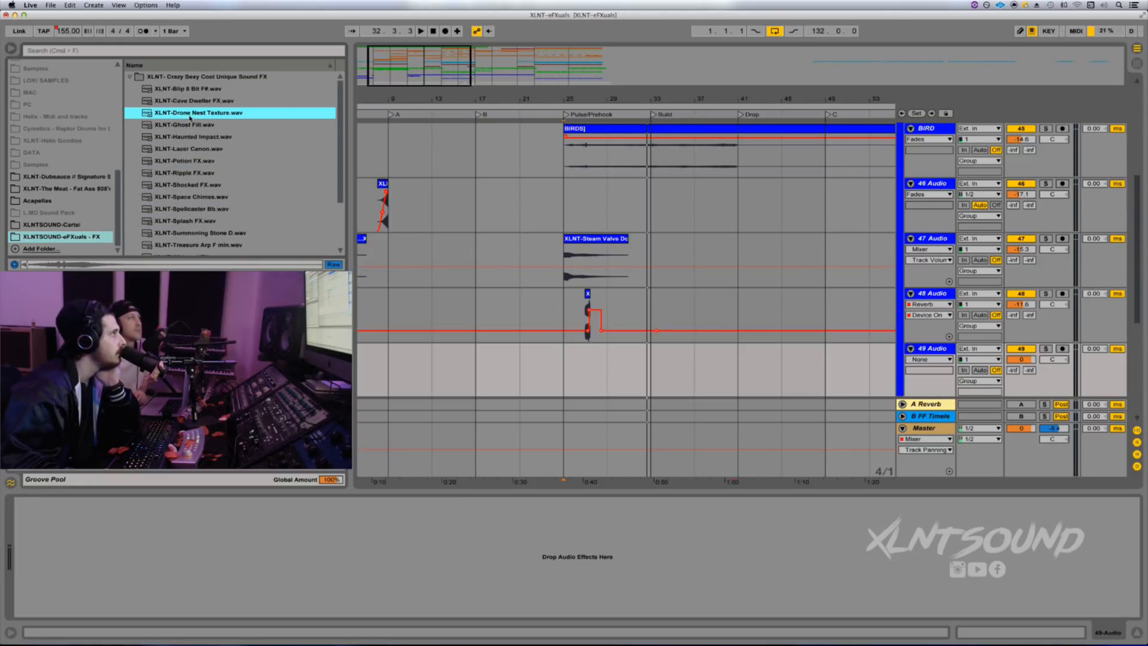
pyautogui.click(189, 101)
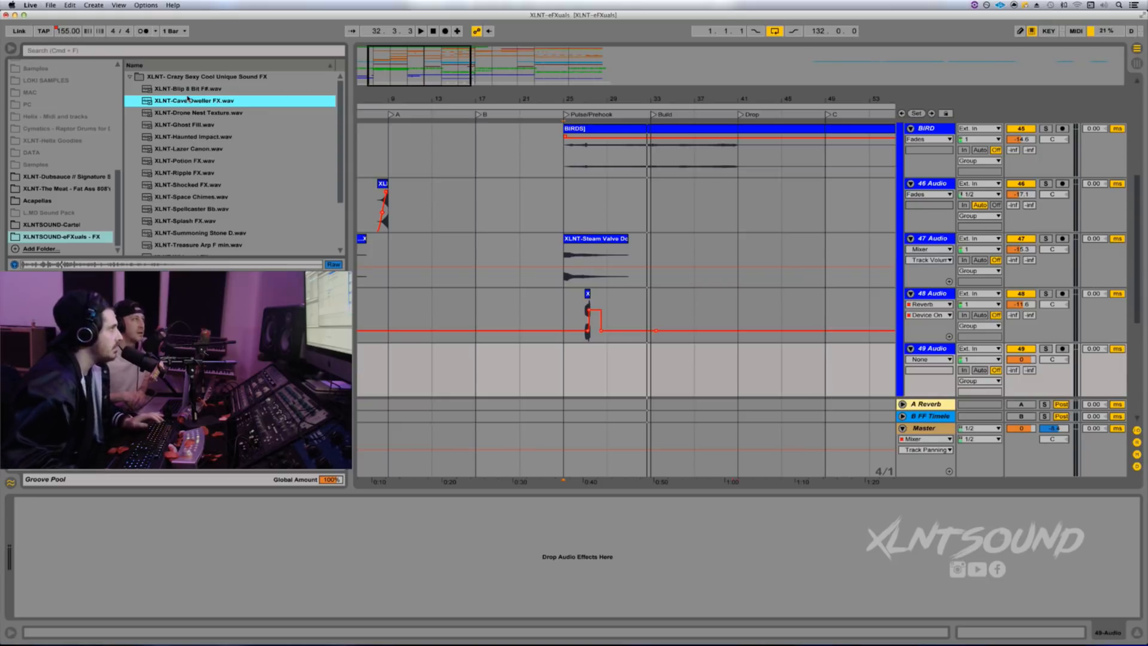
# Step: Place XLNT-Cave Dweller FX on the 49 Audio track at bar 25 and lower the track volume to about -11.9 dB during playback
pyautogui.moveTo(192, 104); pyautogui.dragTo(592, 354)
pyautogui.press('space')
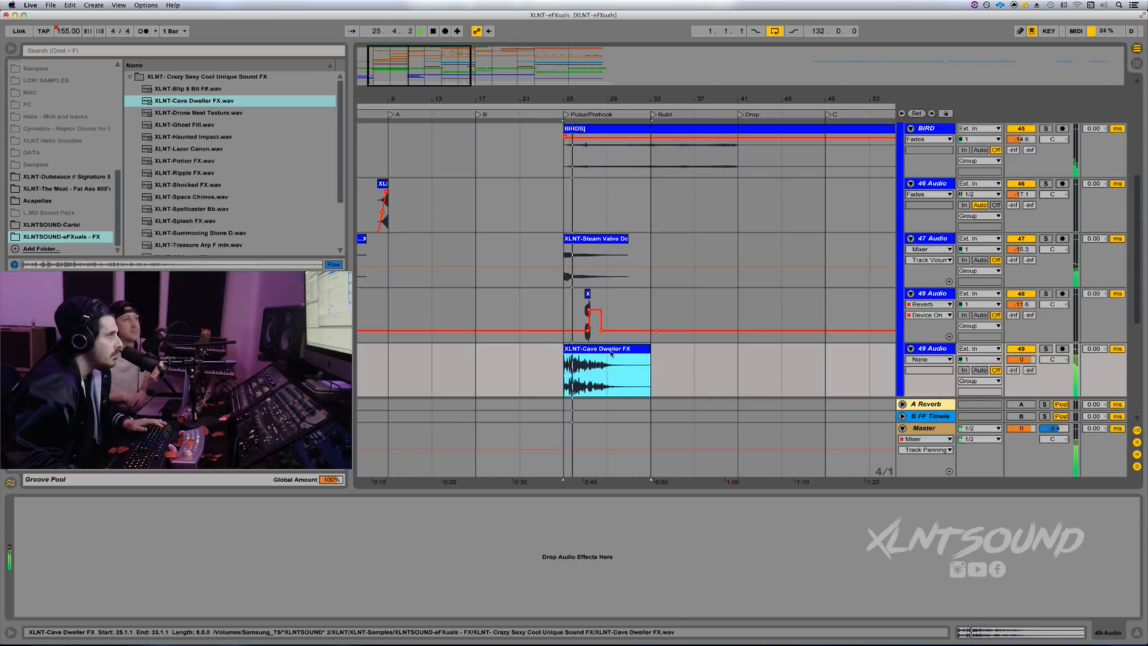
pyautogui.moveTo(1021, 359); pyautogui.dragTo(1022, 385)
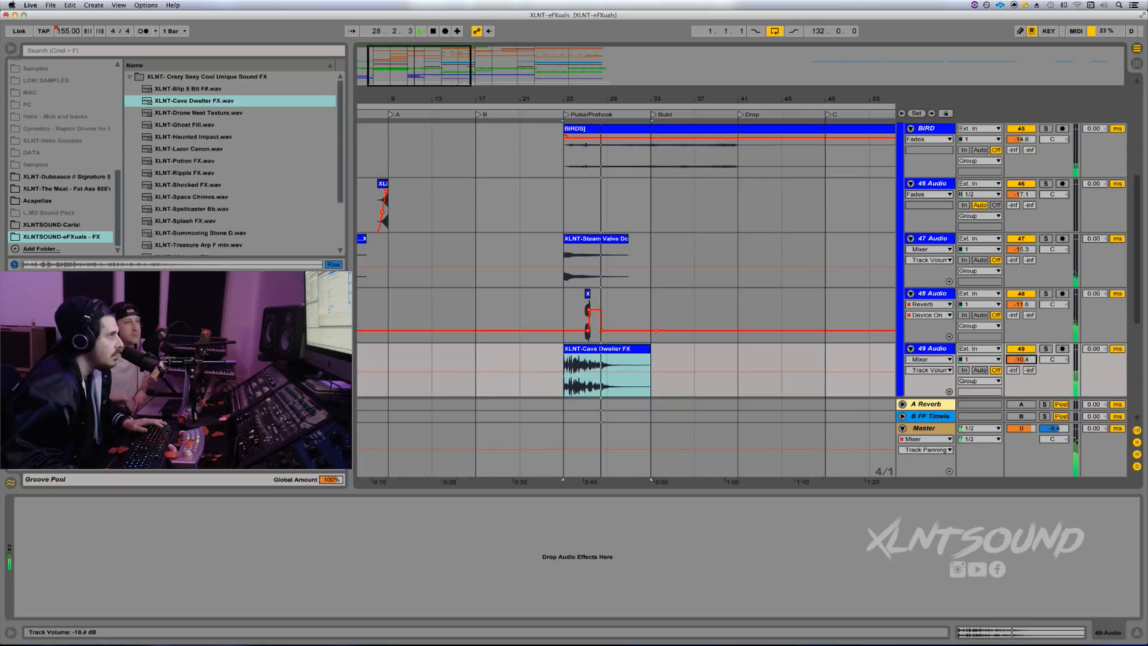
pyautogui.press('space')
pyautogui.press('space')
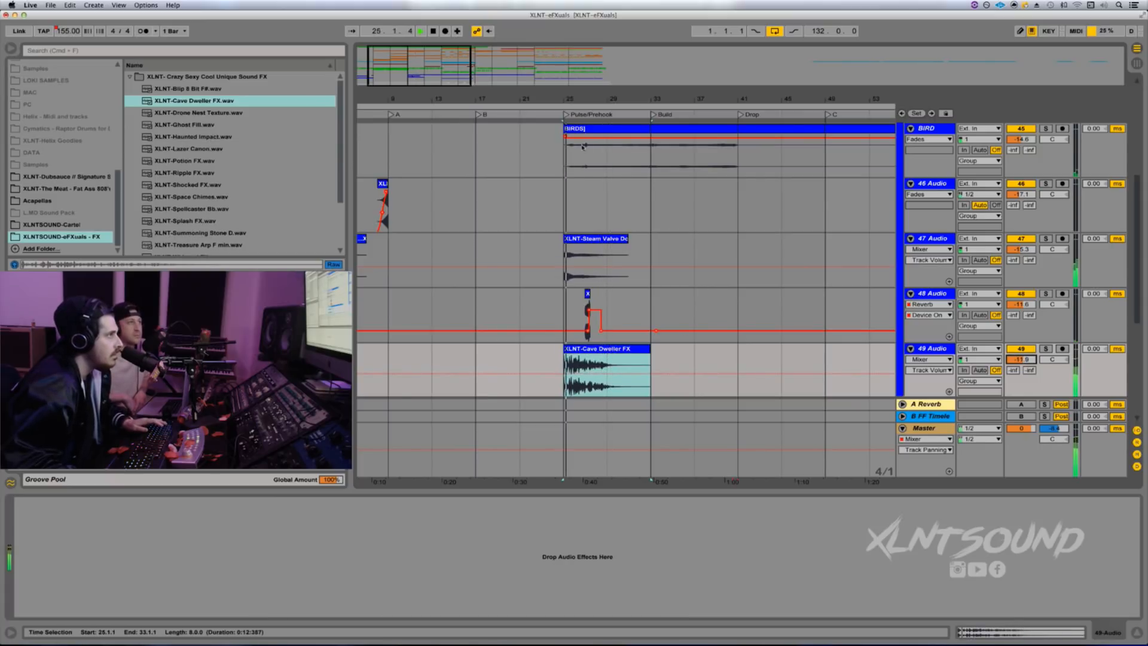
# Step: Delete the first two bars of the Cave Dweller FX clip so it starts at bar 27, and play it back
pyautogui.moveTo(574, 100); pyautogui.dragTo(574, 155)
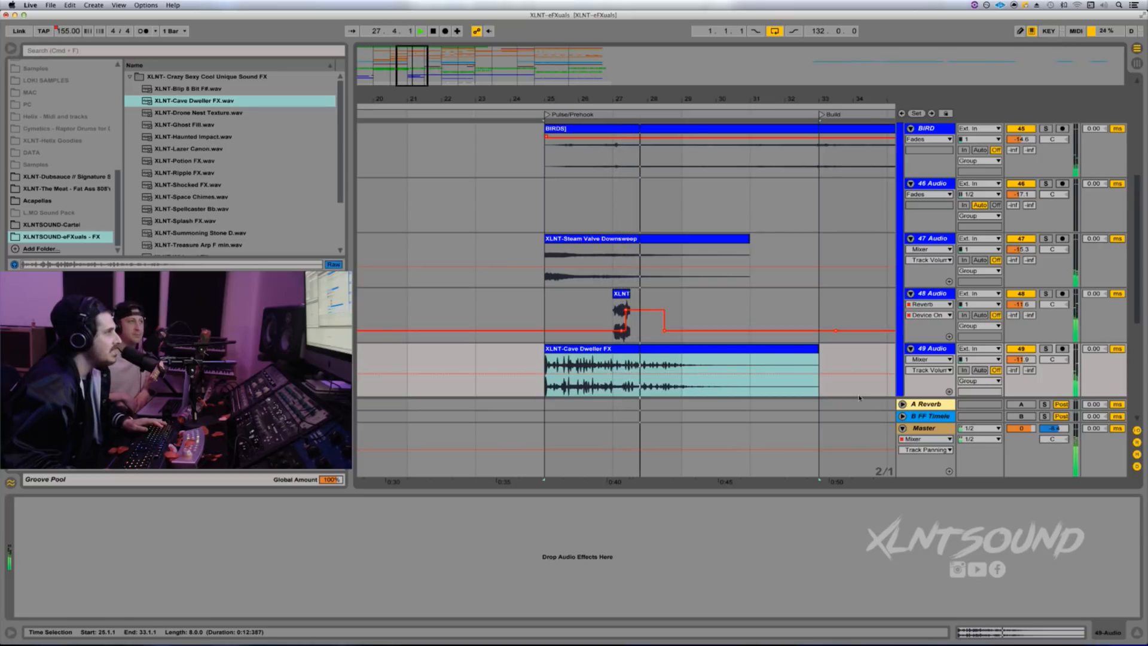
pyautogui.moveTo(610, 367); pyautogui.dragTo(550, 368)
pyautogui.press('space')
pyautogui.press('Delete')
pyautogui.press('space')
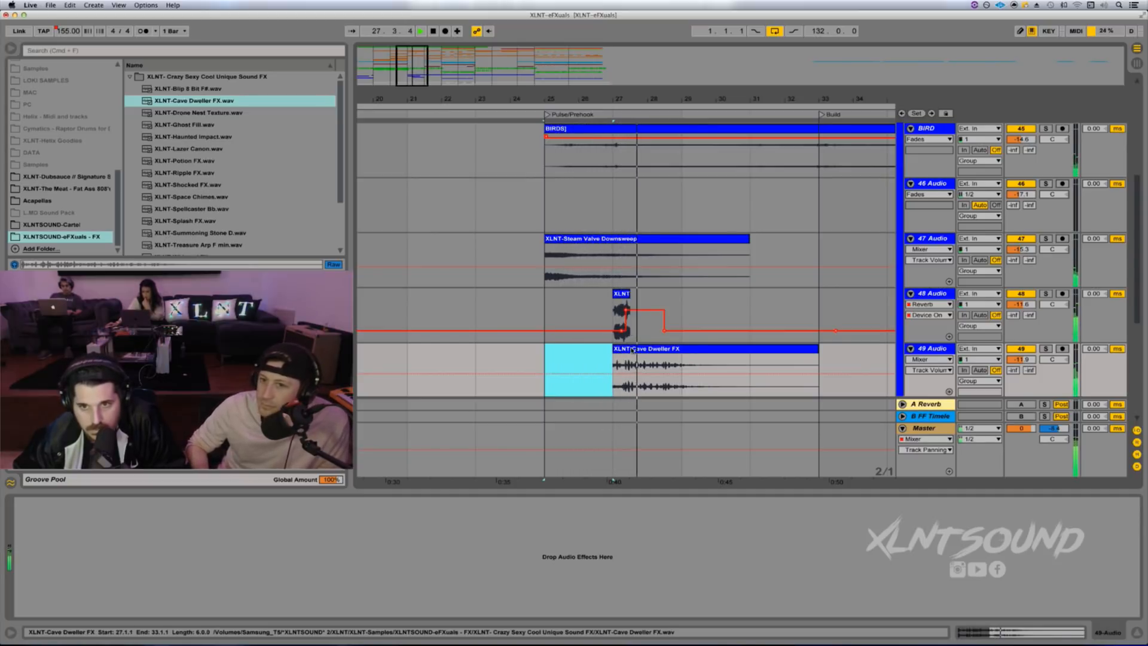
# Step: Cut the Cave Dweller FX clip from bar 29 to 31 and duplicate its opening two bars to bar 31
pyautogui.moveTo(682, 369); pyautogui.dragTo(750, 370)
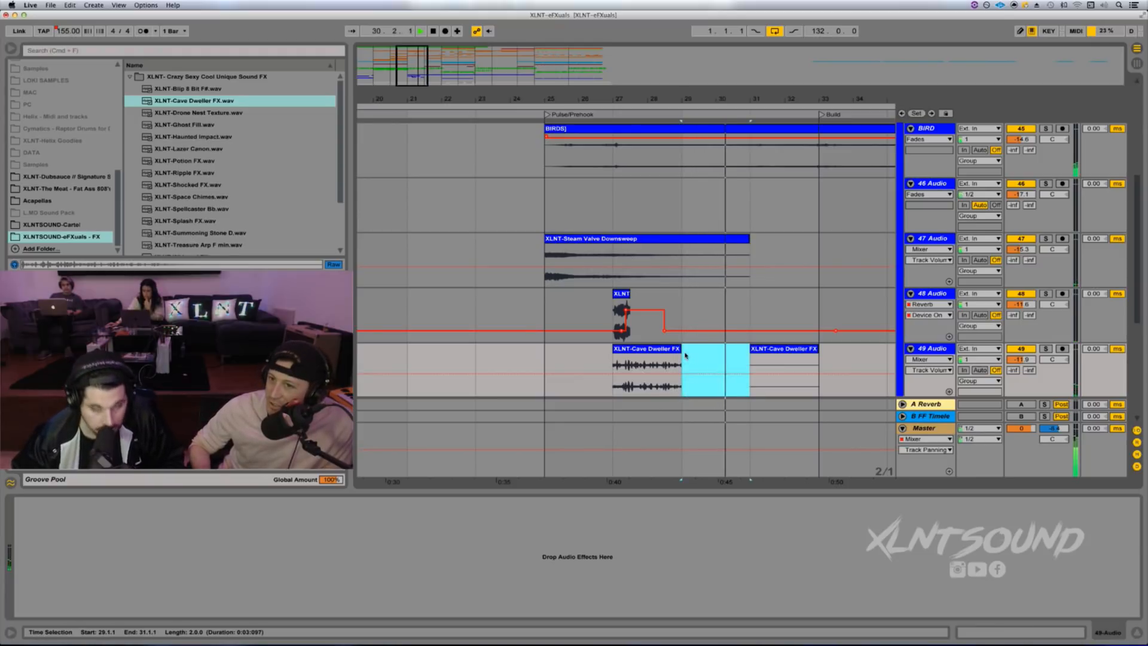
pyautogui.click(653, 350)
pyautogui.click(778, 351)
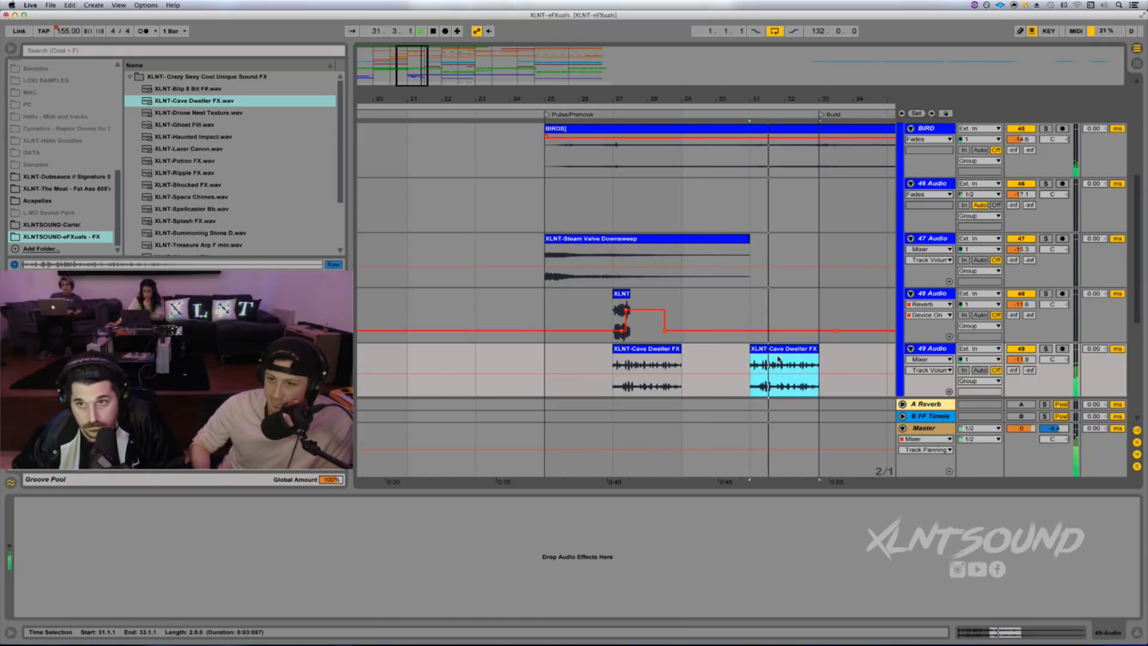
# Step: Select the FX group to show its gated reverb rack and play the Pulse/Prehook section from bar 25
pyautogui.scroll(5, 922, 175)
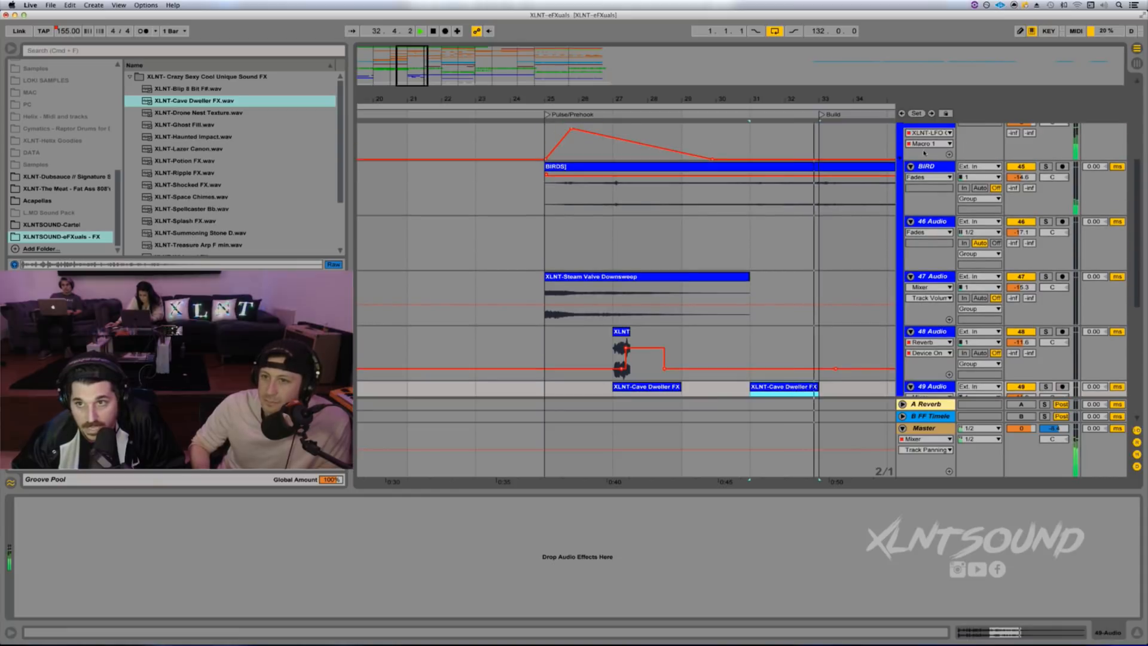
pyautogui.click(923, 175)
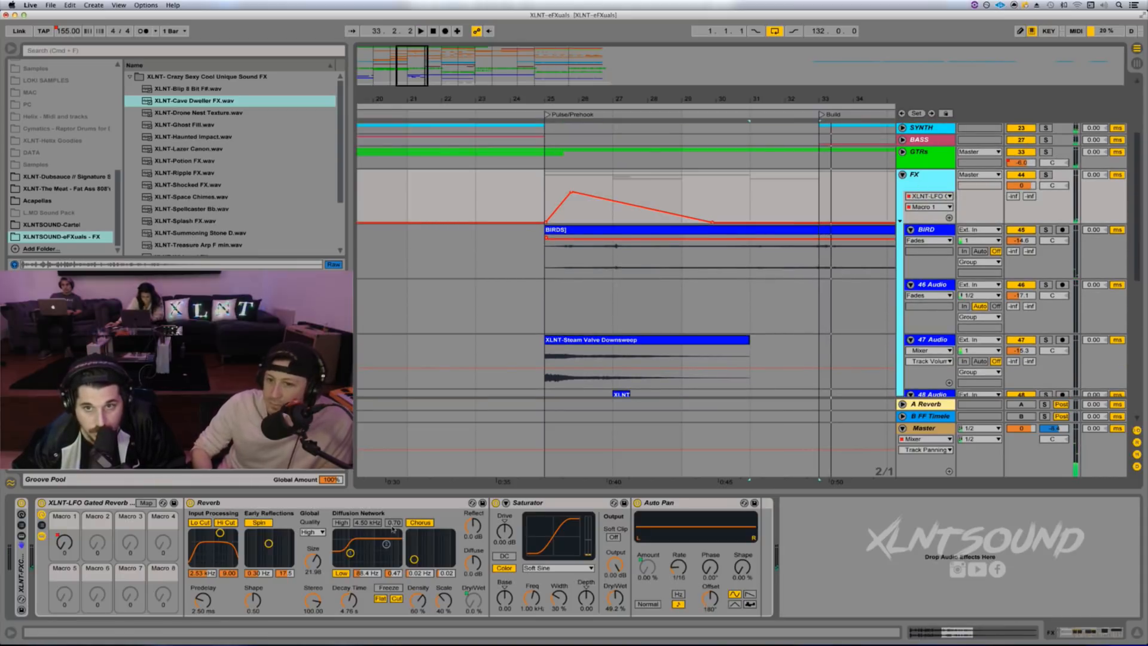
pyautogui.click(548, 198)
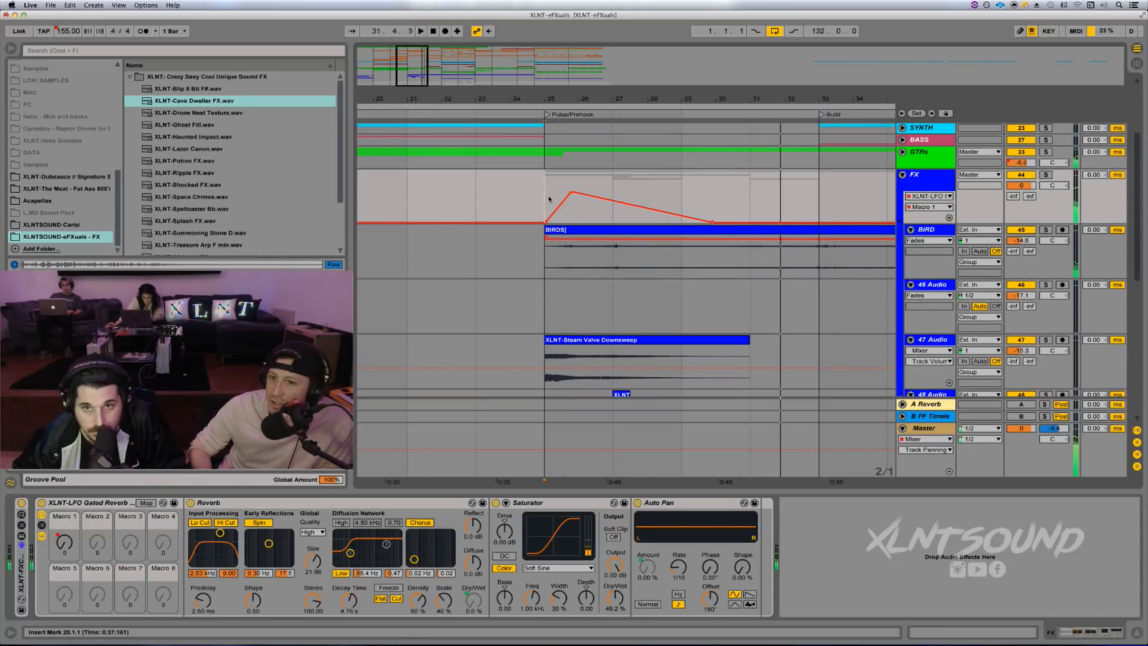
pyautogui.press('space')
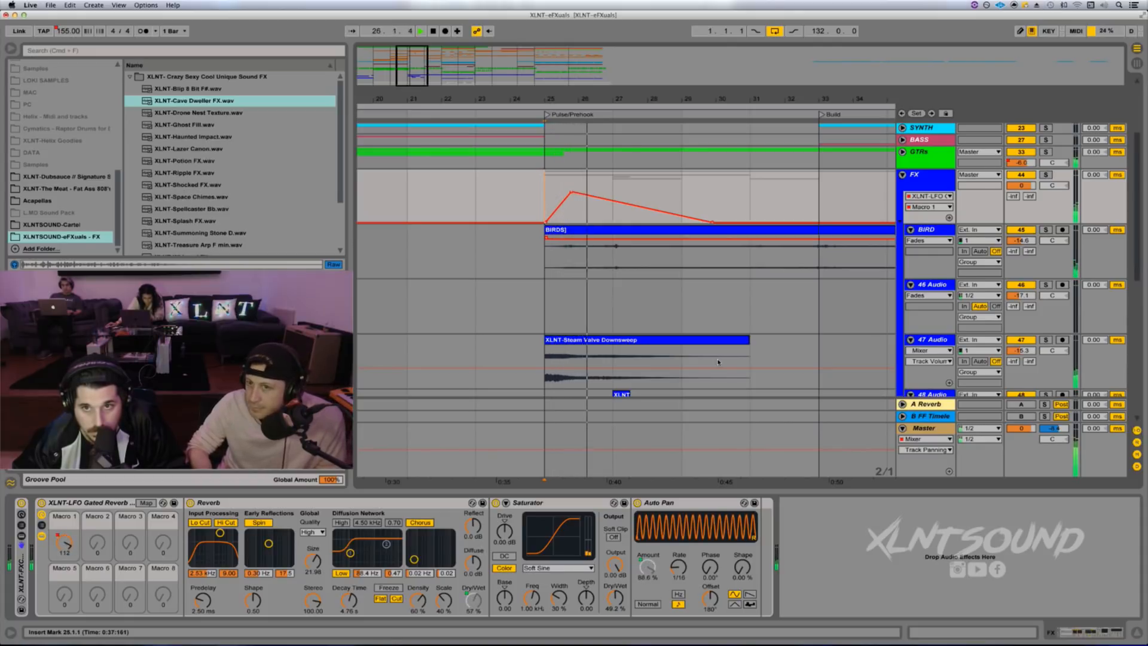
# Step: Stop the Pulse/Prehook playback, copy the reversed Dubsauce Crash clip on 46 Audio from bar 8 to bar 32, and play it back
pyautogui.scroll(-10, 718, 362)
pyautogui.scroll(5, 718, 362)
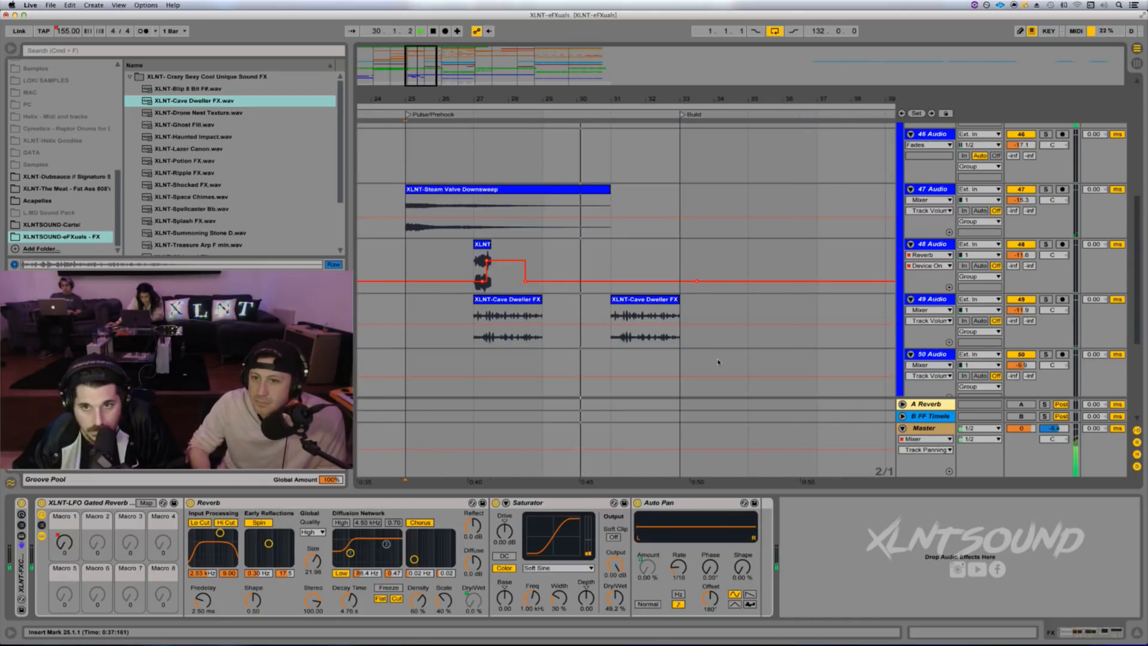
pyautogui.scroll(10, 718, 362)
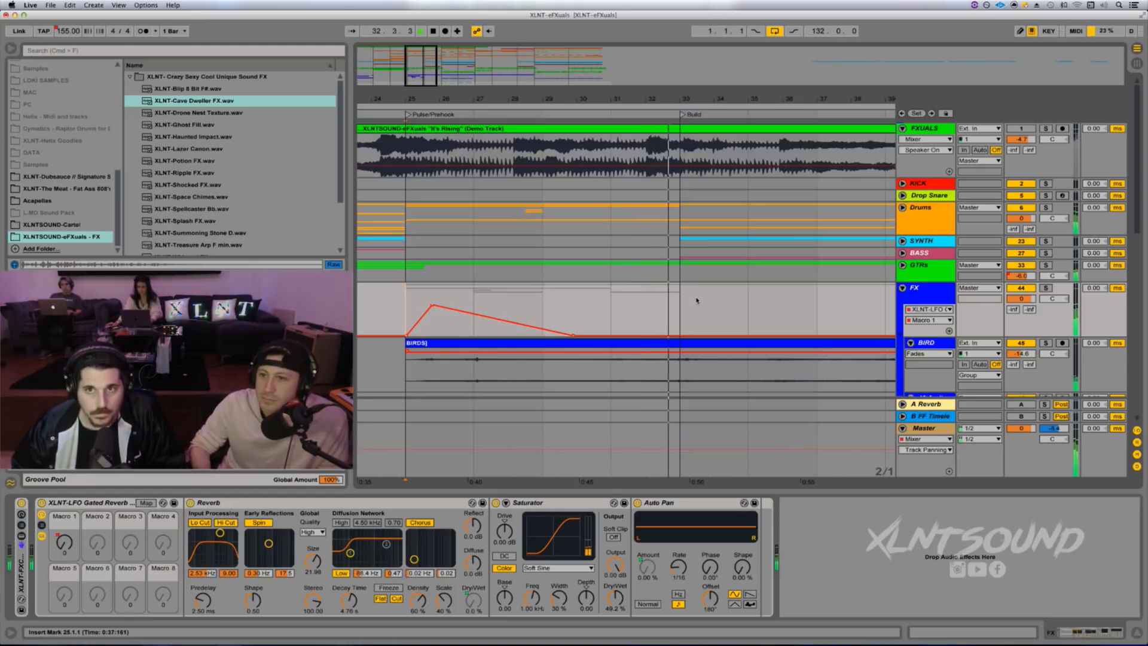
pyautogui.scroll(-7, 661, 282)
pyautogui.press('space')
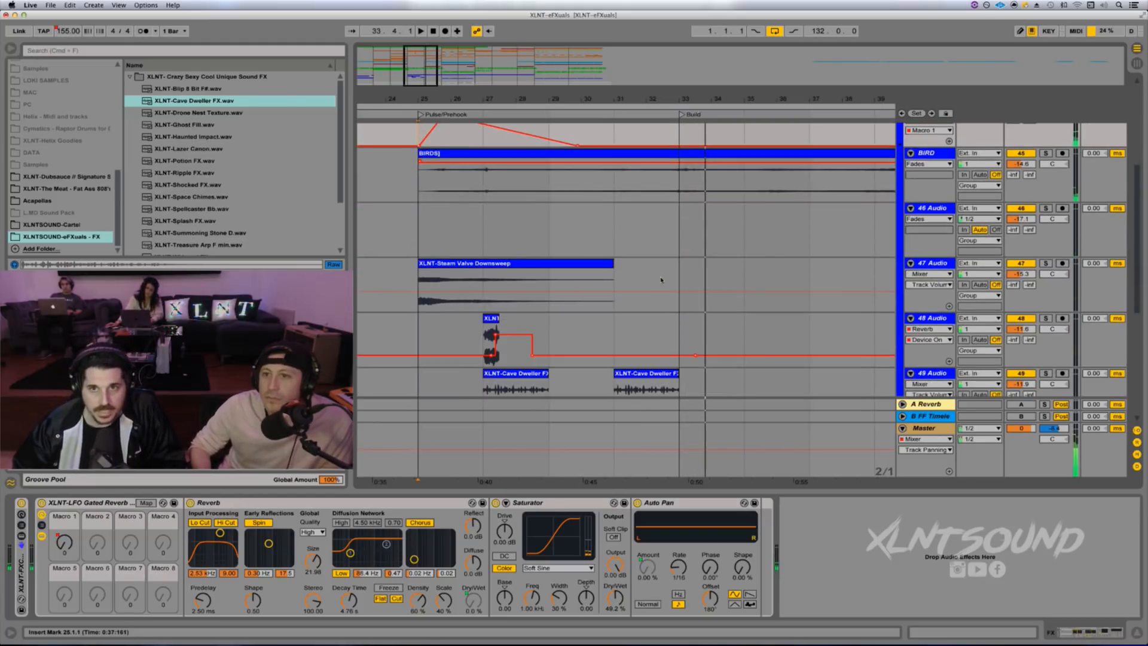
pyautogui.hscroll(-3, 661, 280)
pyautogui.moveTo(651, 100); pyautogui.dragTo(626, 101)
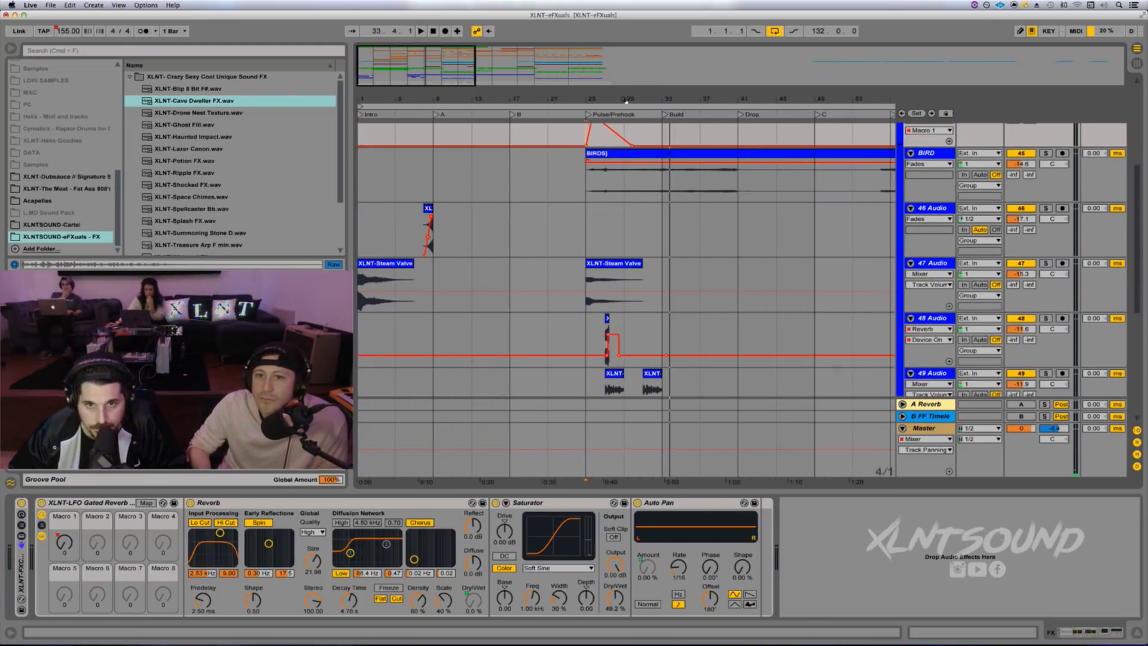
pyautogui.click(430, 211)
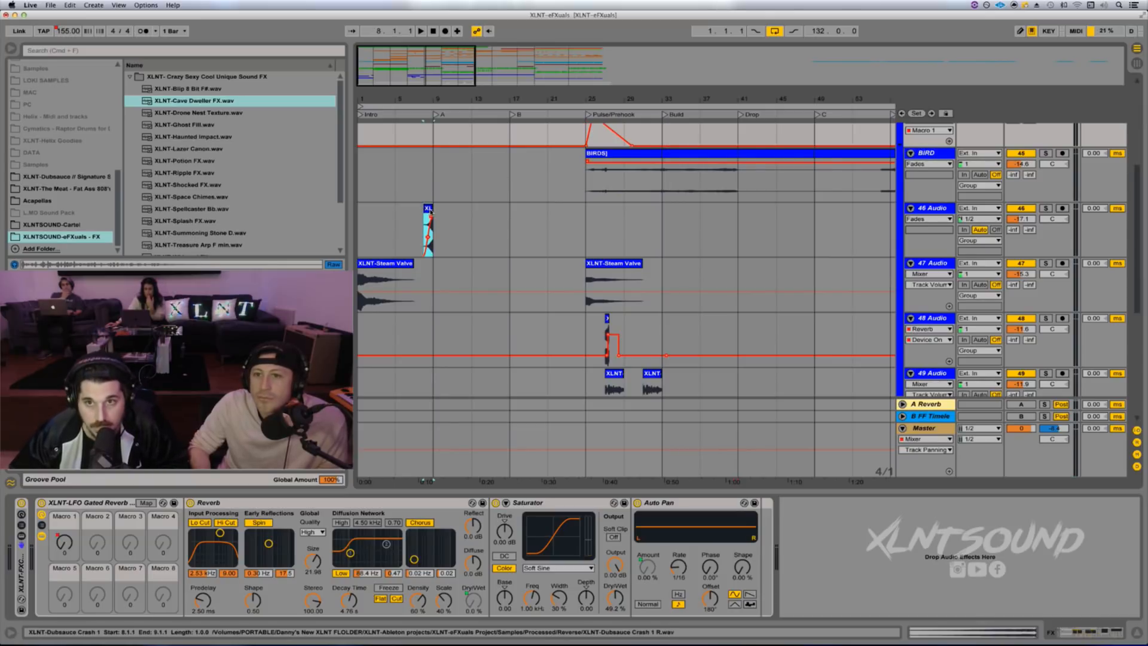
pyautogui.moveTo(430, 211); pyautogui.dragTo(655, 218)
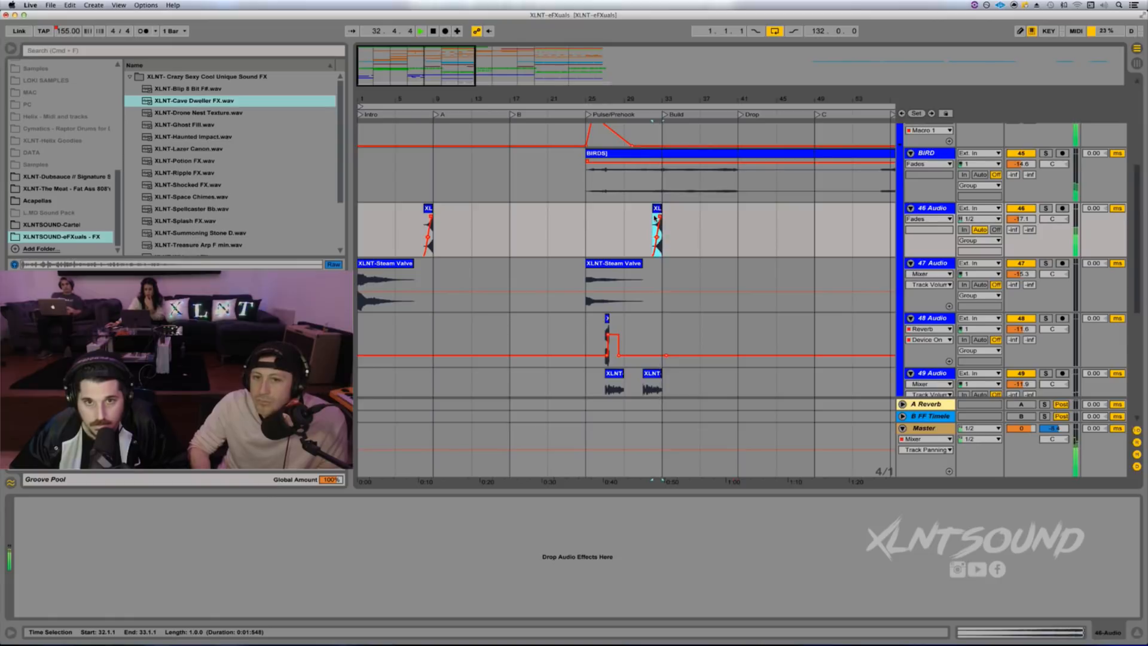
# Step: Collapse the Crazy Sexy Cool Unique Sound FX folder and shorten the Pulse/Prehook Steam Valve Downsweep clip to end at bar 29
pyautogui.click(388, 265)
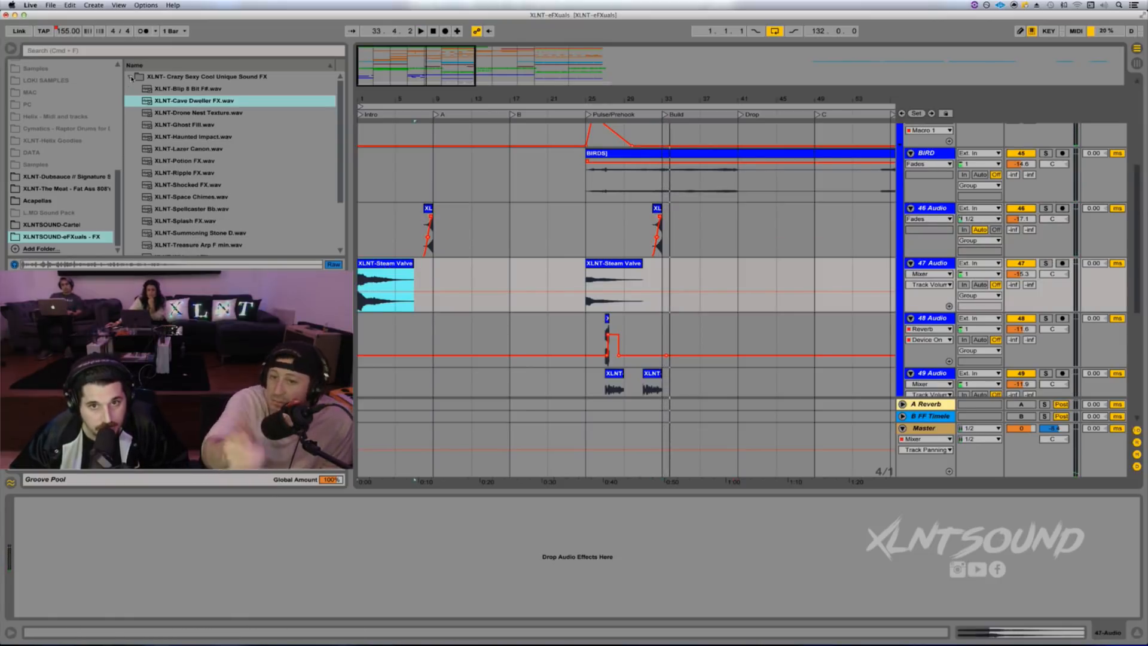
pyautogui.click(131, 78)
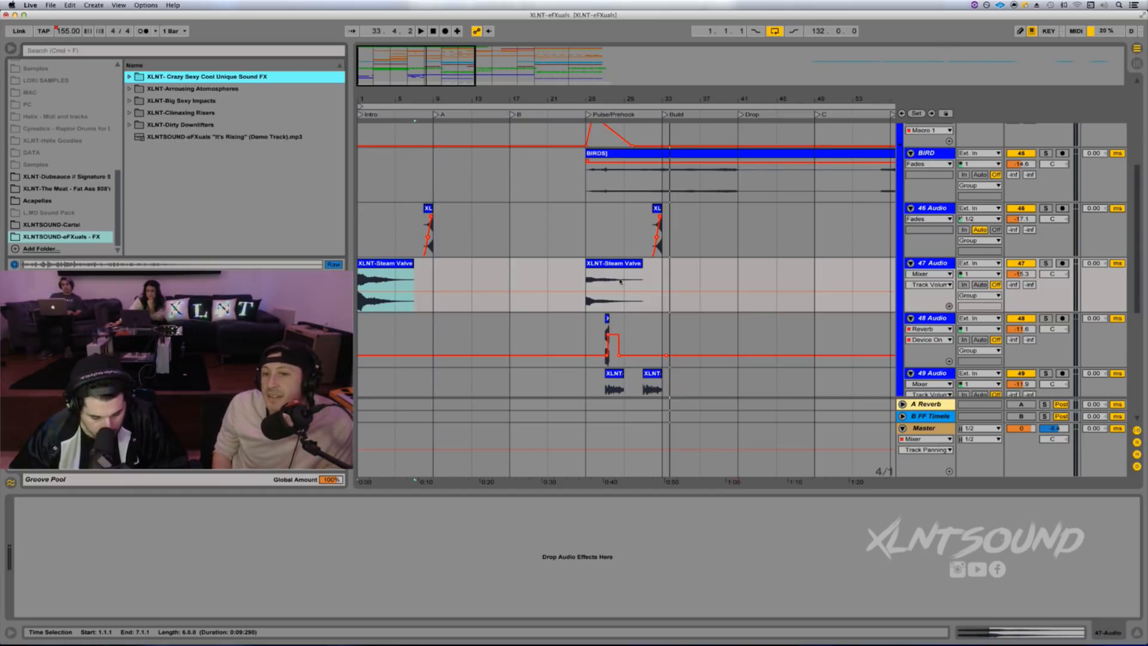
pyautogui.click(587, 281)
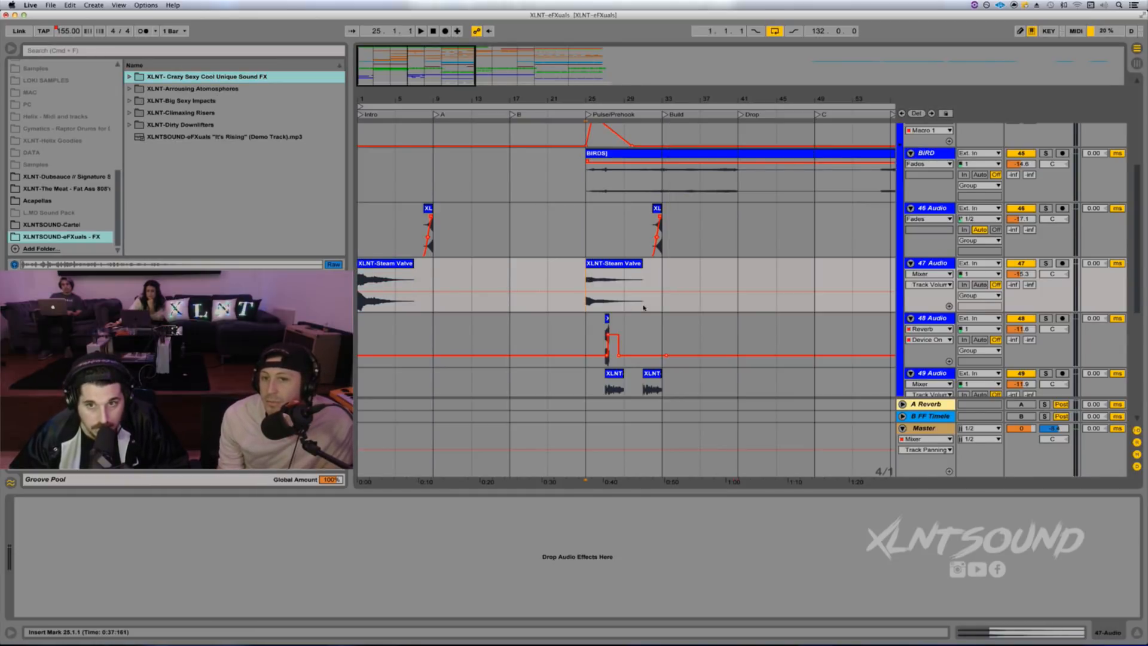
pyautogui.scroll(-2, 644, 307)
pyautogui.click(650, 324)
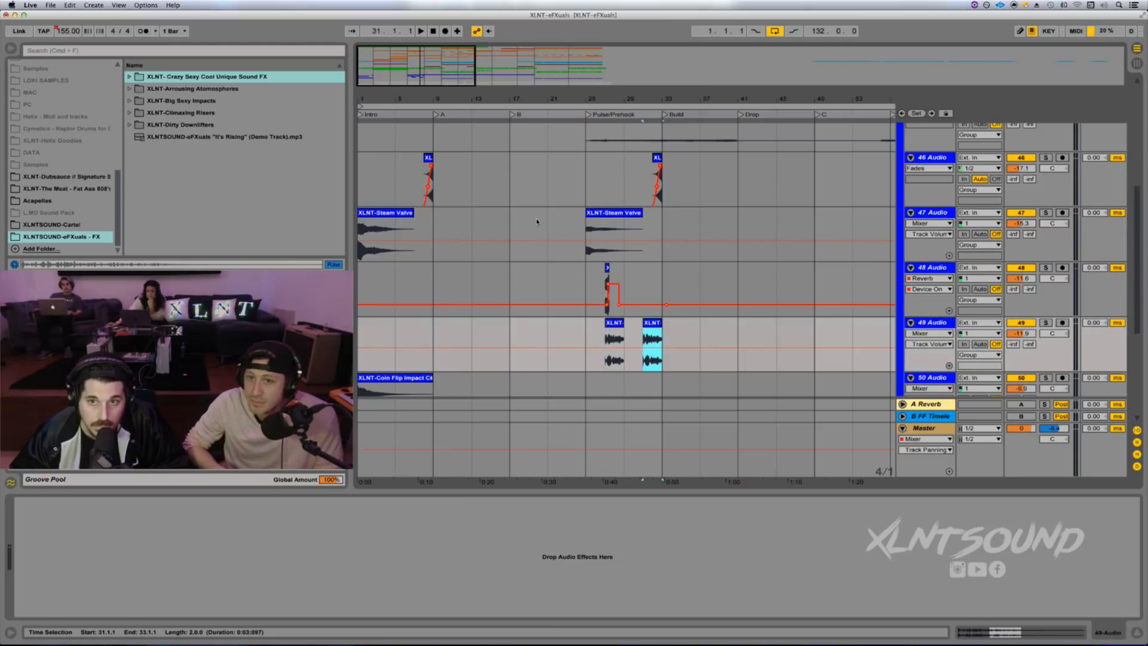
pyautogui.click(612, 217)
pyautogui.moveTo(642, 216); pyautogui.dragTo(625, 216)
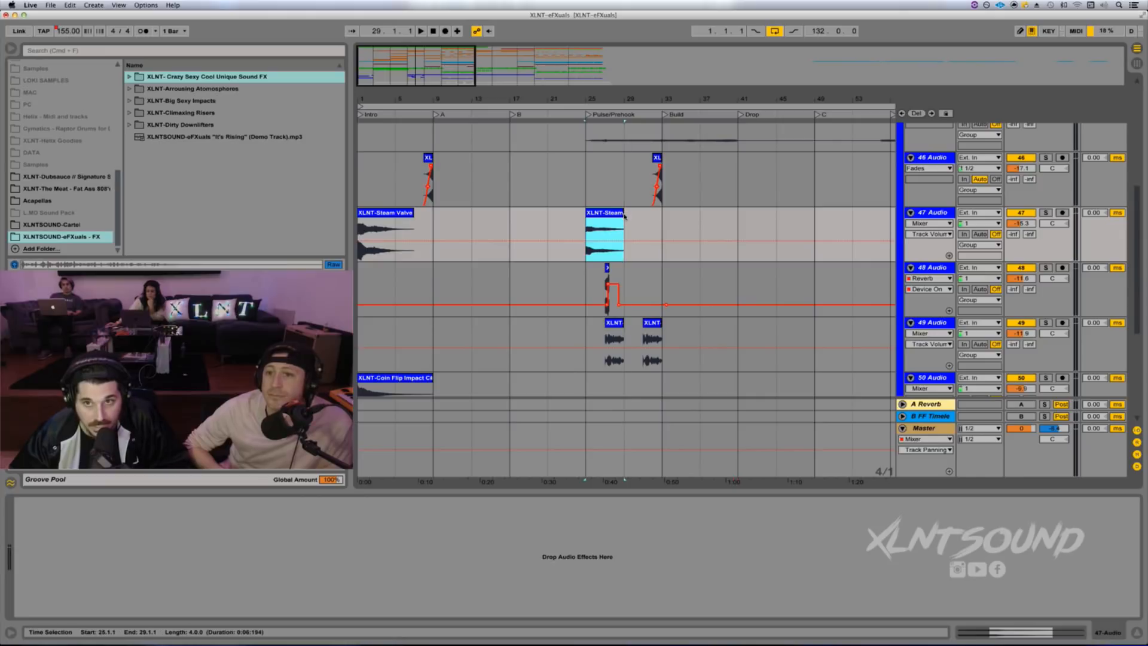
# Step: Duplicate the shortened Steam Valve Downsweep clip to bar 29, reverse the copy, and play it back
pyautogui.press('super+d')
pyautogui.hotkey('shift', 'Tab')
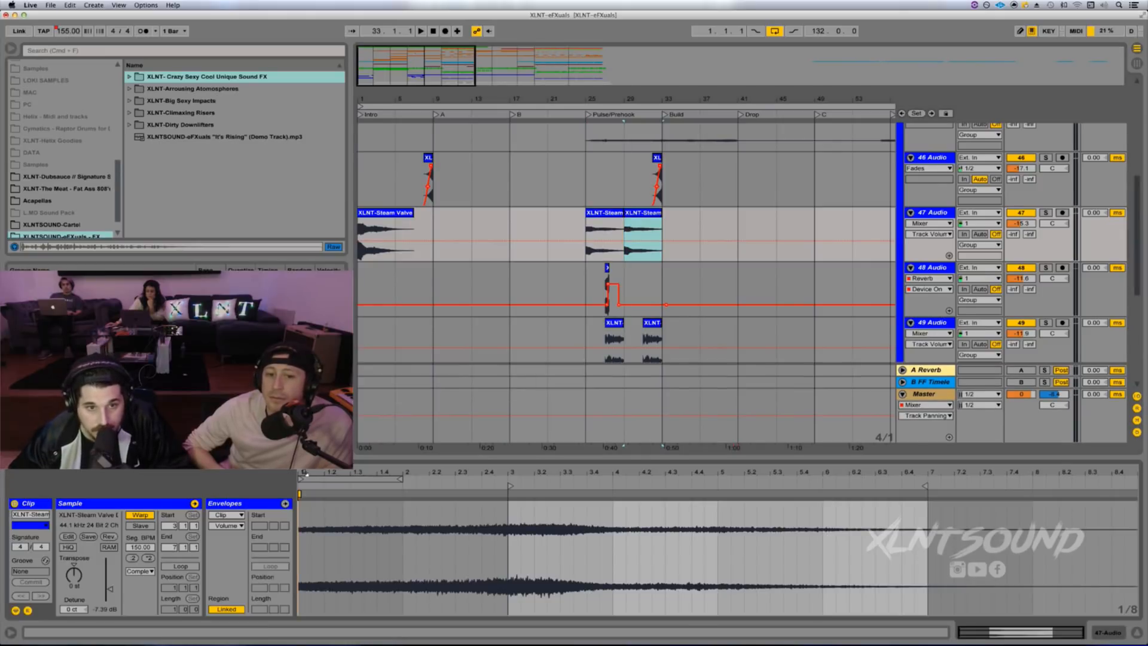
pyautogui.click(108, 536)
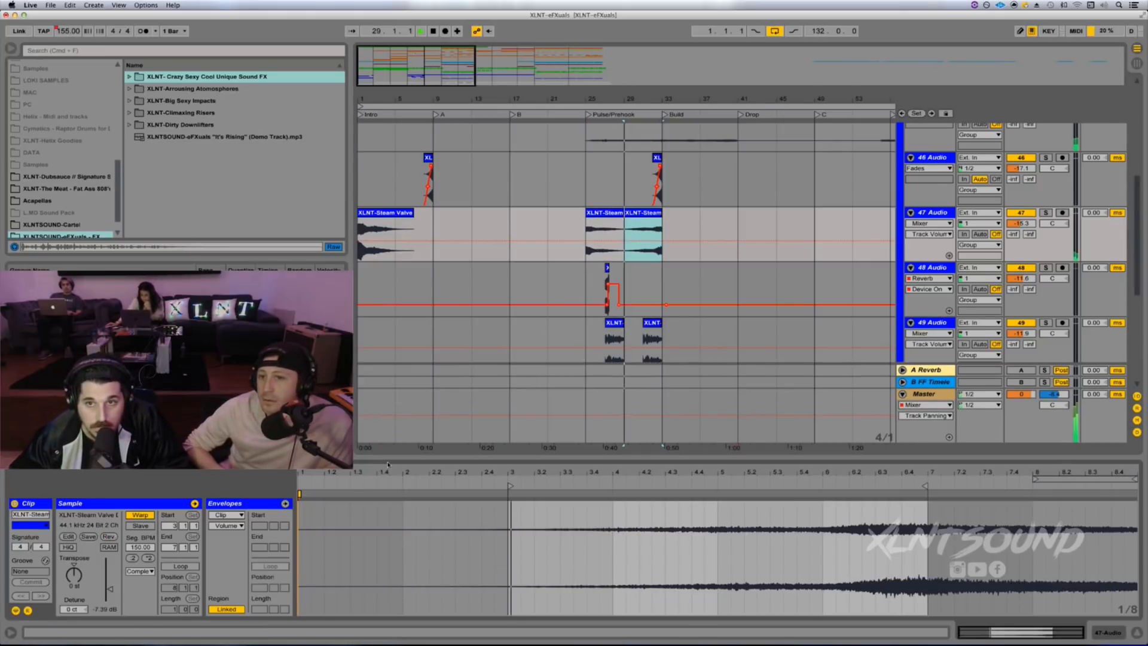
pyautogui.press('space')
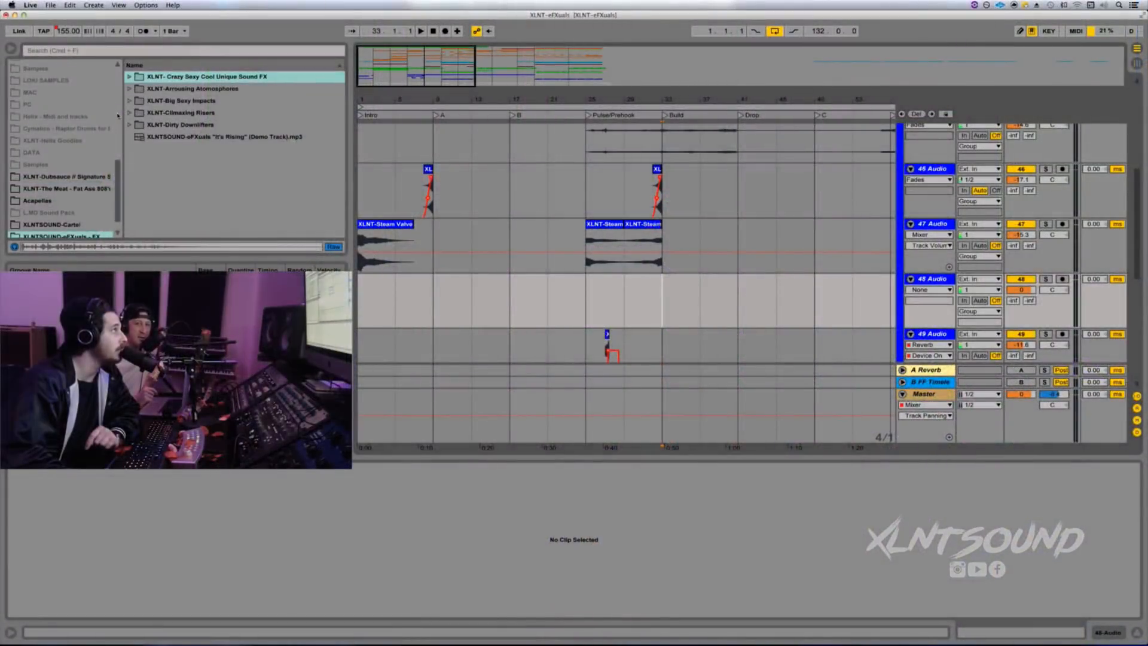
# Step: Audition samples in XLNT-Big Sexy Impacts, place XLNT-Cracked Impact on 48 Audio at bar 9, and play it
pyautogui.click(130, 102)
pyautogui.click(197, 148)
pyautogui.click(200, 175)
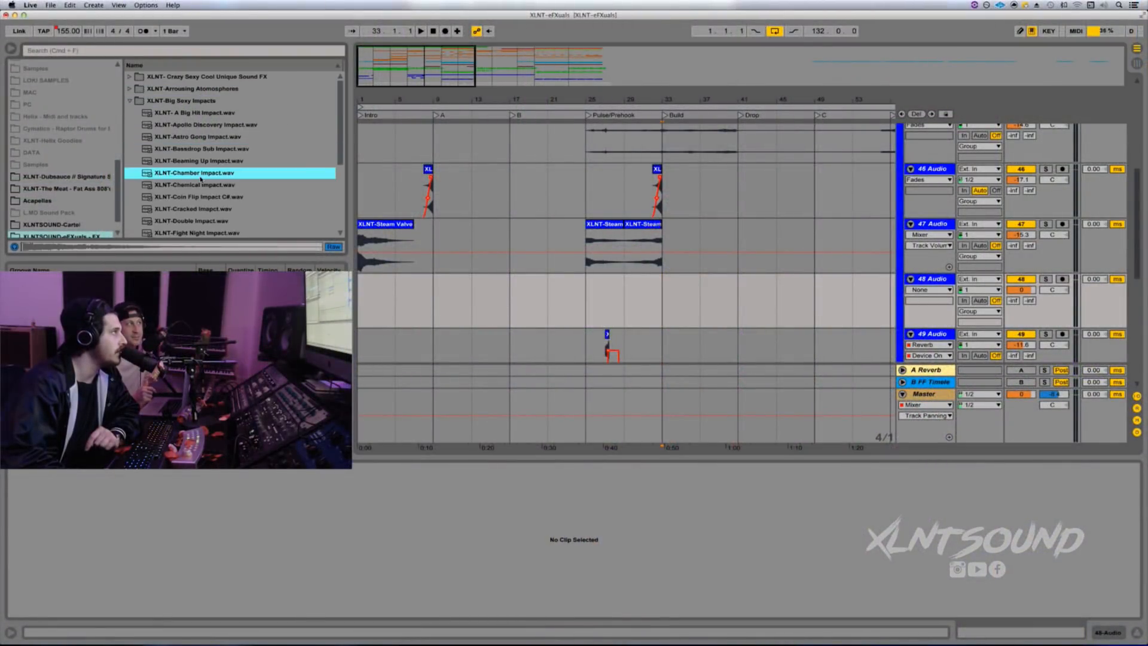
pyautogui.scroll(-1, 201, 186)
pyautogui.click(197, 202)
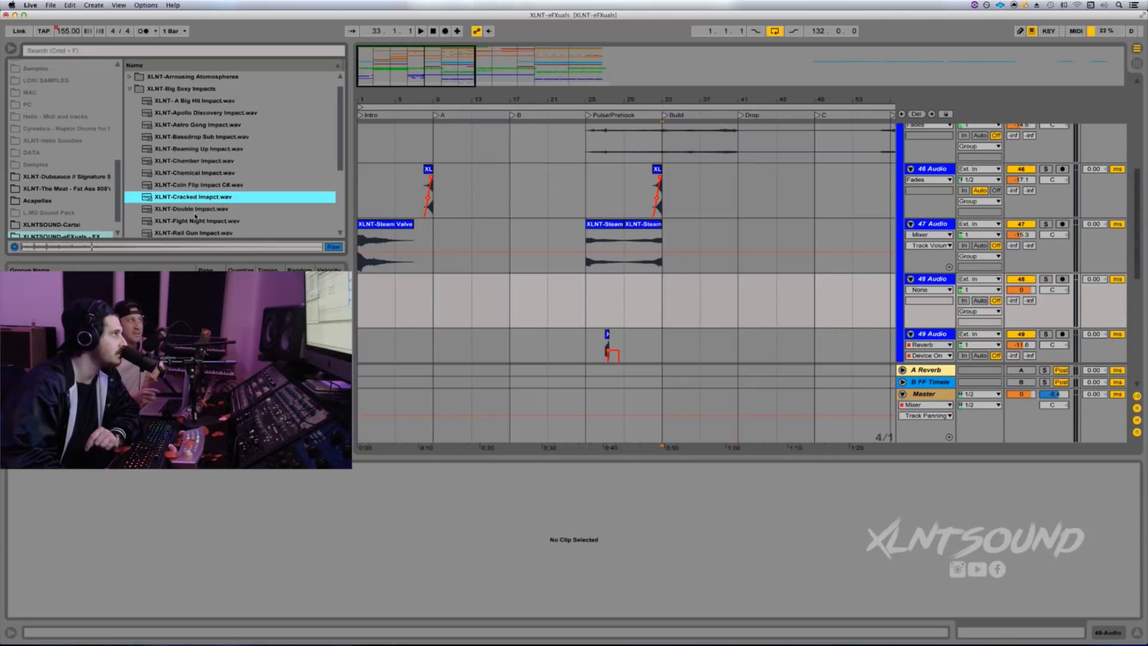
pyautogui.moveTo(189, 199); pyautogui.dragTo(438, 296)
pyautogui.press('space')
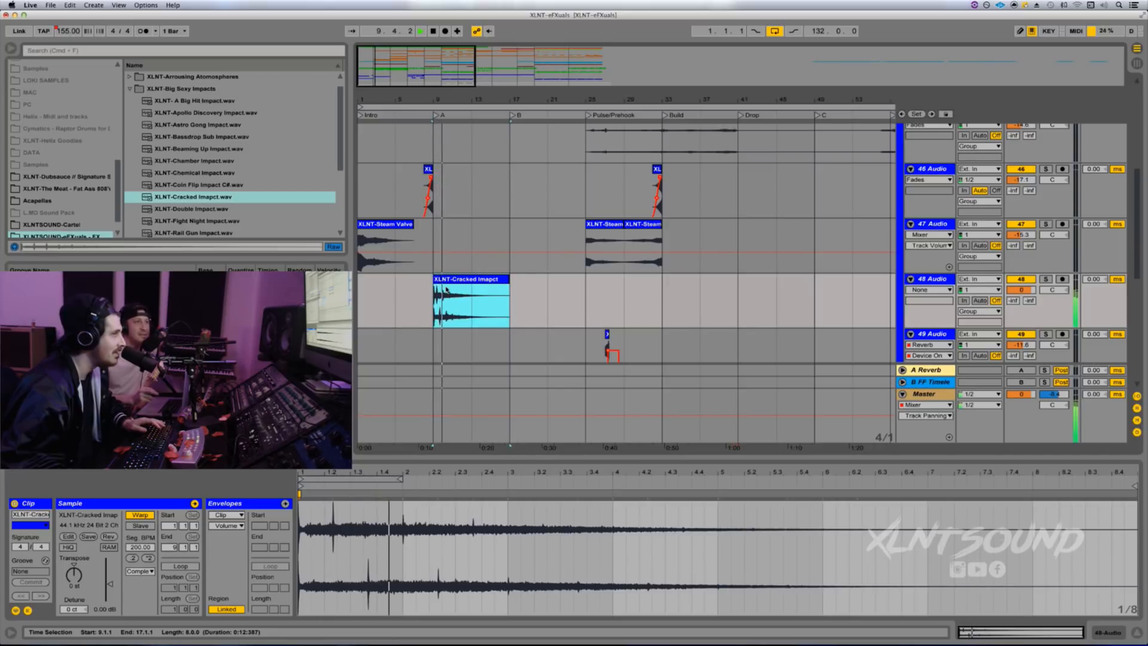
# Step: Lower the 48 Audio track volume to -14.1 dB and replay the Cracked Impact clip from bar 9
pyautogui.click(1021, 290)
pyautogui.moveTo(1027, 292); pyautogui.dragTo(1028, 318)
pyautogui.press('space')
pyautogui.press('space')
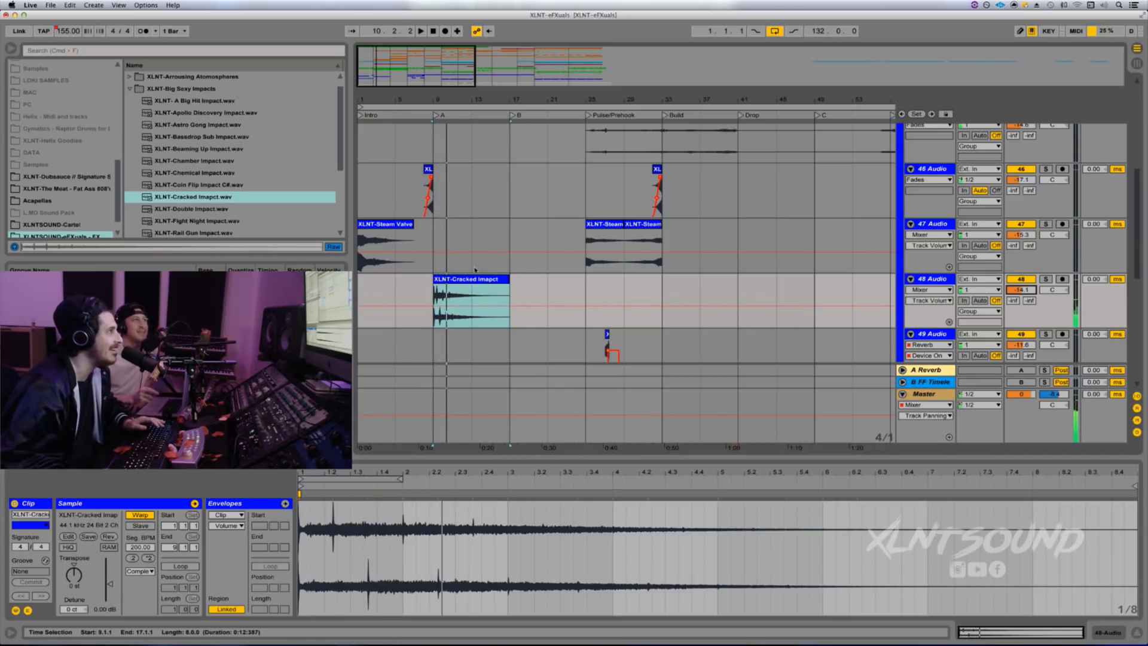
pyautogui.click(449, 285)
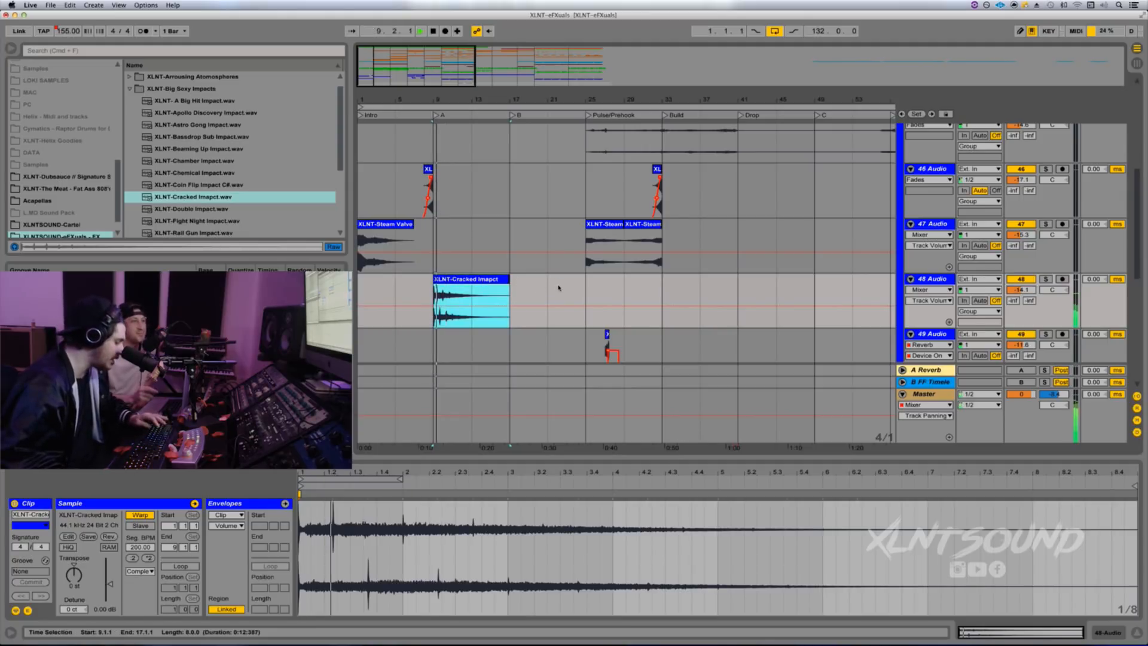
# Step: Add an audio track below 48 Audio and audition XLNT-A Big Hit Impact and XLNT-Slap Impact from the impacts folder
pyautogui.click(579, 291)
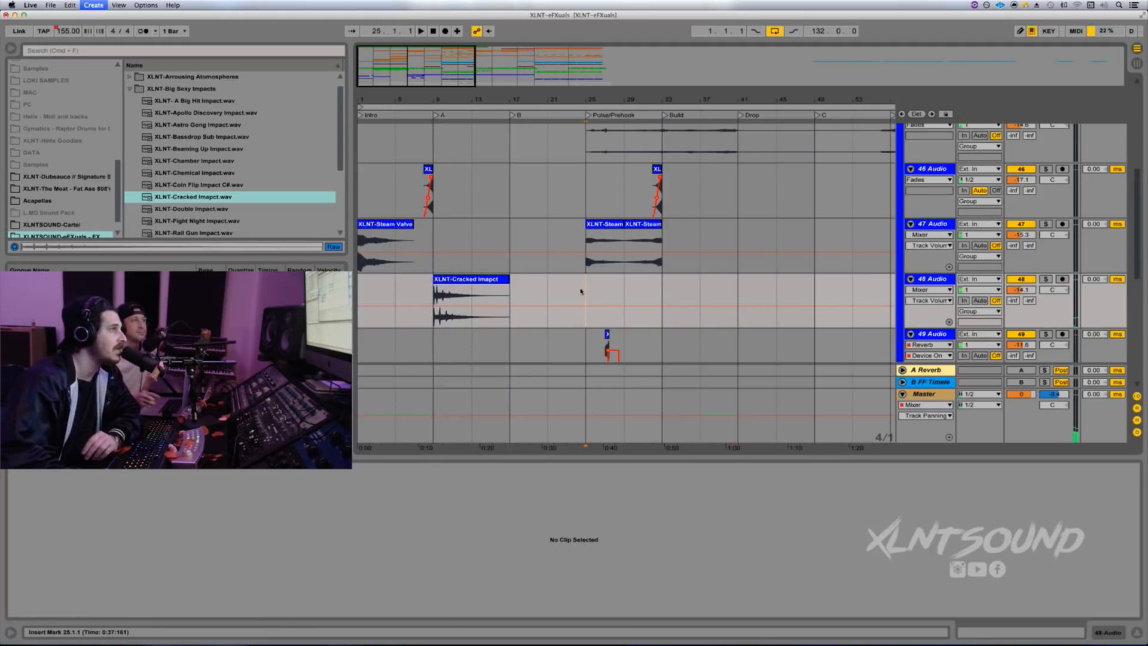
pyautogui.press('super+t')
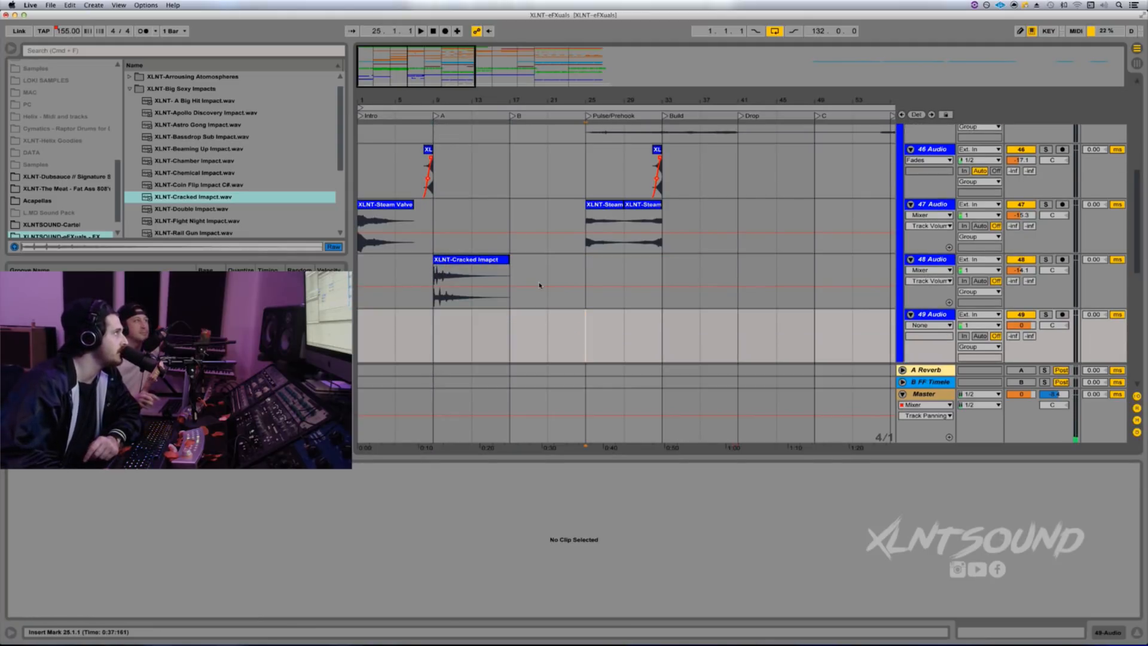
pyautogui.click(211, 195)
pyautogui.scroll(-1, 211, 196)
pyautogui.click(173, 90)
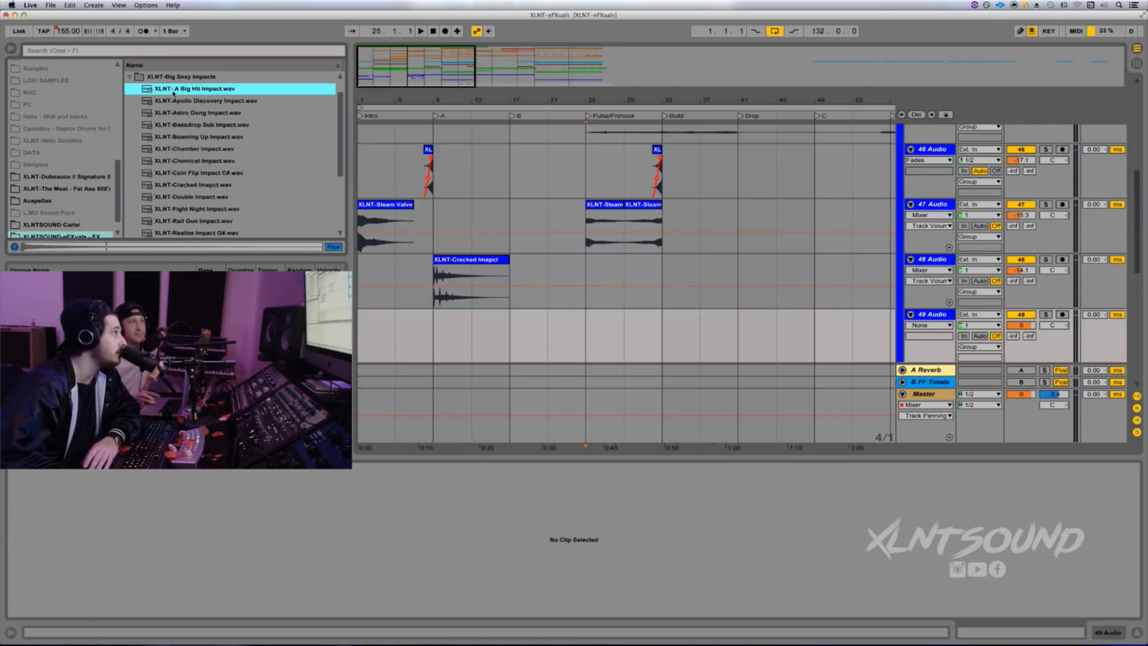
pyautogui.scroll(-4, 192, 167)
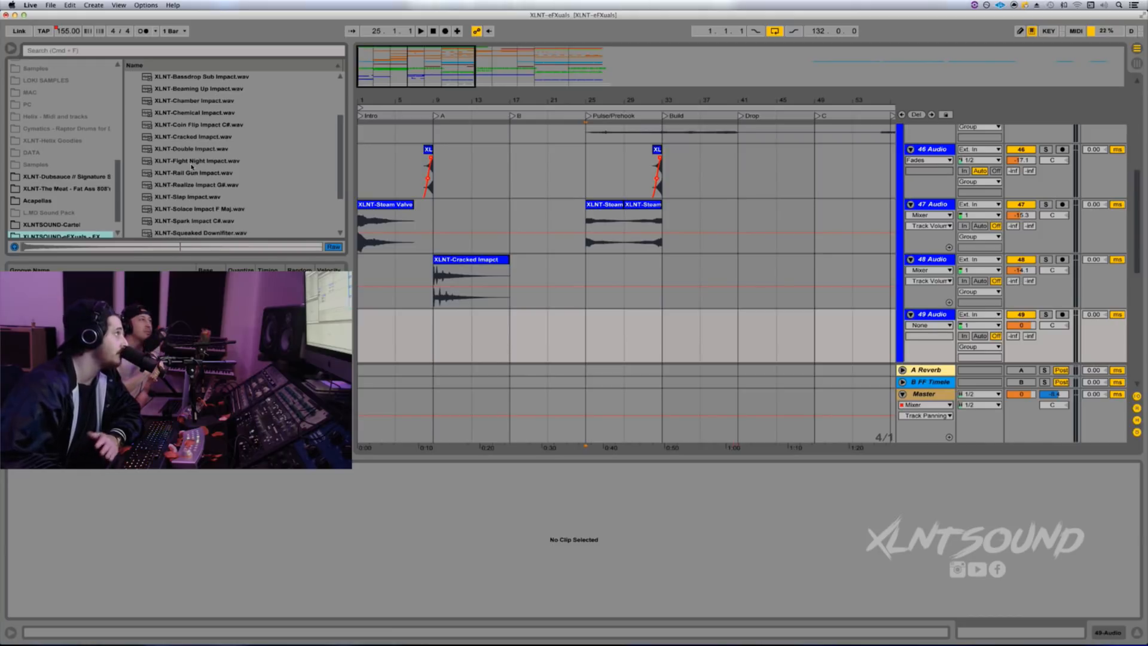
pyautogui.click(186, 197)
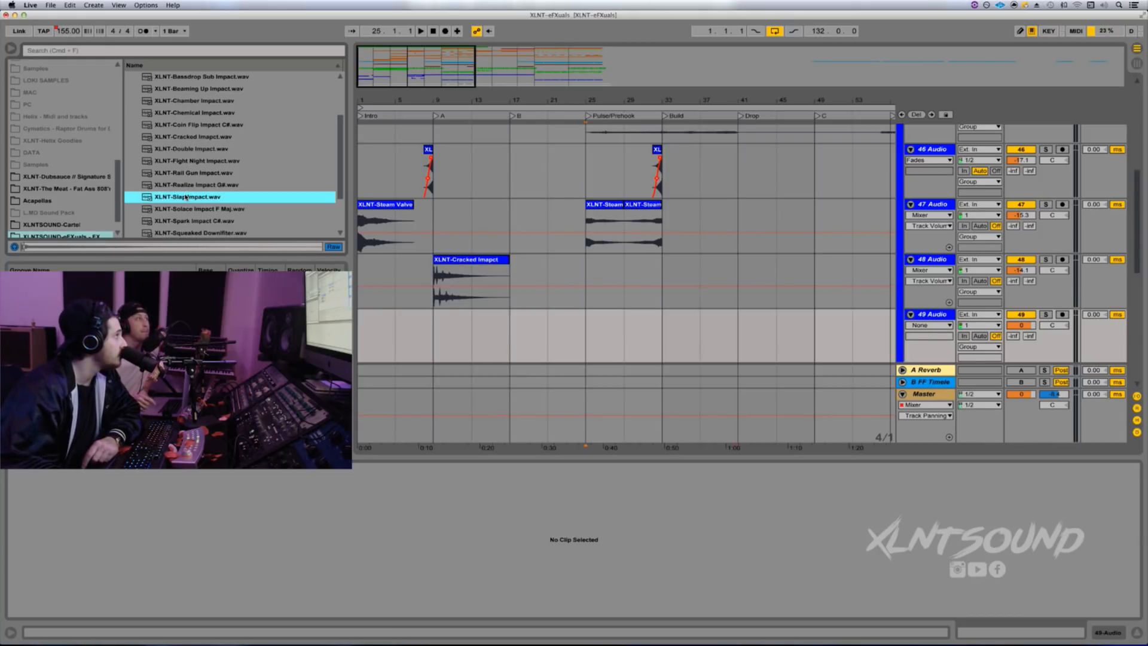
# Step: Place XLNT-Slap Impact on 49 Audio at bar 33, where the Build starts, and lower the track volume during playback
pyautogui.moveTo(186, 198); pyautogui.dragTo(668, 333)
pyautogui.press('space')
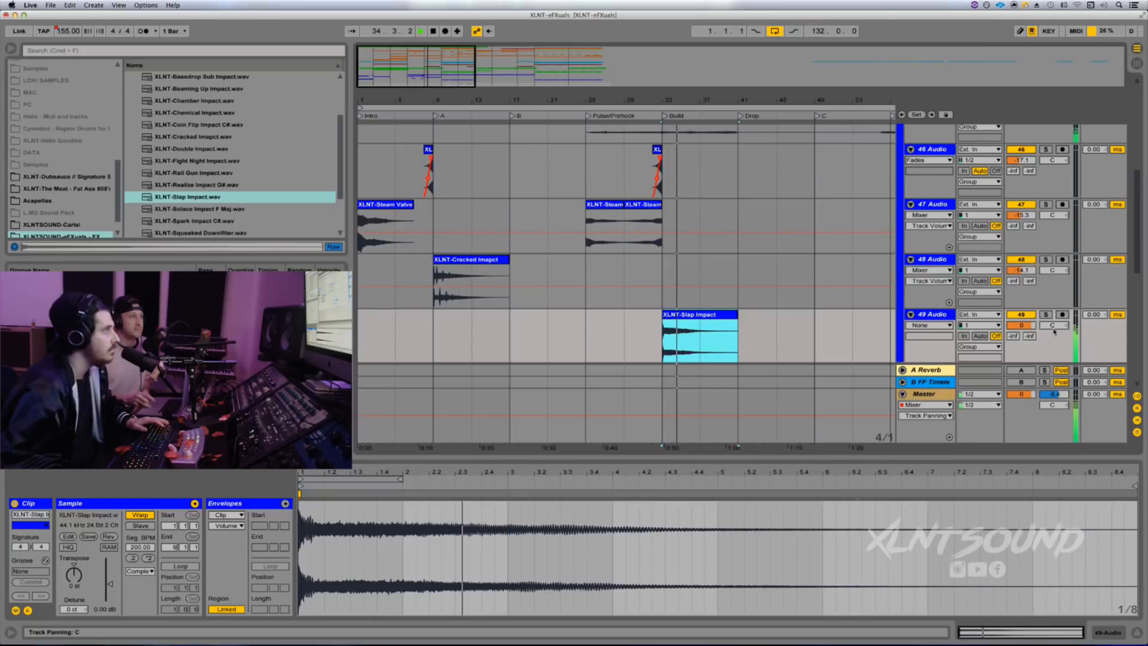
pyautogui.moveTo(1022, 326); pyautogui.dragTo(1021, 346)
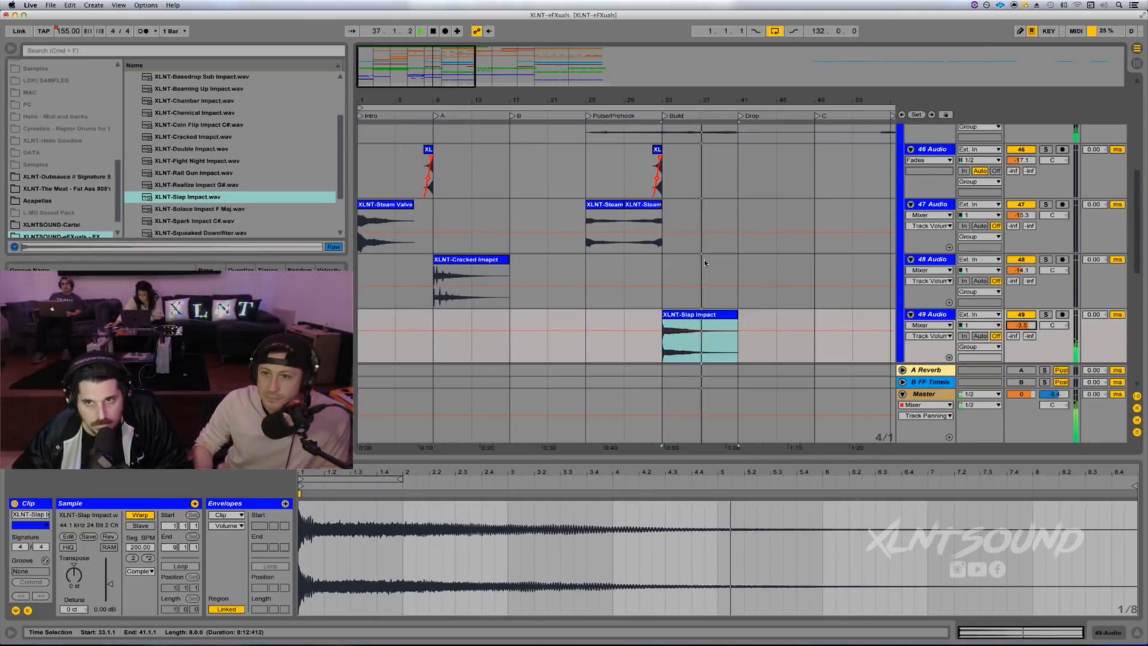
# Step: Copy the reversed Dubsauce Crash clip on 46 Audio from bar 32 to bar 40, ahead of the Drop, and play the transition
pyautogui.scroll(3, 705, 261)
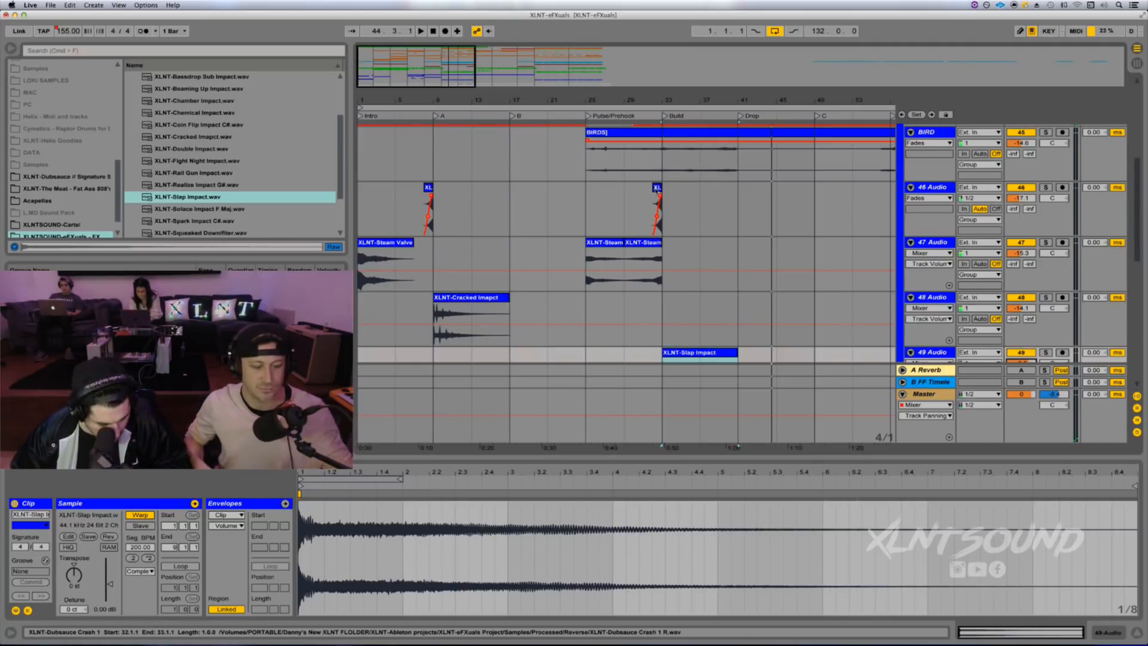
pyautogui.click(657, 210)
pyautogui.moveTo(657, 209); pyautogui.dragTo(728, 210)
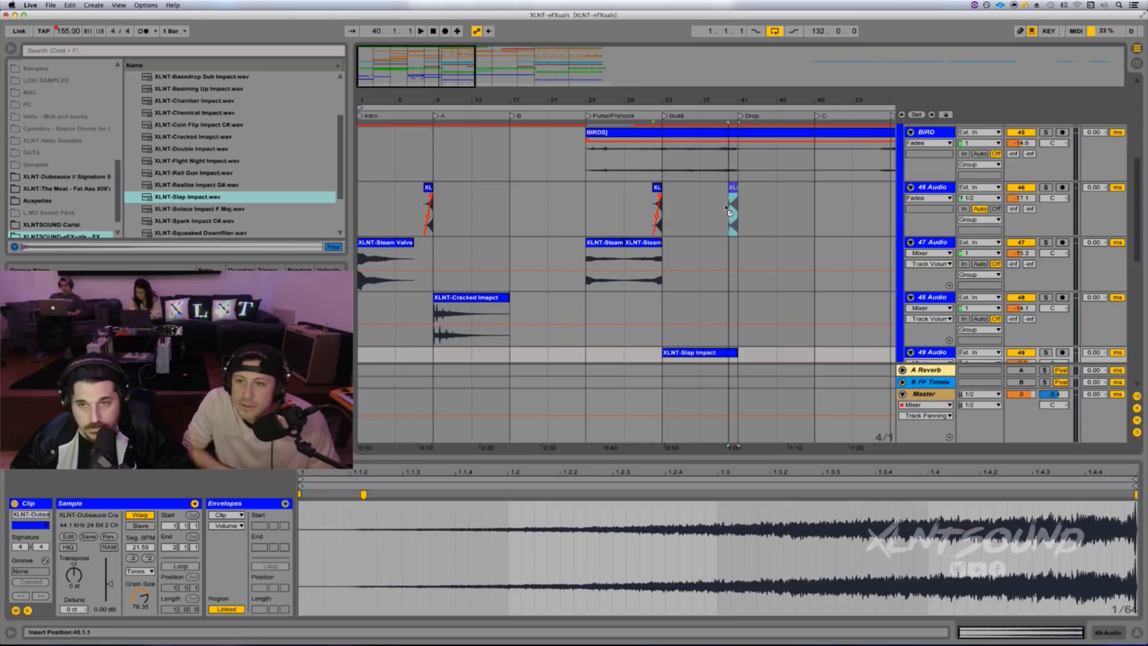
pyautogui.press('space')
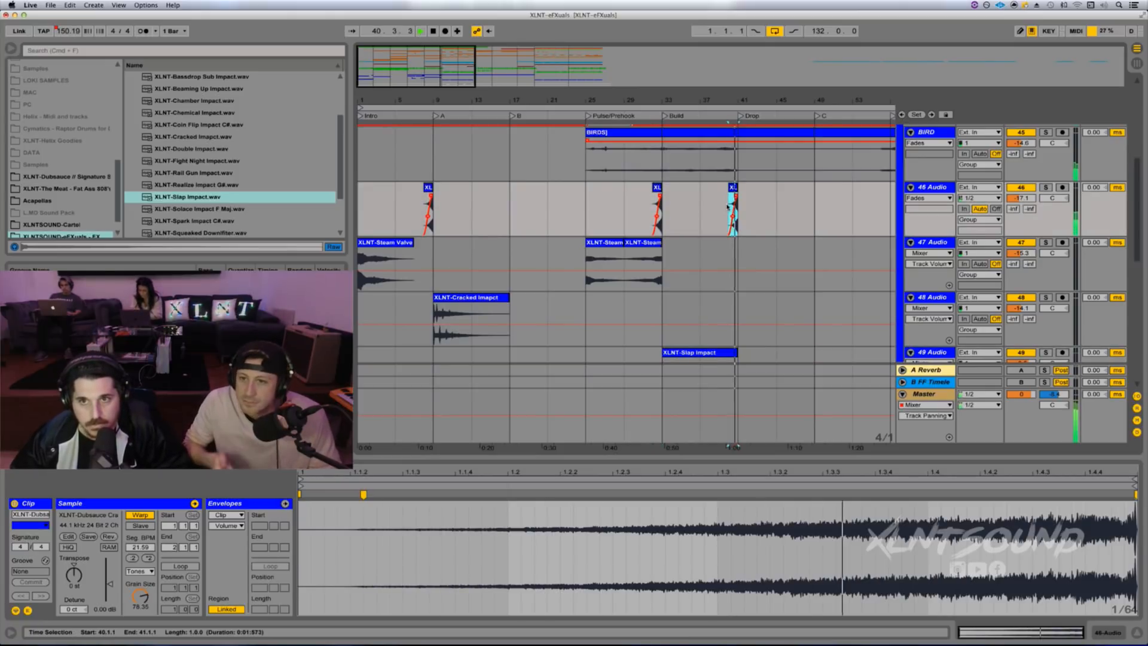
pyautogui.click(667, 217)
pyautogui.press('space')
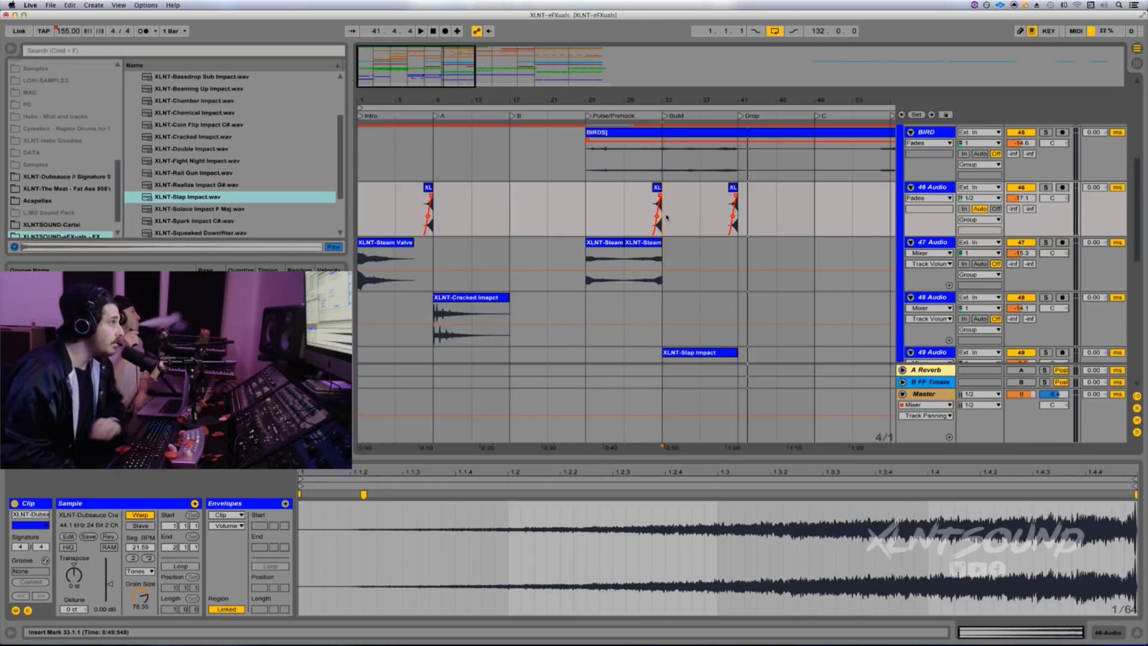
# Step: Insert a MIDI track below 46 Audio and show the plug-in collection in the browser
pyautogui.press('super+t')
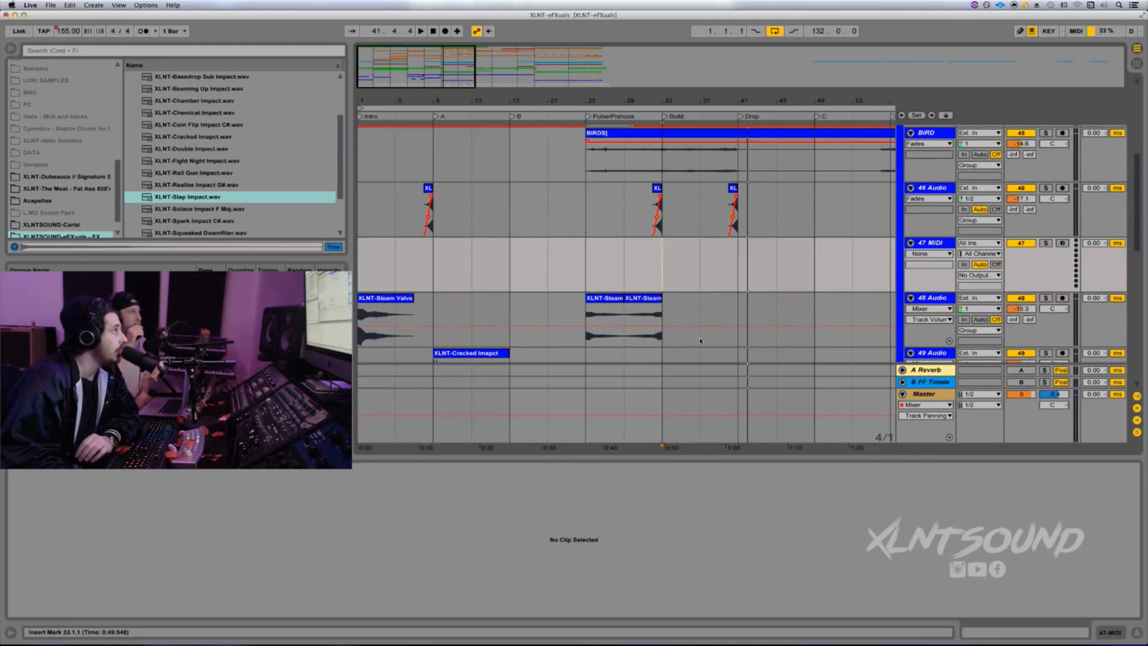
pyautogui.scroll(10, 98, 169)
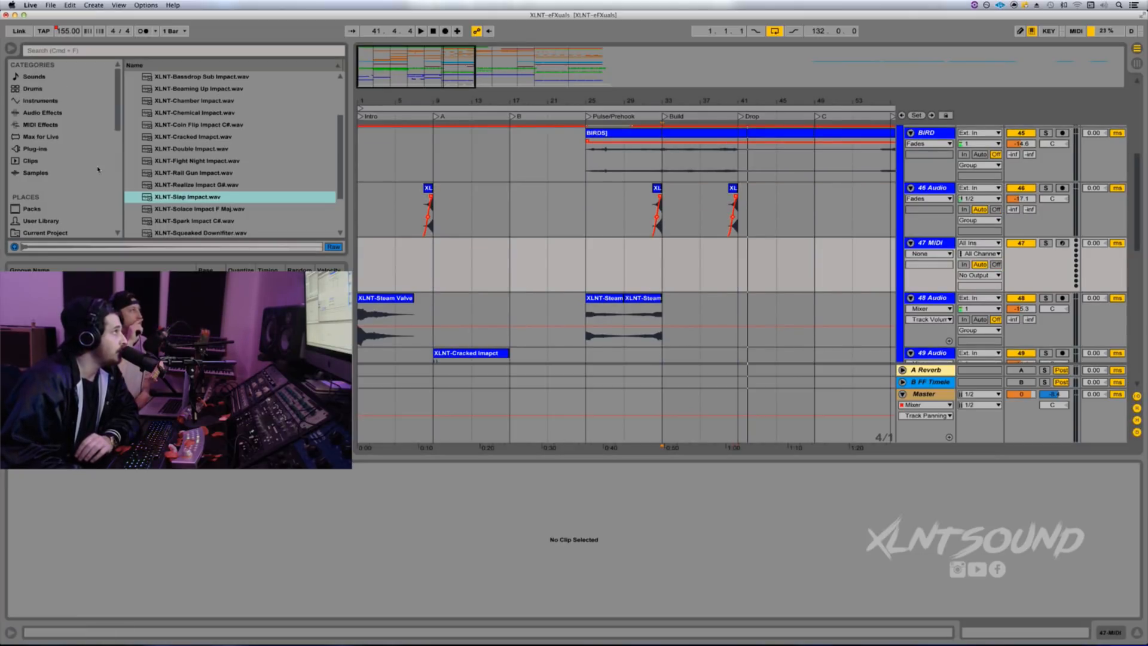
pyautogui.click(42, 112)
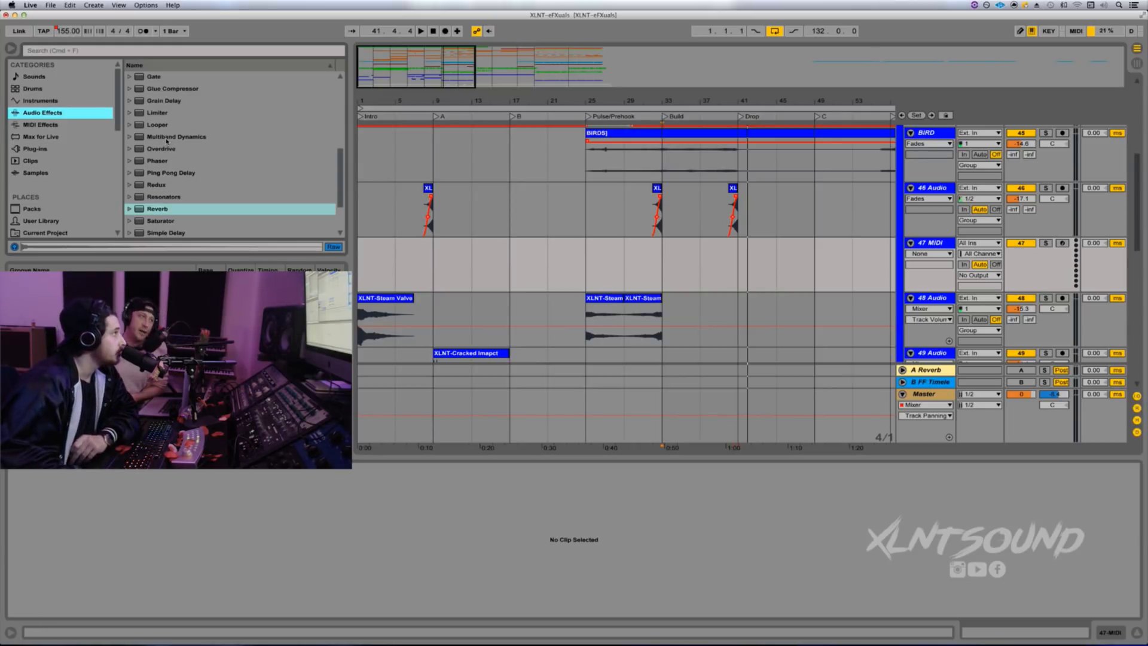
pyautogui.scroll(-3, 167, 142)
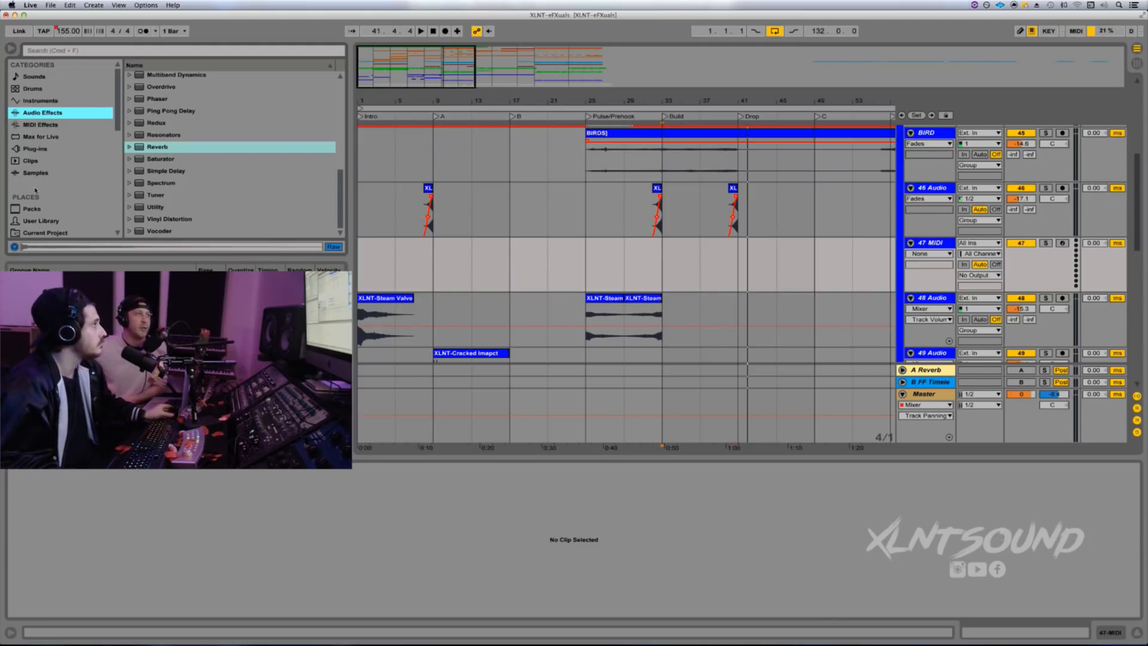
pyautogui.click(70, 150)
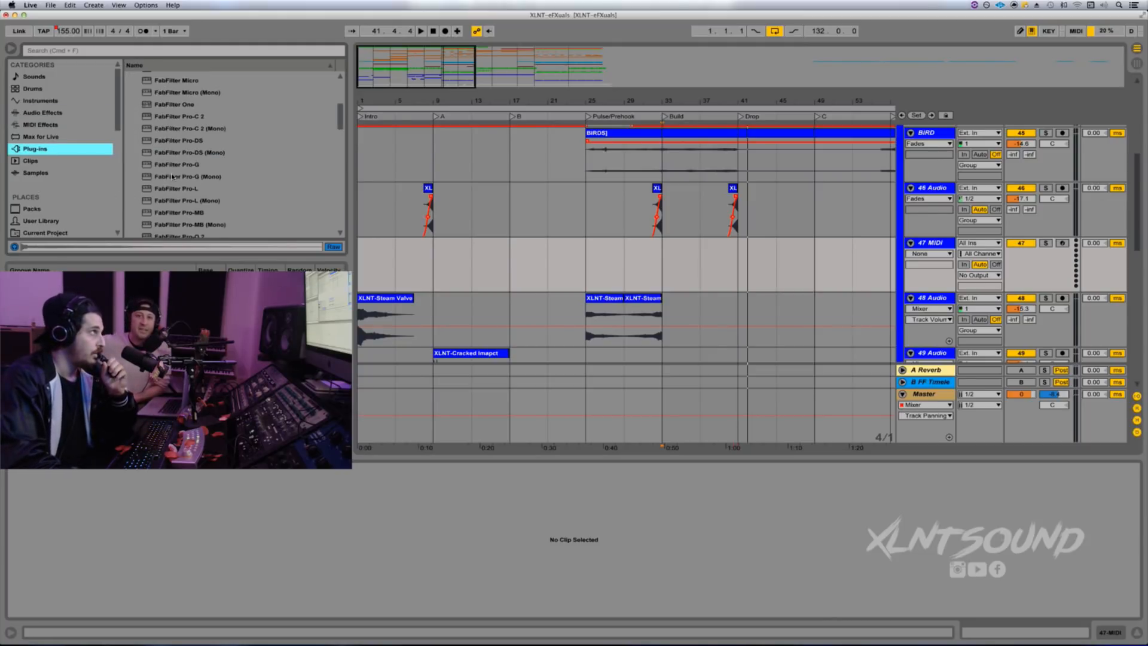
# Step: Find Serum among the VST plug-ins and load it onto the new MIDI track 47
pyautogui.scroll(5, 173, 177)
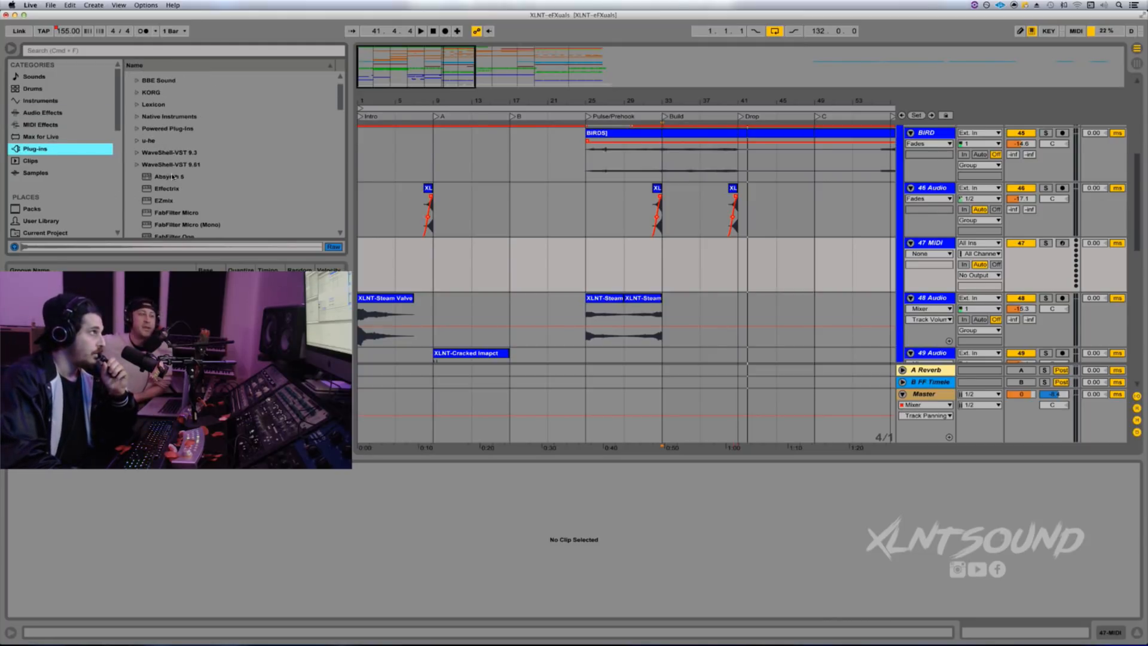
pyautogui.click(136, 166)
pyautogui.scroll(1, 148, 170)
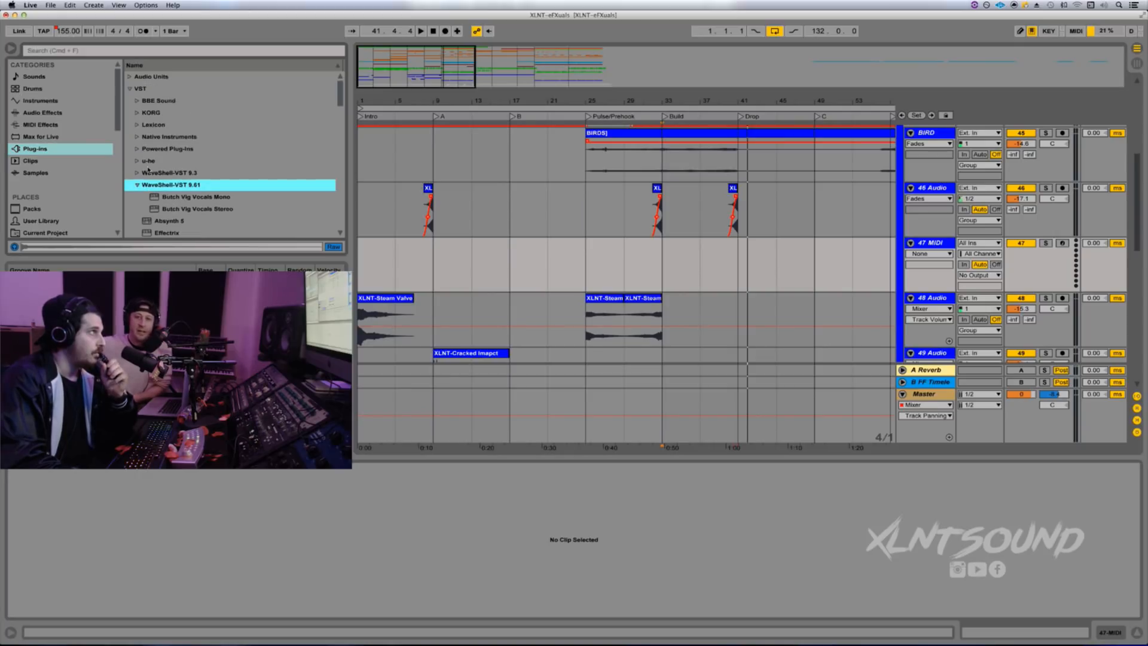
pyautogui.click(130, 89)
pyautogui.click(130, 89)
pyautogui.scroll(-15, 146, 112)
pyautogui.scroll(15, 146, 111)
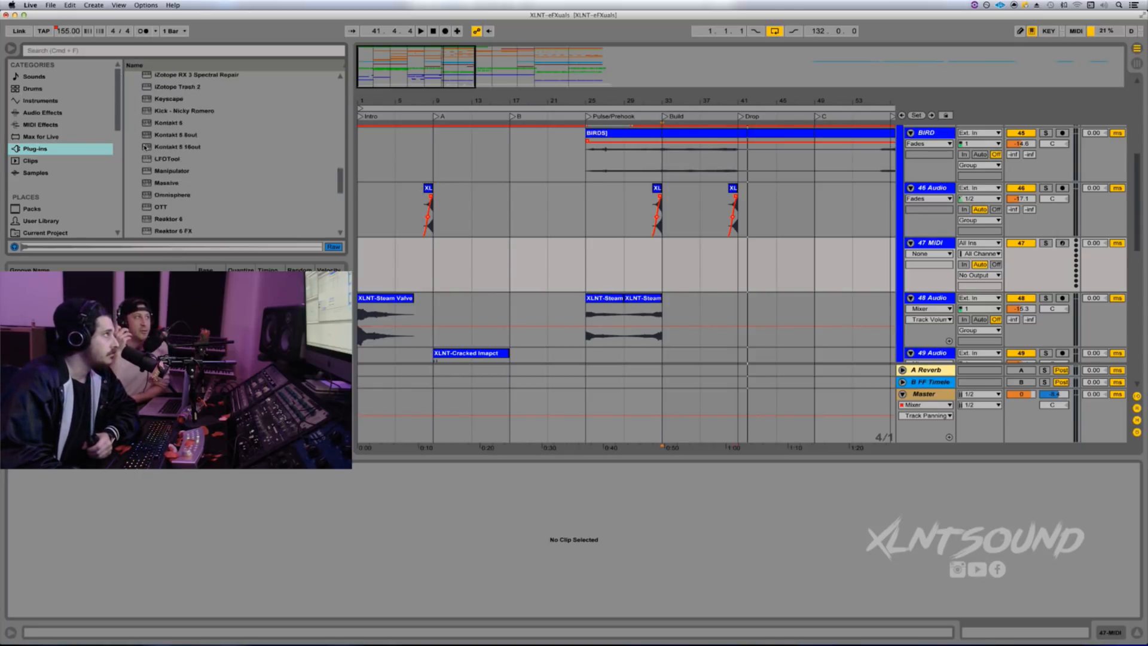
pyautogui.click(140, 175)
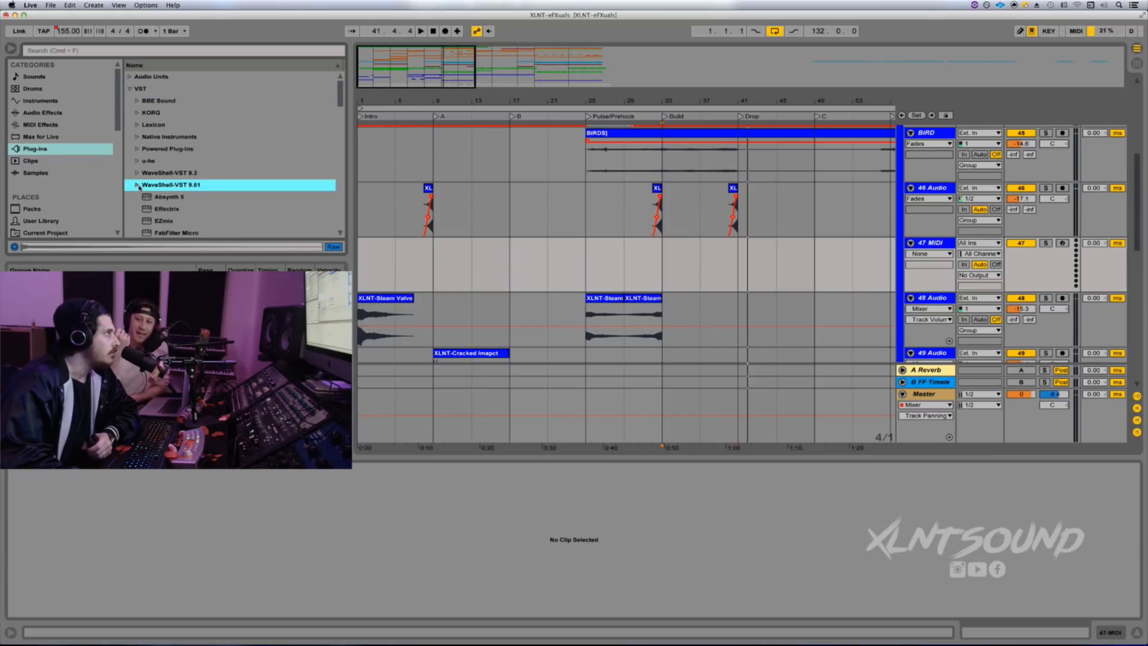
pyautogui.scroll(-12, 140, 183)
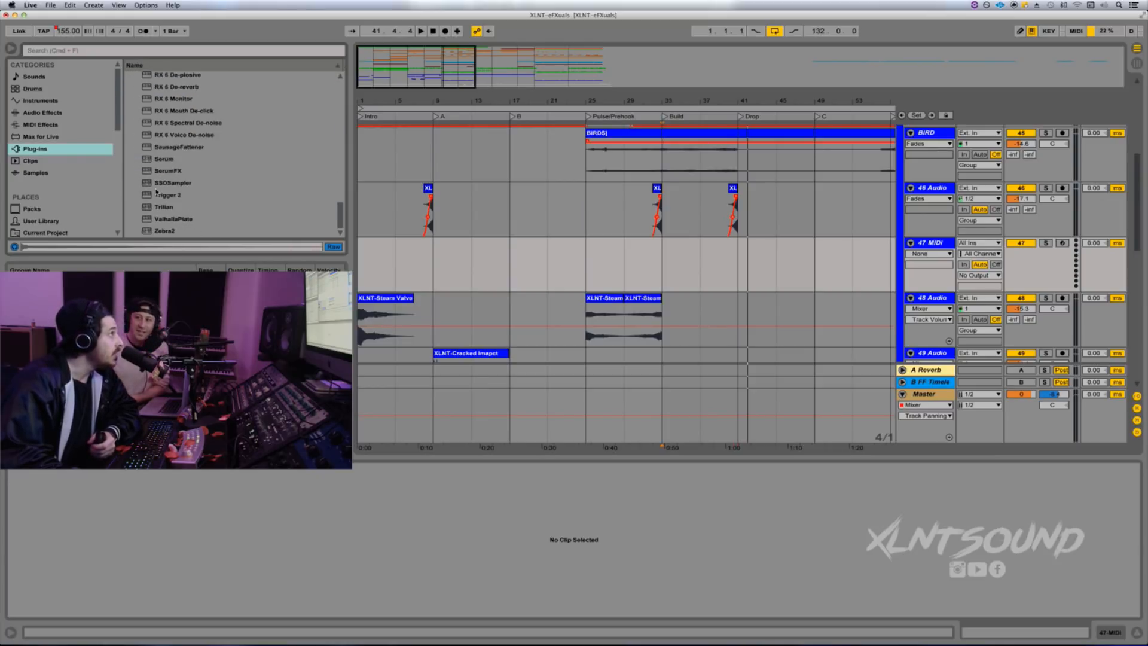
pyautogui.moveTo(153, 160); pyautogui.dragTo(626, 266)
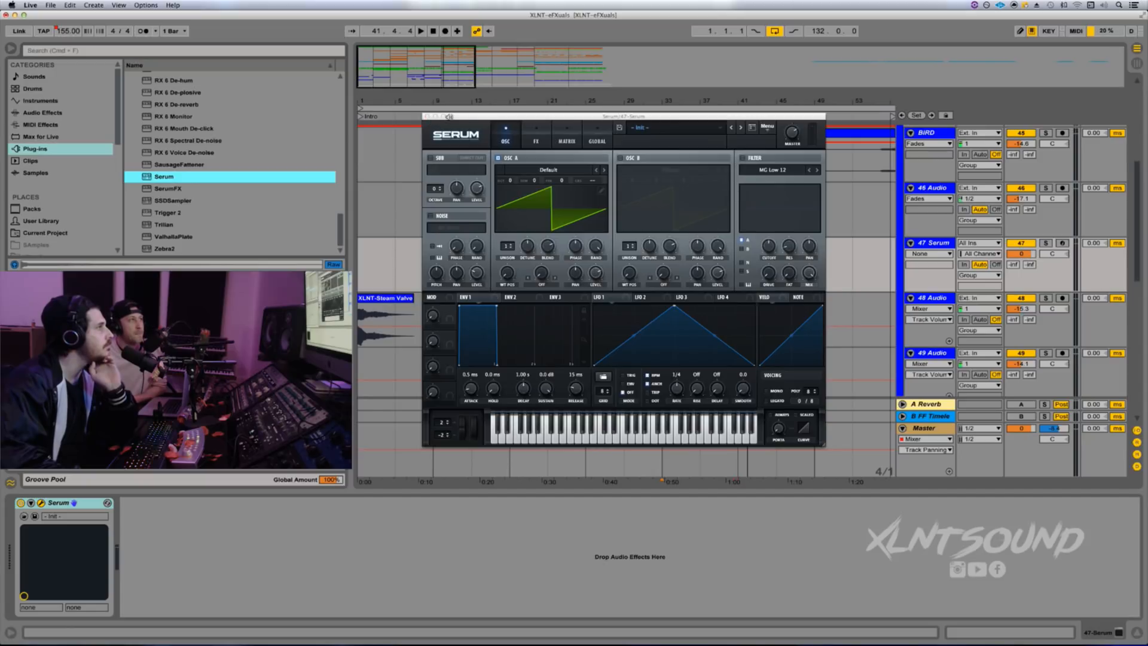
# Step: Move the Serum window clear of the track clips and switch its skin to Default (NEW)
pyautogui.click(470, 117)
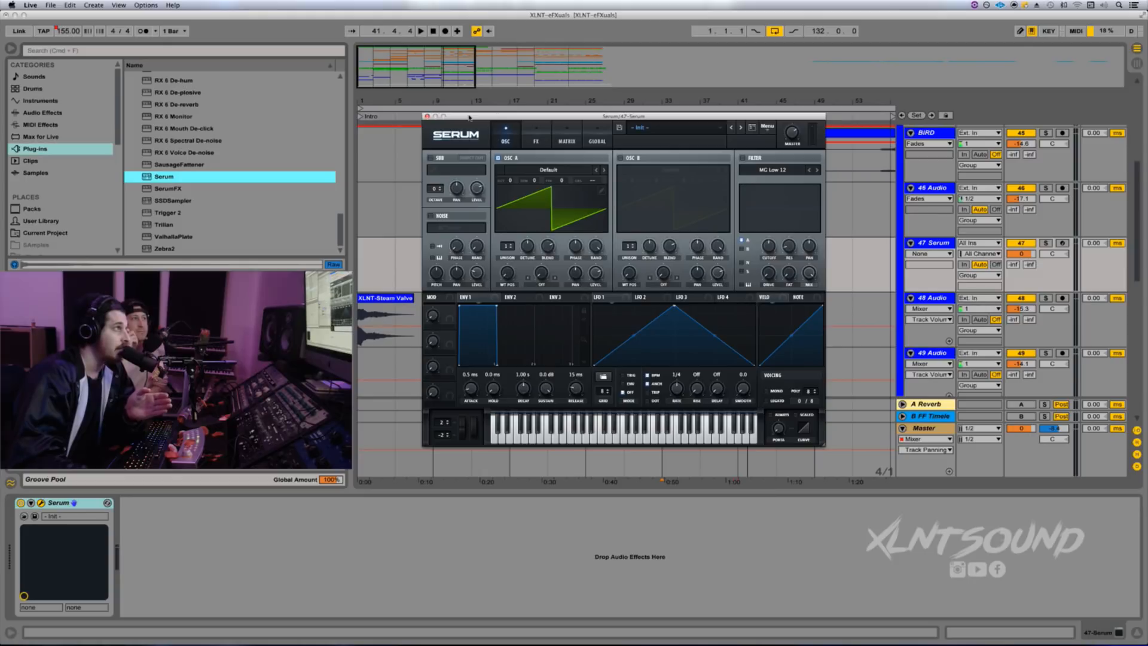
pyautogui.moveTo(470, 118); pyautogui.dragTo(636, 166)
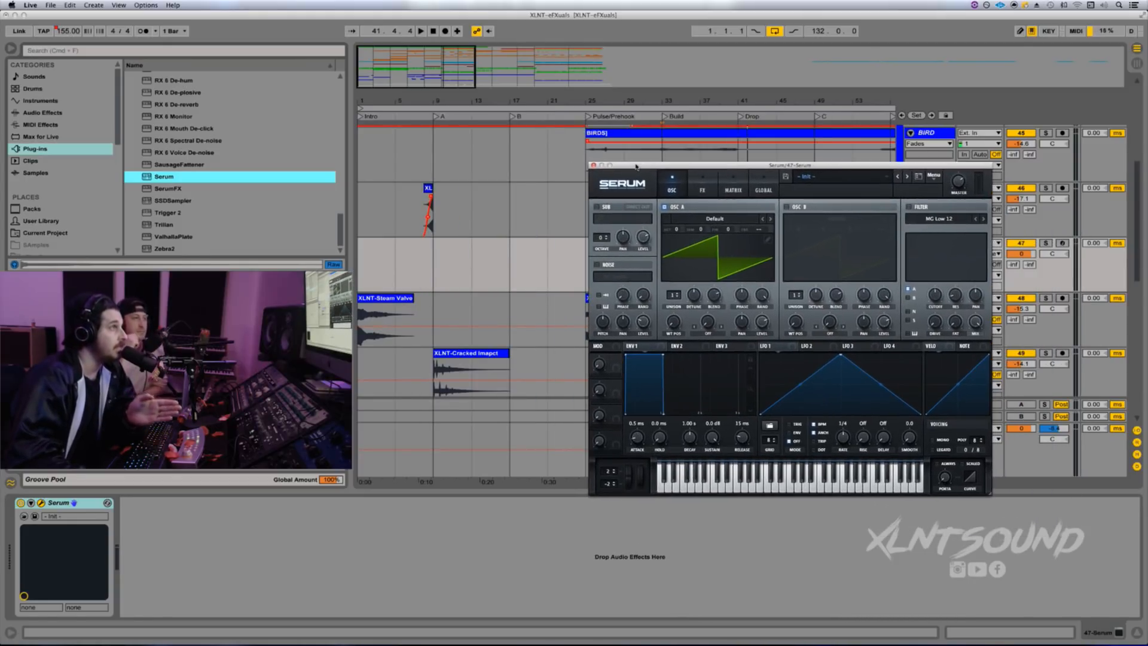
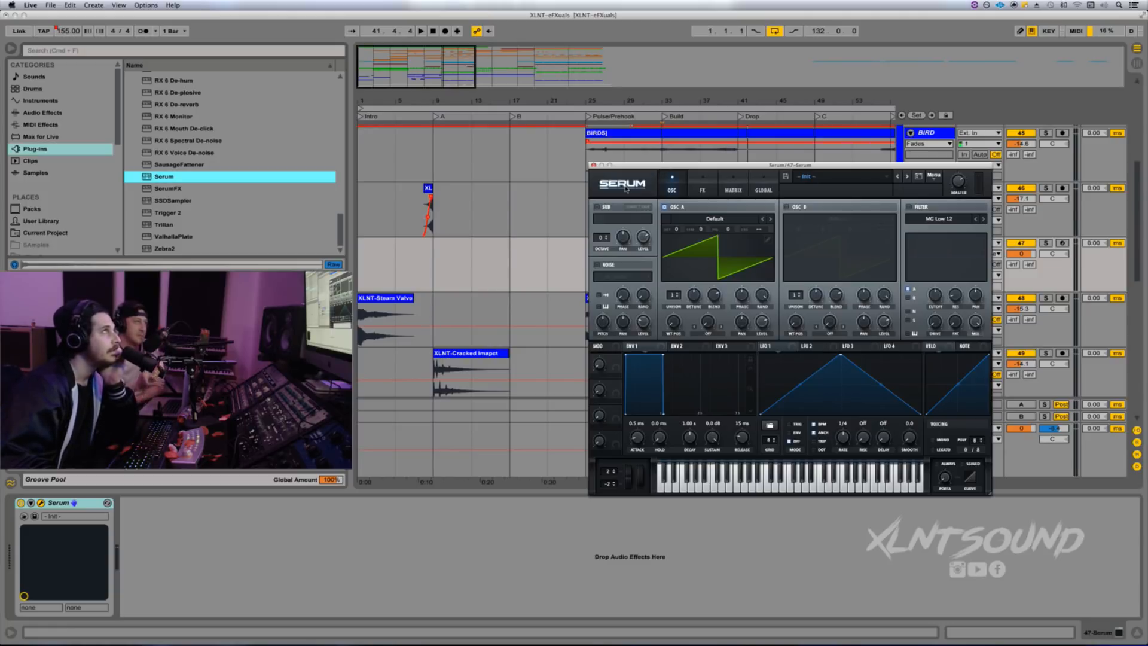
pyautogui.click(626, 189)
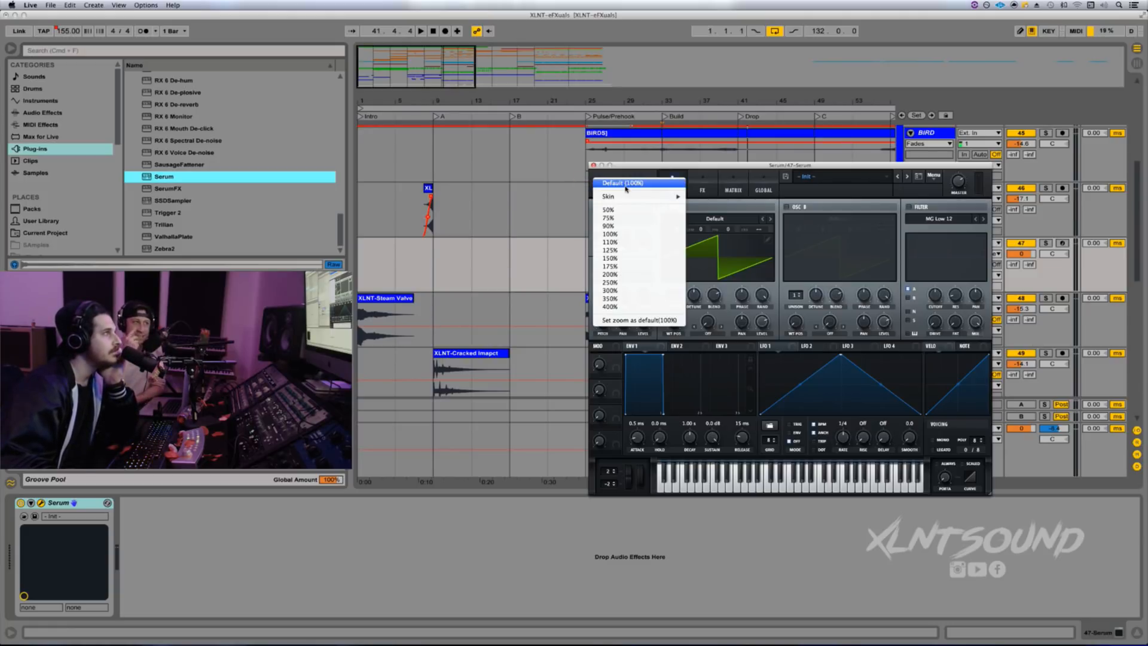
pyautogui.moveTo(628, 197)
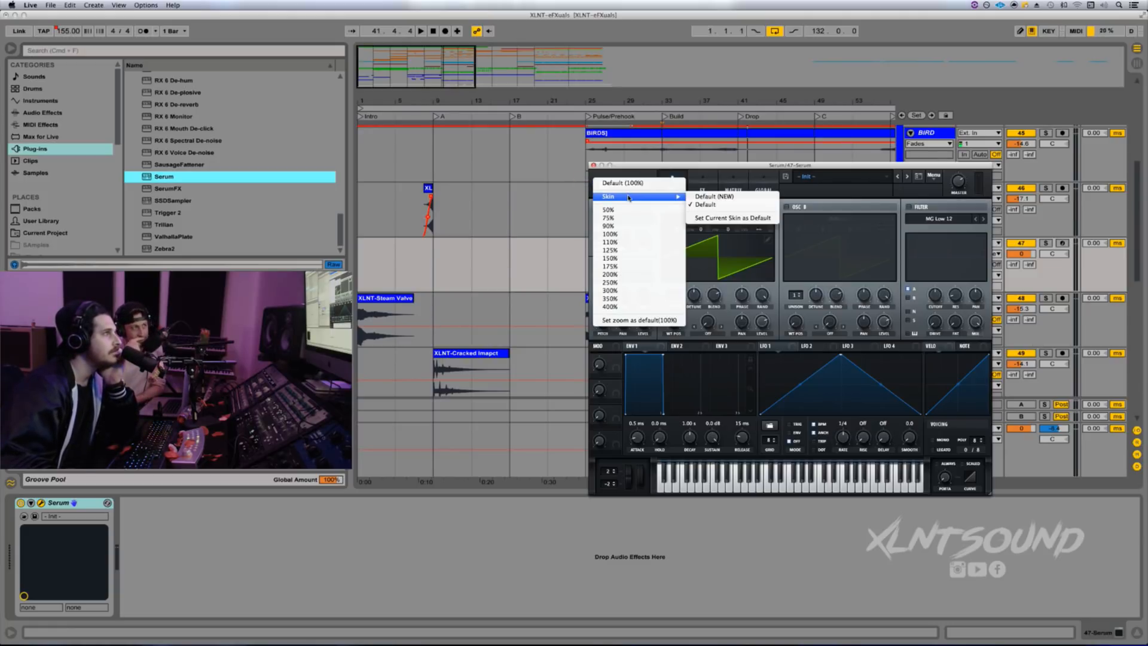
pyautogui.click(694, 197)
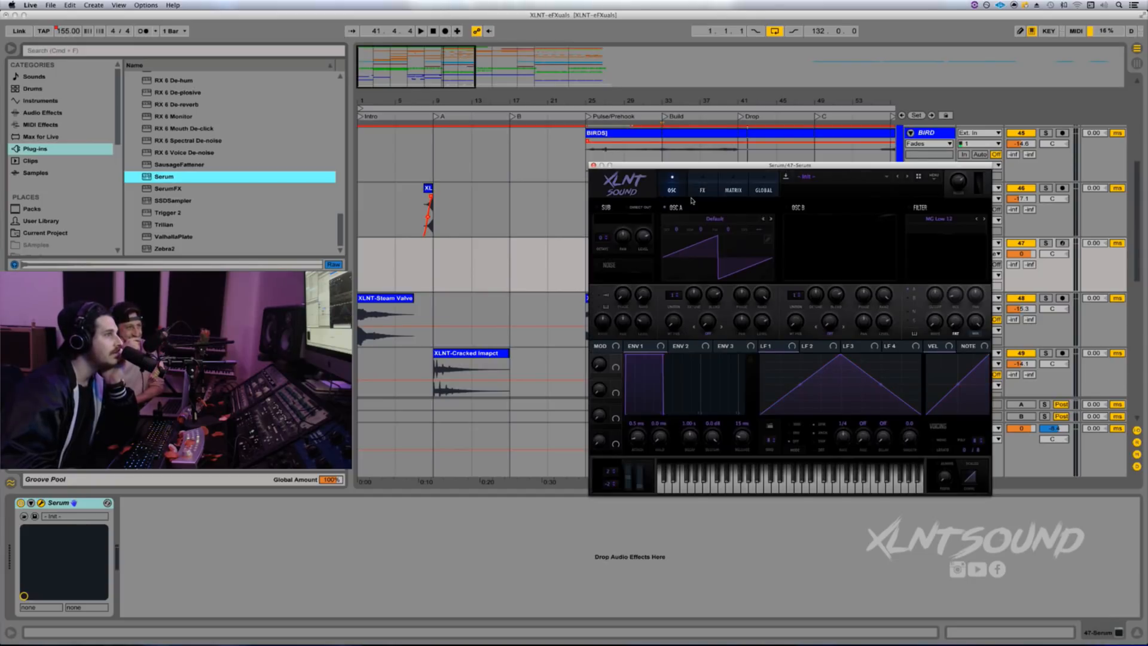
# Step: Enlarge the Serum window and reposition it over the arrangement so the whole interface fits on screen
pyautogui.moveTo(990, 494); pyautogui.dragTo(1093, 576)
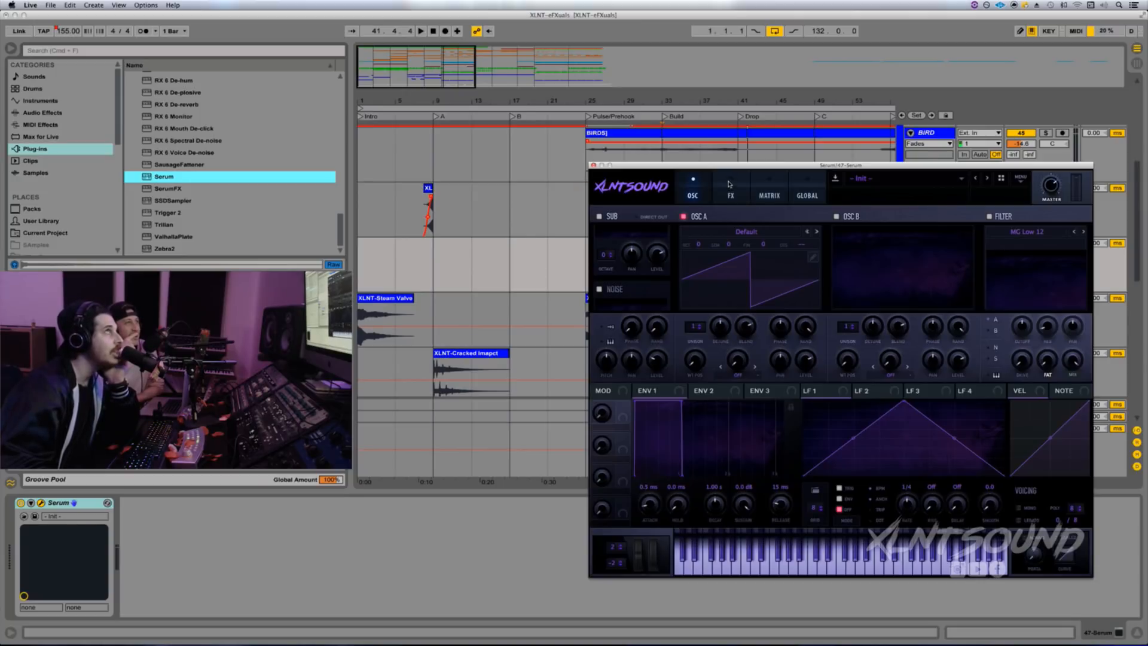
pyautogui.moveTo(731, 167); pyautogui.dragTo(671, 127)
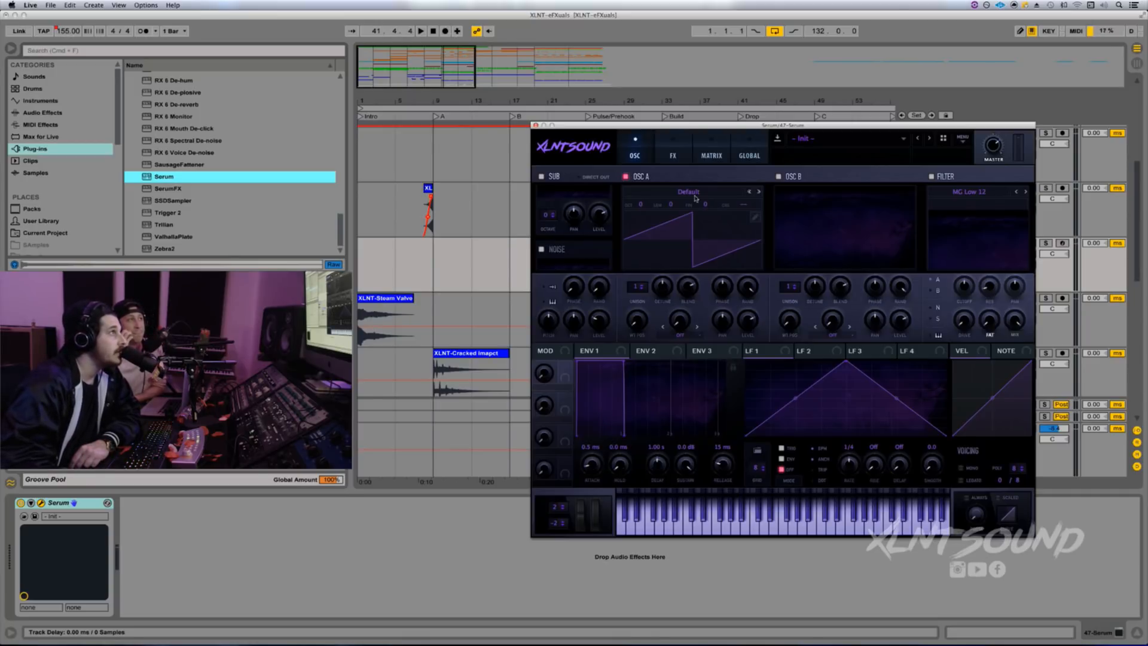
pyautogui.moveTo(677, 127); pyautogui.dragTo(671, 119)
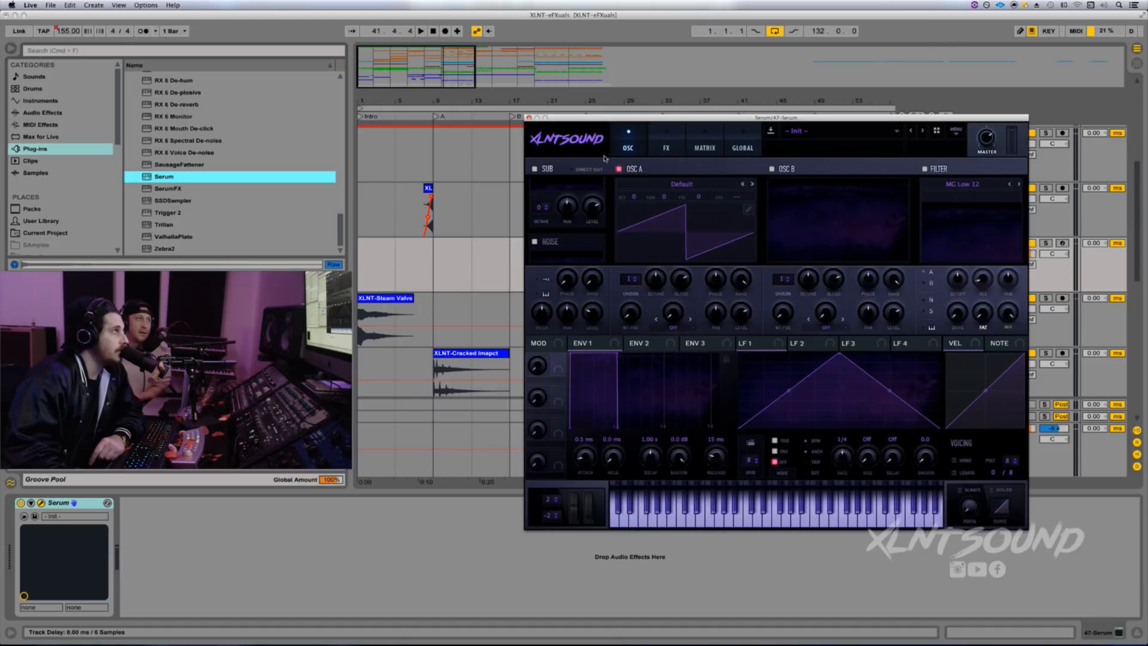
# Step: Close the Serum window, arm the 47 Serum track for recording and set its insert position at bar 33
pyautogui.click(529, 118)
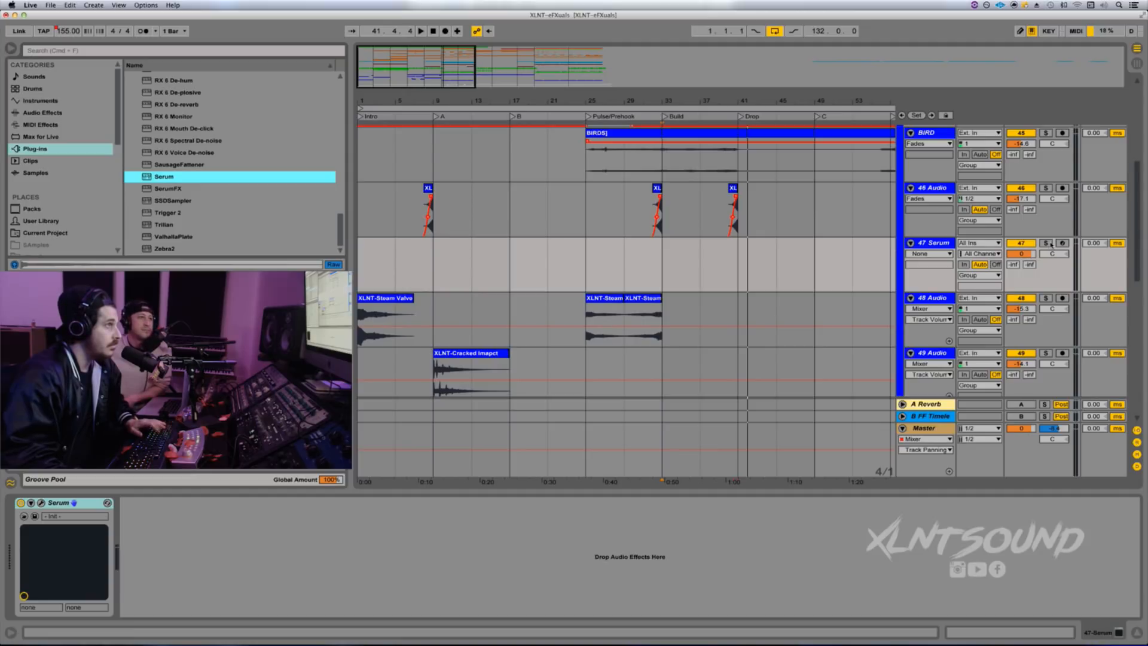
pyautogui.click(668, 274)
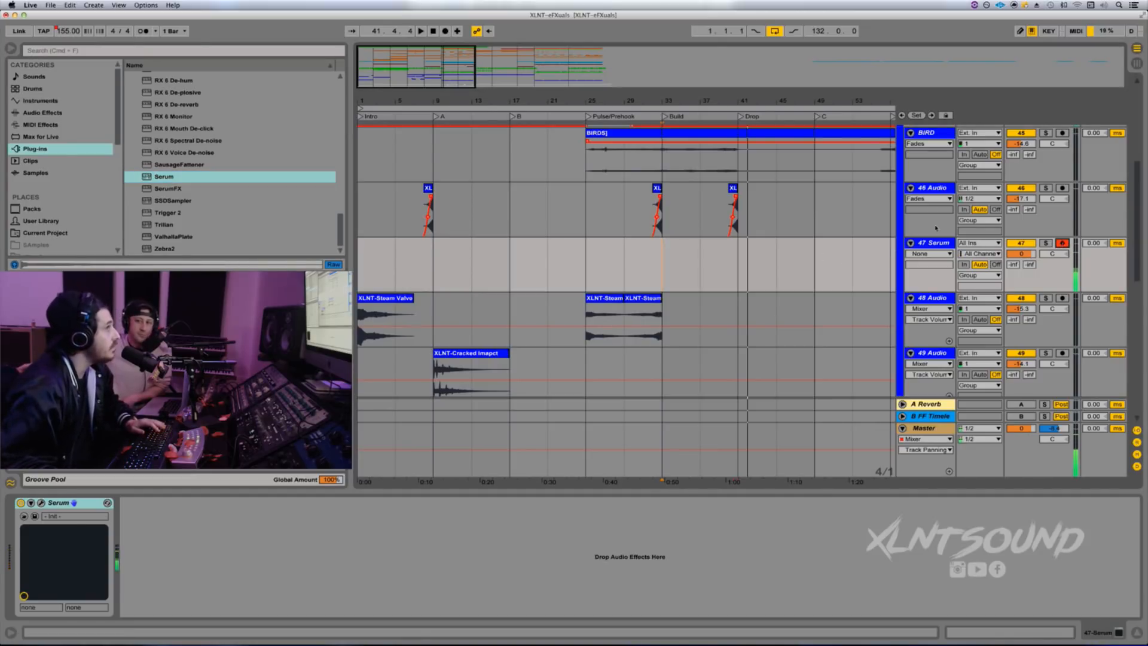
# Step: Turn off the device rack containing the gated reverb on the FX group track
pyautogui.hscroll(1, 863, 224)
pyautogui.scroll(3, 863, 224)
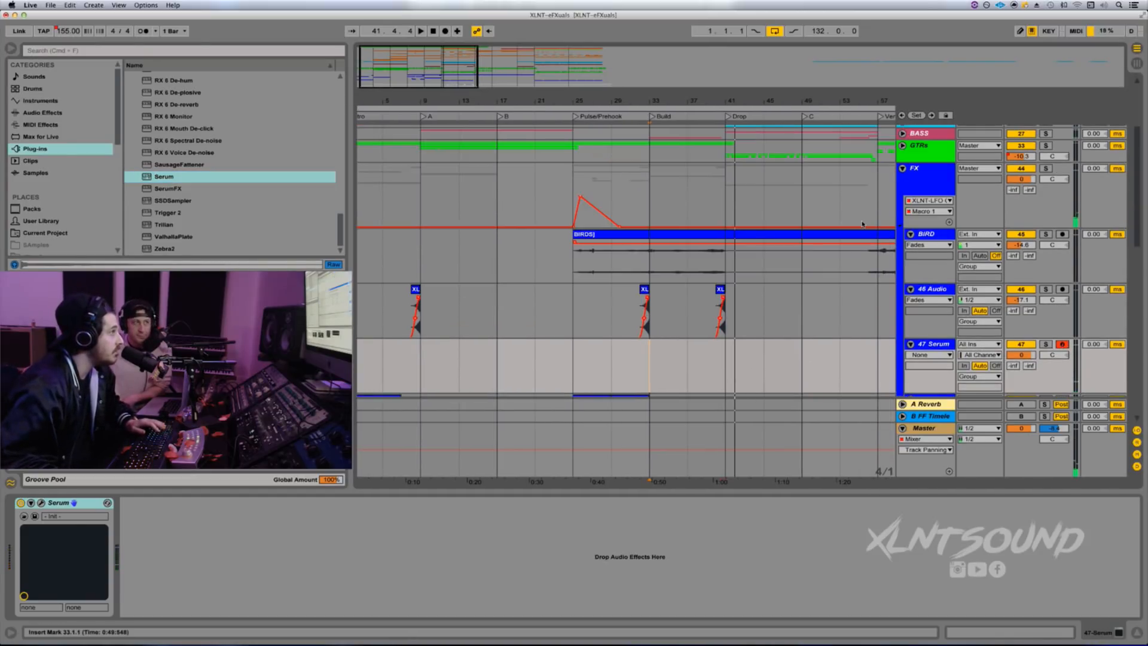
pyautogui.click(940, 181)
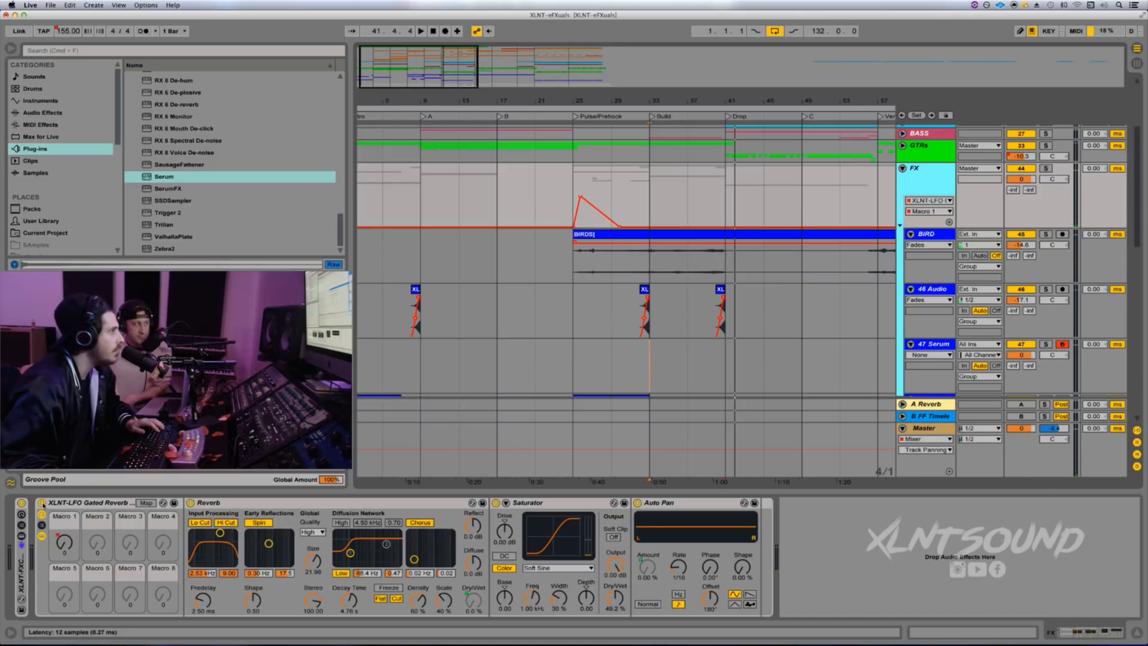
pyautogui.click(21, 503)
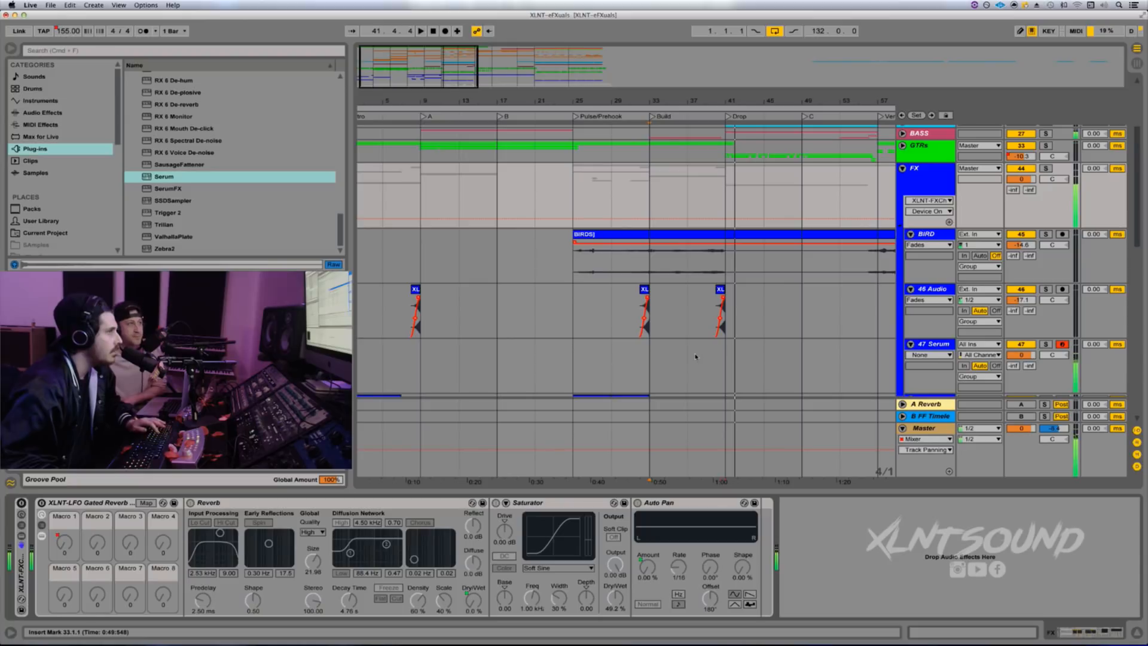
# Step: Check Serum's synth window on the Serum track and lower the computer MIDI keyboard's octave to the C1 to D2 range
pyautogui.click(651, 372)
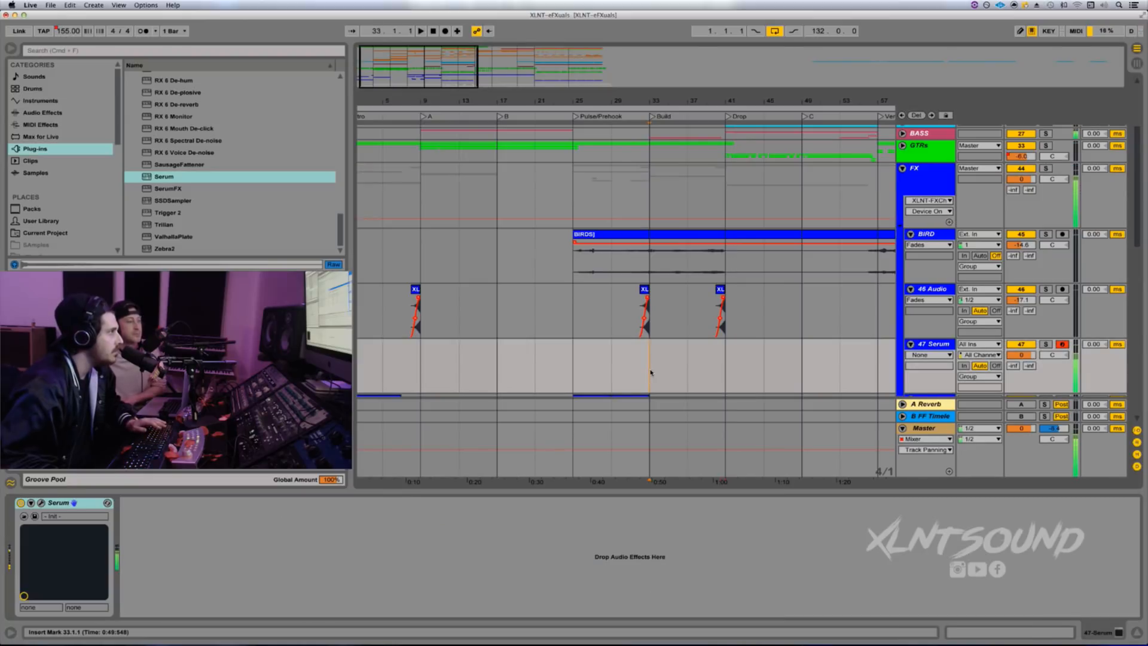
pyautogui.click(41, 503)
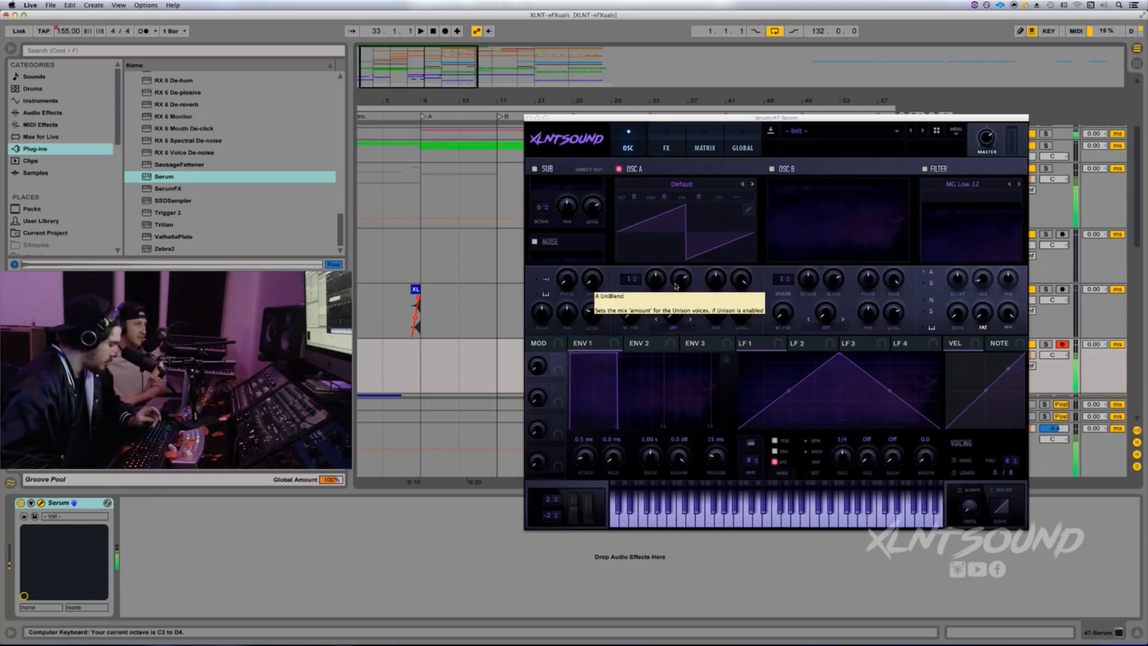
pyautogui.press('z')
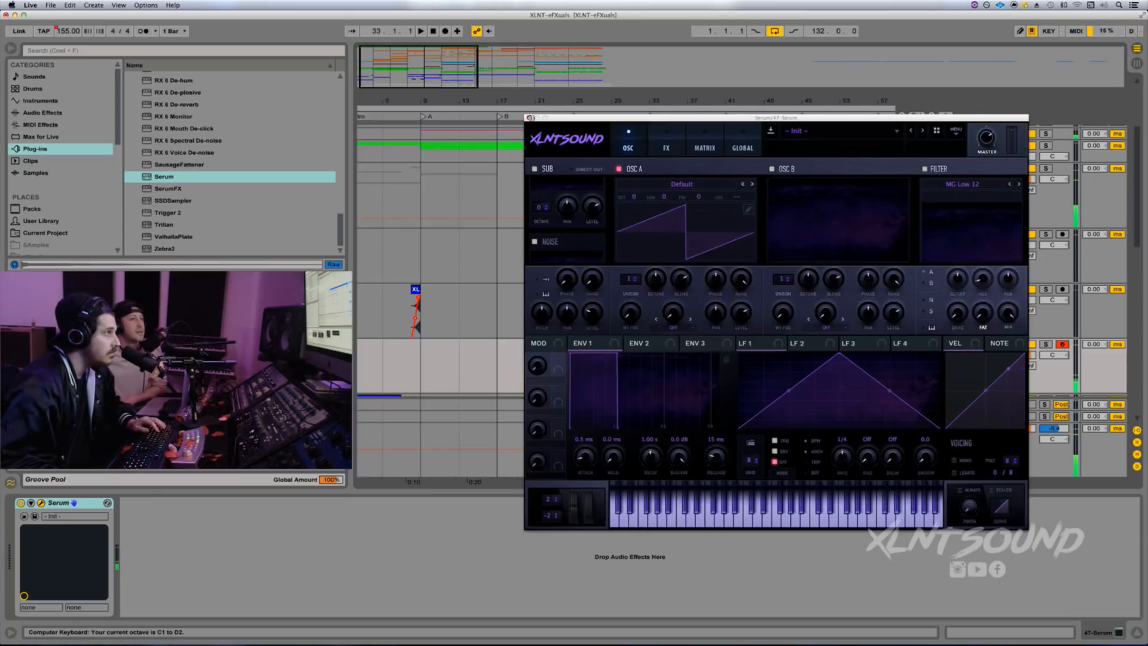
pyautogui.click(530, 118)
# Step: Move the Serum track out of the FX group so it sits directly above the group
pyautogui.click(922, 172)
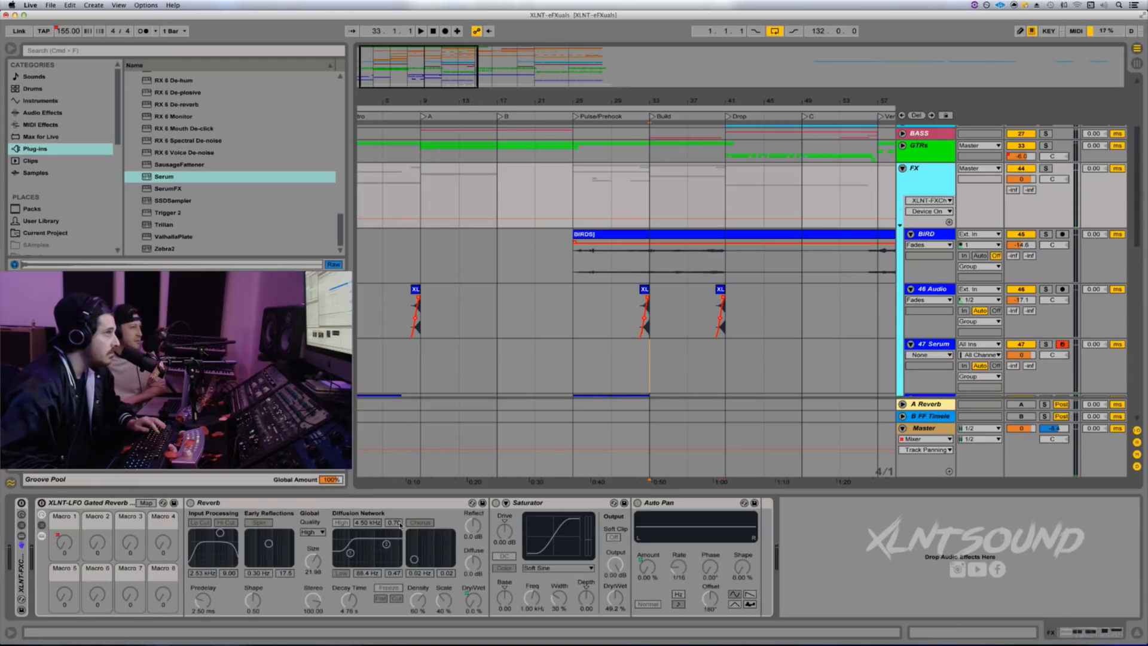
pyautogui.press('a')
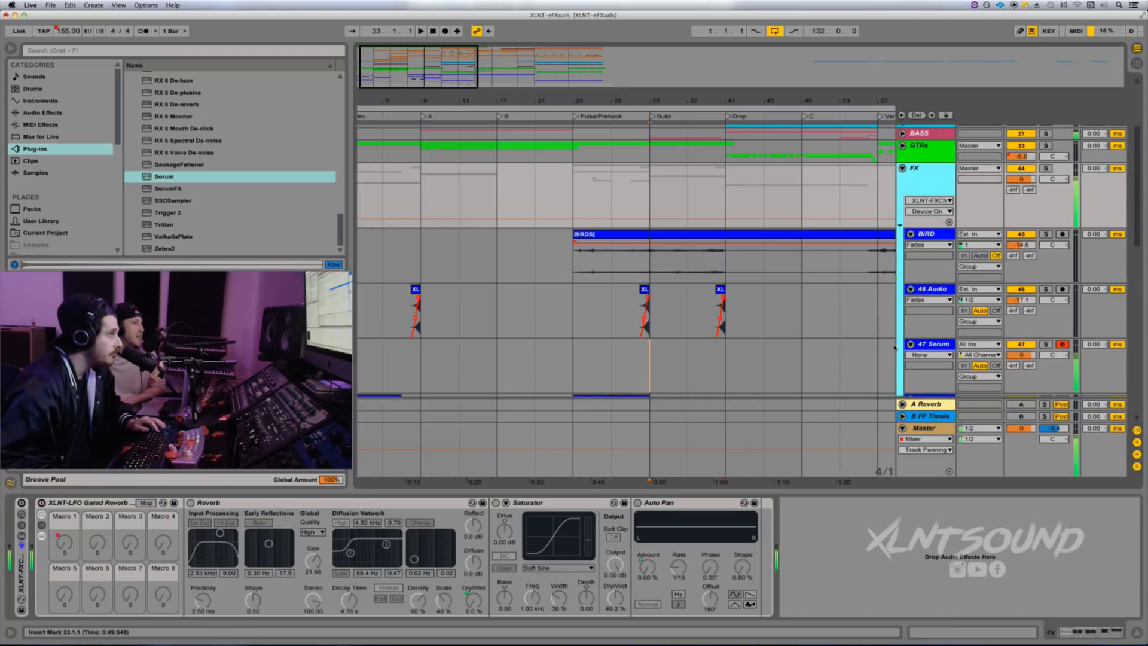
pyautogui.click(924, 345)
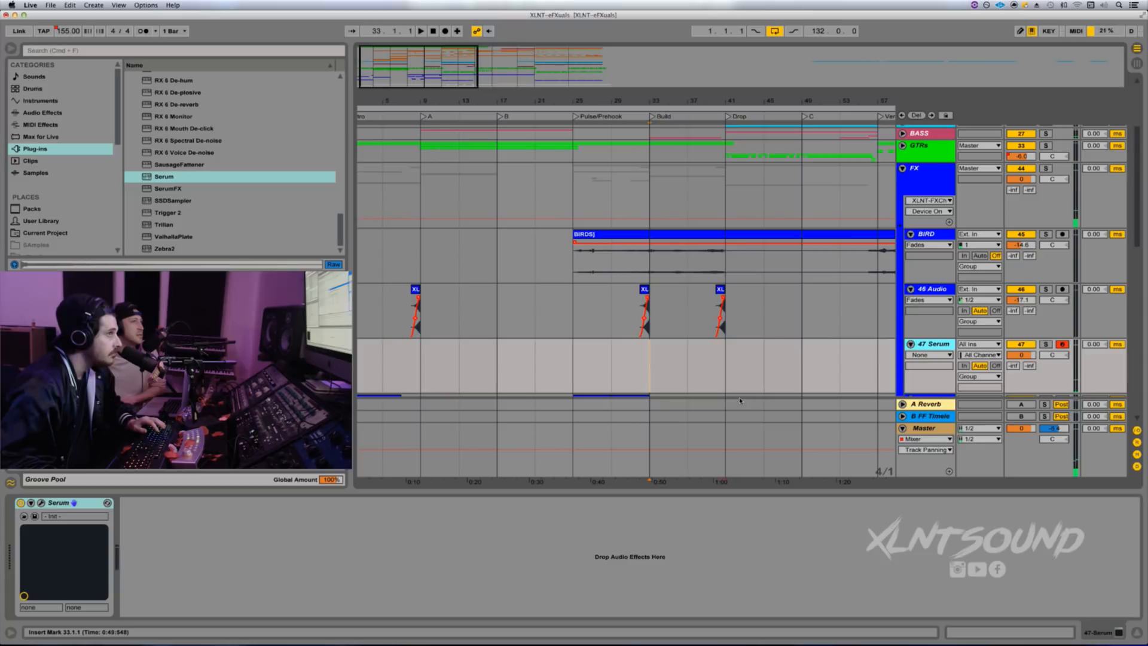
pyautogui.scroll(-2, 948, 354)
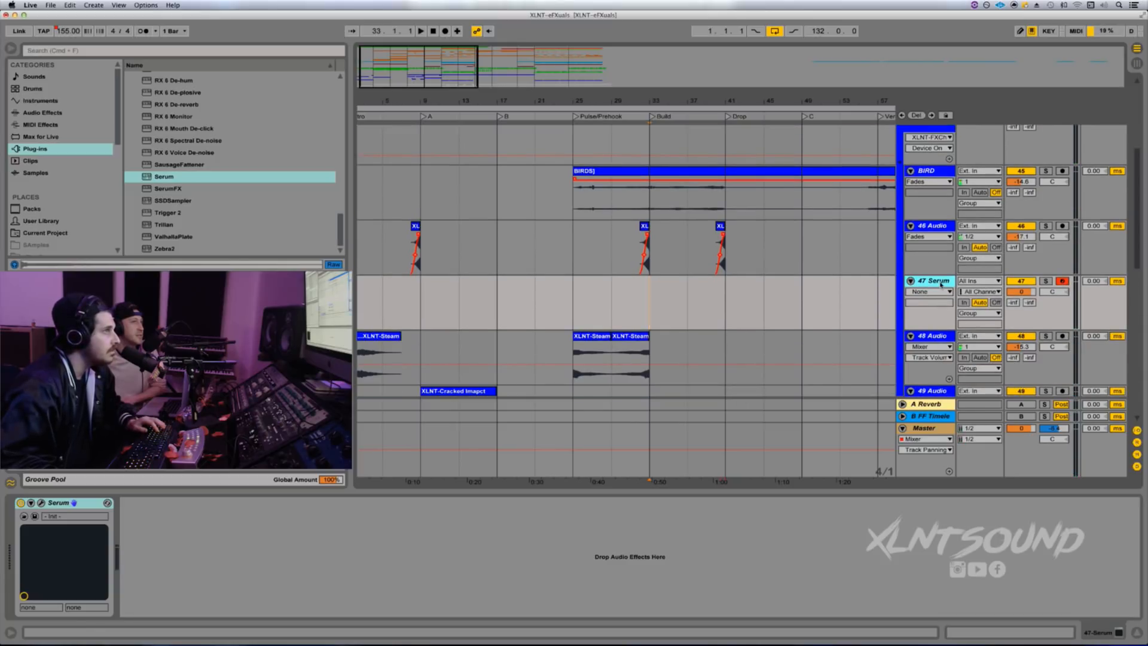
pyautogui.scroll(1, 941, 135)
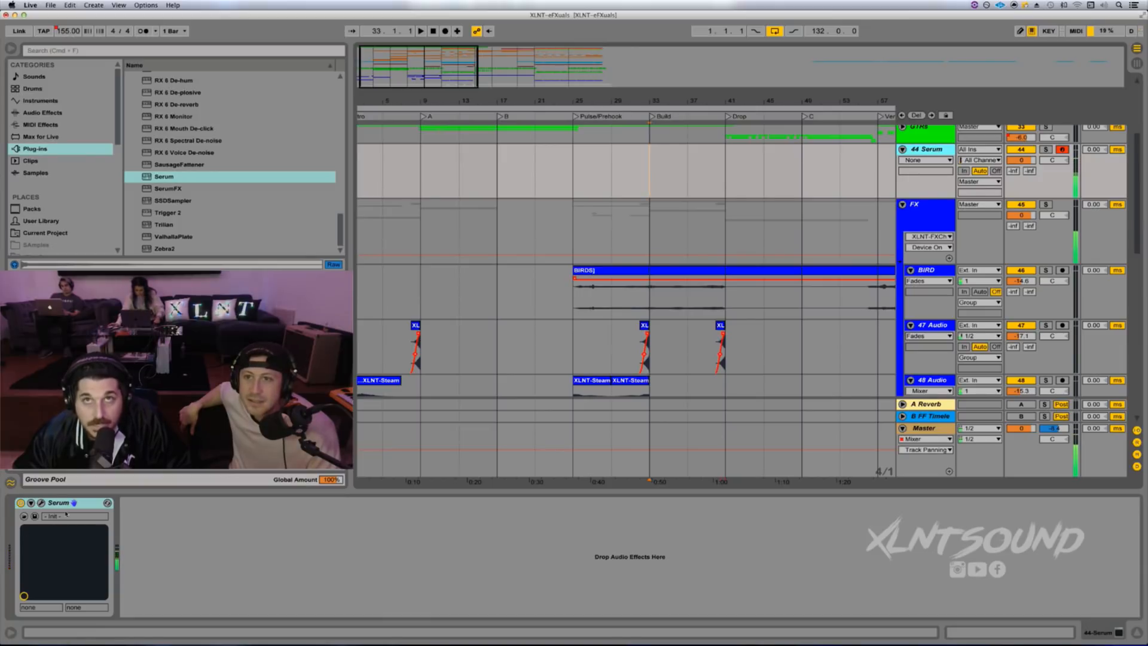
pyautogui.click(40, 503)
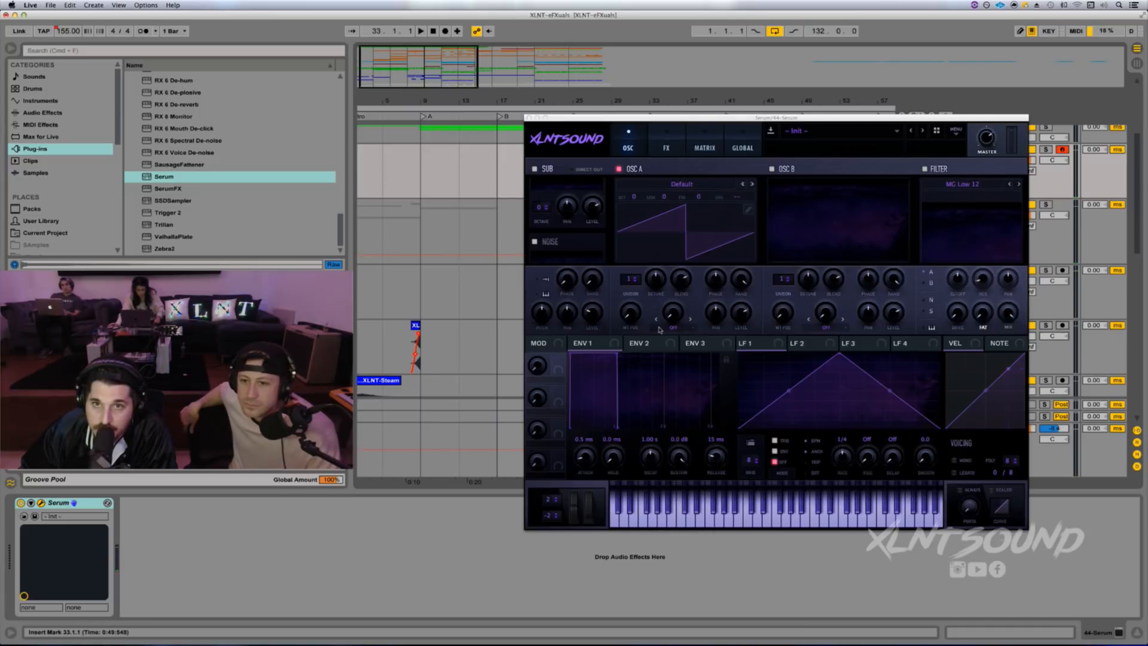
pyautogui.click(529, 118)
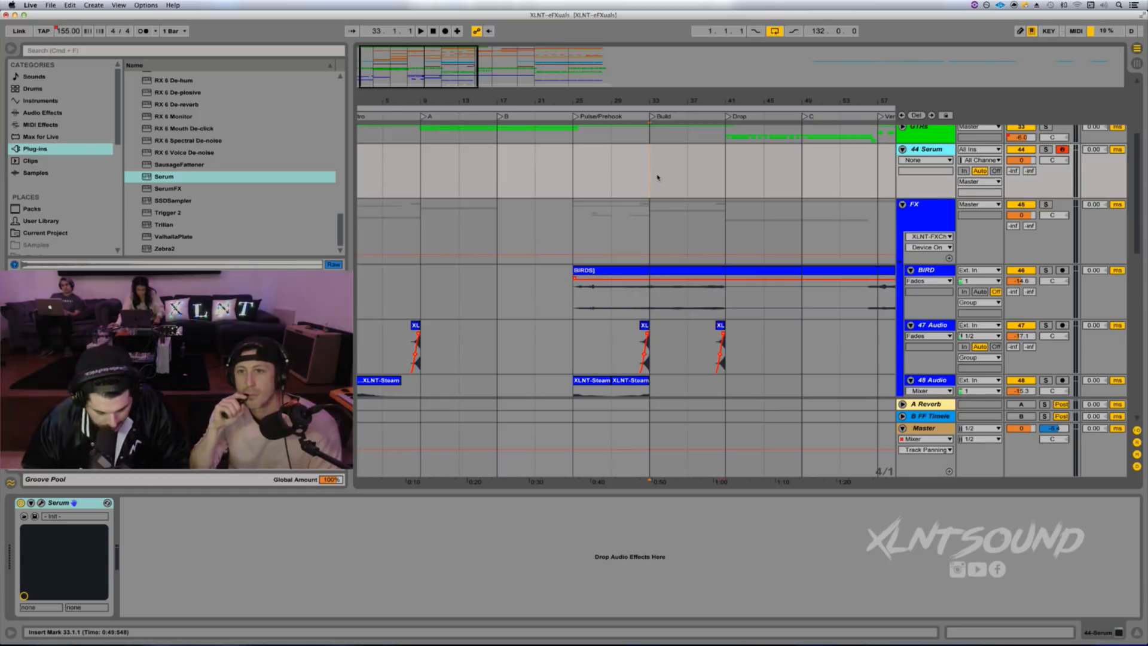
pyautogui.moveTo(658, 177); pyautogui.dragTo(726, 176)
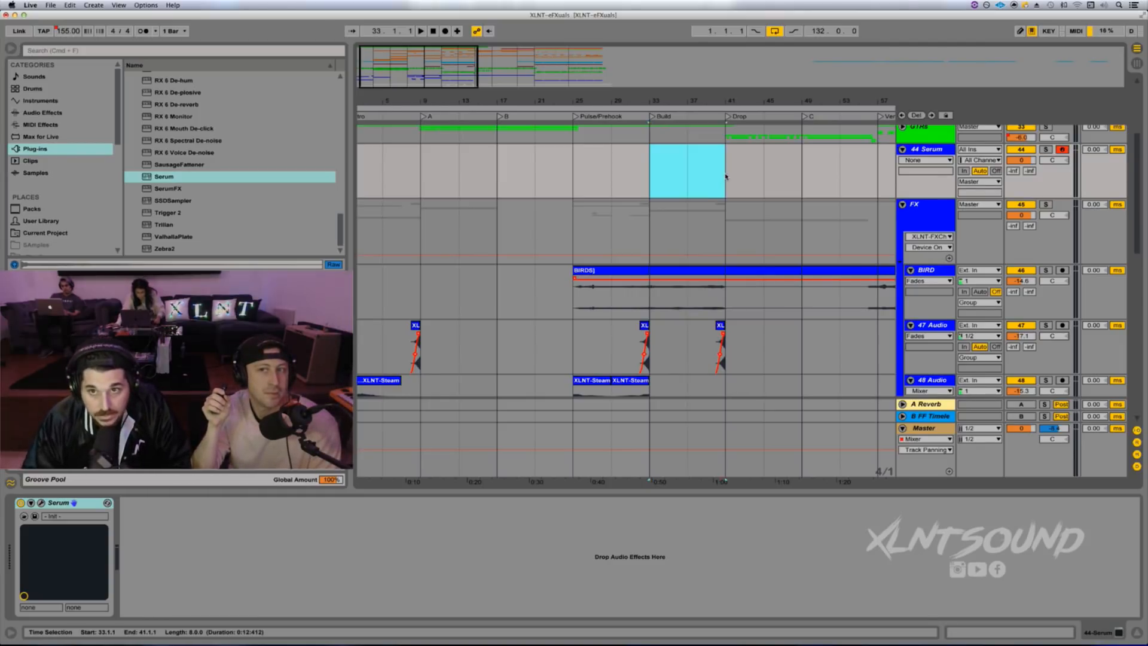
pyautogui.press('shift+super+m')
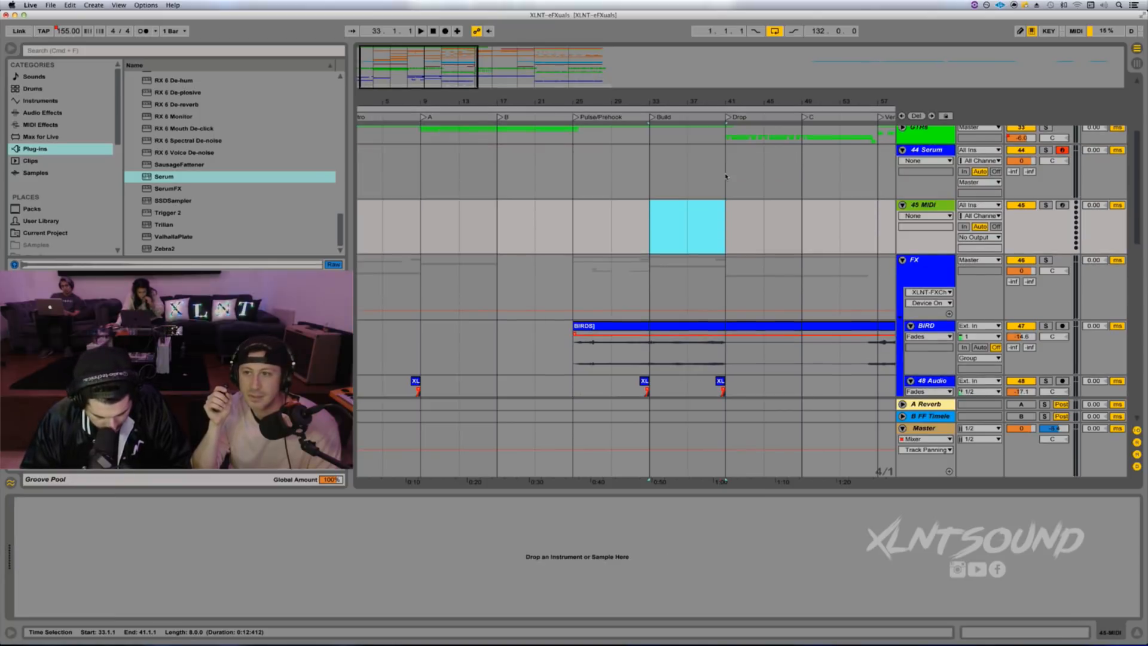
pyautogui.press('shift+super+m')
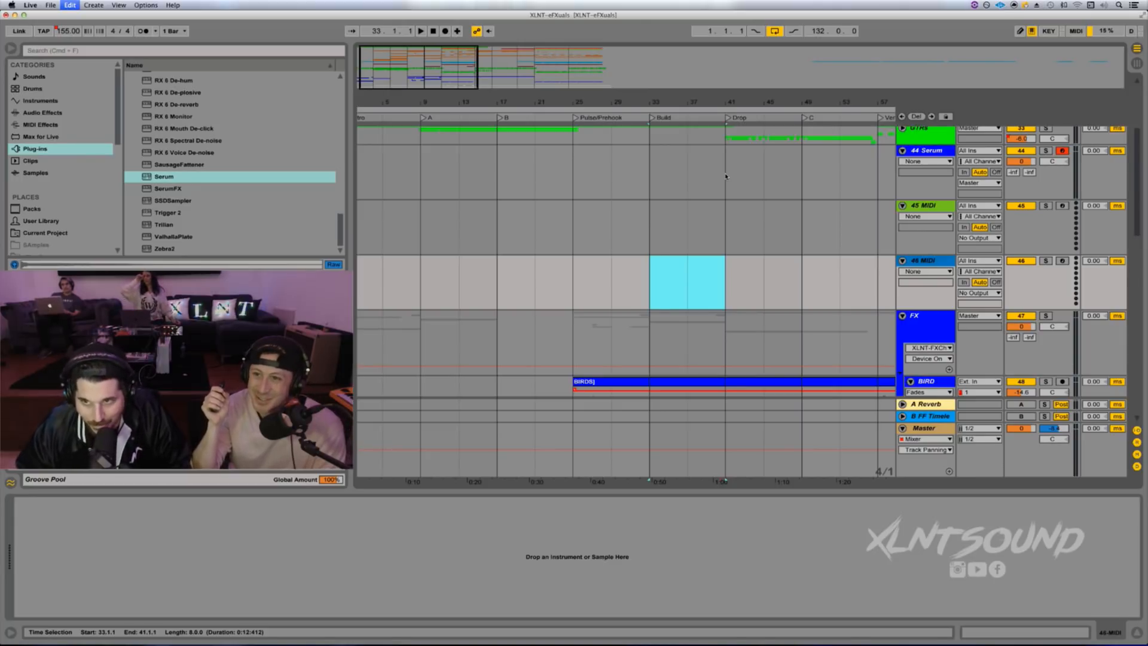
pyautogui.press('super+z')
pyautogui.click(951, 208)
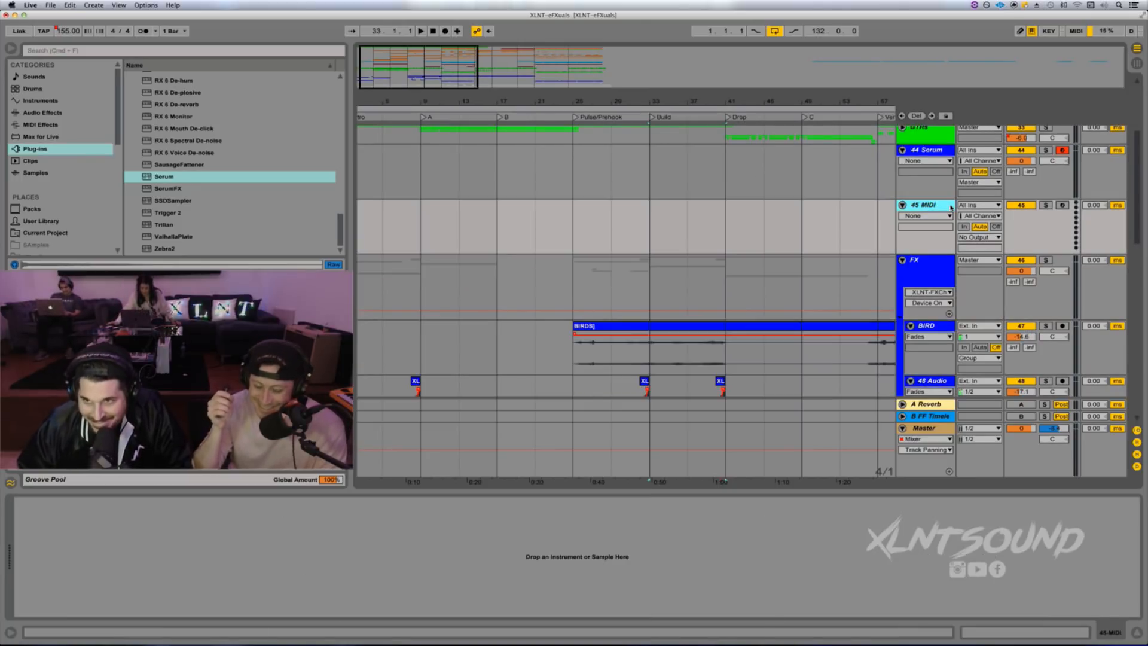
pyautogui.press('BackSpace')
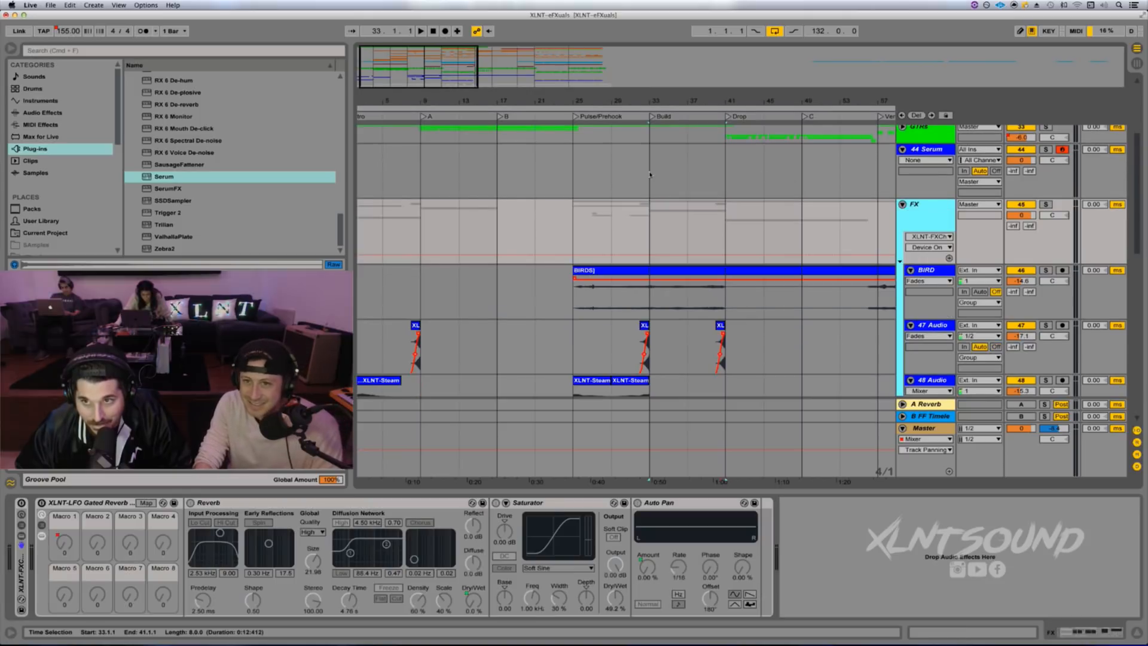
# Step: Insert an empty MIDI clip on the Serum track across the Pulse/Prehook section, from bar 25 to bar 33
pyautogui.moveTo(652, 173); pyautogui.dragTo(575, 172)
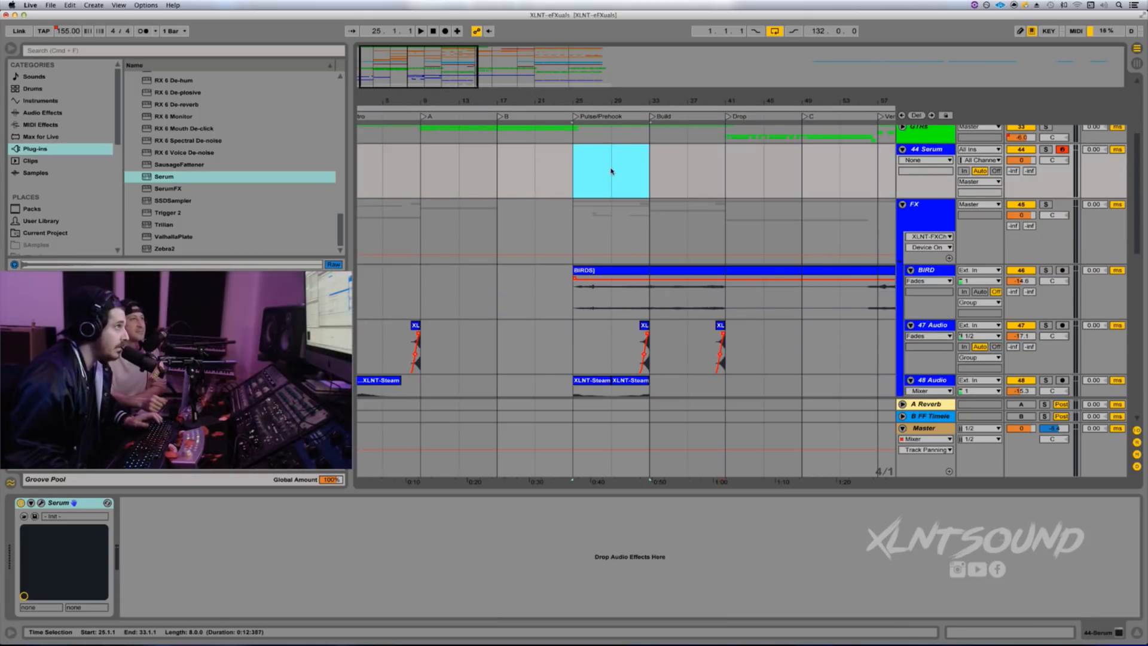
pyautogui.press('super+shift+m')
pyautogui.click(611, 172)
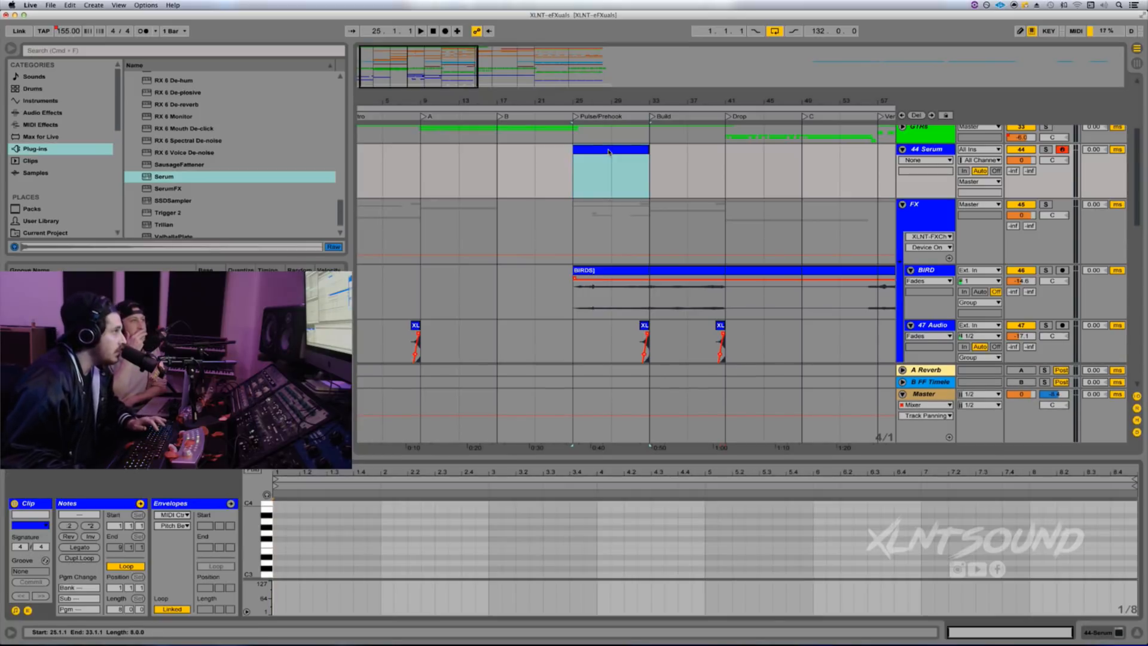
# Step: Add an F#1 note at the start of the Serum clip and extend it with Legato over the full clip length
pyautogui.scroll(-5, 415, 541)
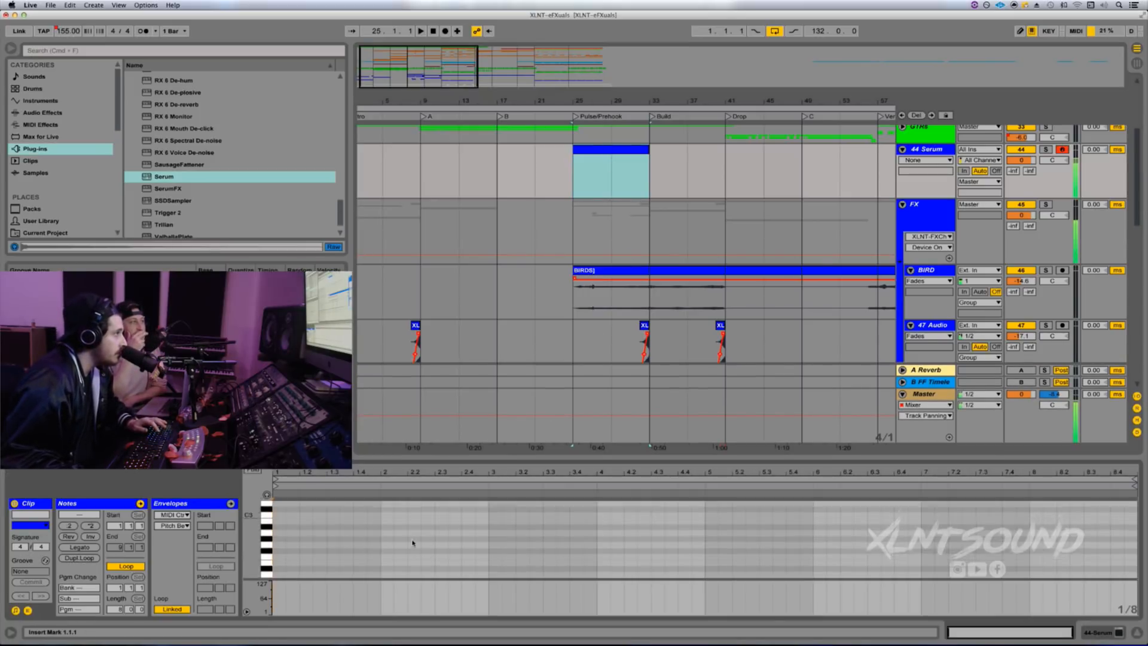
pyautogui.scroll(4, 308, 508)
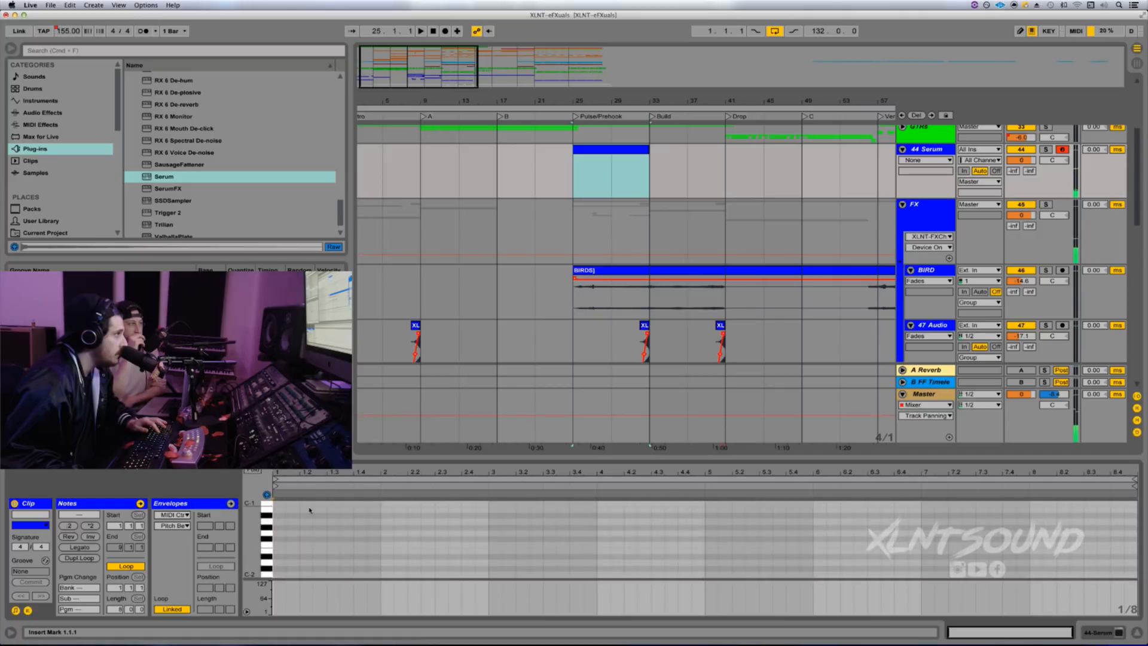
pyautogui.scroll(-8, 309, 510)
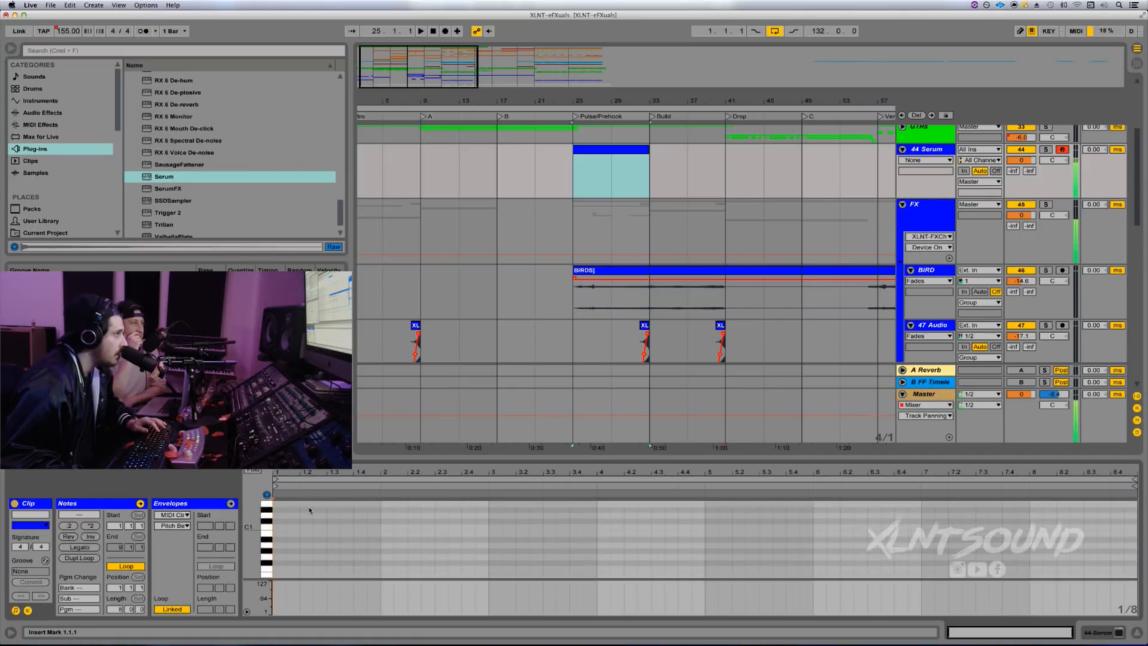
pyautogui.doubleClick(278, 527)
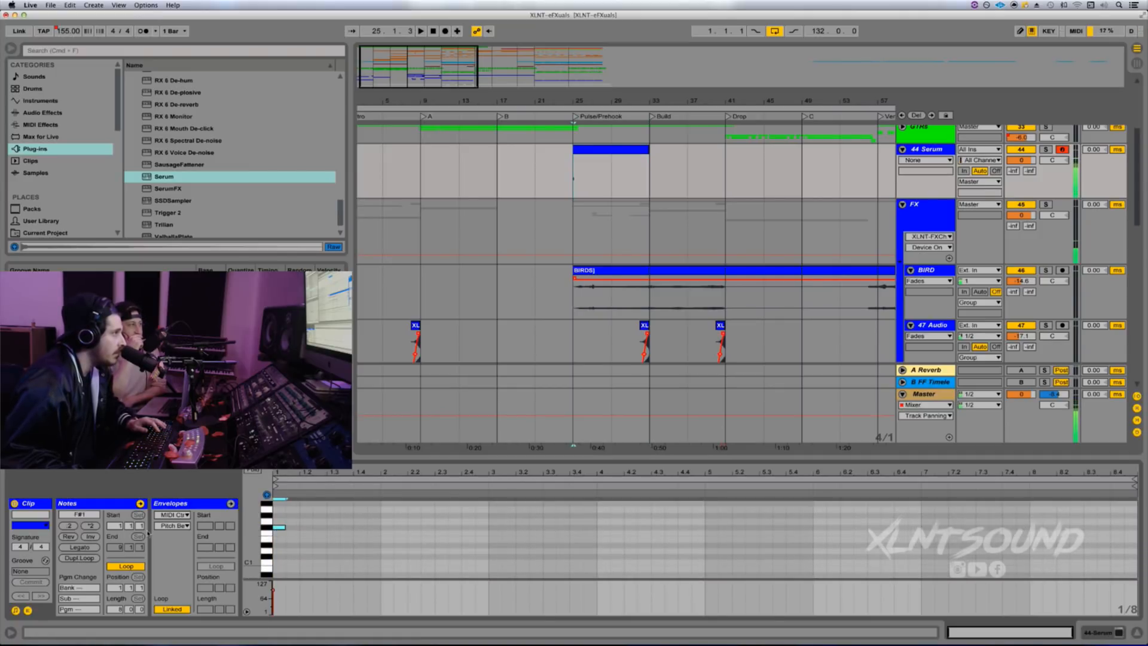
pyautogui.click(80, 548)
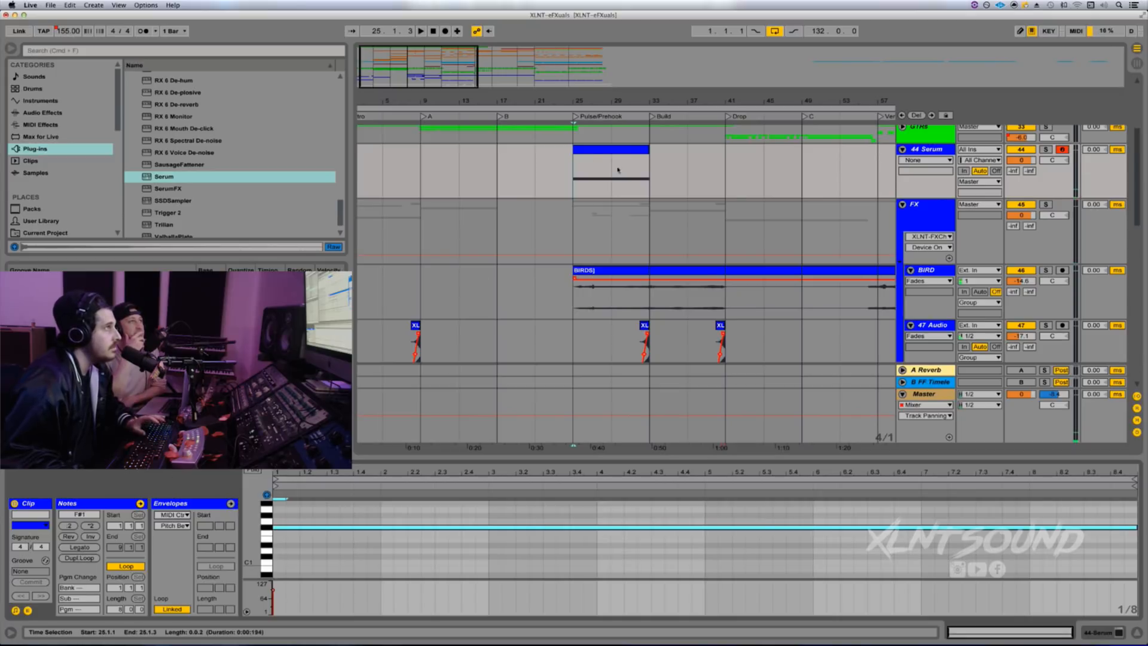
# Step: Play back the Serum clip and transpose its sustained note up to G#1
pyautogui.press('space')
pyautogui.moveTo(640, 103); pyautogui.dragTo(656, 147)
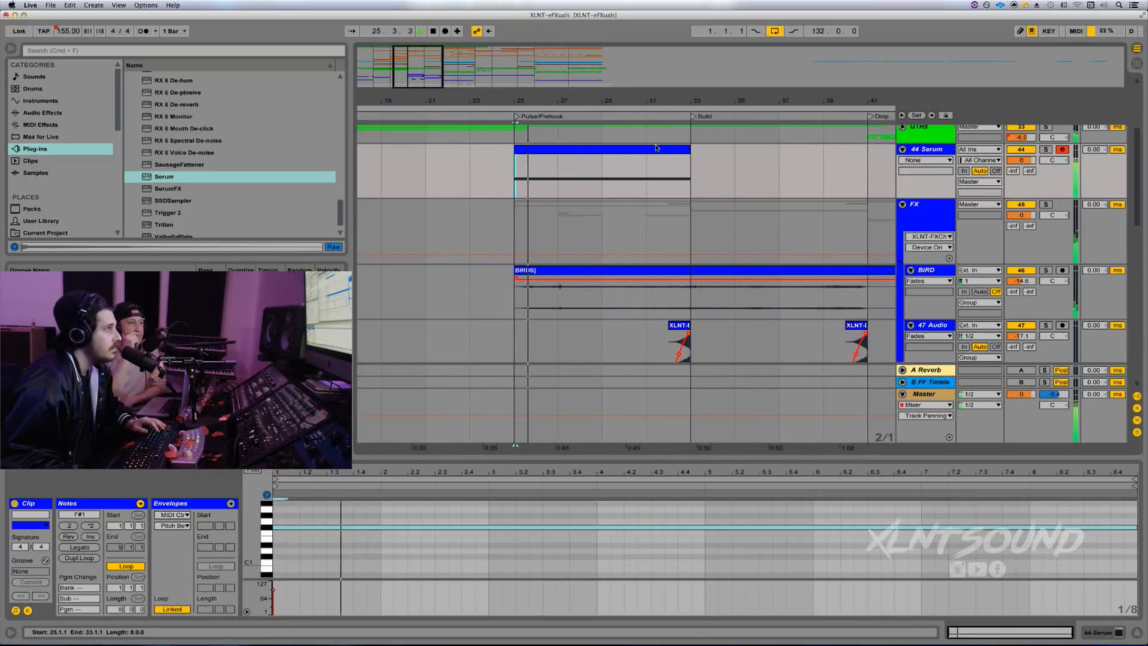
pyautogui.click(553, 527)
pyautogui.press('space')
pyautogui.press('Up')
pyautogui.press('Up')
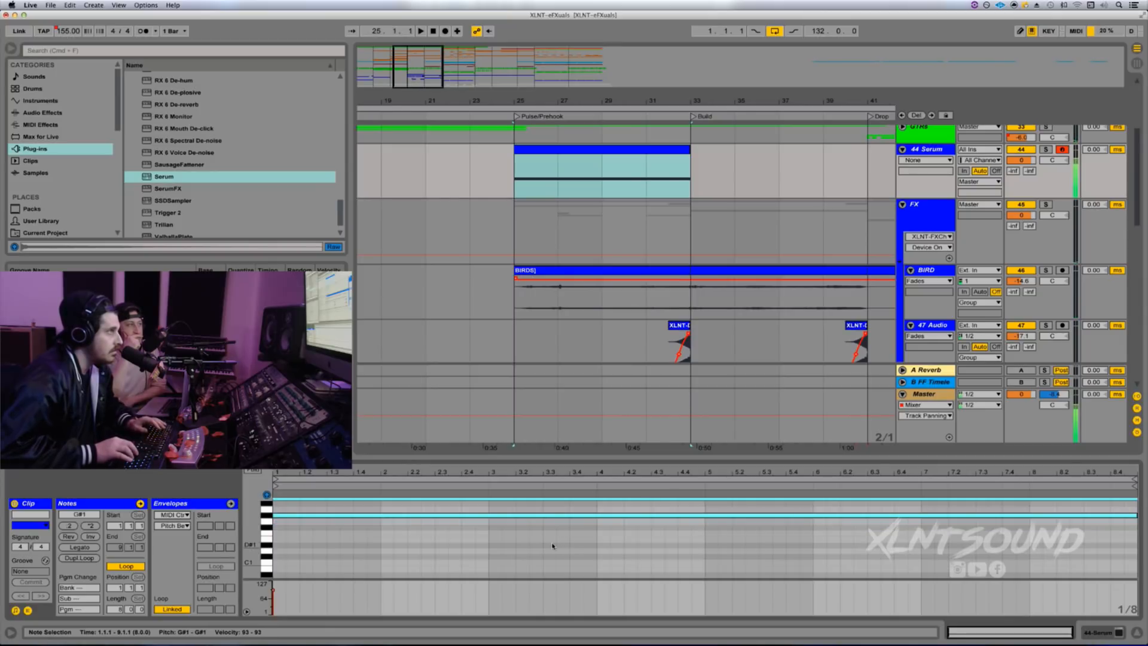
# Step: Keep auditioning the sustained note against the track while transposing it up through B1 to C#2
pyautogui.press('space')
pyautogui.press('space')
pyautogui.press('Up')
pyautogui.press('Up')
pyautogui.press('Up')
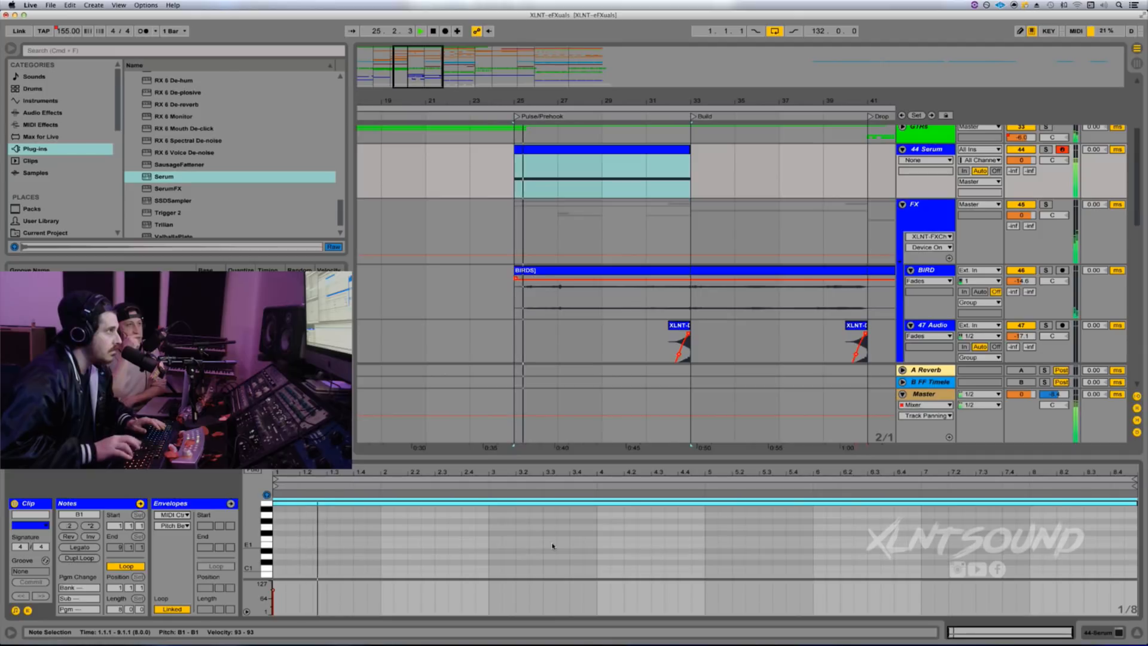
pyautogui.press('Up')
pyautogui.press('Up')
pyautogui.press('space')
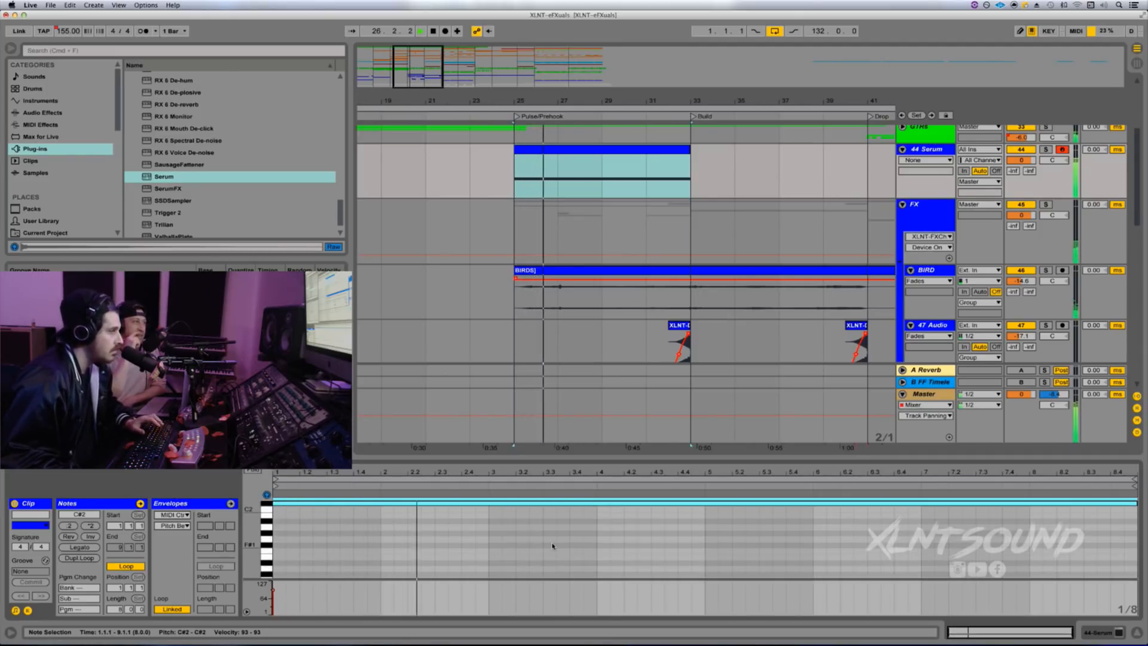
# Step: Drop the sustained note an octave to C#1 and play the clip from bar 25
pyautogui.scroll(5, 552, 545)
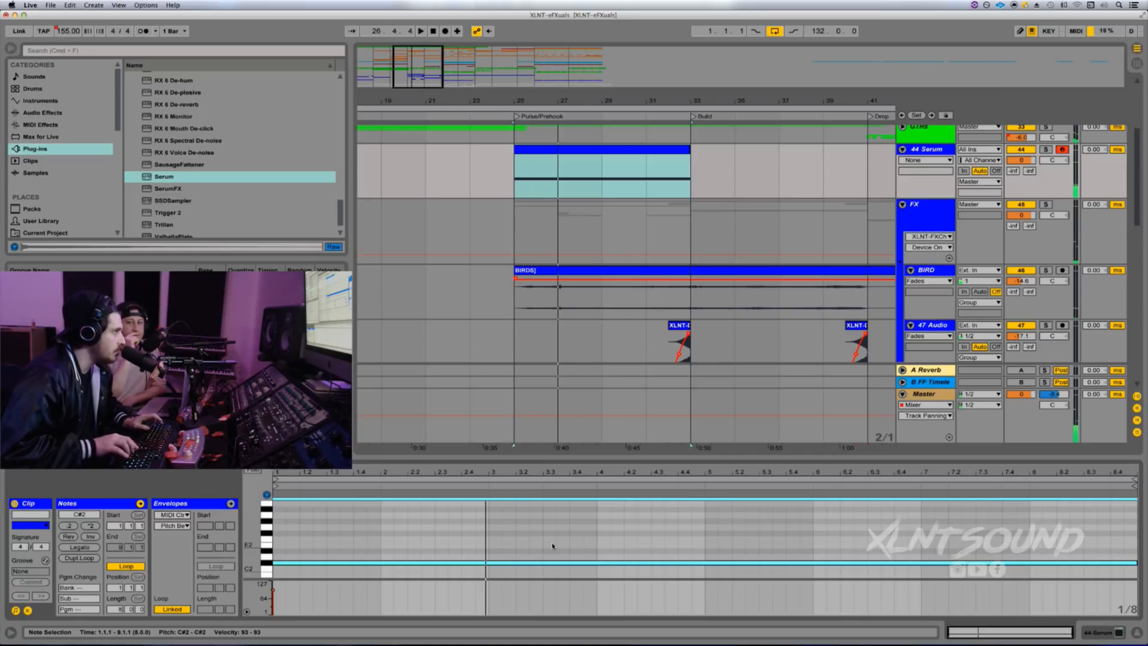
pyautogui.hotkey('shift', 'Down')
pyautogui.press('space')
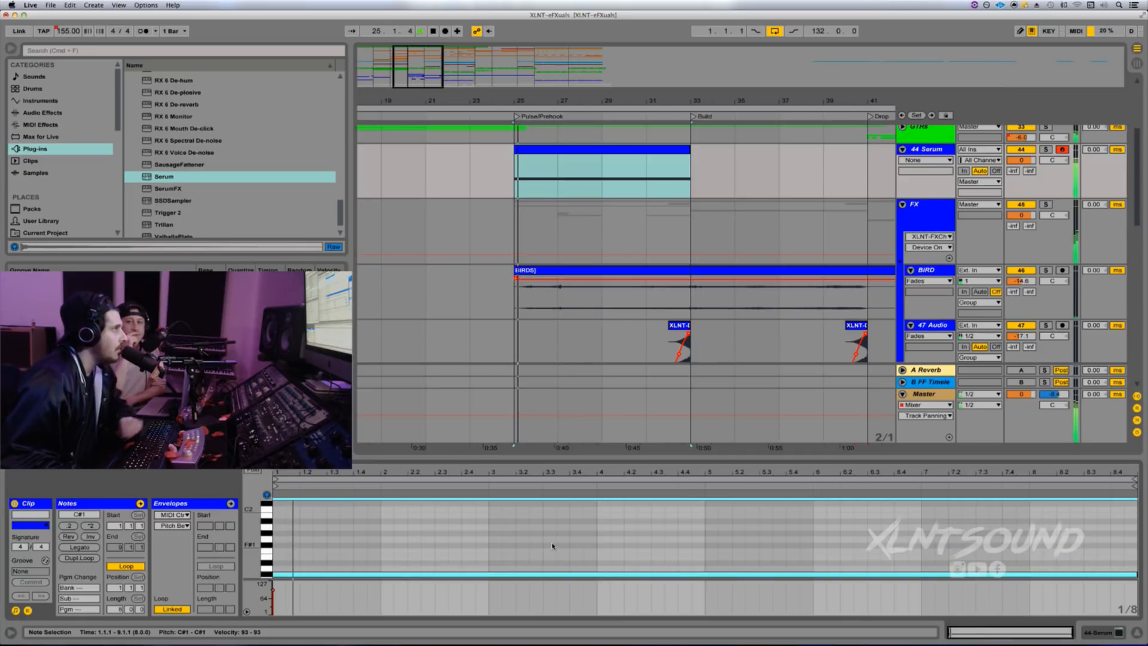
pyautogui.click(658, 192)
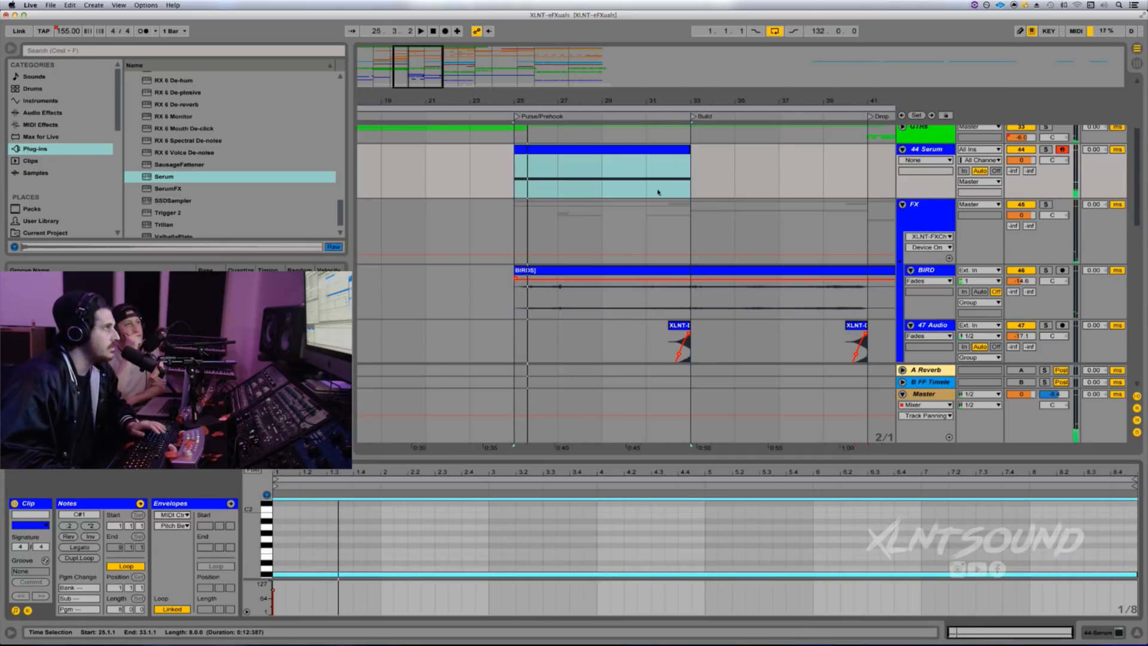
pyautogui.press('space')
# Step: Move the Serum clip to the Build section, spanning bars 33 to 41, and place the insert marker at bar 39
pyautogui.moveTo(596, 100); pyautogui.dragTo(600, 123)
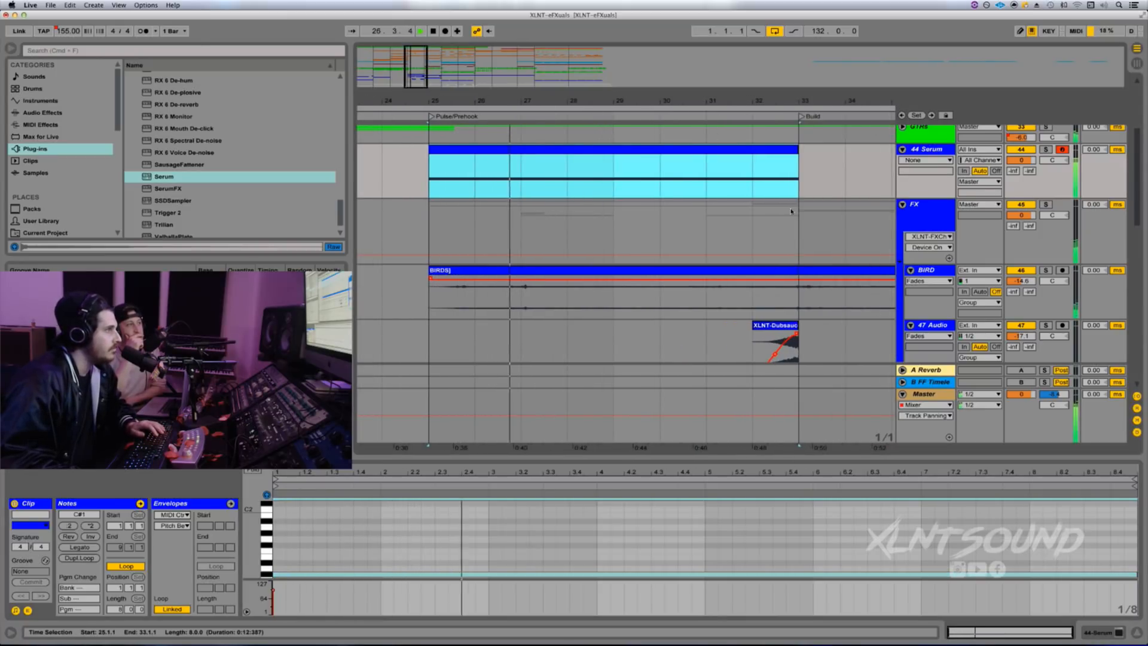
pyautogui.click(784, 164)
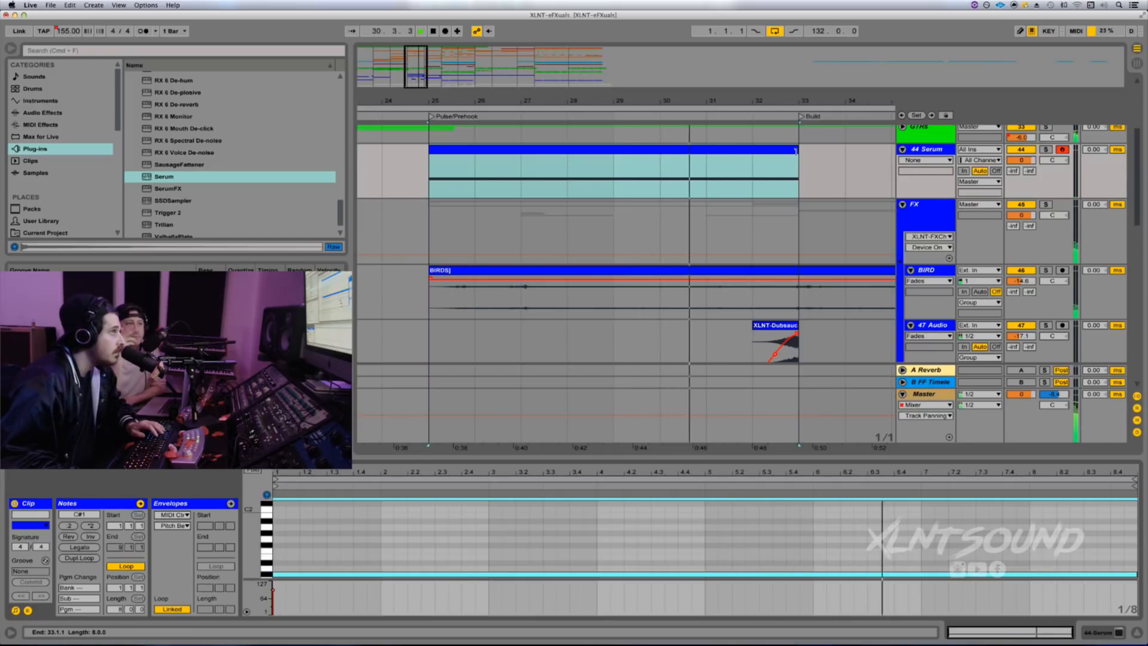
pyautogui.moveTo(860, 101); pyautogui.dragTo(694, 66)
pyautogui.moveTo(615, 149); pyautogui.dragTo(679, 155)
pyautogui.moveTo(696, 105); pyautogui.dragTo(695, 162)
pyautogui.click(696, 167)
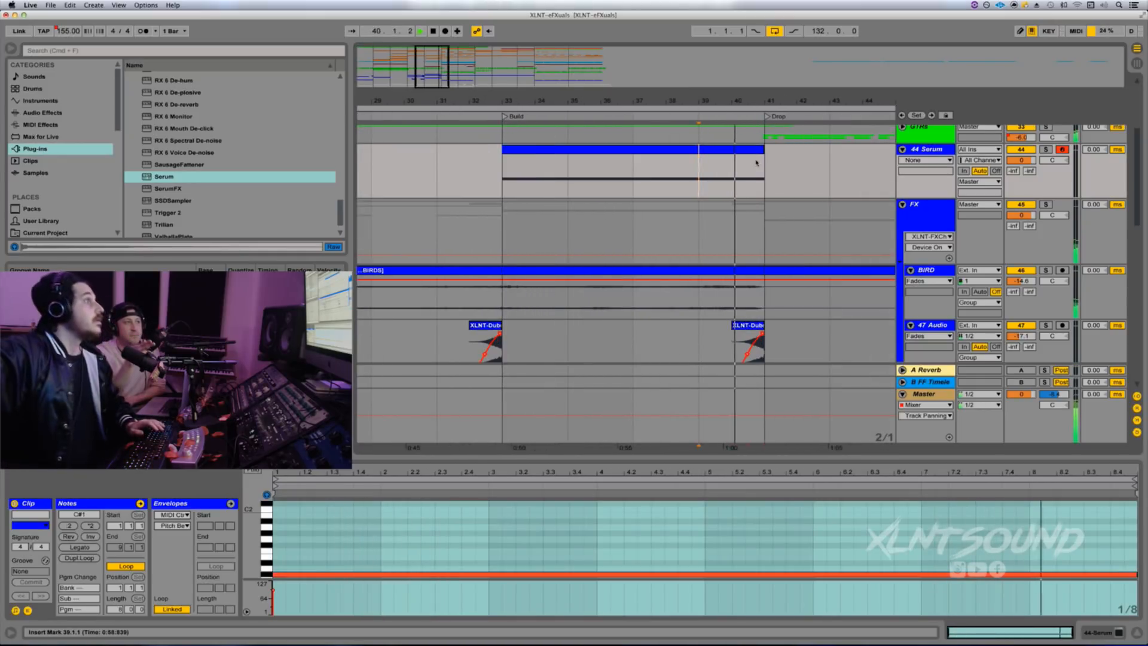
# Step: Shorten the Serum clip so it ends at 40.3.1 and play the transition from there into the Drop
pyautogui.press('space')
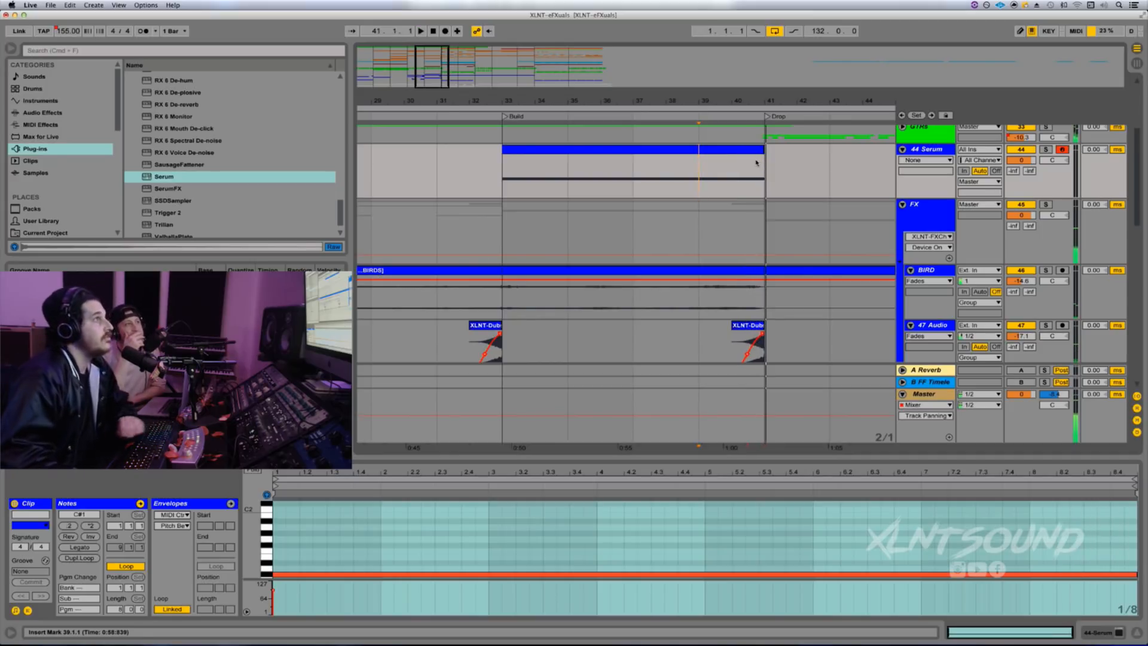
pyautogui.moveTo(747, 103); pyautogui.dragTo(760, 167)
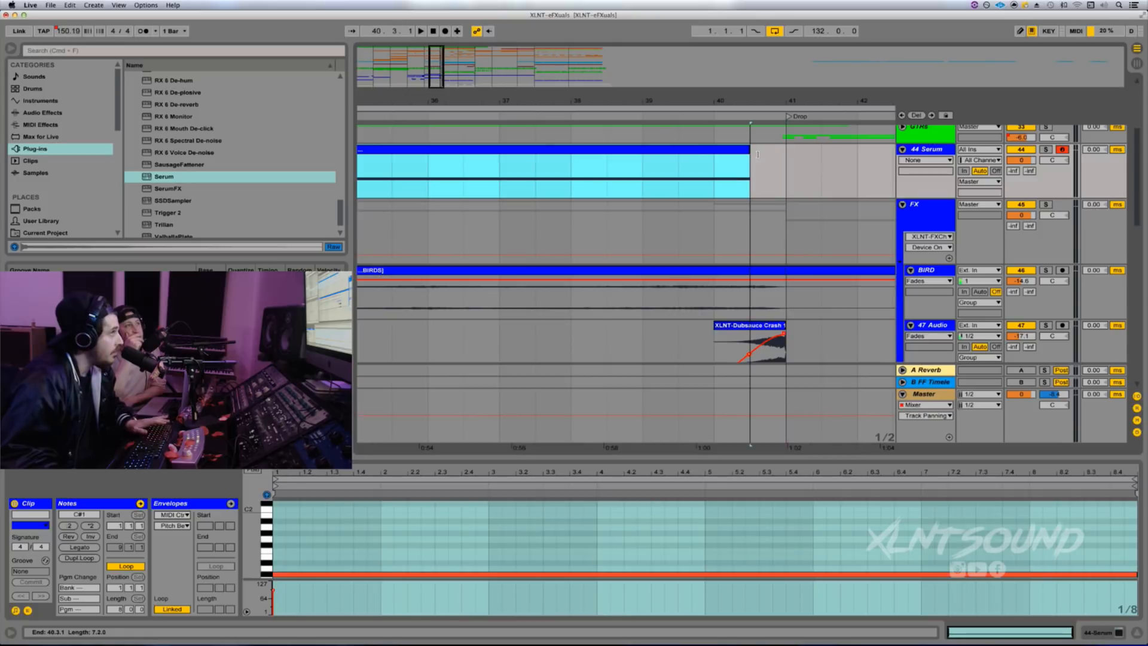
pyautogui.click(753, 170)
pyautogui.press('space')
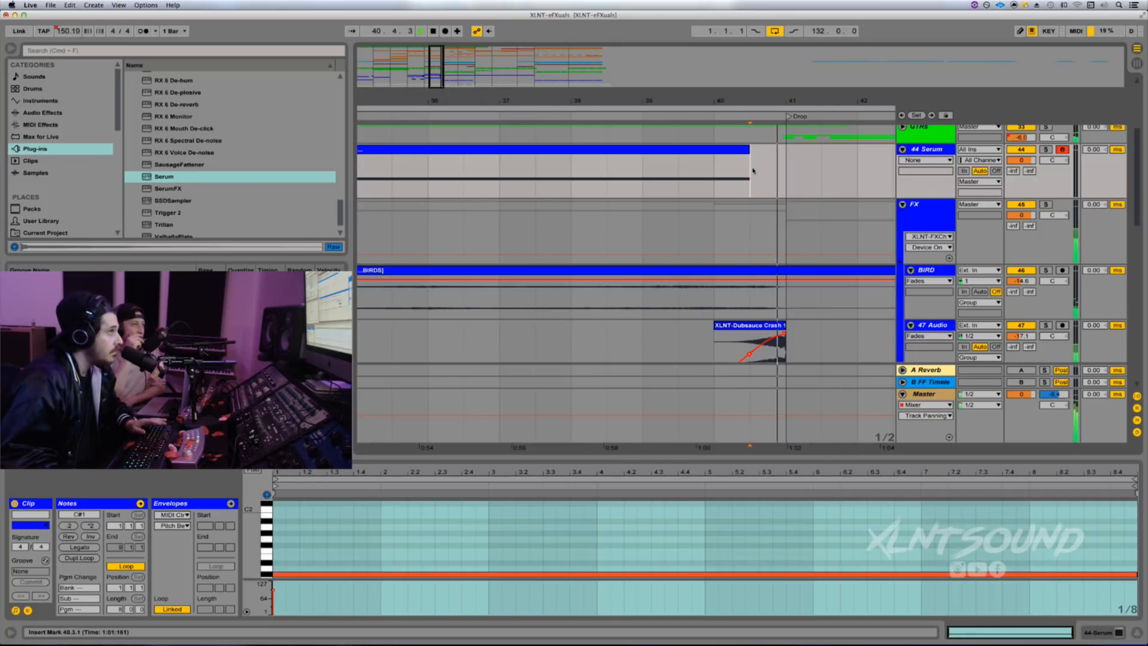
pyautogui.press('space')
pyautogui.press('space')
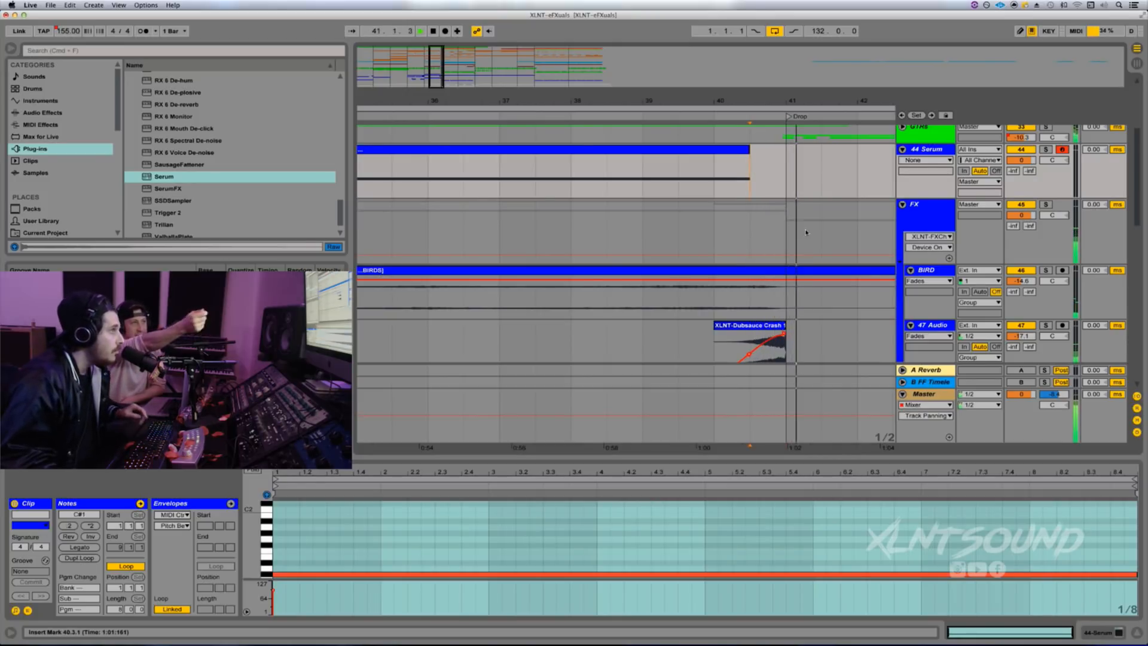
# Step: Play the reversed Dubsauce Crash clip on 47 Audio and duplicate it one bar earlier, at bar 39
pyautogui.scroll(-2, 770, 282)
pyautogui.click(771, 283)
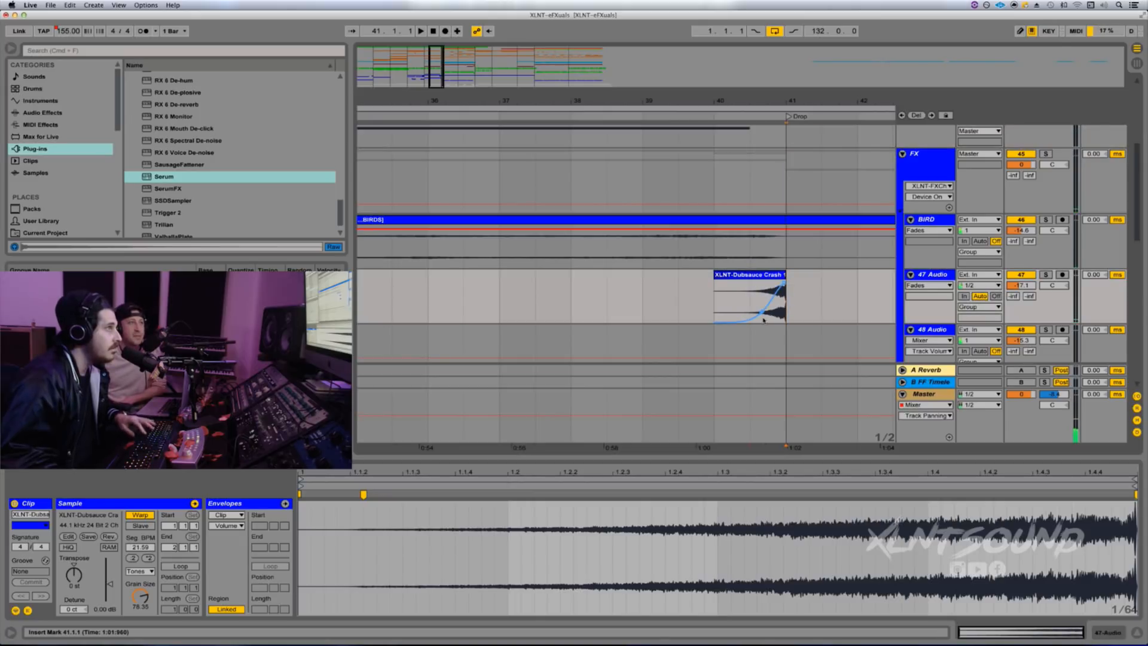
pyautogui.click(761, 275)
pyautogui.press('space')
pyautogui.press('space')
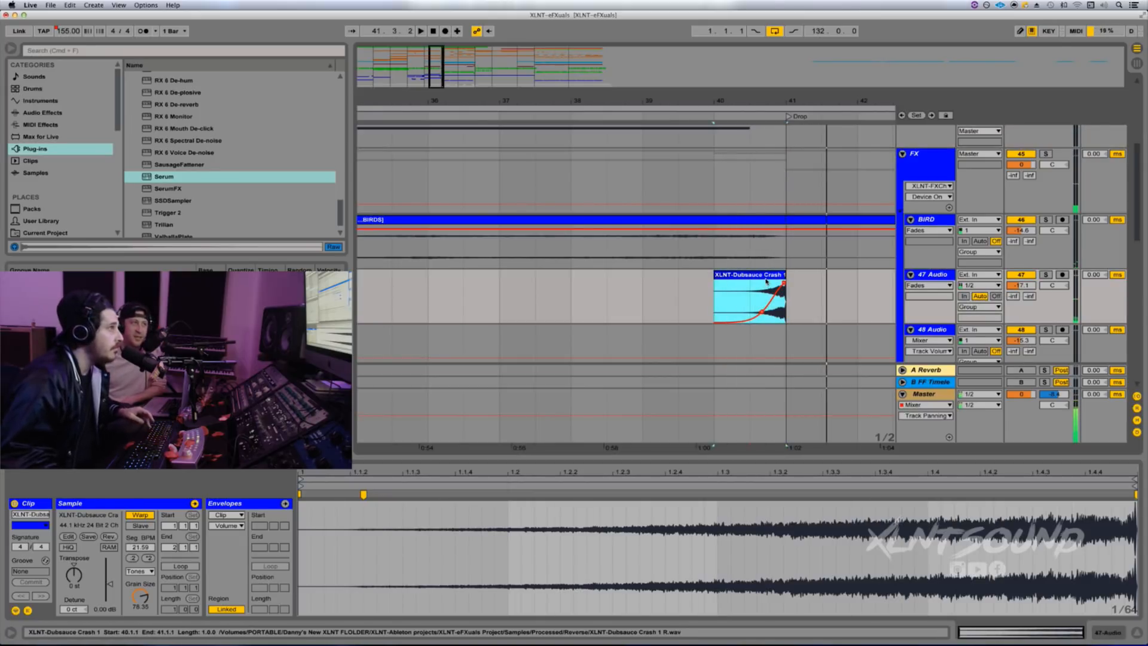
pyautogui.press('space')
pyautogui.moveTo(766, 284); pyautogui.dragTo(700, 290)
pyautogui.press('space')
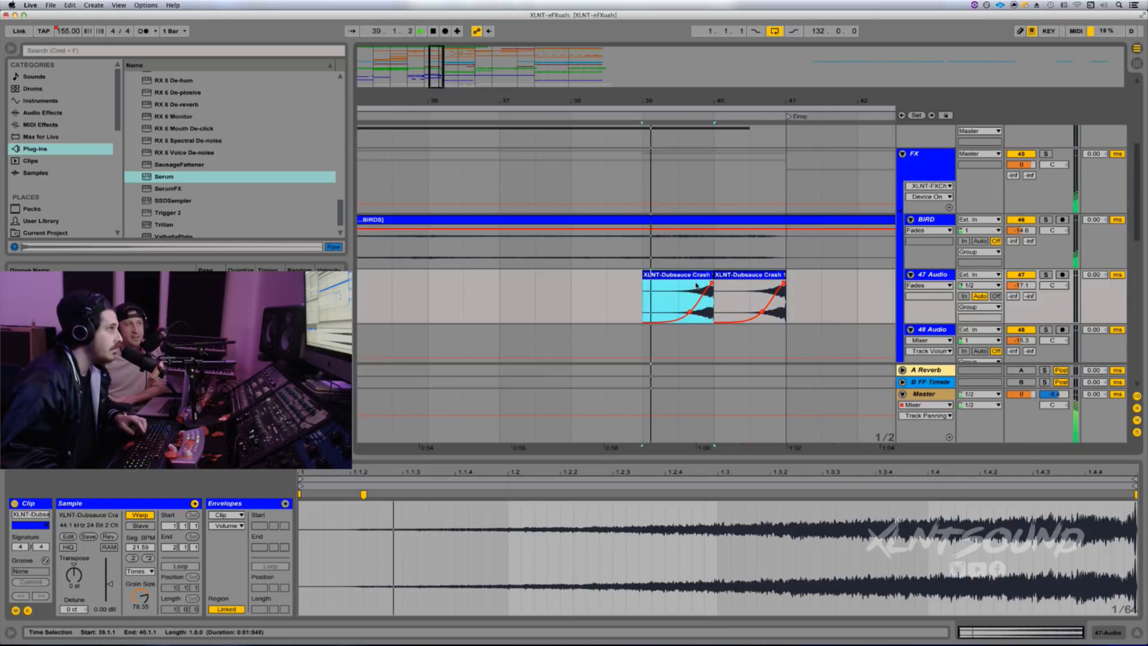
# Step: Reshape the copied crash's fade-in curve, and try the clip at 39.3.1 before undoing the move
pyautogui.click(688, 311)
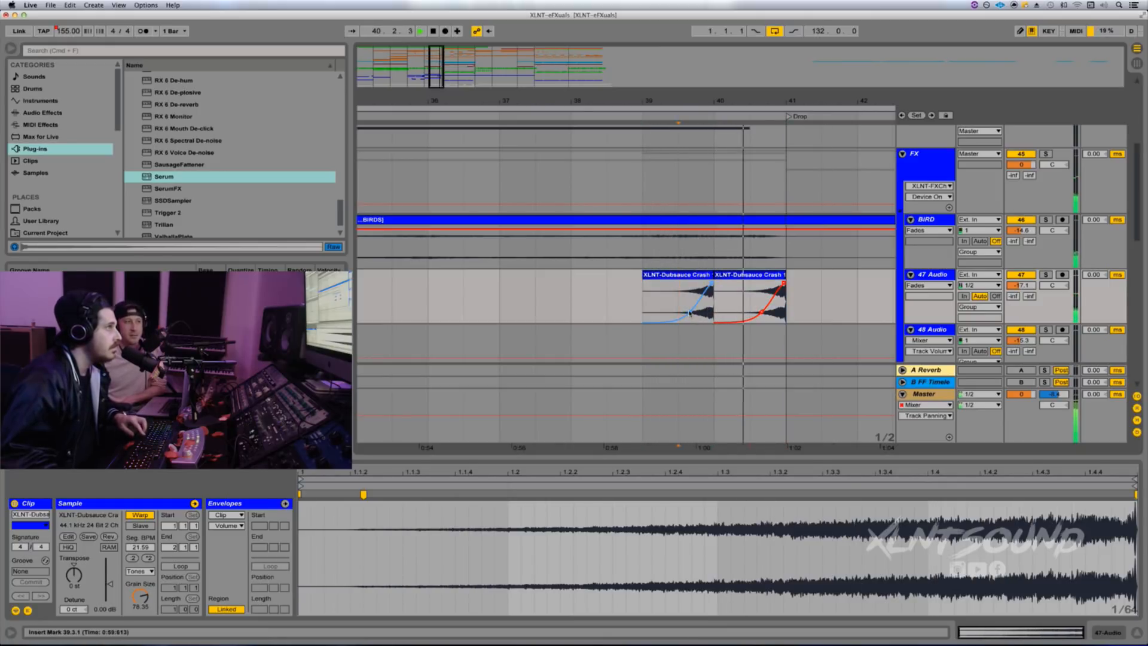
pyautogui.moveTo(689, 312); pyautogui.dragTo(744, 279)
pyautogui.press('space')
pyautogui.press('space')
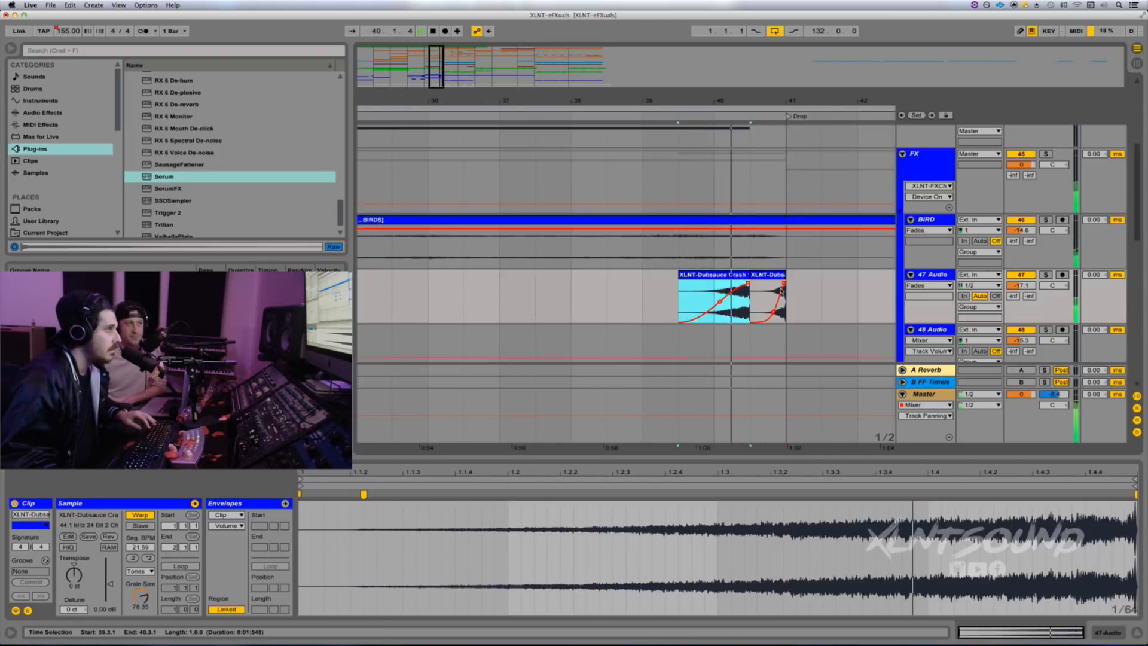
pyautogui.press('super+z')
pyautogui.press('space')
# Step: Consolidate the crash clip at bar 40, and move the copied crash to start at 39.3.1
pyautogui.click(757, 280)
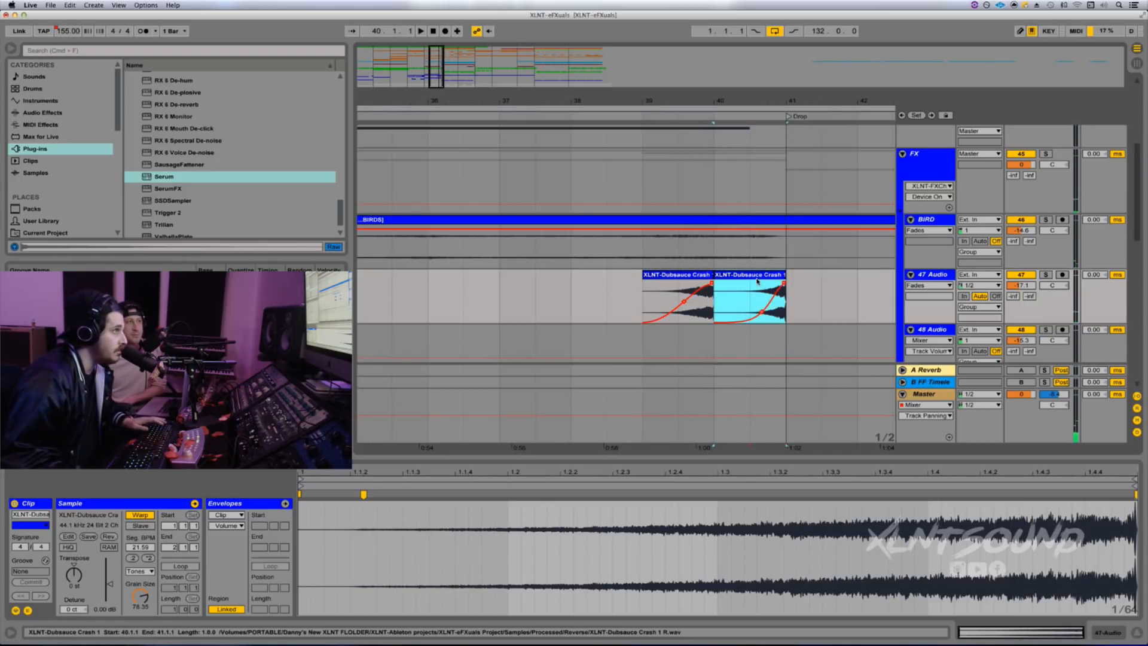
pyautogui.press('super+j')
pyautogui.moveTo(707, 277); pyautogui.dragTo(729, 282)
pyautogui.press('space')
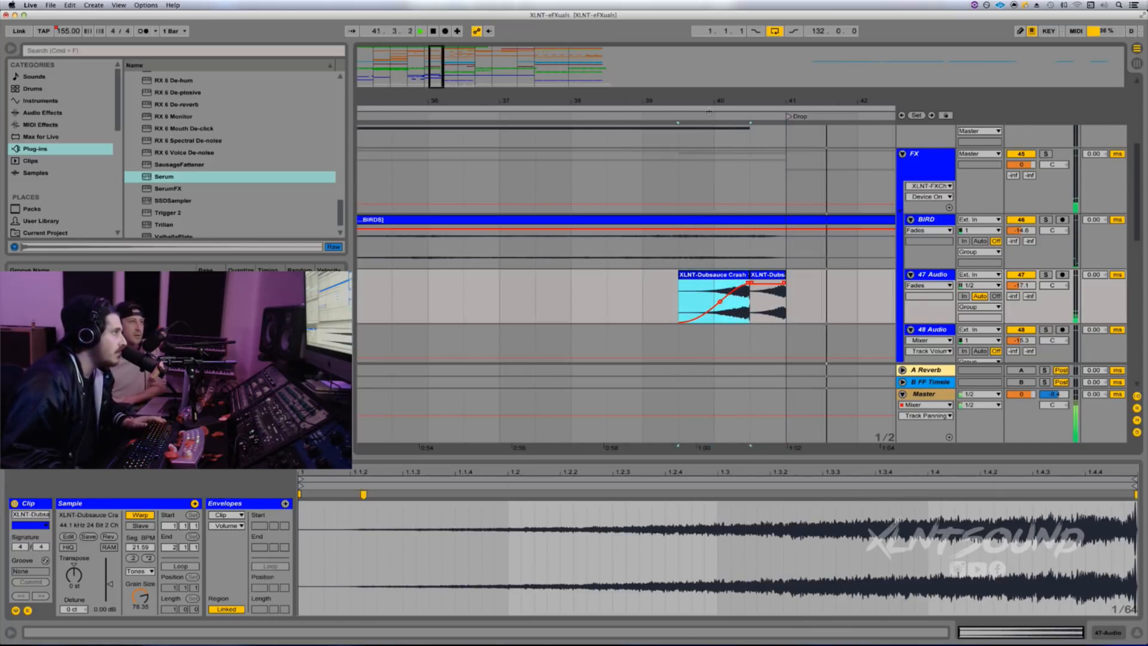
pyautogui.moveTo(711, 102); pyautogui.dragTo(712, 90)
pyautogui.press('space')
# Step: Play the transition into the Drop from the end of the Serum clip at 40.3.1
pyautogui.scroll(1, 716, 136)
pyautogui.scroll(2, 716, 135)
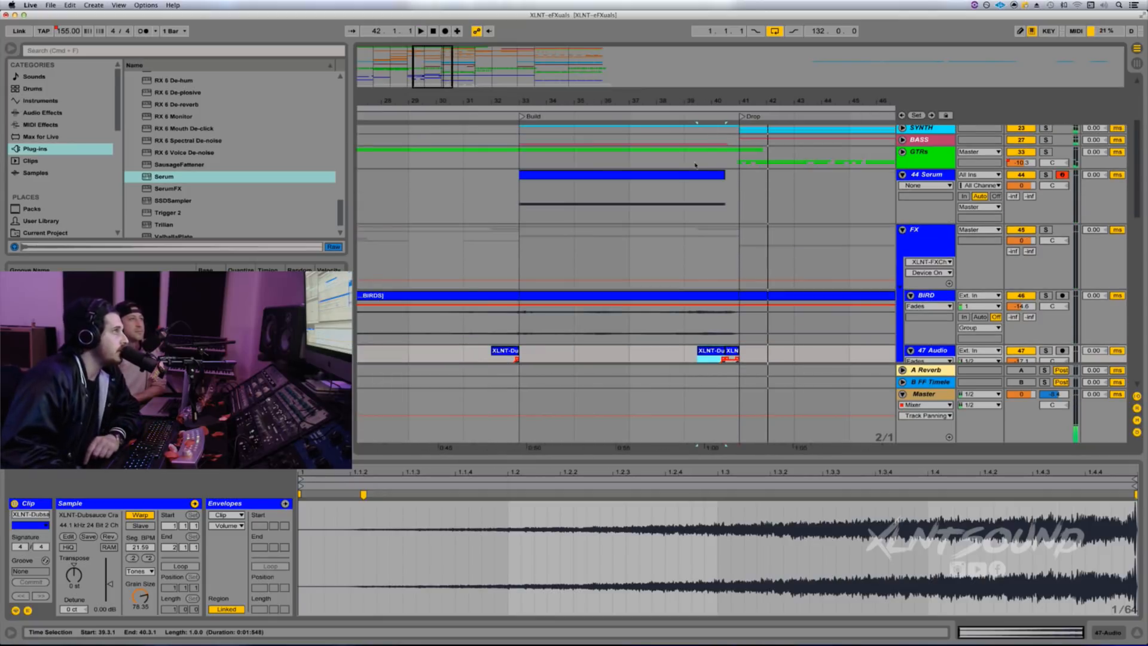
pyautogui.click(698, 175)
pyautogui.moveTo(722, 100); pyautogui.dragTo(722, 121)
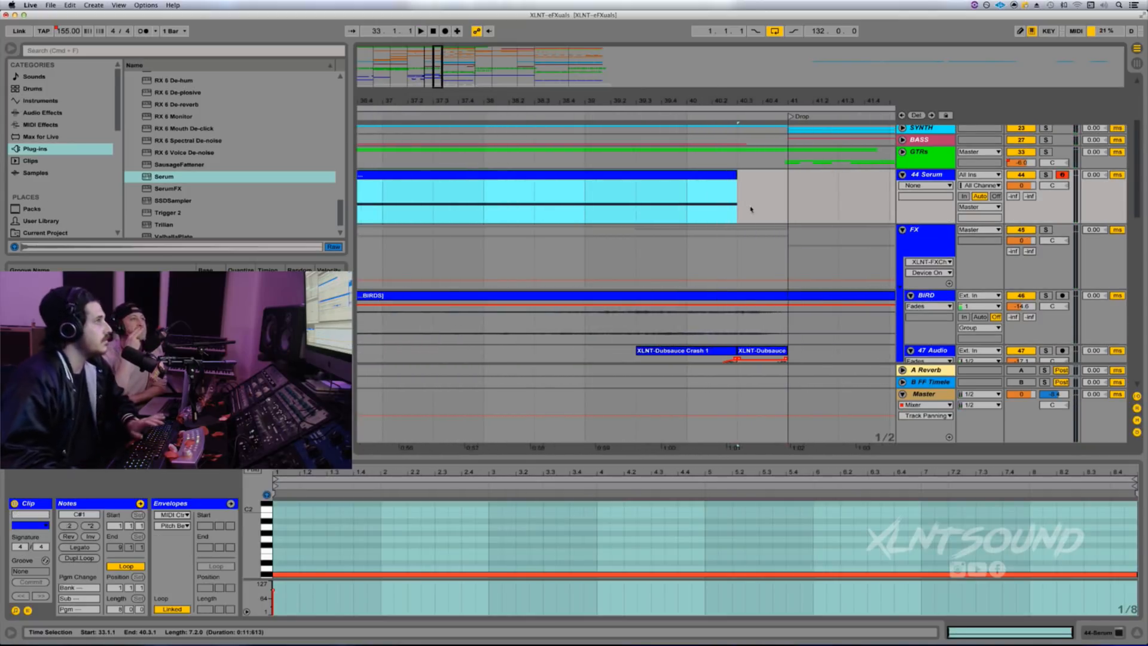
pyautogui.click(742, 192)
pyautogui.press('space')
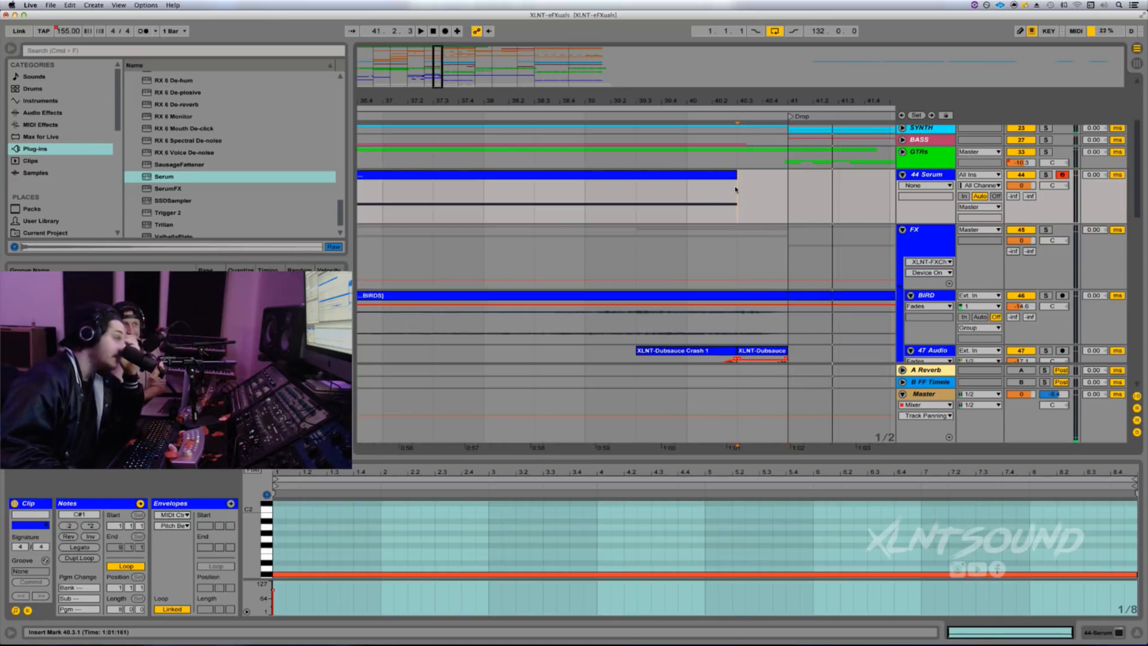
# Step: Play the Serum clip from bar 33 and open the Serum instrument's editor
pyautogui.click(704, 184)
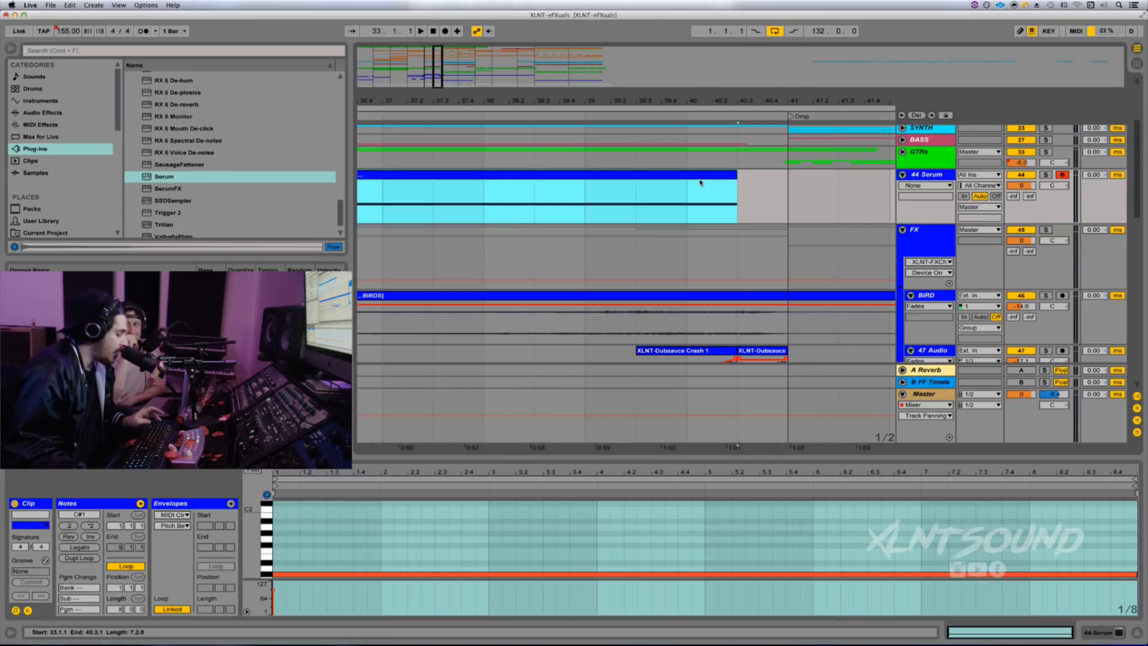
pyautogui.press('space')
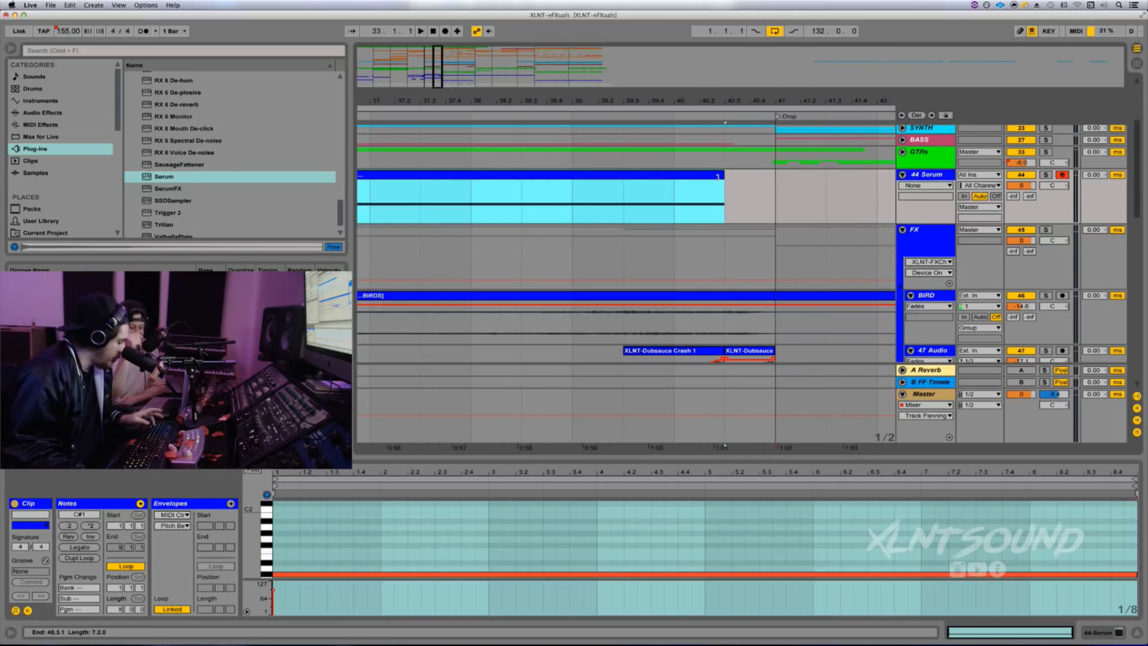
pyautogui.hotkey('shift', 'Tab')
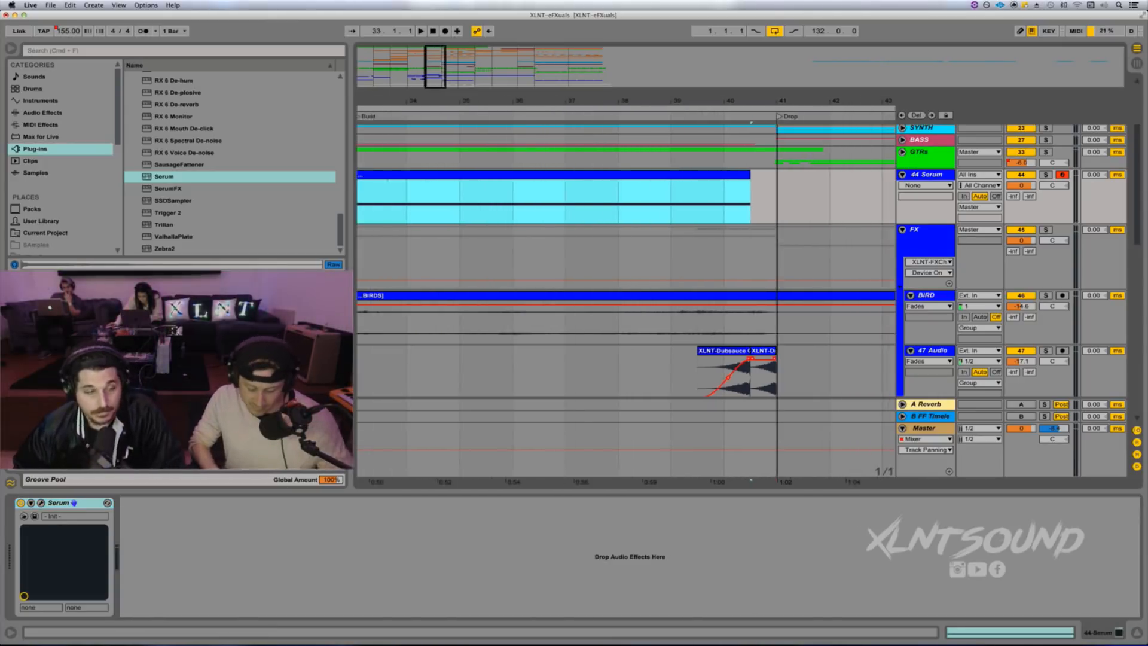
pyautogui.click(657, 202)
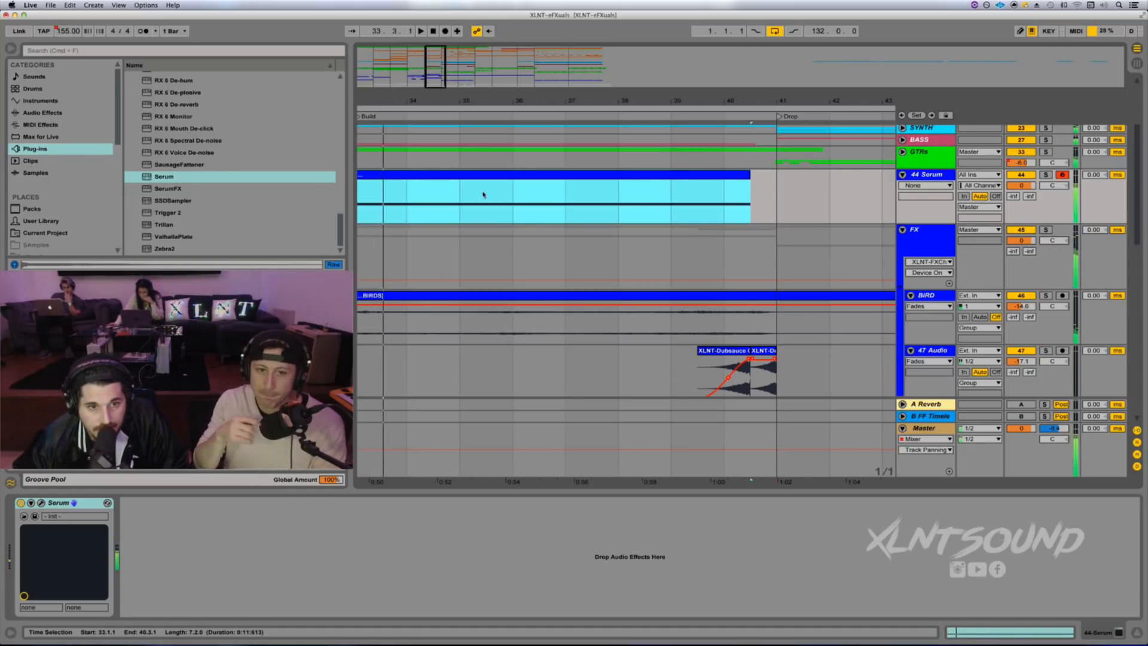
pyautogui.press('space')
pyautogui.click(40, 502)
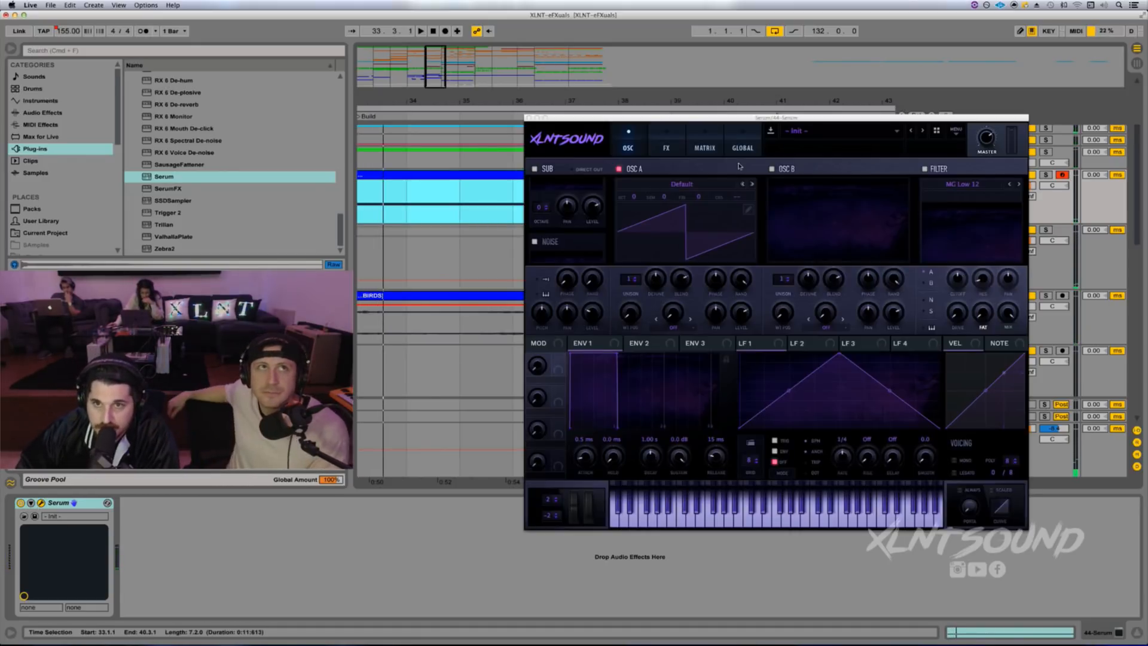
# Step: Turn off oscillator A in Serum, and enable the noise oscillator with the Analog J106 sample
pyautogui.click(619, 169)
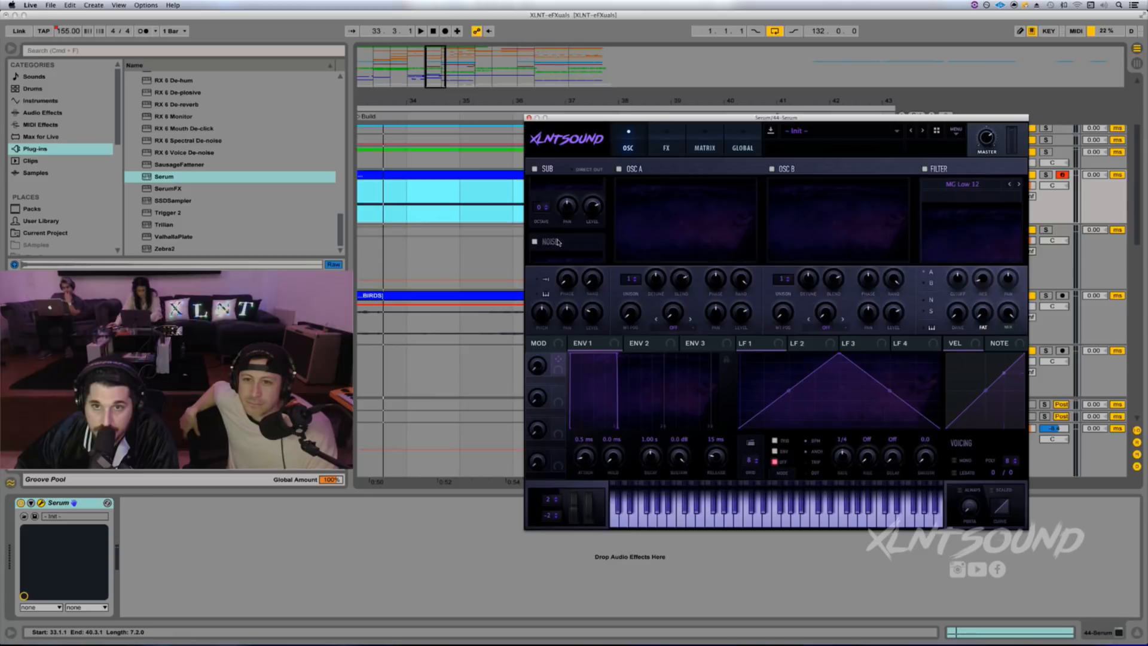
pyautogui.click(535, 242)
pyautogui.click(557, 256)
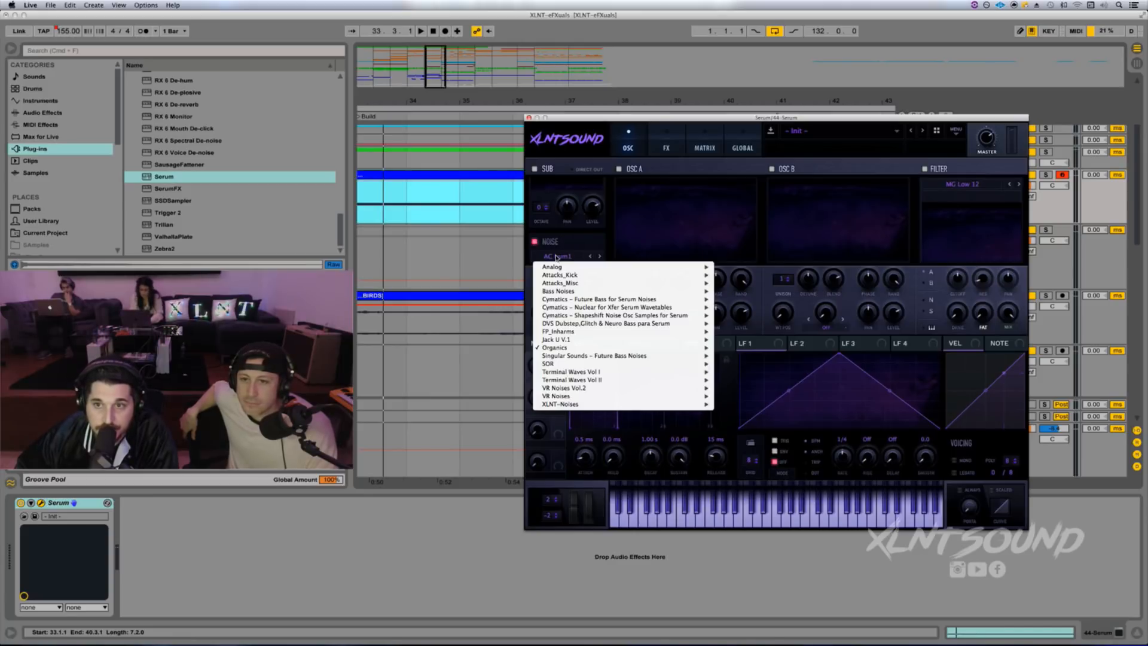
pyautogui.moveTo(687, 267)
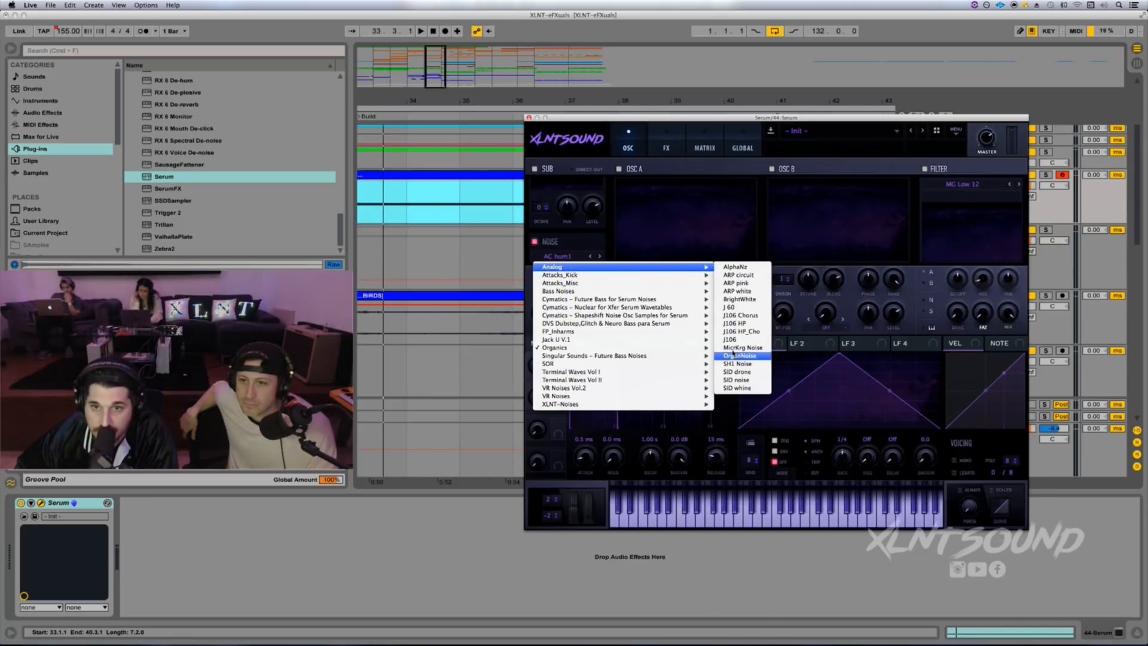
pyautogui.click(730, 339)
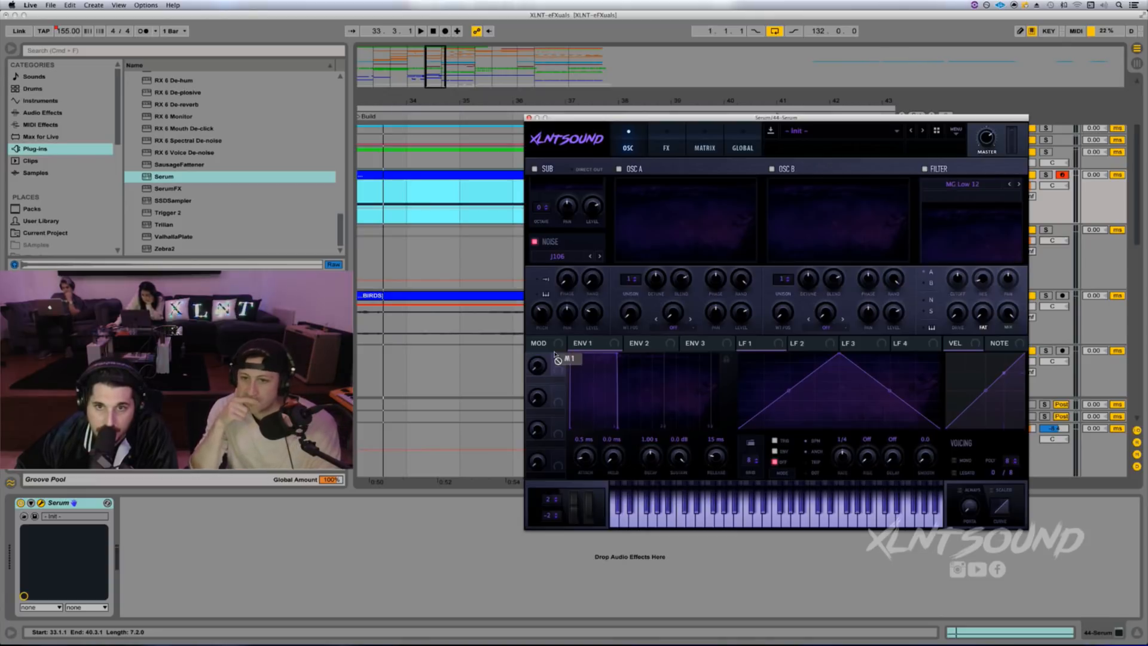
# Step: Assign Macro 1 to the noise oscillator's pitch and solo the Serum track during playback
pyautogui.moveTo(558, 359); pyautogui.dragTo(545, 317)
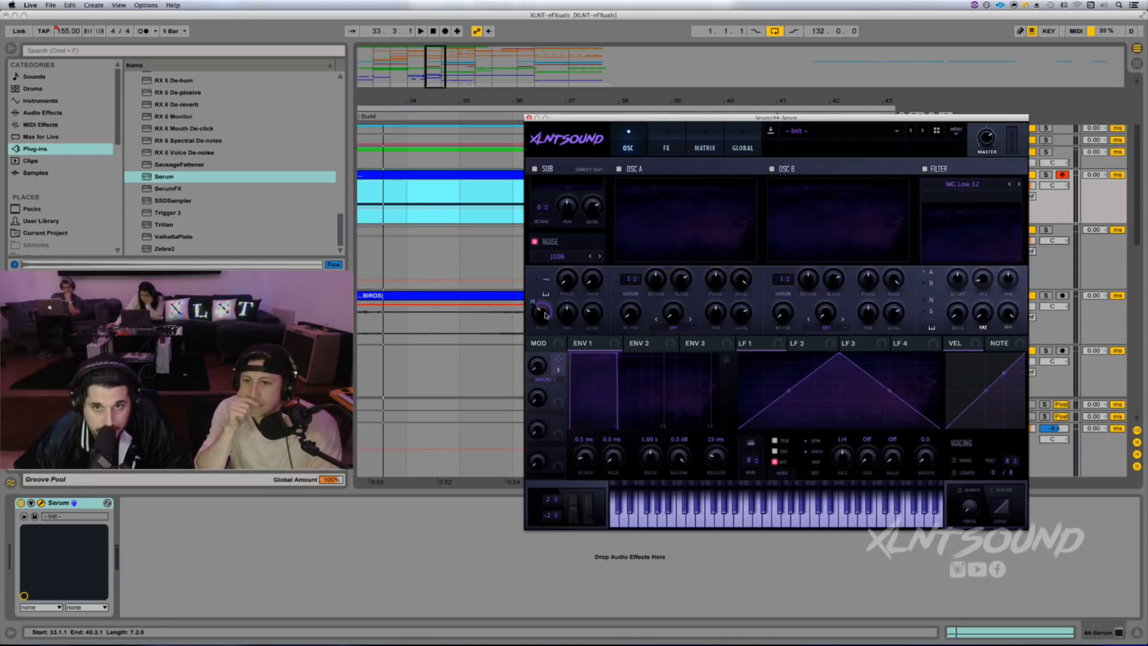
pyautogui.press('space')
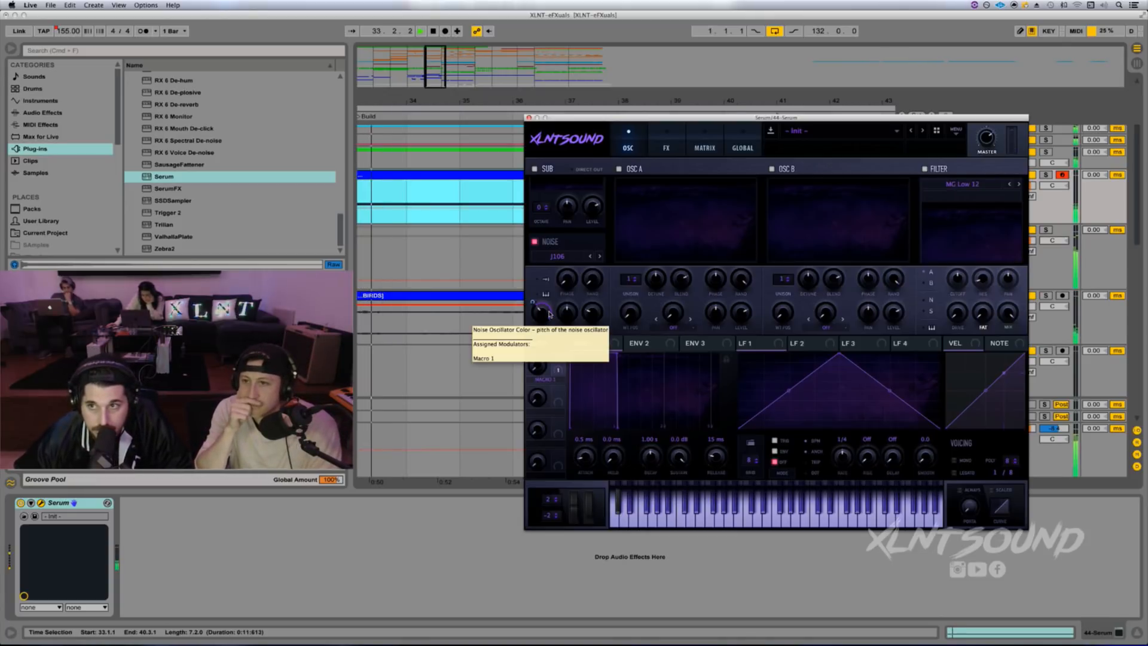
pyautogui.click(1046, 175)
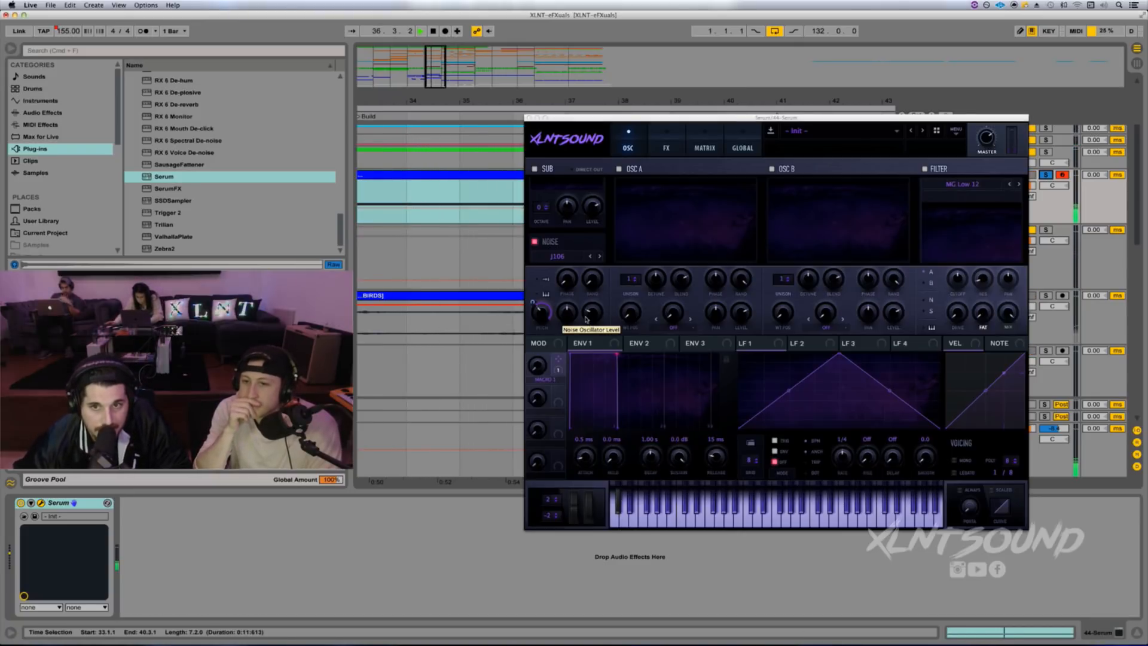
pyautogui.click(547, 363)
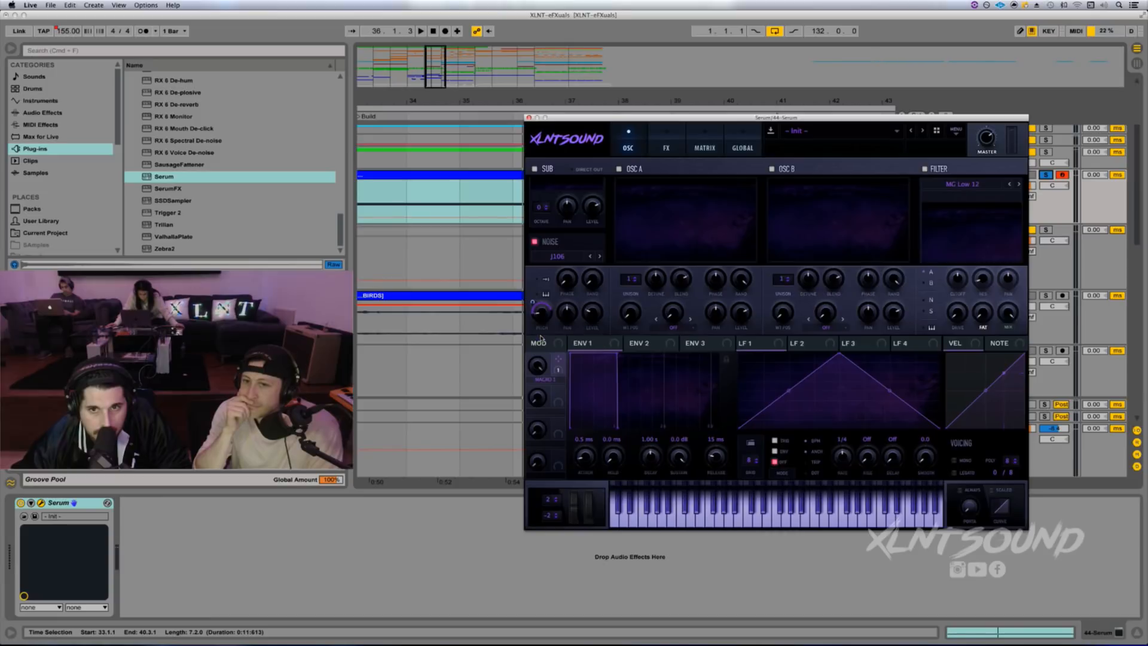
pyautogui.press('space')
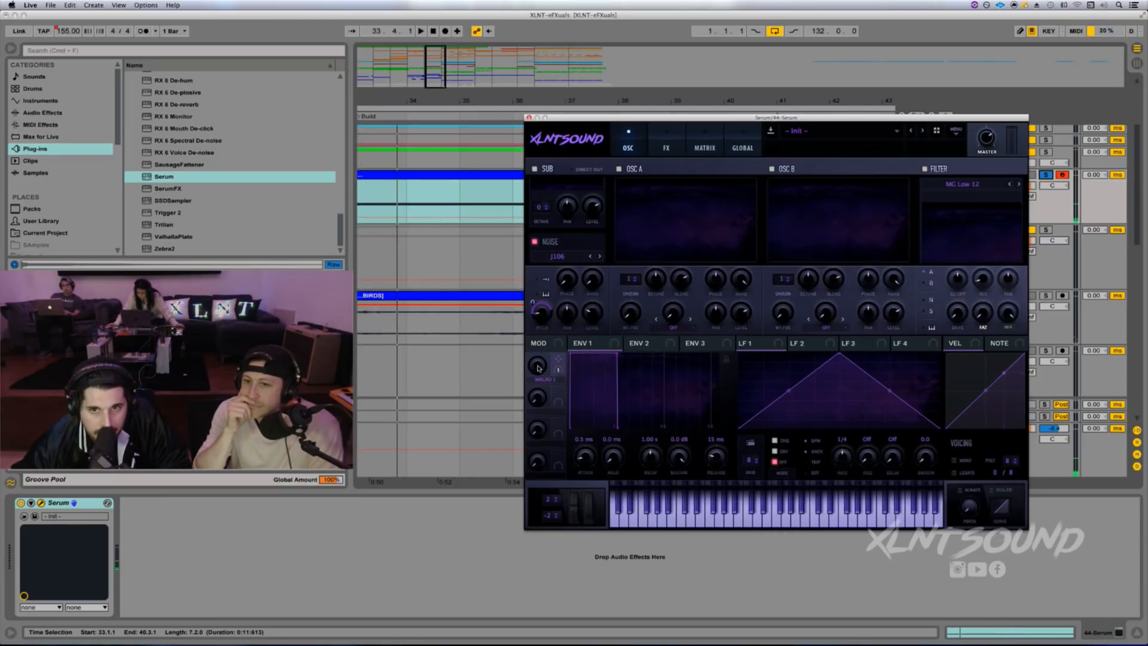
# Step: Audition the soloed noise repeatedly from bar 33 with Macro 1 raised to about 27%
pyautogui.press('space')
pyautogui.press('space')
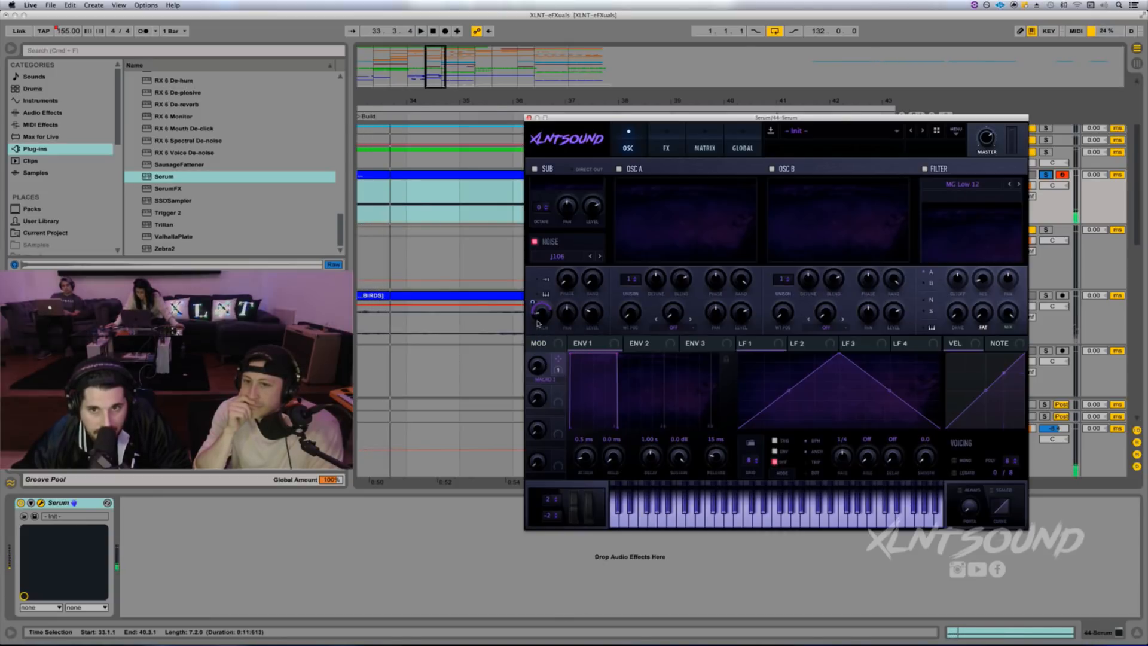
pyautogui.press('space')
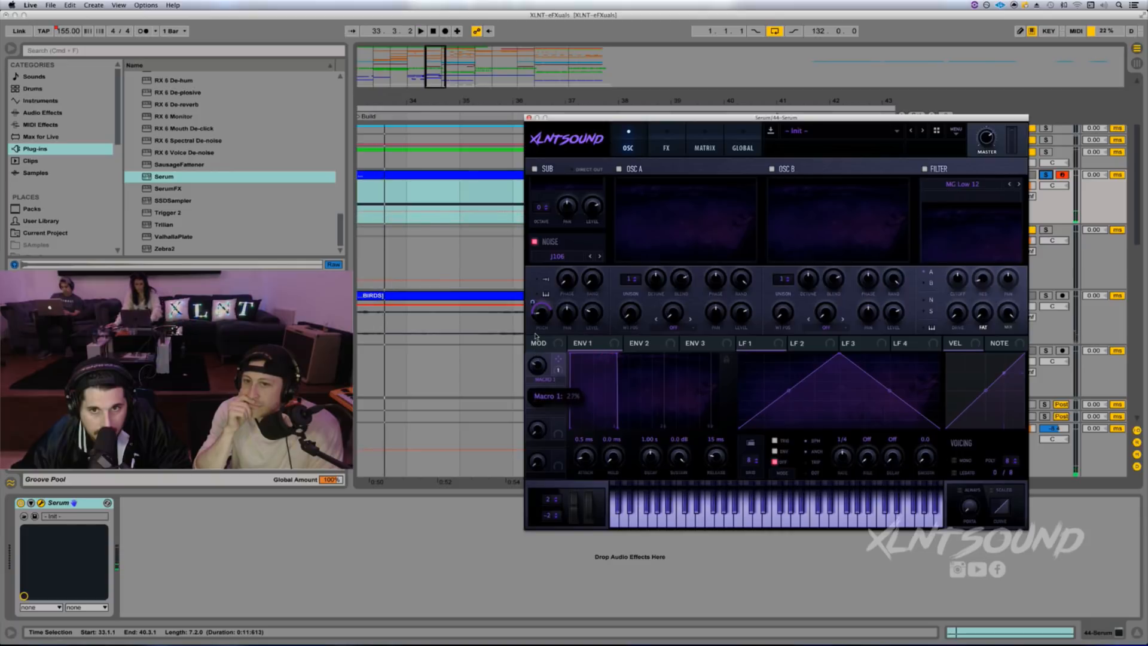
pyautogui.press('space')
pyautogui.moveTo(535, 336); pyautogui.dragTo(533, 330)
pyautogui.press('space')
pyautogui.press('space')
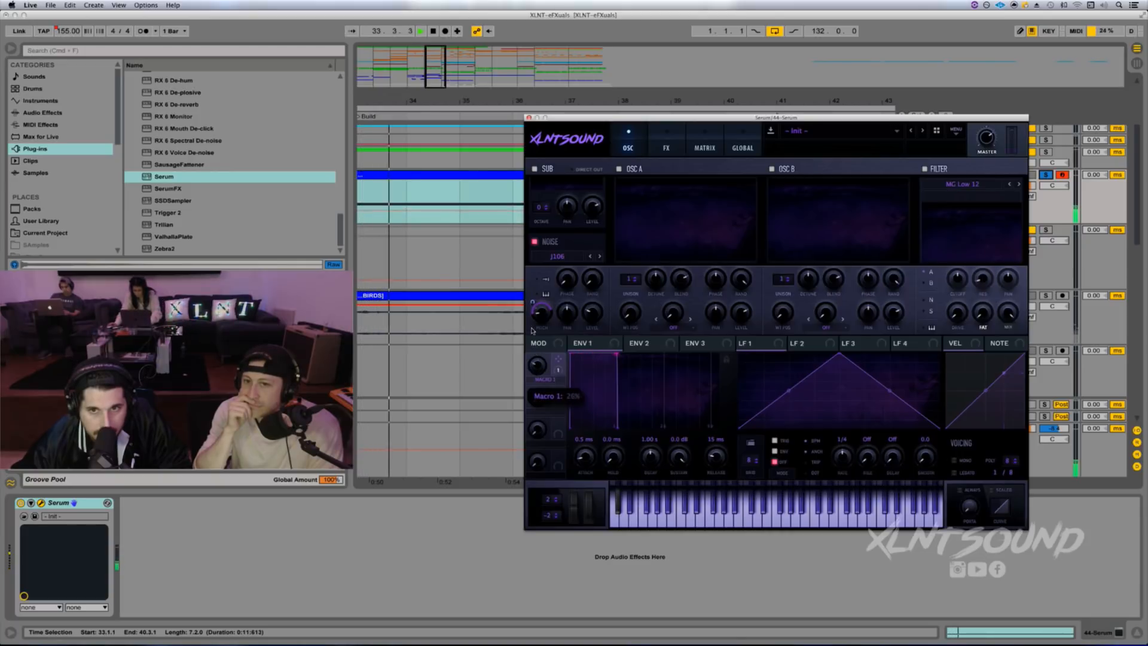
pyautogui.press('space')
# Step: Adjust the noise oscillator's base pitch and sweep Macro 1 upward from 0% while playing the clip
pyautogui.moveTo(539, 313)
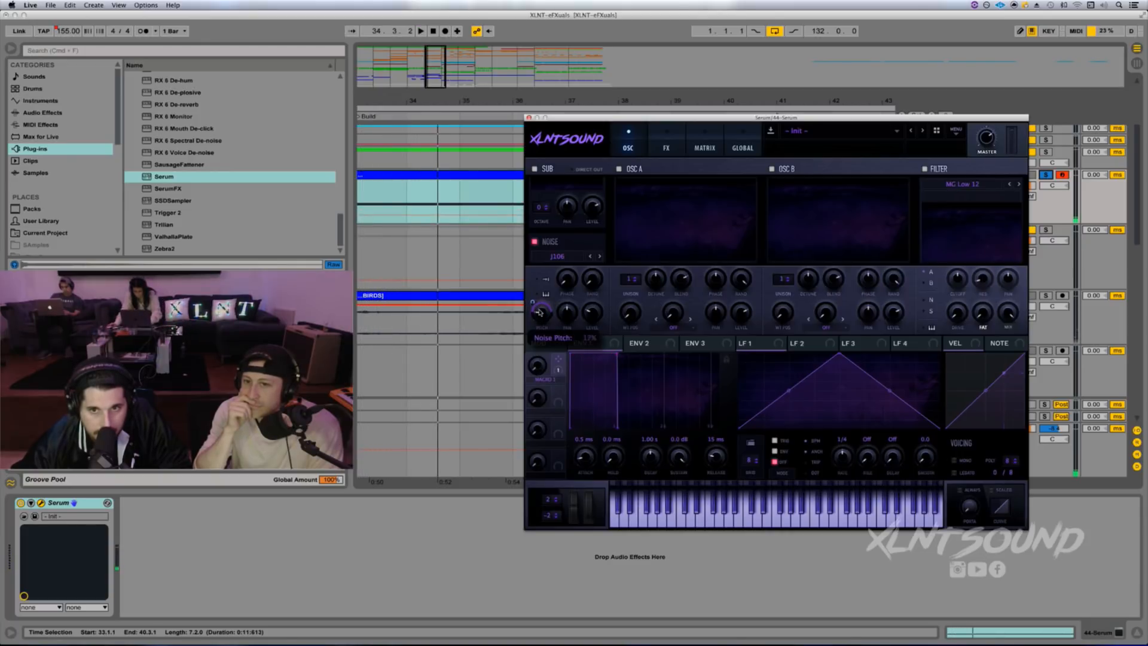
pyautogui.moveTo(536, 365)
pyautogui.press('space')
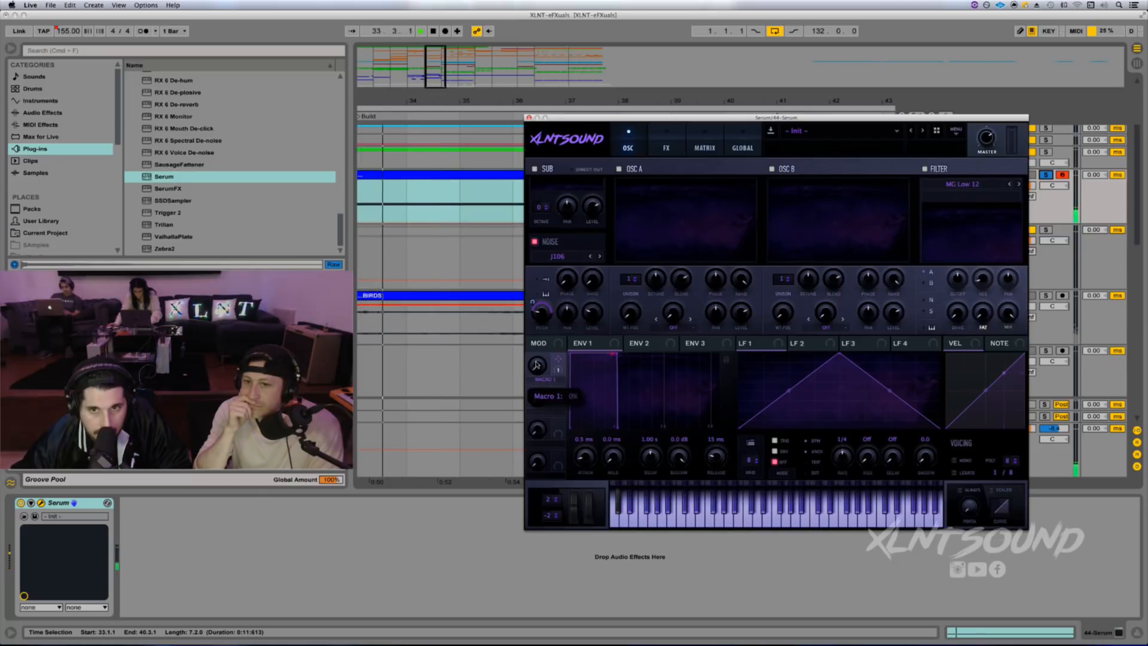
pyautogui.moveTo(536, 365); pyautogui.dragTo(537, 351)
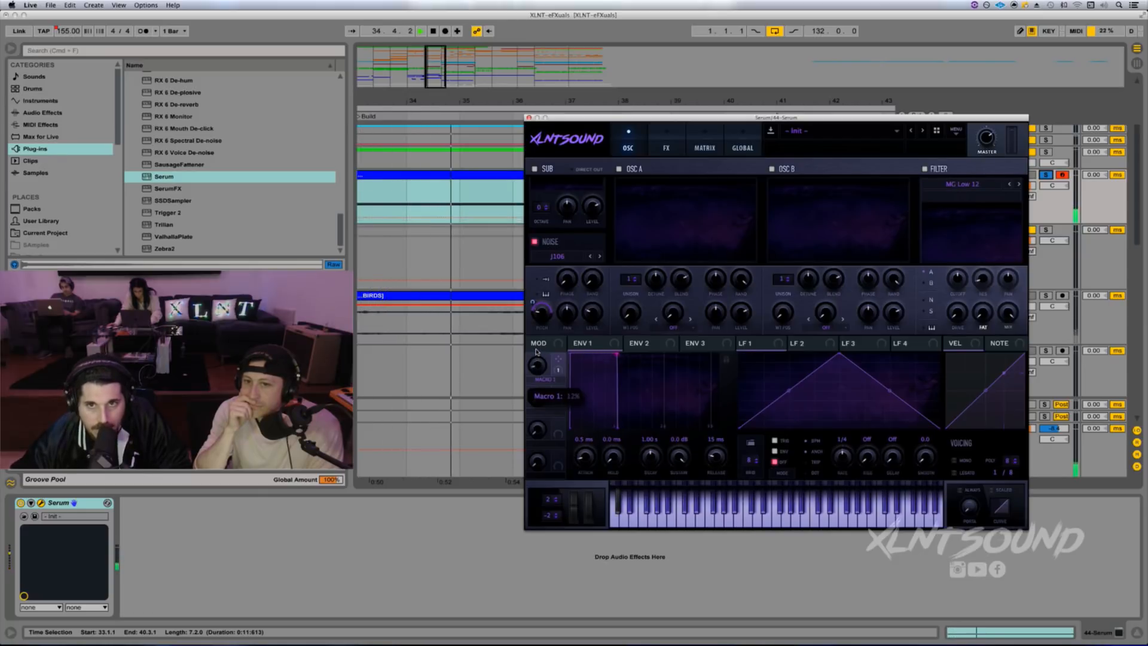
pyautogui.press('space')
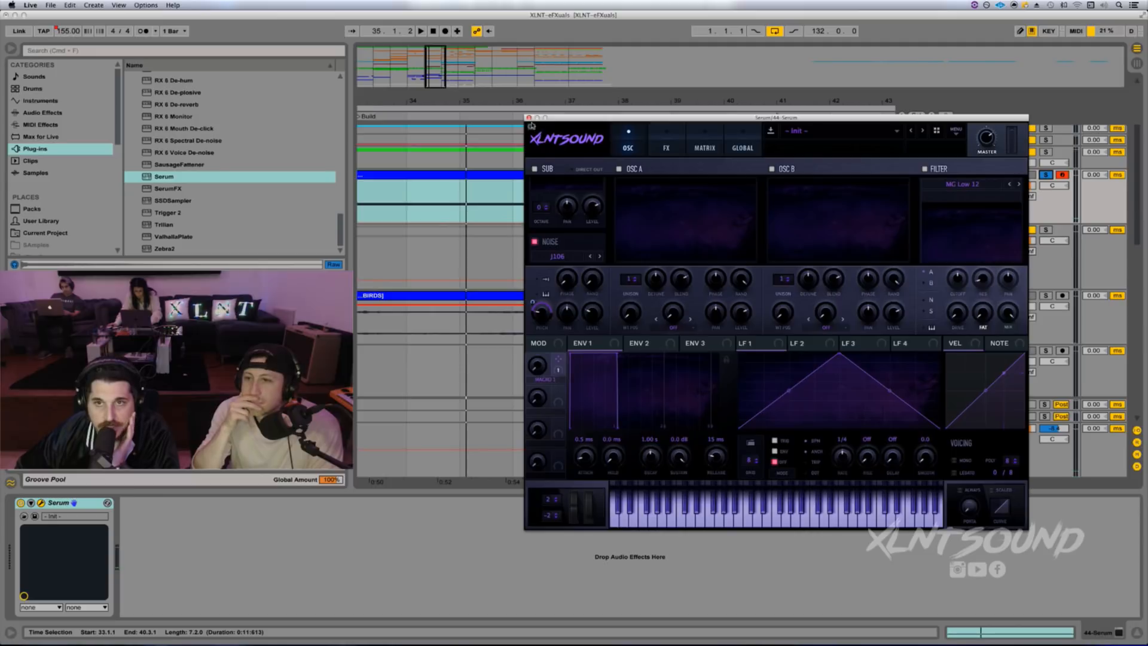
# Step: Automate Macro 1 on the Serum track to rise from 0.00 at bar 33 to 1.00 at the clip's end, and play it back
pyautogui.click(528, 118)
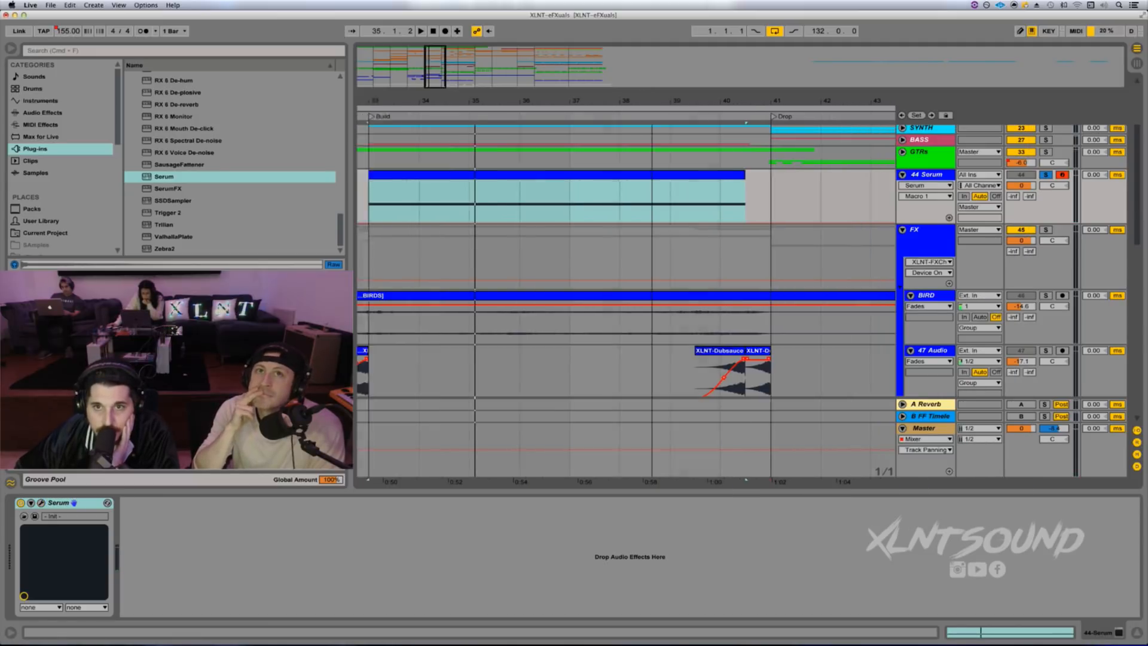
pyautogui.moveTo(652, 100); pyautogui.dragTo(652, 66)
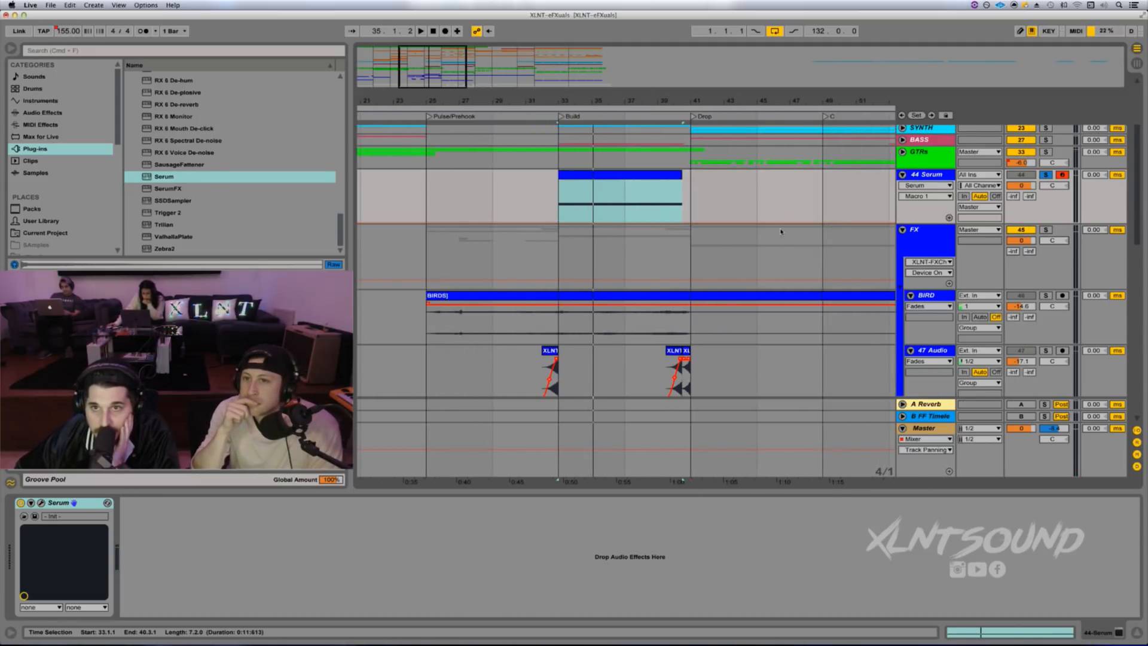
pyautogui.moveTo(680, 102); pyautogui.dragTo(679, 147)
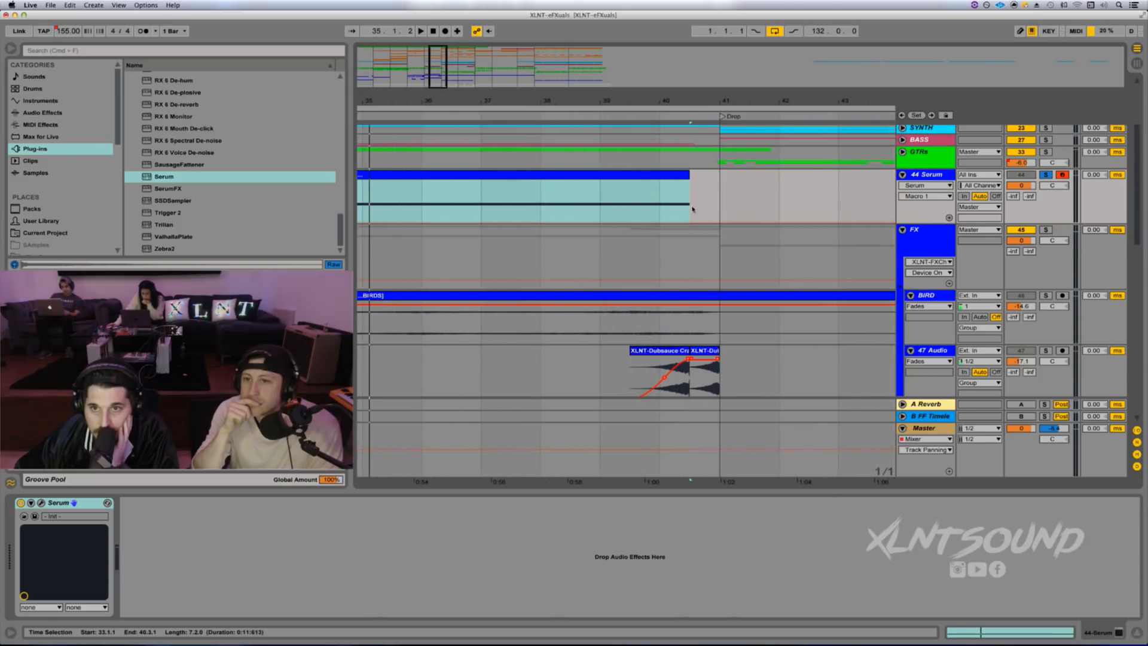
pyautogui.click(688, 225)
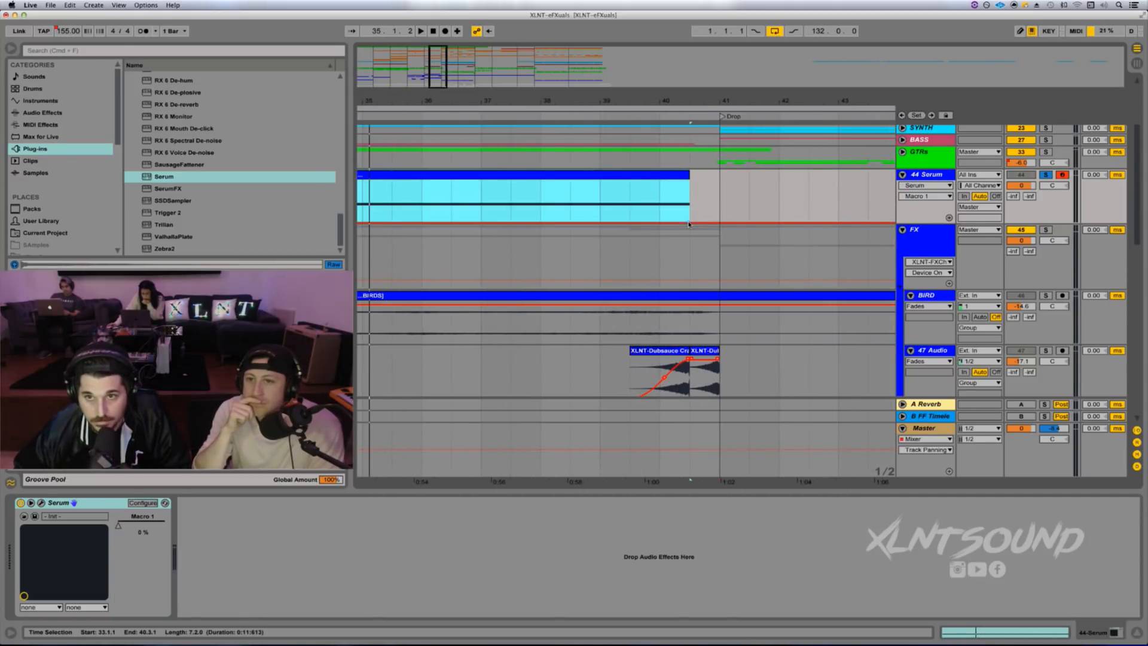
pyautogui.hscroll(-10, 676, 224)
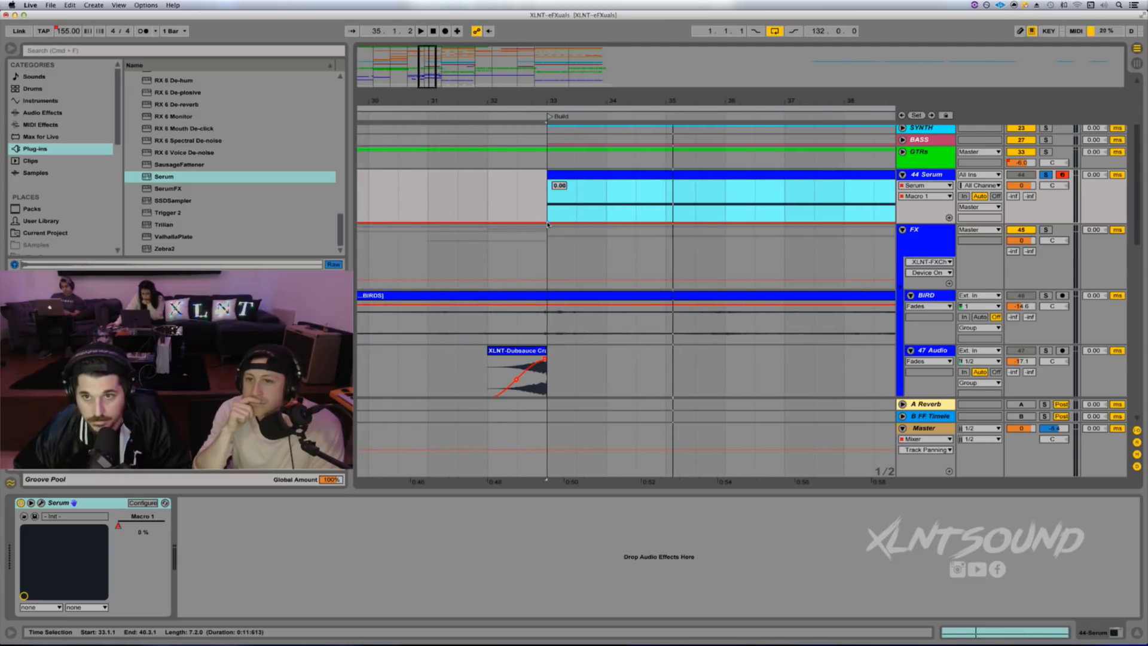
pyautogui.moveTo(661, 224); pyautogui.dragTo(892, 182)
pyautogui.hscroll(7, 877, 185)
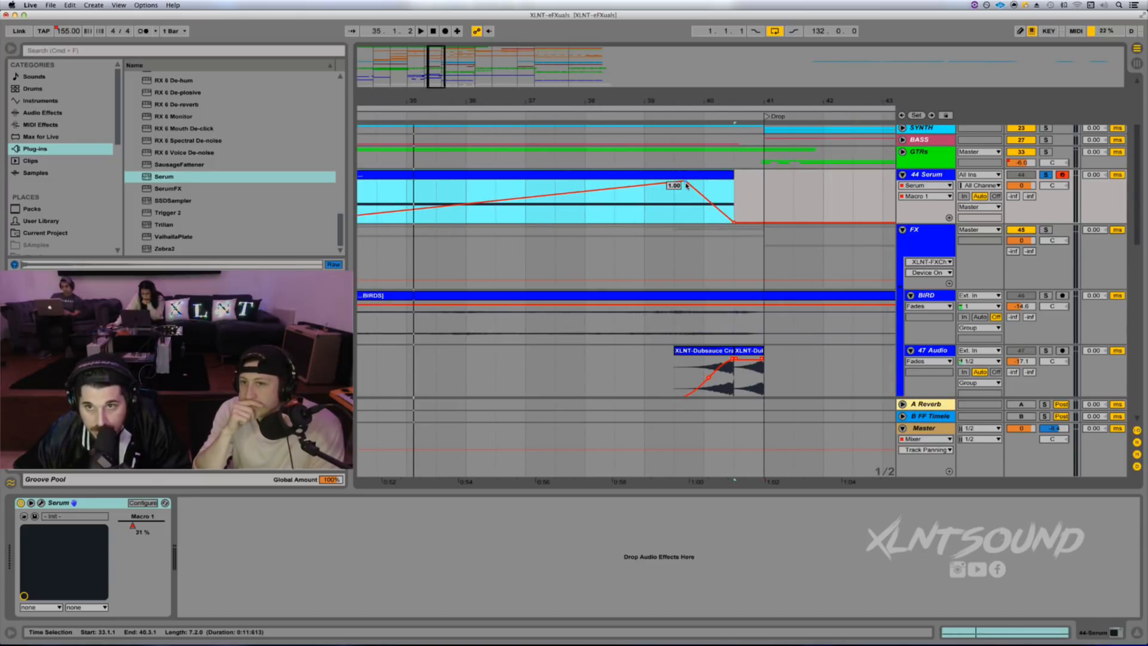
pyautogui.moveTo(687, 183); pyautogui.dragTo(734, 181)
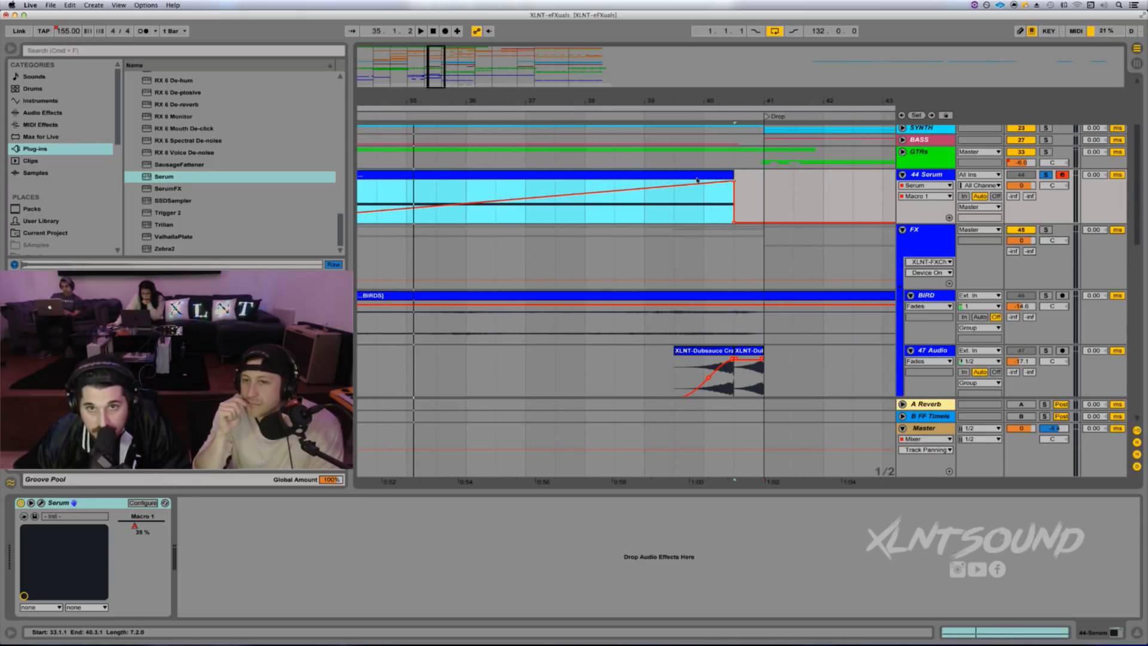
pyautogui.press('space')
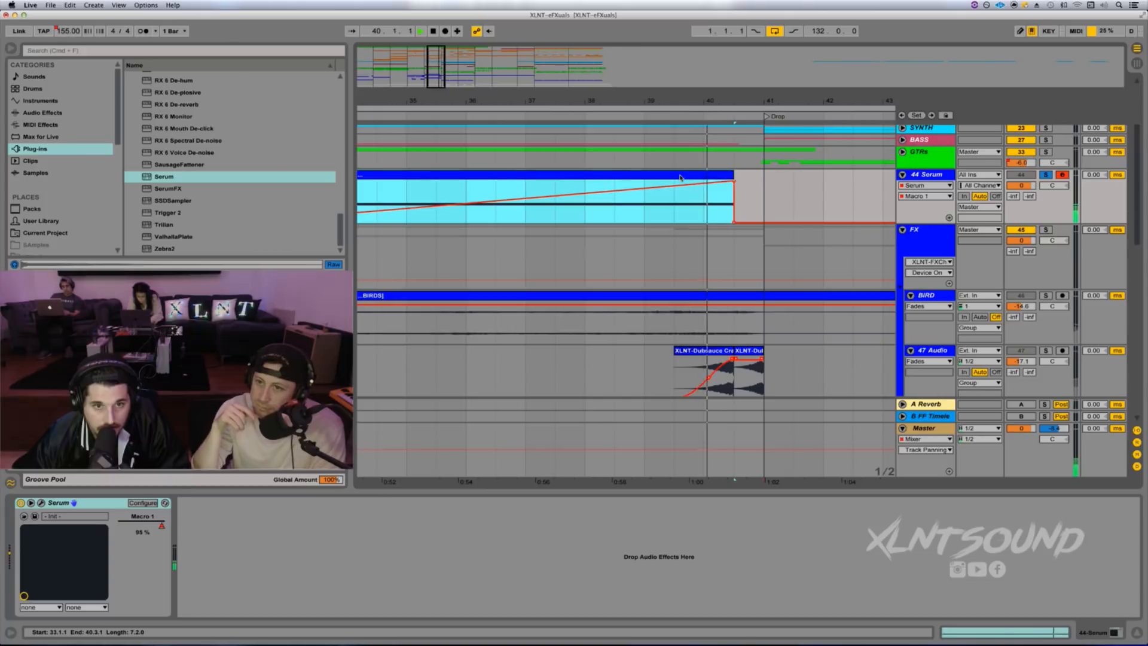
# Step: Switch Serum's noise sample to MicrKrg Noise and lower the noise oscillator's level during playback
pyautogui.hotkey('shift', 'Tab')
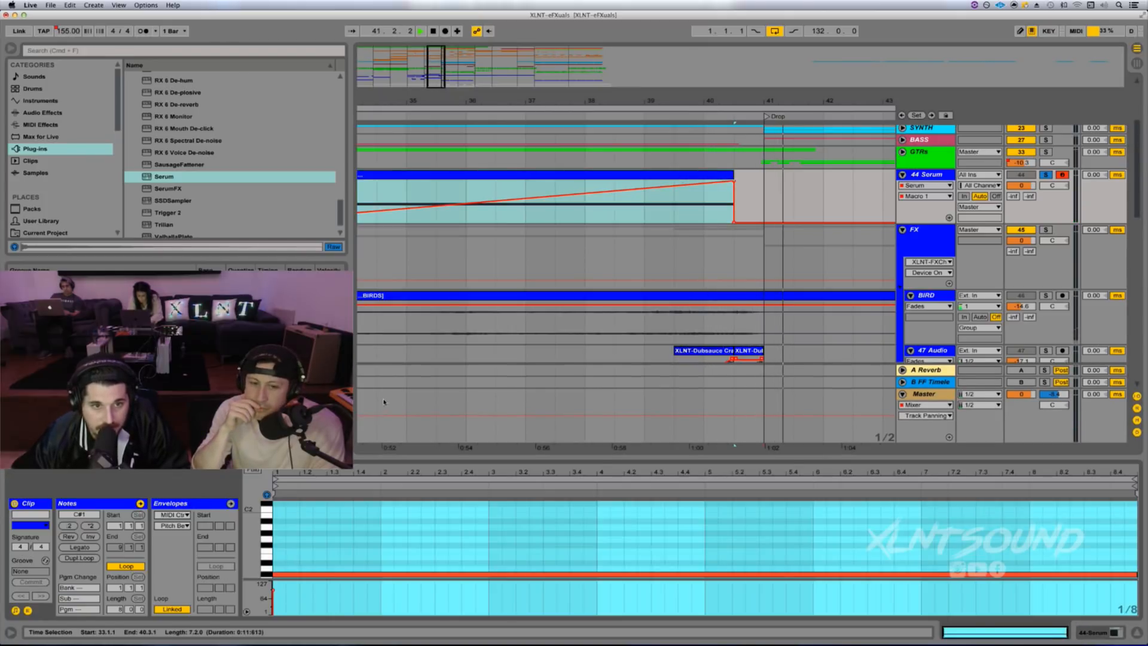
pyautogui.hotkey('shift', 'Tab')
pyautogui.click(40, 503)
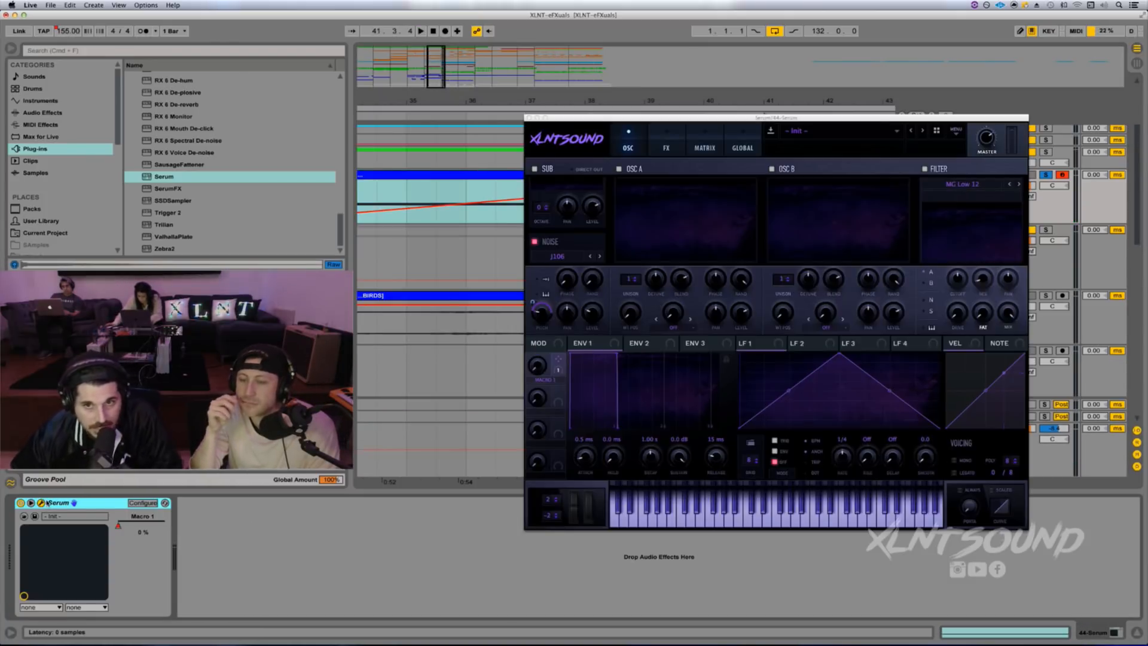
pyautogui.click(599, 256)
pyautogui.press('space')
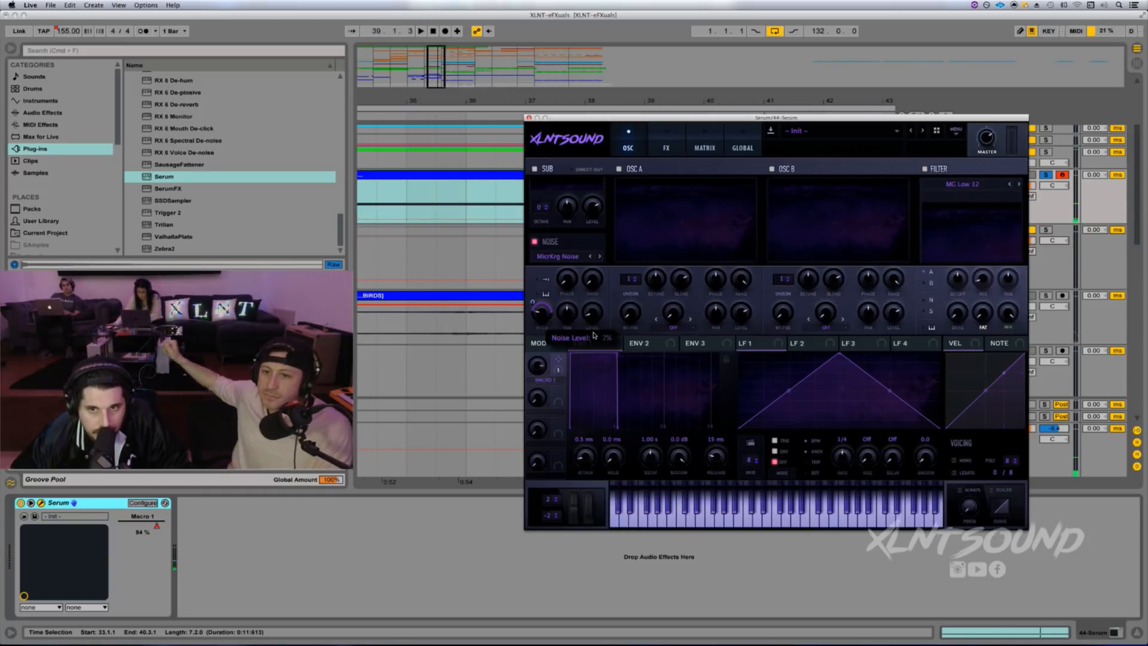
pyautogui.moveTo(594, 337); pyautogui.dragTo(592, 405)
pyautogui.press('space')
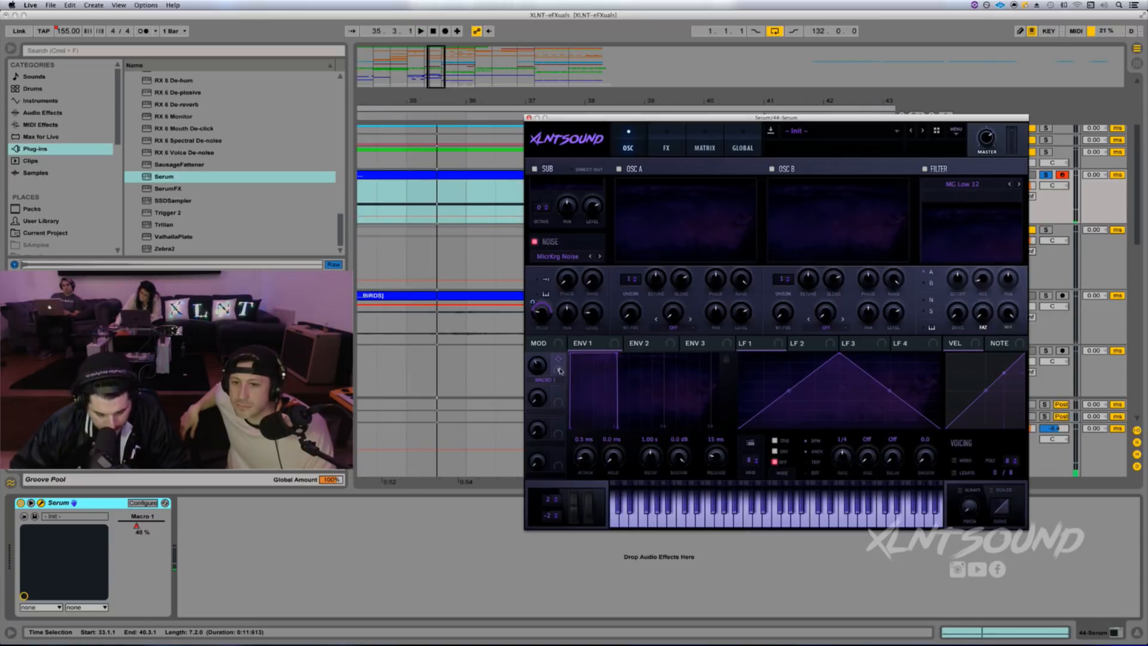
# Step: Rename Macro 1 as Rise and assign it to the noise oscillator's level
pyautogui.doubleClick(545, 379)
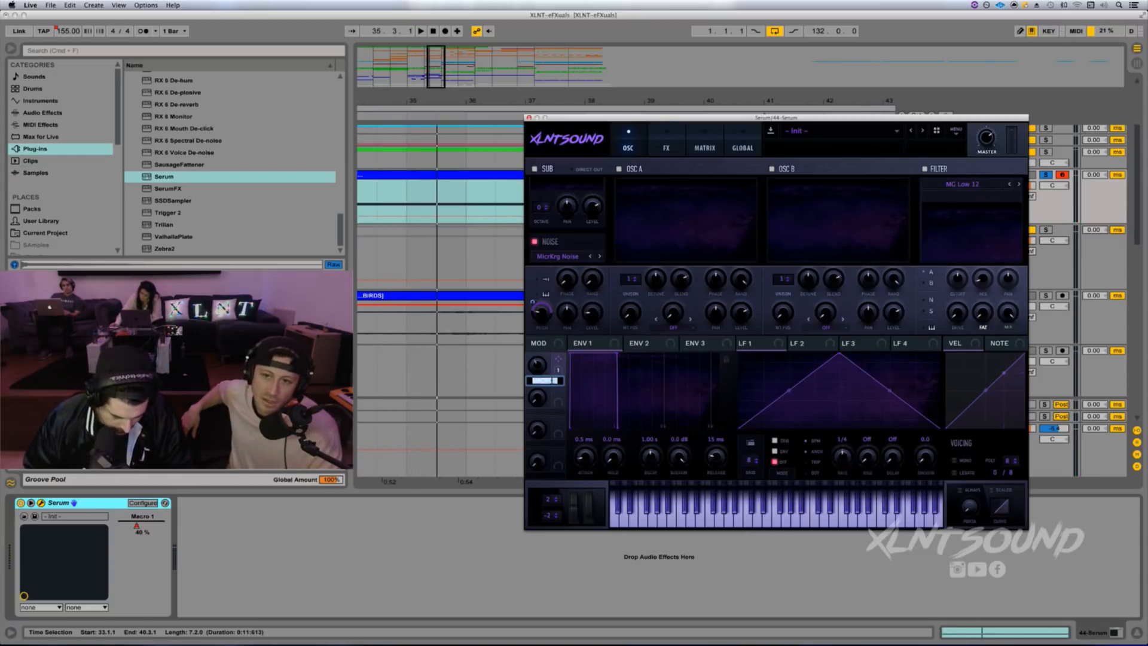
pyautogui.write('Rise')
pyautogui.press('Return')
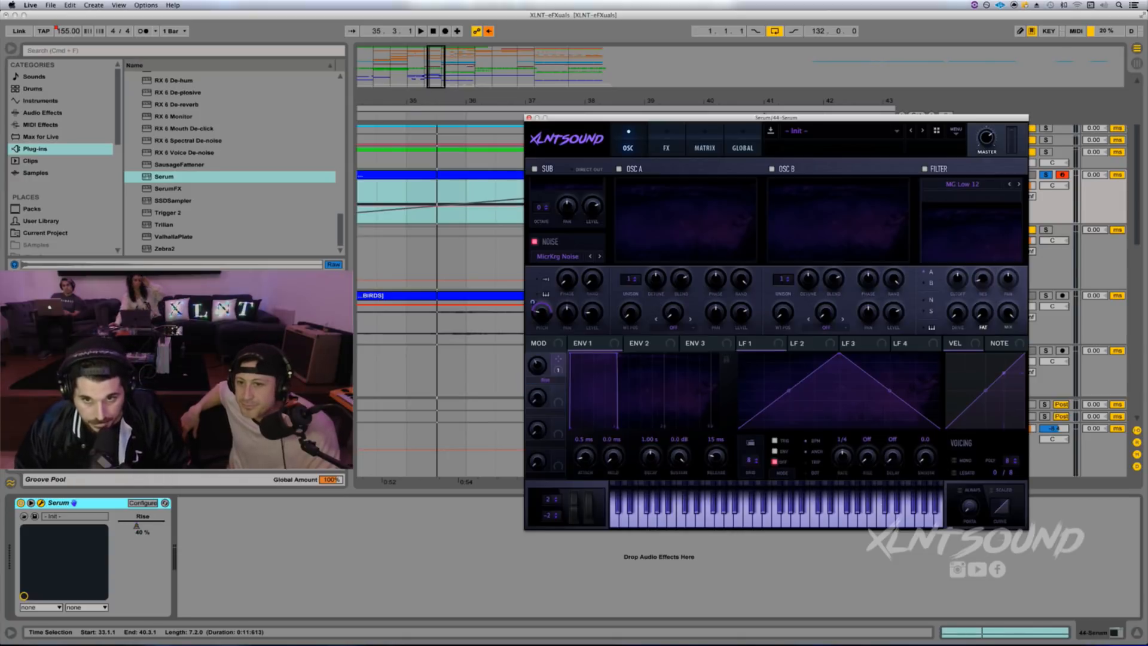
pyautogui.moveTo(560, 370); pyautogui.dragTo(596, 317)
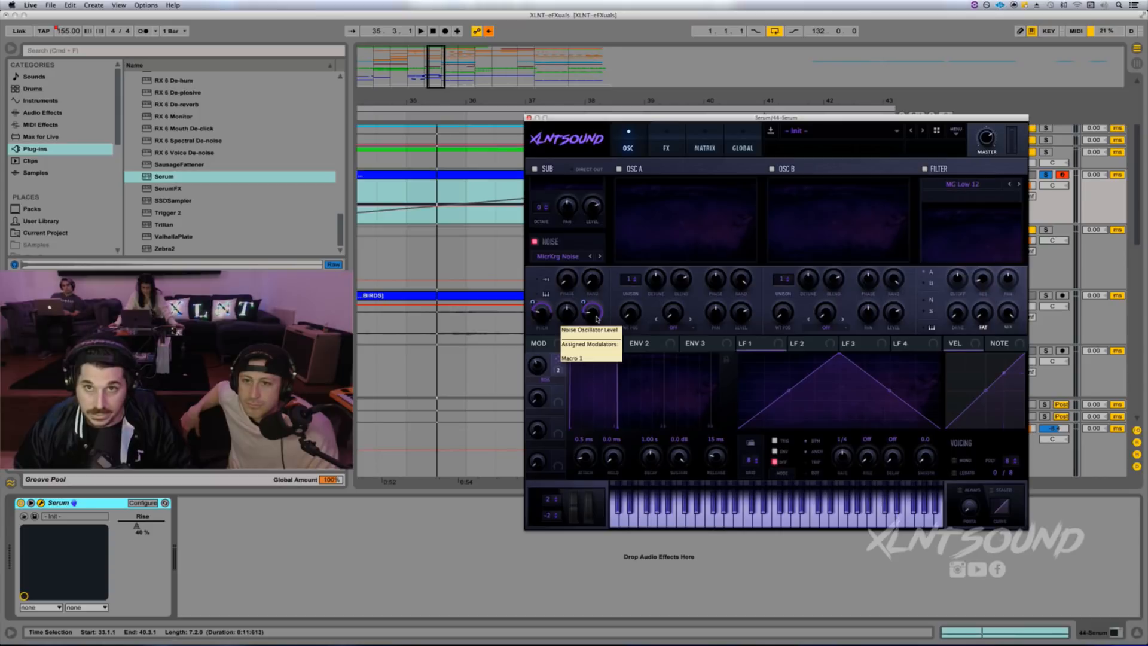
# Step: Re-enable the overridden automation and remove the extra breakpoint shortly after bar 33 so the Rise ramp climbs from the Build's start
pyautogui.click(489, 31)
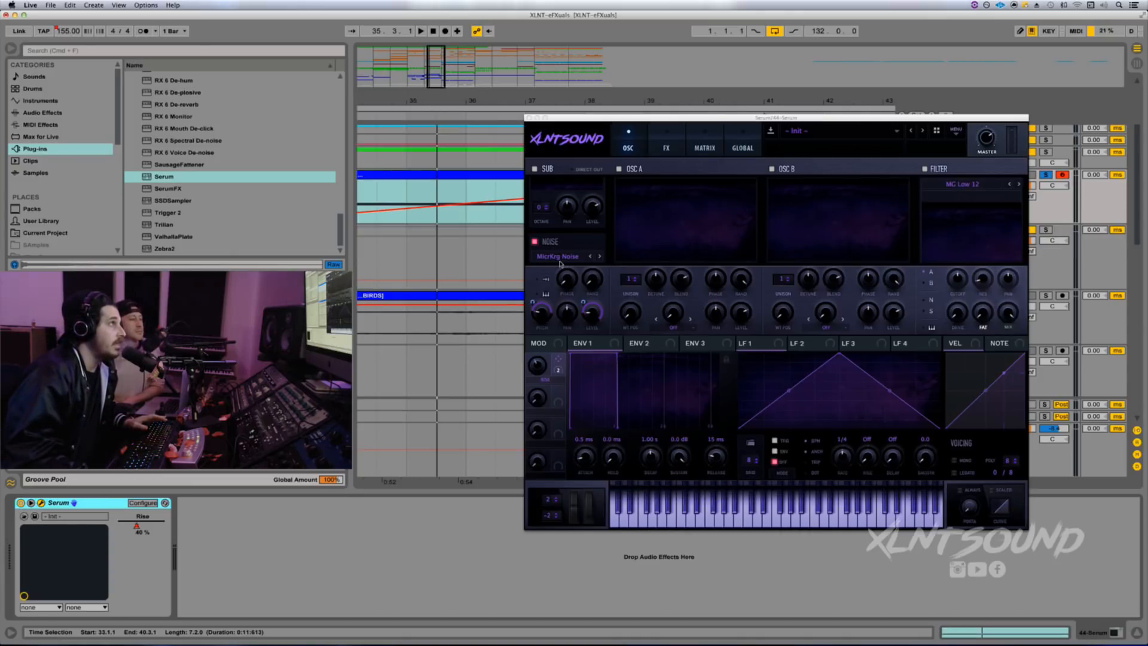
pyautogui.moveTo(489, 101); pyautogui.dragTo(489, 88)
pyautogui.moveTo(599, 120); pyautogui.dragTo(660, 110)
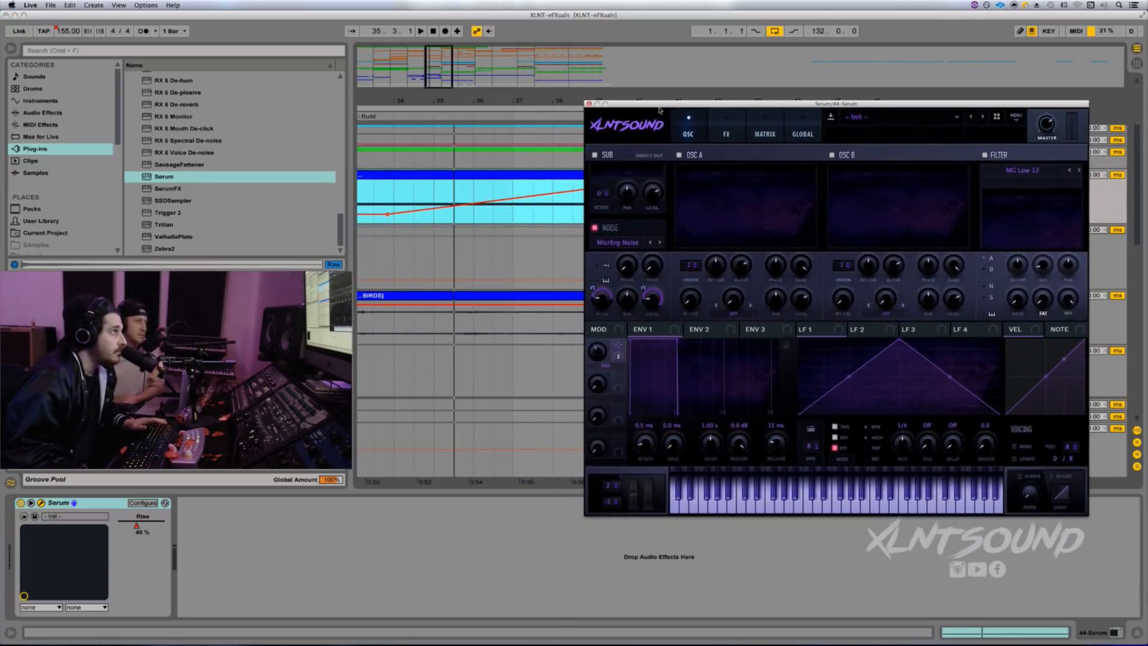
pyautogui.press('space')
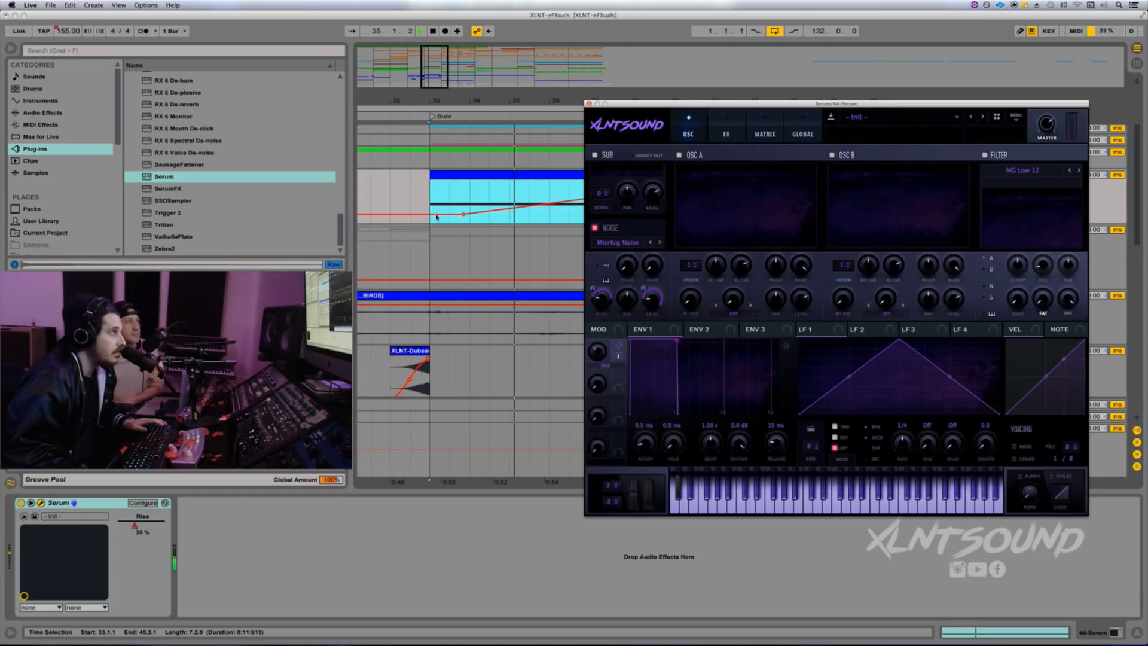
pyautogui.click(464, 214)
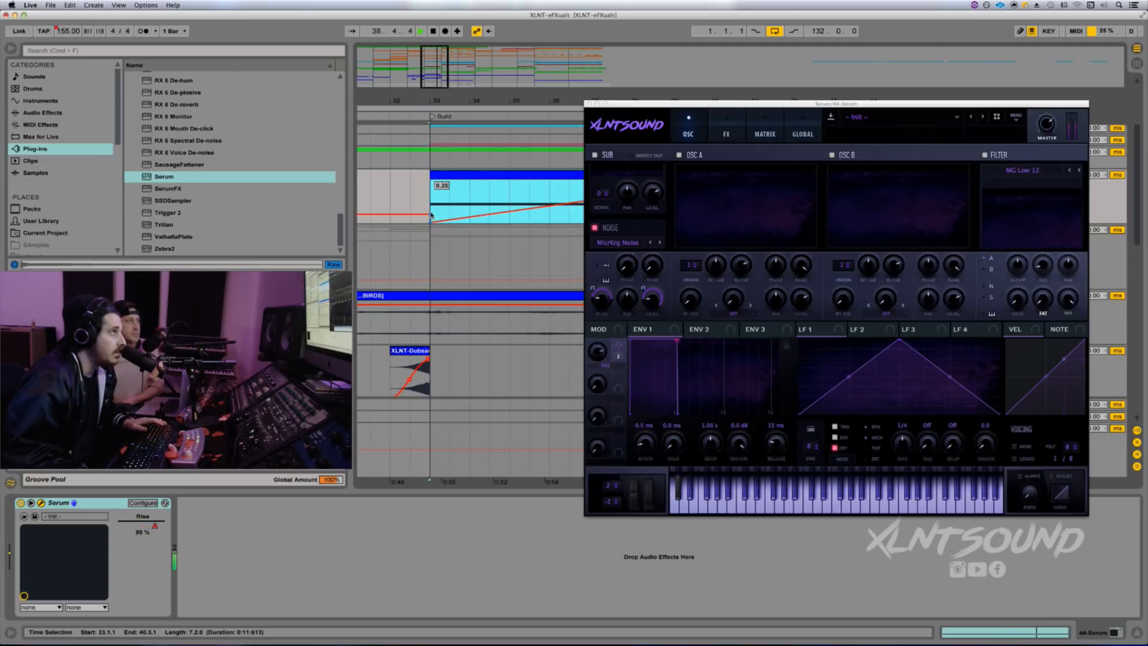
pyautogui.hscroll(2, 519, 185)
pyautogui.moveTo(550, 100); pyautogui.dragTo(550, 65)
pyautogui.hscroll(5, 564, 188)
pyautogui.hscroll(1, 564, 188)
pyautogui.hscroll(-5, 543, 185)
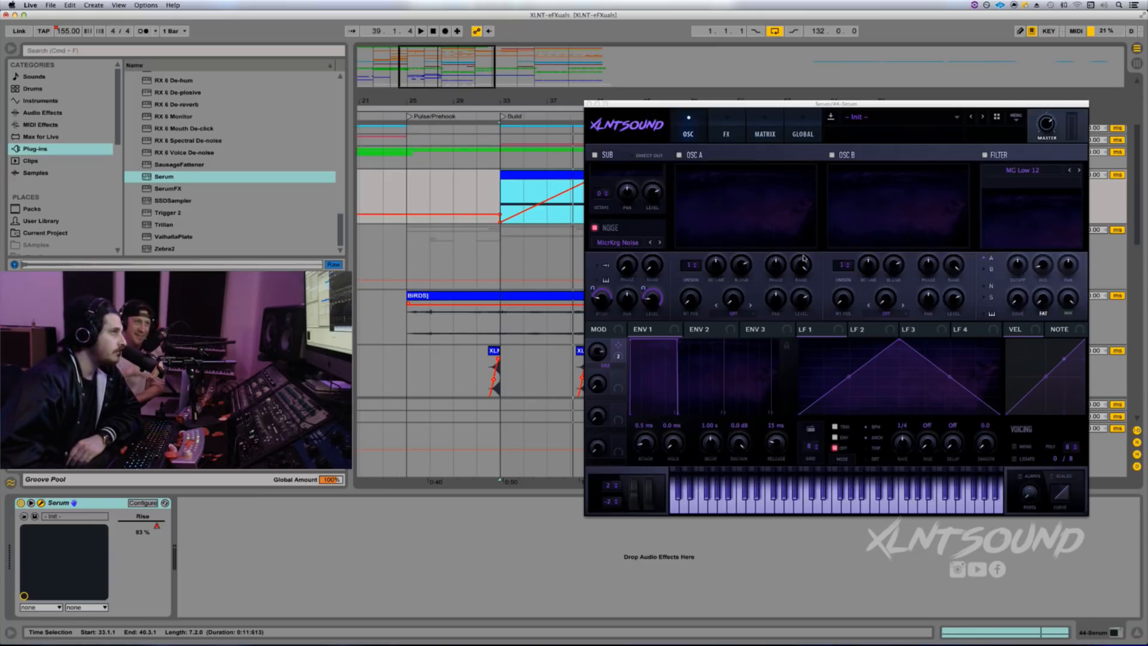
# Step: Enable Serum's filter and audition low-pass types, settling on MG Low 18
pyautogui.click(985, 155)
pyautogui.click(1022, 171)
pyautogui.moveTo(1020, 178)
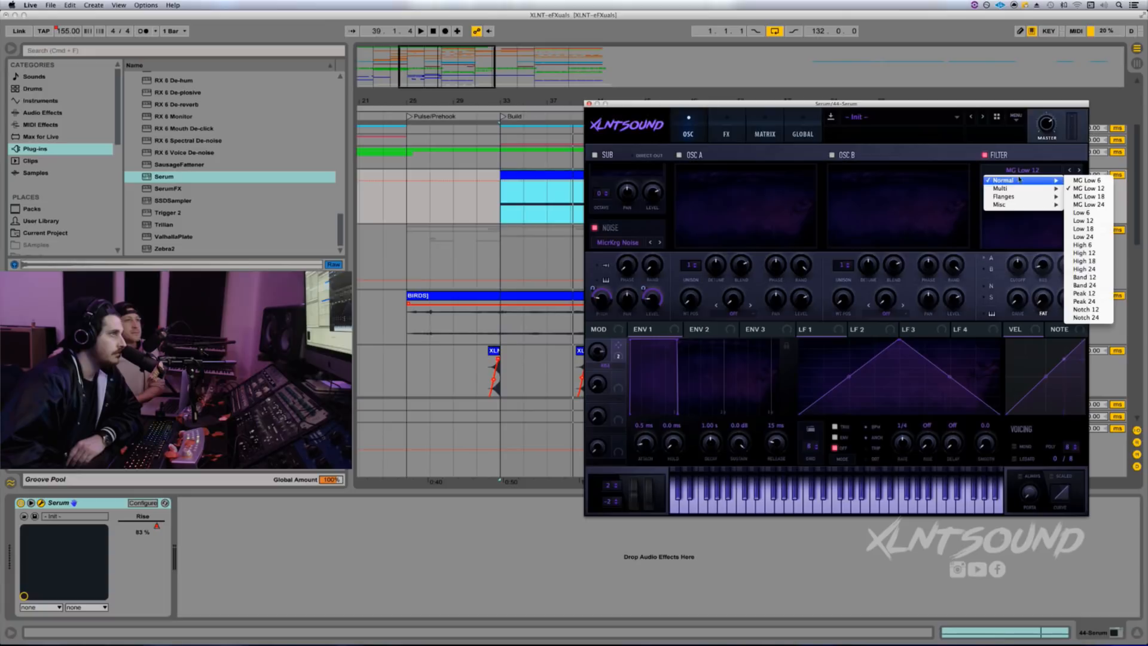
pyautogui.click(1087, 179)
pyautogui.click(1071, 171)
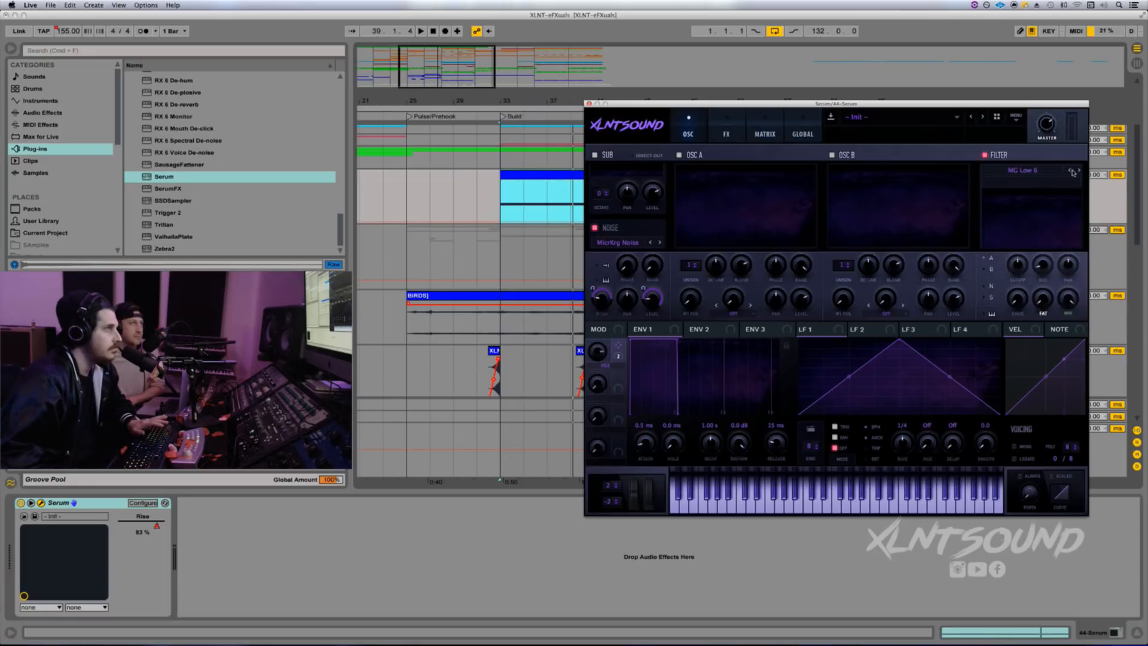
pyautogui.press('space')
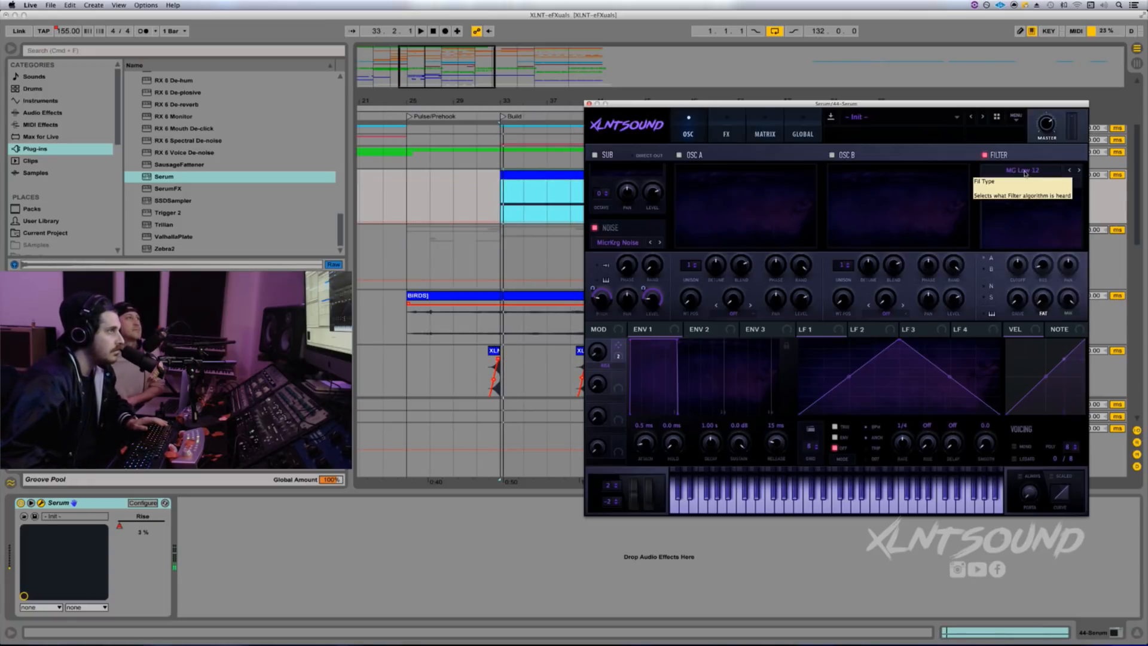
pyautogui.click(1026, 172)
pyautogui.moveTo(1016, 180)
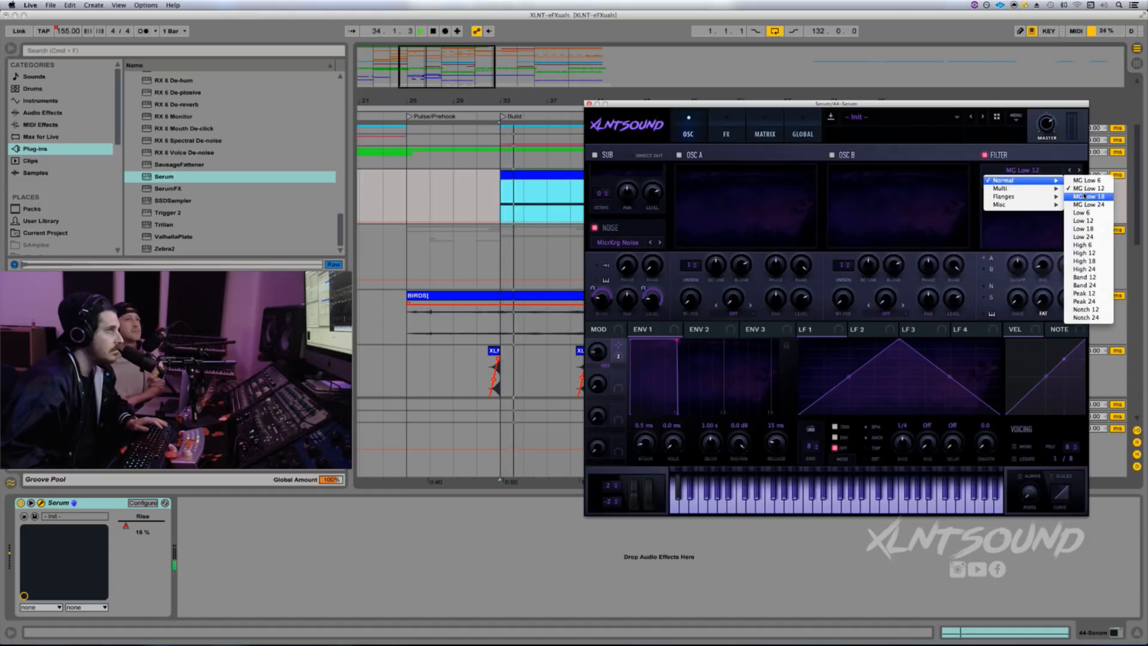
pyautogui.click(1083, 196)
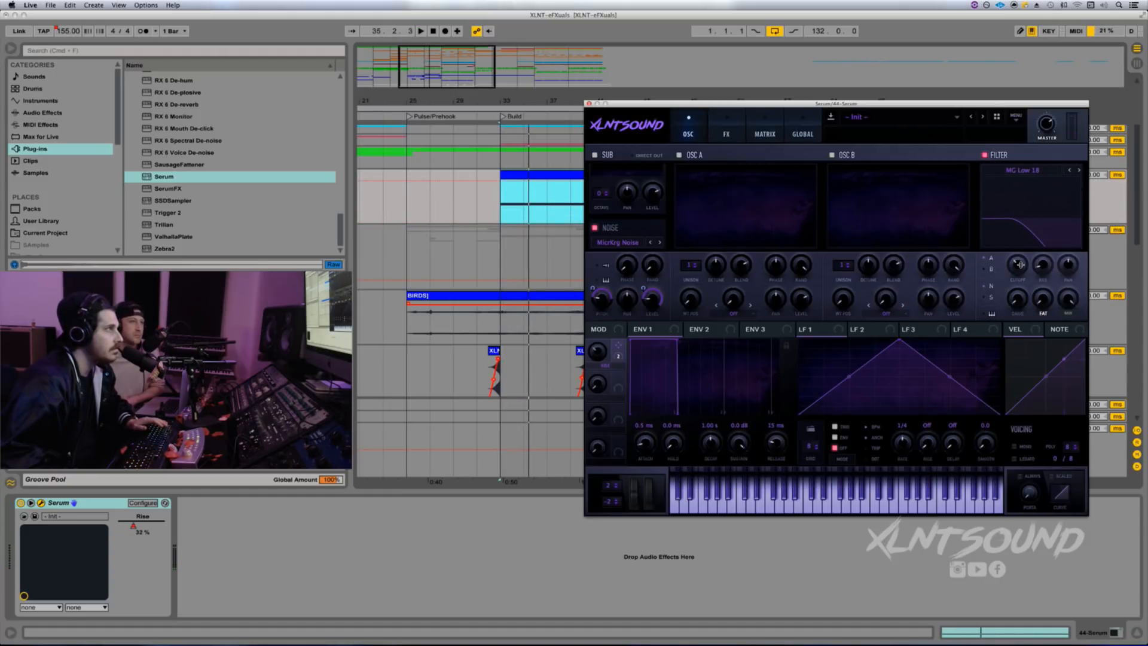
# Step: Assign the Rise macro to the filter cutoff and adjust the base cutoff while auditioning the riser from bar 33
pyautogui.moveTo(1018, 262)
pyautogui.press('space')
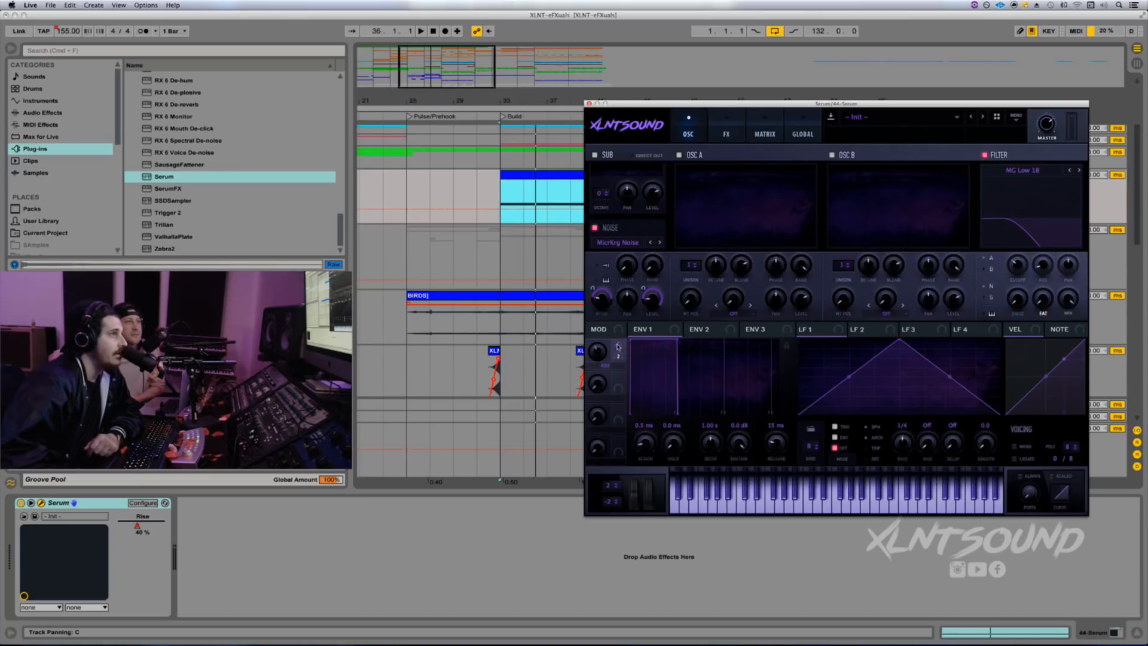
pyautogui.moveTo(617, 360); pyautogui.dragTo(1012, 307)
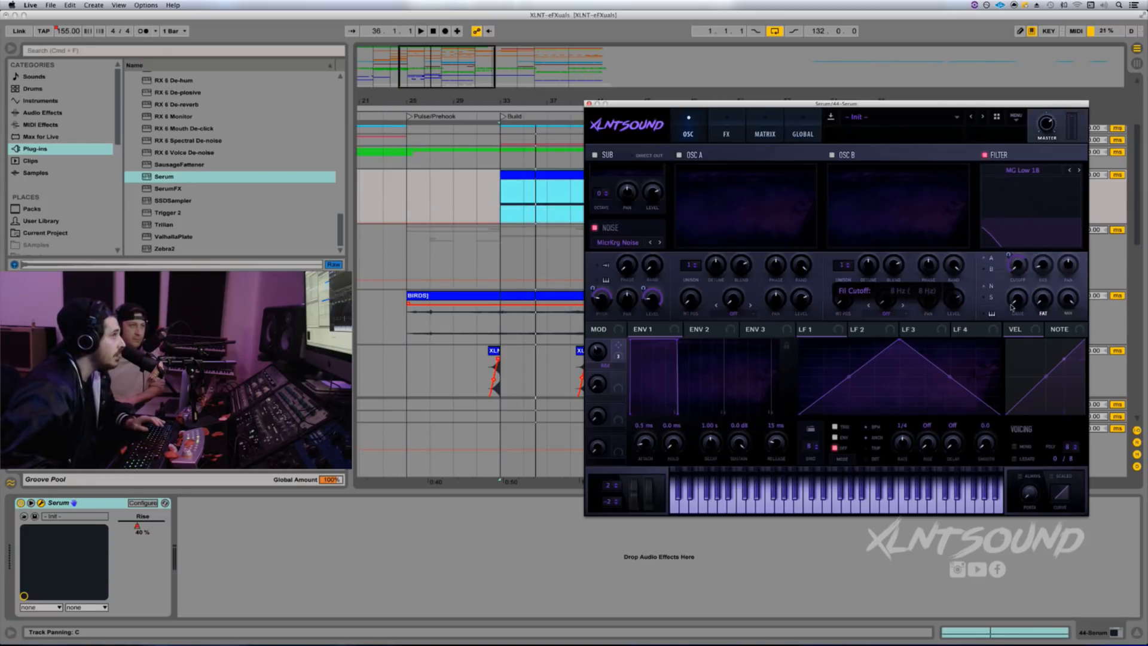
pyautogui.press('space')
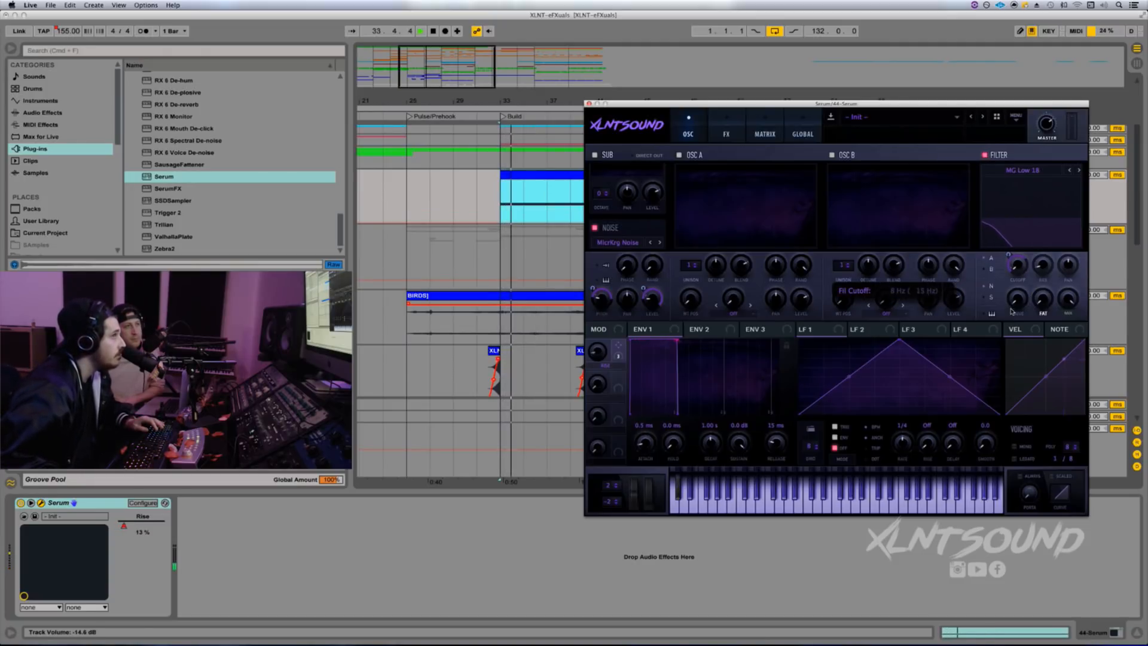
pyautogui.moveTo(1011, 311); pyautogui.dragTo(1010, 266)
pyautogui.press('space')
pyautogui.press('space')
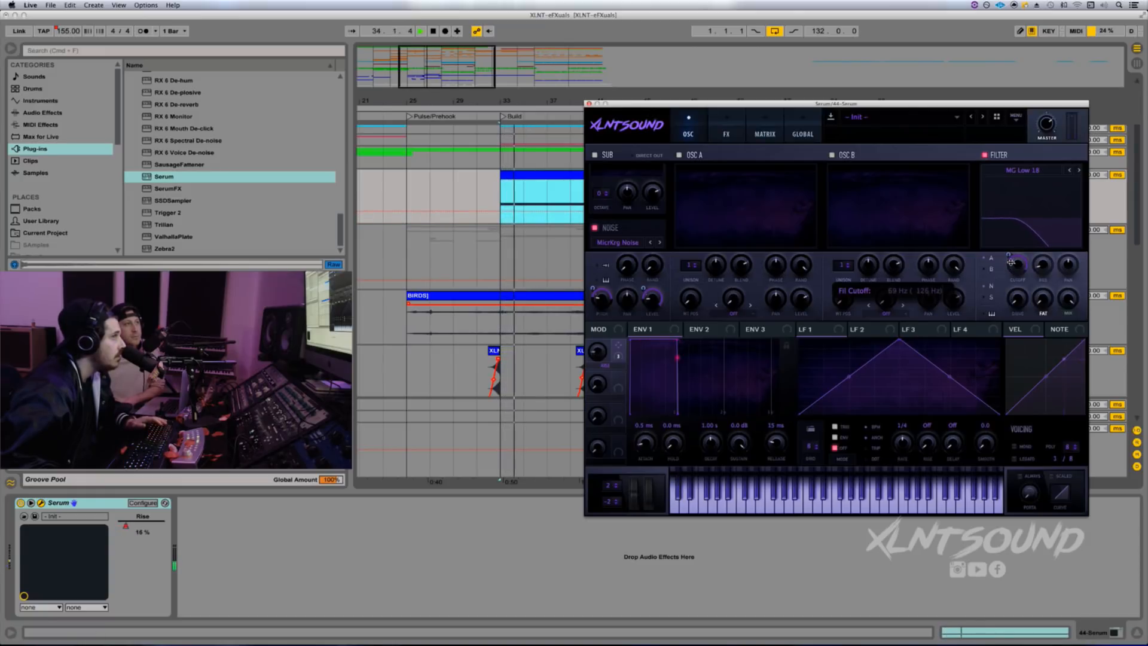
pyautogui.press('space')
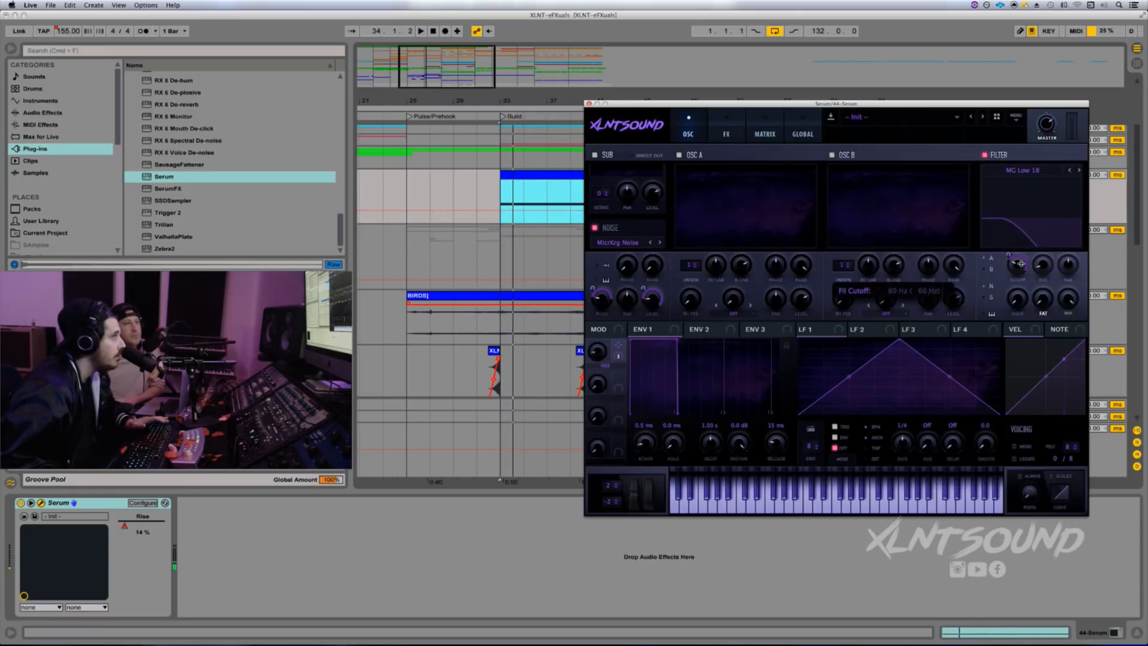
pyautogui.press('space')
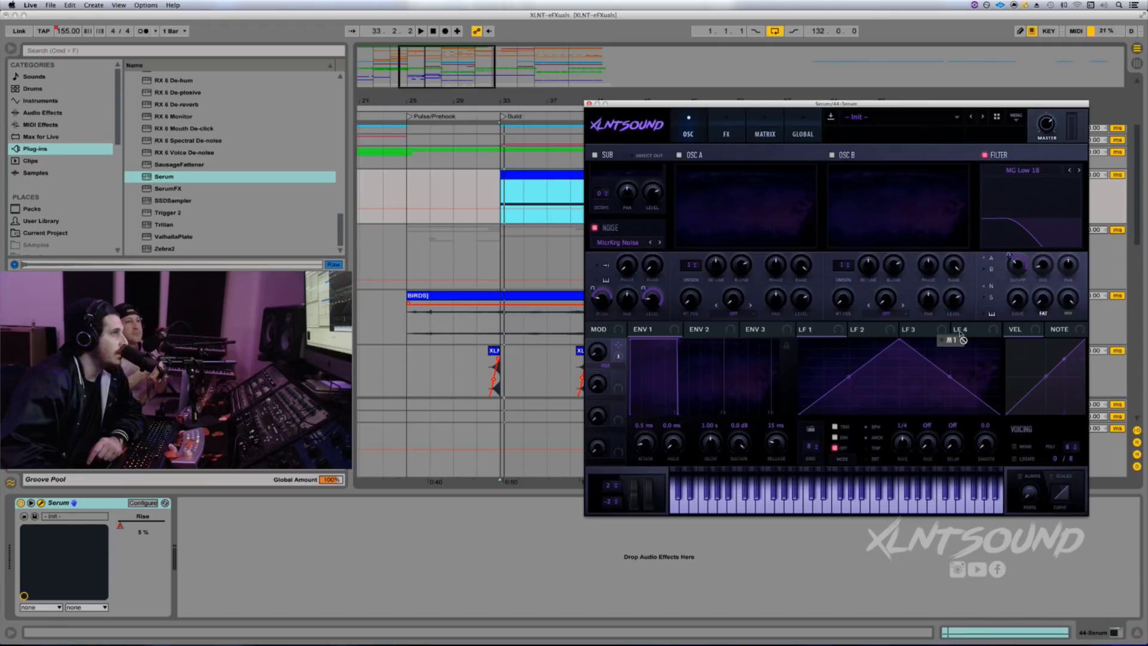
# Step: Assign the Rise macro to the filter's Drive and Fat controls, and play the riser from the Build's start
pyautogui.moveTo(962, 339); pyautogui.dragTo(1017, 299)
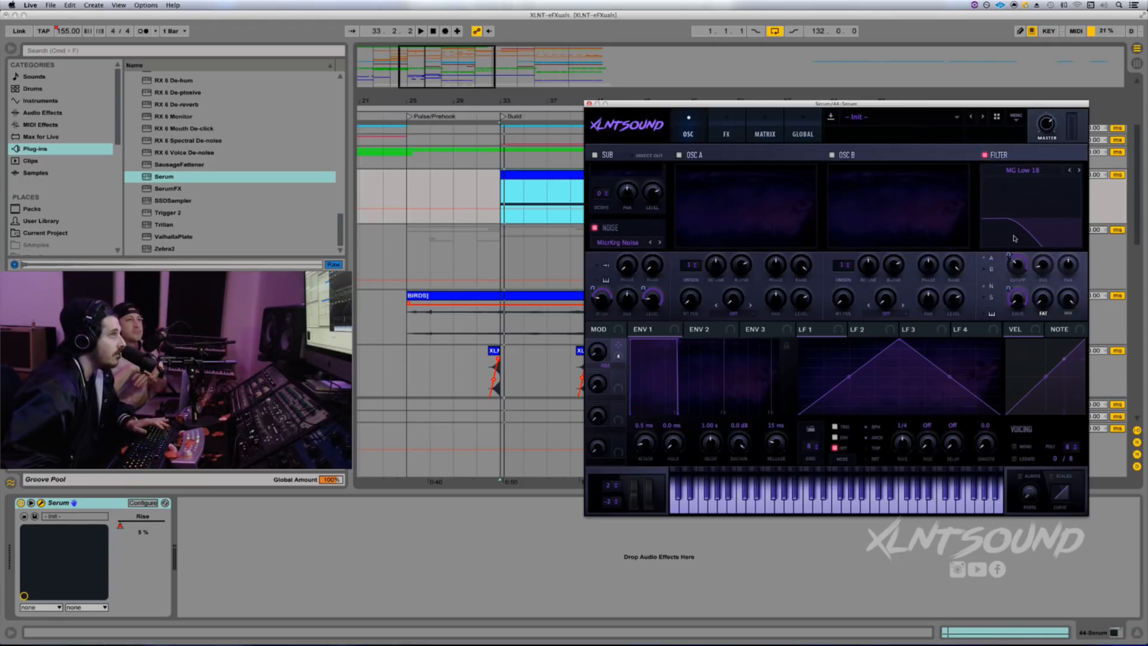
pyautogui.press('space')
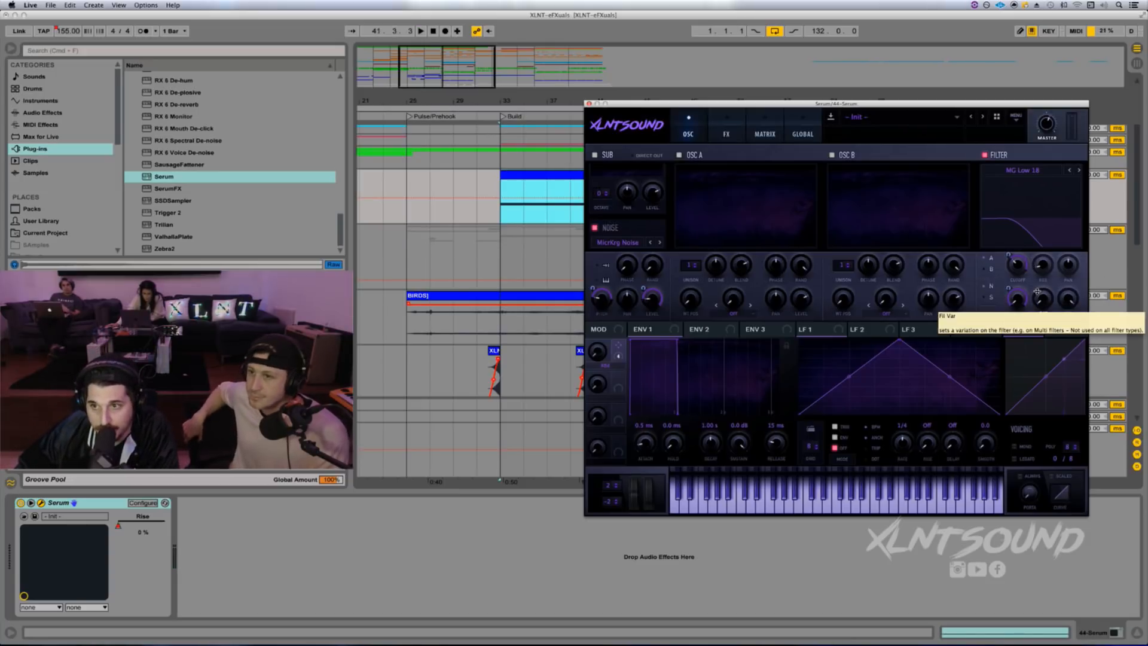
pyautogui.moveTo(1010, 288); pyautogui.dragTo(1012, 293)
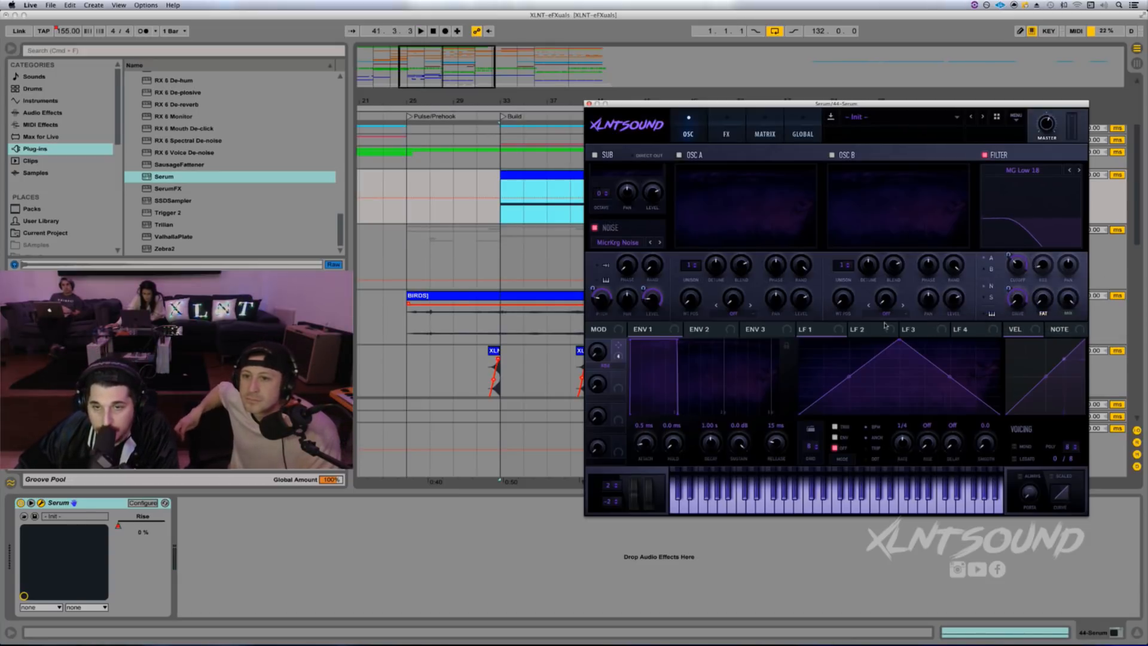
pyautogui.moveTo(618, 359); pyautogui.dragTo(1035, 297)
pyautogui.press('space')
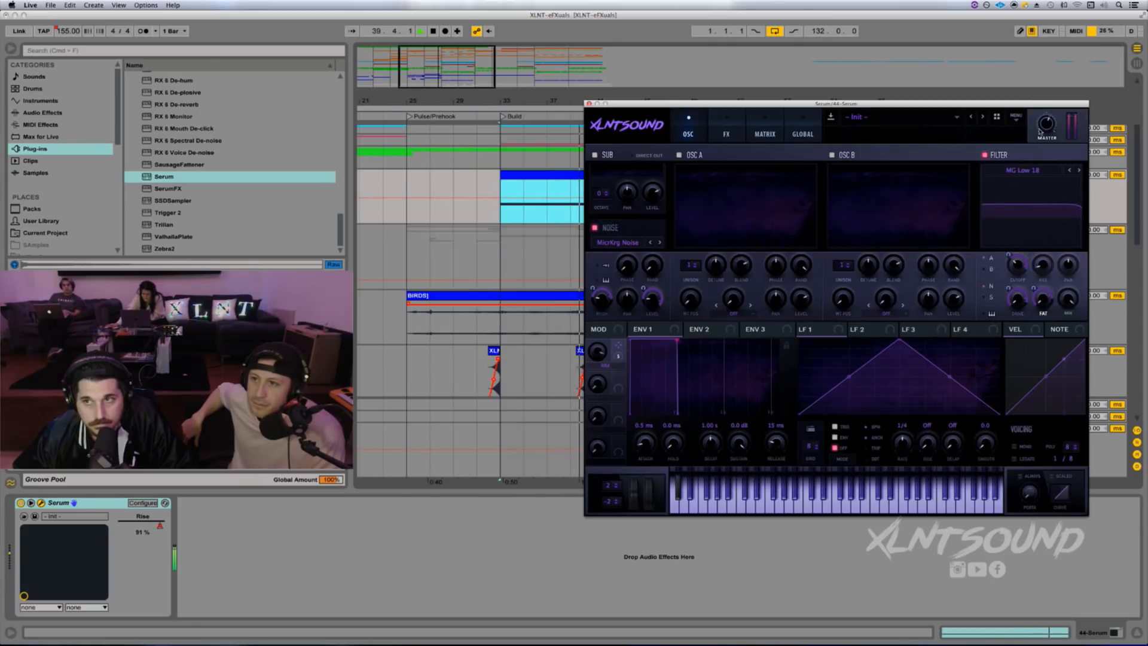
# Step: Lower Serum's master volume and assign LFO 1 to the noise oscillator's pan
pyautogui.moveTo(1042, 125); pyautogui.dragTo(1040, 140)
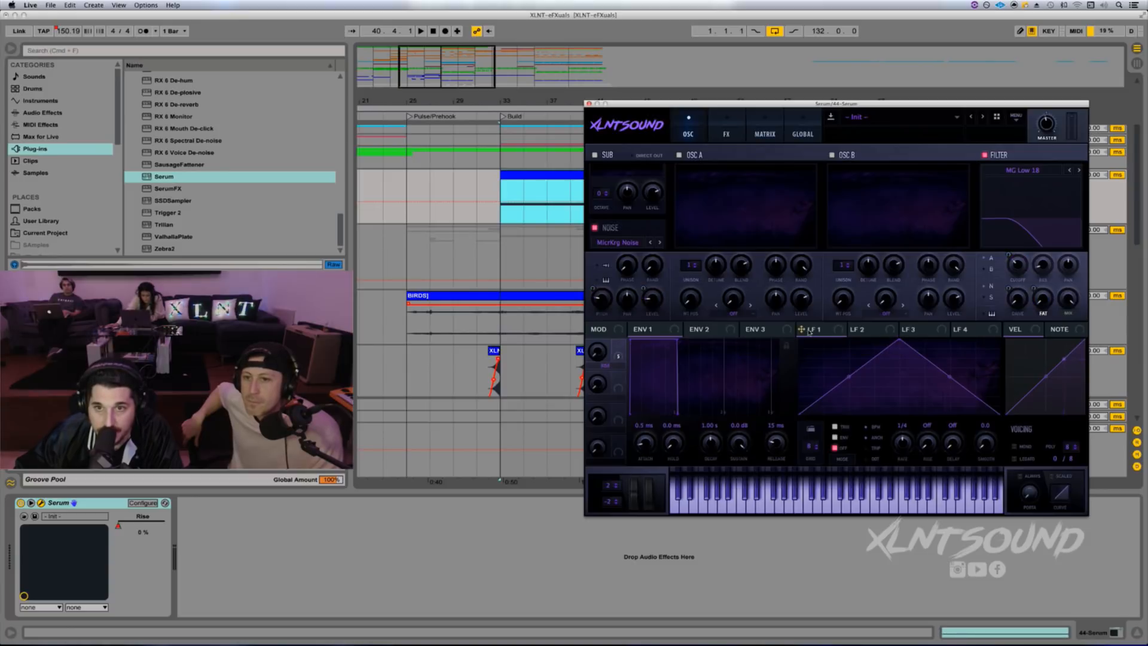
pyautogui.moveTo(801, 329); pyautogui.dragTo(621, 304)
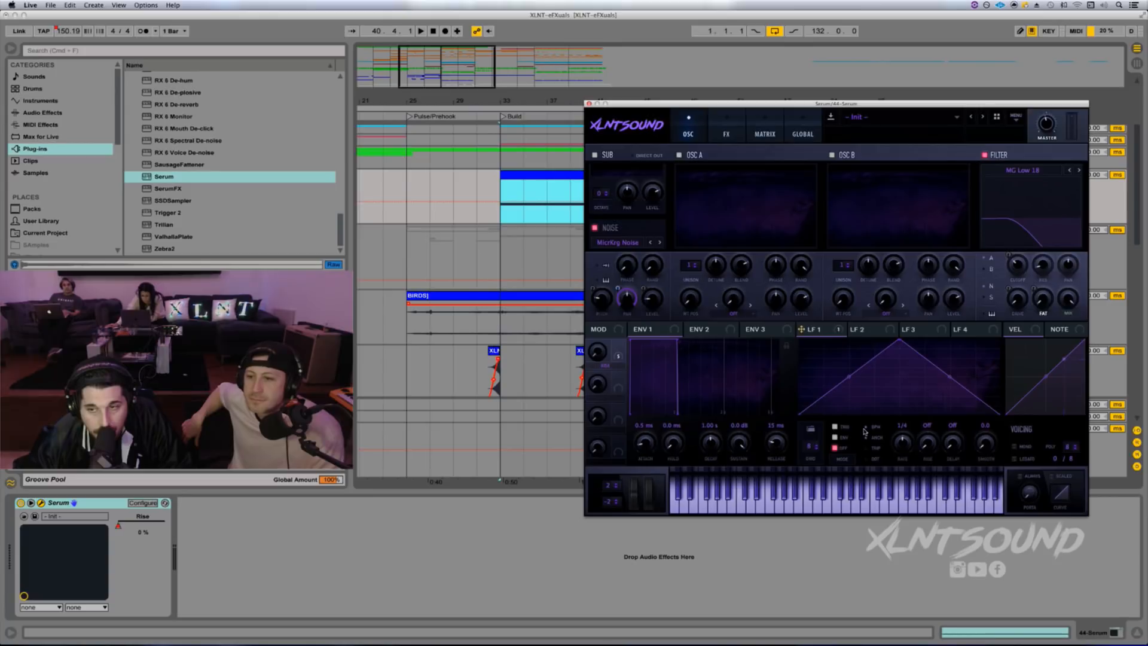
# Step: Lower LFO 1's unsynced rate to 0.000 Hz, assign the Rise macro to that rate, and audition the panning riser from bar 33
pyautogui.moveTo(905, 448); pyautogui.dragTo(903, 475)
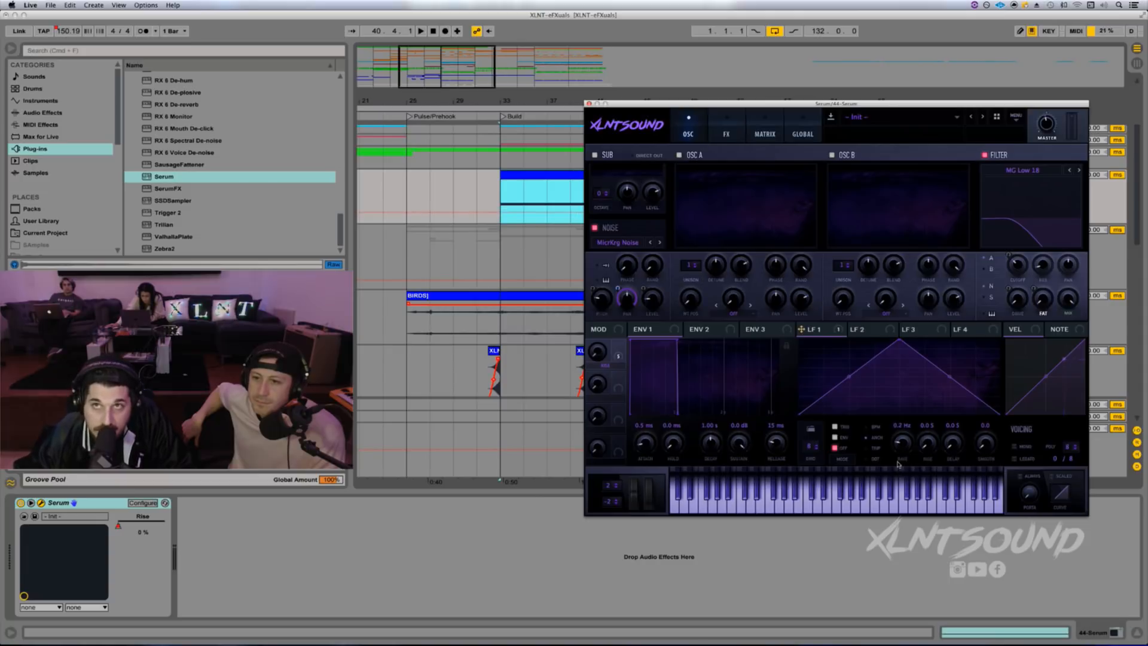
pyautogui.moveTo(898, 463); pyautogui.dragTo(898, 462)
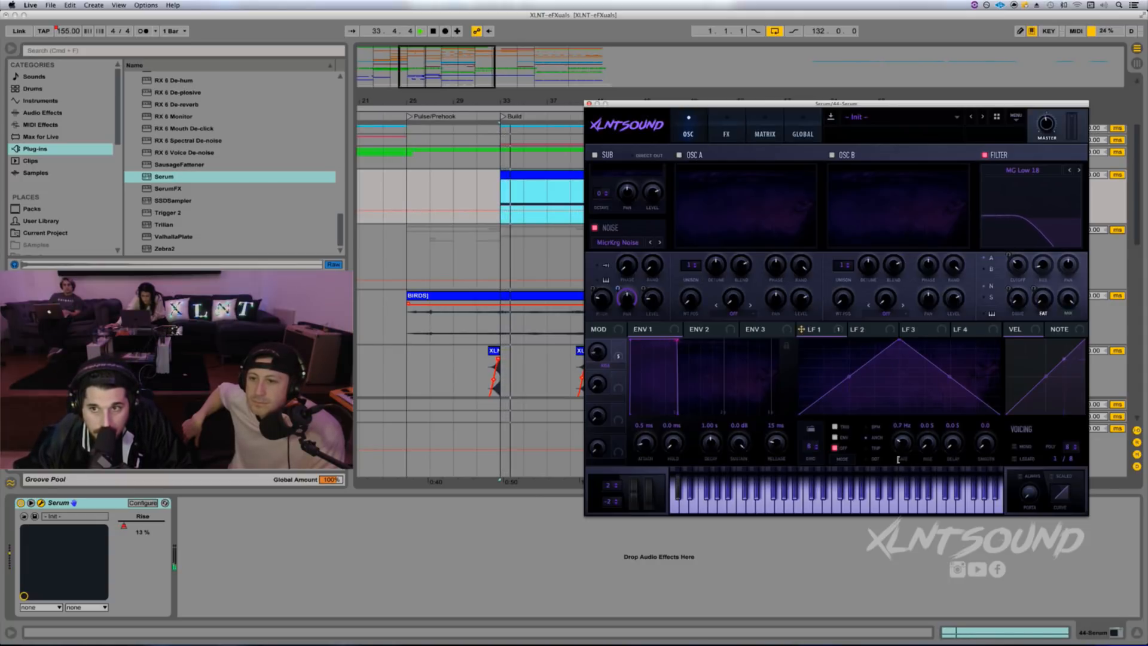
pyautogui.moveTo(898, 459); pyautogui.dragTo(900, 503)
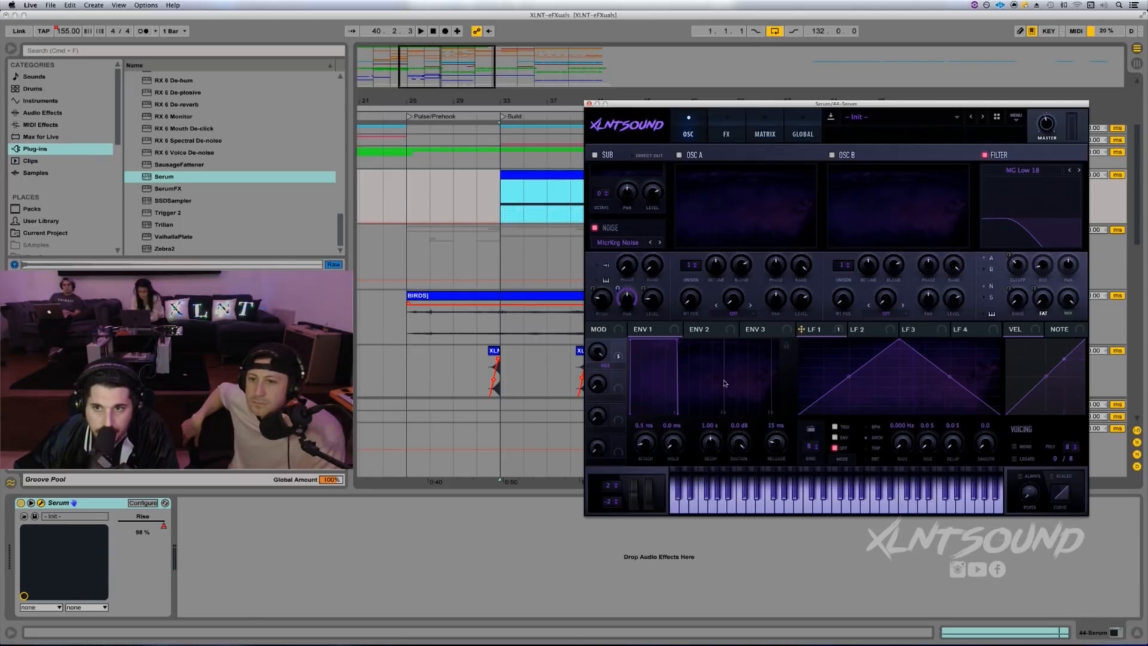
pyautogui.moveTo(619, 357); pyautogui.dragTo(911, 438)
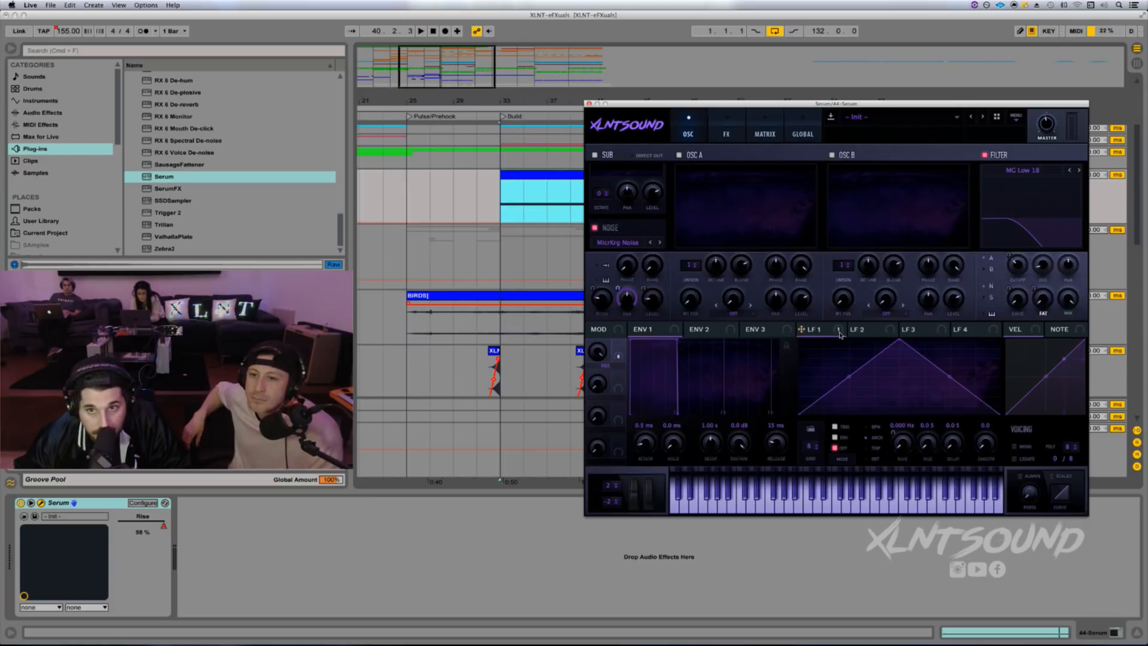
pyautogui.press('space')
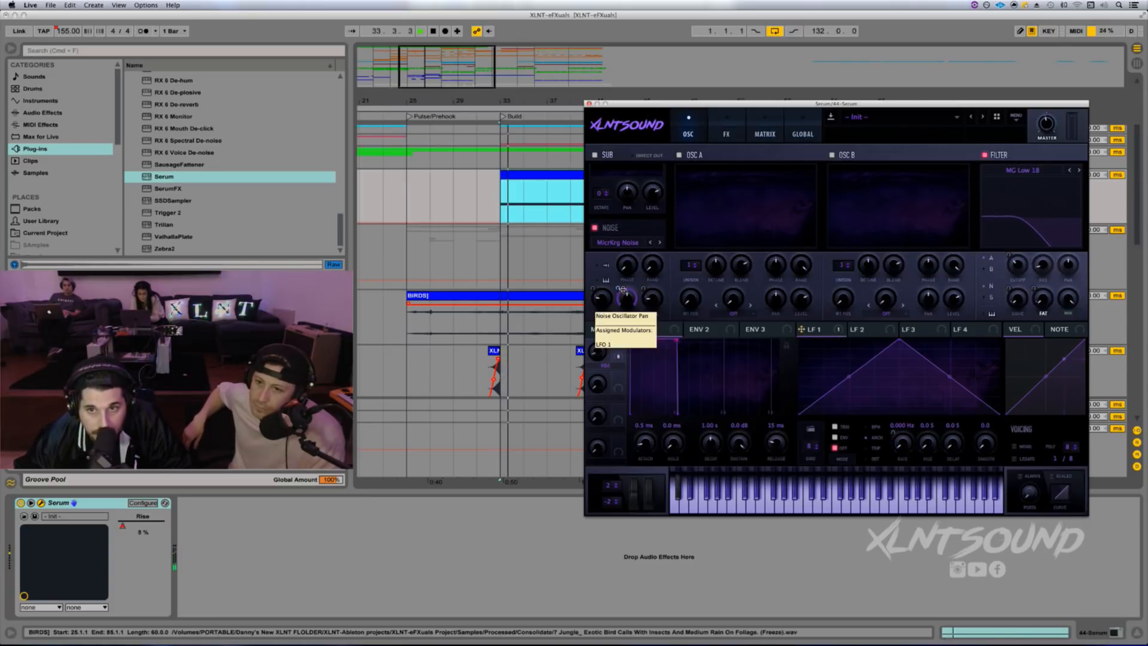
pyautogui.moveTo(622, 287); pyautogui.dragTo(622, 289)
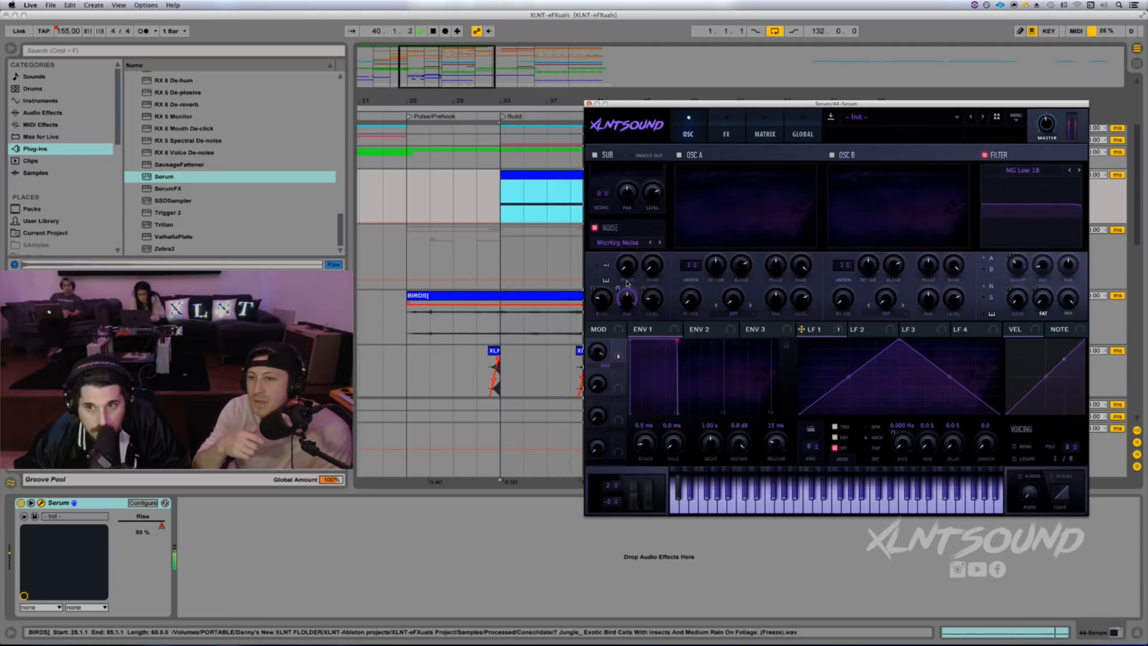
pyautogui.press('space')
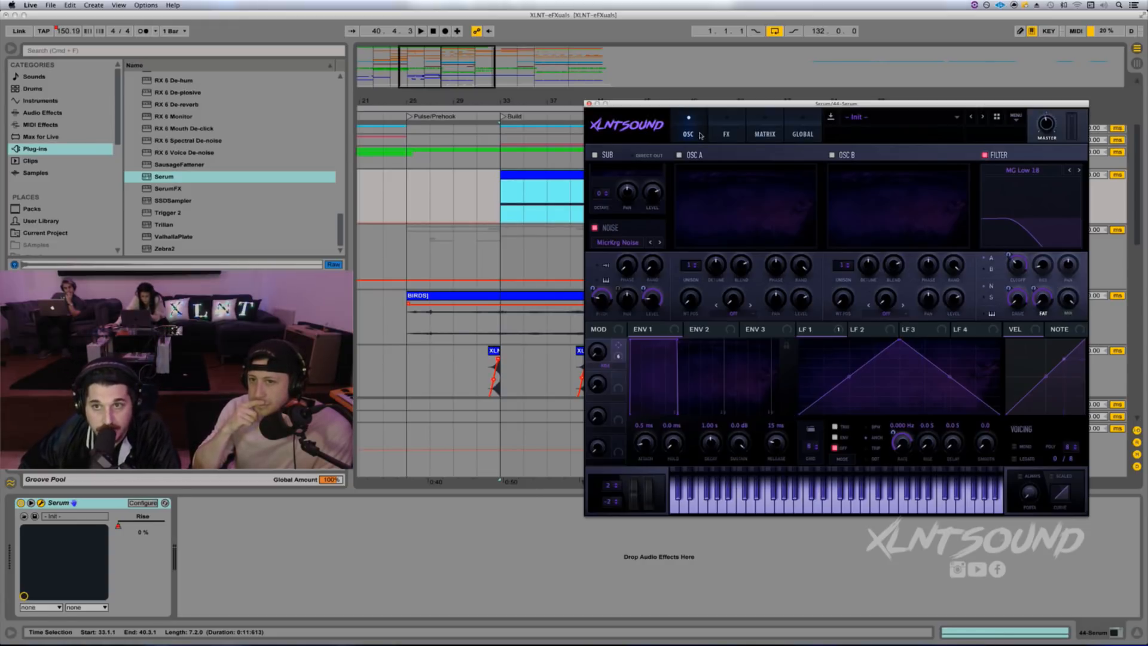
# Step: Enable the Hyper/Dimension effect and assign the Rise macro to the Hyper mix, adjusting the base mix and master volume while auditioning
pyautogui.click(738, 130)
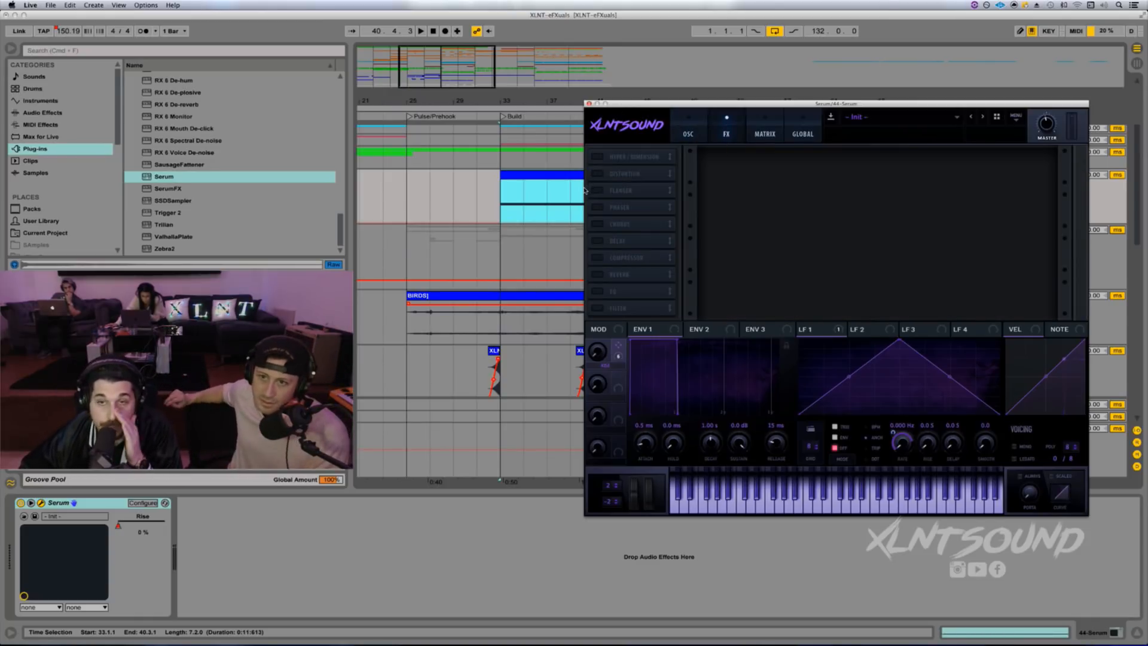
pyautogui.click(599, 157)
pyautogui.press('space')
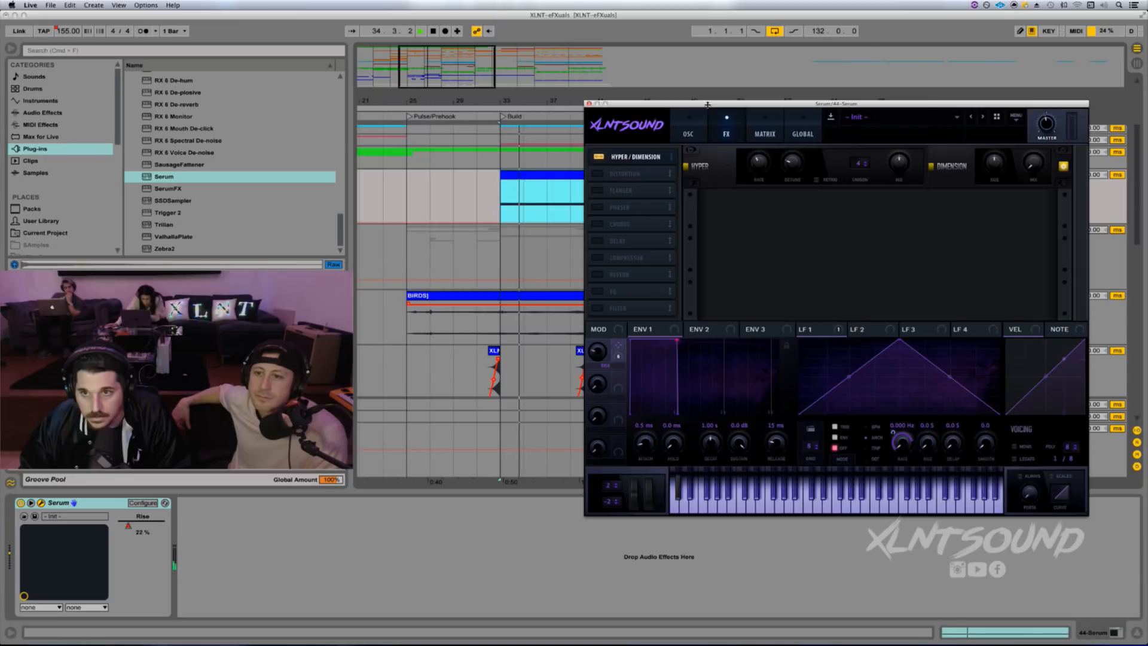
pyautogui.moveTo(708, 104); pyautogui.dragTo(706, 209)
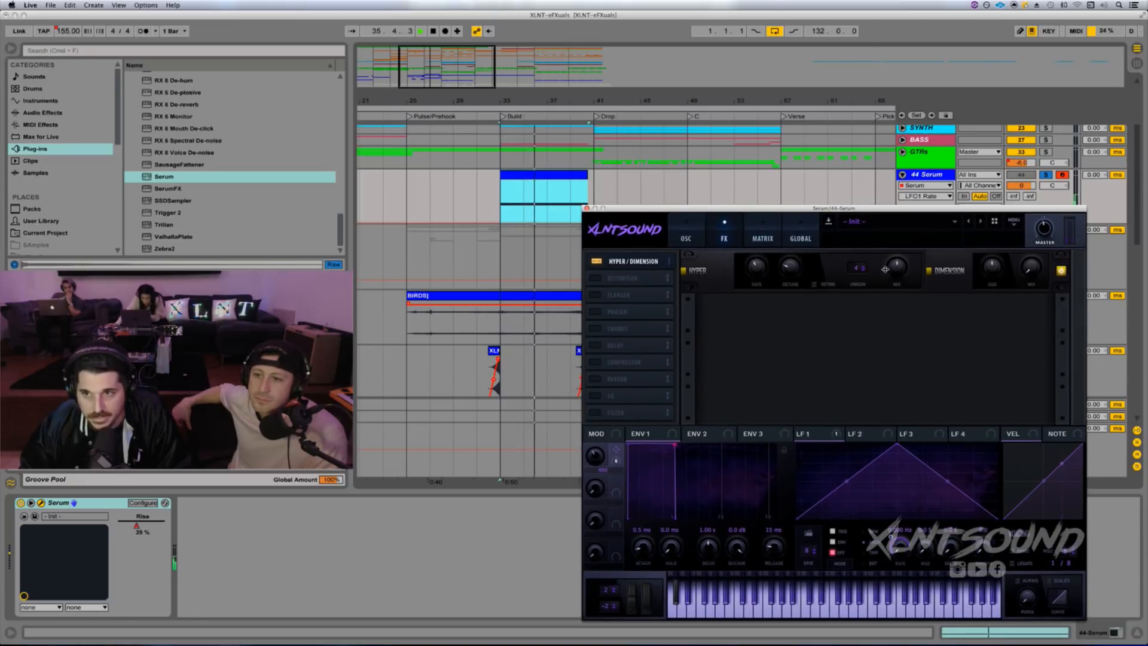
pyautogui.moveTo(897, 268); pyautogui.dragTo(893, 293)
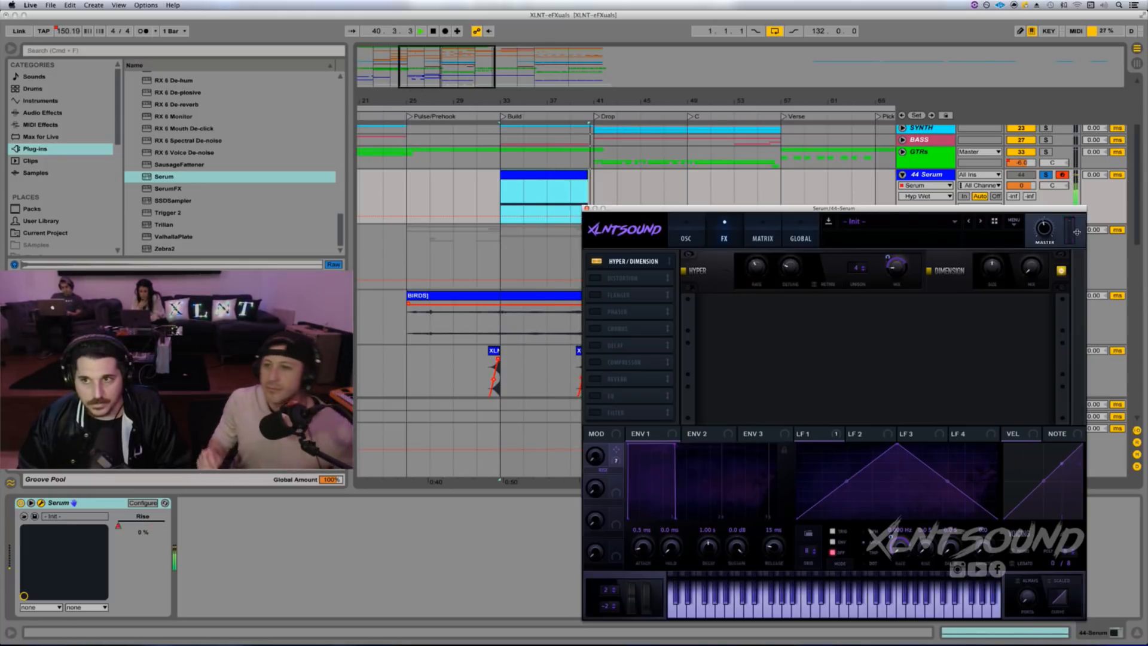
pyautogui.click(1050, 235)
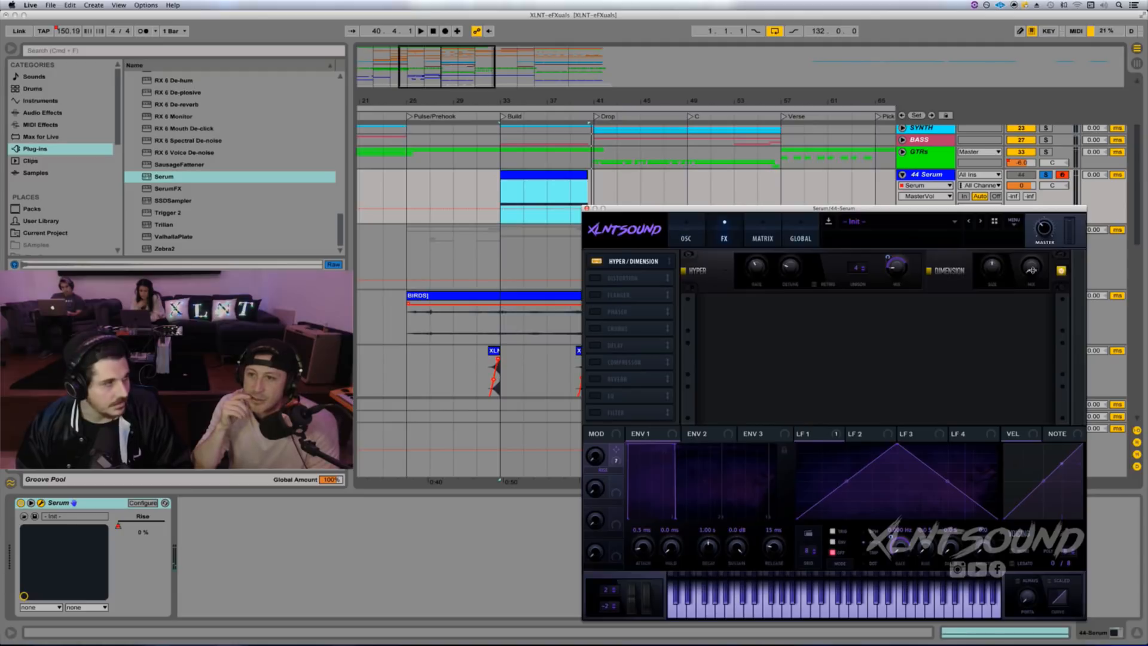
# Step: Set the Dimension size to about 23% and assign the Rise macro to the Dimension mix while playing the riser
pyautogui.click(1032, 270)
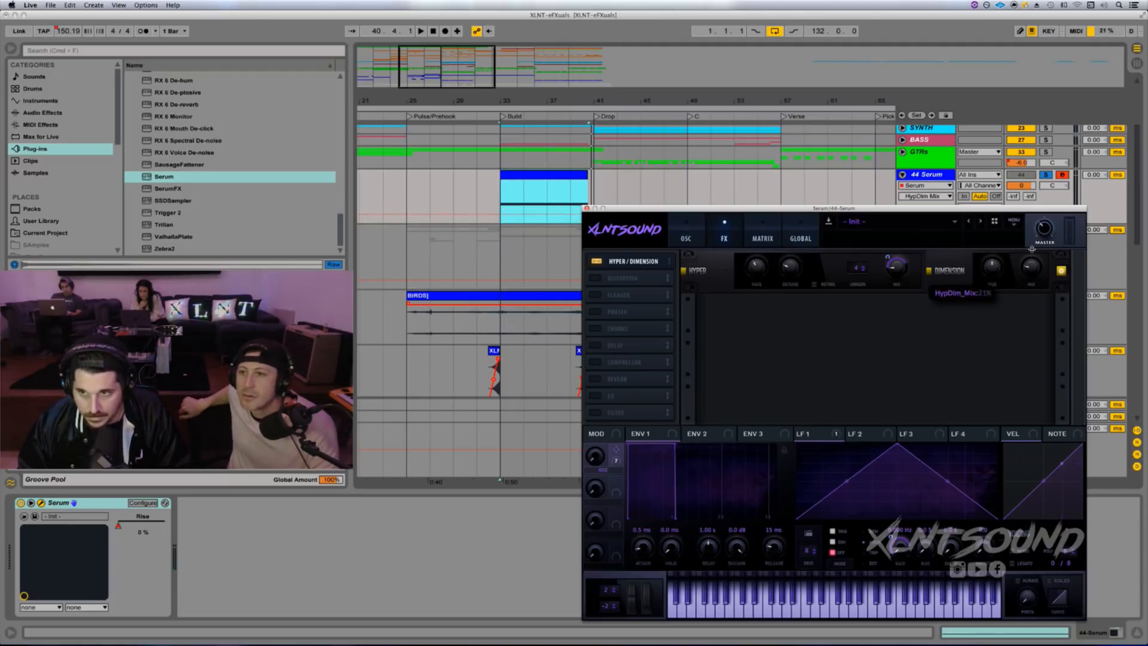
pyautogui.moveTo(991, 264); pyautogui.dragTo(991, 295)
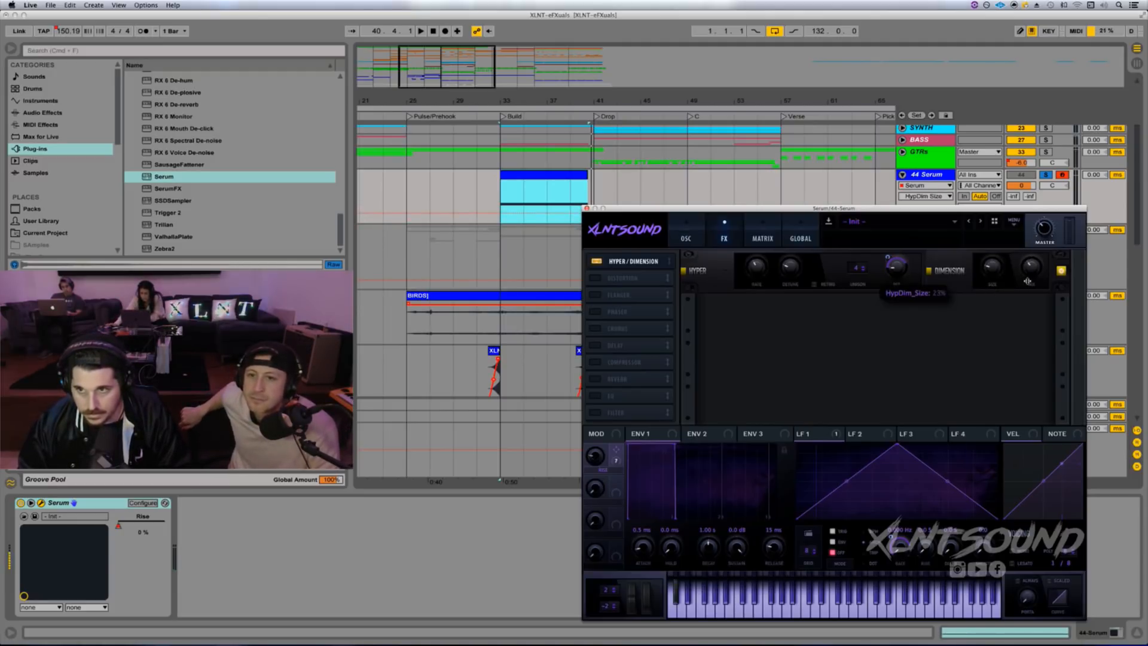
pyautogui.press('space')
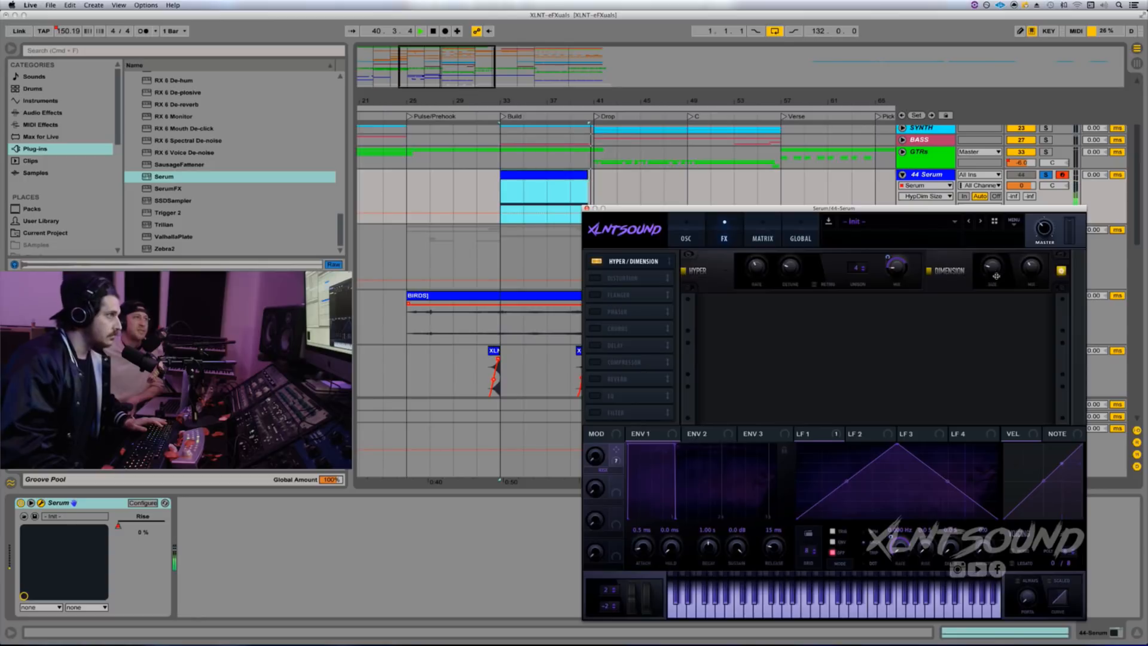
pyautogui.click(1037, 270)
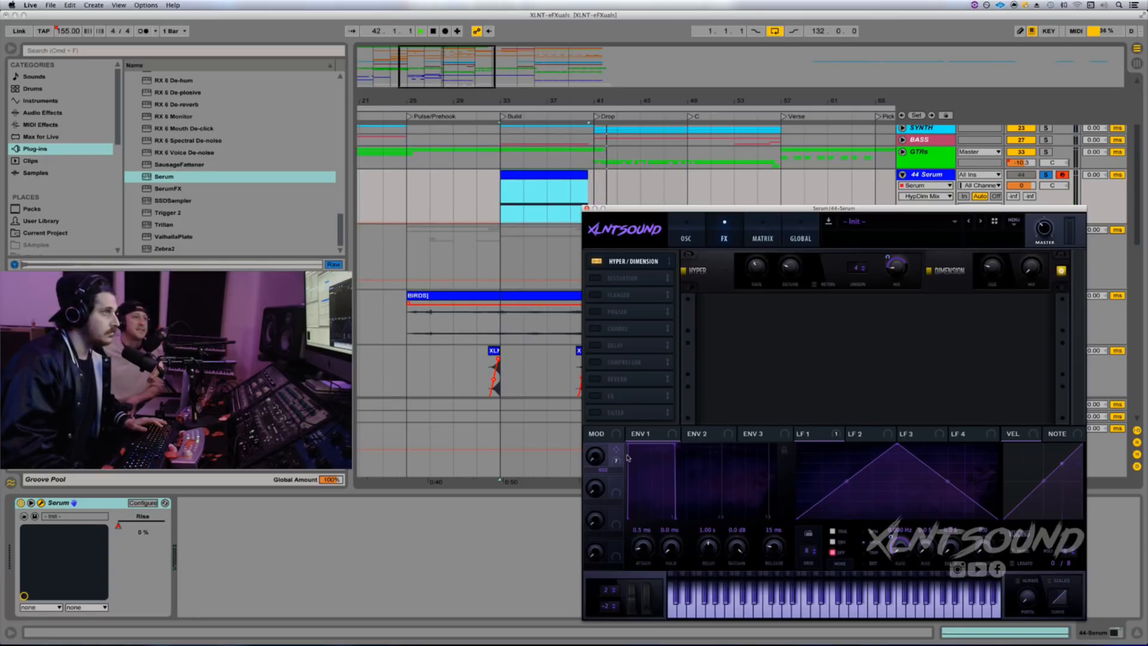
pyautogui.moveTo(754, 430); pyautogui.dragTo(1025, 277)
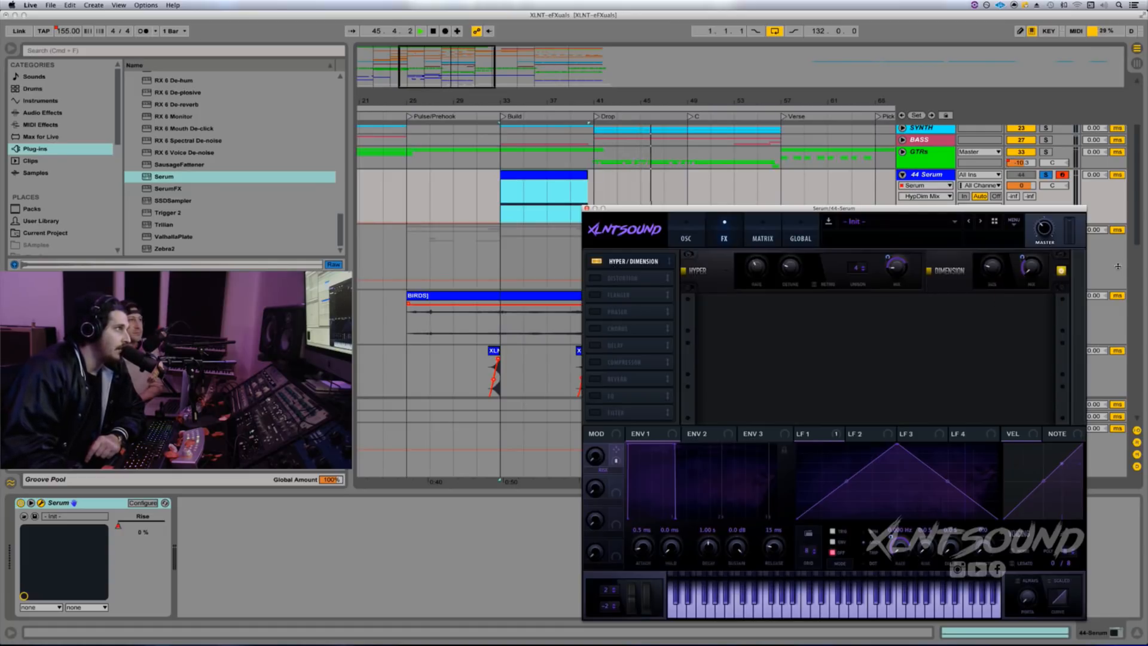
# Step: Enable the Tube distortion with a drive of about 39%, adjust its mix, and play the riser from bar 33
pyautogui.click(596, 278)
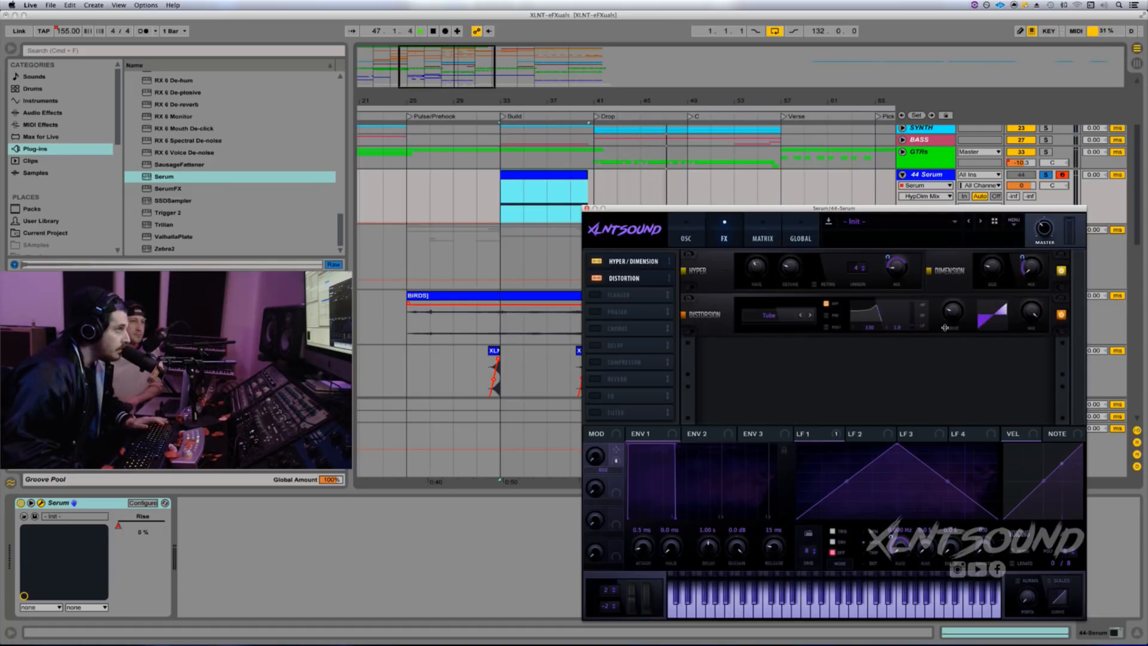
pyautogui.click(953, 309)
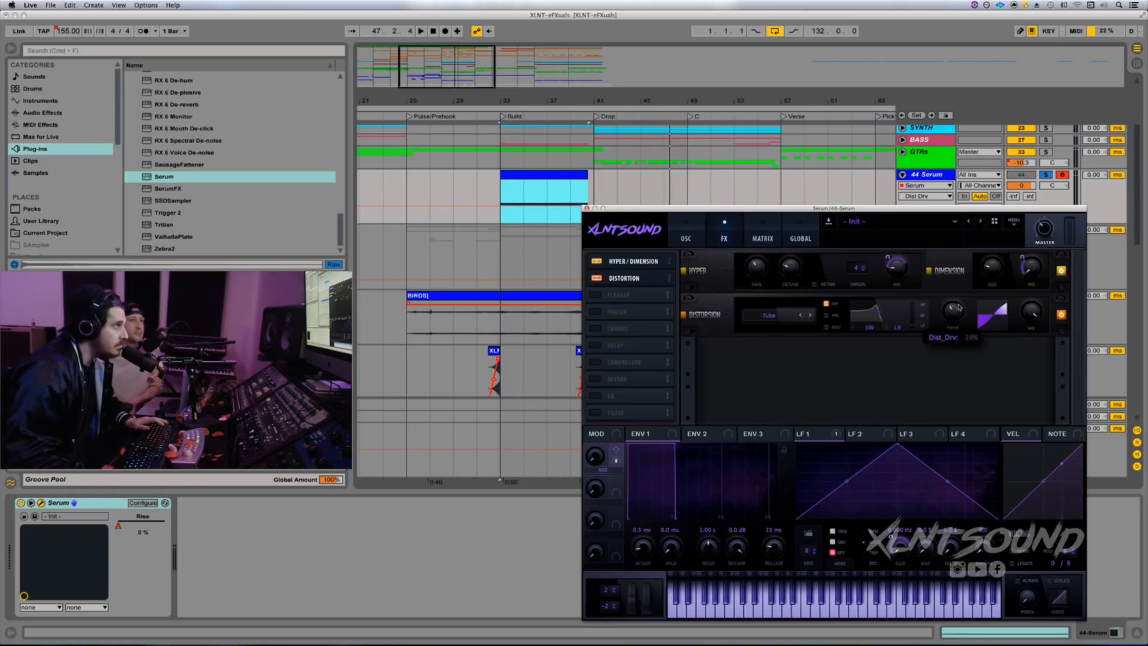
pyautogui.click(1024, 313)
pyautogui.press('space')
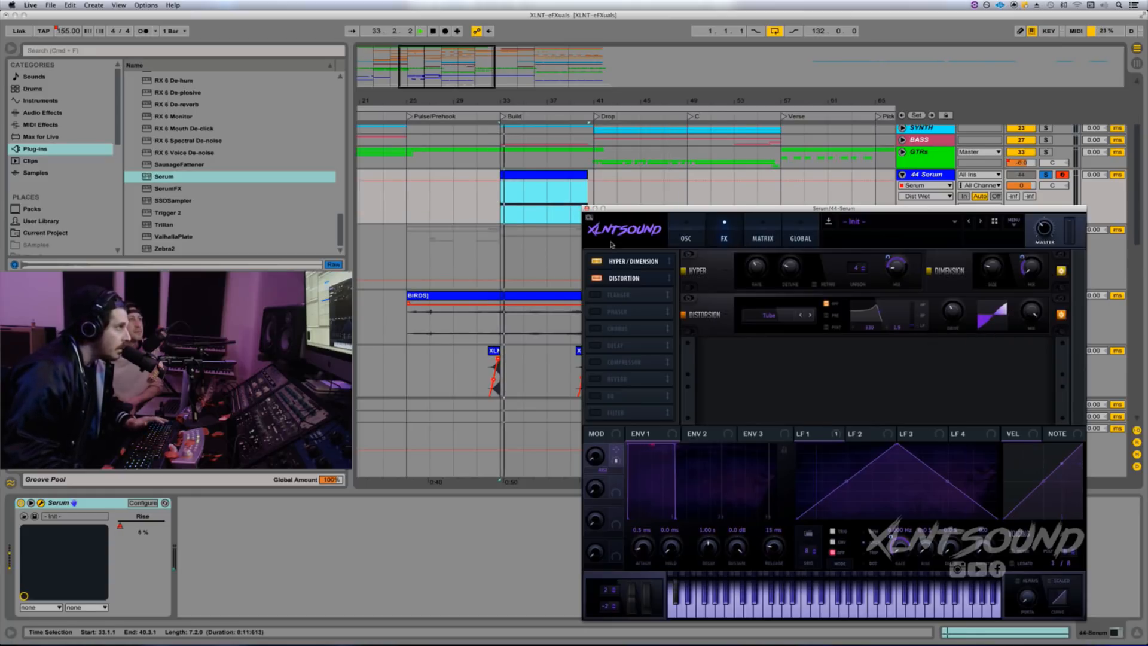
# Step: Enable the compressor with the Rise macro on its gain, and balance its threshold and the master volume while auditioning
pyautogui.click(598, 367)
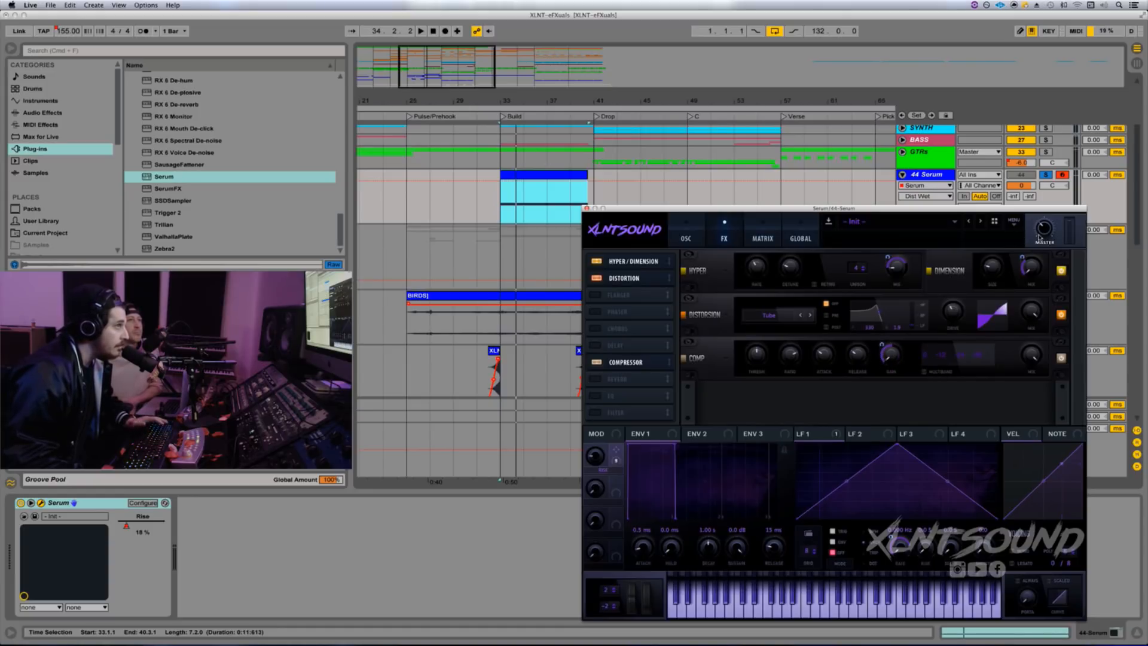
pyautogui.moveTo(1043, 234); pyautogui.dragTo(1040, 244)
pyautogui.press('space')
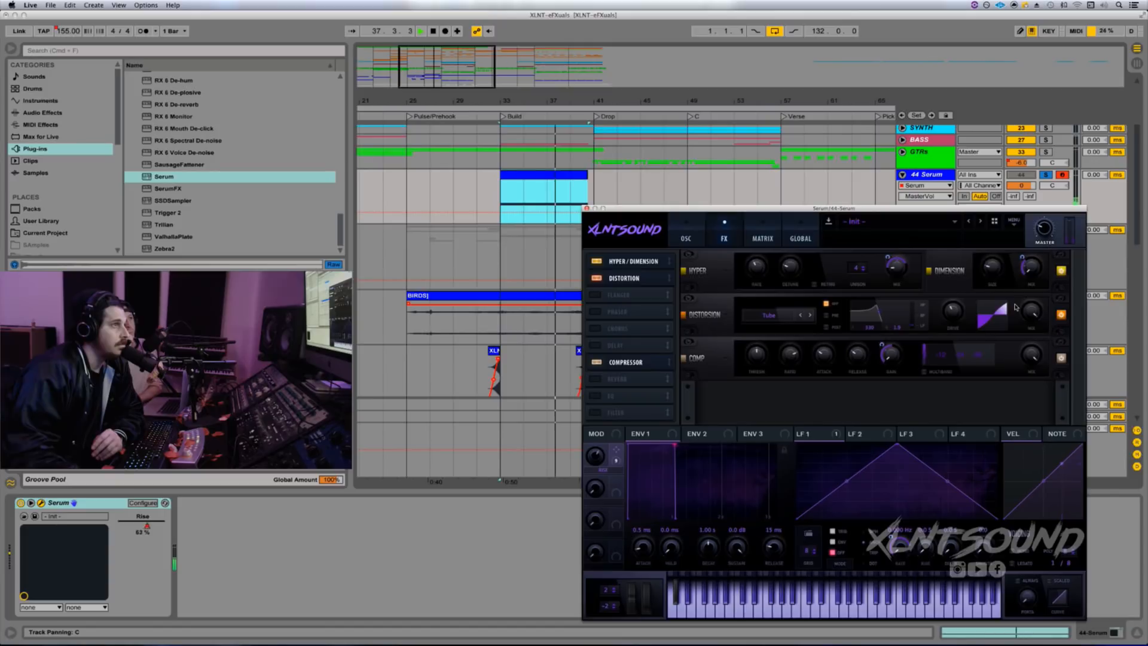
pyautogui.moveTo(882, 345); pyautogui.dragTo(883, 324)
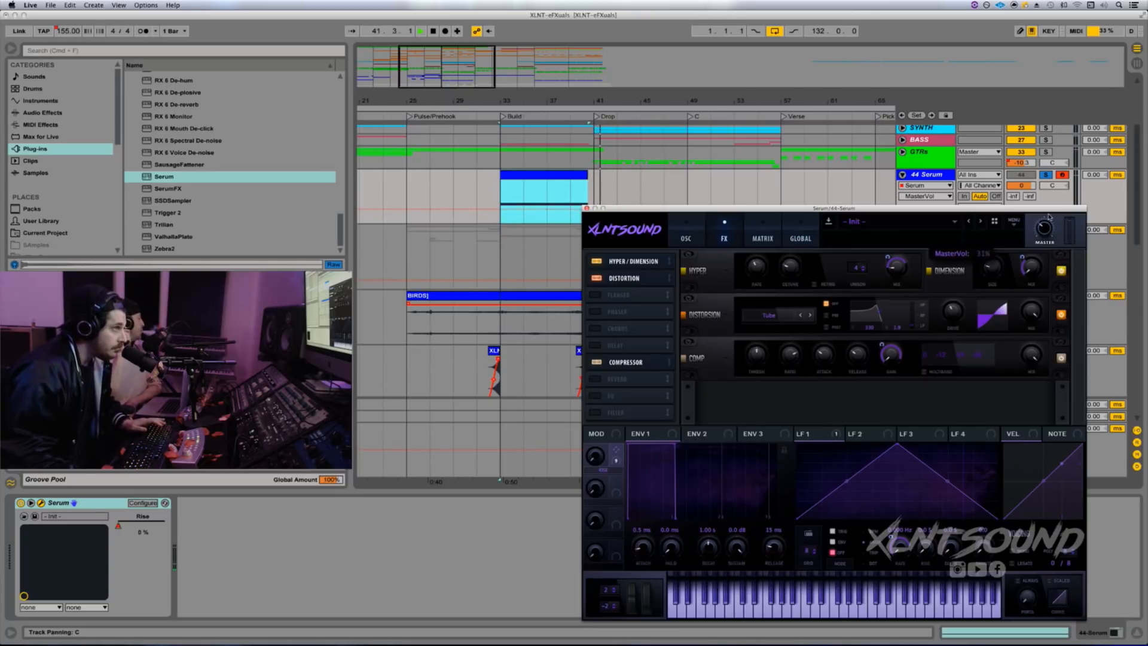
pyautogui.click(755, 351)
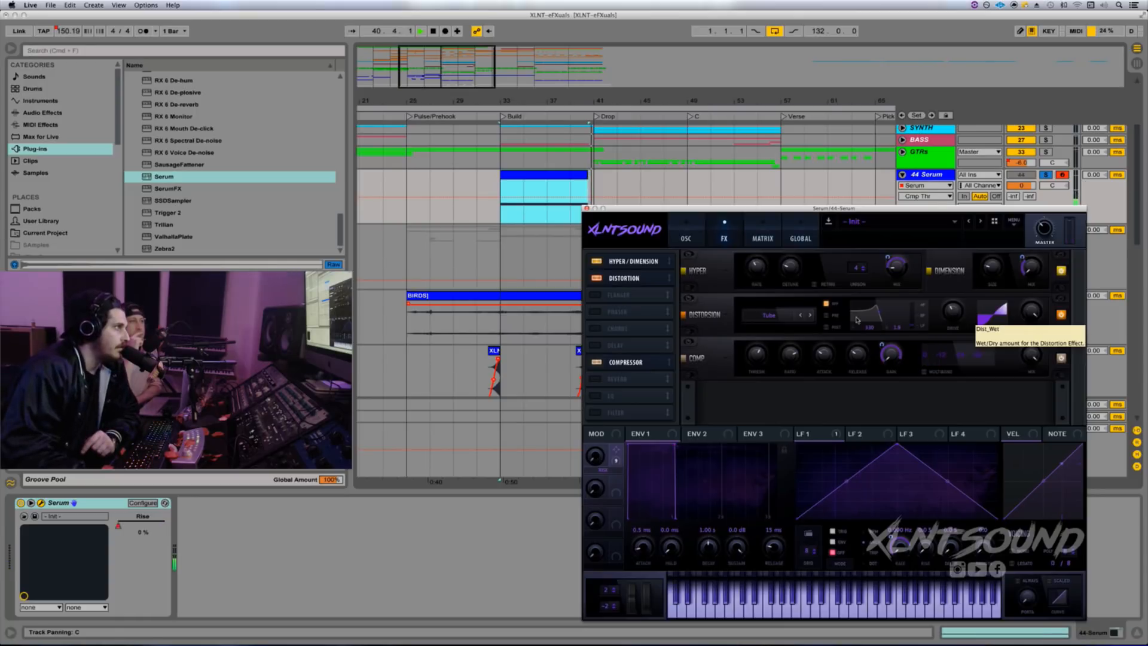
pyautogui.press('space')
# Step: Move the compressor up the effects chain and enable the phaser above it with its mix lowered
pyautogui.moveTo(620, 357); pyautogui.dragTo(622, 295)
pyautogui.click(597, 329)
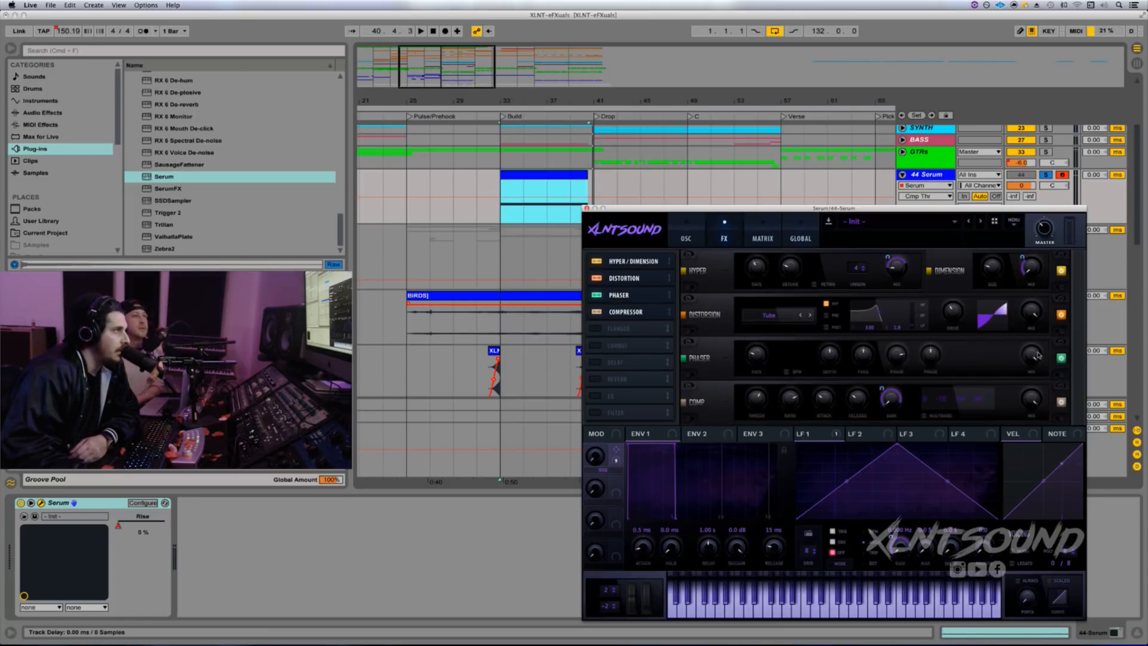
pyautogui.moveTo(1035, 358); pyautogui.dragTo(1014, 423)
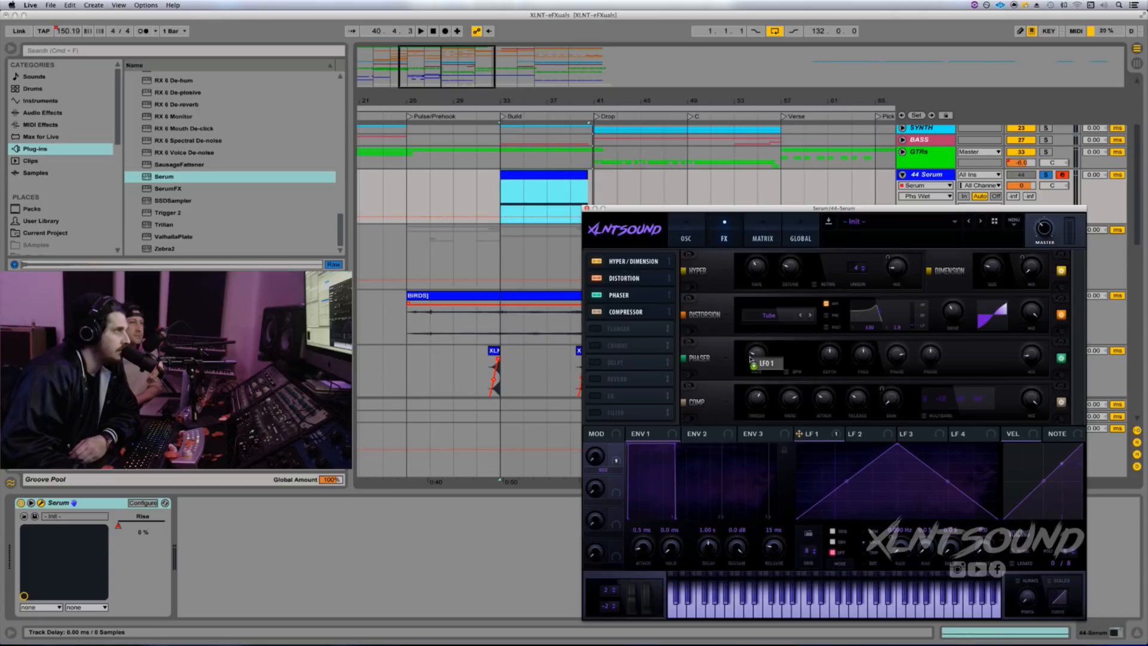
# Step: Assign LFO 1 to the phaser rate with a 0.00 Hz base and the Rise macro to the phaser mix, auditioning the riser
pyautogui.moveTo(751, 359); pyautogui.dragTo(755, 356)
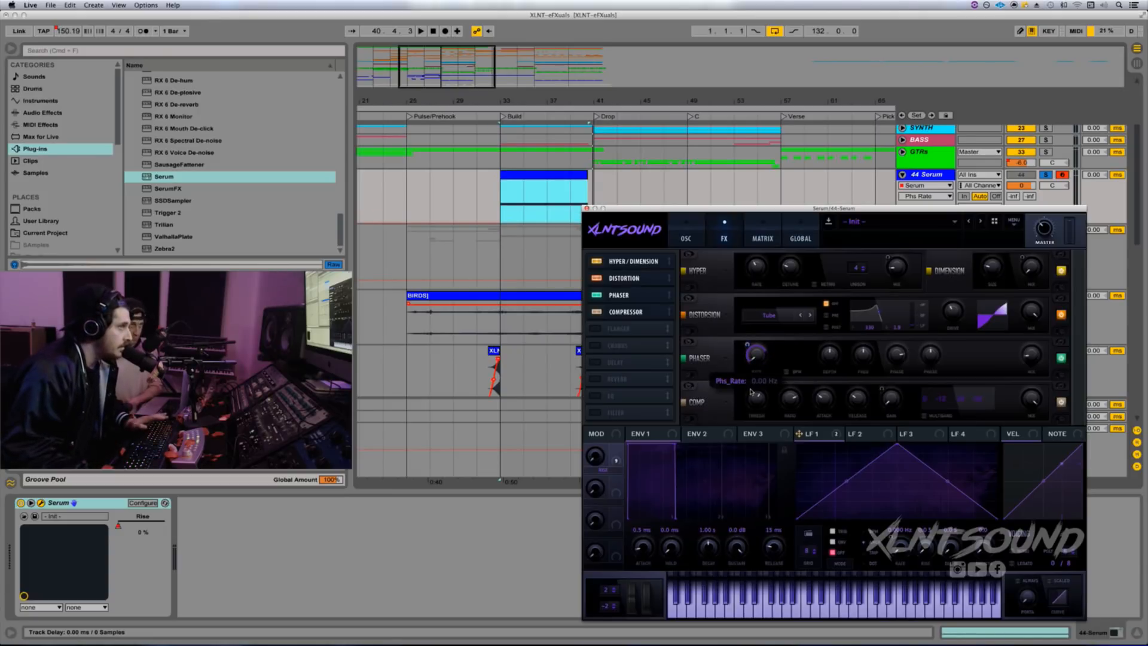
pyautogui.press('space')
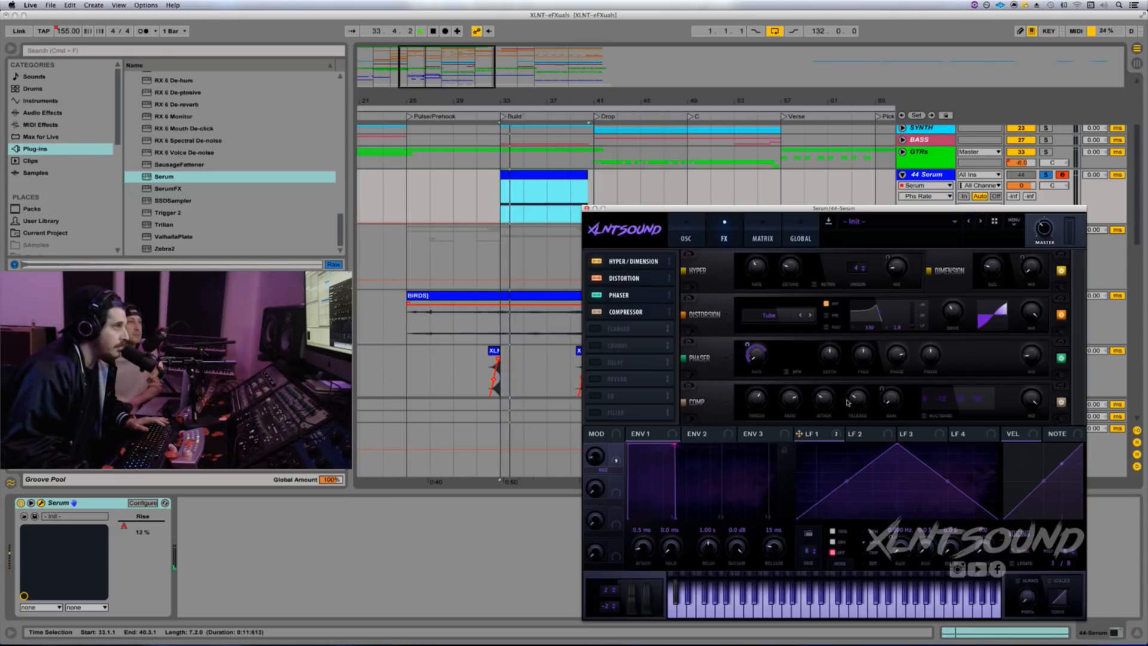
pyautogui.moveTo(616, 450); pyautogui.dragTo(1029, 356)
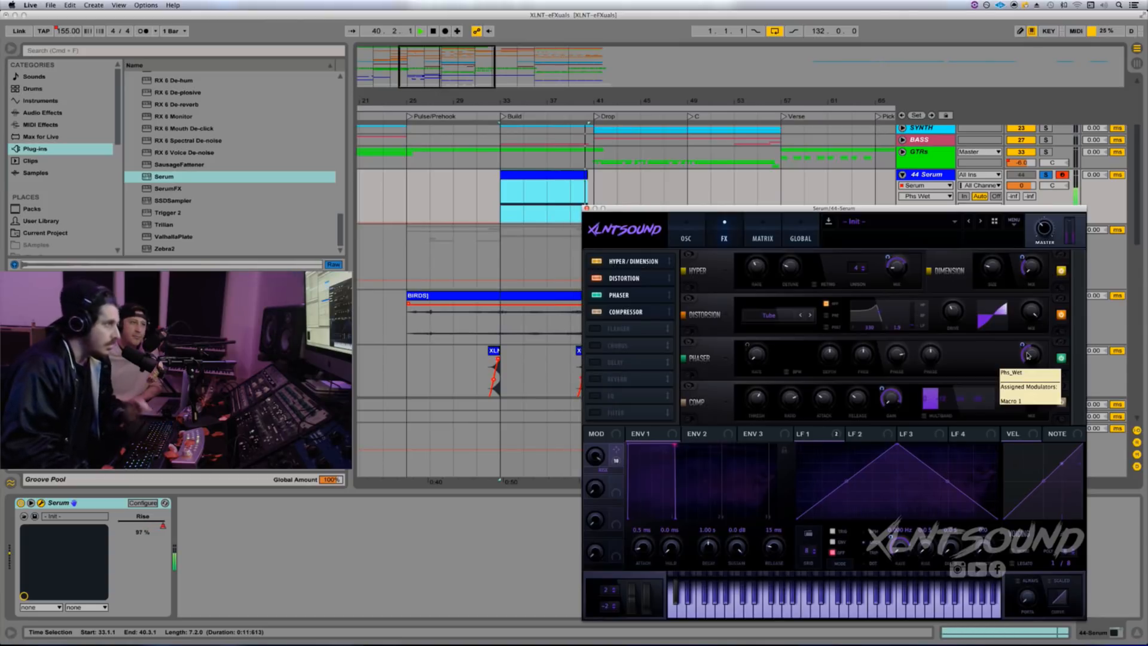
pyautogui.press('space')
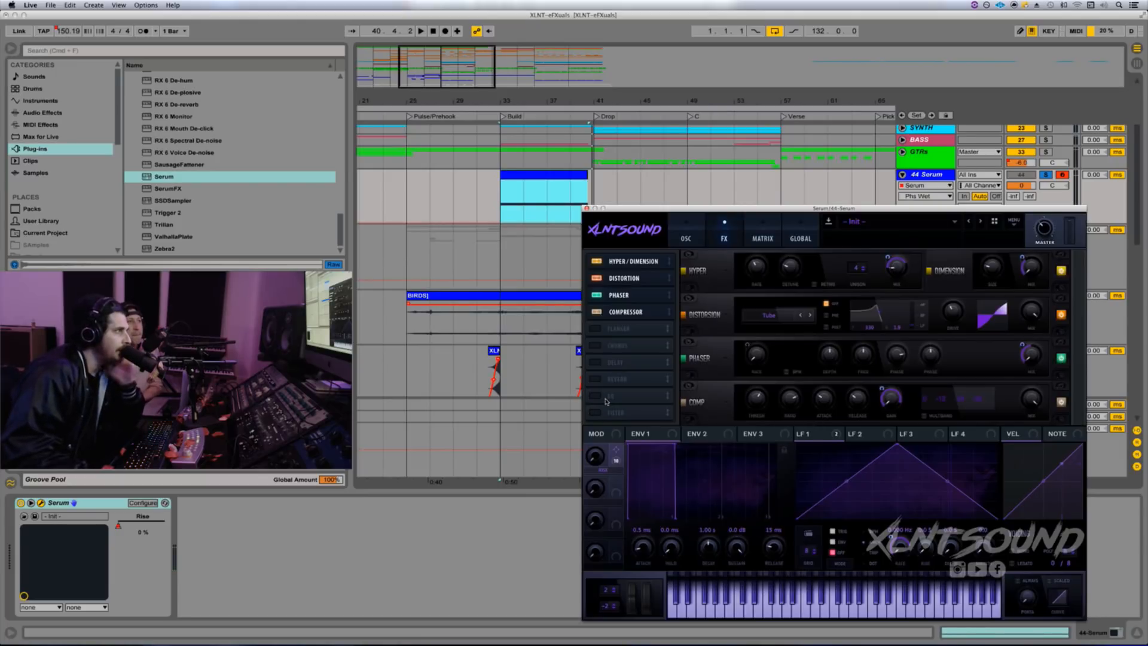
# Step: Enable the reverb and assign the Rise macro to its mix
pyautogui.click(596, 380)
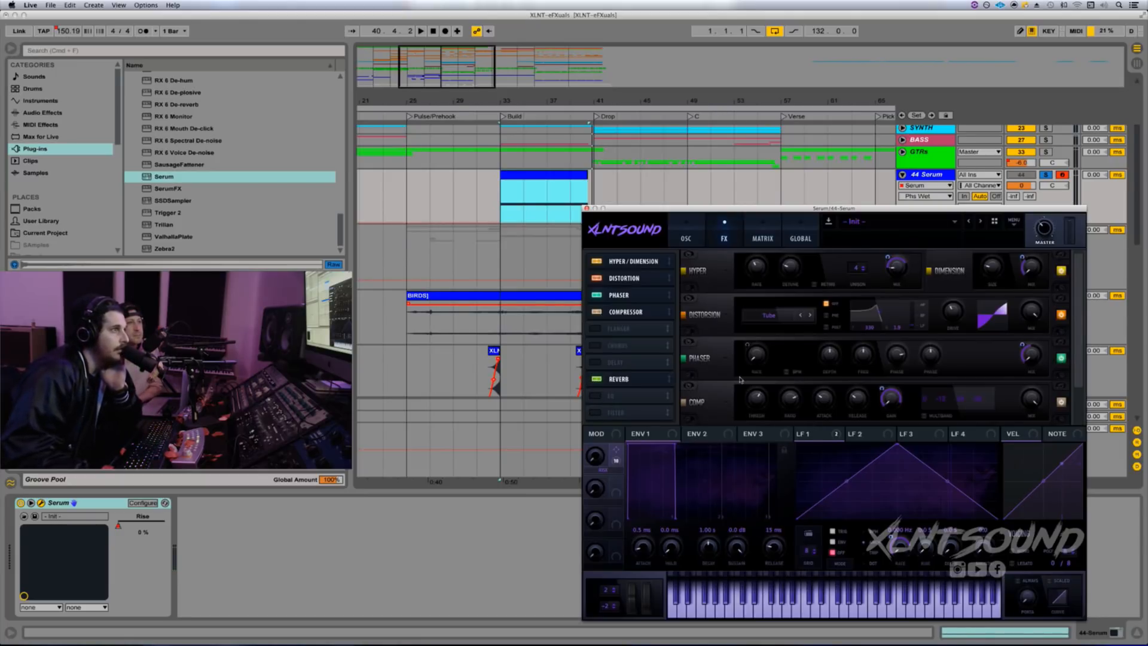
pyautogui.scroll(-2, 1078, 389)
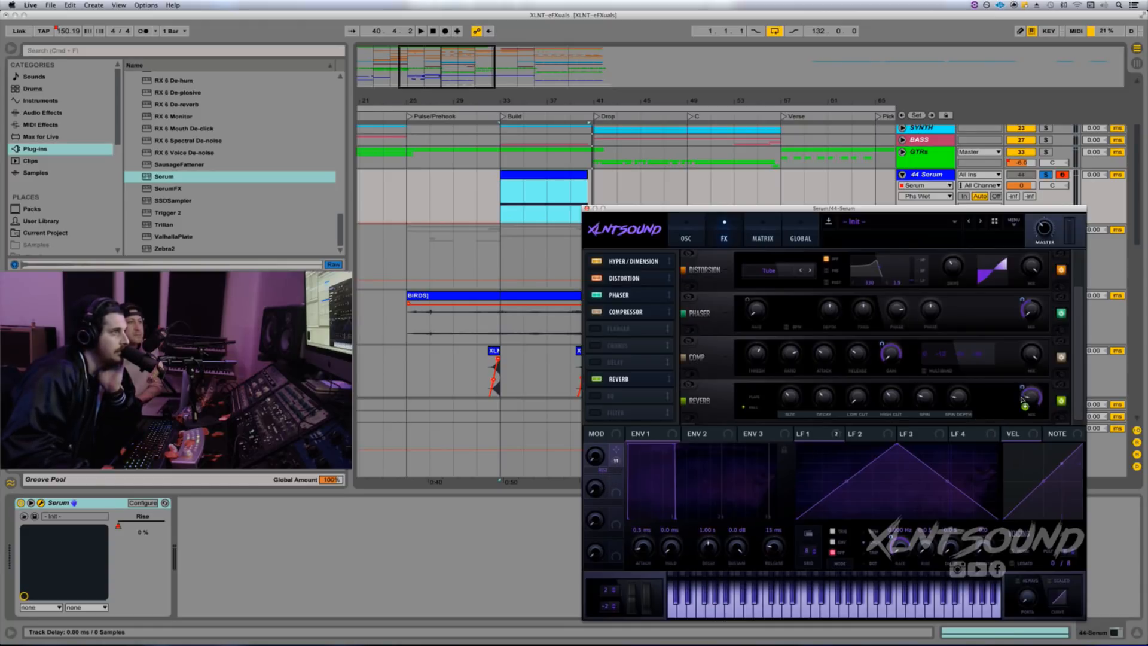
pyautogui.moveTo(1024, 402); pyautogui.dragTo(1022, 399)
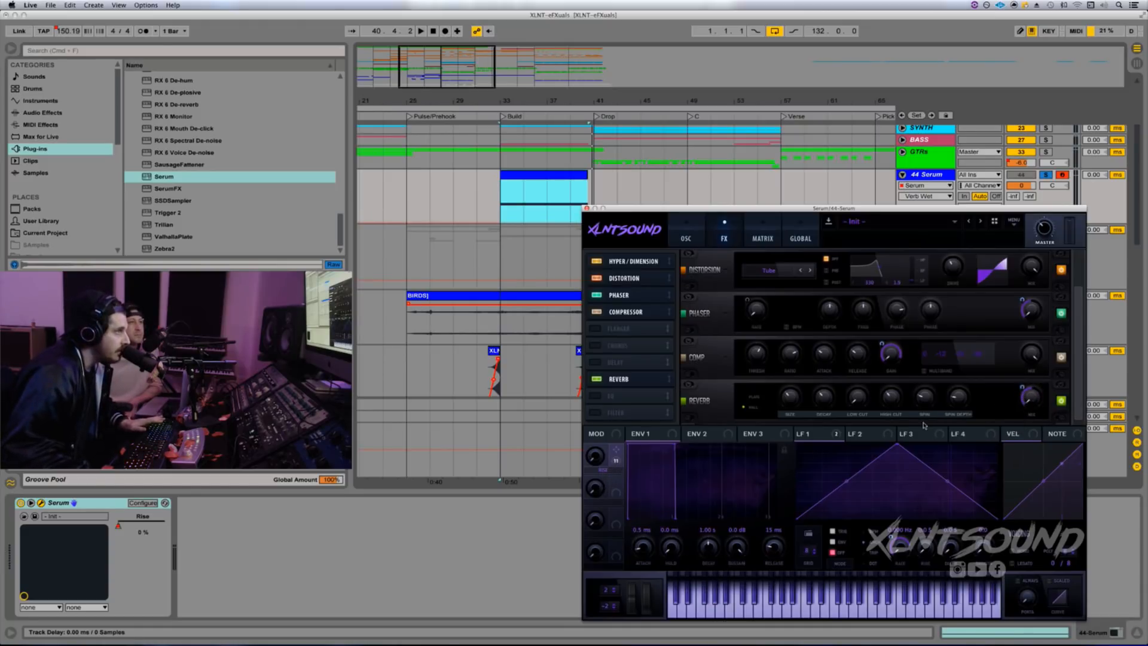
# Step: Assign the Rise macro to the reverb size and adjust its base value and modulation amount while auditioning the riser
pyautogui.press('space')
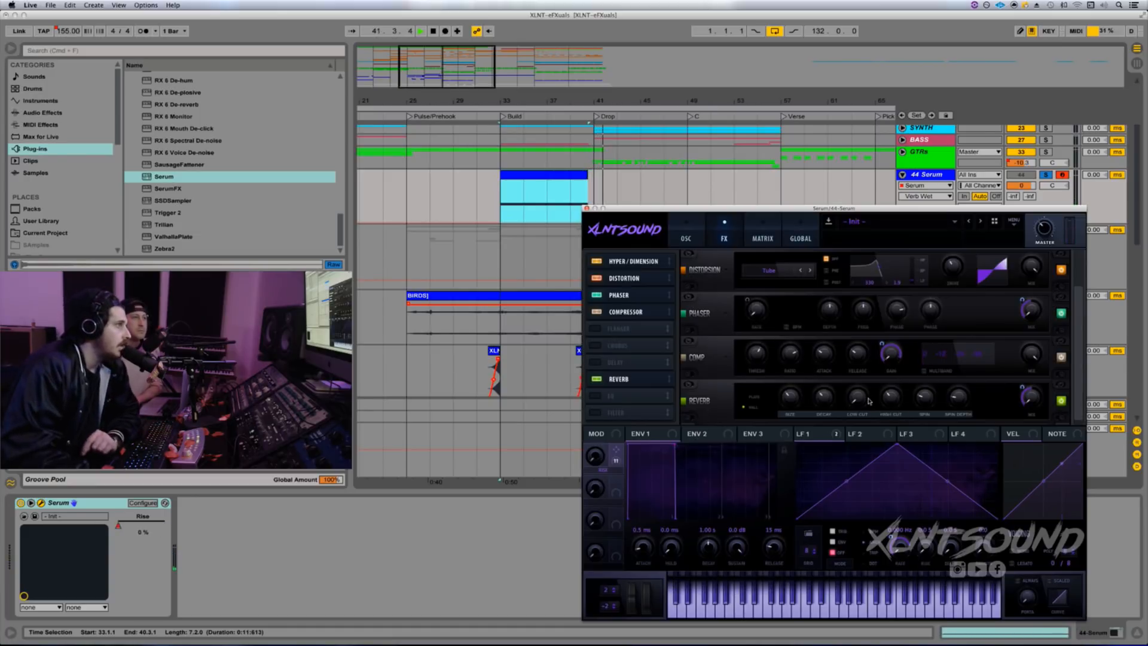
pyautogui.press('space')
pyautogui.click(789, 403)
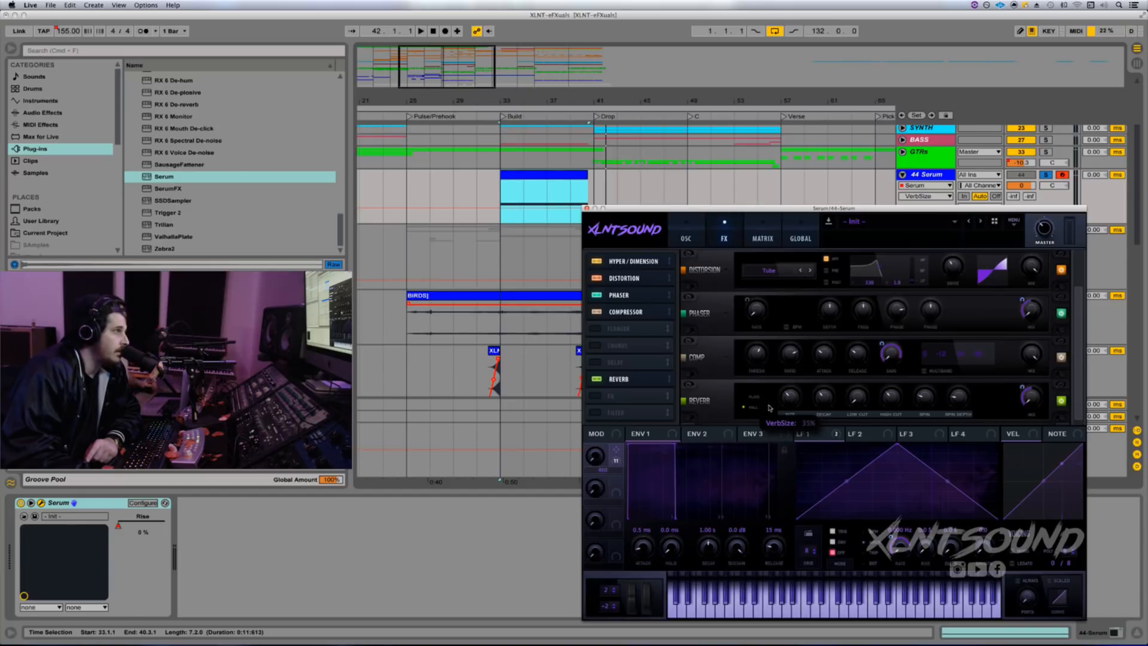
pyautogui.moveTo(786, 396); pyautogui.dragTo(788, 393)
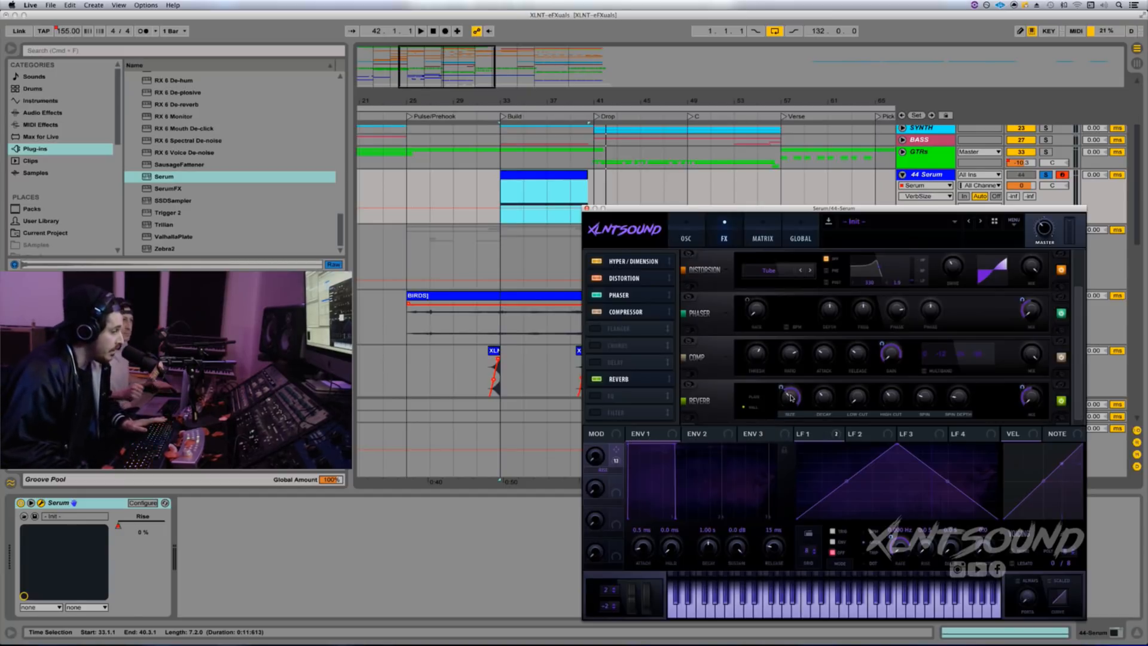
pyautogui.moveTo(791, 397)
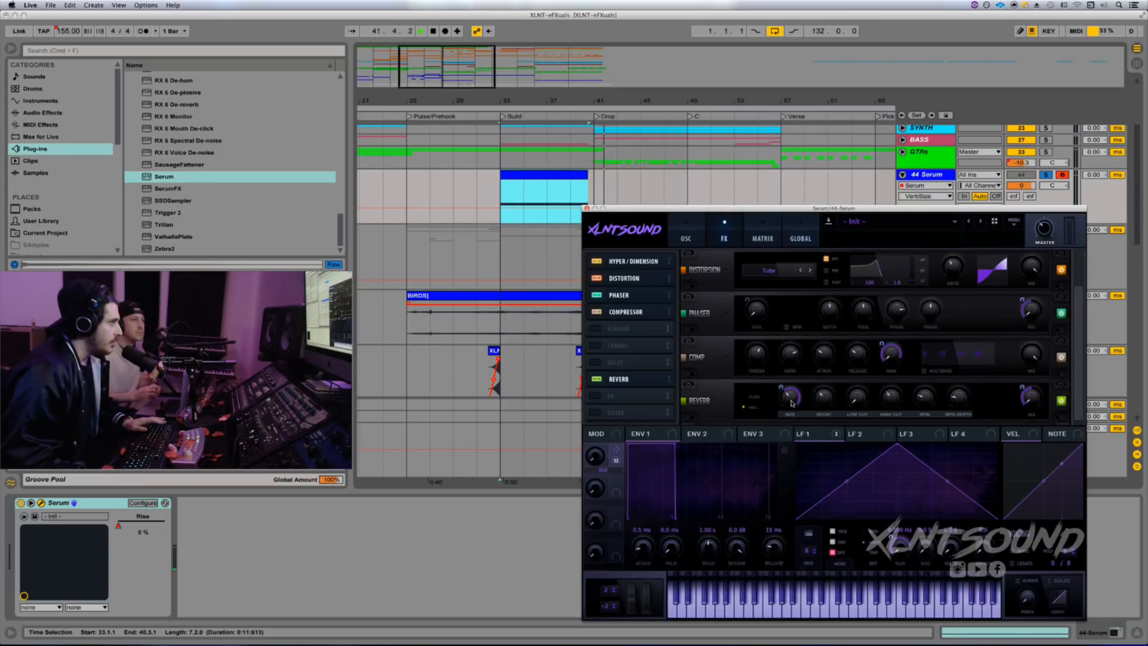
pyautogui.moveTo(792, 403); pyautogui.dragTo(793, 410)
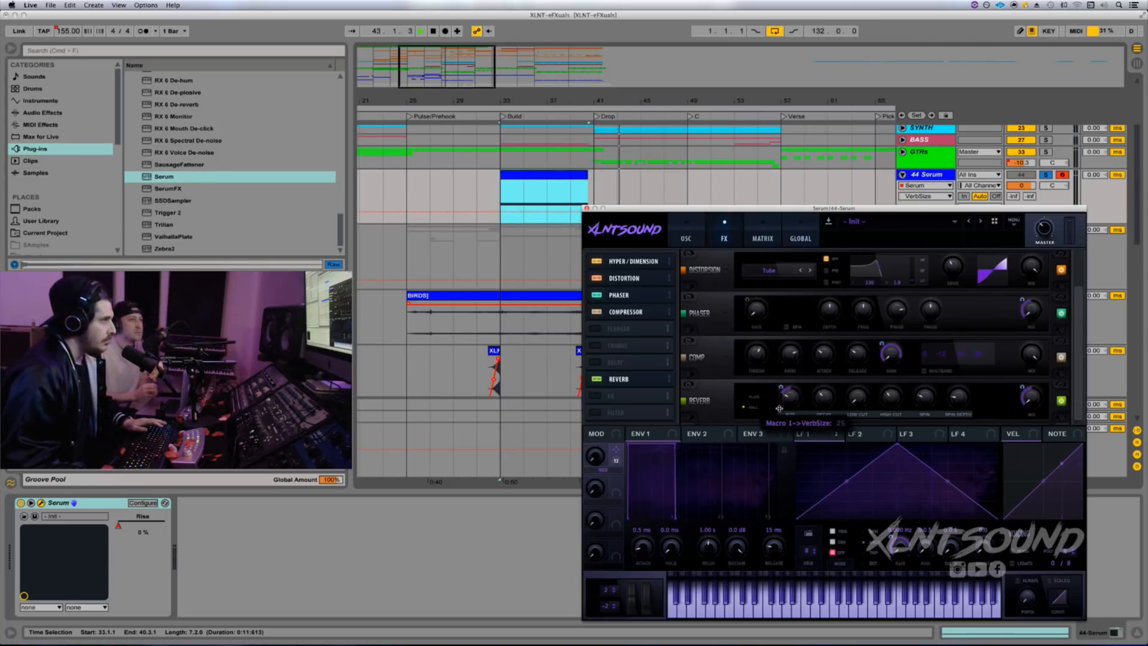
pyautogui.moveTo(792, 402)
pyautogui.mouseDown()
pyautogui.moveTo(794, 428)
pyautogui.moveTo(783, 384)
pyautogui.mouseUp()
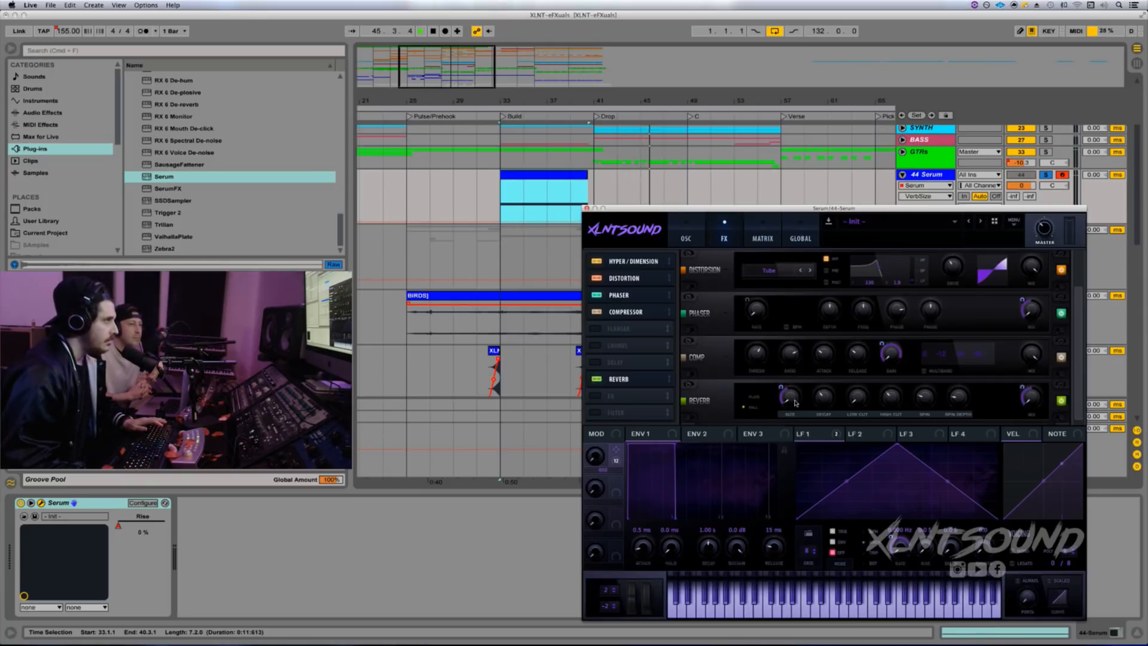
pyautogui.press('space')
pyautogui.press('space')
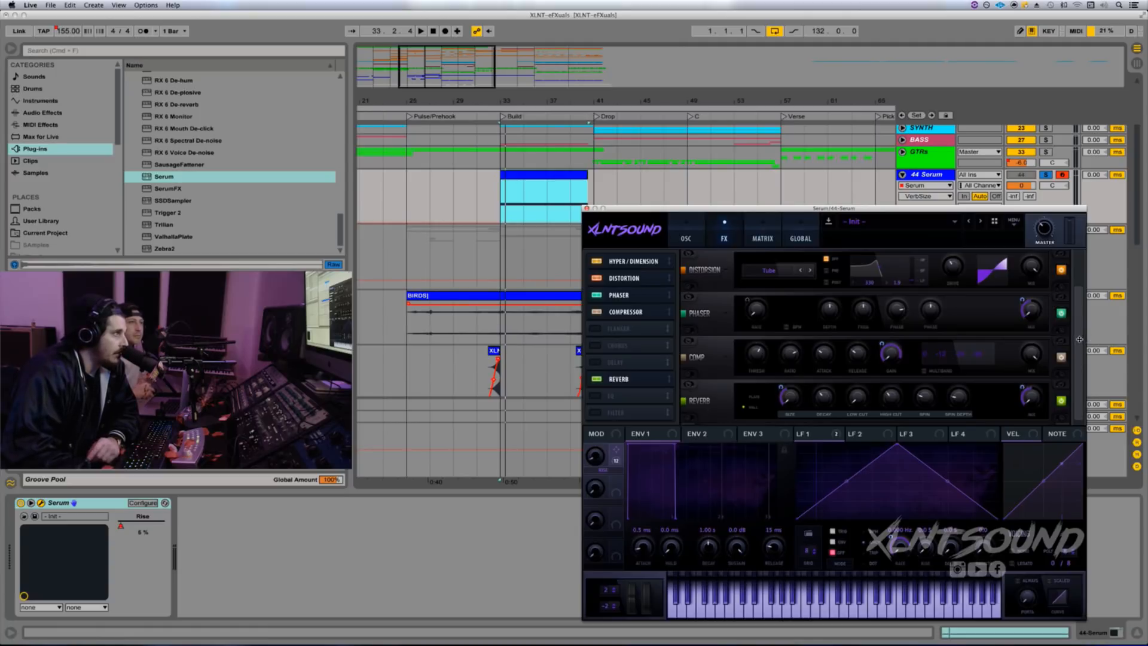
# Step: Move the reverb directly below the compressor and enable the delay with the Rise macro controlling its lowered mix, auditioning the result
pyautogui.moveTo(638, 381); pyautogui.dragTo(637, 329)
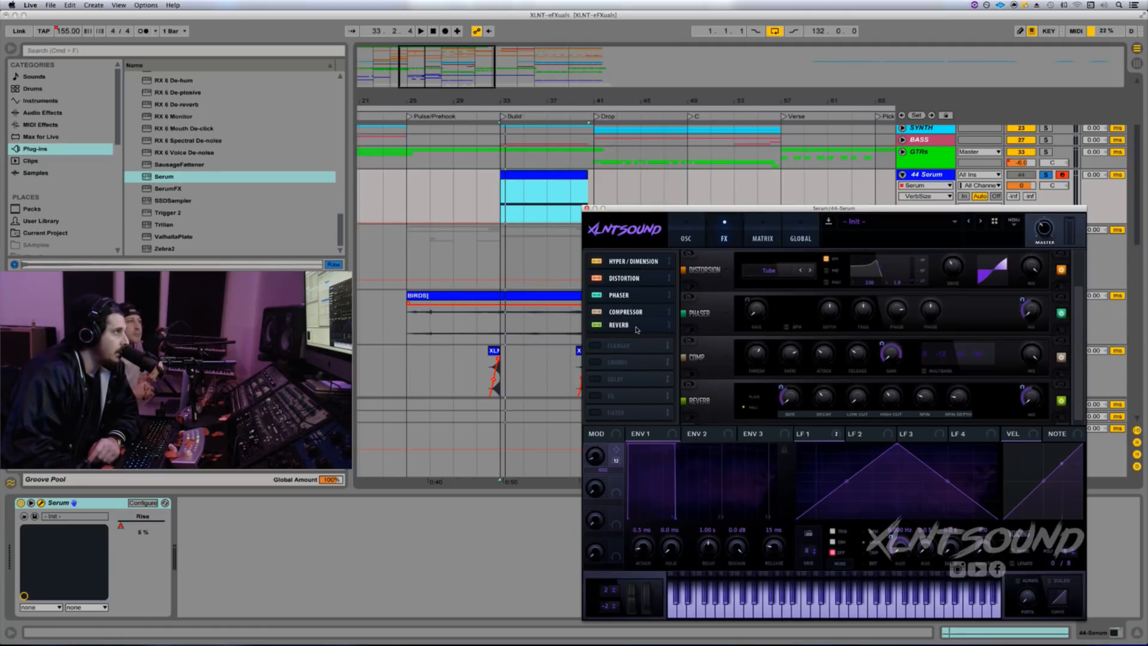
pyautogui.click(604, 381)
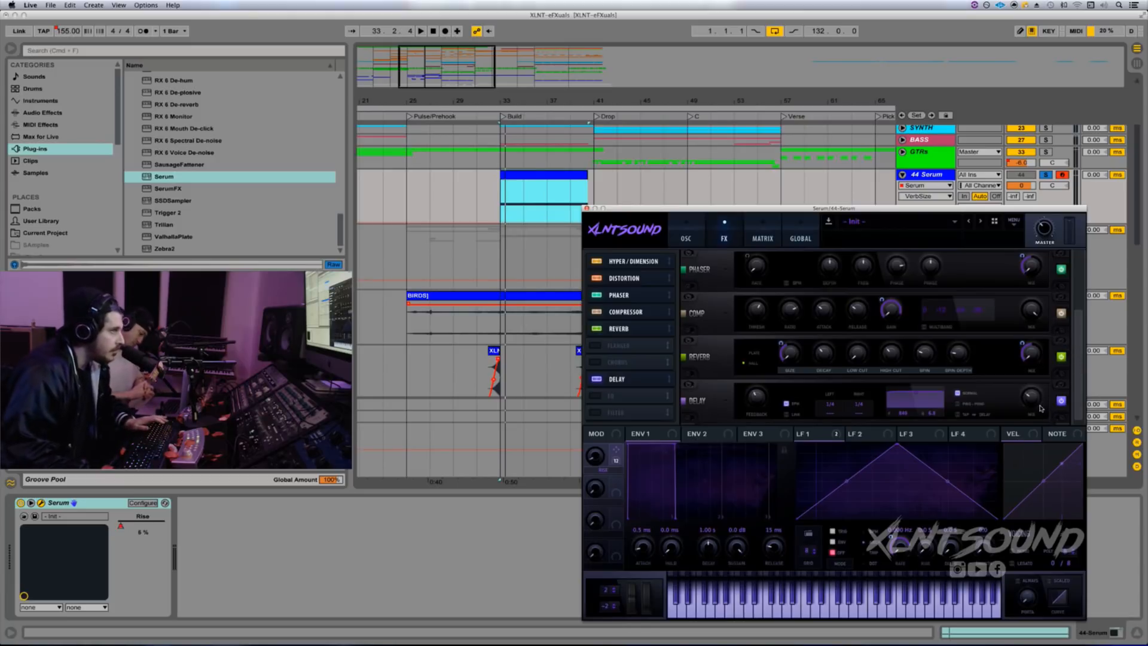
pyautogui.moveTo(1038, 405); pyautogui.dragTo(1029, 456)
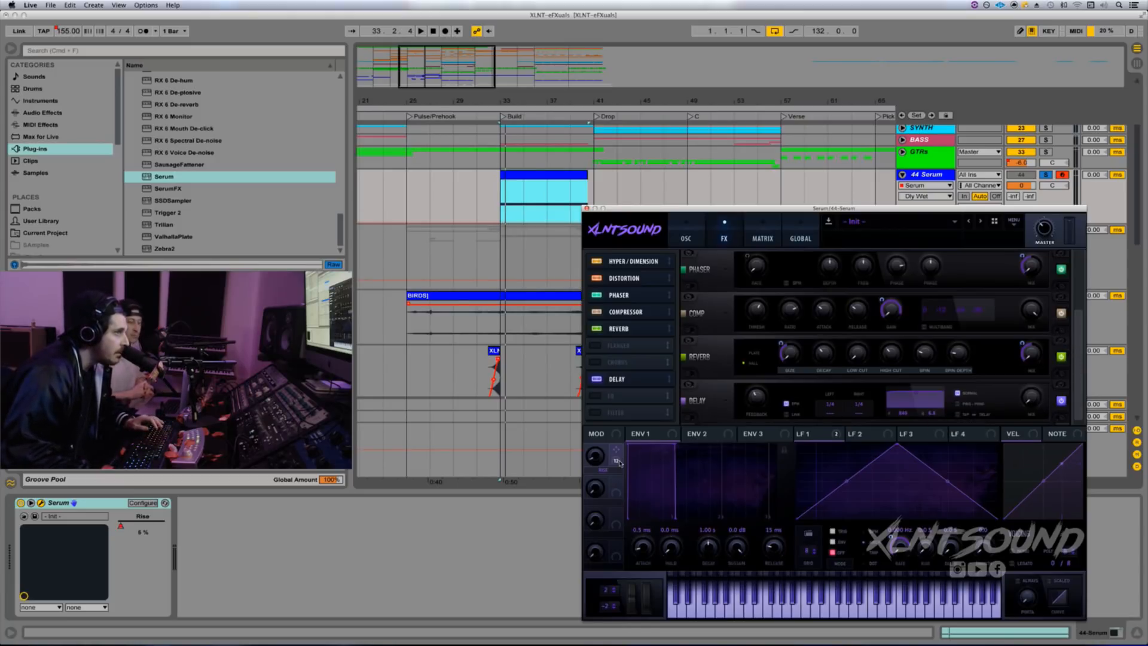
pyautogui.moveTo(1026, 389); pyautogui.dragTo(1026, 415)
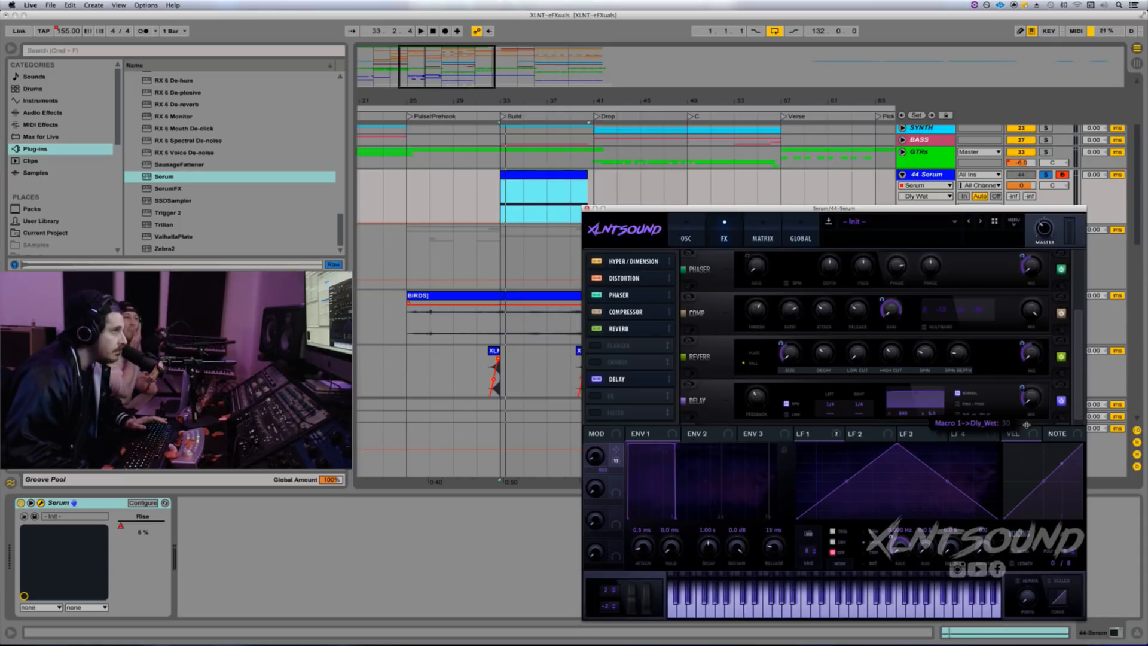
pyautogui.press('space')
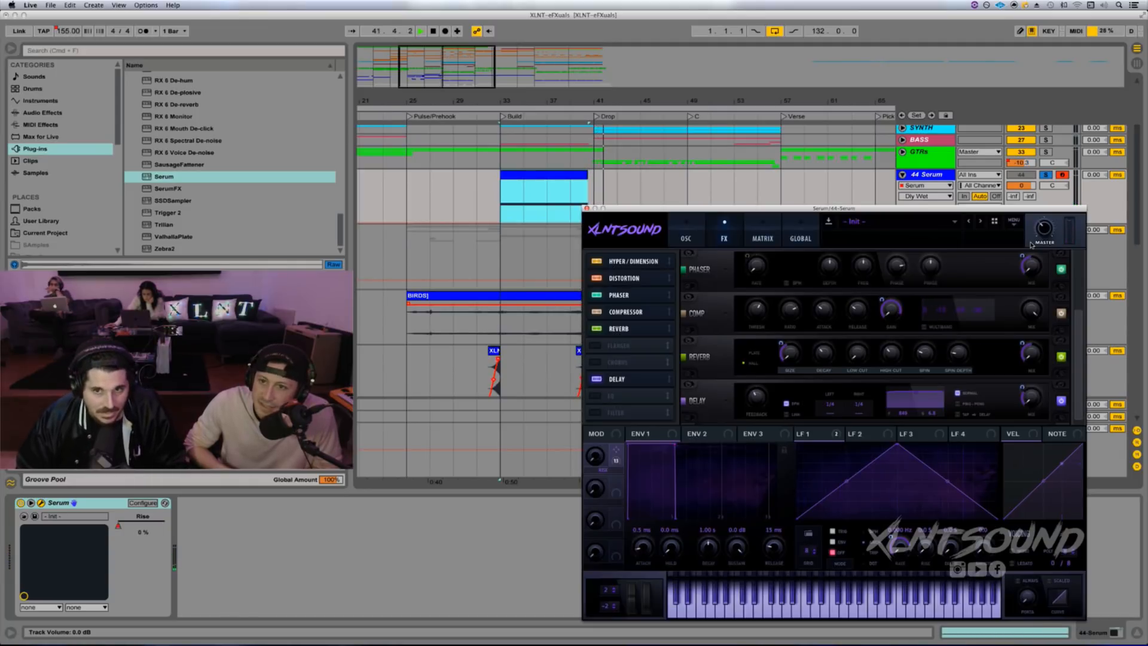
pyautogui.press('space')
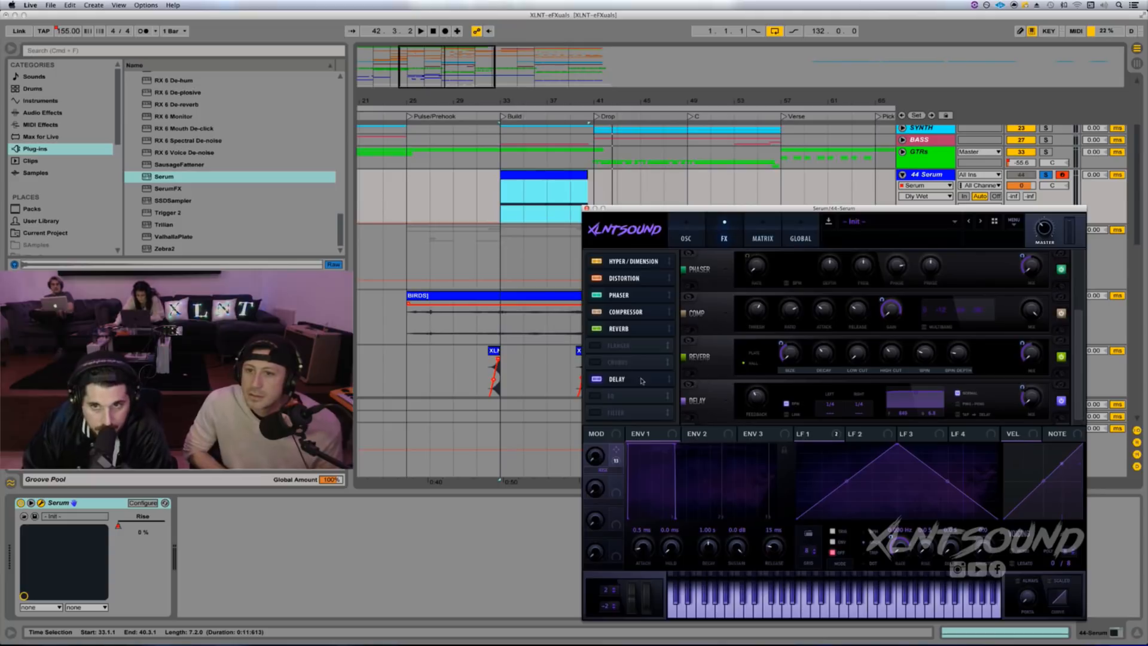
# Step: Enable the flanger with LFO 1 on its 0.00 Hz rate and the Rise macro on its 0% mix, and audition the riser
pyautogui.click(596, 346)
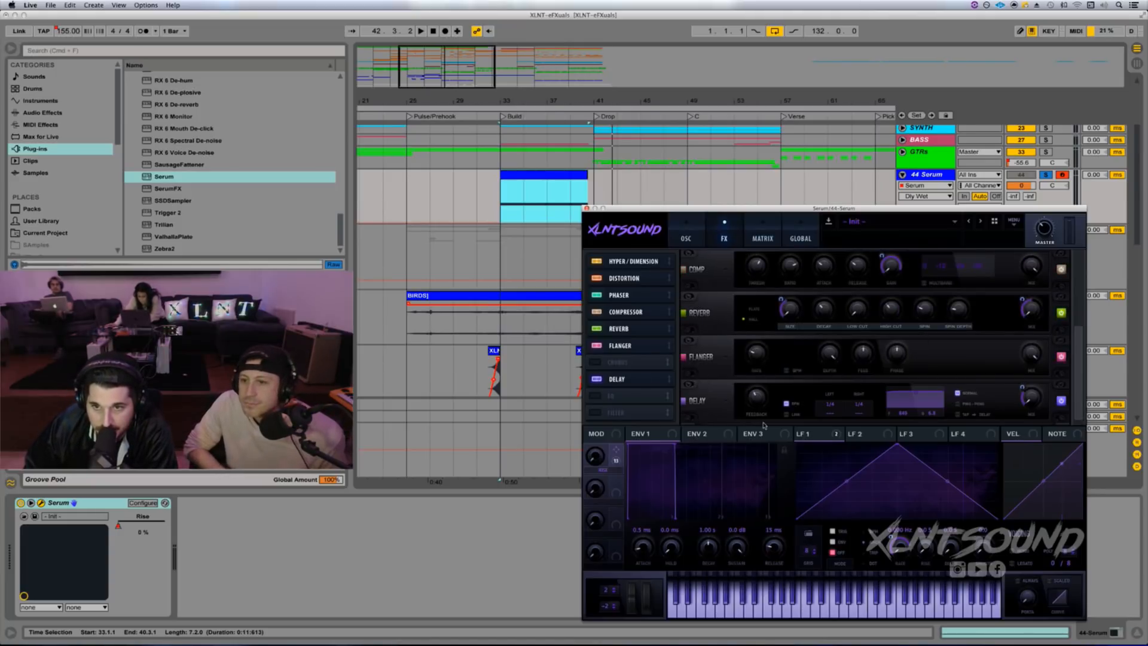
pyautogui.moveTo(799, 433); pyautogui.dragTo(755, 353)
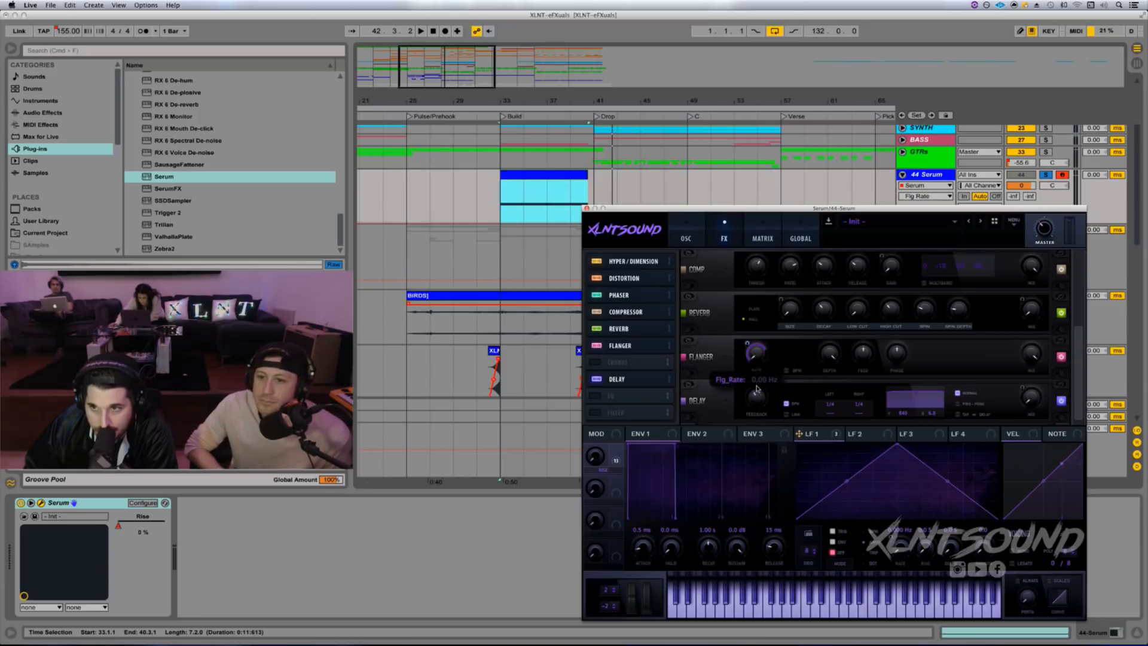
pyautogui.moveTo(1032, 353); pyautogui.dragTo(1036, 495)
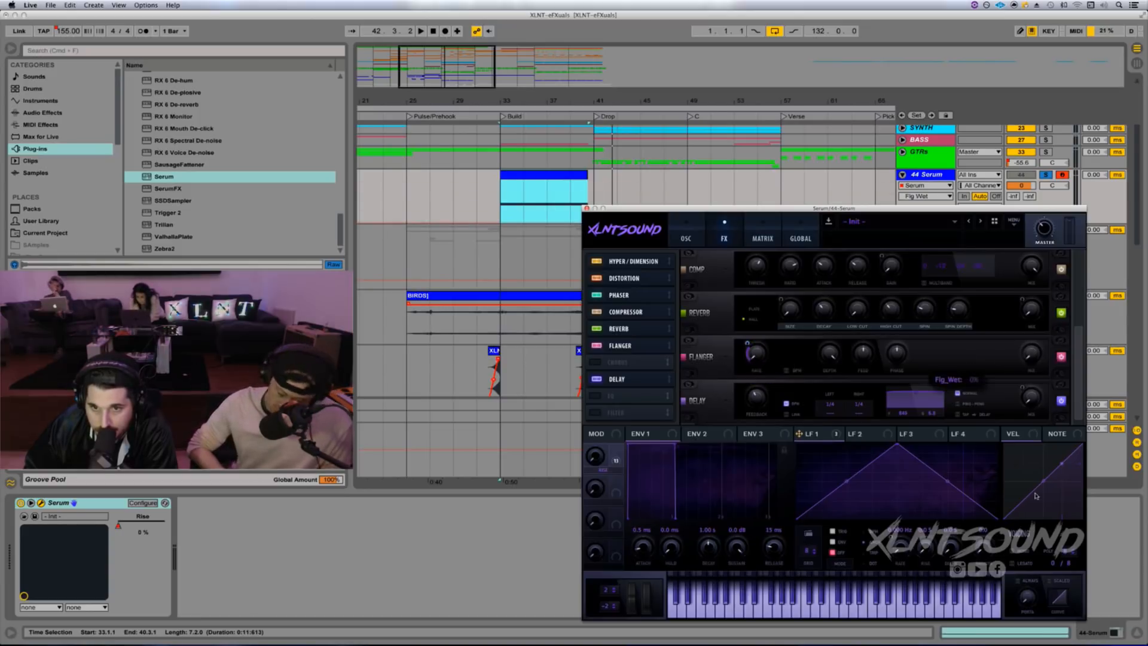
pyautogui.moveTo(619, 451); pyautogui.dragTo(1024, 356)
pyautogui.press('space')
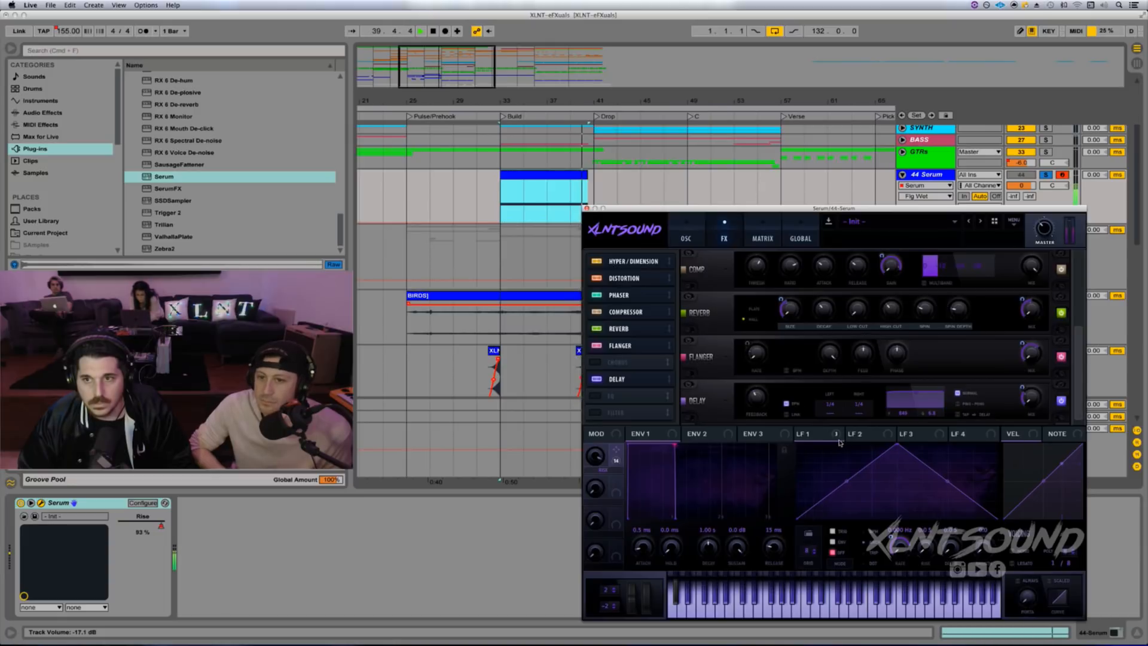
pyautogui.press('space')
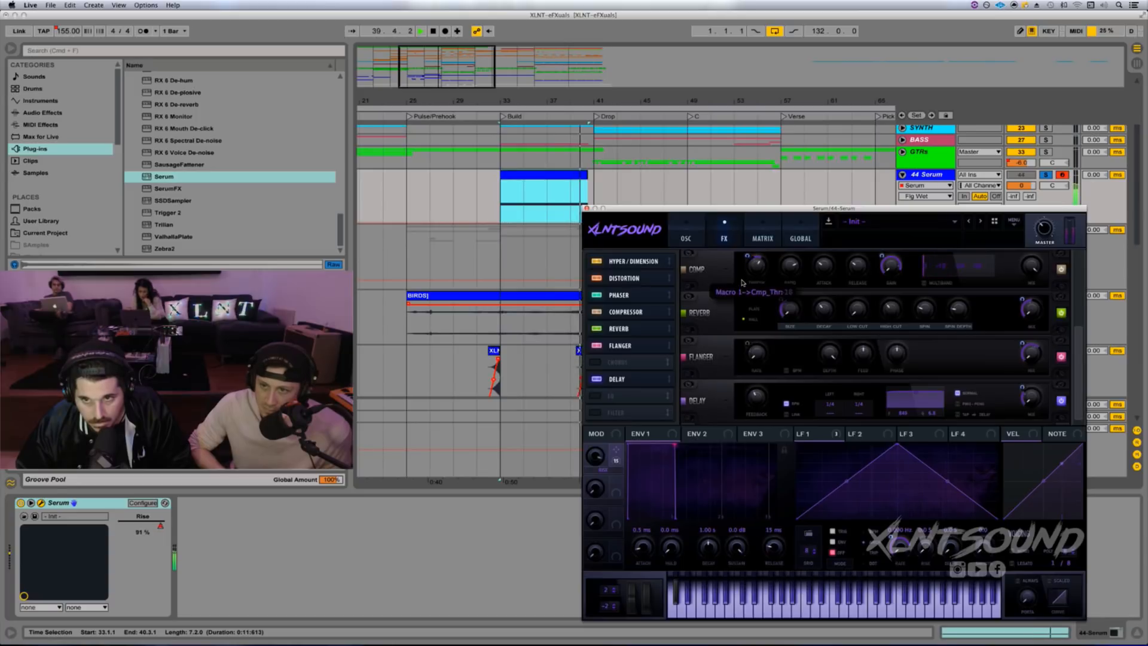
# Step: Remove the Rise macro modulation from the compressor threshold and readjust the threshold
pyautogui.rightClick(759, 268)
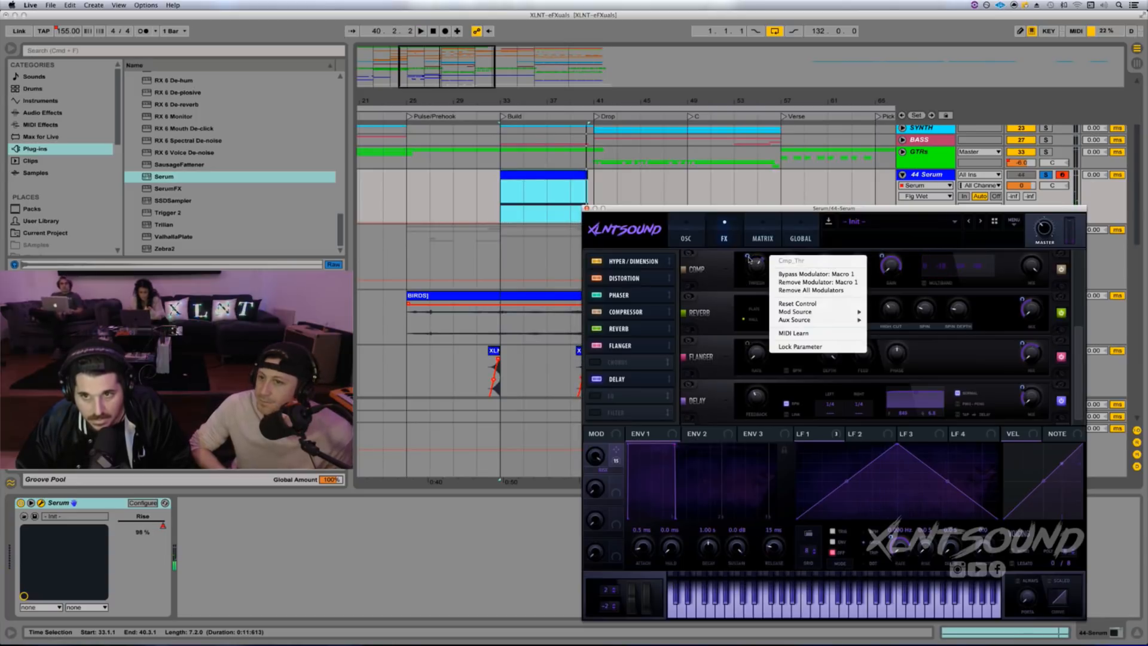
pyautogui.click(763, 272)
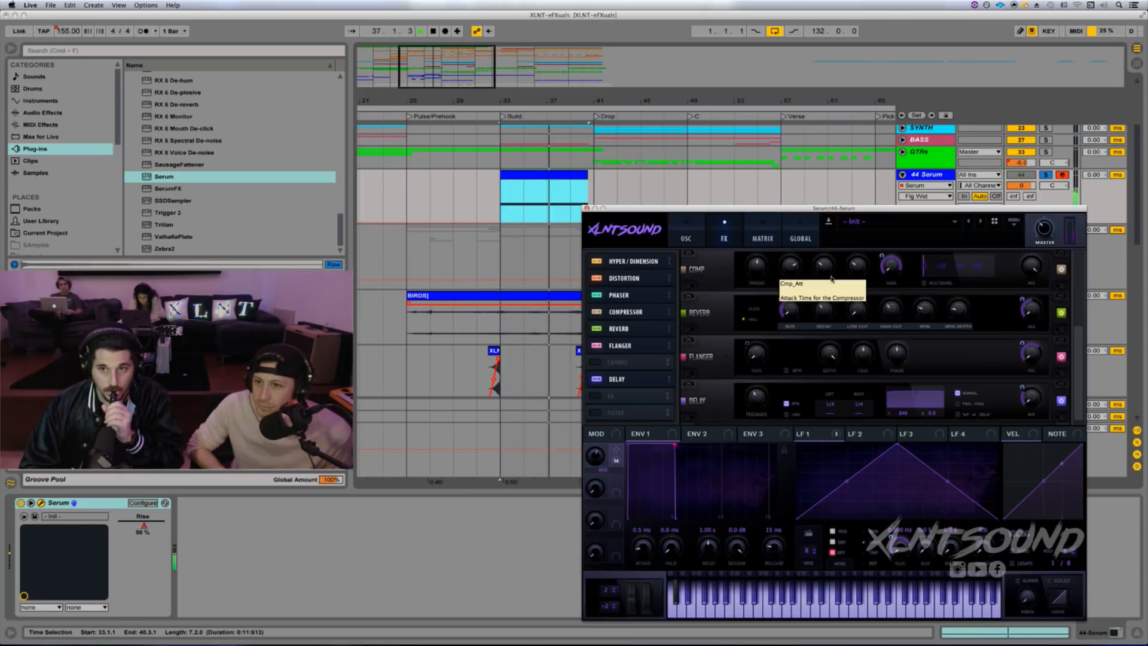
pyautogui.moveTo(763, 269); pyautogui.dragTo(765, 256)
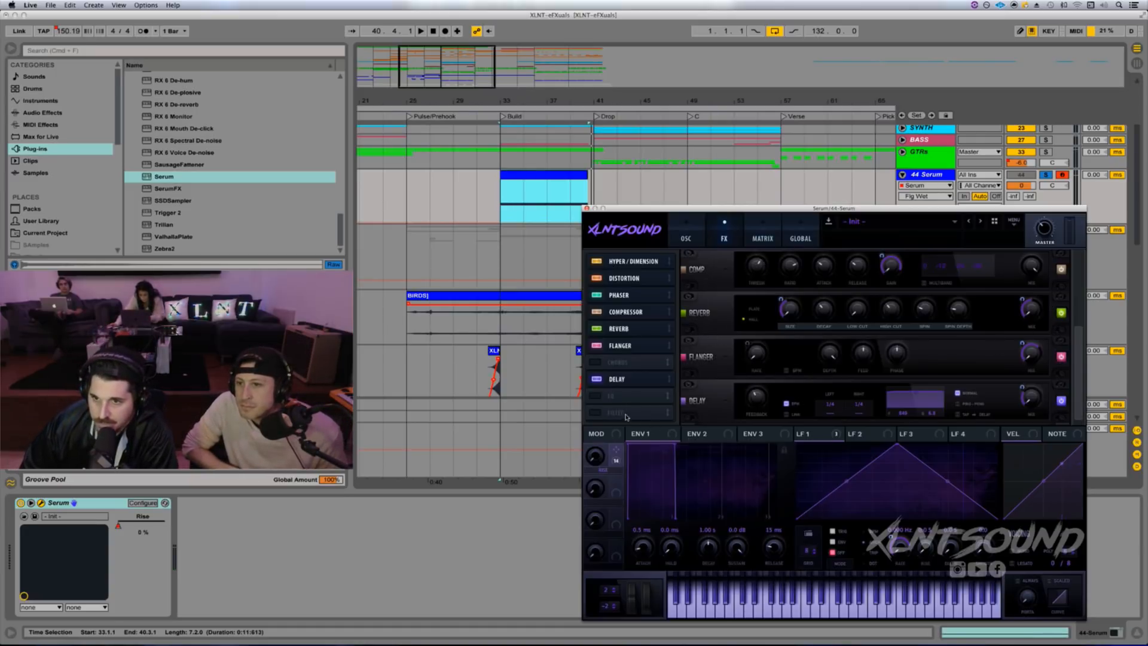
# Step: Enable the effects filter and assign the Rise macro to its cutoff, drive and fat controls, auditioning the riser
pyautogui.click(598, 412)
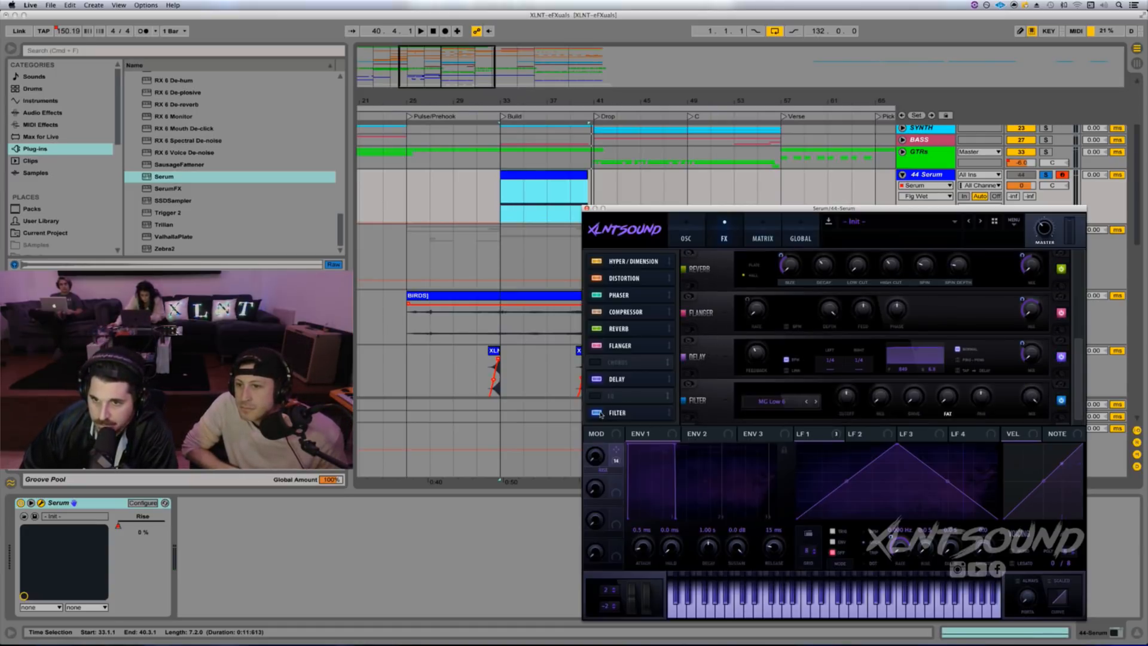
pyautogui.click(845, 402)
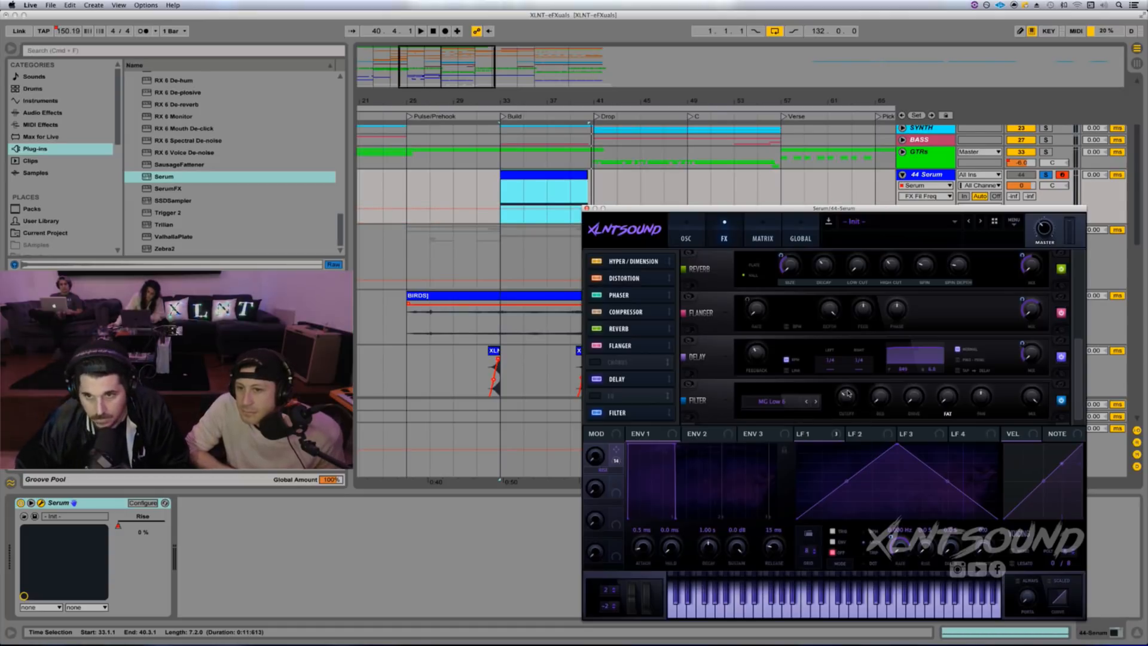
pyautogui.moveTo(847, 397); pyautogui.dragTo(848, 397)
pyautogui.press('space')
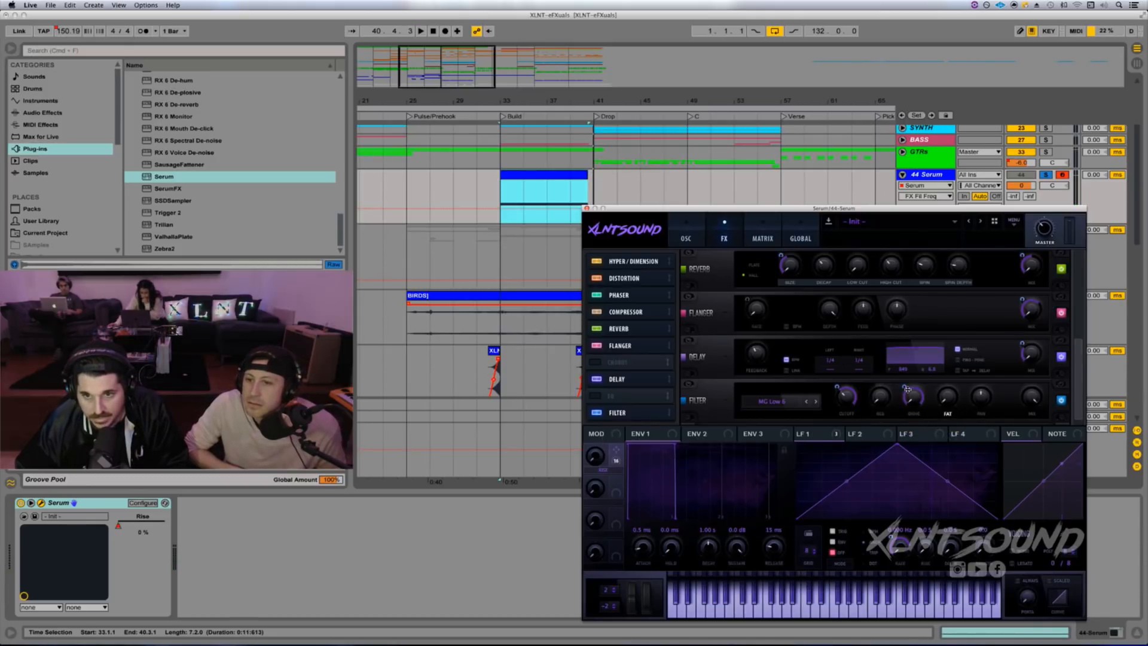
pyautogui.moveTo(915, 413); pyautogui.dragTo(949, 399)
pyautogui.press('space')
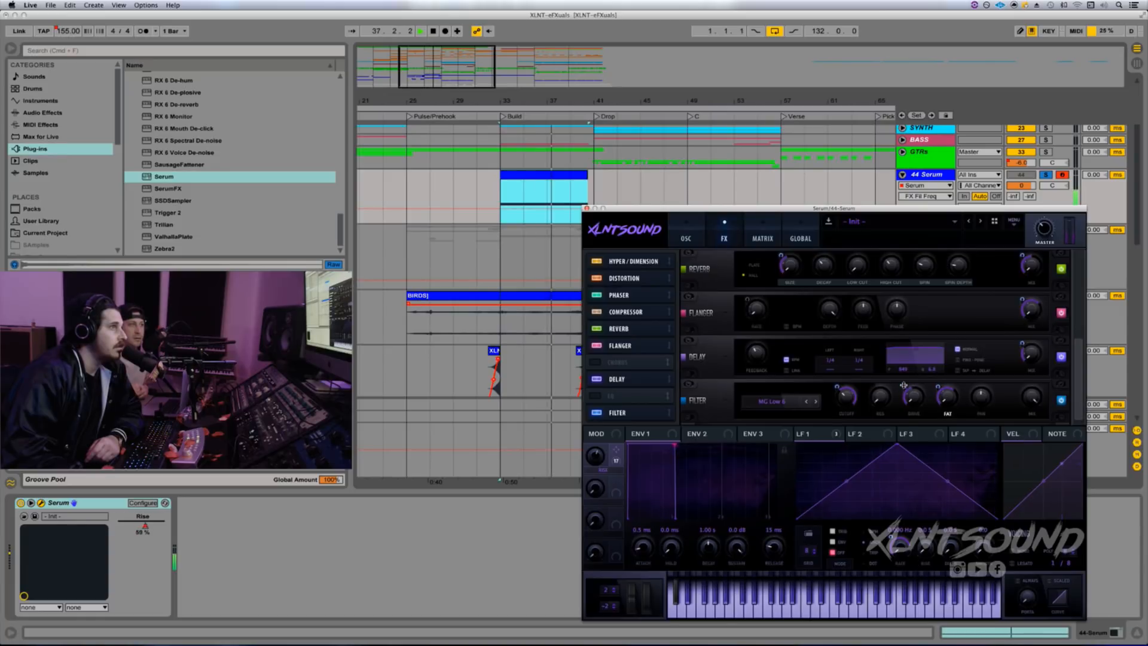
# Step: Audition the riser with the effects filter bypassed and leave the filter disabled
pyautogui.moveTo(904, 381)
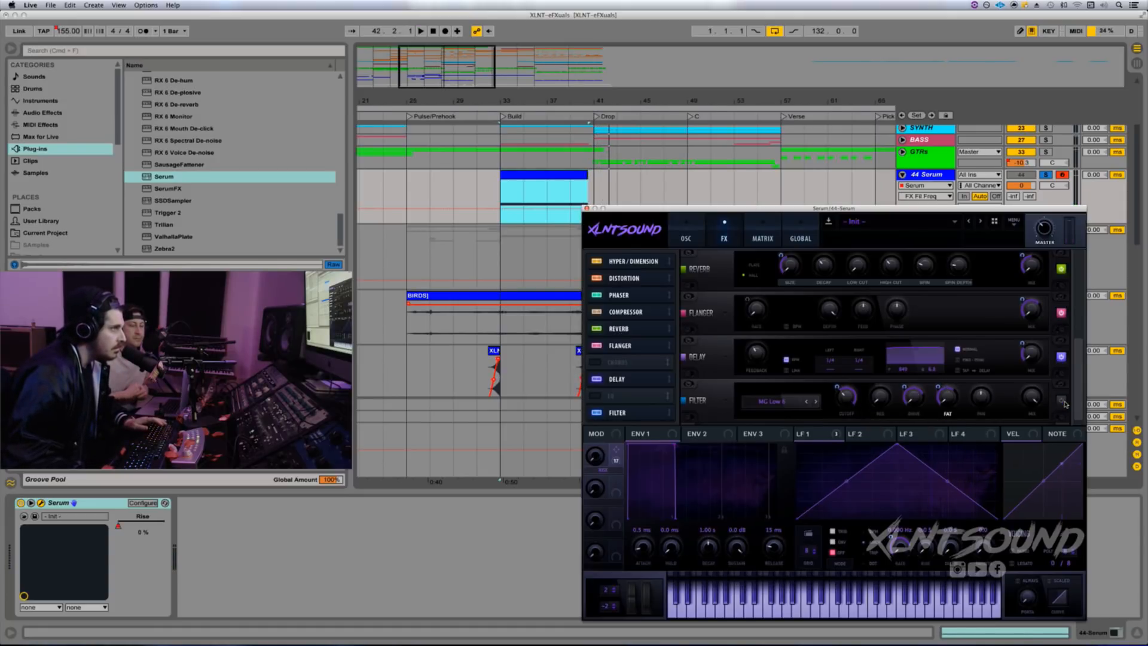
pyautogui.press('space')
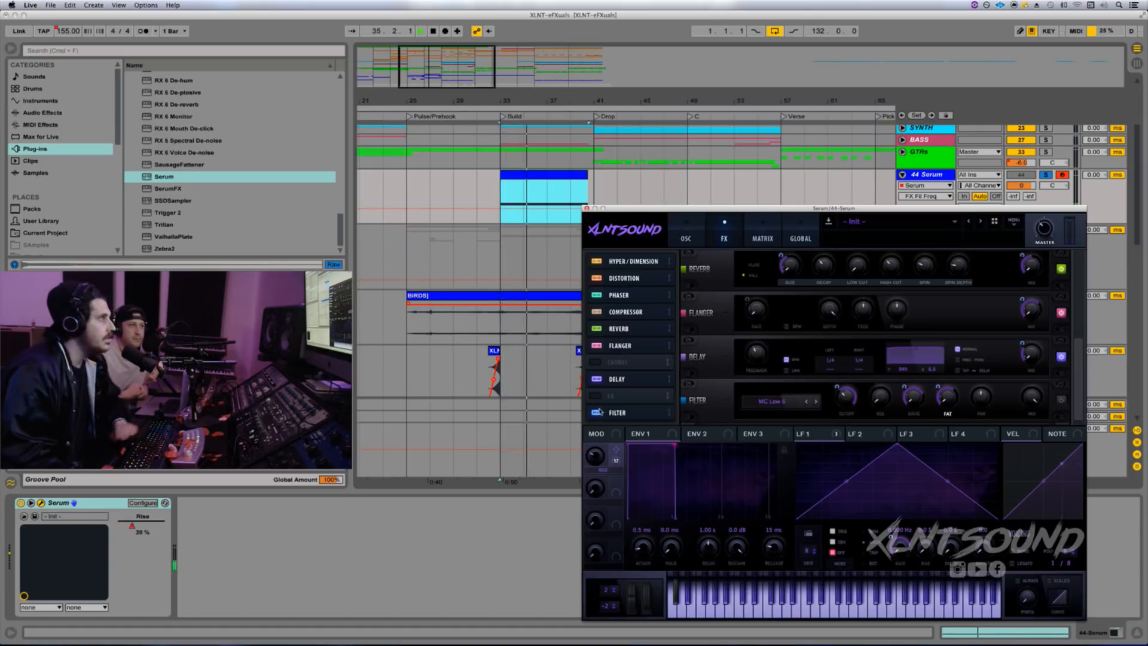
pyautogui.click(1062, 401)
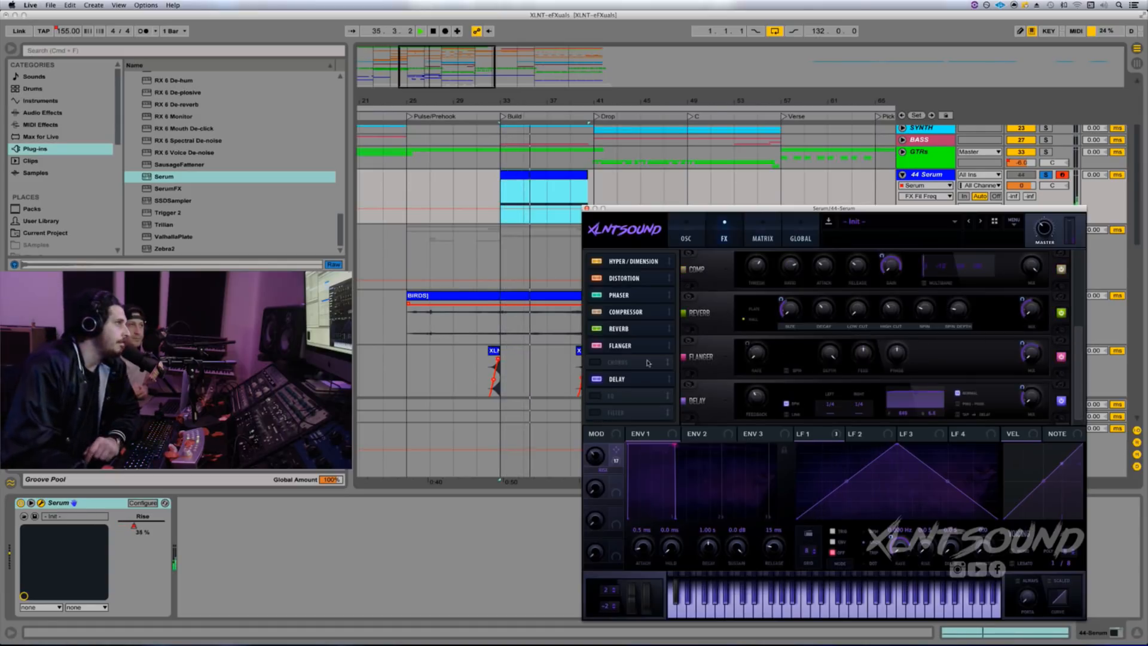
# Step: Review the Rise macro and LFO assignments in the modulation matrix, and return to the oscillator page
pyautogui.click(688, 235)
pyautogui.click(770, 232)
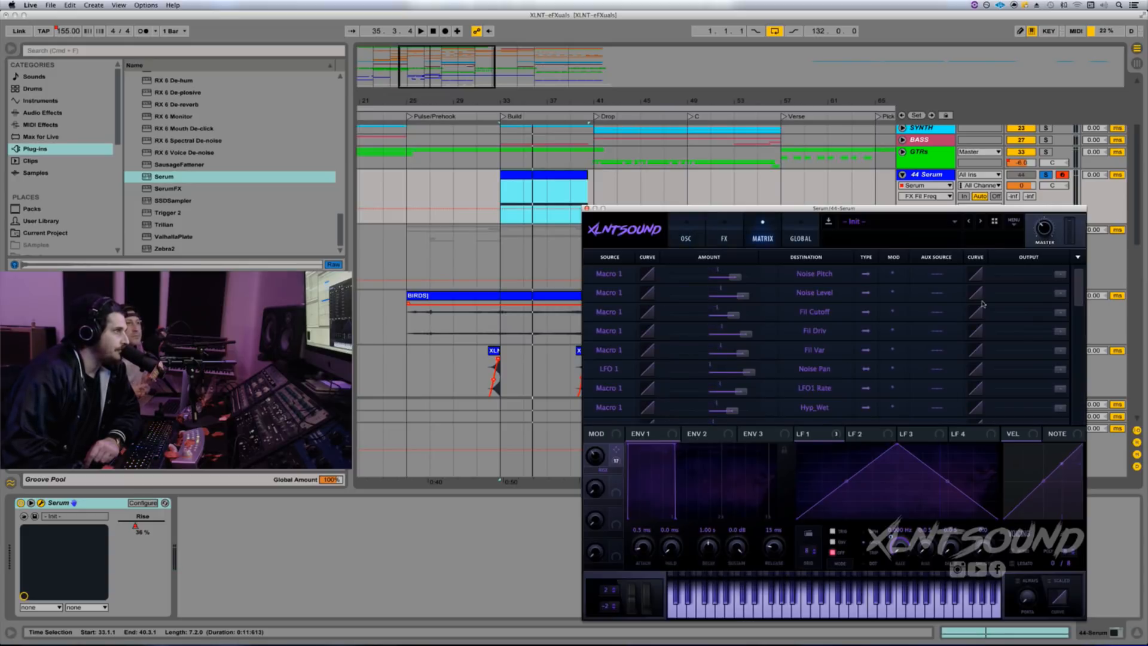
pyautogui.moveTo(1079, 293); pyautogui.dragTo(1081, 375)
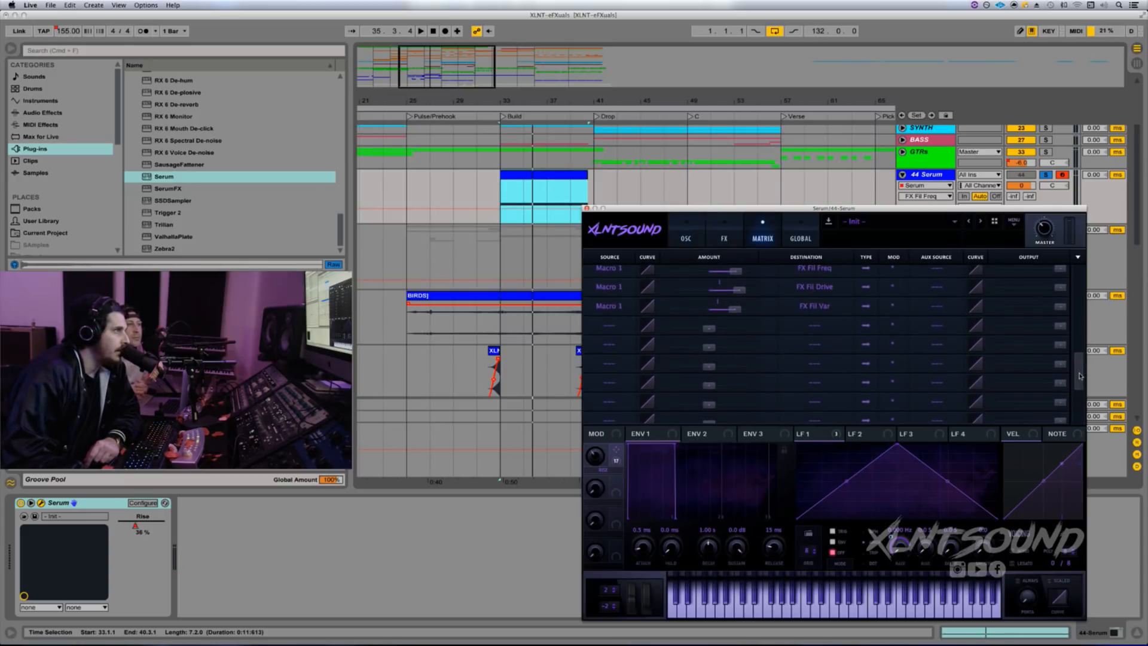
pyautogui.click(806, 330)
pyautogui.click(753, 300)
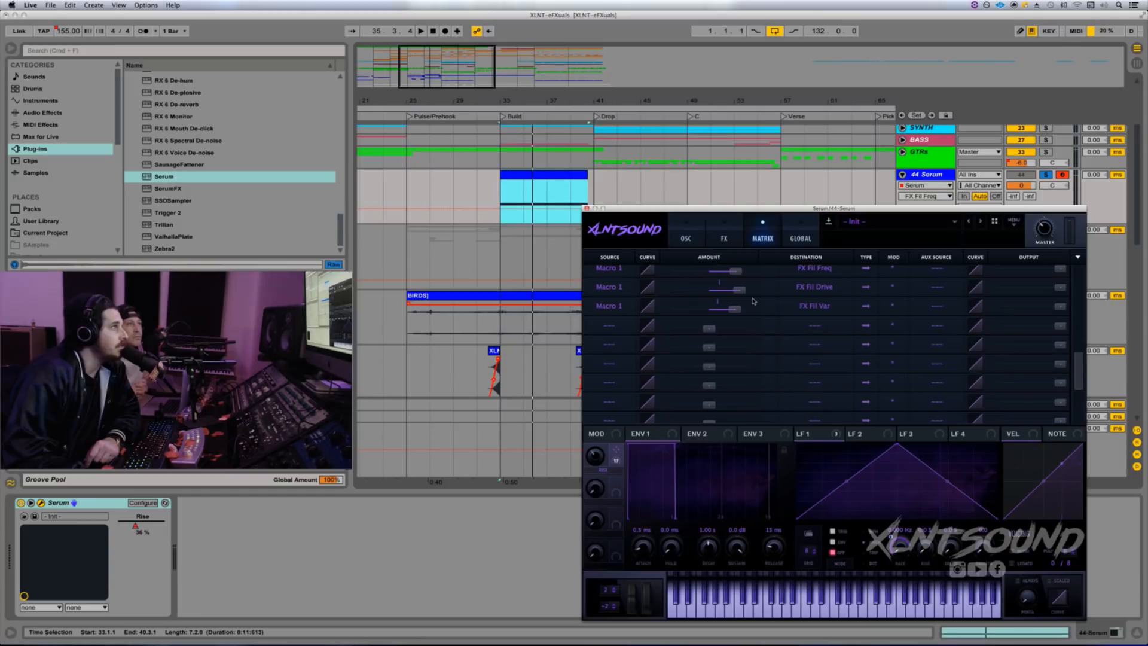
pyautogui.click(688, 235)
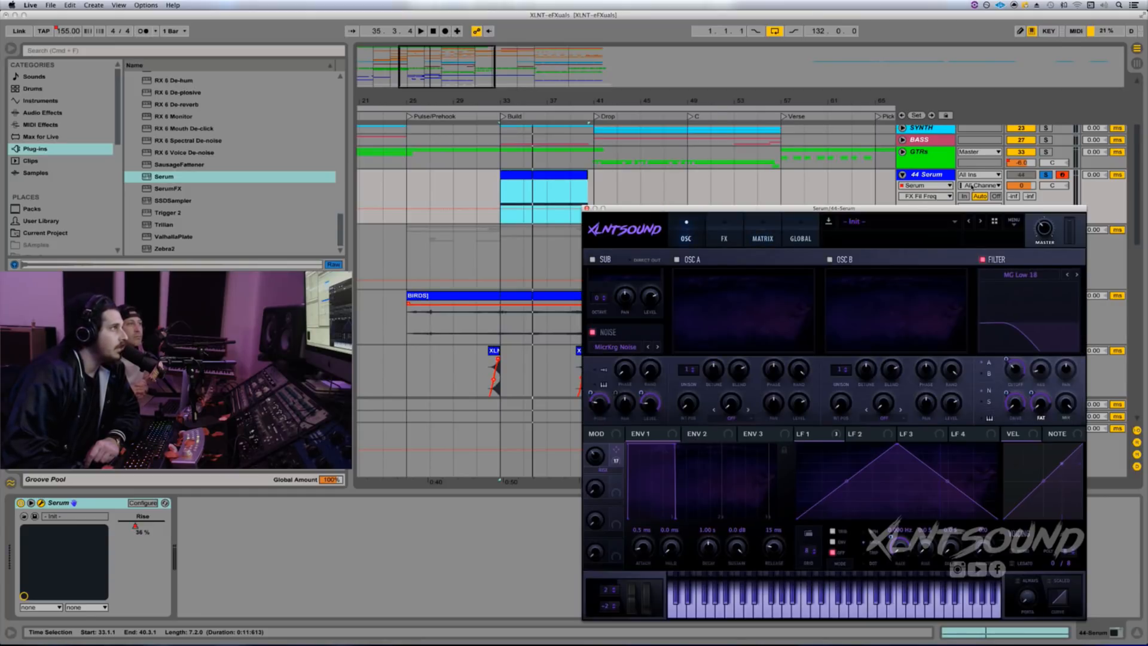
# Step: Close the Serum window, move the Serum track into the FX group and play the Build
pyautogui.click(587, 209)
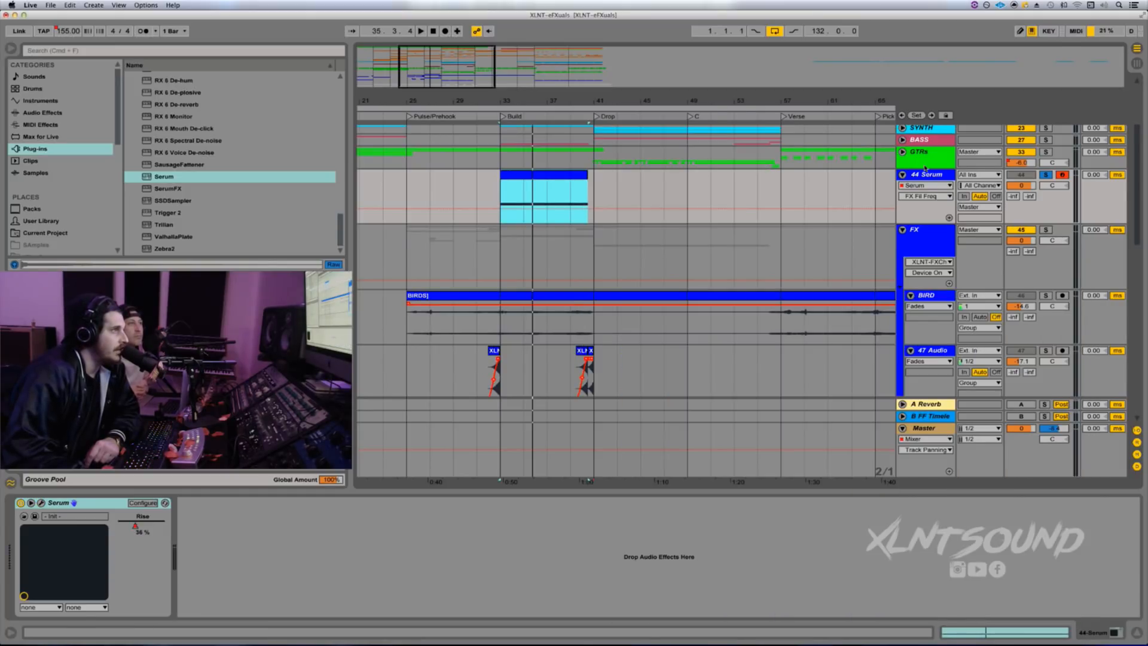
pyautogui.moveTo(929, 178); pyautogui.dragTo(813, 297)
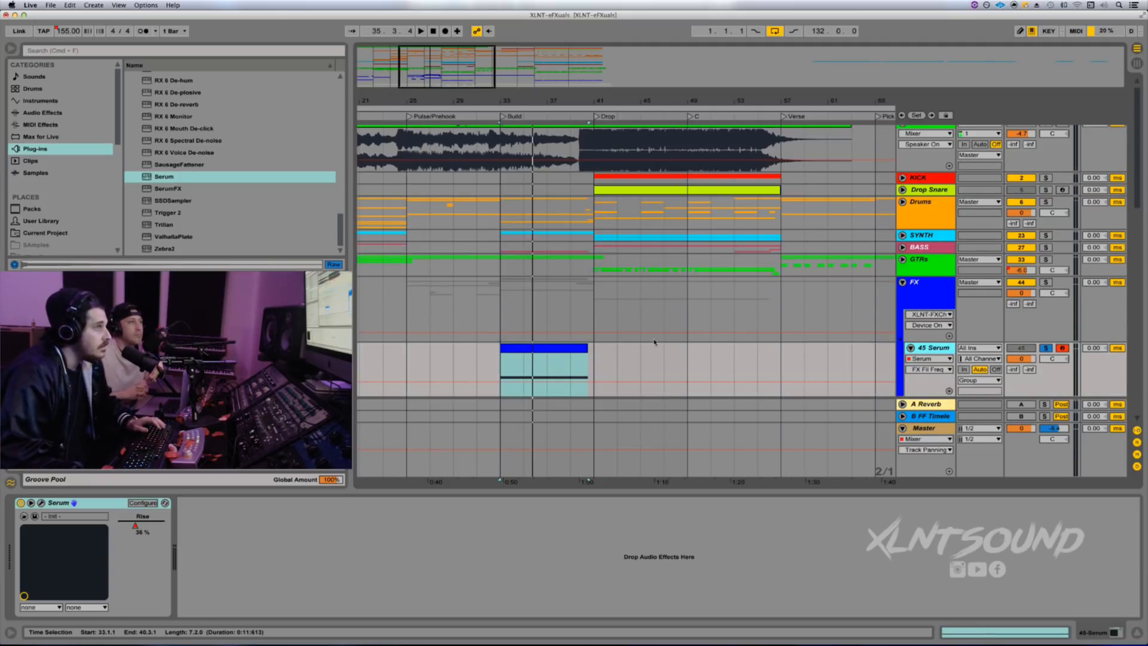
pyautogui.press('space')
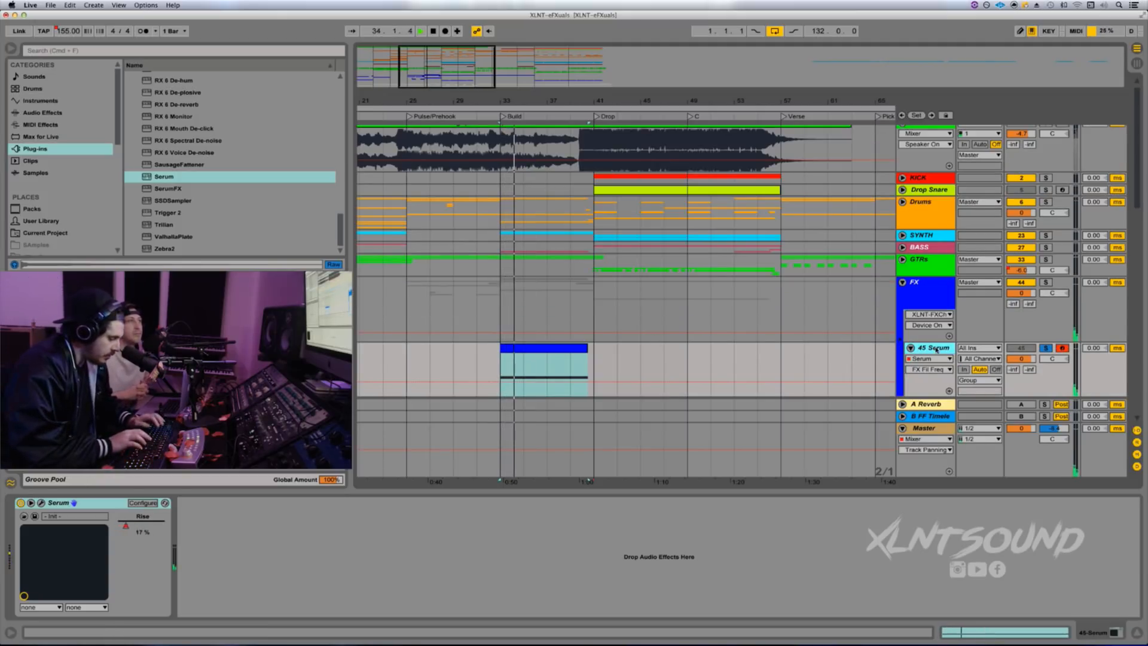
# Step: Rename the Serum track as eFXual
pyautogui.write('FX')
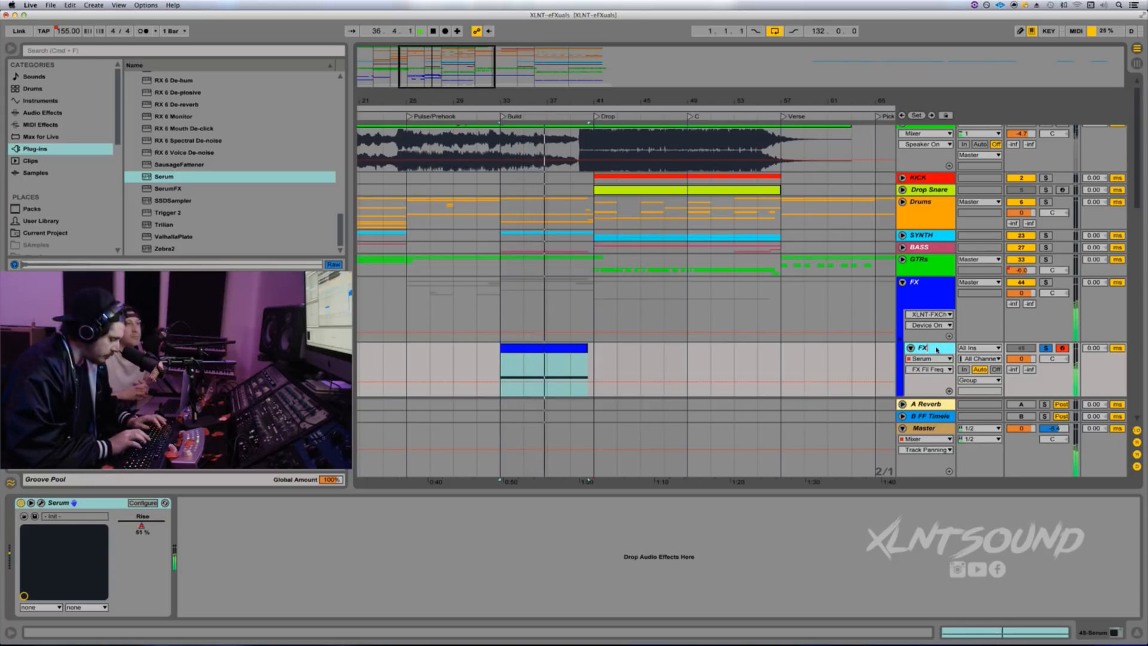
pyautogui.press('BackSpace')
pyautogui.press('BackSpace')
pyautogui.write('eFX')
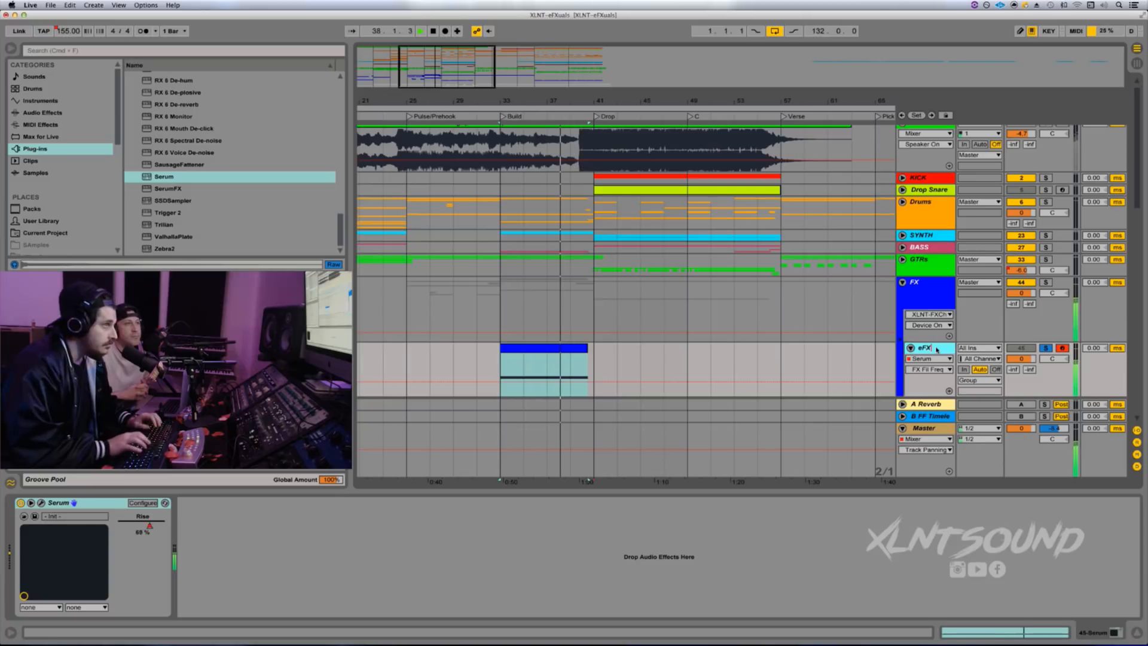
pyautogui.write('ual')
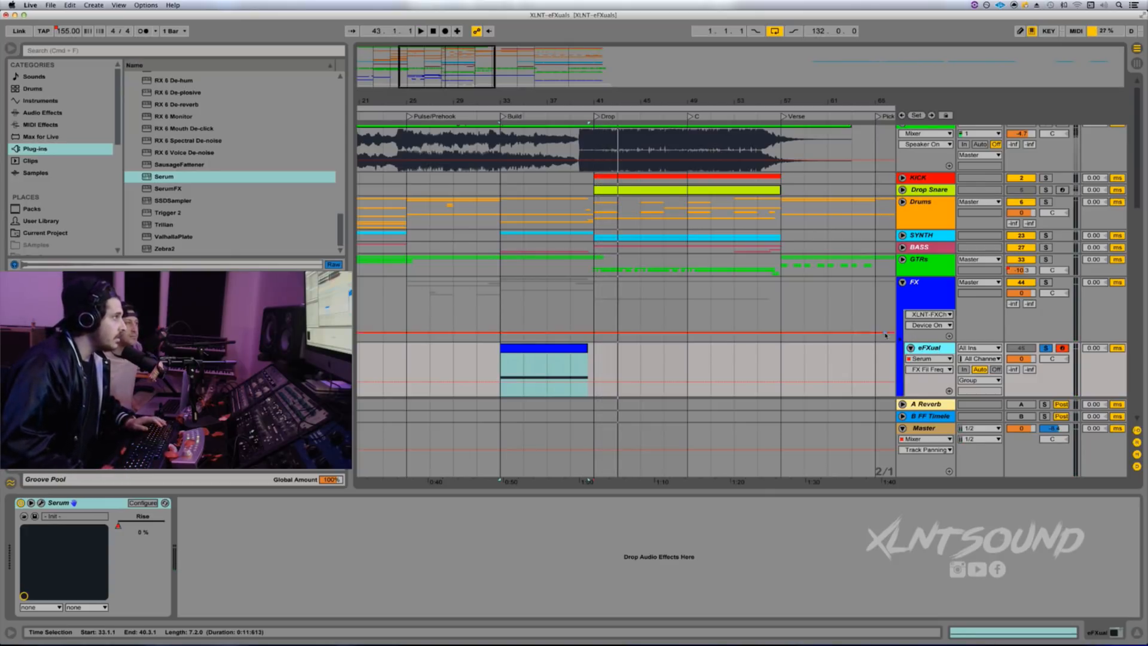
# Step: Audition other Analog samples such as OrganNoise, SID drone, SID noise and SID whine in Serum's noise oscillator, and restore MicrKrg Noise
pyautogui.click(41, 503)
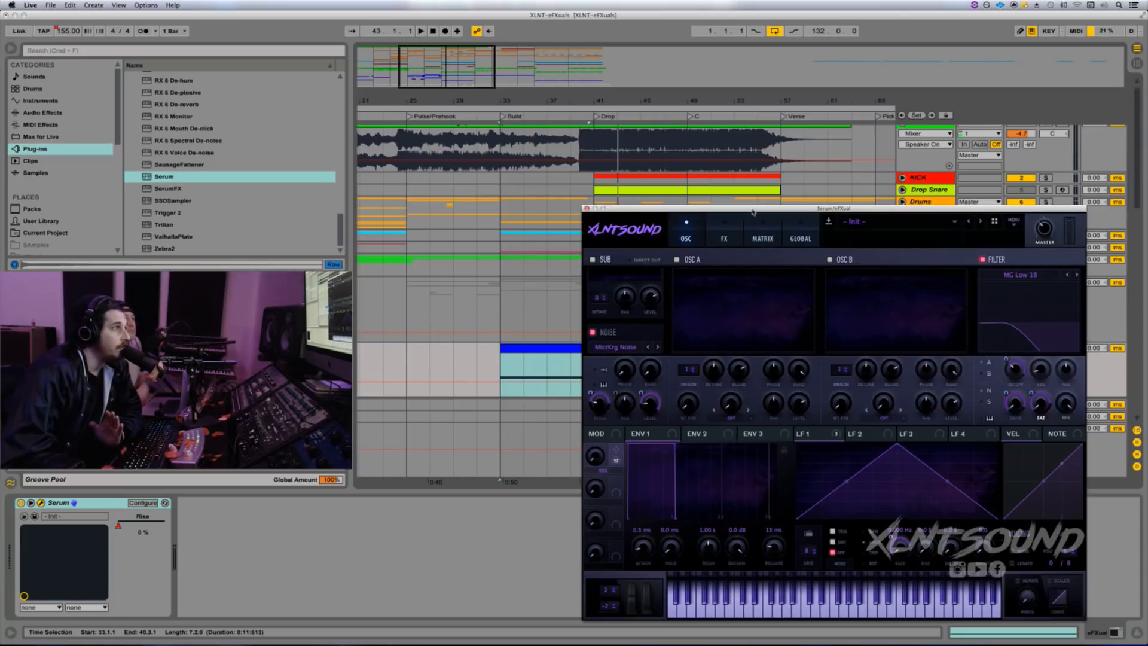
pyautogui.moveTo(750, 208); pyautogui.dragTo(729, 165)
pyautogui.click(704, 193)
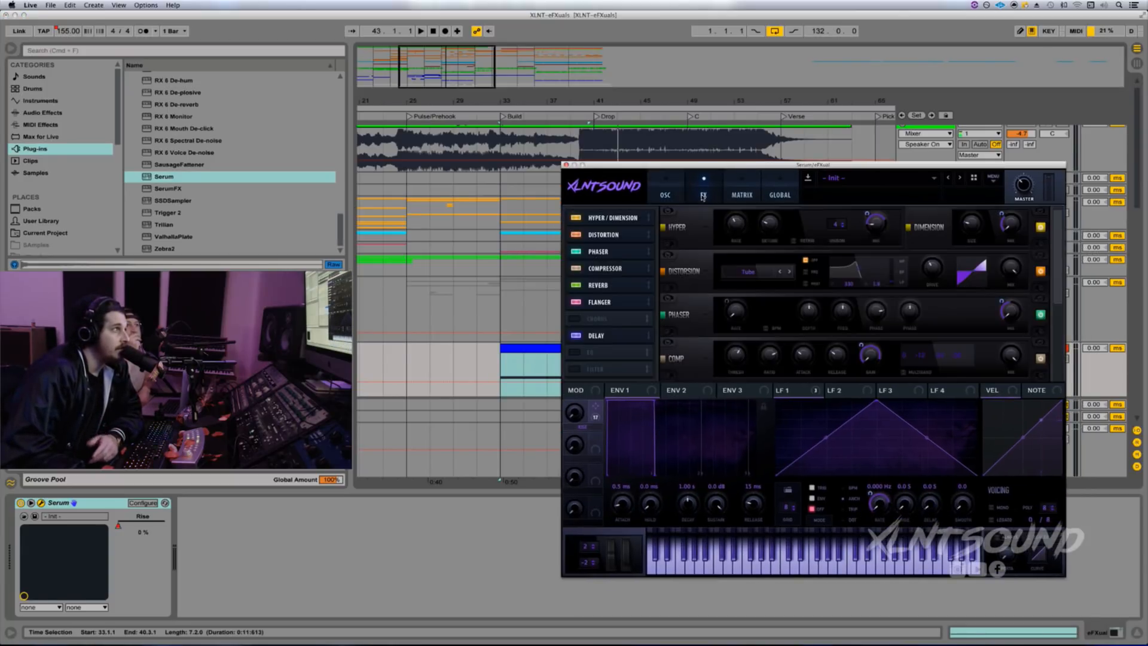
pyautogui.click(675, 191)
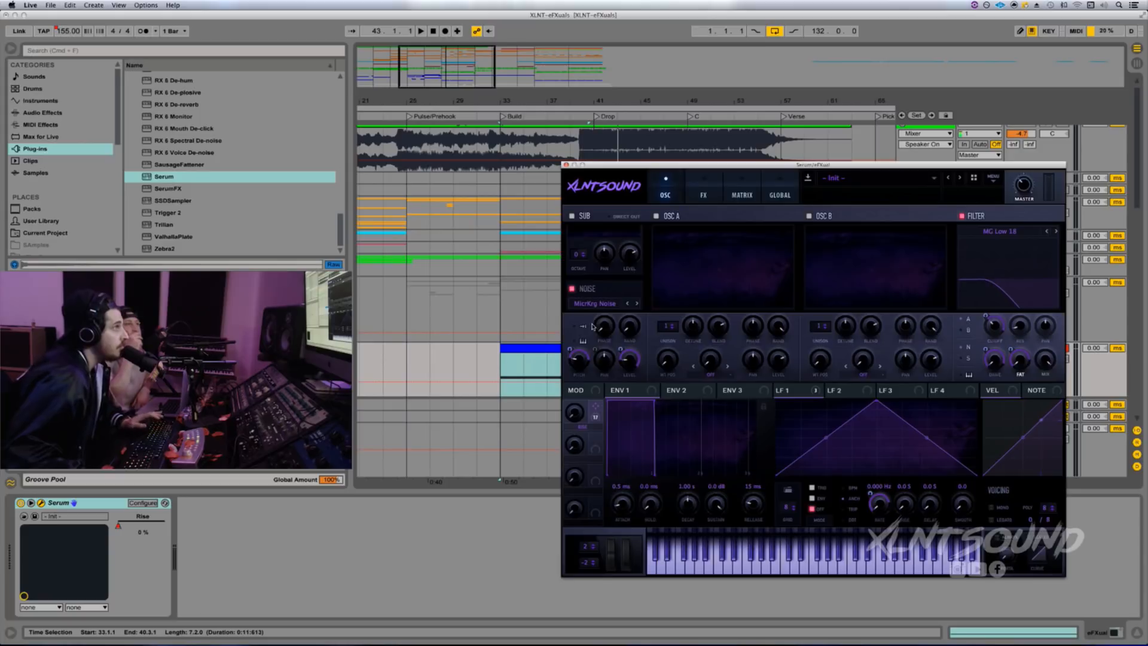
pyautogui.press('space')
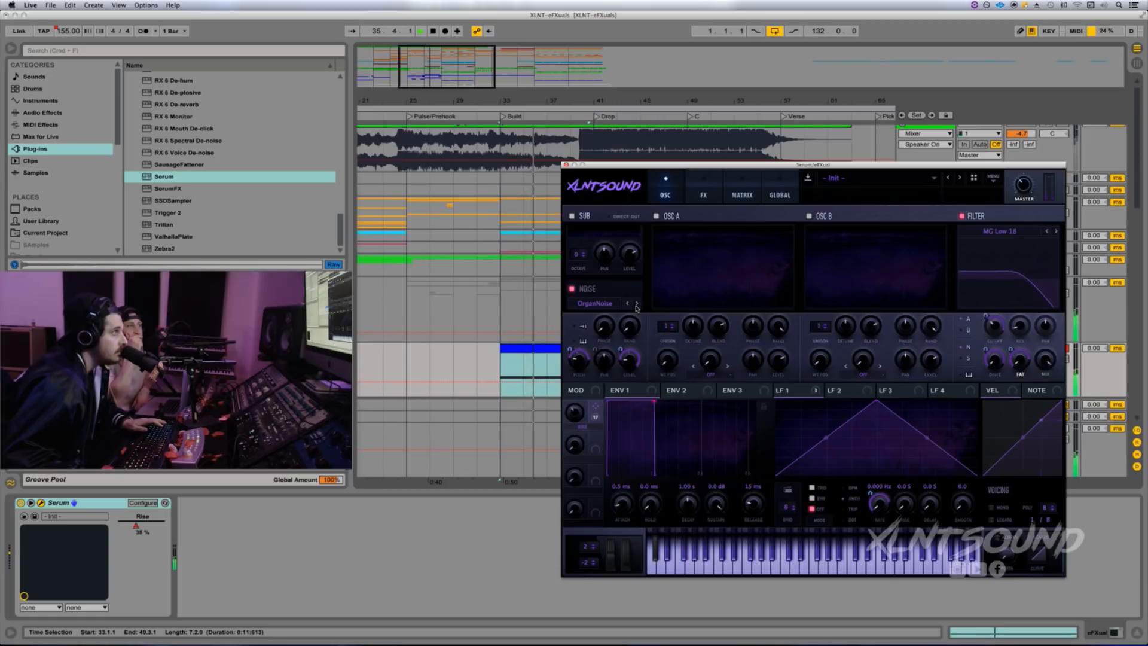
pyautogui.click(637, 305)
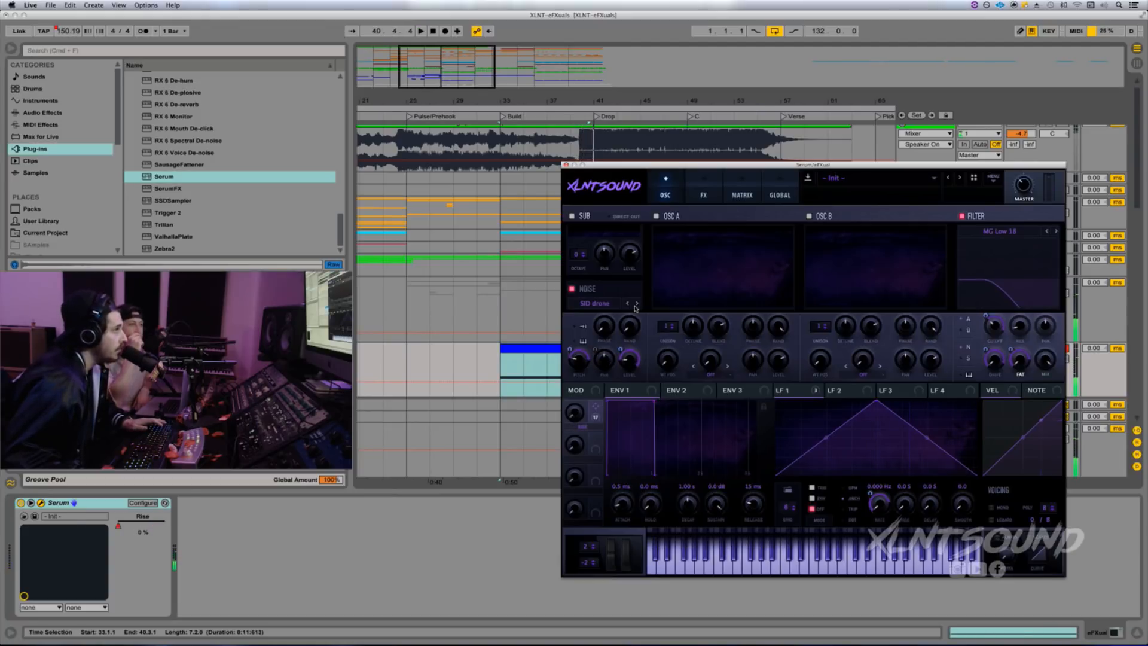
pyautogui.press('space')
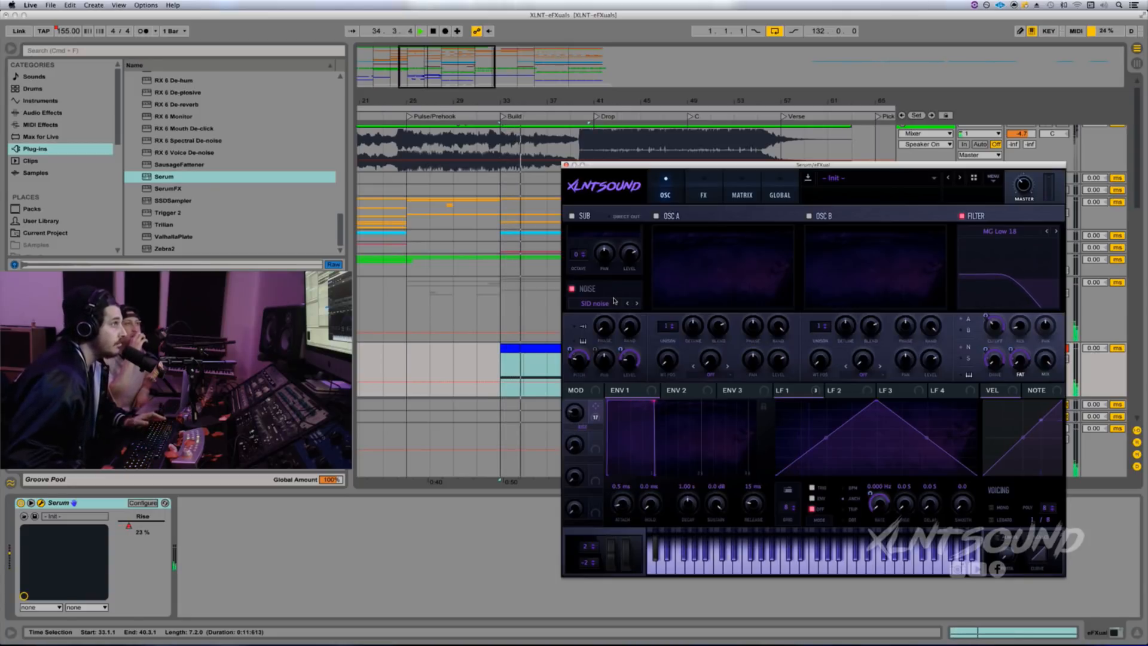
pyautogui.click(636, 304)
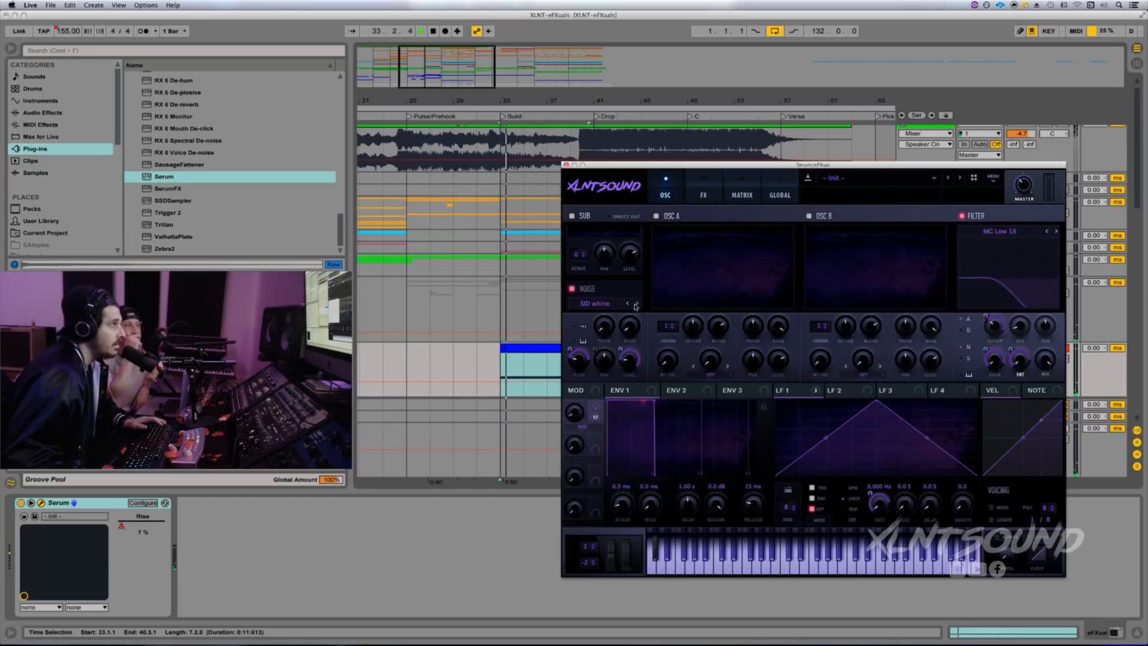
pyautogui.click(609, 304)
pyautogui.moveTo(687, 314)
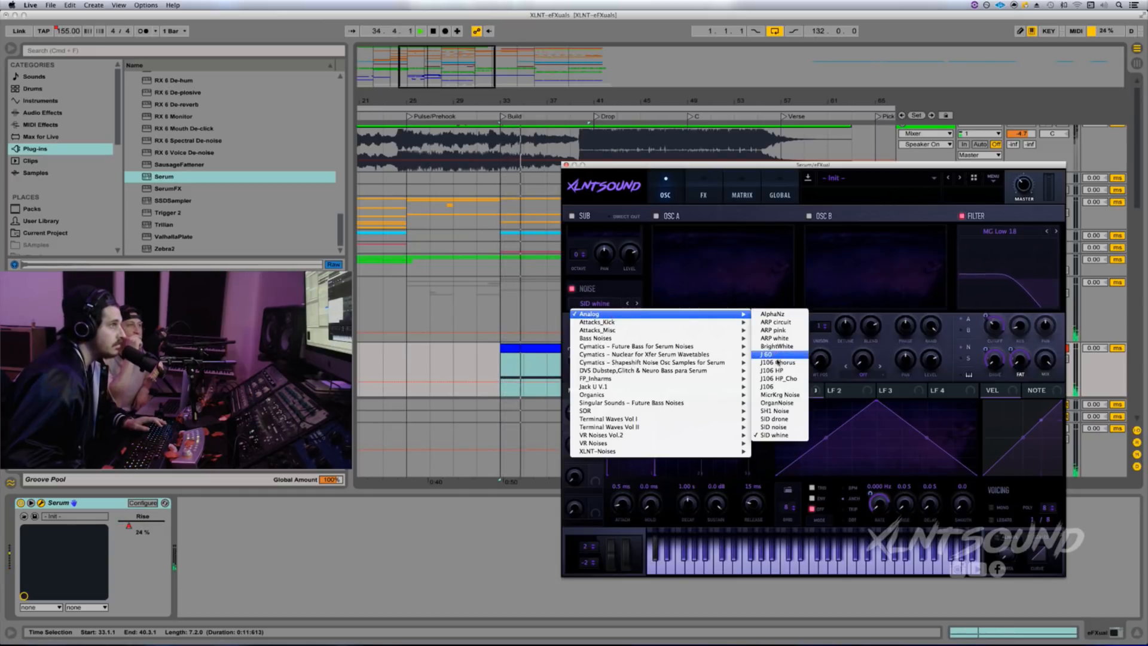
pyautogui.click(780, 394)
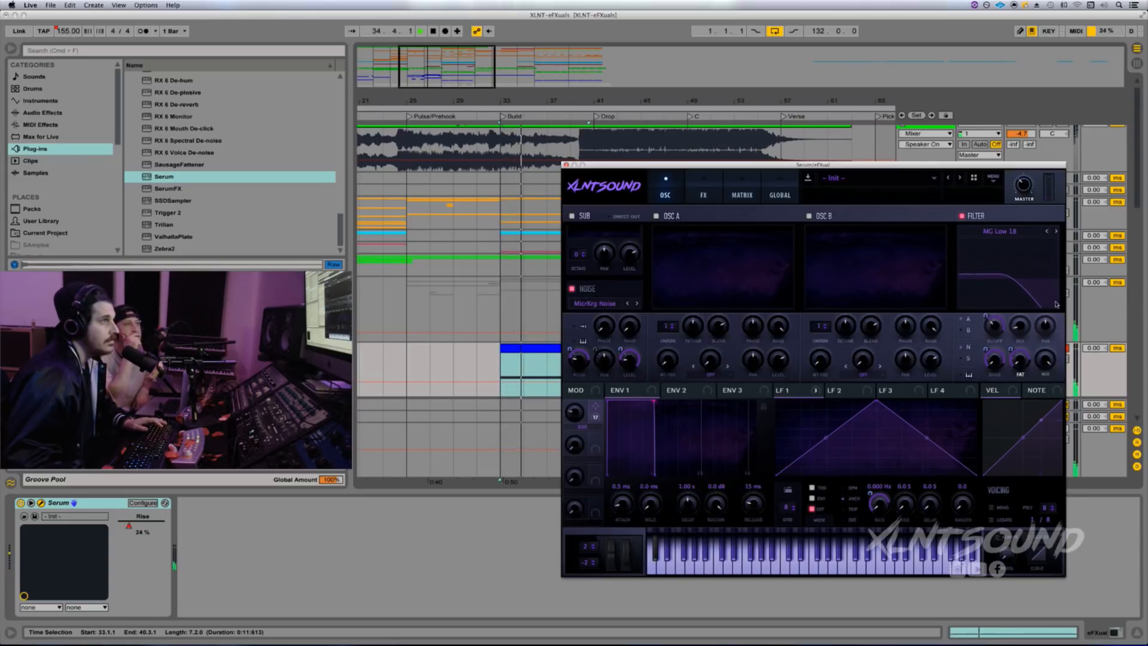
# Step: Unsolo the eFXual track and set its volume to -5.0 dB, auditioning the riser with the full mix
pyautogui.moveTo(924, 166); pyautogui.dragTo(851, 157)
pyautogui.click(1046, 348)
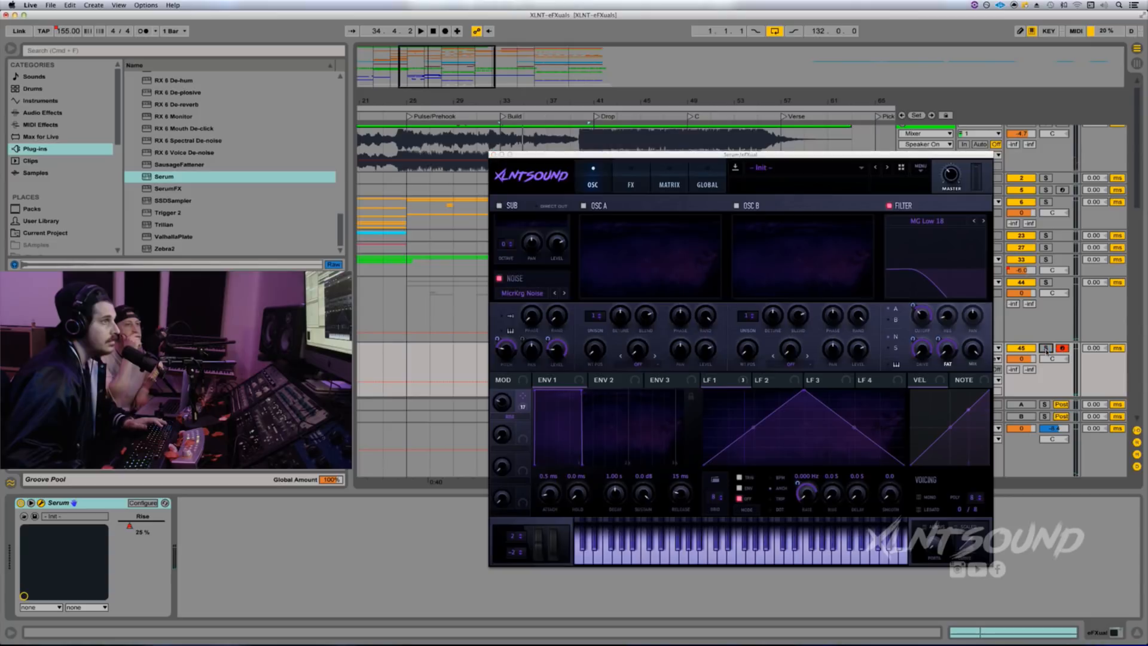
pyautogui.moveTo(1021, 359)
pyautogui.mouseDown()
pyautogui.moveTo(1021, 372)
pyautogui.moveTo(1021, 359)
pyautogui.mouseUp()
pyautogui.press('space')
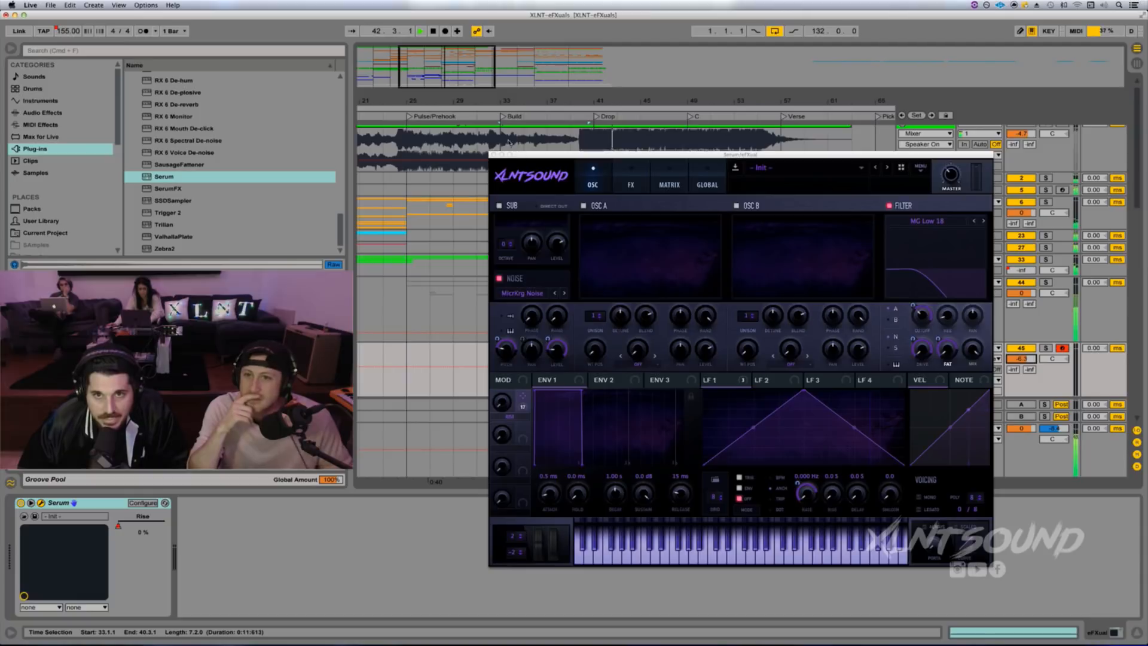
pyautogui.press('space')
pyautogui.click(521, 155)
pyautogui.click(493, 155)
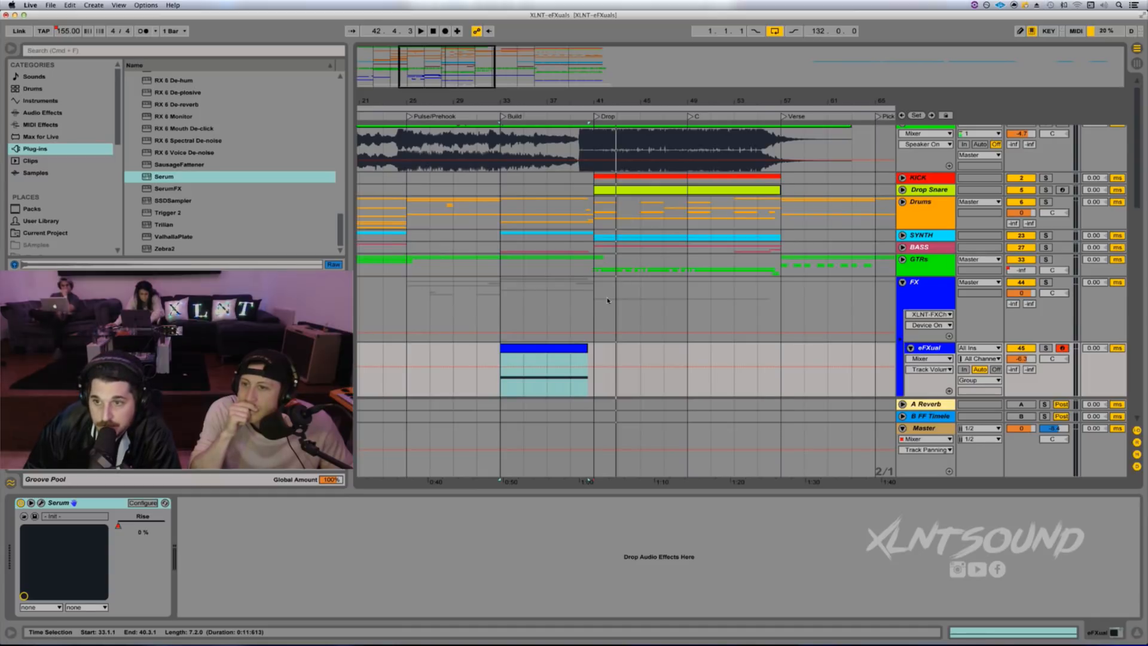
pyautogui.hscroll(-1, 607, 300)
pyautogui.moveTo(1024, 357); pyautogui.dragTo(1024, 350)
pyautogui.scroll(1, 1024, 353)
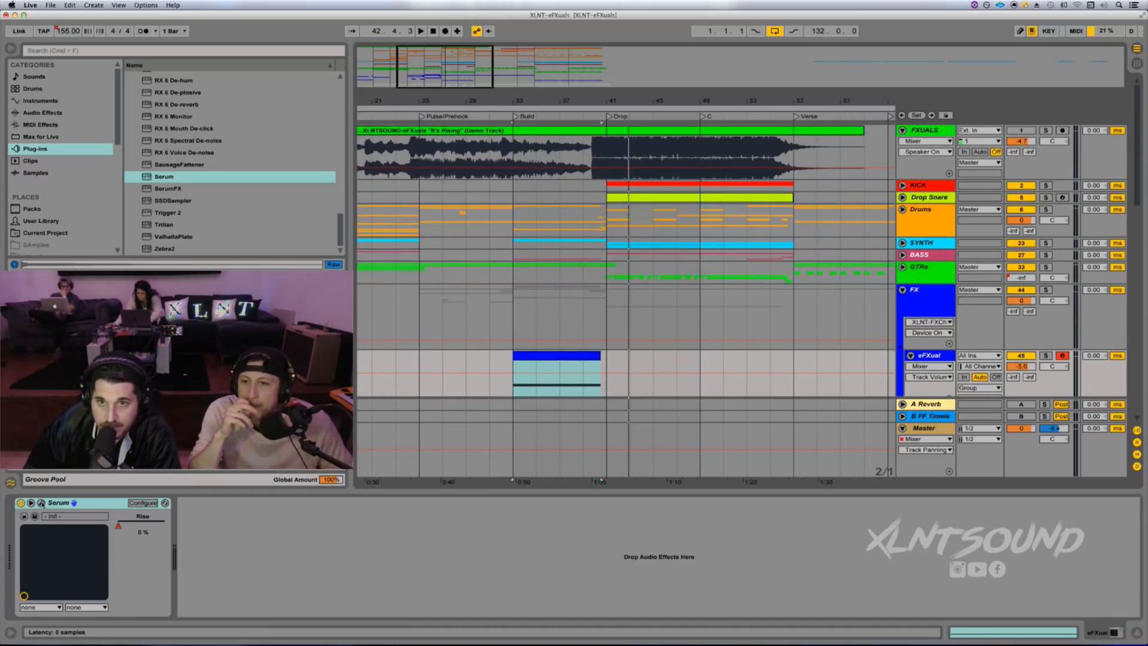
# Step: Enable oscillator A in Serum and load the Basic Shapes wavetable from the Analog category
pyautogui.click(42, 503)
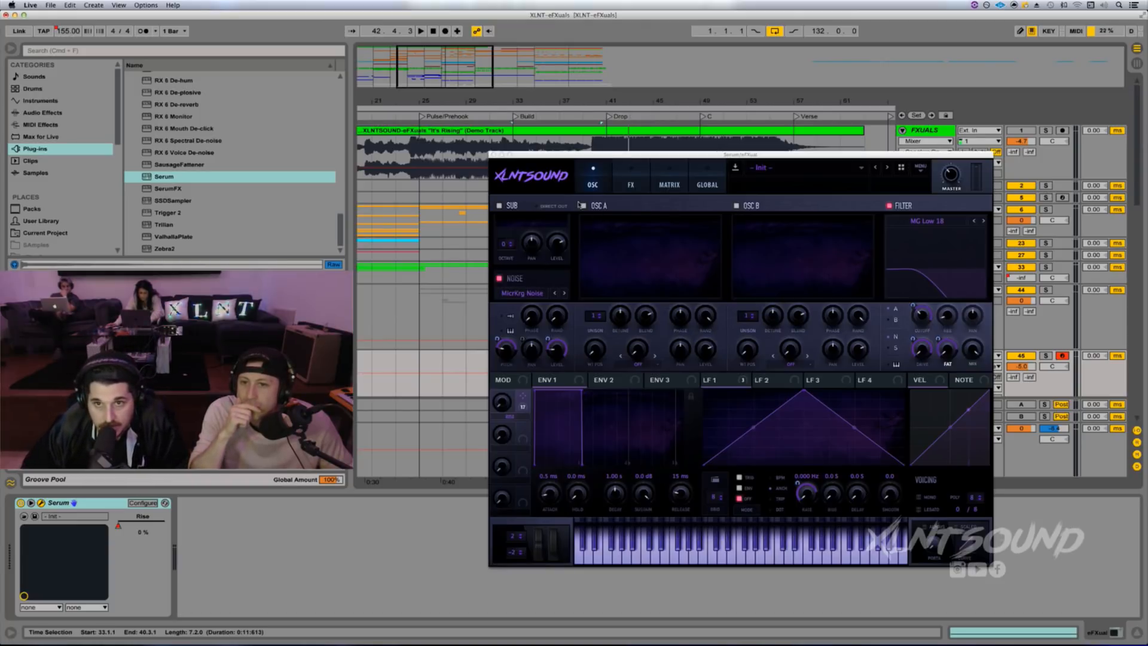
pyautogui.click(586, 206)
pyautogui.click(633, 228)
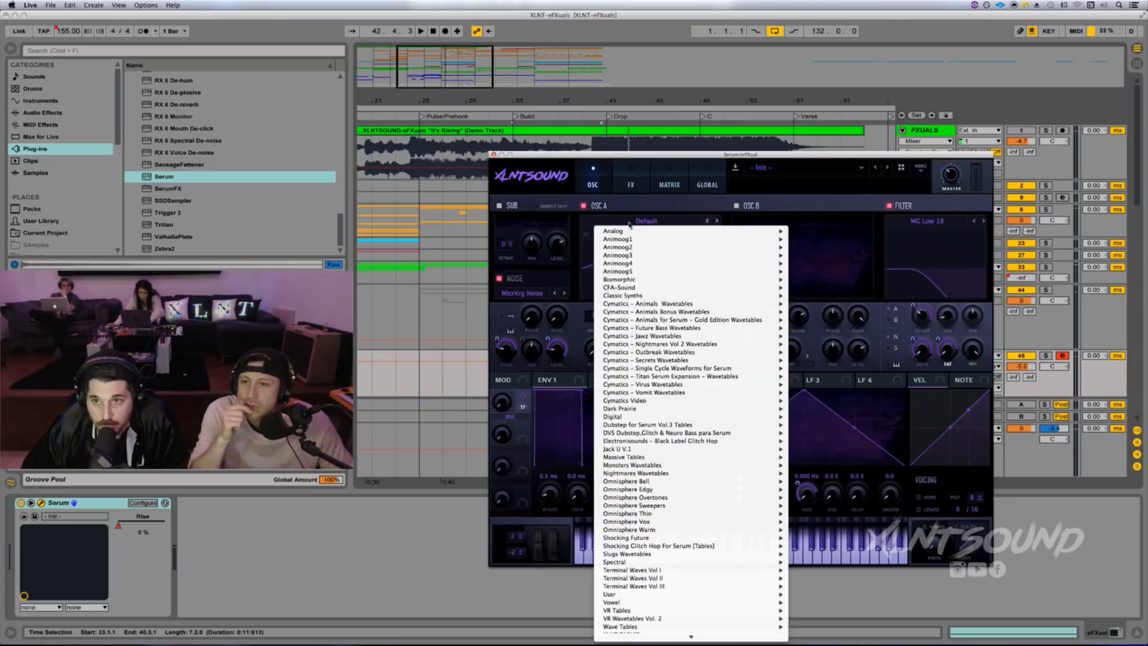
pyautogui.moveTo(685, 231)
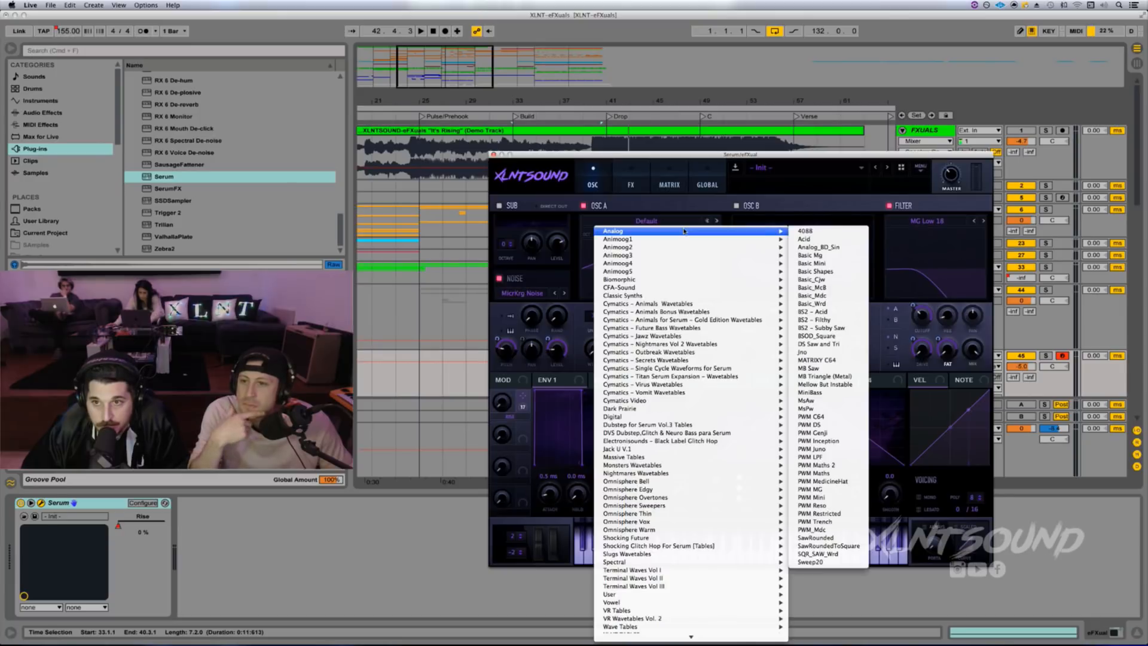
pyautogui.click(819, 271)
# Step: Assign the Rise macro to oscillator A's level and return the macro to 0%, auditioning the Build
pyautogui.press('space')
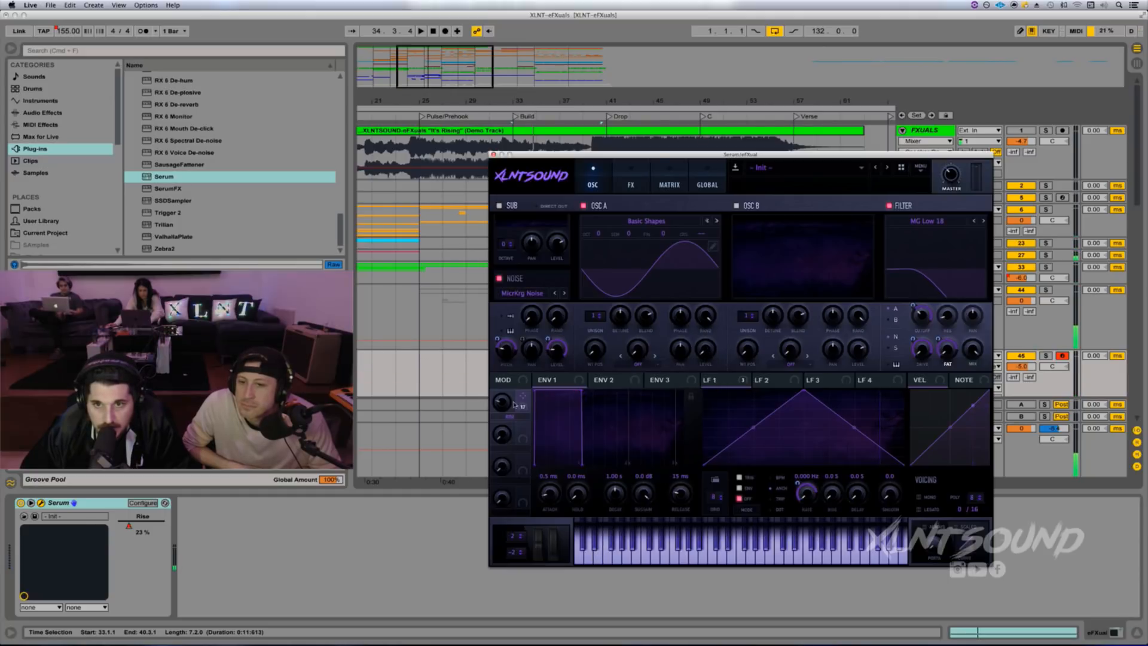
pyautogui.moveTo(538, 414); pyautogui.dragTo(705, 349)
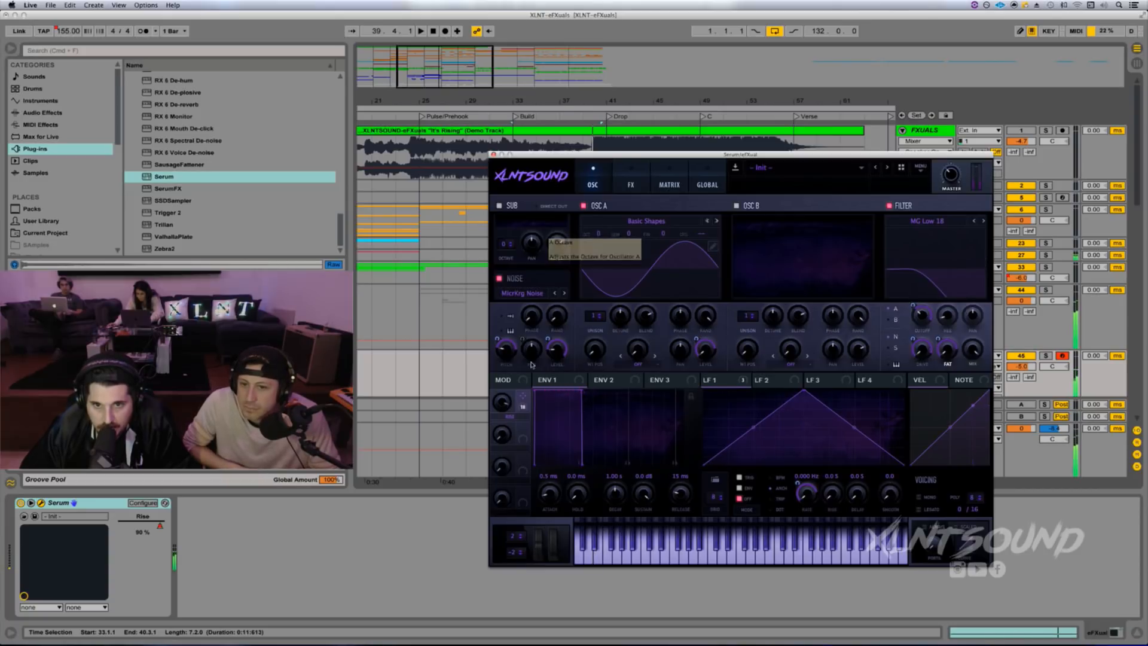
pyautogui.moveTo(503, 403); pyautogui.dragTo(514, 615)
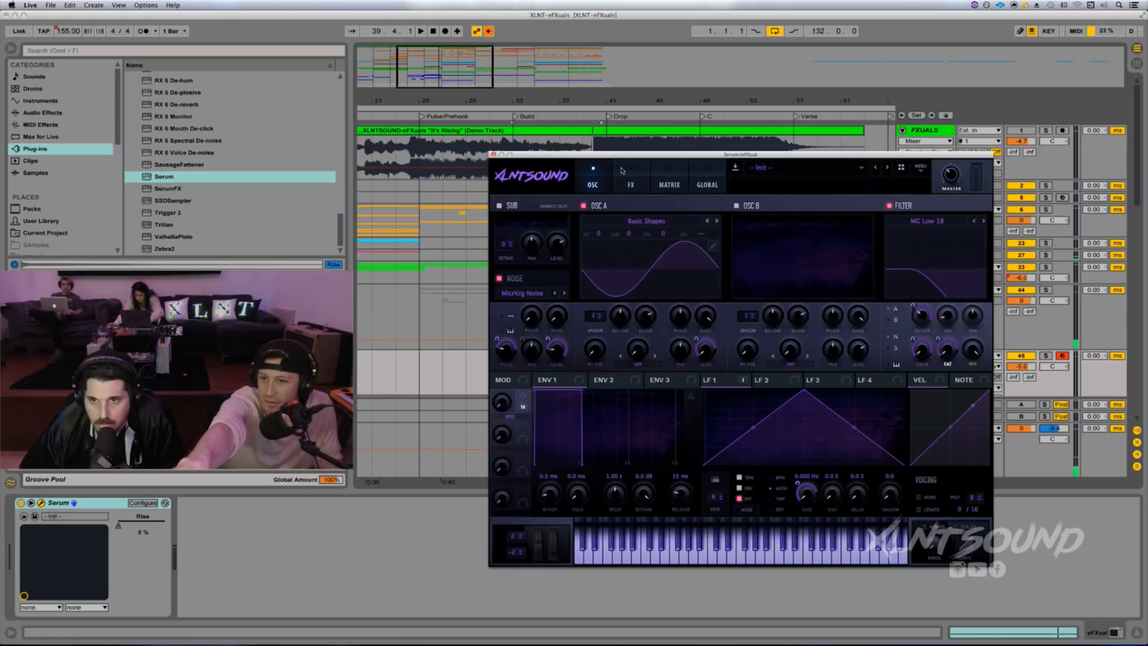
pyautogui.moveTo(619, 160); pyautogui.dragTo(632, 189)
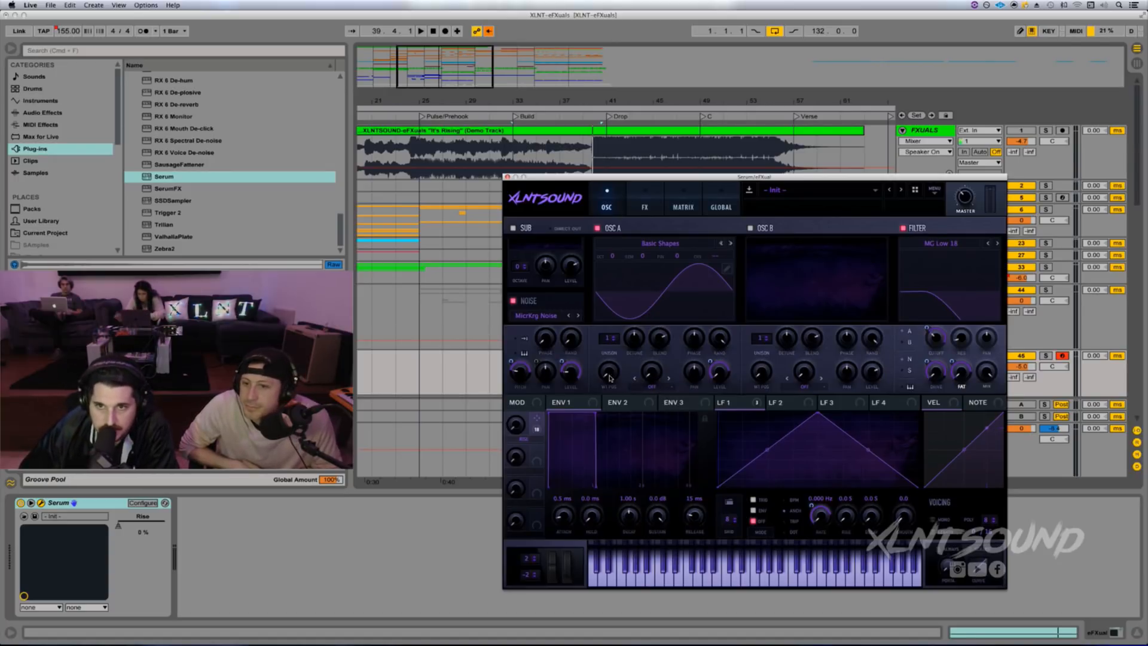
pyautogui.moveTo(609, 377)
pyautogui.mouseDown()
pyautogui.moveTo(608, 328)
pyautogui.moveTo(607, 384)
pyautogui.mouseUp()
pyautogui.press('space')
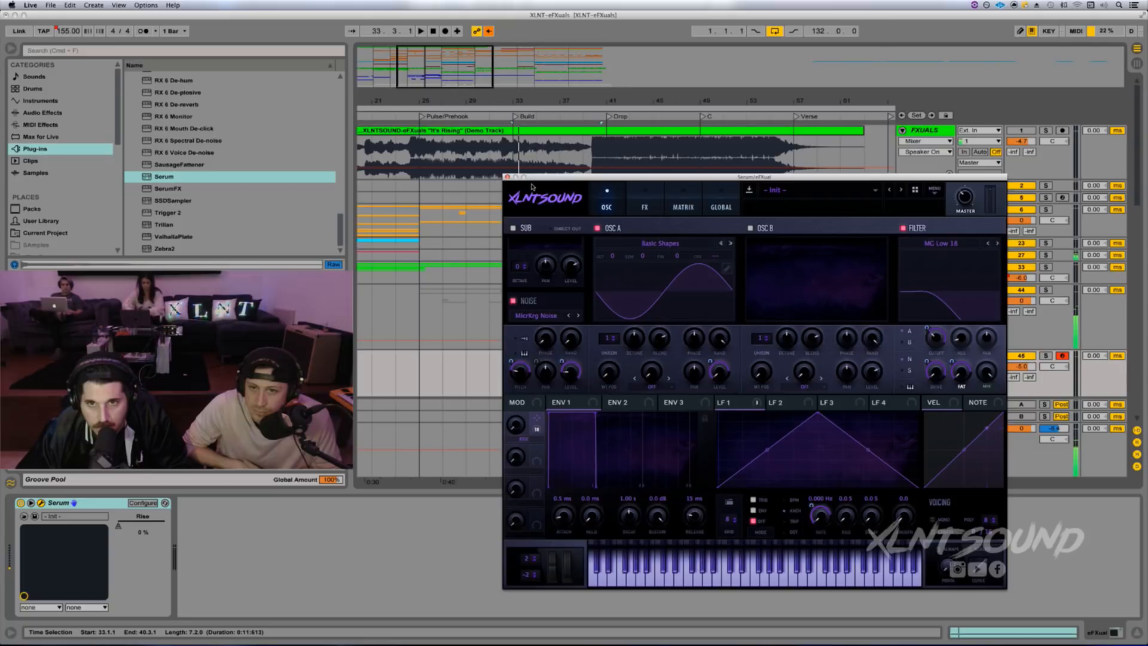
# Step: Close the Serum window, look through the other tracks in the FX group and return to the eFXual track's device
pyautogui.click(507, 177)
pyautogui.scroll(-15, 651, 281)
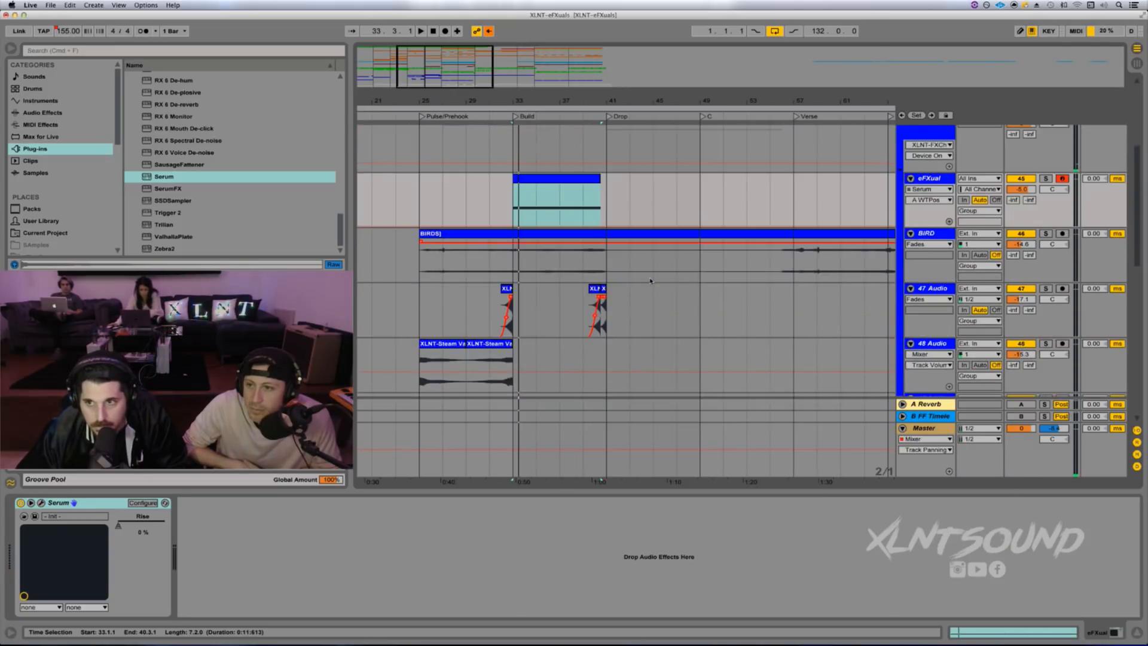
pyautogui.scroll(-5, 651, 281)
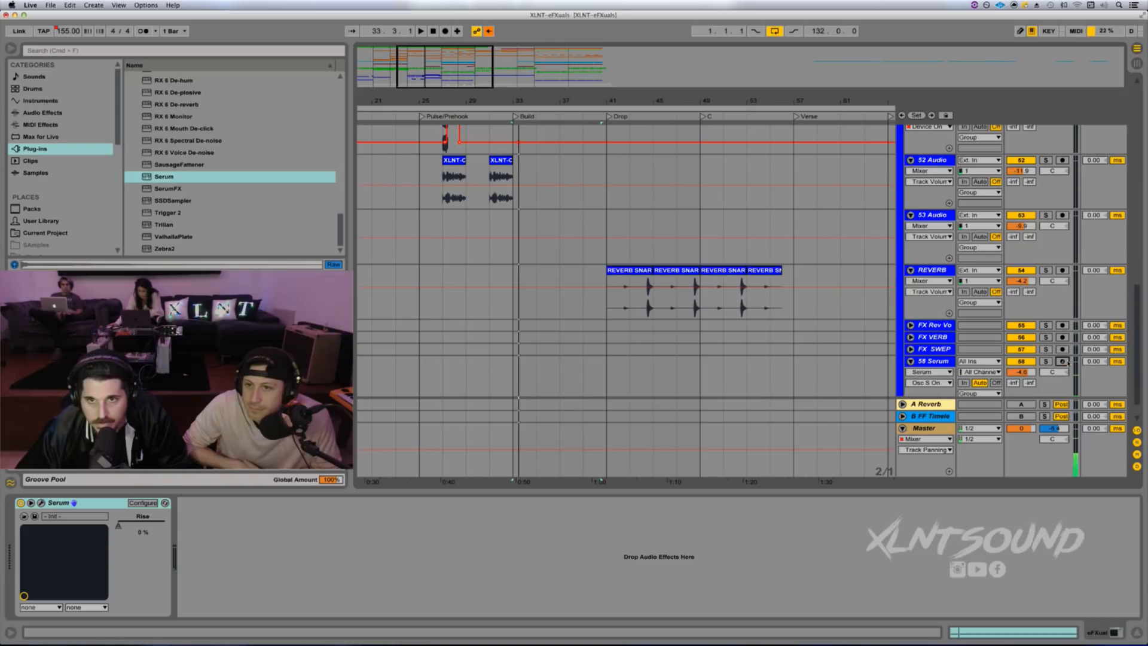
pyautogui.scroll(20, 738, 279)
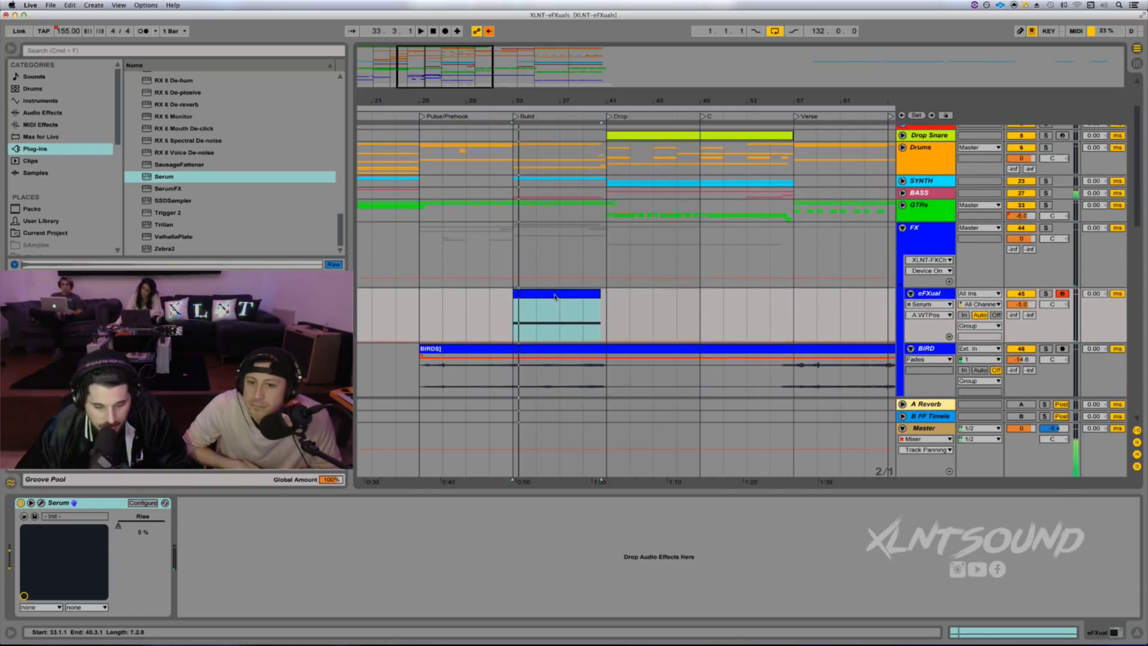
pyautogui.doubleClick(555, 297)
pyautogui.hotkey('shift', 'Tab')
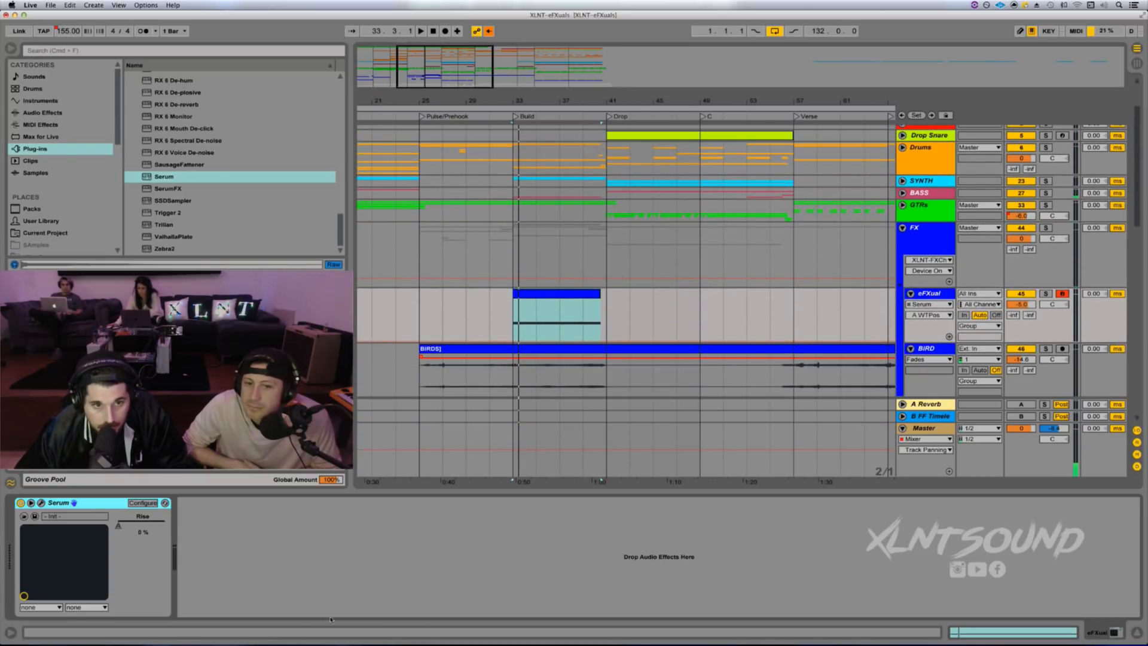
# Step: Raise the Rise macro to 100% and assign it to oscillator A's coarse pitch with an amount of 36, auditioning the result
pyautogui.click(41, 503)
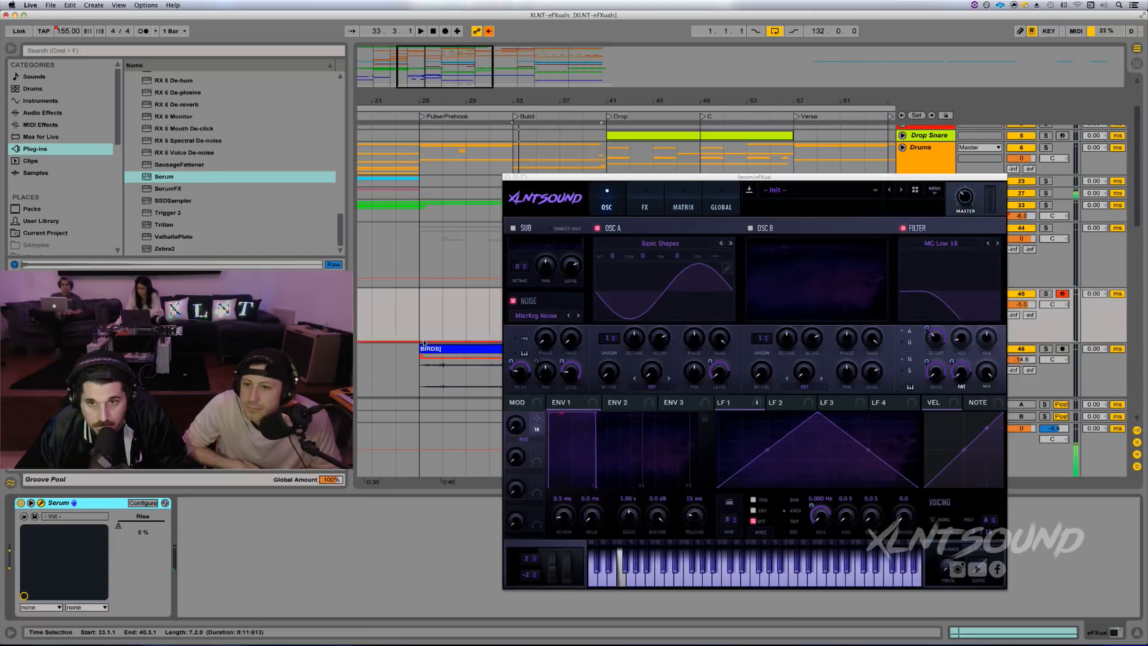
pyautogui.moveTo(526, 444); pyautogui.dragTo(515, 322)
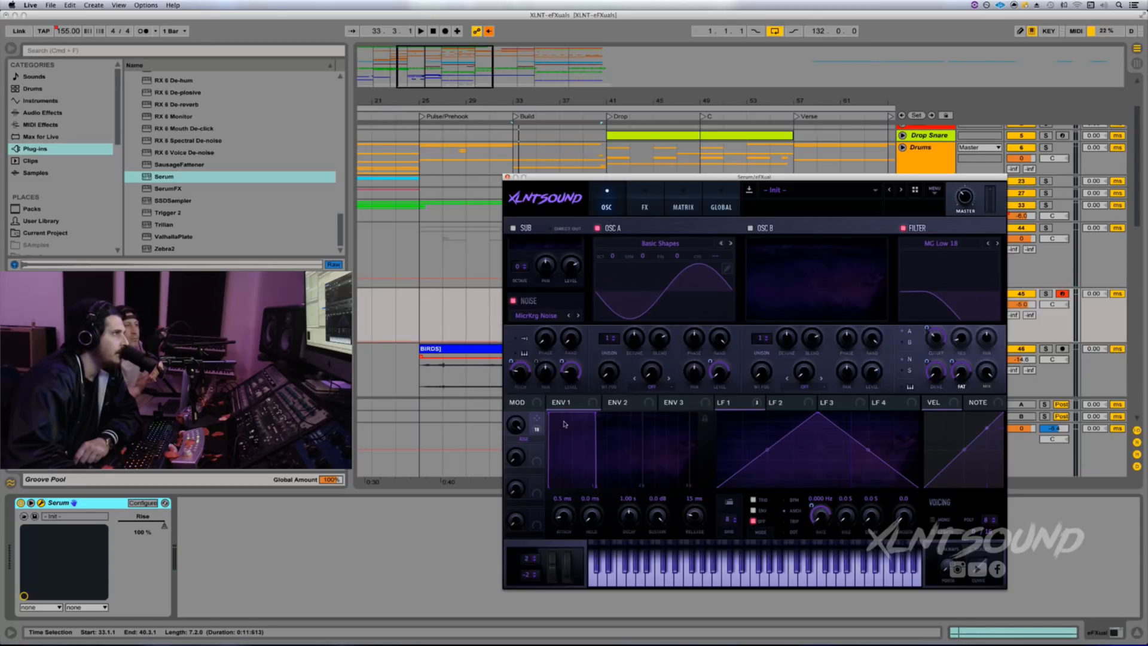
pyautogui.moveTo(536, 430)
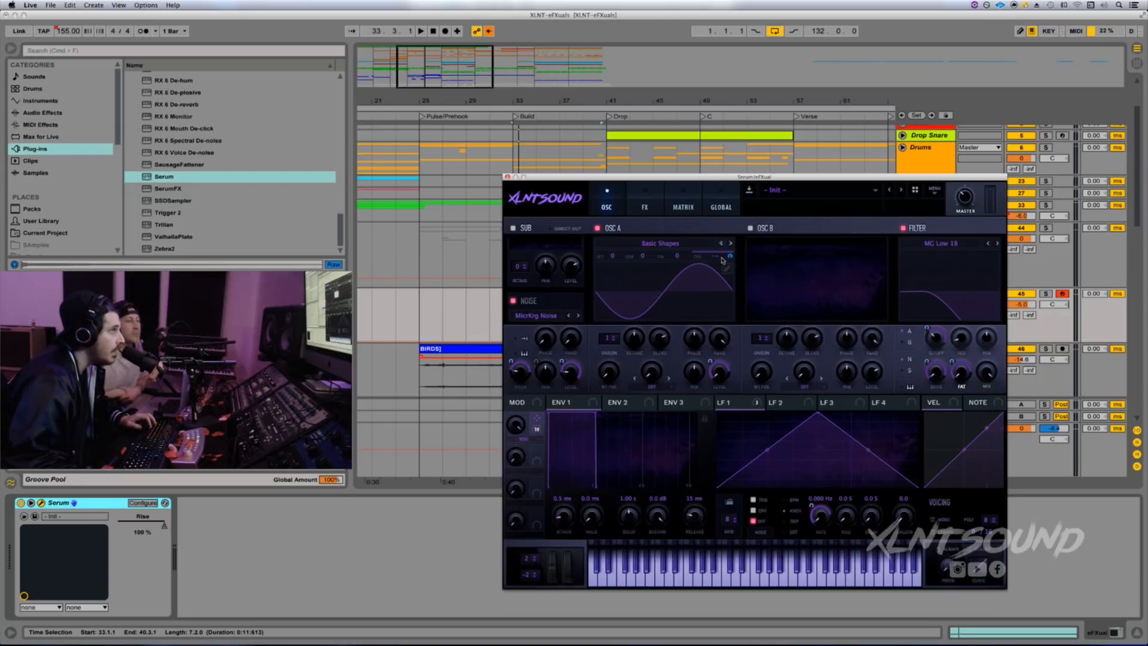
pyautogui.moveTo(730, 258)
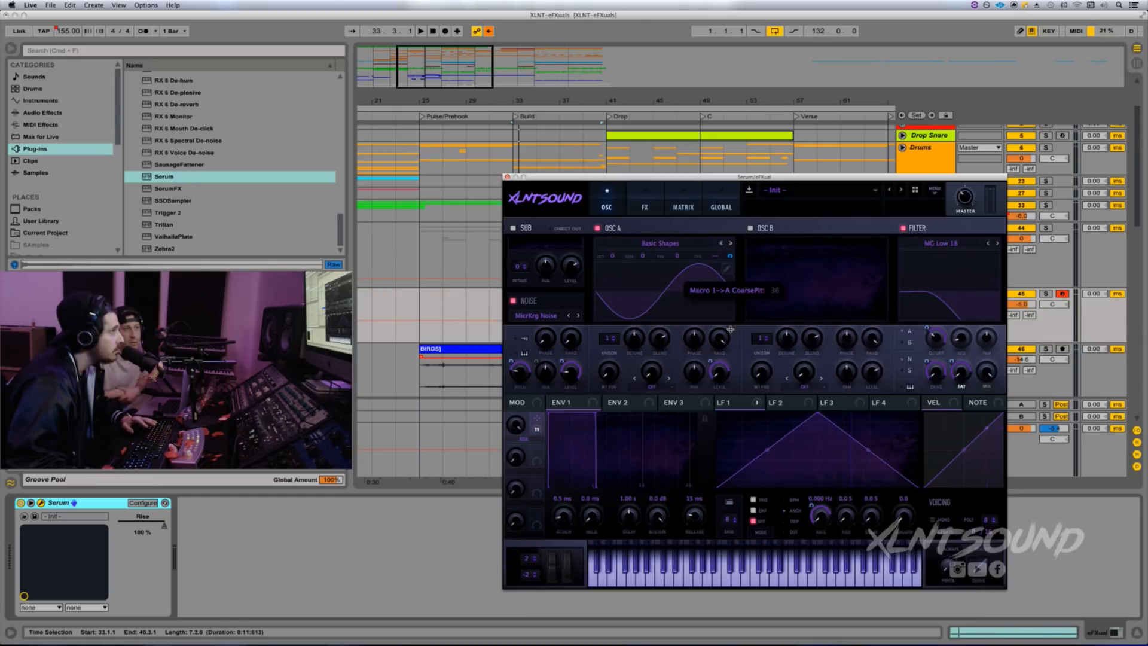
pyautogui.press('space')
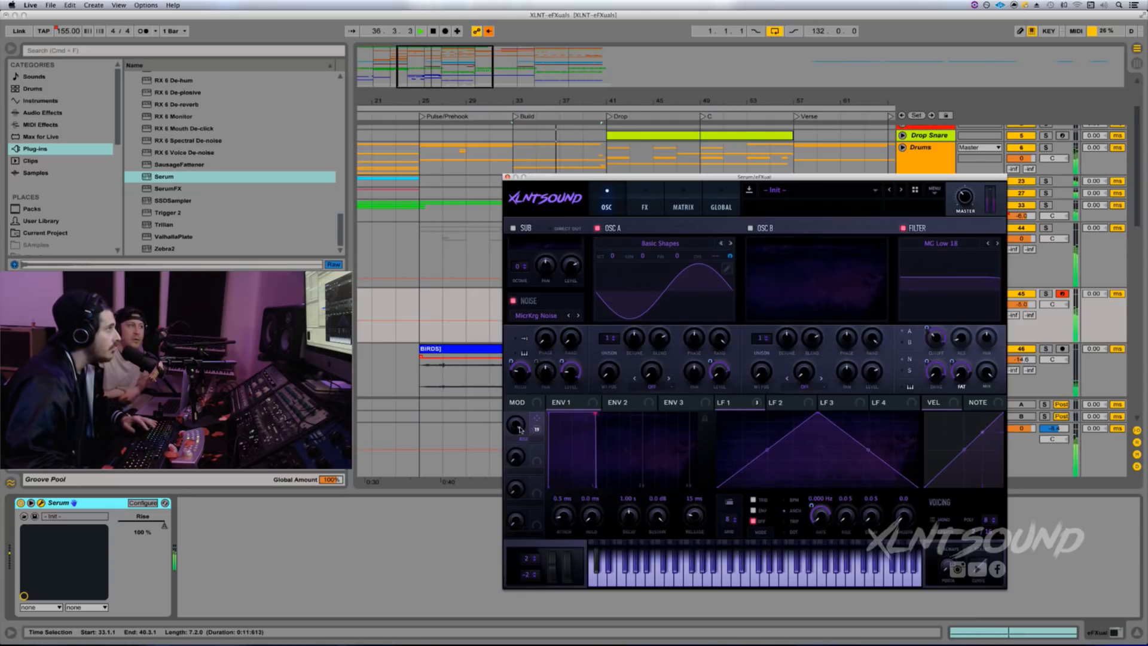
# Step: Return the Rise macro to 0%, re-enable its automation and play the Build, with the Serum window moved clear of the eFXual clip
pyautogui.press('space')
pyautogui.moveTo(520, 429); pyautogui.dragTo(536, 603)
pyautogui.click(489, 31)
pyautogui.press('space')
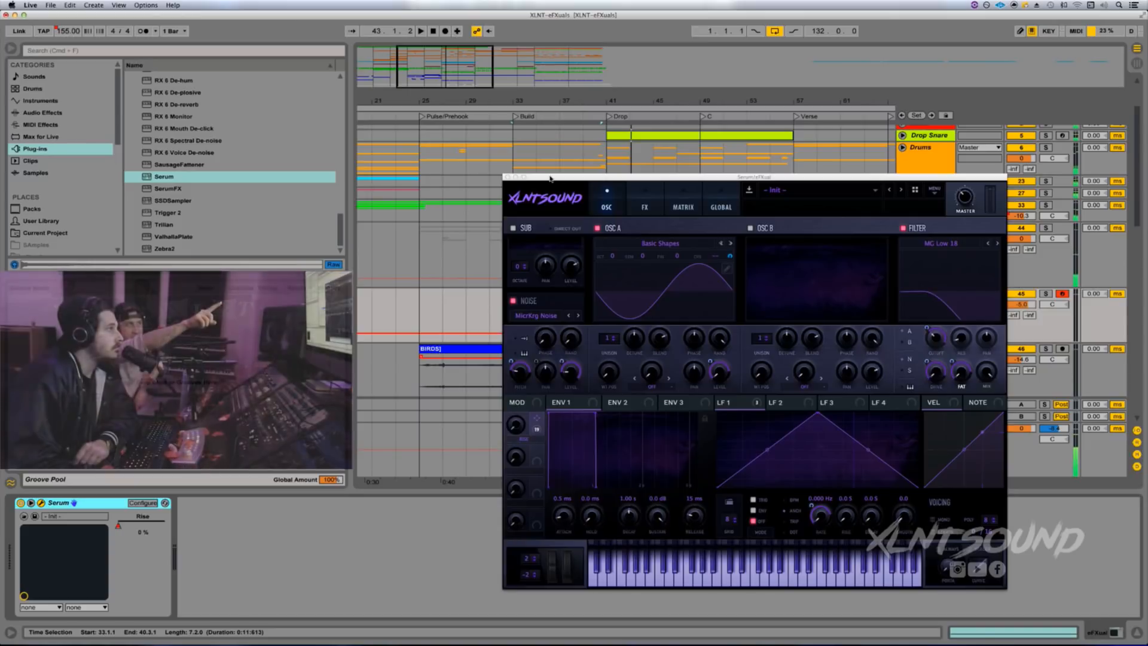
pyautogui.moveTo(550, 177); pyautogui.dragTo(782, 194)
pyautogui.moveTo(794, 190); pyautogui.dragTo(699, 142)
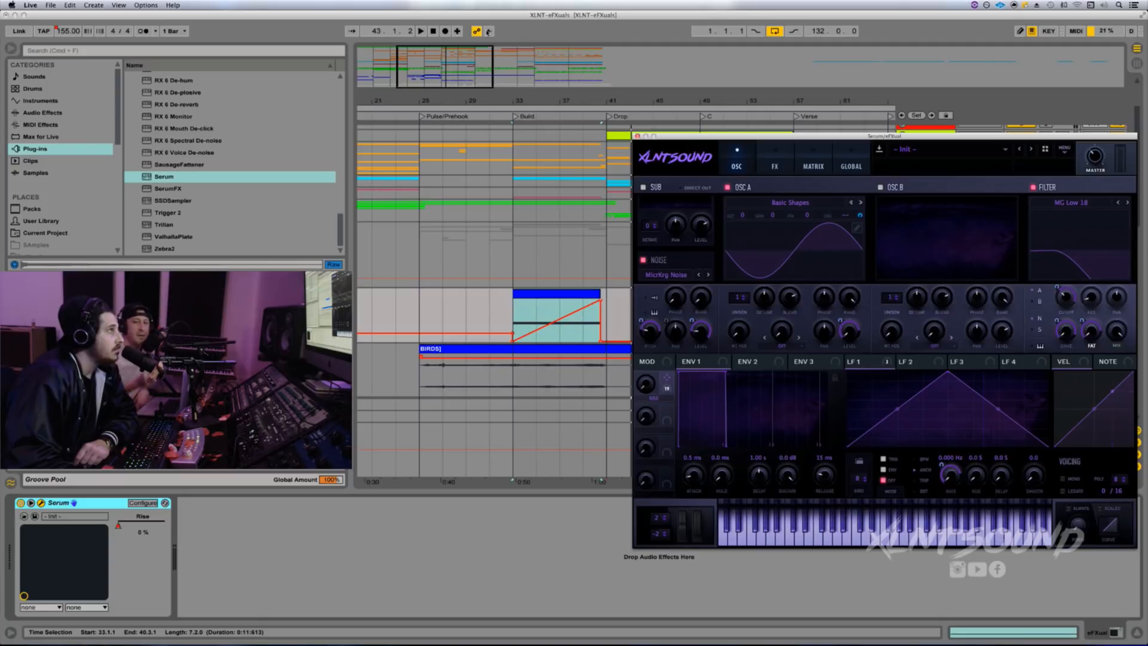
# Step: Set the playback position to 40.3.1, right at the end of the eFXual clip's Rise ramp
pyautogui.moveTo(609, 101); pyautogui.dragTo(620, 234)
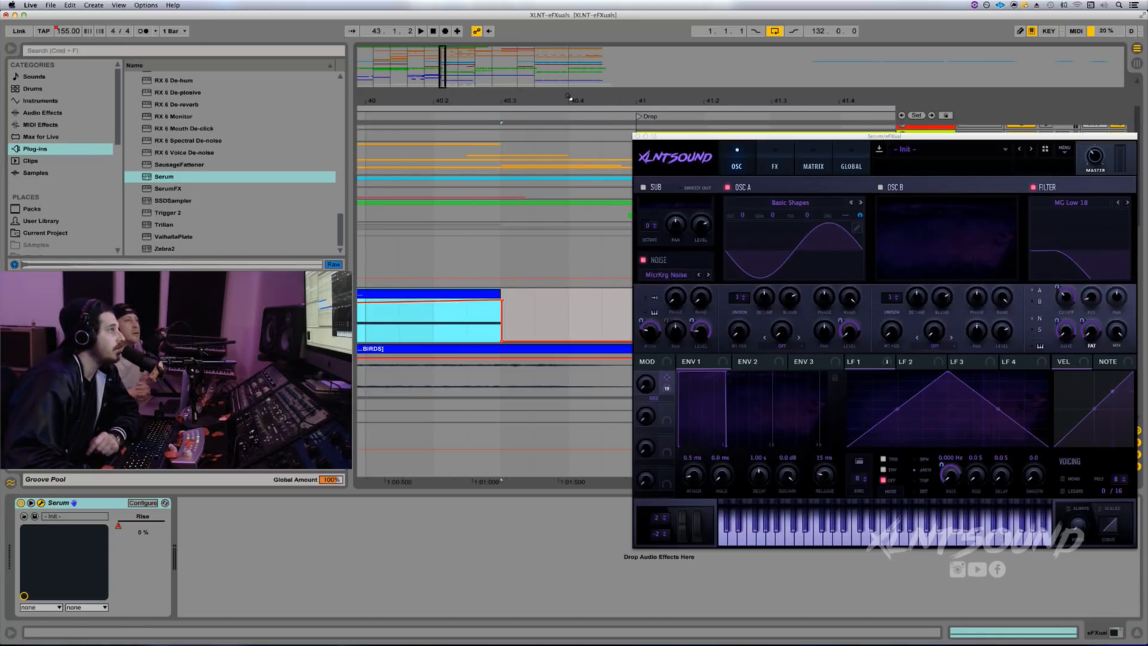
pyautogui.moveTo(568, 97); pyautogui.dragTo(569, 64)
pyautogui.hscroll(-5, 551, 319)
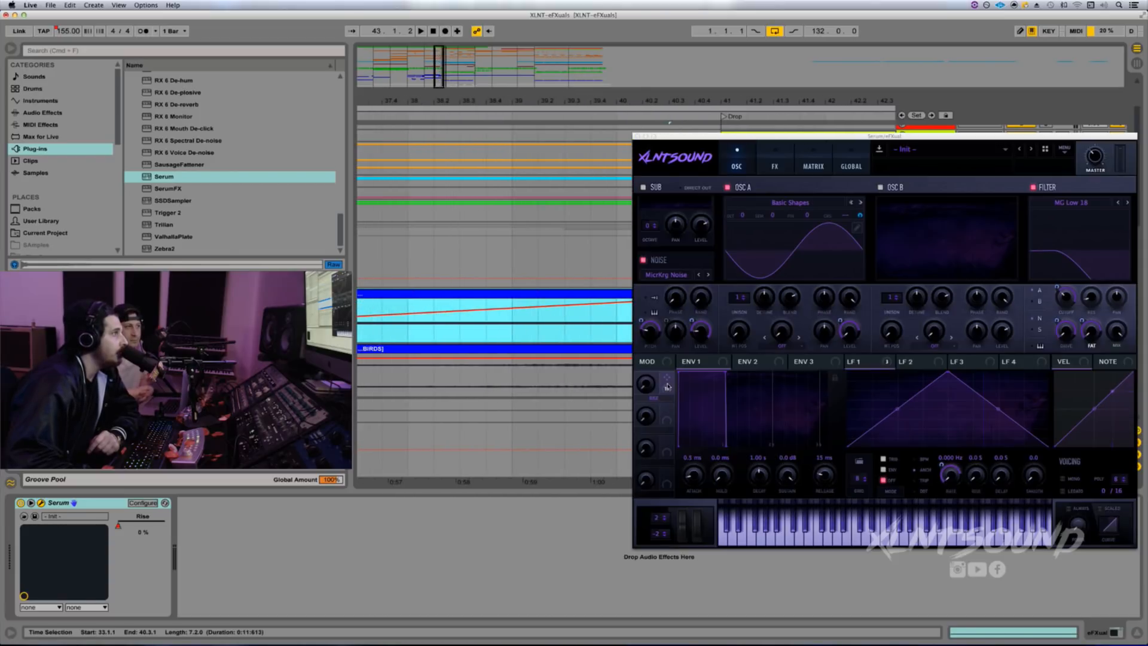
pyautogui.hscroll(5, 545, 312)
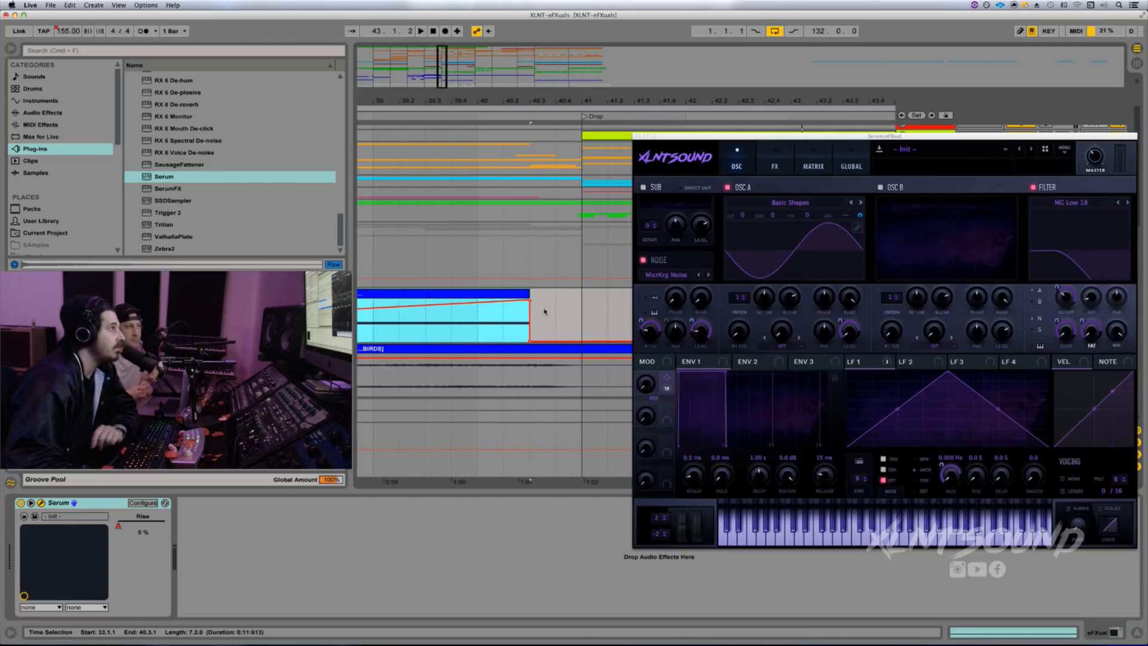
pyautogui.click(536, 320)
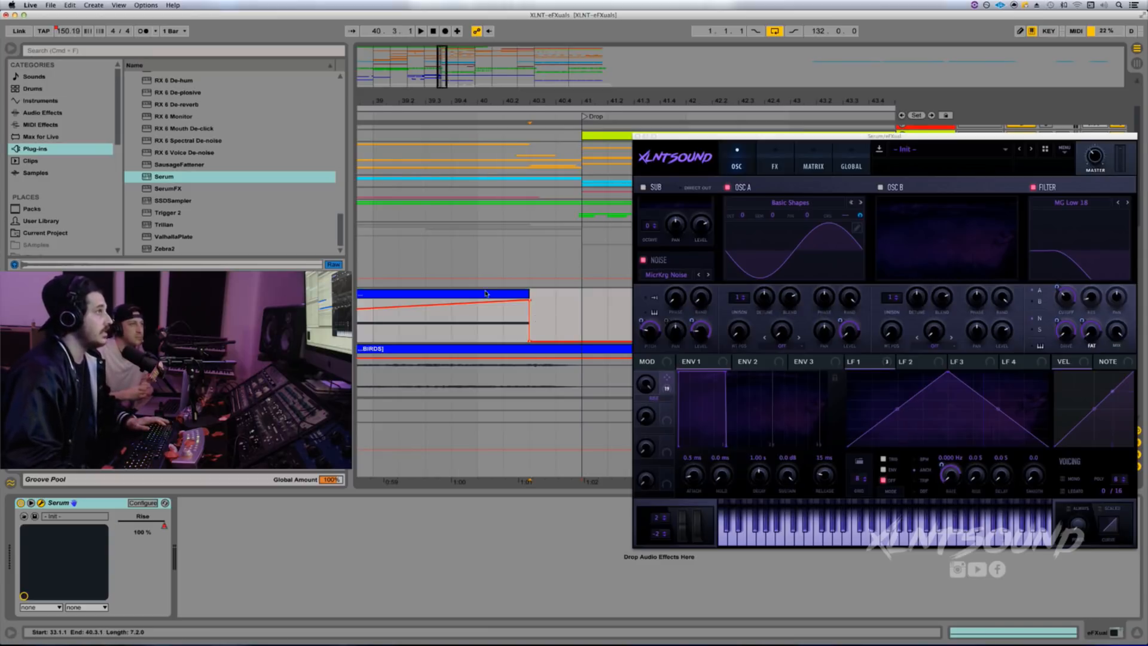
pyautogui.press('-')
pyautogui.press('-')
pyautogui.press('-')
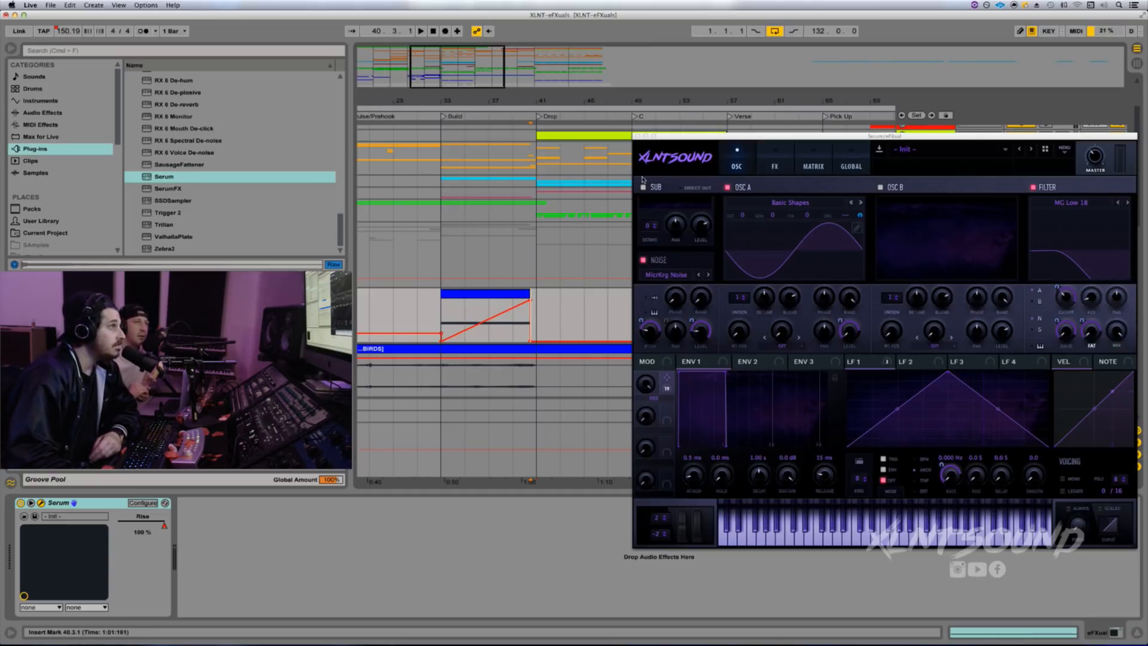
# Step: Set oscillator A to 6 unison voices, assign the Rise macro to its unison detune, and play the Build
pyautogui.moveTo(708, 137); pyautogui.dragTo(676, 130)
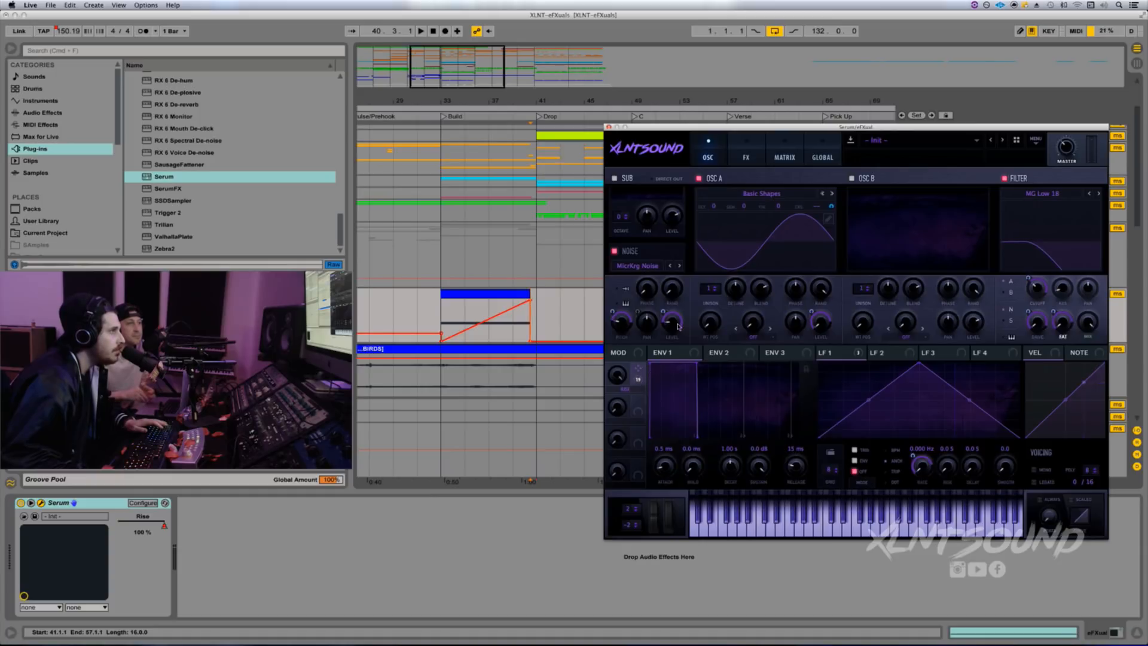
pyautogui.moveTo(636, 384); pyautogui.dragTo(709, 250)
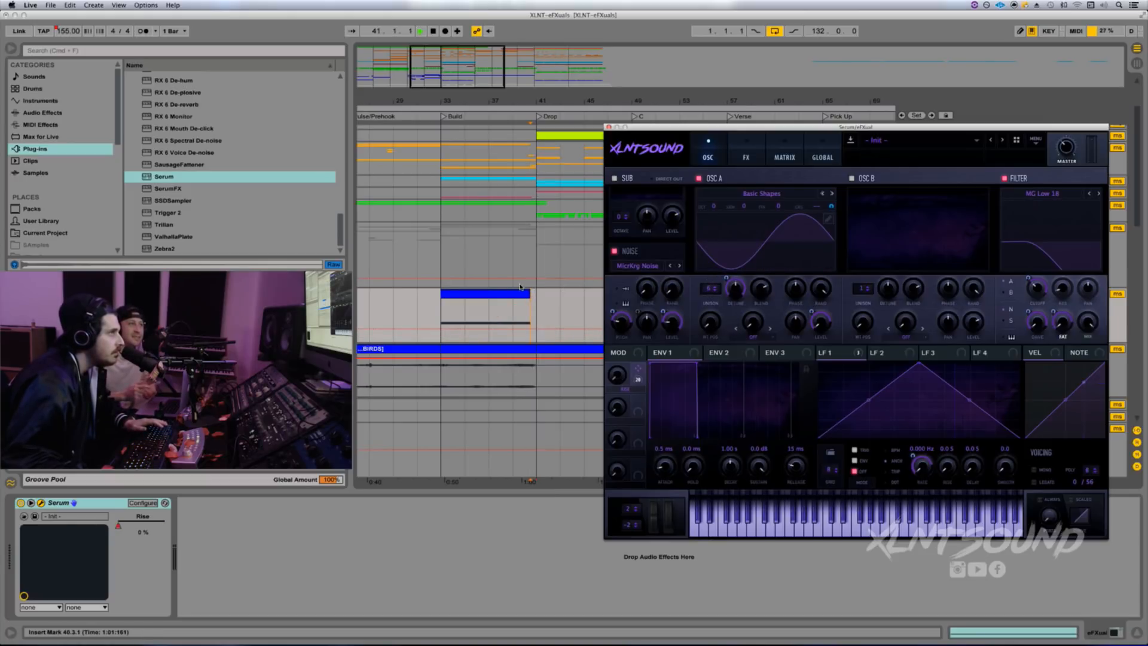
pyautogui.click(514, 294)
pyautogui.press('space')
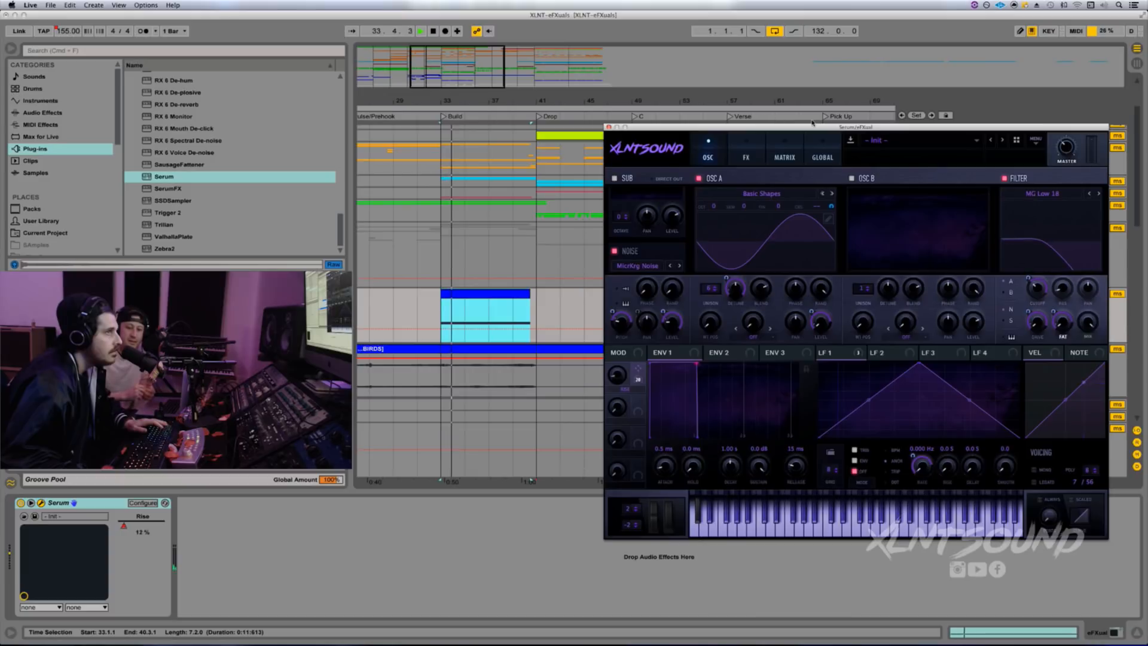
# Step: Move the Serum window clear of the track controls, solo the eFXual track and stop playback after the Build
pyautogui.moveTo(827, 128); pyautogui.dragTo(755, 112)
pyautogui.click(1046, 294)
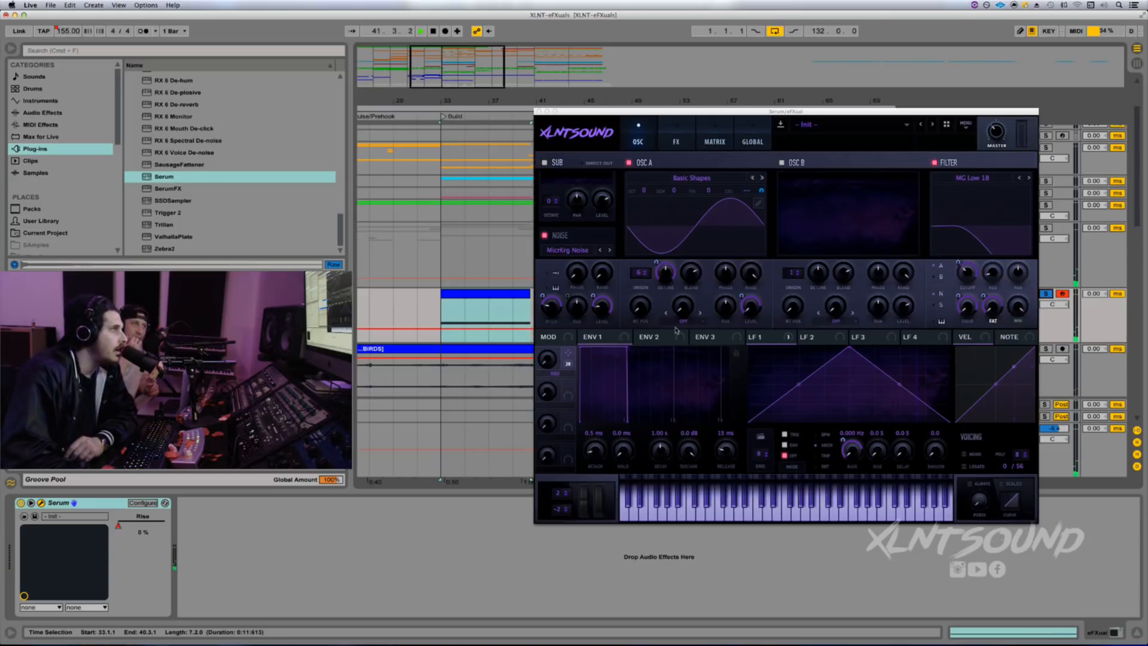
pyautogui.press('space')
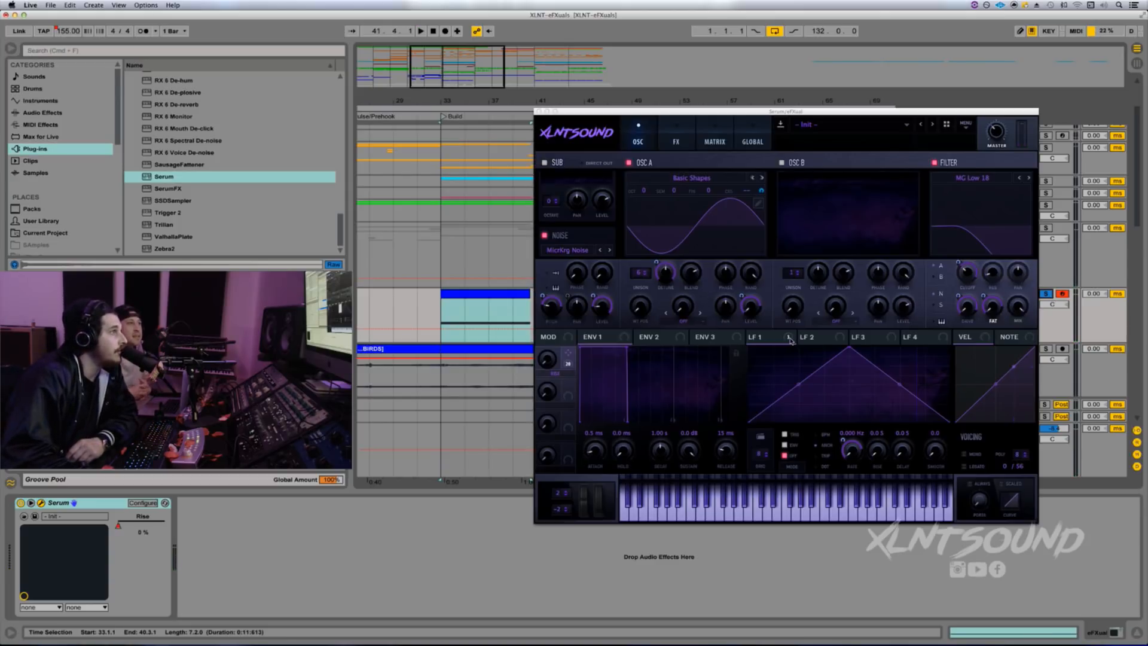
# Step: Assign LFO 1 to oscillator A's pan and audition the Build
pyautogui.moveTo(788, 339)
pyautogui.mouseDown()
pyautogui.moveTo(714, 295)
pyautogui.moveTo(719, 312)
pyautogui.mouseUp()
pyautogui.press('space')
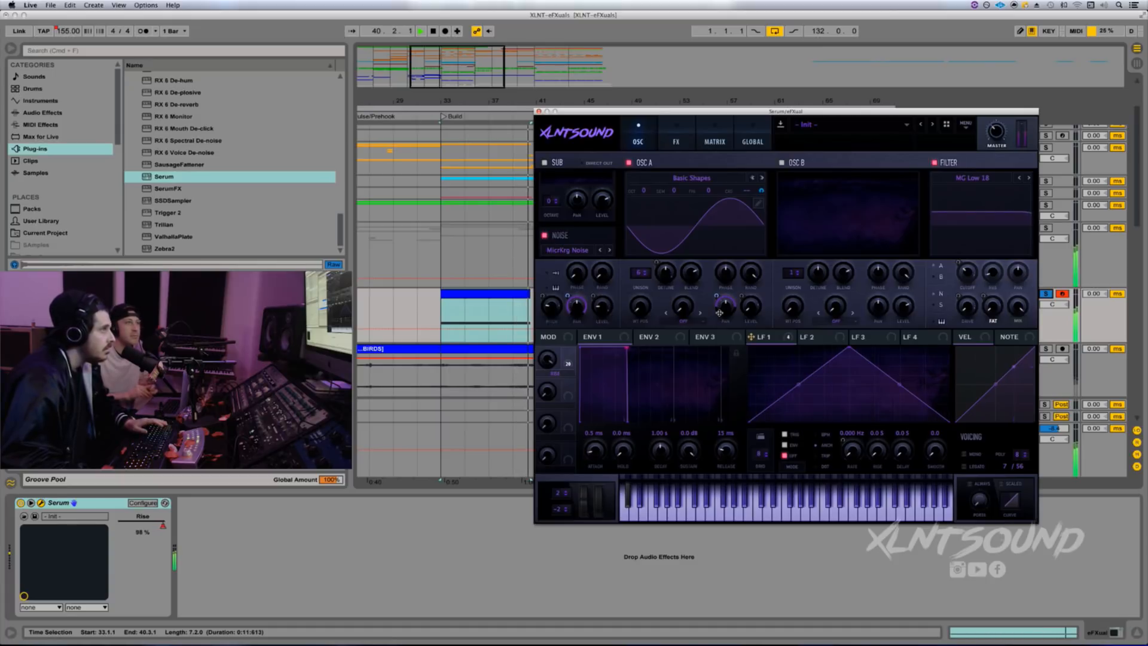
pyautogui.press('space')
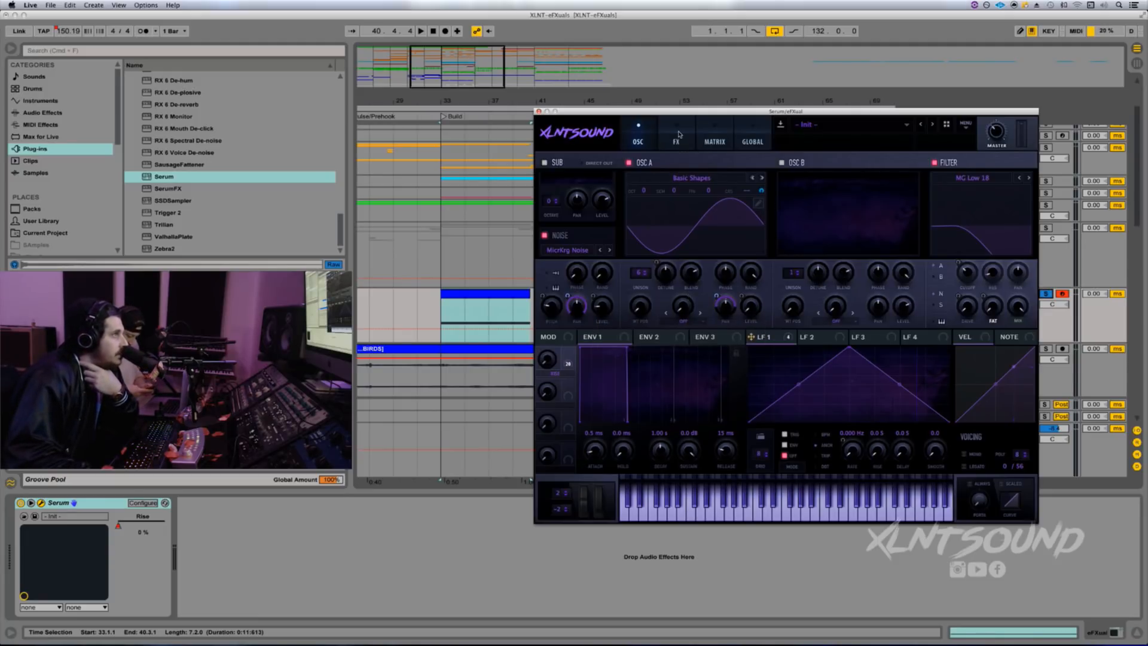
# Step: In Serum's modulation matrix, route Macro 1 to the global Mast.Tun destination in the first empty row
pyautogui.click(678, 134)
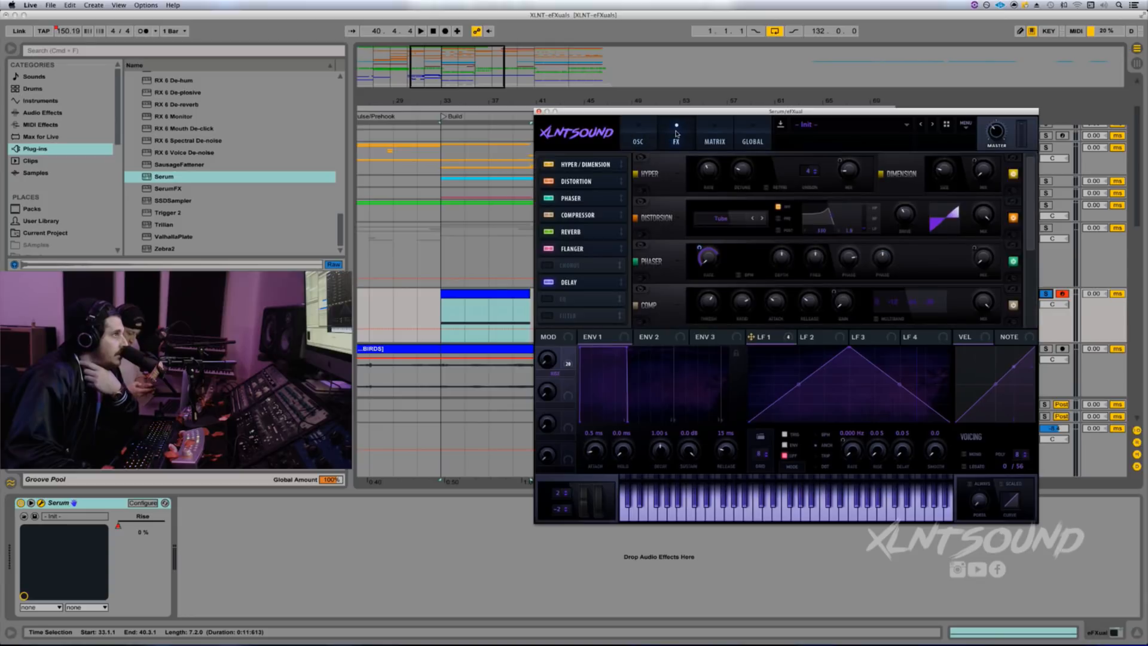
pyautogui.click(721, 134)
pyautogui.scroll(-10, 755, 252)
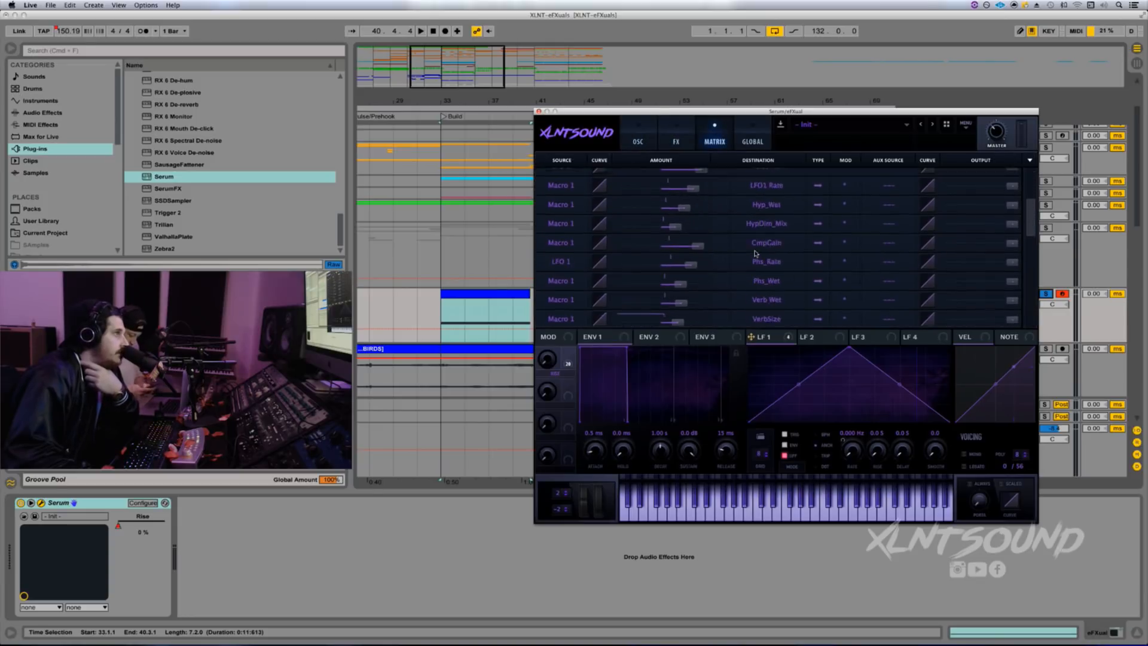
pyautogui.scroll(-5, 756, 252)
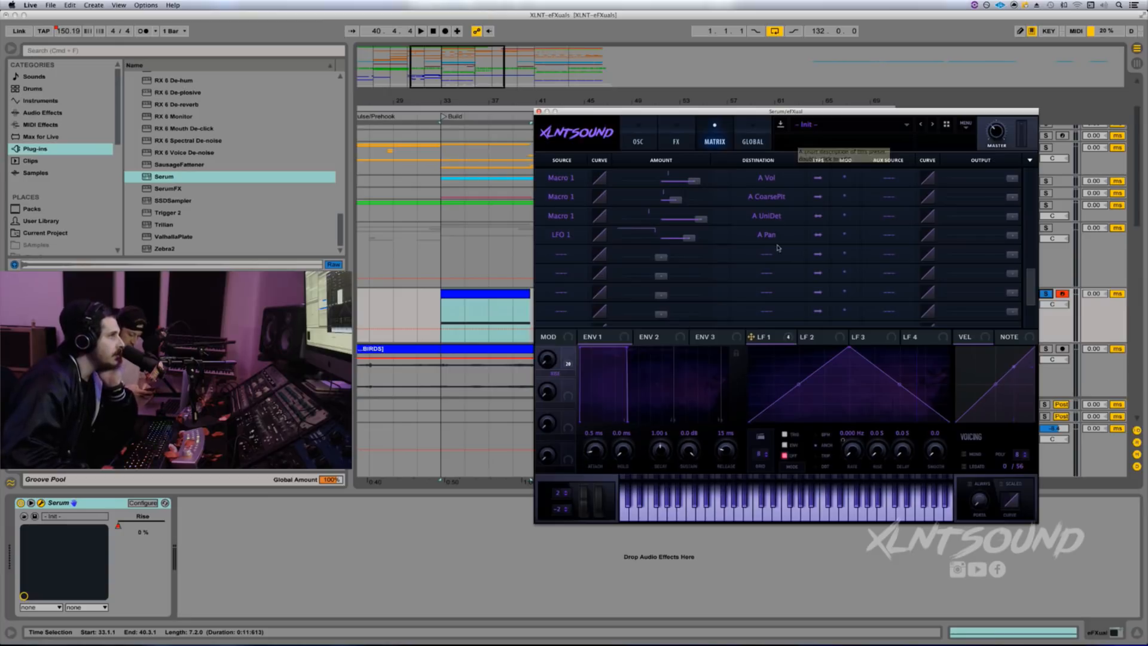
pyautogui.click(755, 260)
pyautogui.moveTo(774, 320)
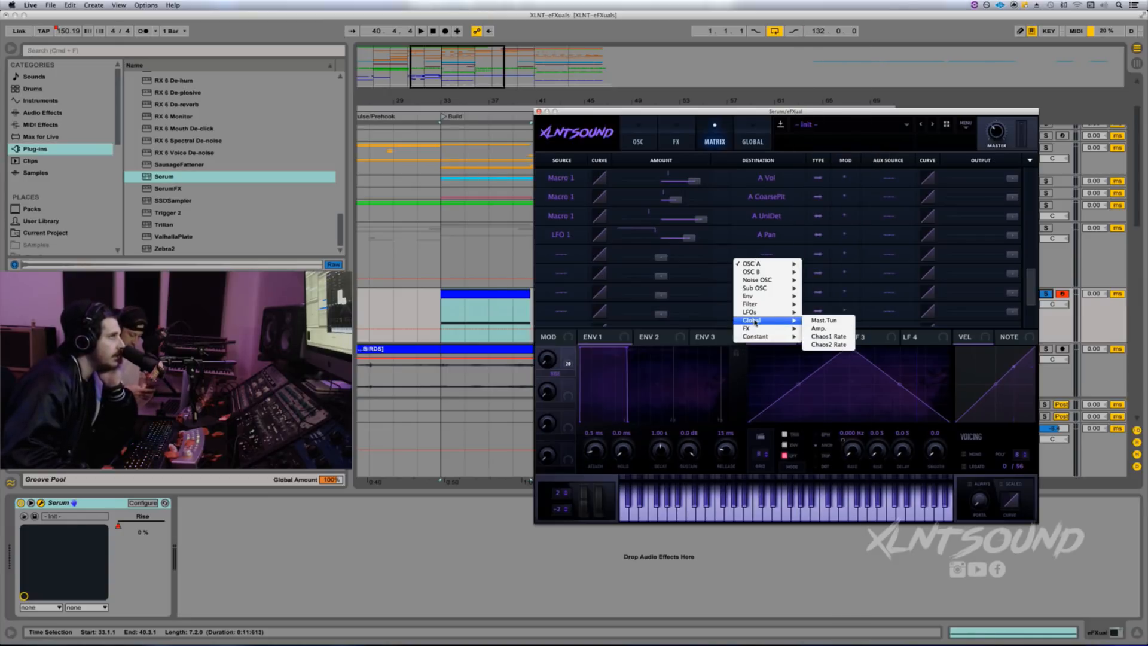
pyautogui.click(816, 321)
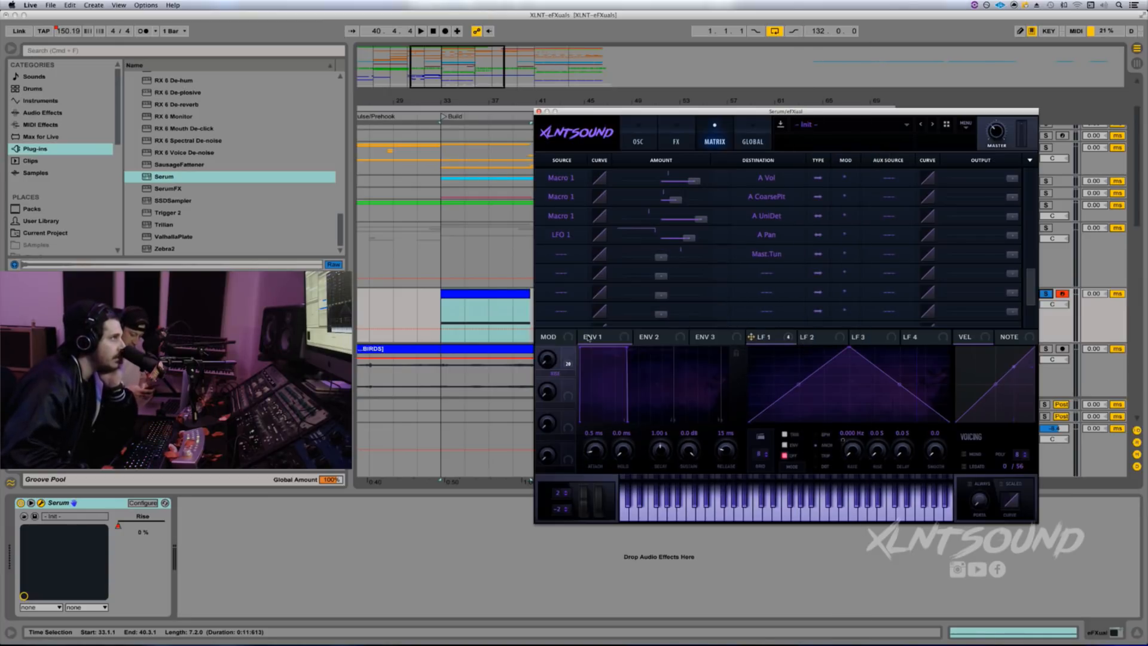
pyautogui.click(562, 257)
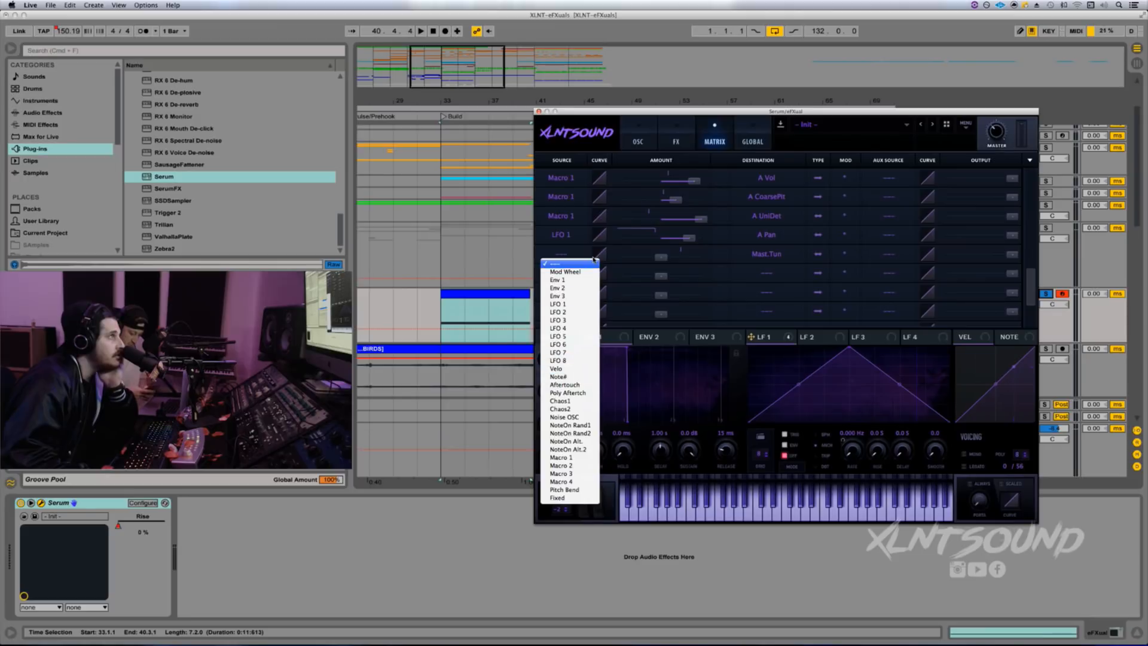
pyautogui.click(561, 458)
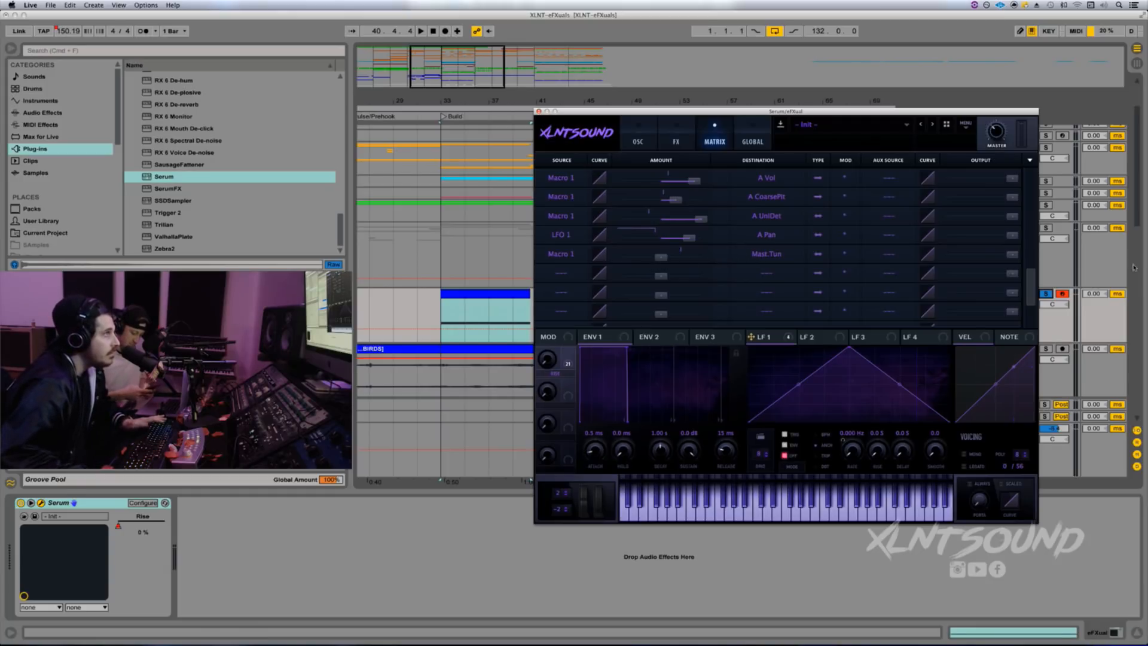
# Step: Give the Macro 1 to Mast.Tun routing a small positive amount, auditioning the Build, and close the Serum window
pyautogui.press('space')
pyautogui.moveTo(662, 259); pyautogui.dragTo(669, 258)
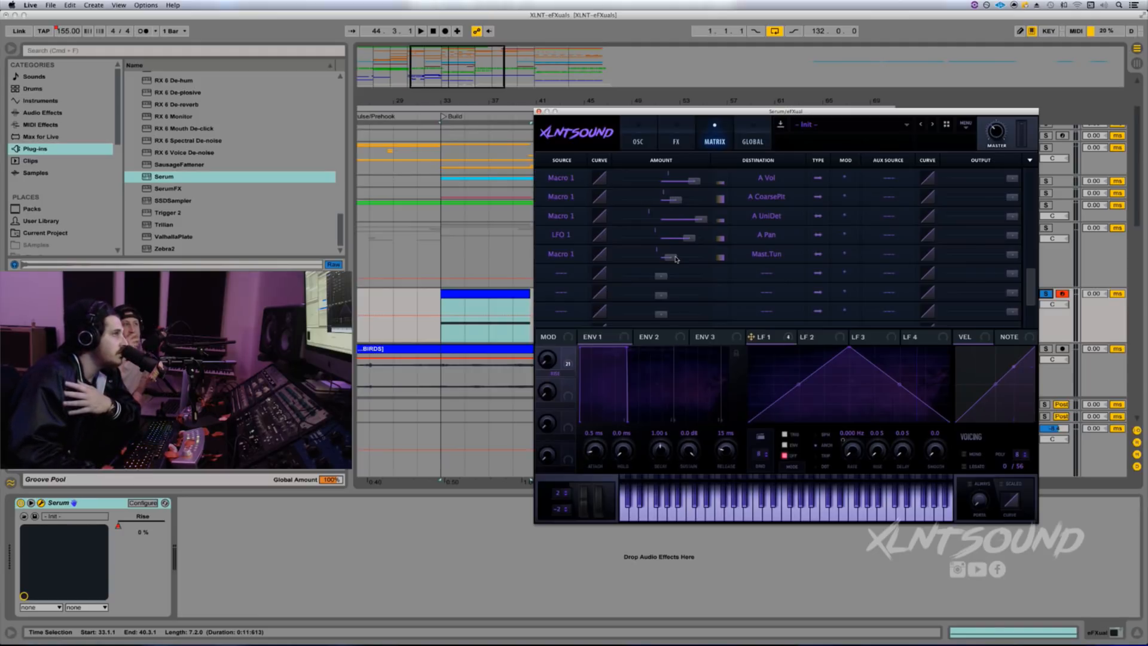
pyautogui.moveTo(675, 260)
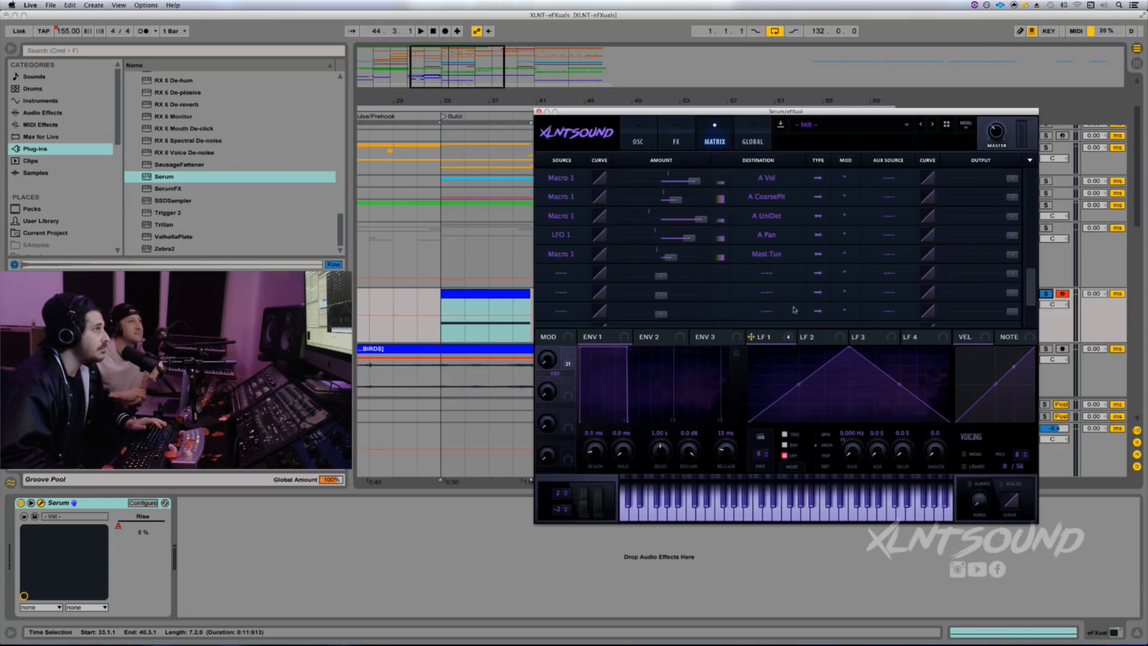
pyautogui.click(539, 112)
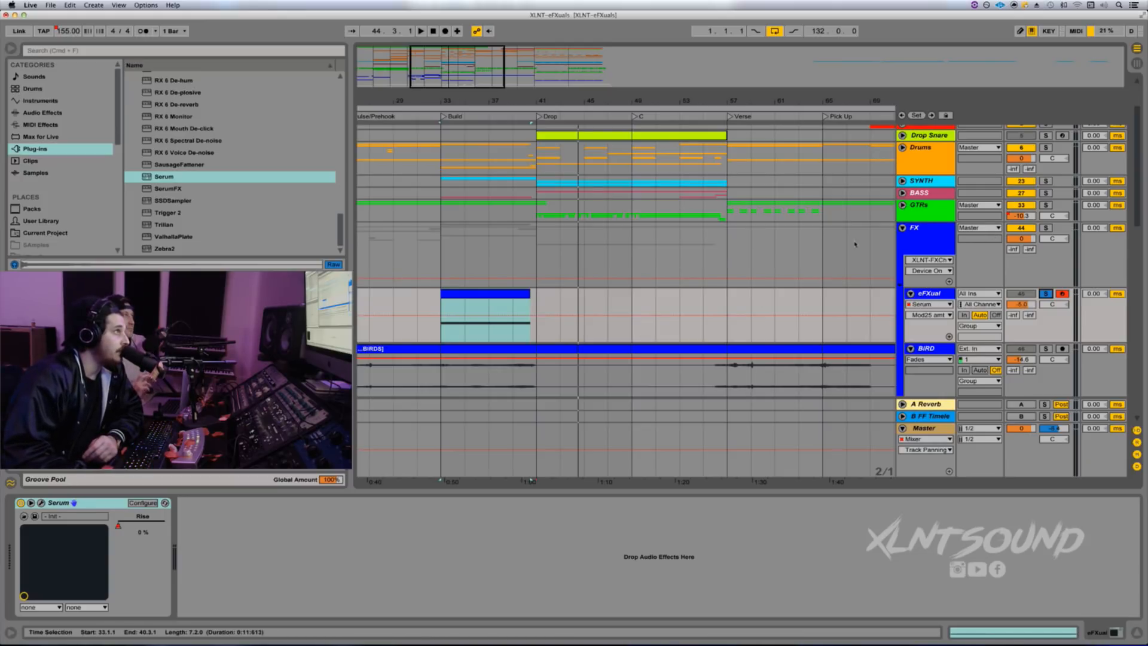
# Step: Select the eFXual track from 33.1.1 to 41.1.1 and insert a new audio track directly below it
pyautogui.moveTo(611, 102); pyautogui.dragTo(555, 59)
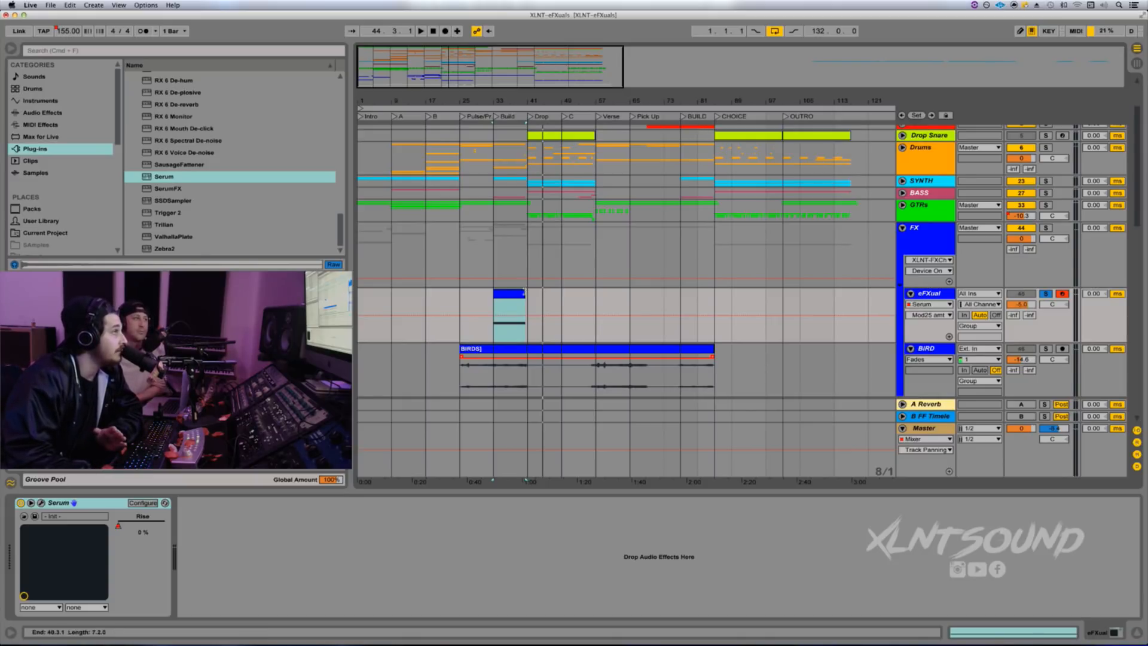
pyautogui.moveTo(506, 103); pyautogui.dragTo(505, 156)
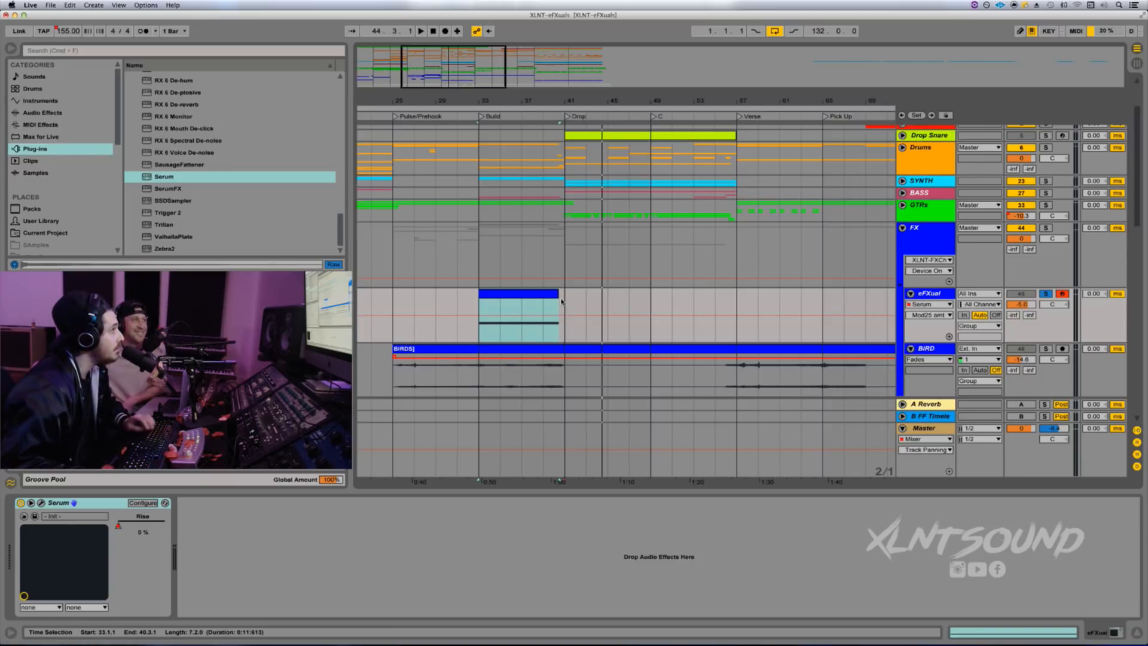
pyautogui.moveTo(564, 303); pyautogui.dragTo(475, 302)
pyautogui.hscroll(1, 476, 303)
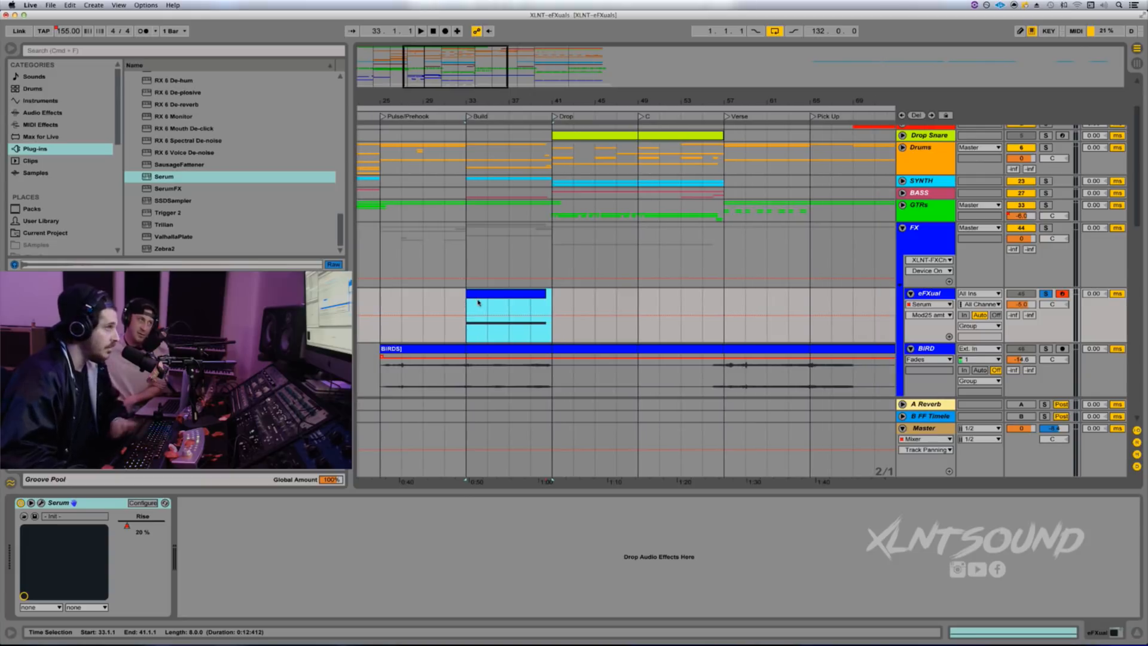
pyautogui.press('super+shift+m')
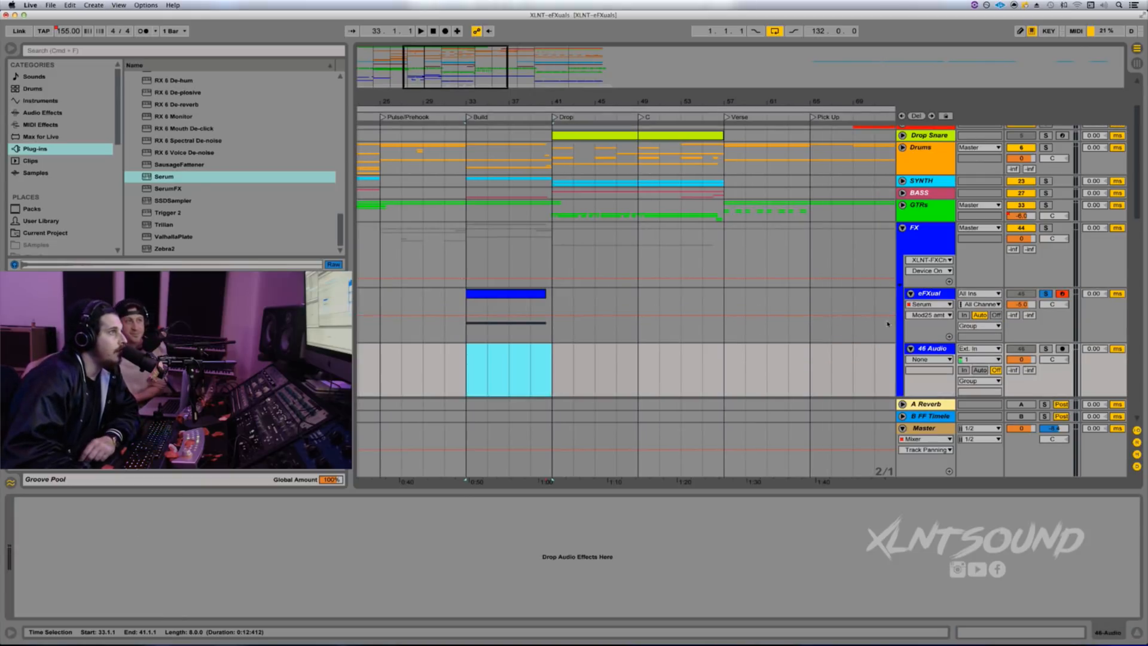
# Step: Freeze the eFXual track and select its Build clip
pyautogui.rightClick(929, 296)
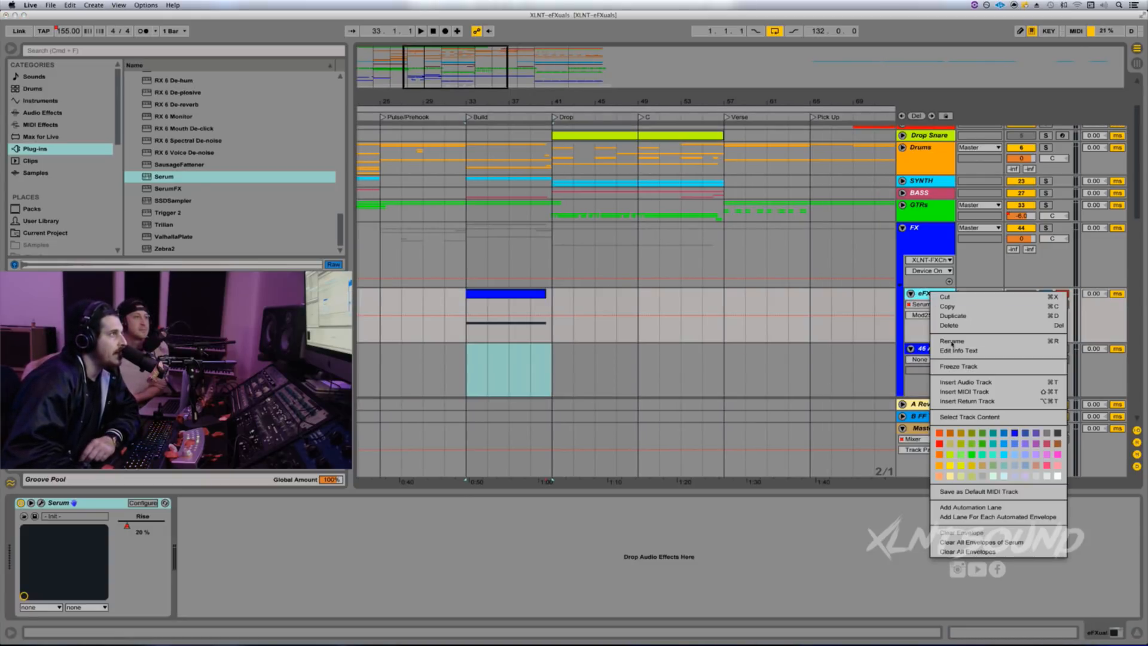
pyautogui.click(957, 369)
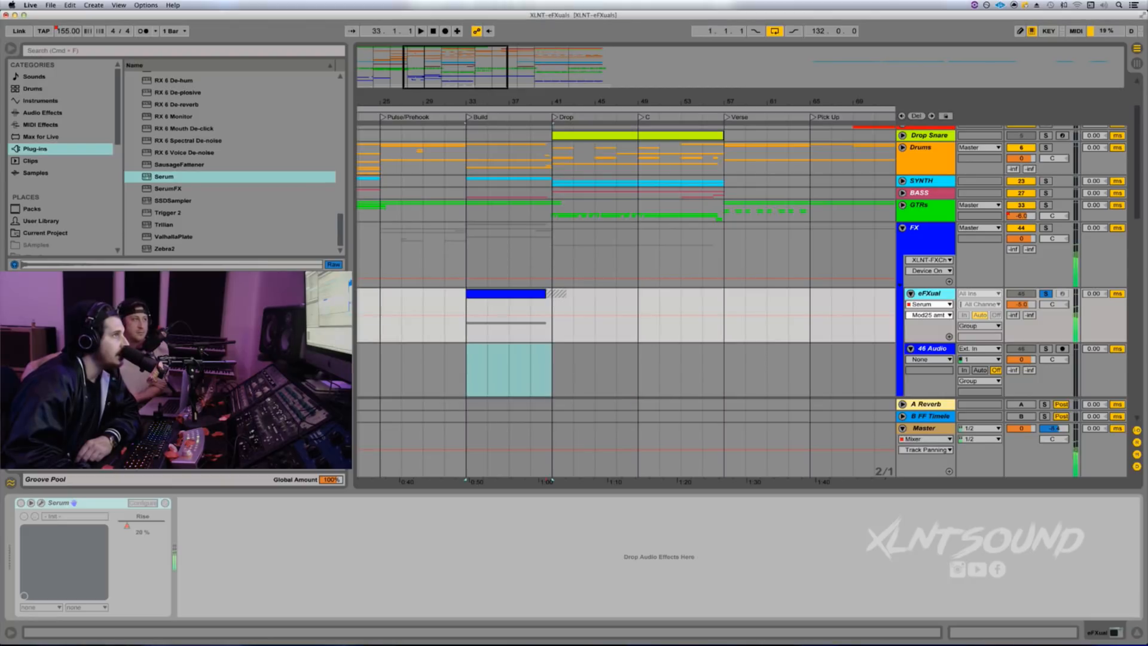
pyautogui.click(509, 293)
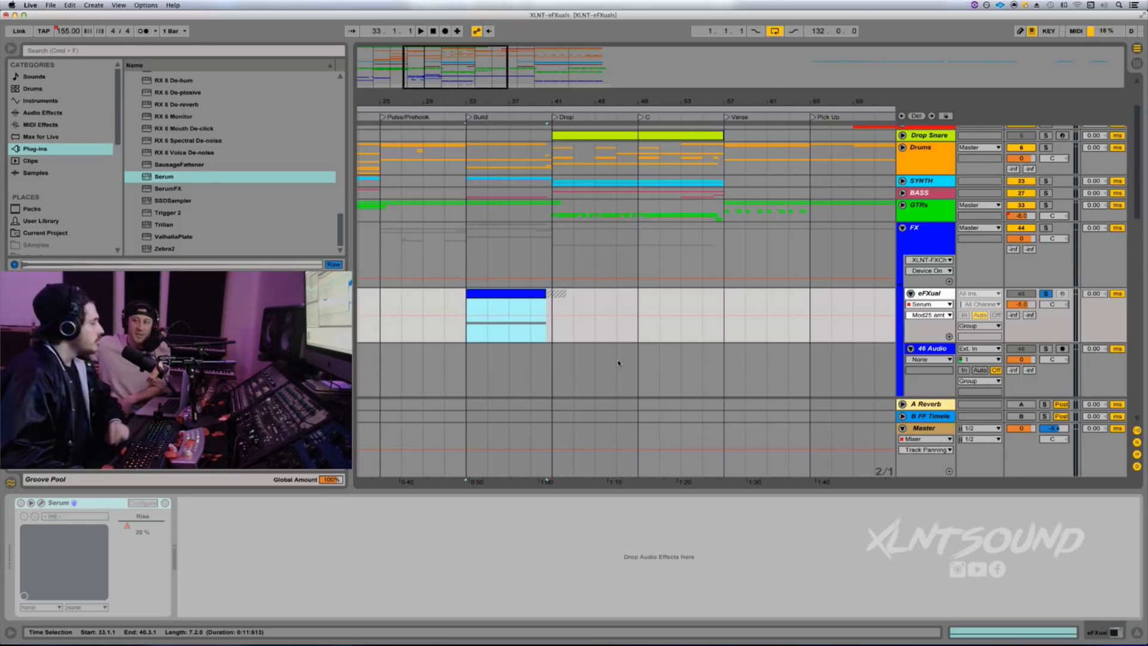
pyautogui.rightClick(505, 295)
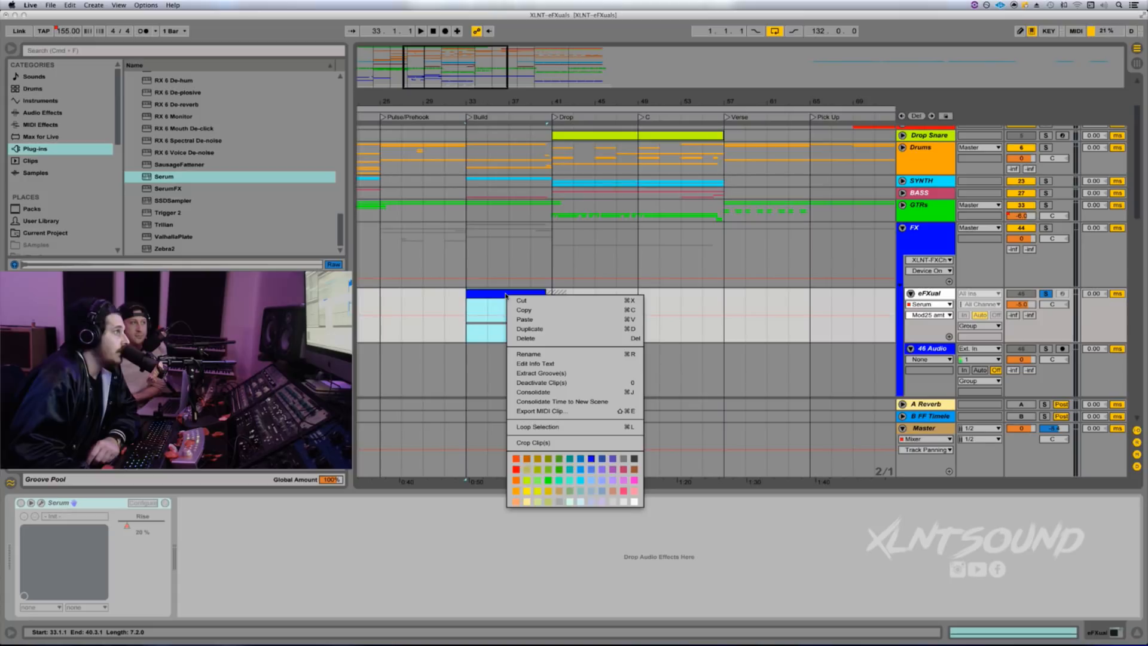
pyautogui.click(499, 323)
pyautogui.rightClick(938, 297)
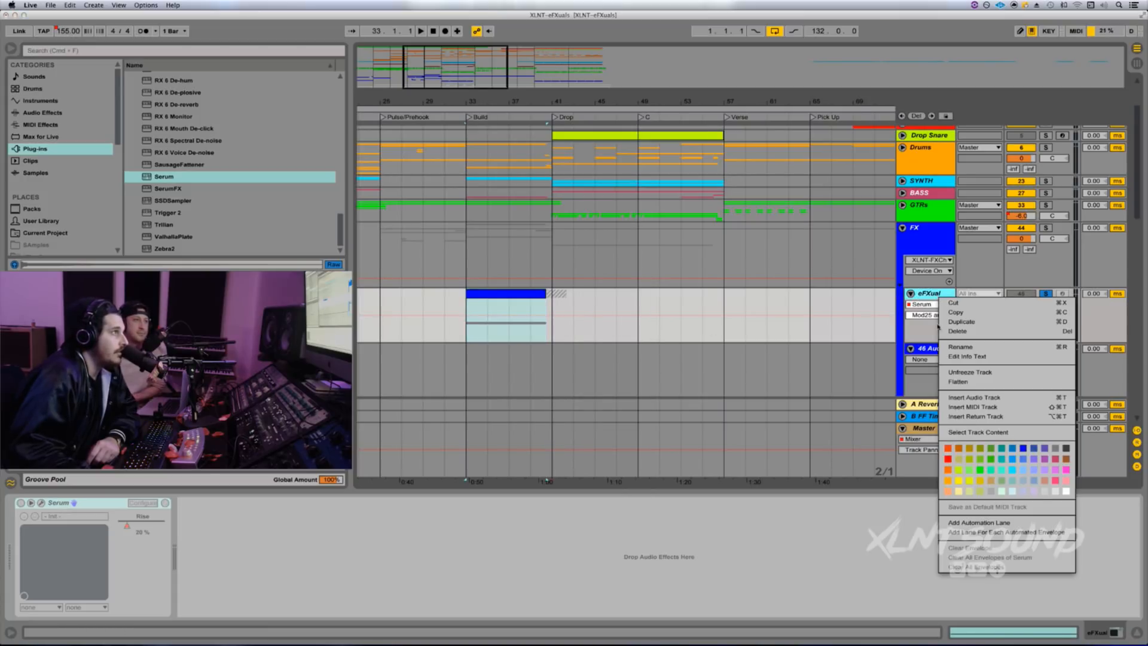
pyautogui.click(776, 321)
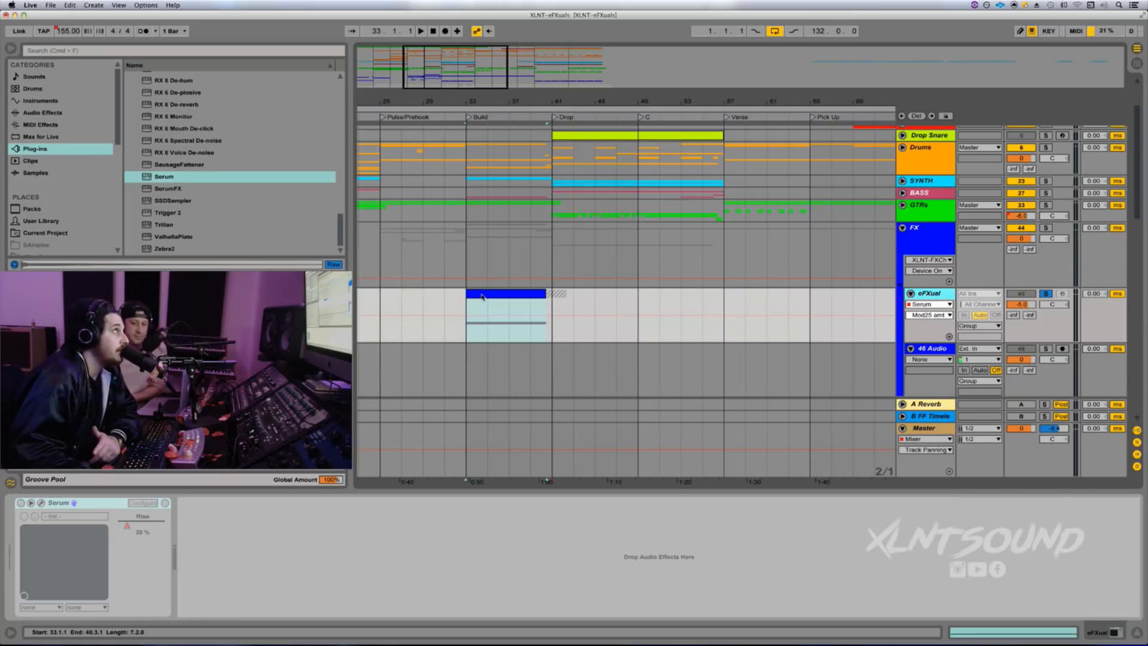
# Step: Copy the frozen Build clip from eFXual onto the new audio track below, solo that track and play it
pyautogui.click(482, 297)
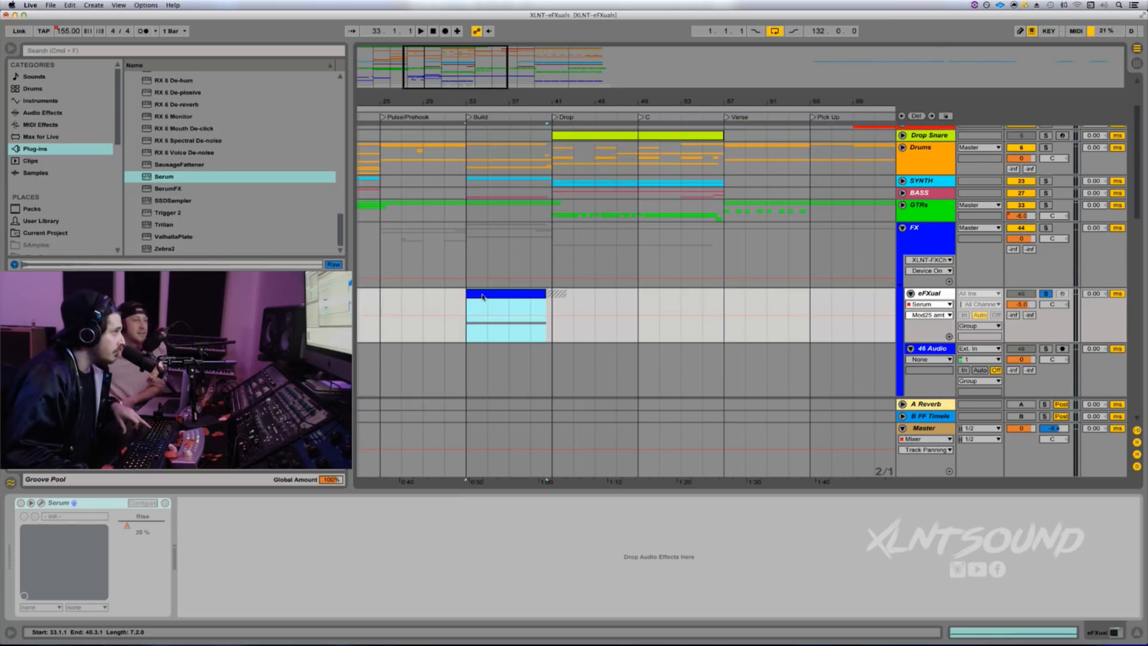
pyautogui.moveTo(483, 297); pyautogui.dragTo(483, 352)
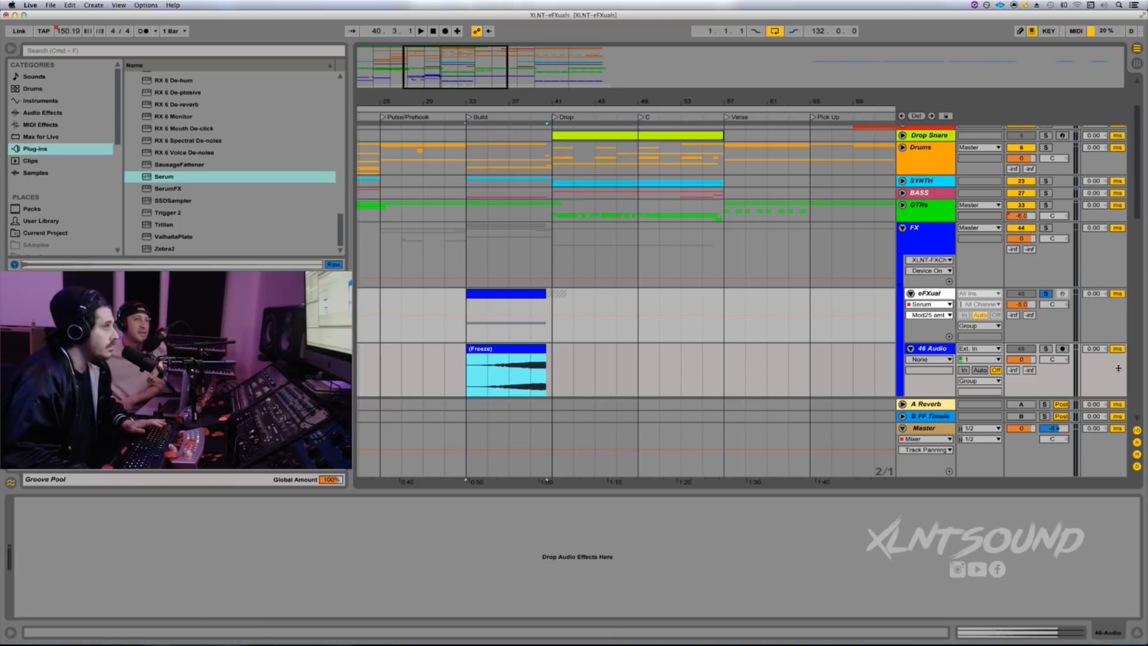
pyautogui.click(1046, 348)
pyautogui.press('space')
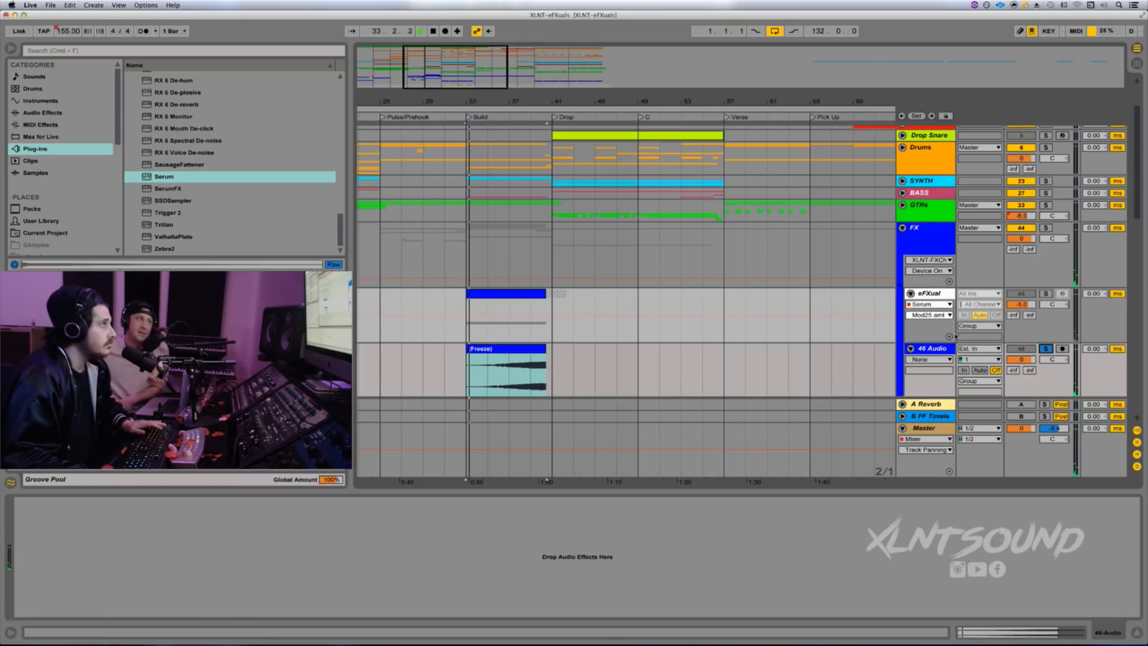
# Step: Finish auditioning the printed Build clip, unsolo the new audio track, stop playback and deactivate the eFXual track
pyautogui.moveTo(530, 101); pyautogui.dragTo(528, 156)
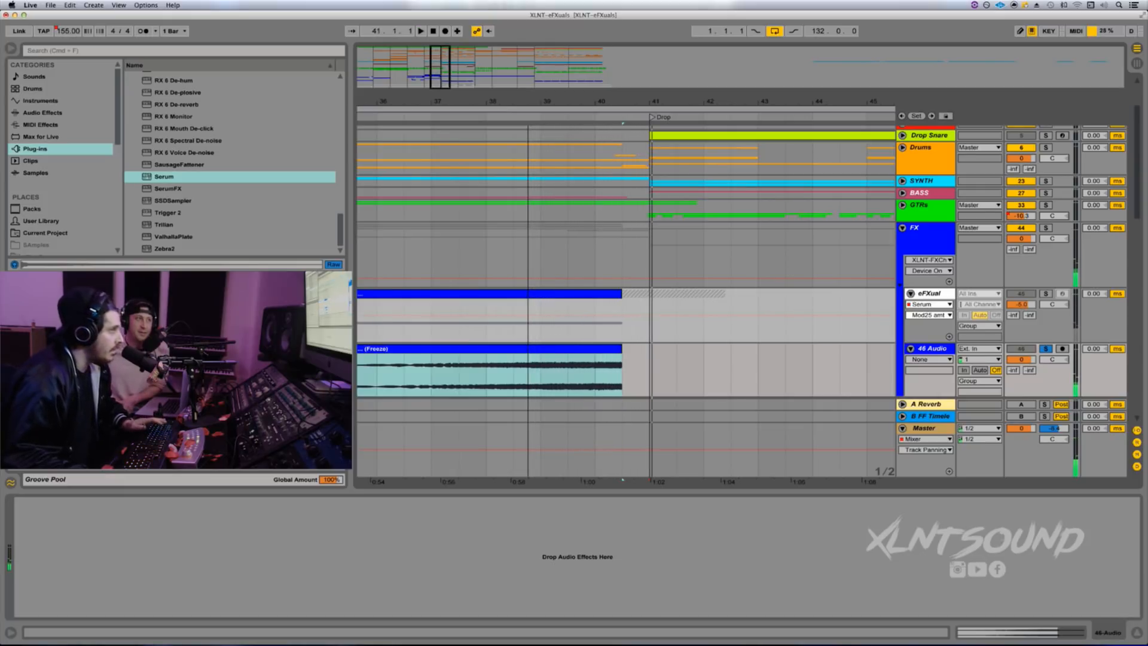
pyautogui.moveTo(528, 102); pyautogui.dragTo(528, 42)
pyautogui.press('space')
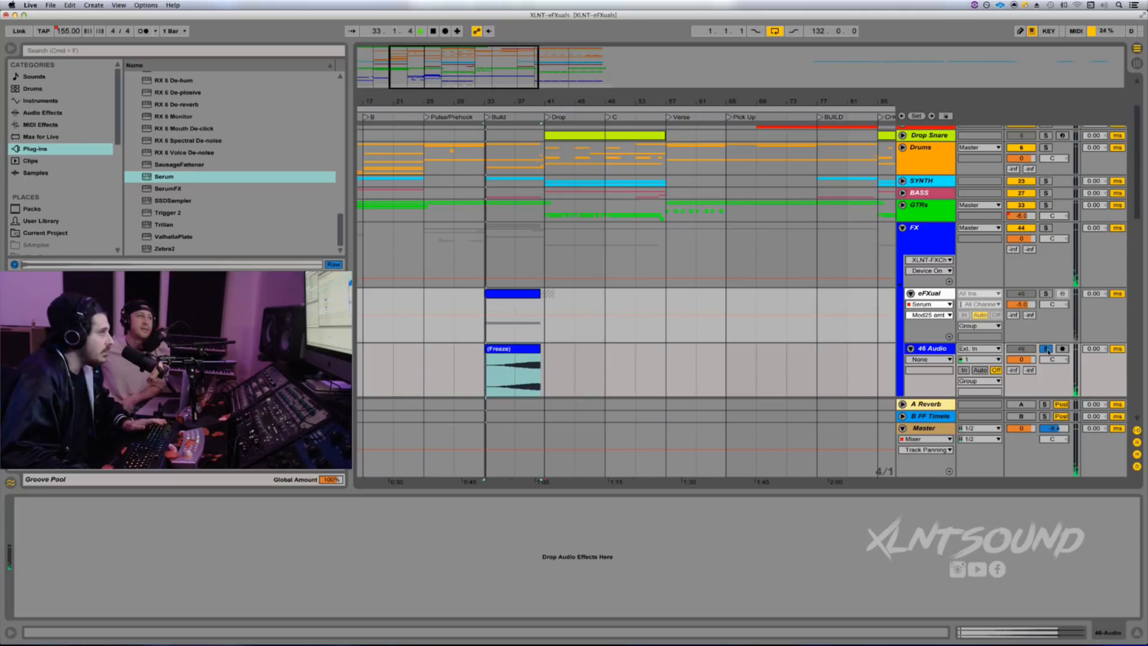
pyautogui.click(1047, 350)
pyautogui.press('space')
pyautogui.click(1022, 294)
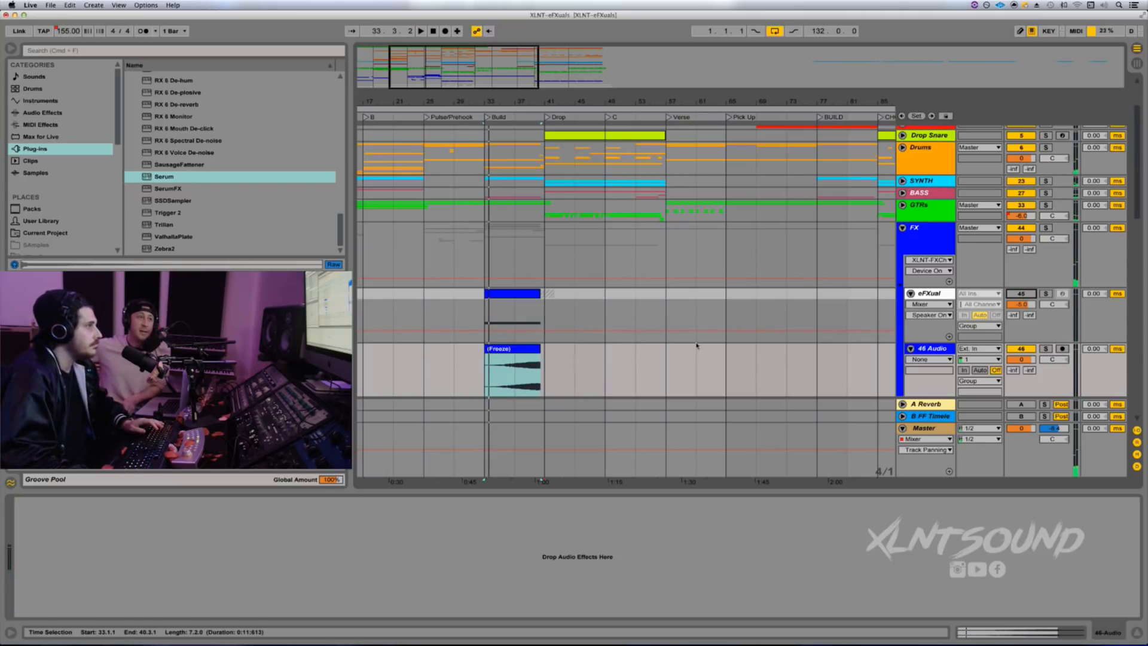
# Step: Rename the frozen Build clip on the new audio track as XLNT-FX Riser
pyautogui.click(520, 352)
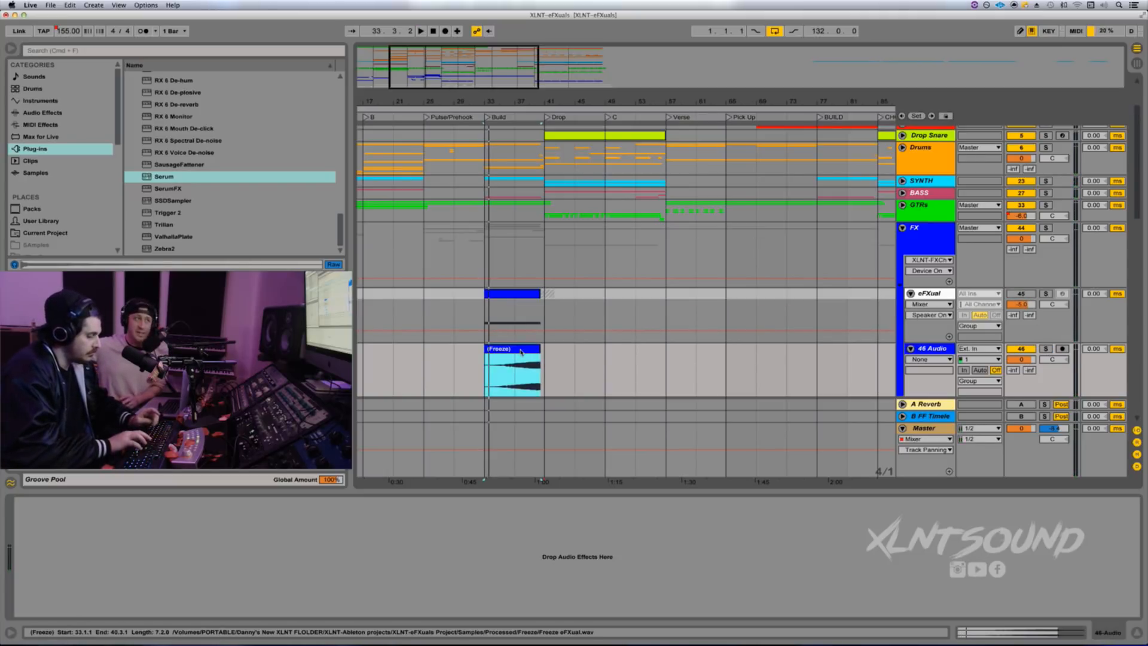
pyautogui.press('super+r')
pyautogui.write('xl')
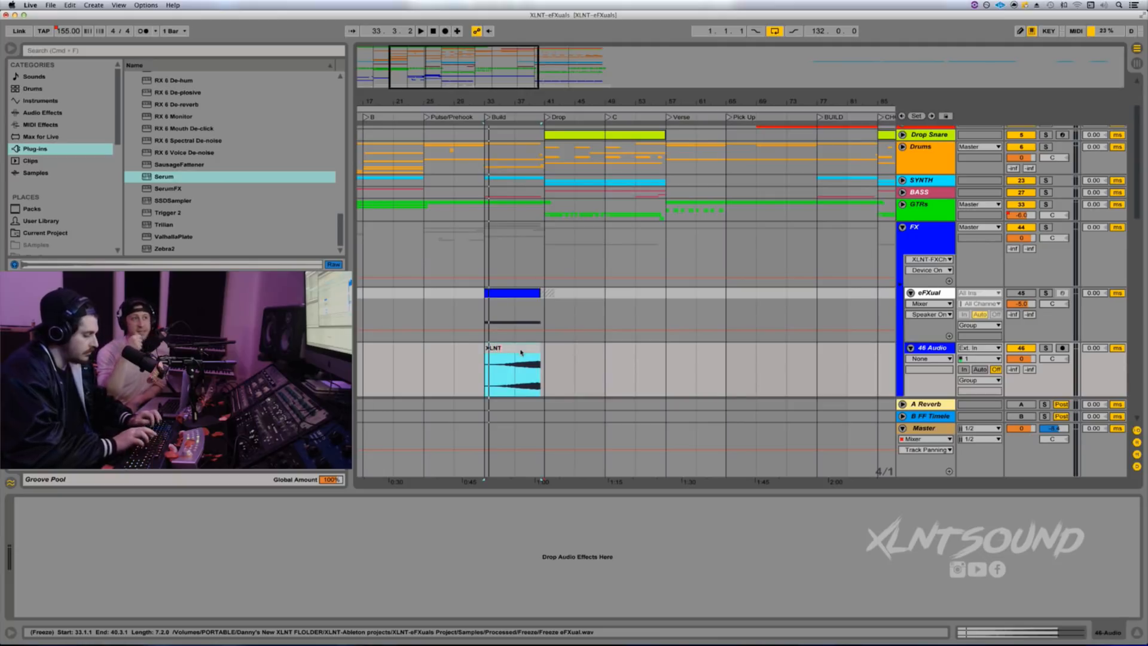
pyautogui.write('NT-FX Riser')
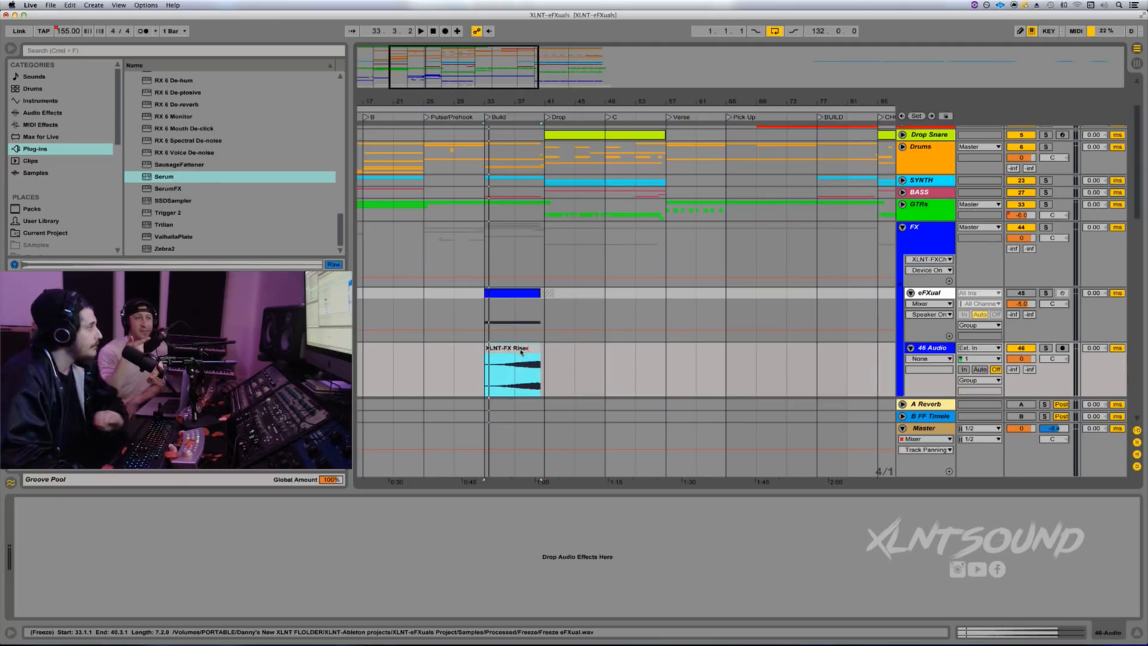
pyautogui.press('Return')
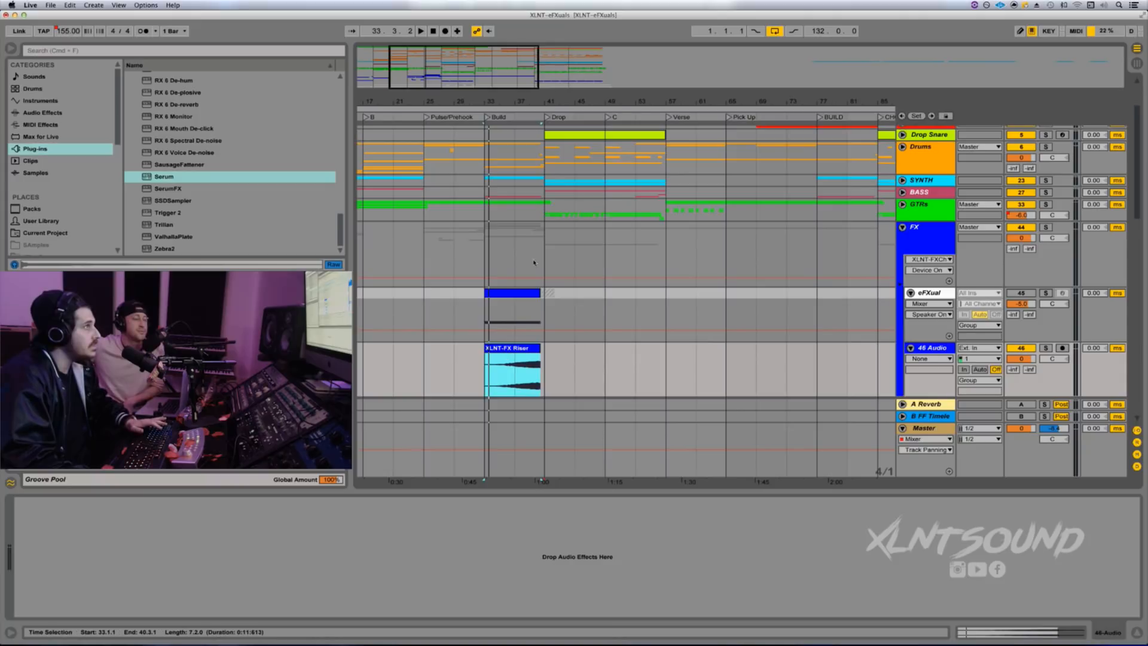
# Step: Inspect the FX group's effects chain and play the XLNT-FX Riser clip from the Build within the full mix
pyautogui.moveTo(487, 69); pyautogui.dragTo(435, 83)
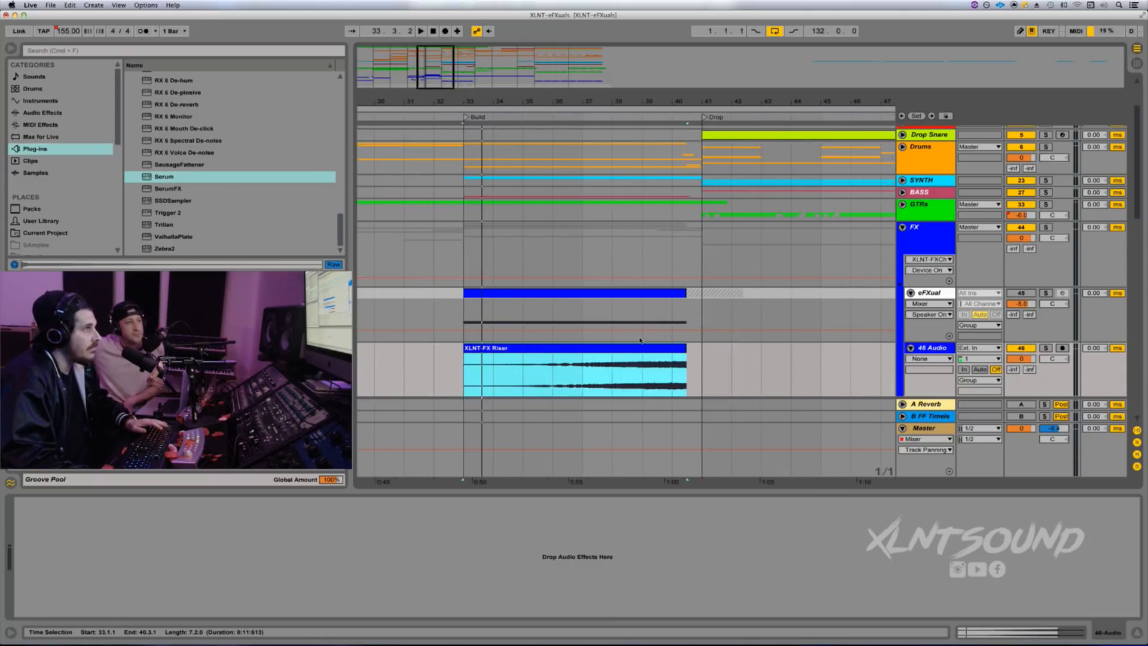
pyautogui.click(687, 361)
pyautogui.click(929, 244)
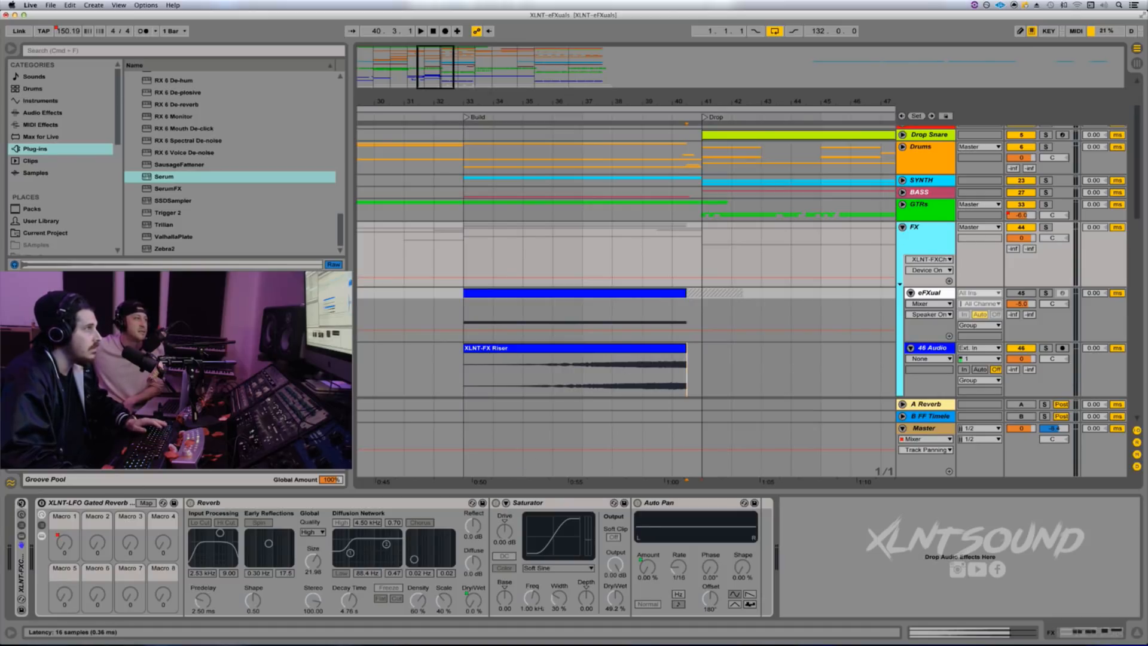
pyautogui.press('space')
pyautogui.click(577, 348)
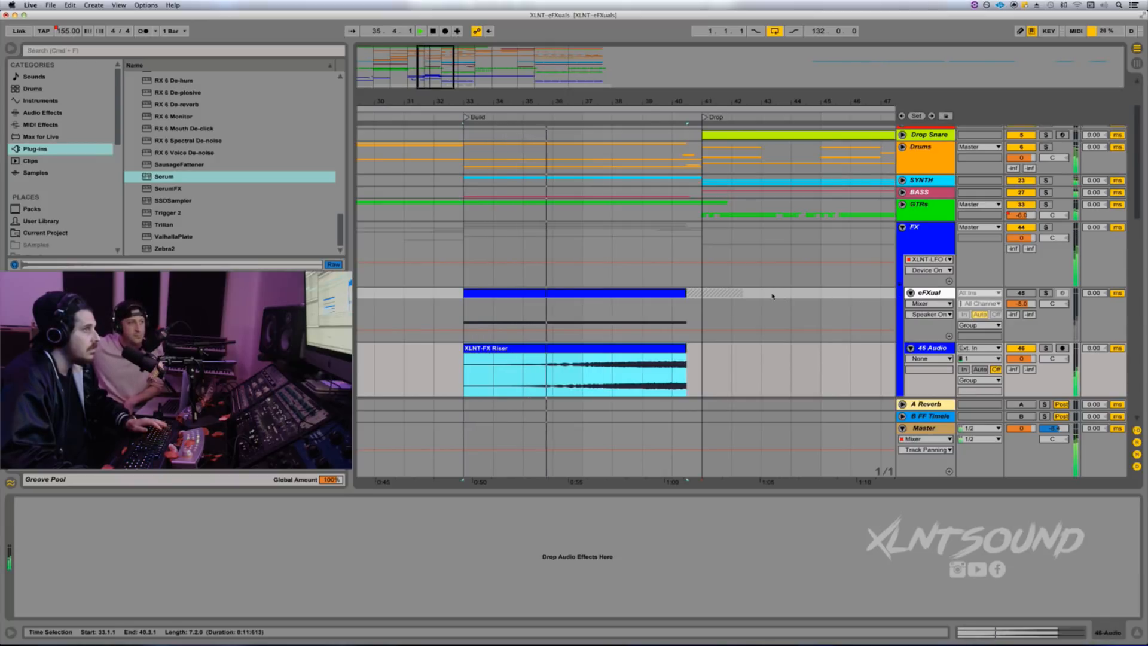
# Step: Lower the 46 Audio track's volume to about -8 dB, audition the riser through the Drop and stop playback
pyautogui.moveTo(1021, 359); pyautogui.dragTo(1020, 365)
pyautogui.moveTo(1020, 362); pyautogui.dragTo(1020, 371)
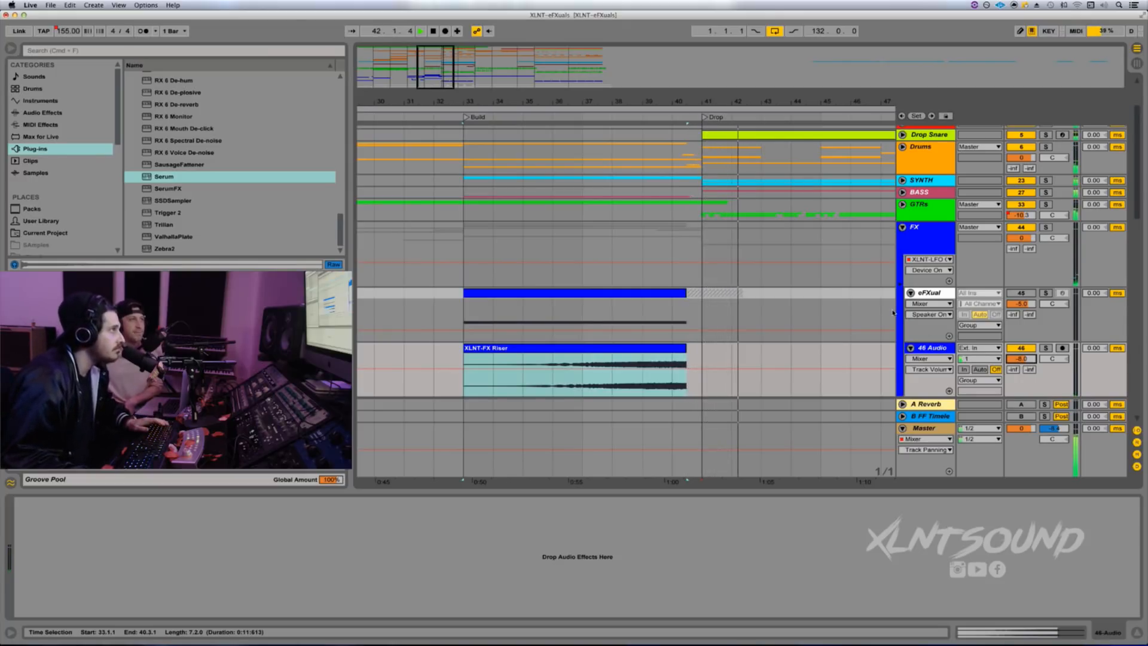
pyautogui.scroll(-3, 649, 105)
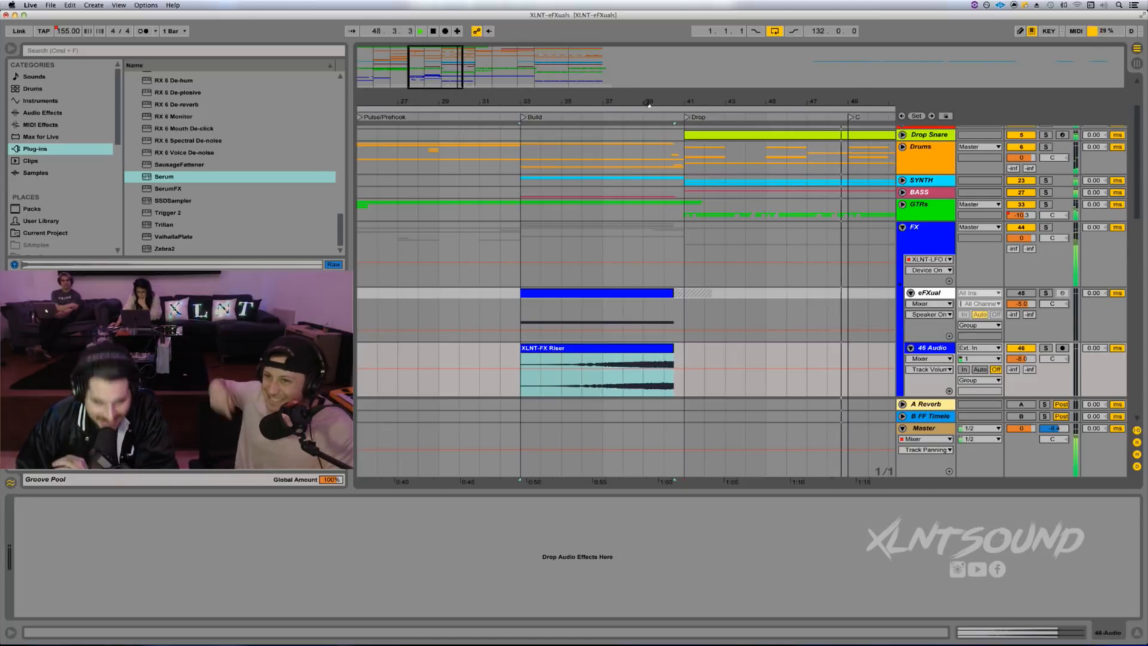
pyautogui.press('space')
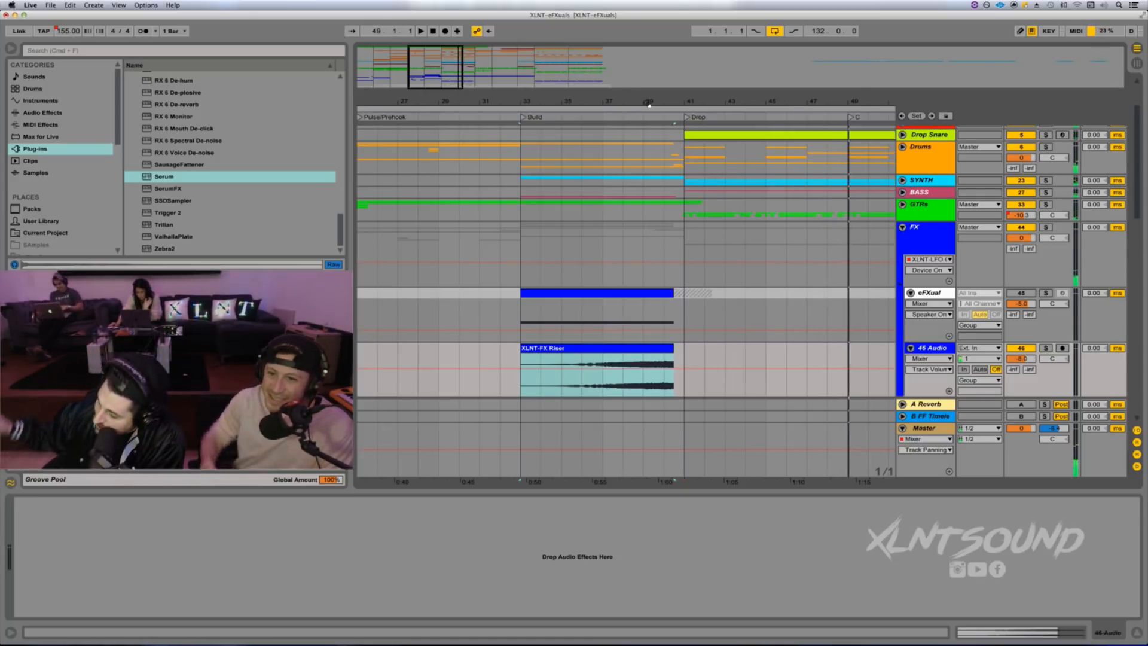